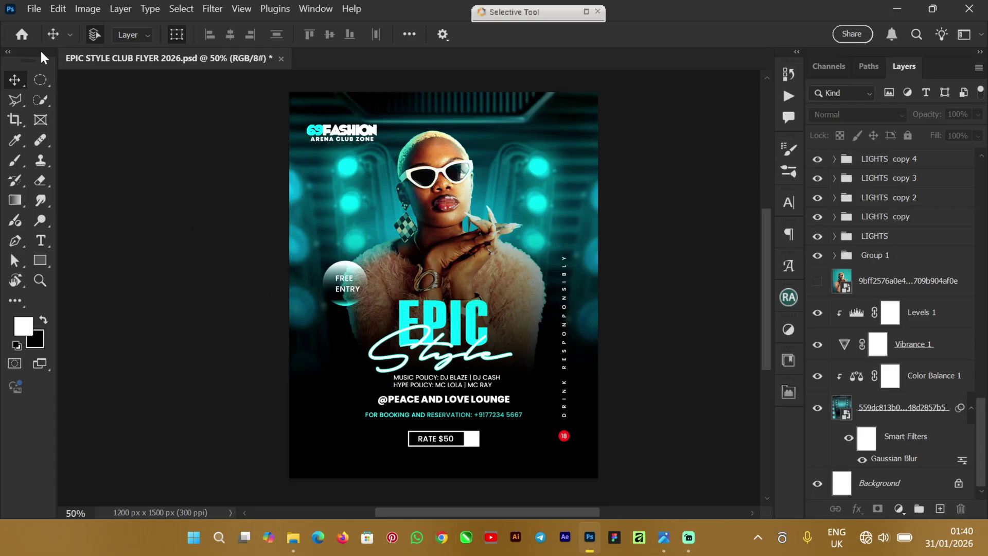
Step: Close the EPIC STYLE CLUB FLYER 2026 view and show the Home screen's recent files
click(22, 36)
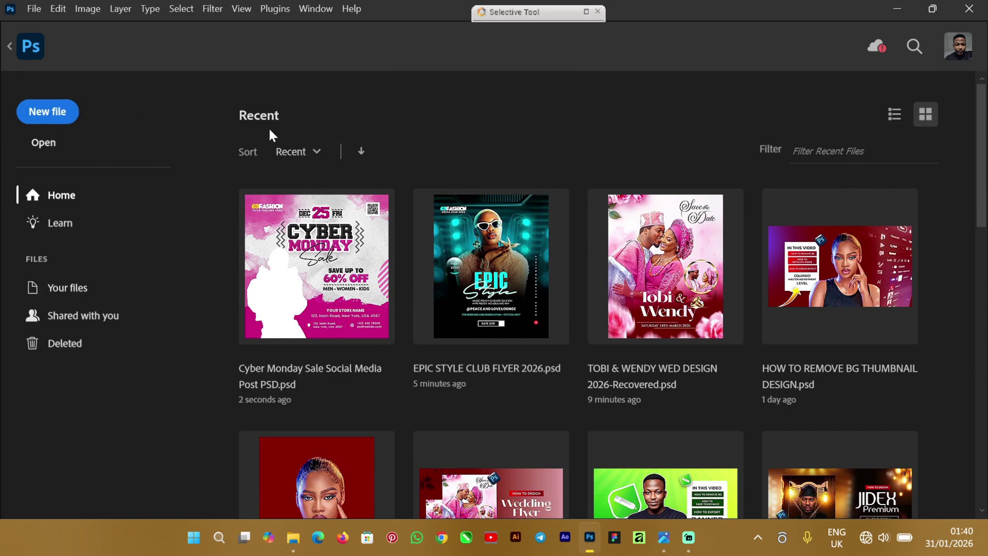
Step: Create a blank Custom 4 x 5 in, 300 ppi document (1200 x 1500 px)
click(65, 119)
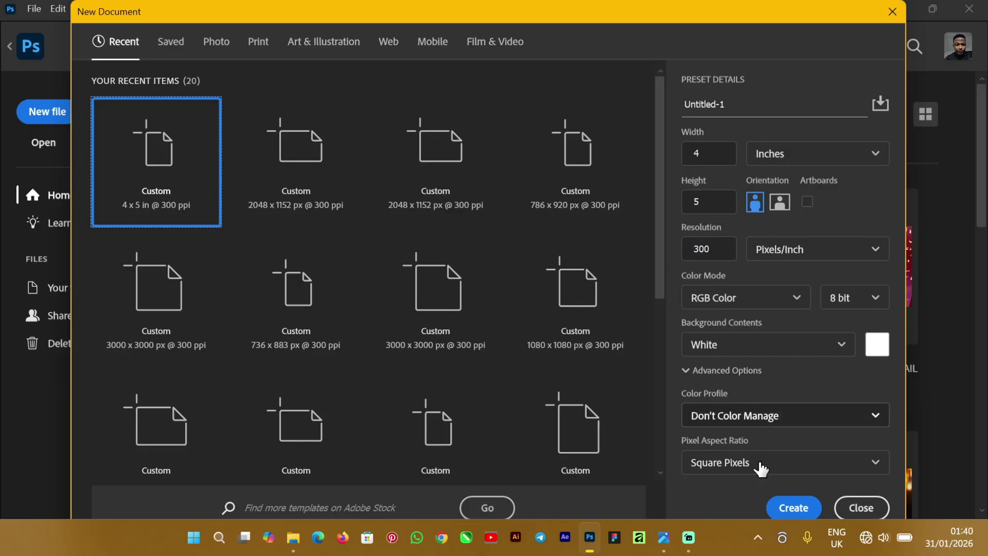
click(795, 510)
click(794, 509)
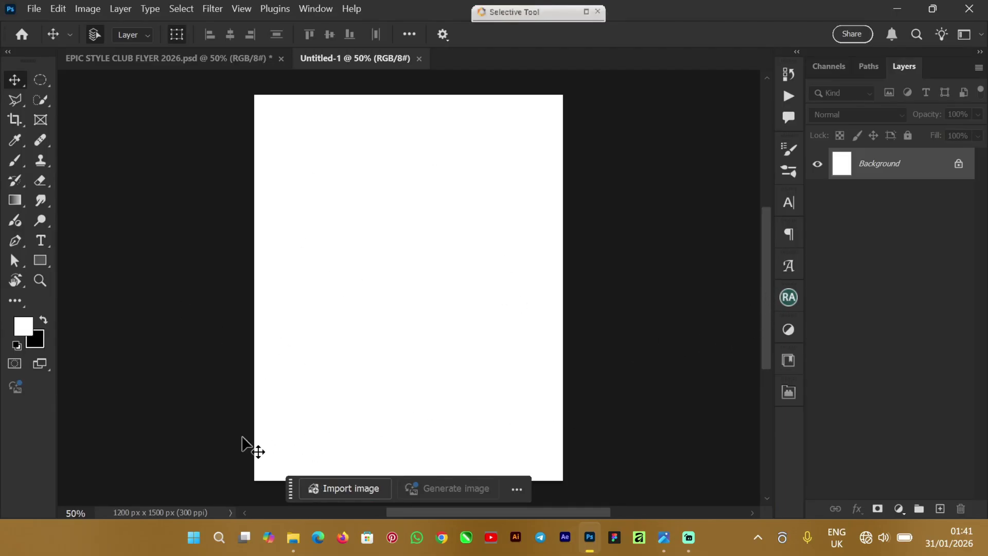
Step: Show the EPIC STYLE CLUB FLYER FILE folder's two images in File Explorer beside Photoshop
mouse_move(764, 274)
mouse_down()
mouse_move(768, 247)
mouse_move(768, 266)
mouse_up()
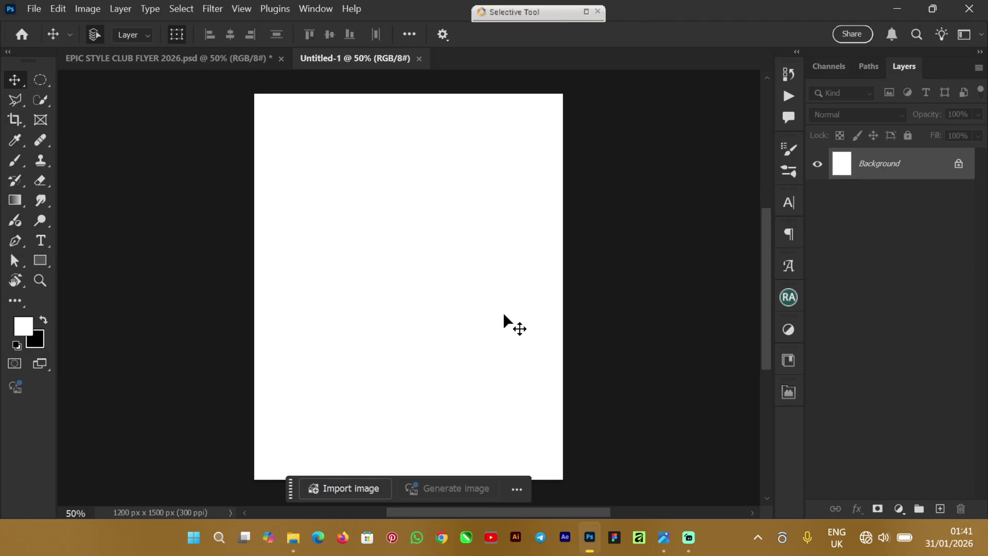
click(293, 547)
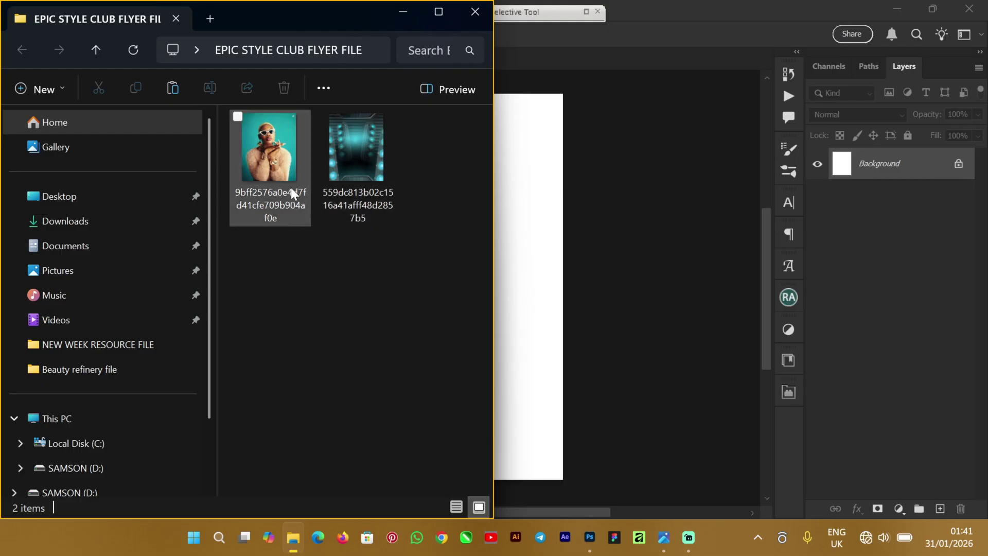
Step: Drag the teal club-lights thumbnail from File Explorer onto the Untitled-1 canvas
drag(371, 177, 572, 259)
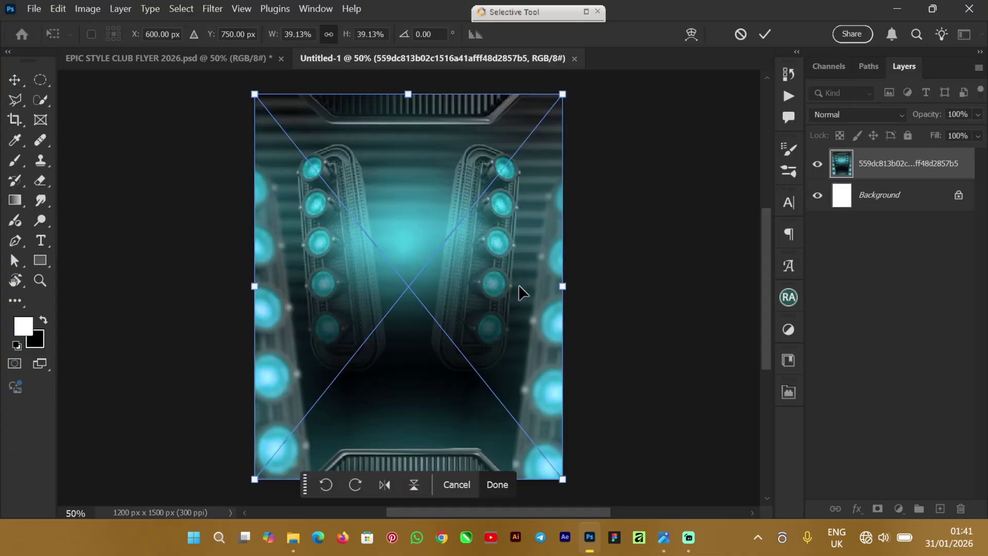
Step: Commit the placed club-lights image and enlarge it with Free Transform to cover the canvas
click(765, 35)
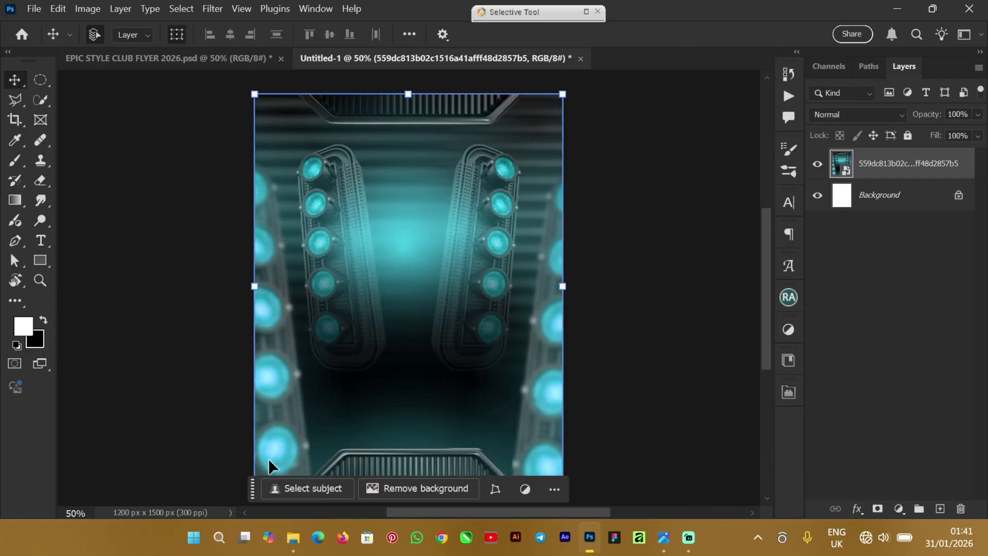
scroll(766, 256, down, 3)
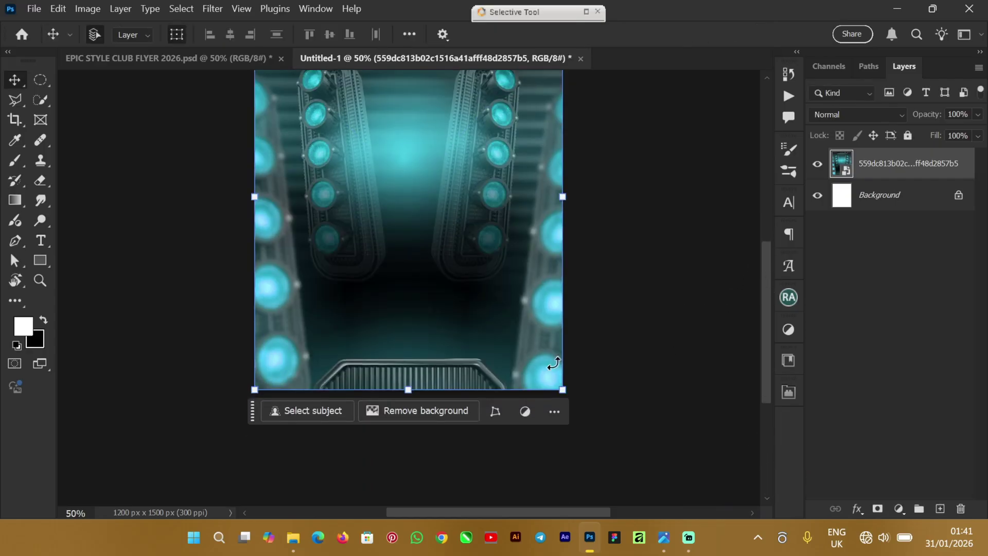
drag(253, 415, 250, 478)
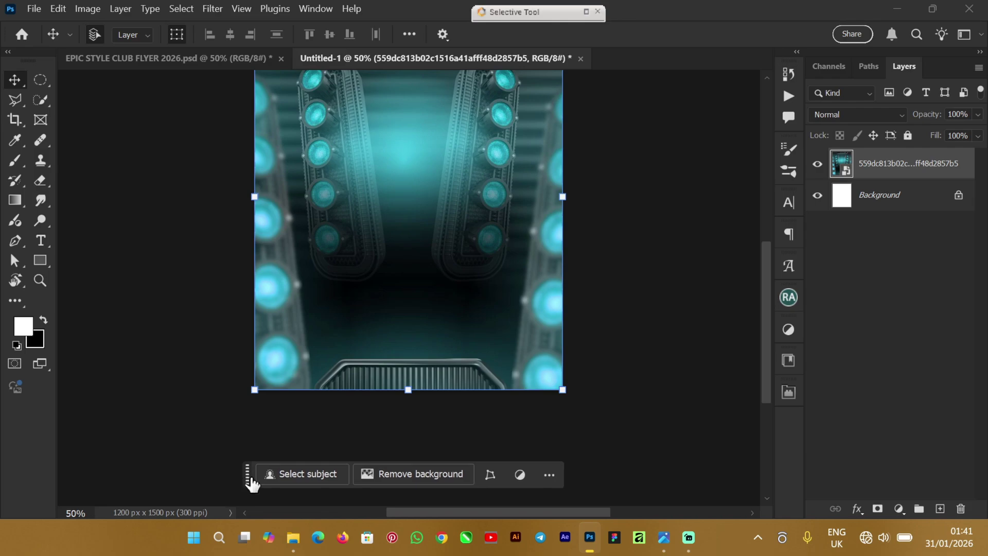
drag(250, 394, 251, 393)
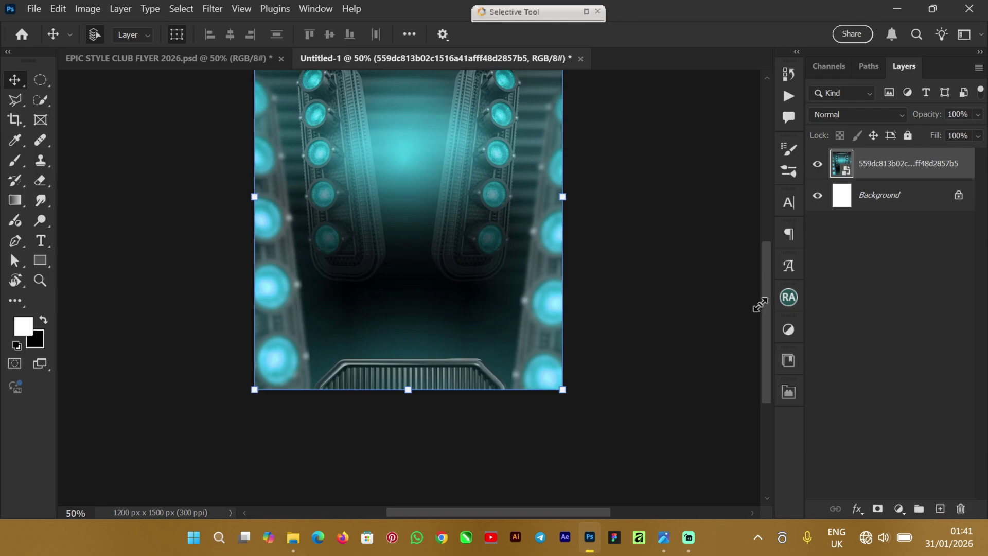
drag(766, 309, 766, 257)
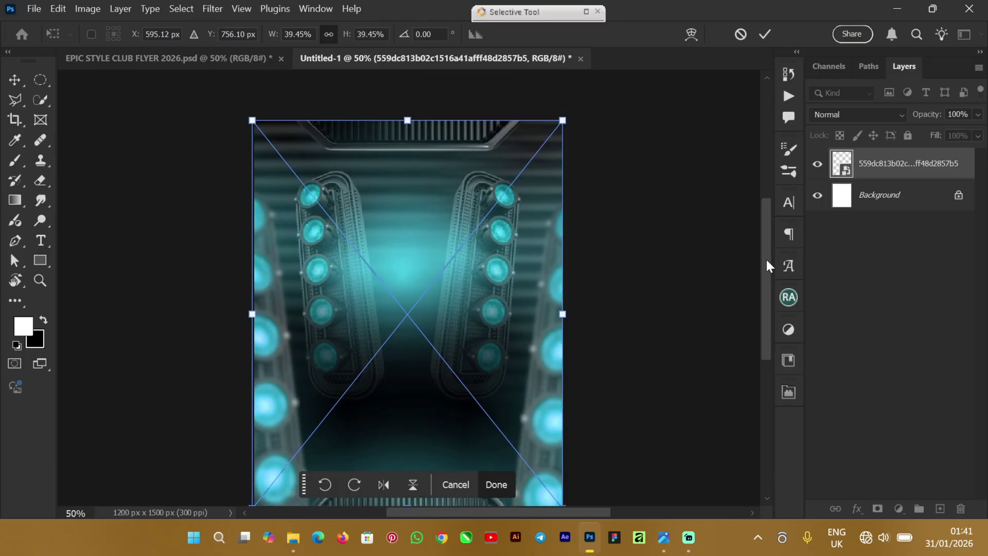
click(767, 34)
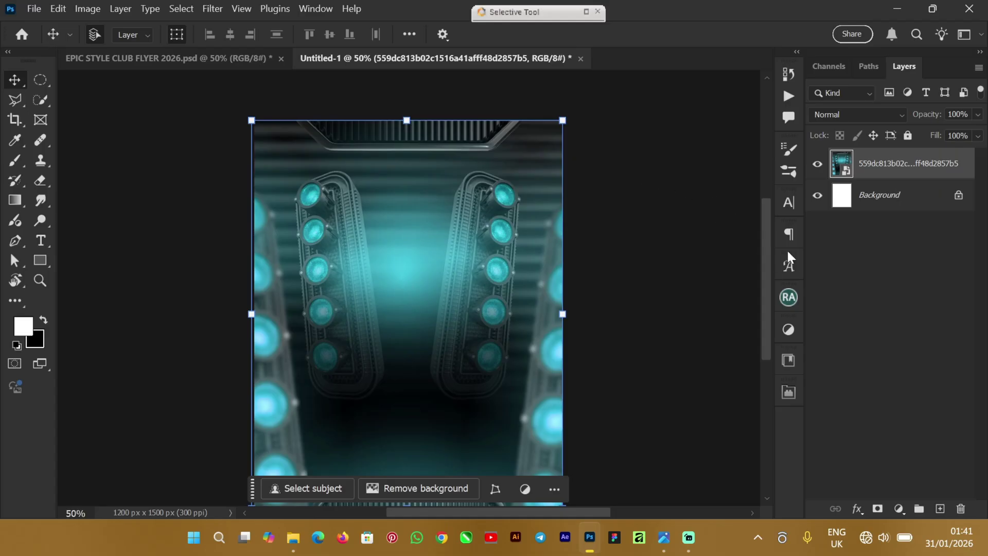
drag(767, 236, 767, 225)
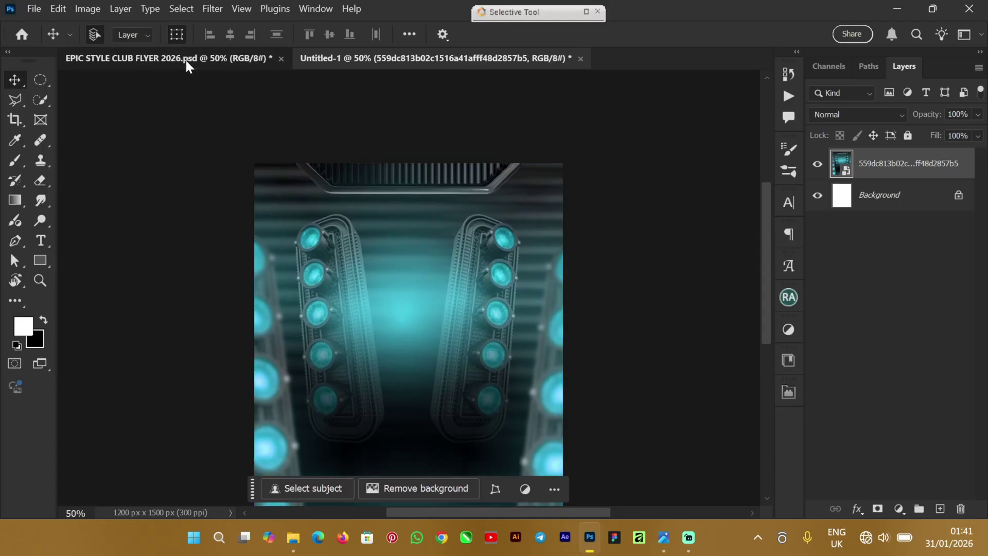
Step: Compare against the finished flyer document, then return to the new background document
click(186, 58)
drag(575, 263, 580, 245)
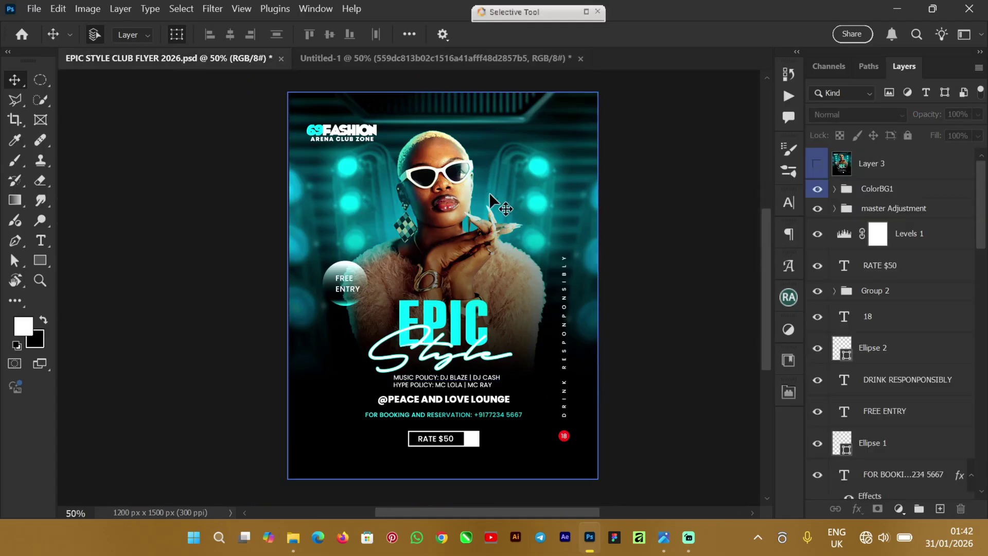
click(380, 59)
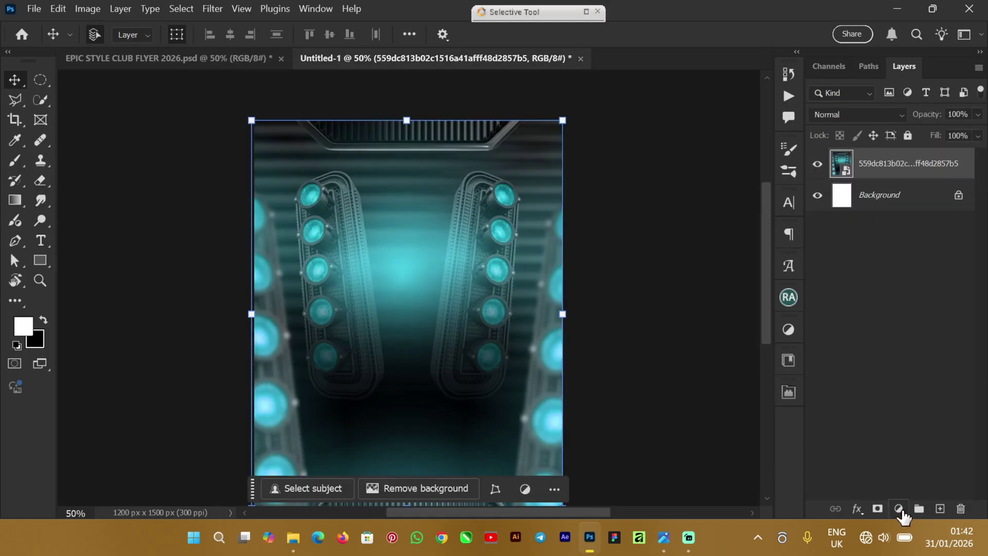
Step: Add a Color Balance adjustment clipped to the background and shift midtones to cyan -10
click(900, 510)
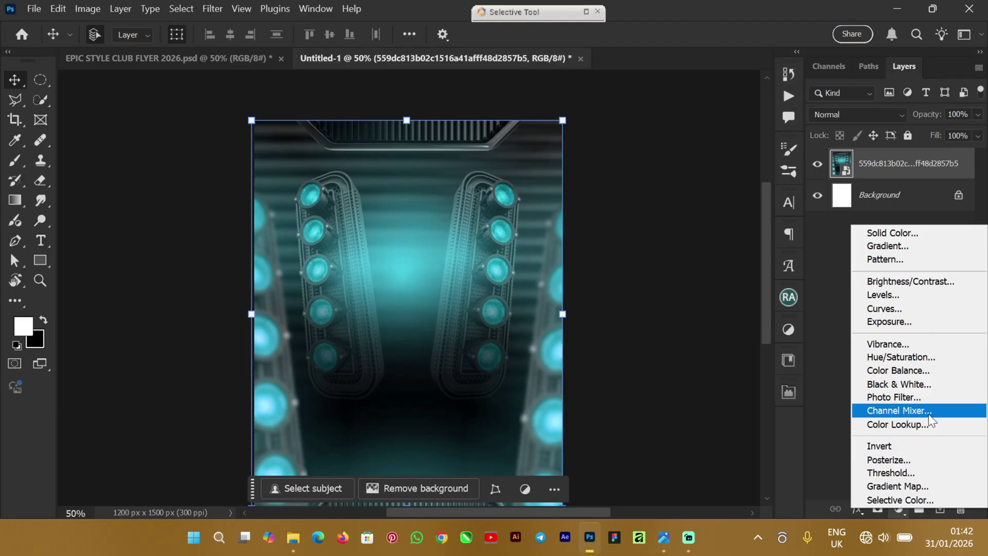
click(935, 366)
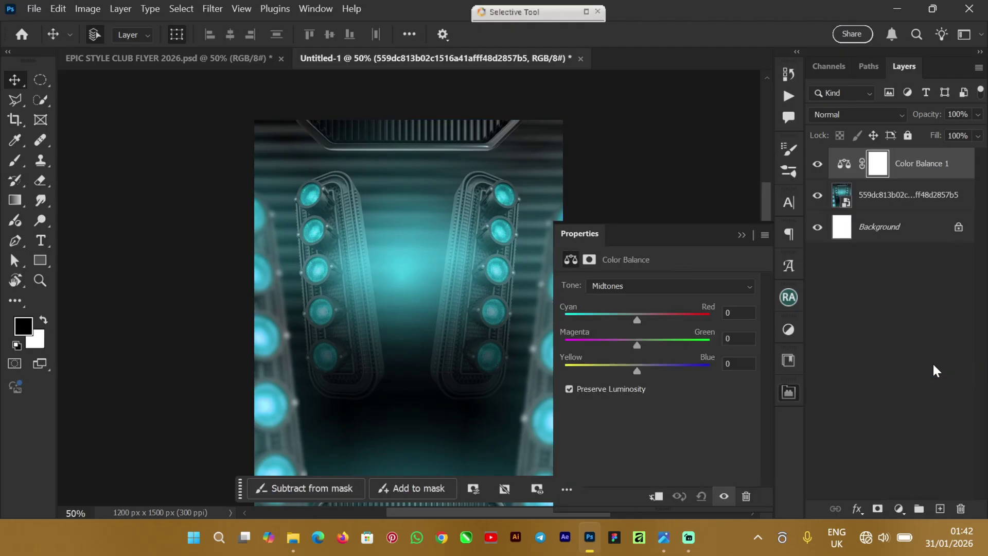
click(656, 498)
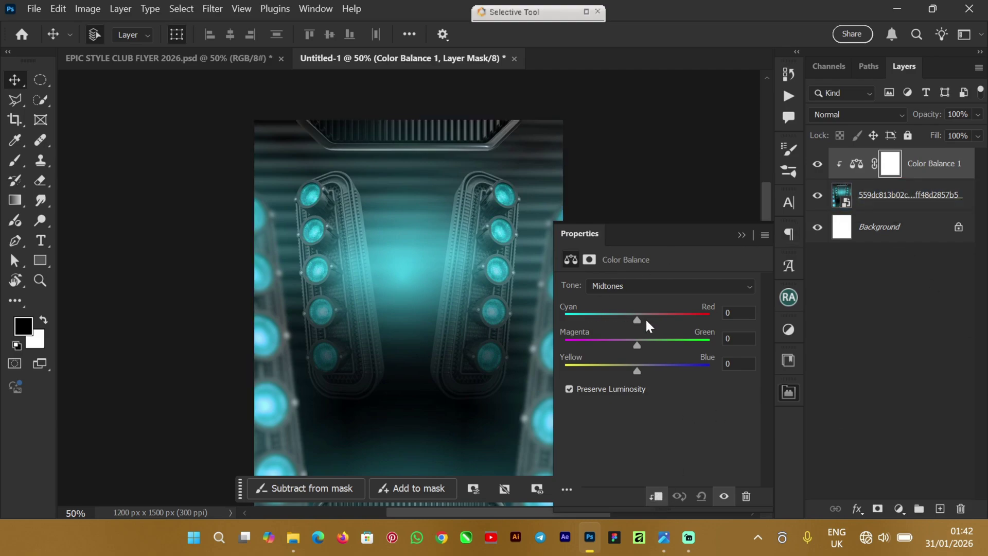
drag(641, 320, 631, 331)
Step: Shift shadows to cyan -9, and highlights to cyan -13 and blue +7
click(643, 290)
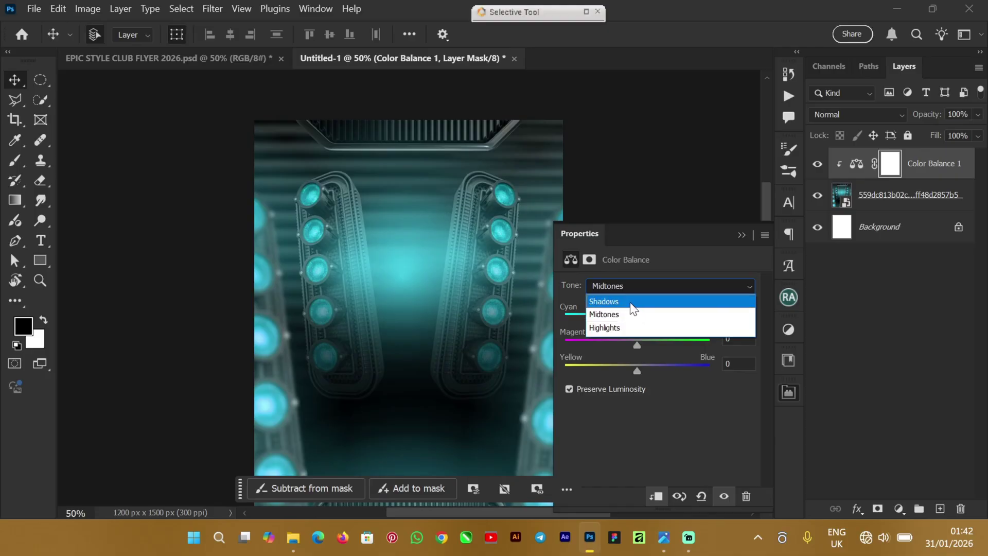
click(633, 303)
drag(642, 324, 631, 328)
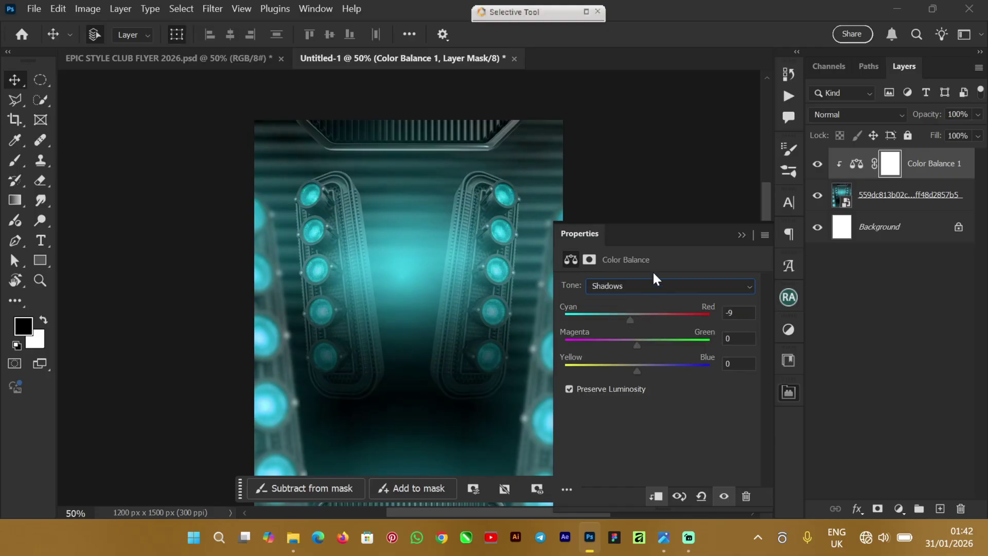
click(668, 284)
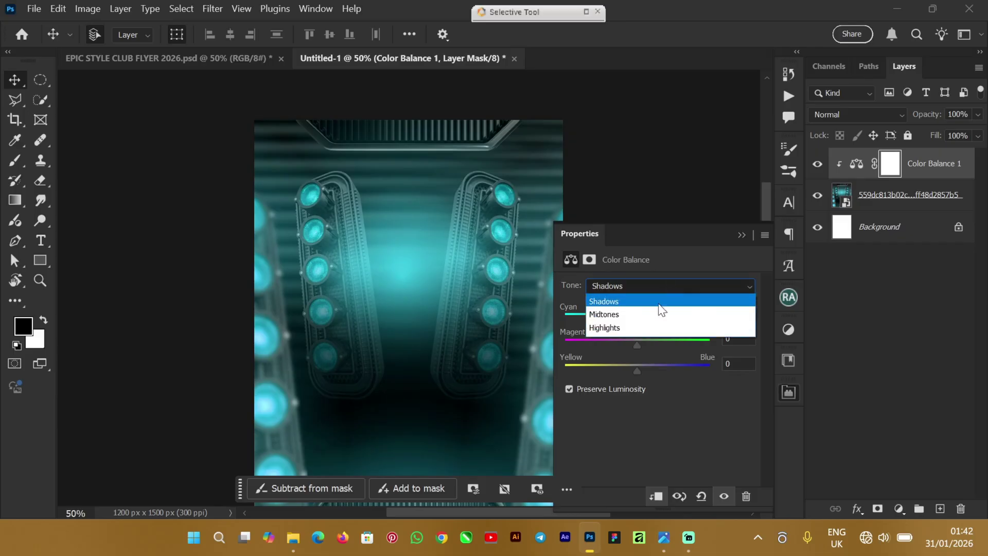
click(626, 329)
click(640, 321)
drag(640, 320, 628, 326)
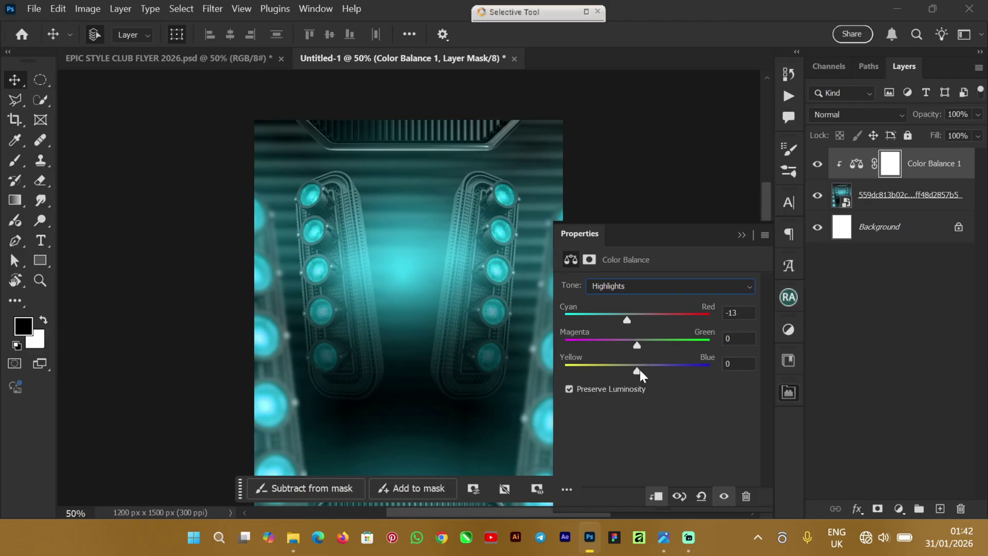
drag(640, 369, 644, 342)
click(742, 235)
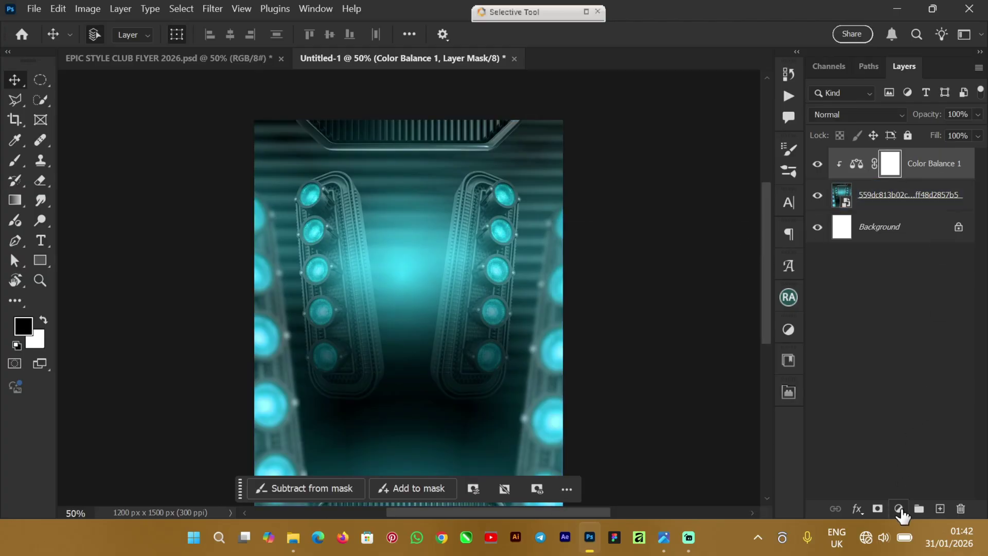
Step: Add a Vibrance adjustment clipped to the background with Vibrance +23 and Saturation +15
click(899, 509)
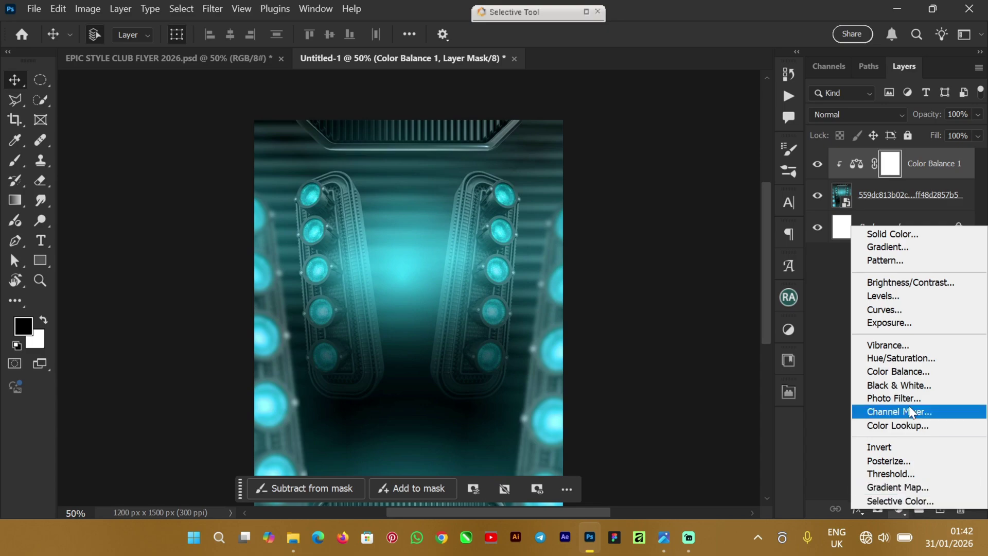
click(906, 346)
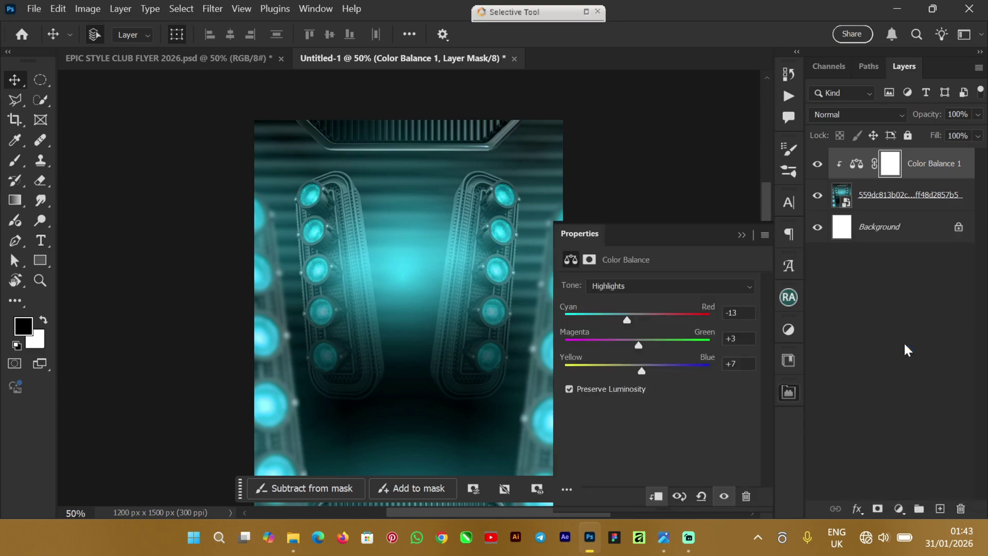
click(654, 497)
click(898, 205)
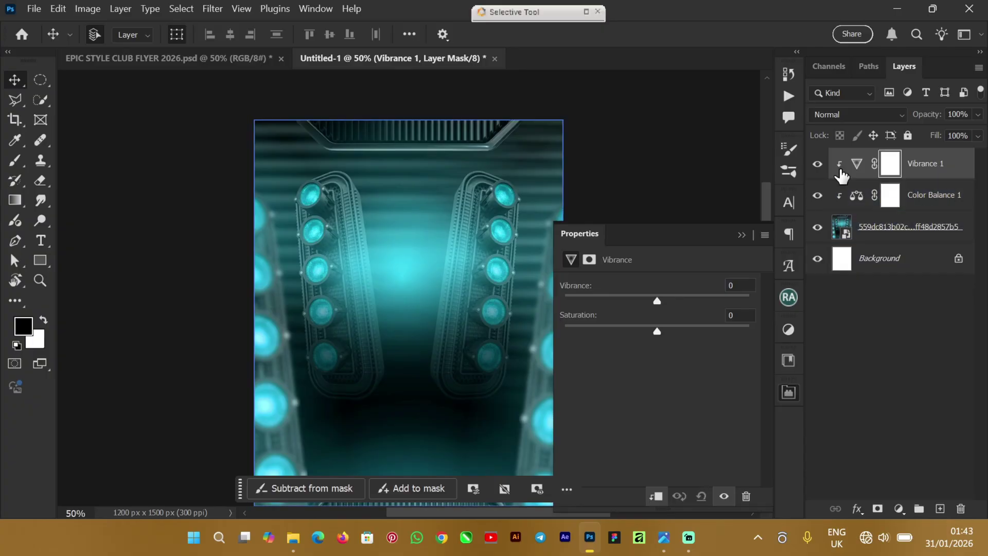
drag(655, 298, 681, 301)
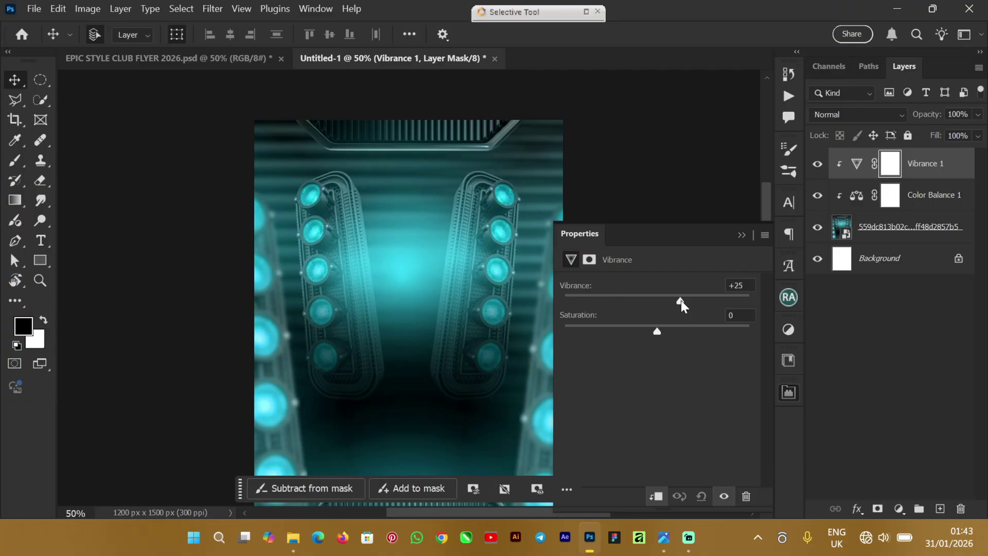
drag(658, 332, 669, 332)
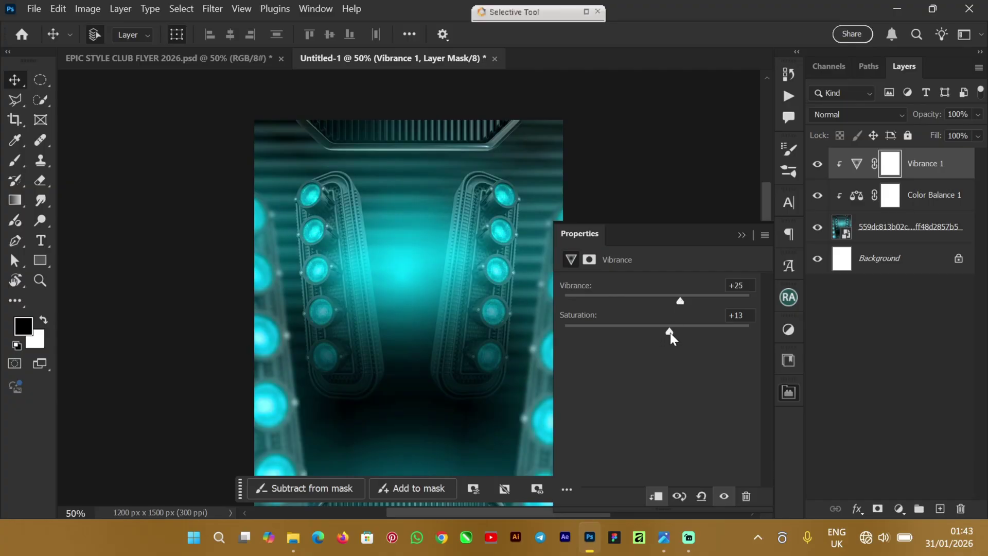
click(755, 233)
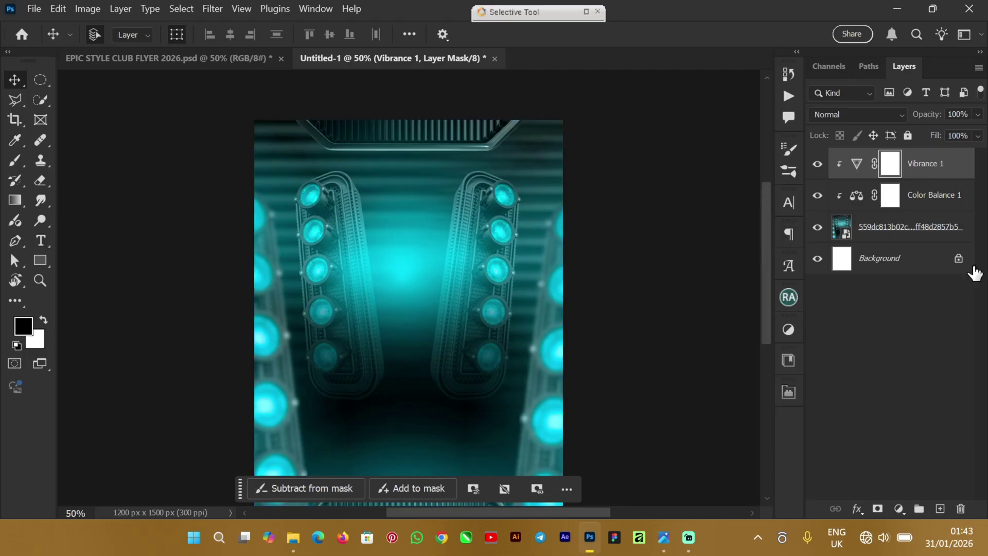
click(951, 228)
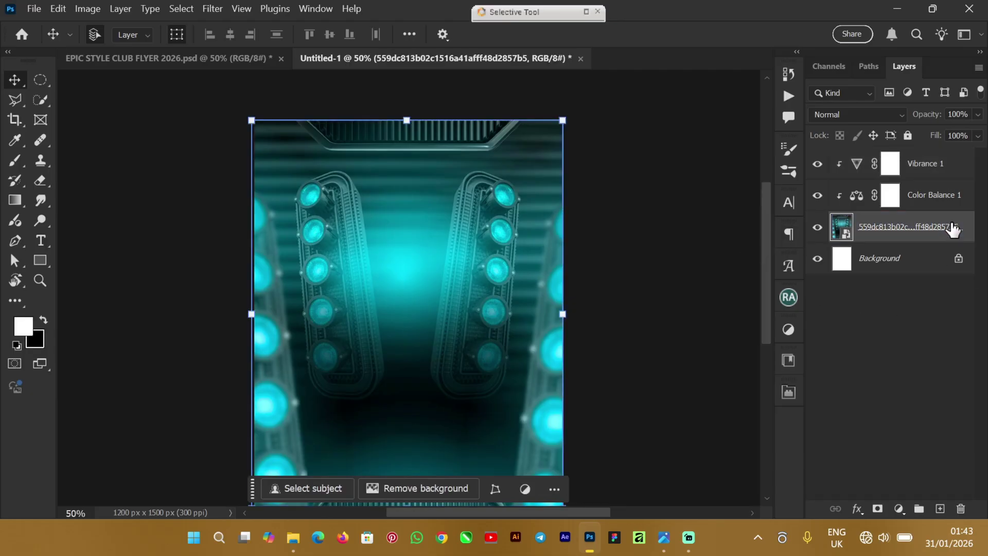
Step: Group the club-lights layer with Color Balance 1 and Vibrance 1 as 'BG', then view the flyer
click(951, 198)
click(951, 179)
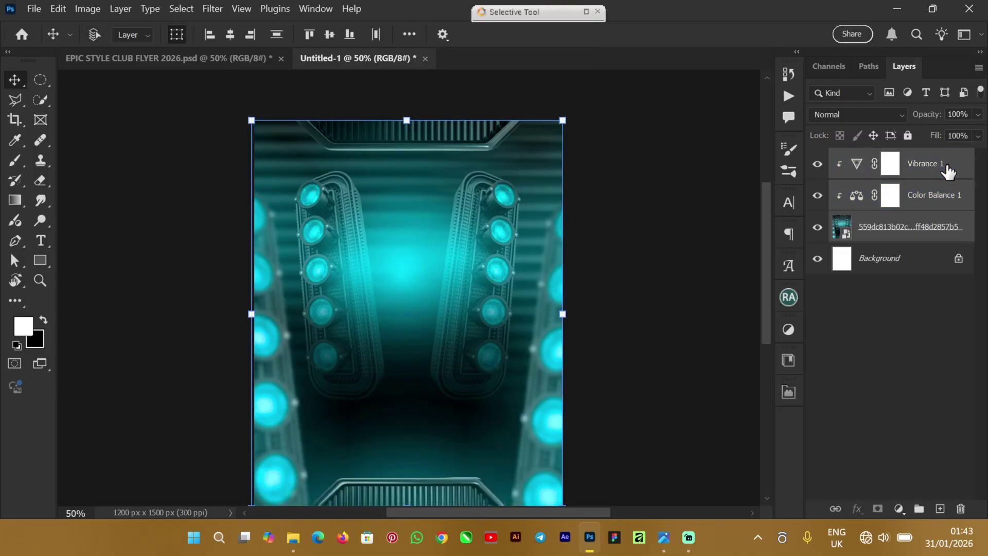
key(ctrl+g)
double_click(875, 157)
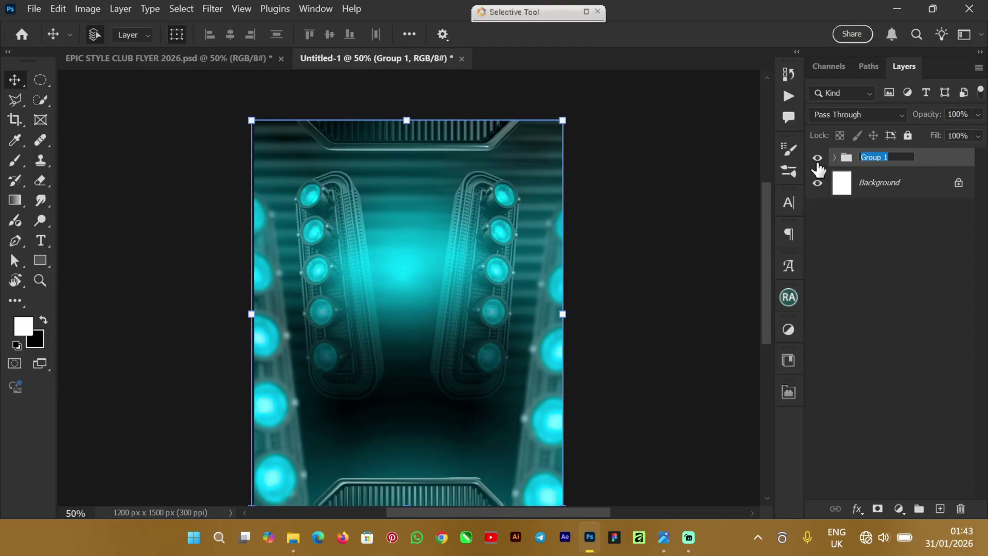
text(BG)
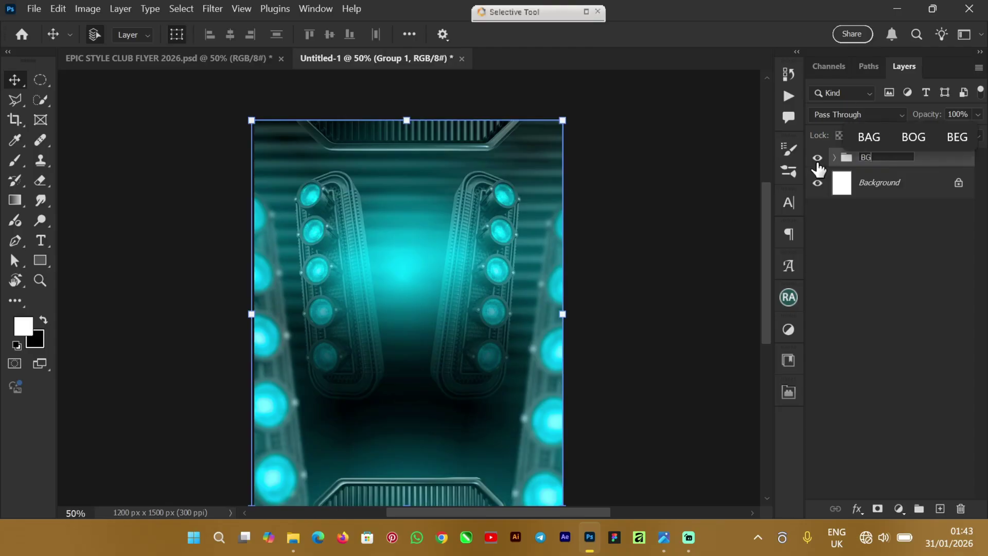
key(Return)
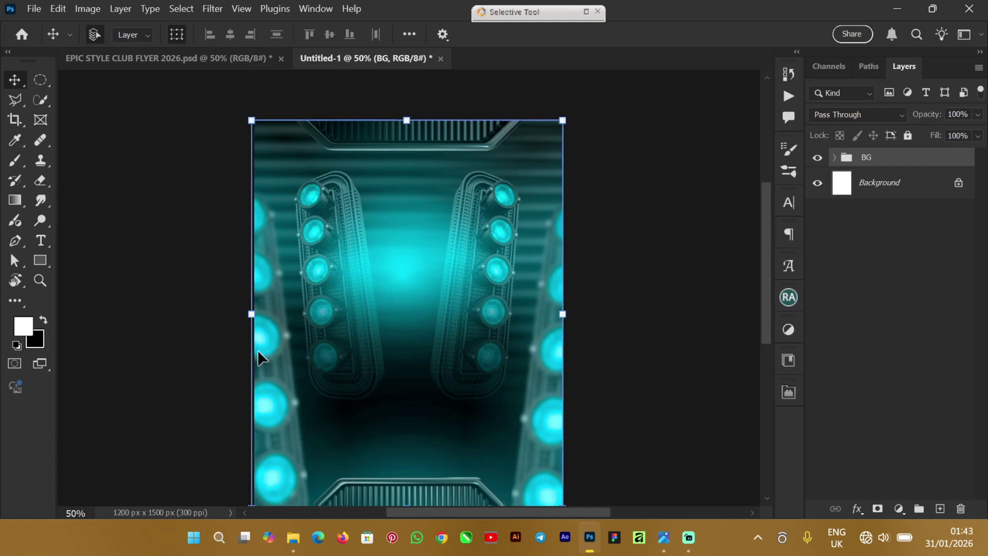
click(685, 349)
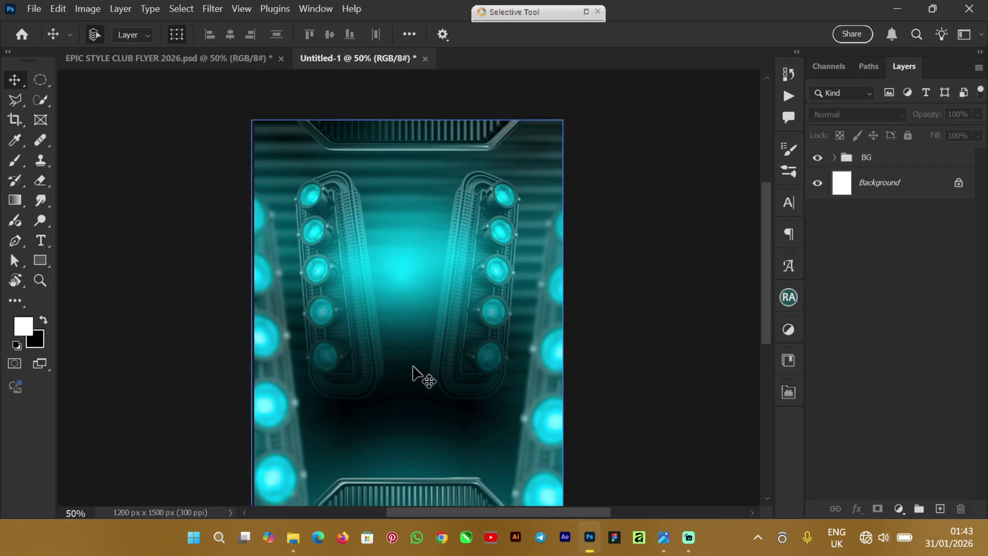
click(175, 59)
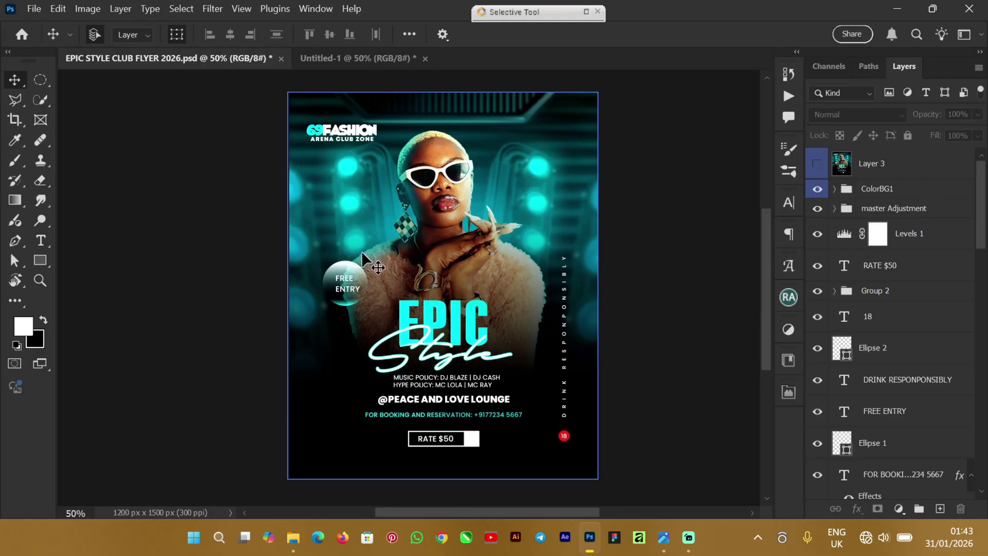
Step: Return to Untitled-1 and set the view to 66.67% on the club-lights background
click(344, 59)
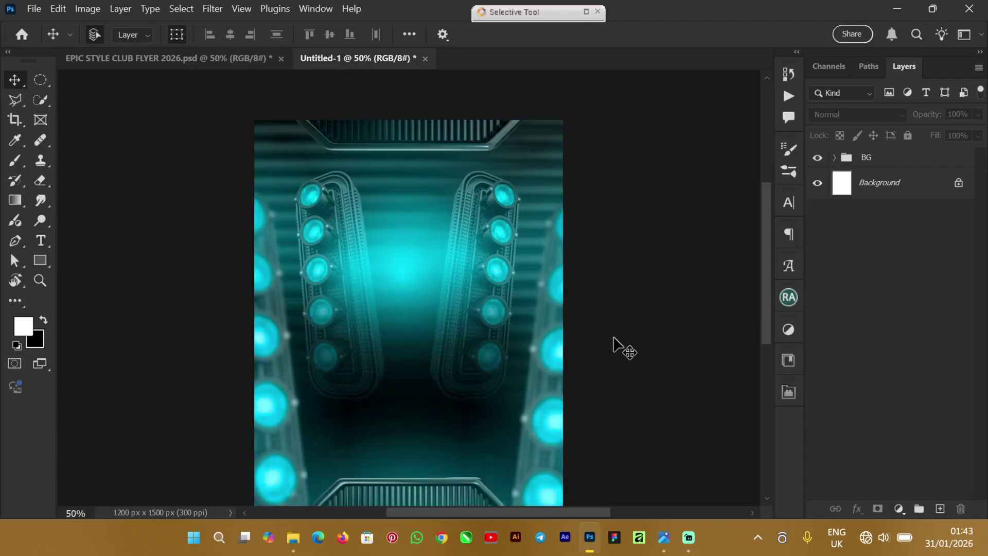
key(ctrl+plus)
key(ctrl+plus)
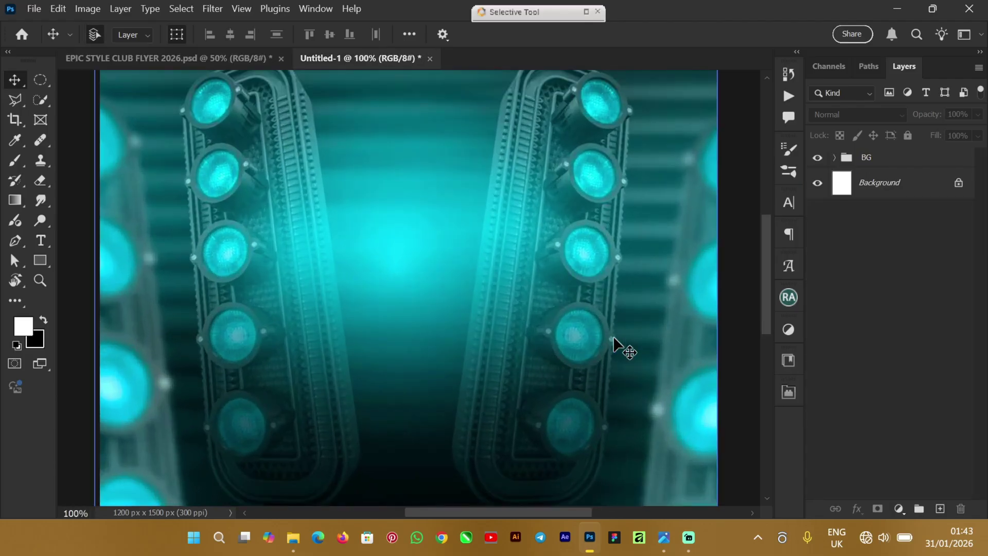
key(ctrl+minus)
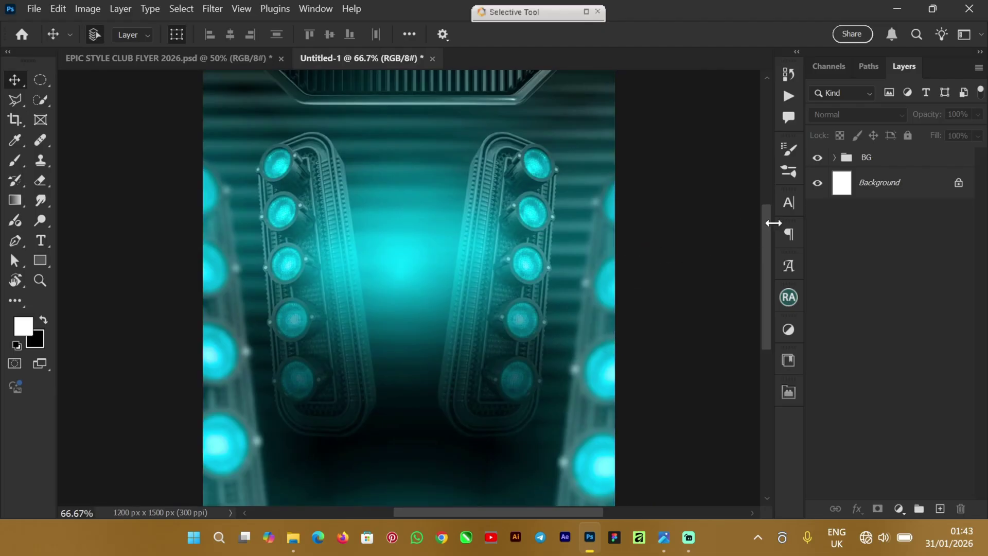
drag(768, 256, 769, 224)
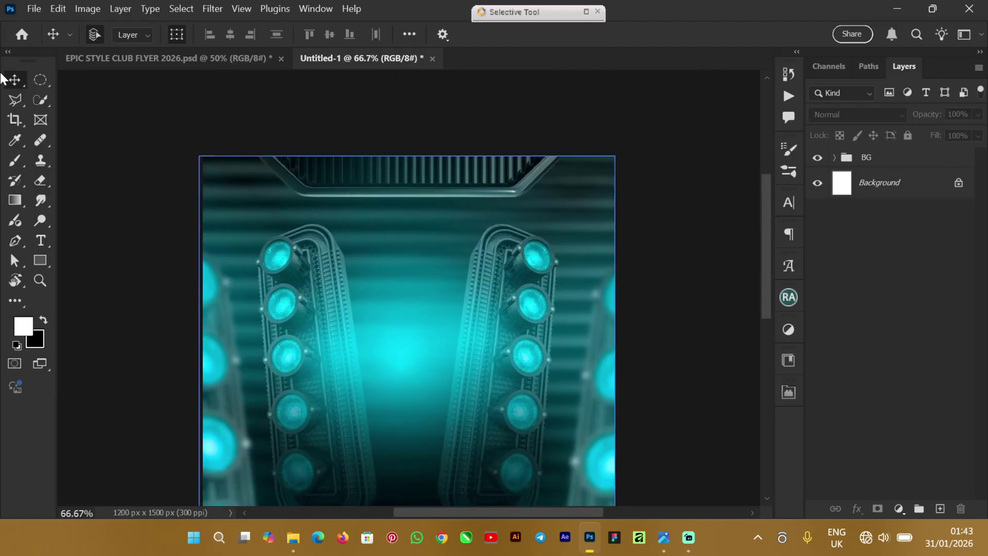
Step: Draw a small circular selection over the top-left club light and add a new empty layer
click(46, 82)
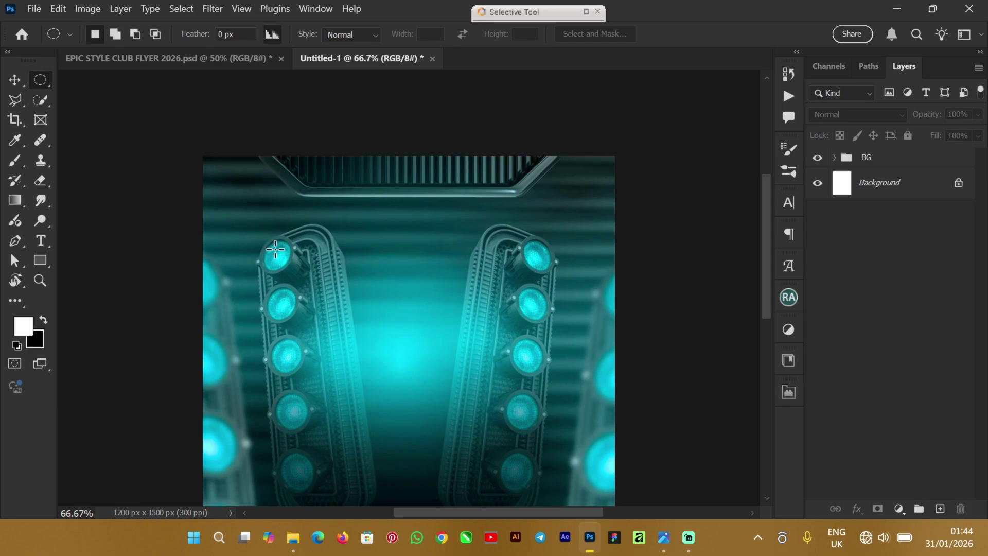
drag(266, 244, 288, 265)
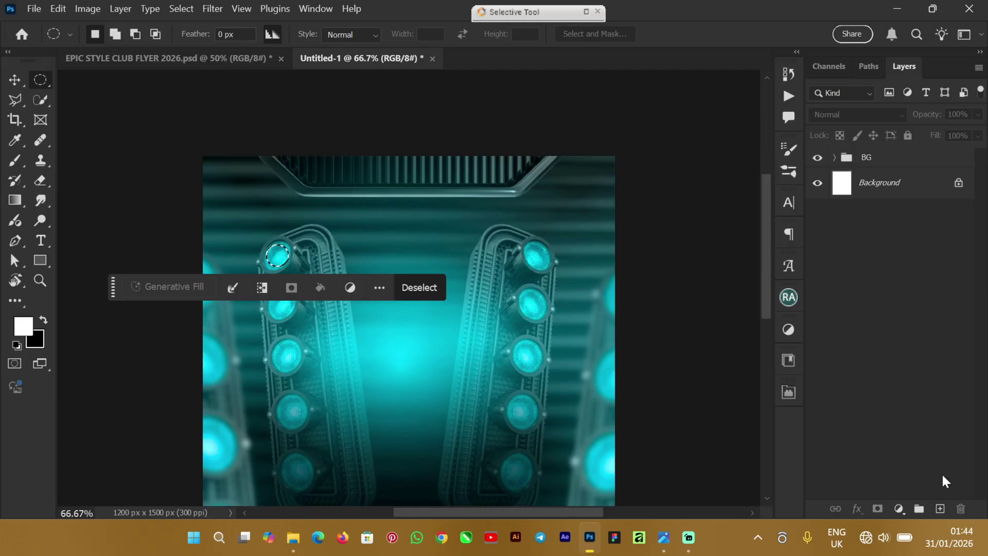
click(940, 509)
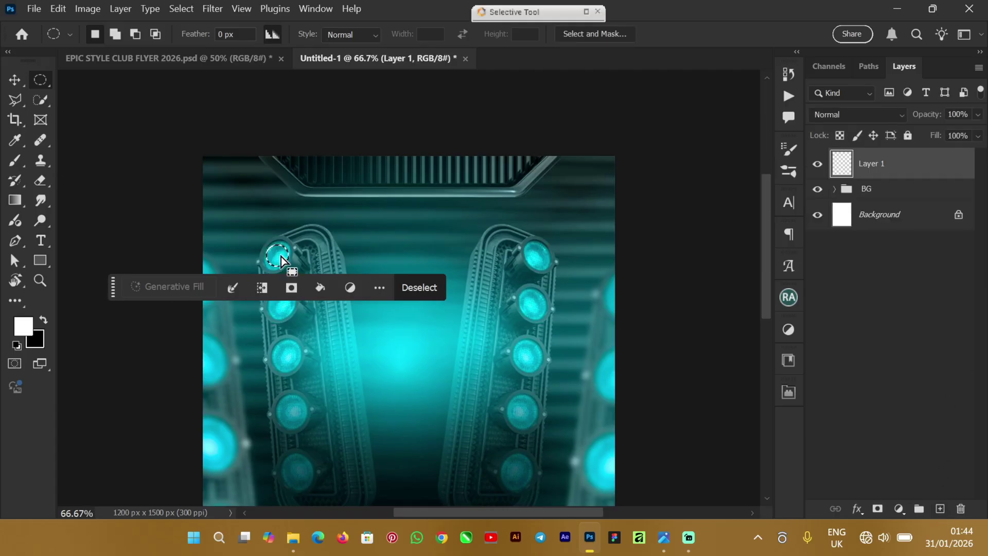
Step: Fill the circle selection on the new layer with light cyan 40eefe
click(17, 103)
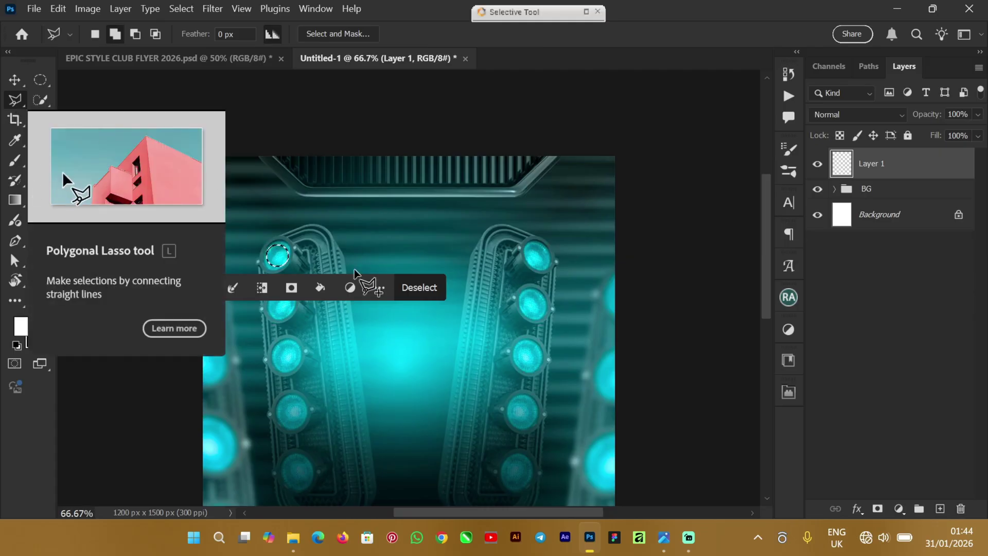
right_click(274, 256)
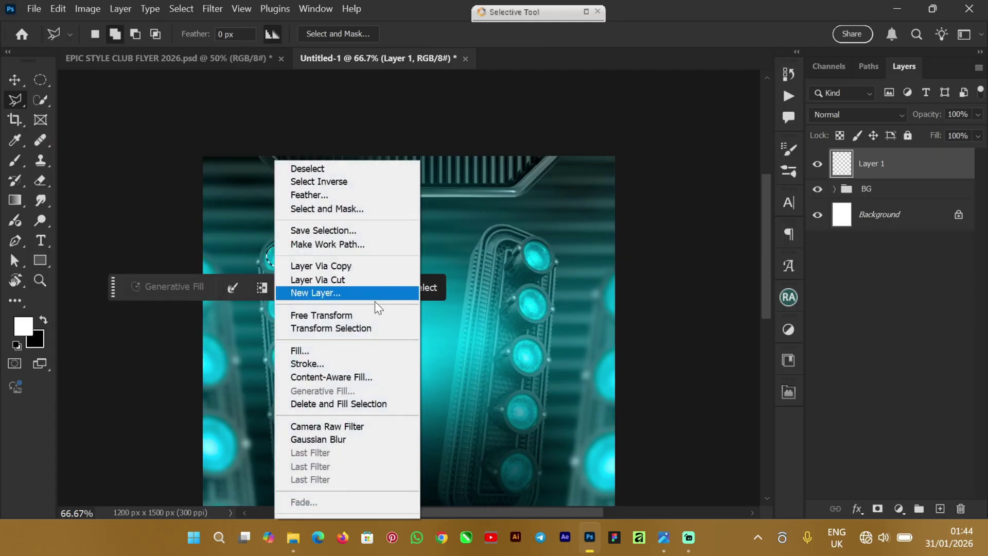
click(350, 350)
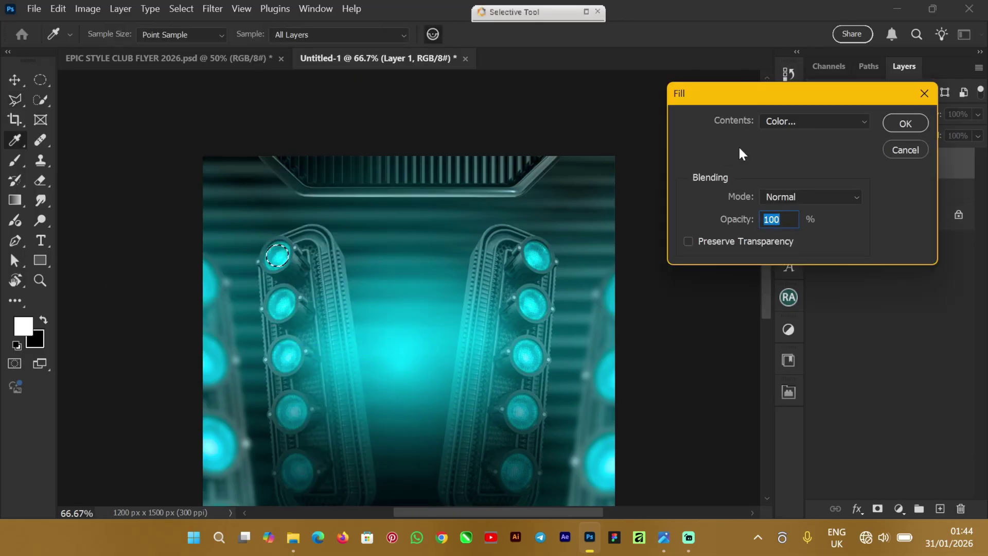
click(832, 124)
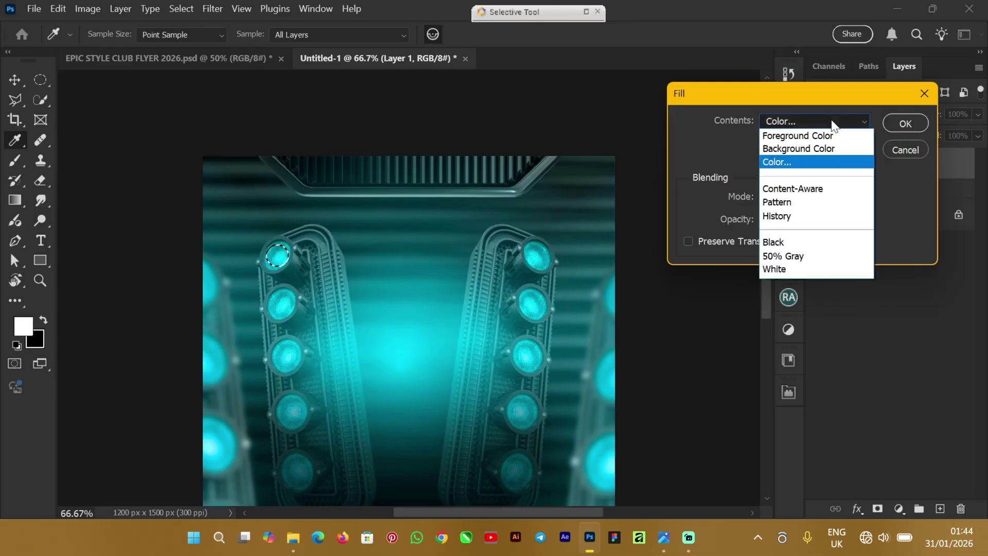
click(780, 163)
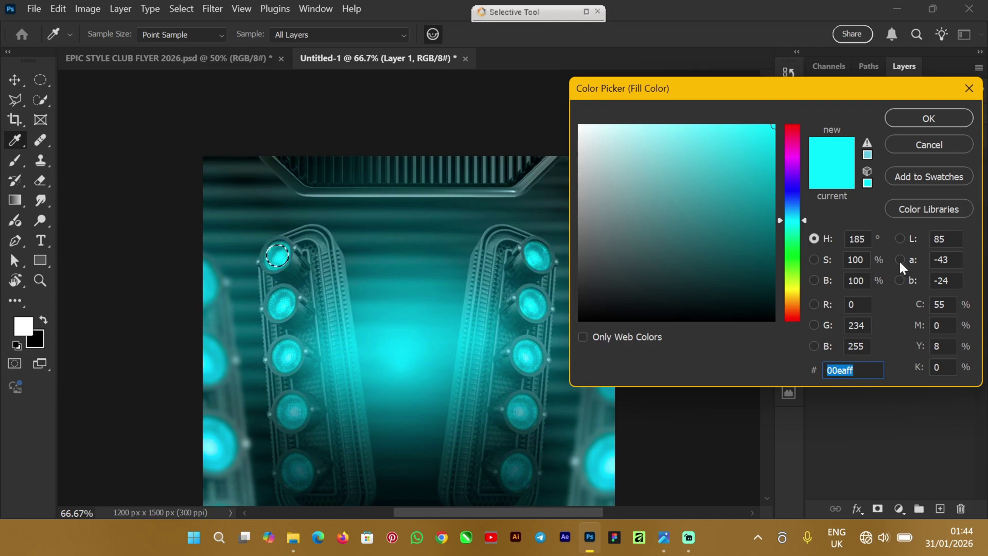
click(751, 135)
drag(751, 135, 725, 126)
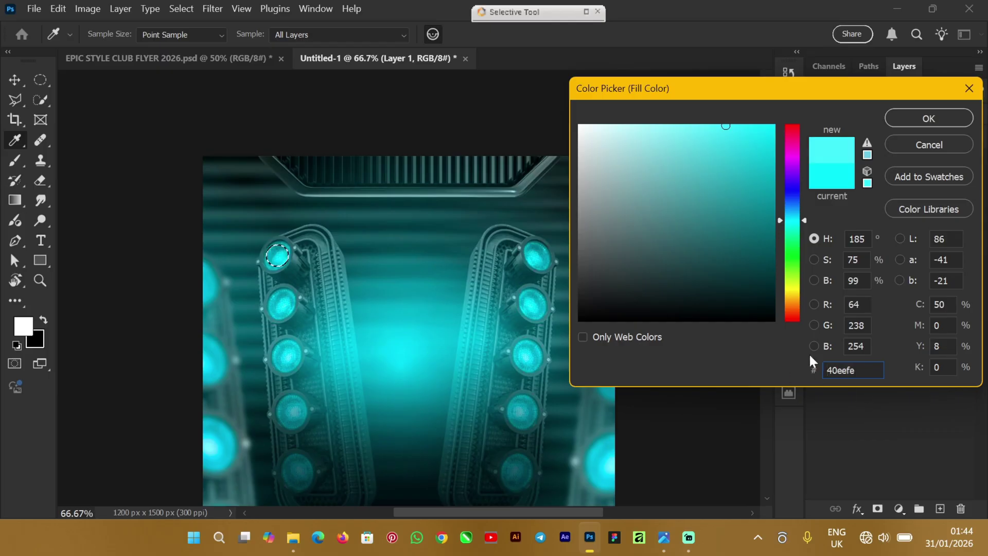
click(925, 117)
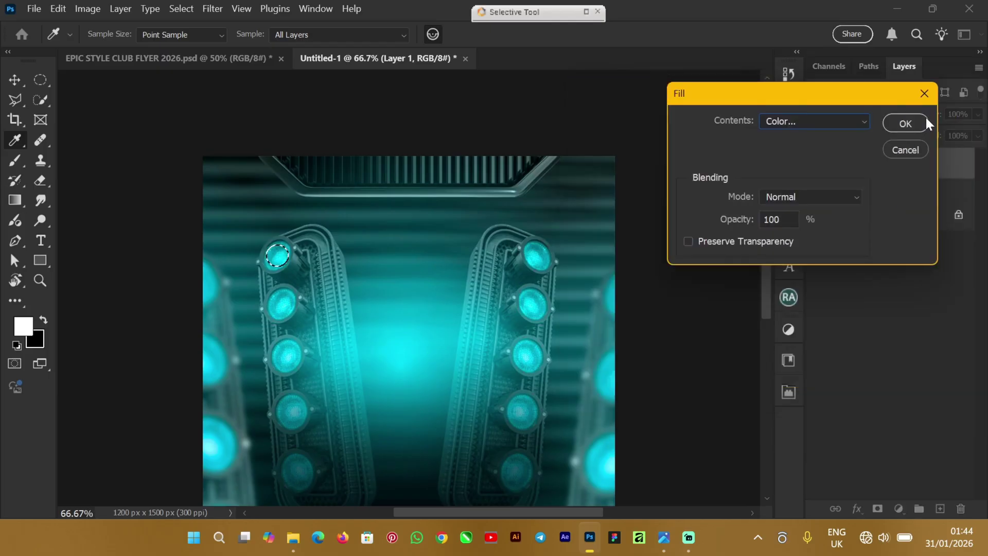
click(900, 122)
key(Return)
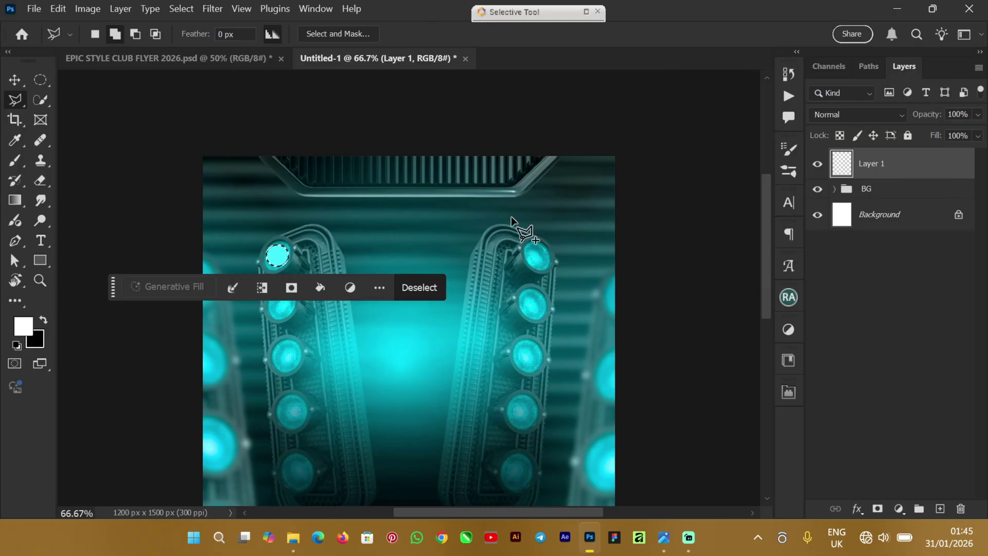
Step: Deselect the circle via the right-click menu's Deselect
key(ctrl+d)
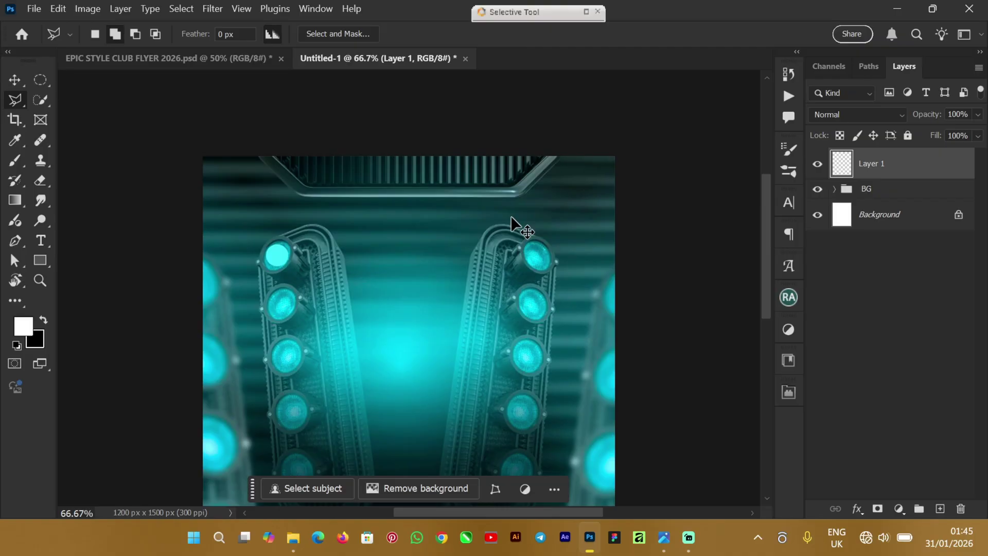
key(ctrl+z)
right_click(278, 259)
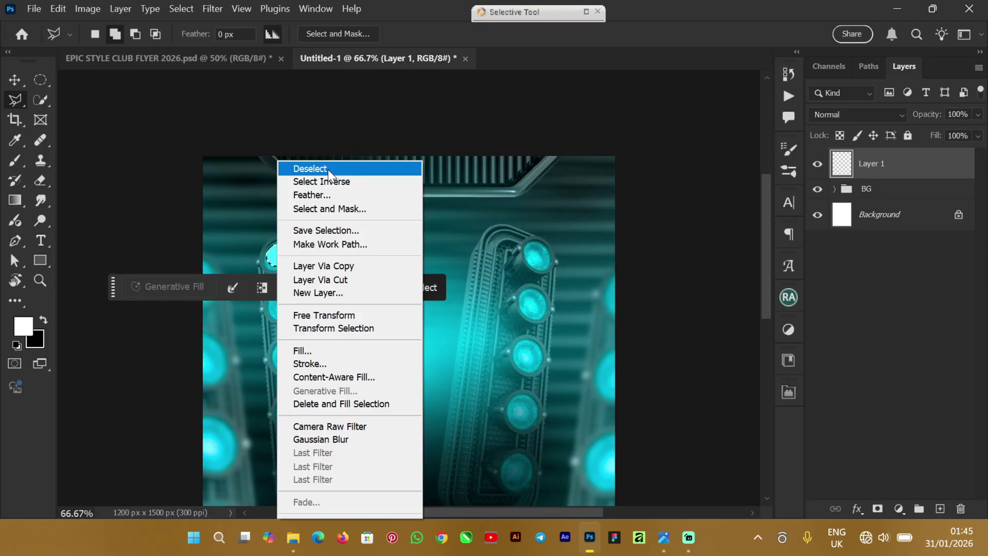
click(335, 169)
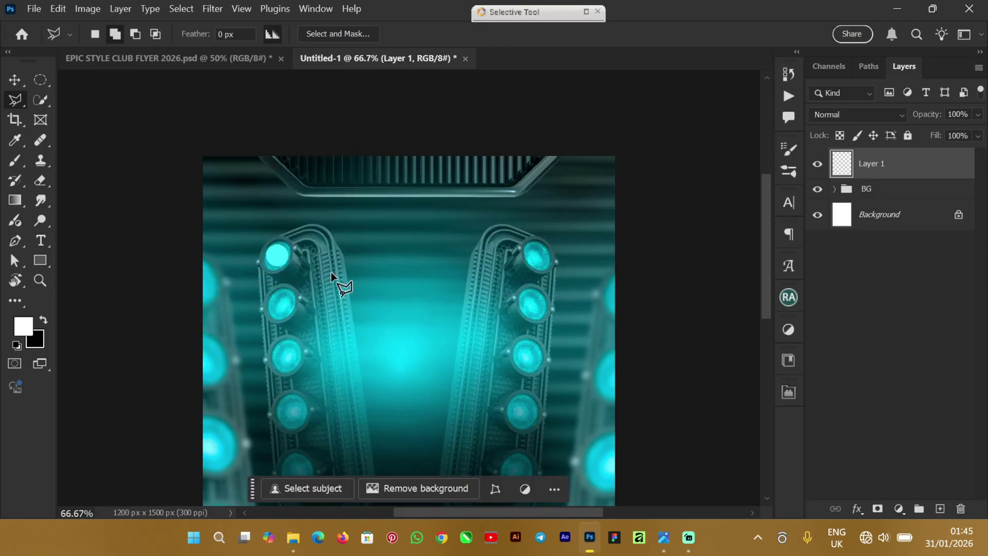
Step: Give Layer 1 a Screen Inner Glow (99%, size 43) and a 136 px Outer Glow
click(13, 78)
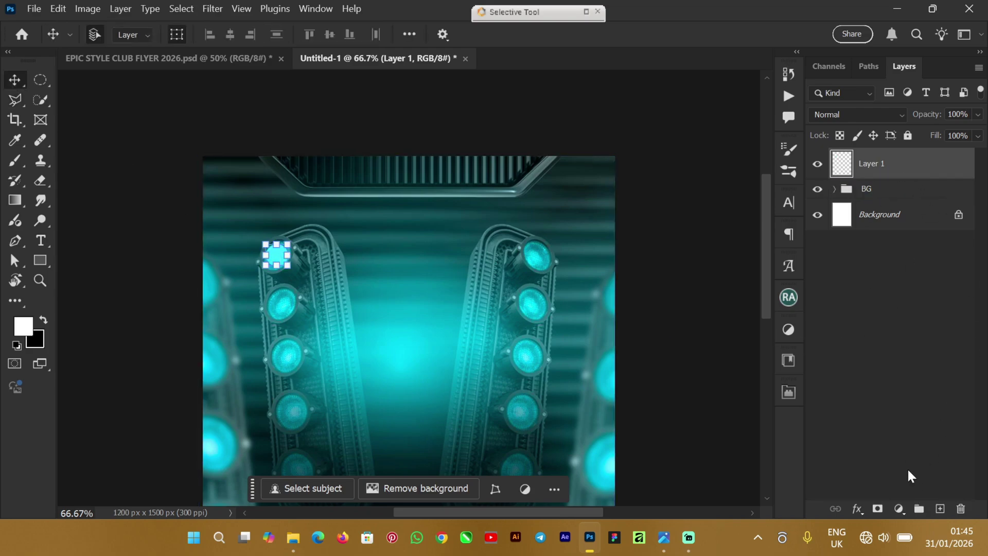
click(858, 509)
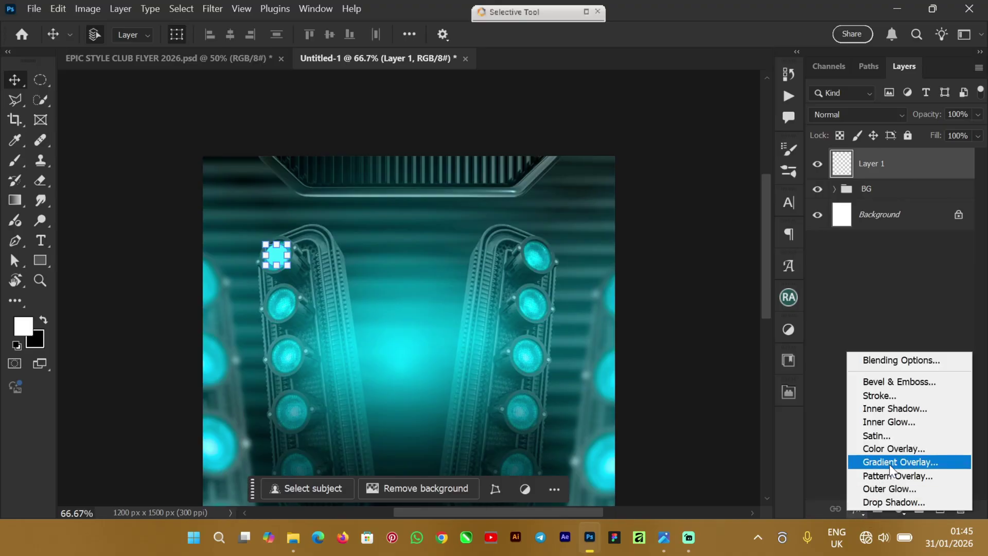
click(914, 419)
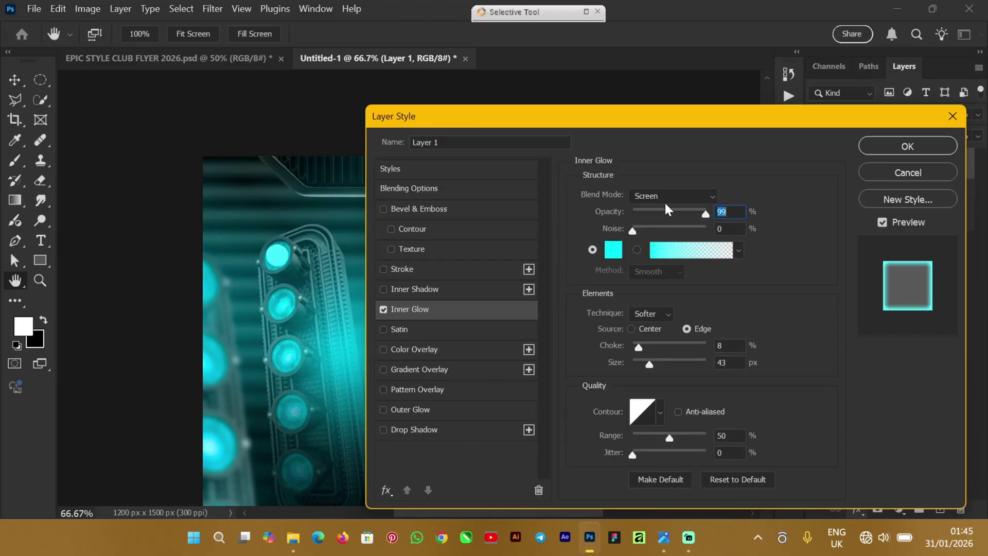
click(701, 199)
click(683, 221)
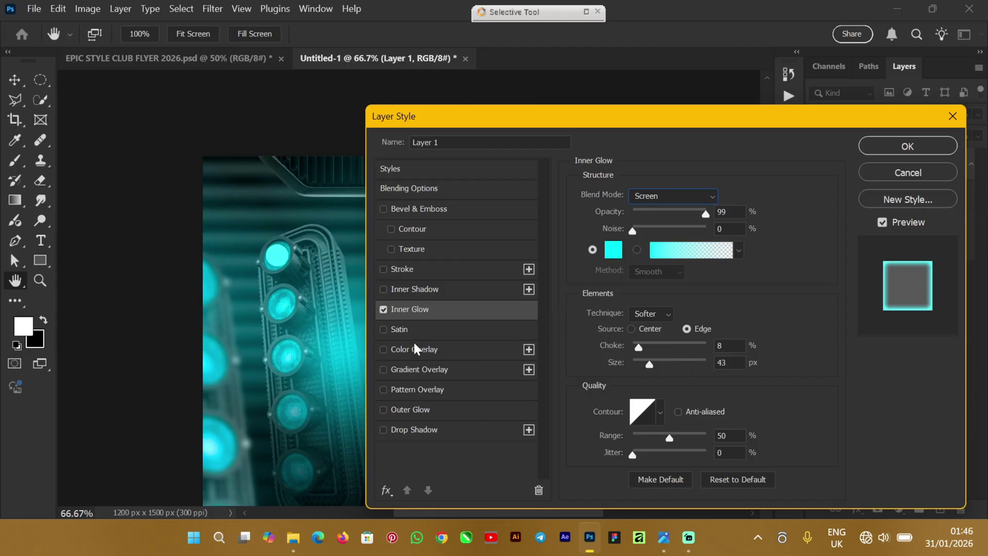
click(403, 411)
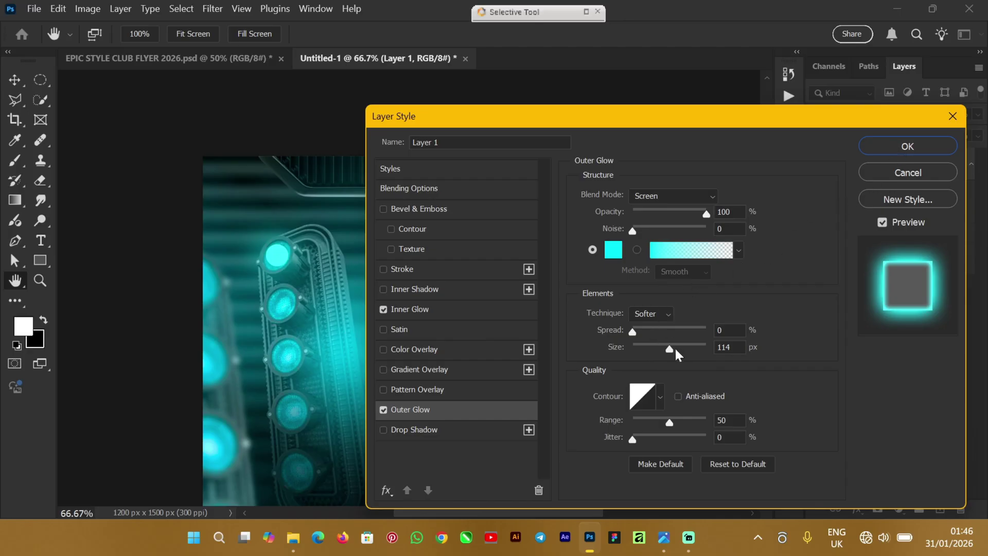
drag(676, 350, 672, 354)
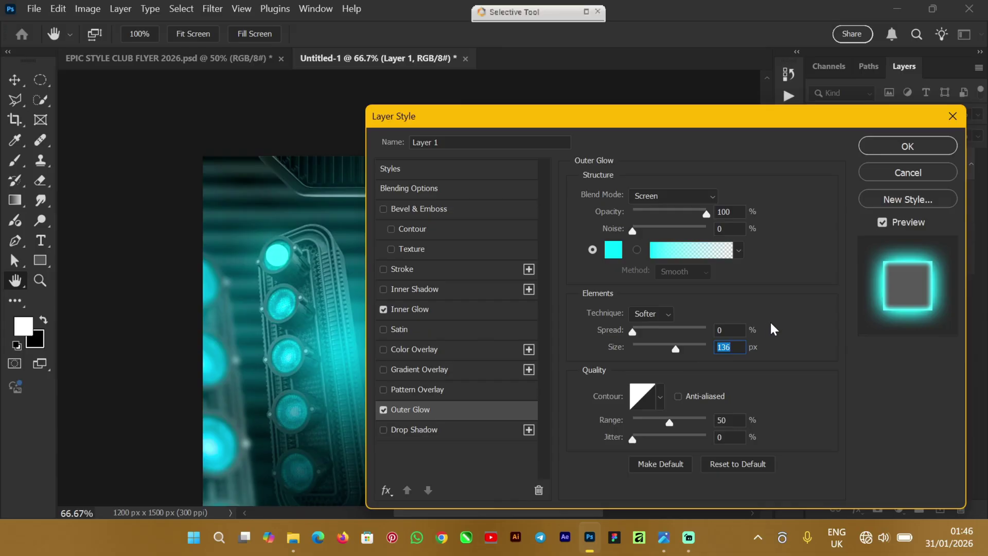
click(890, 147)
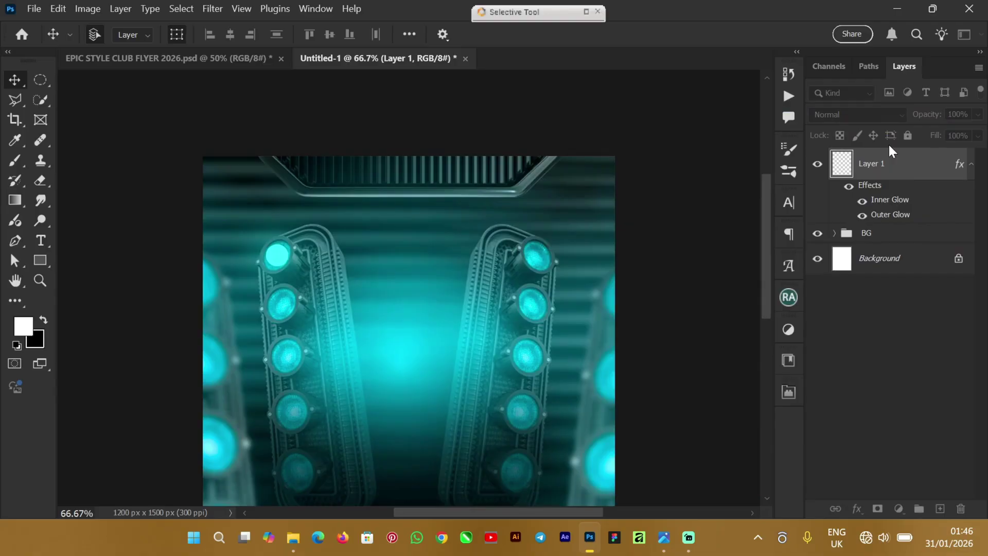
Step: Add a Levels adjustment clipped to the club-lights background inside BG, with the black input at 27
click(844, 234)
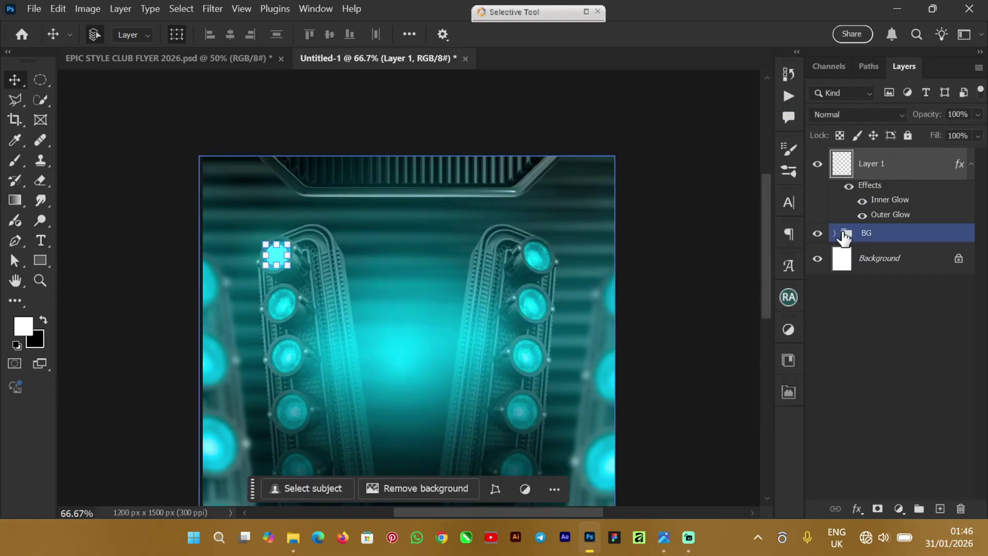
click(835, 233)
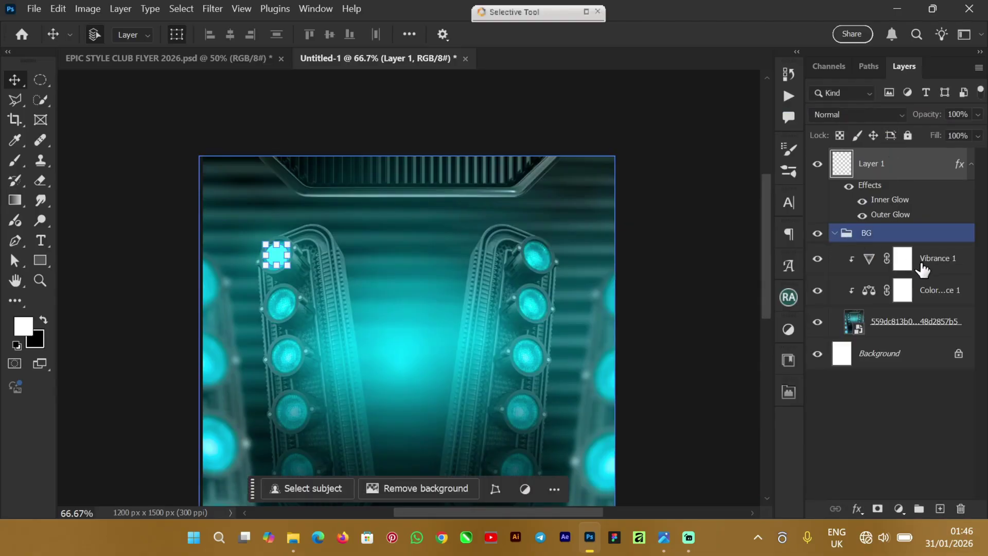
click(921, 268)
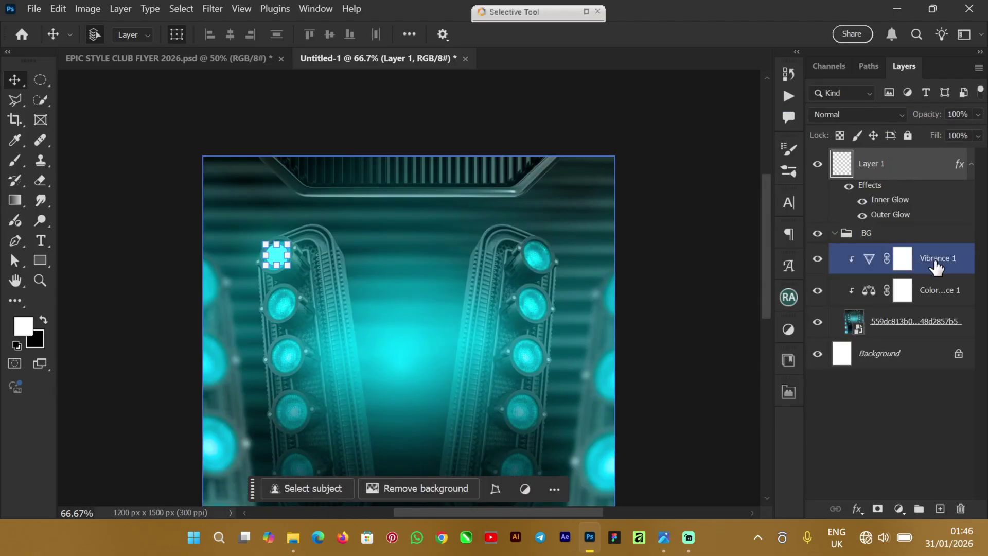
click(900, 510)
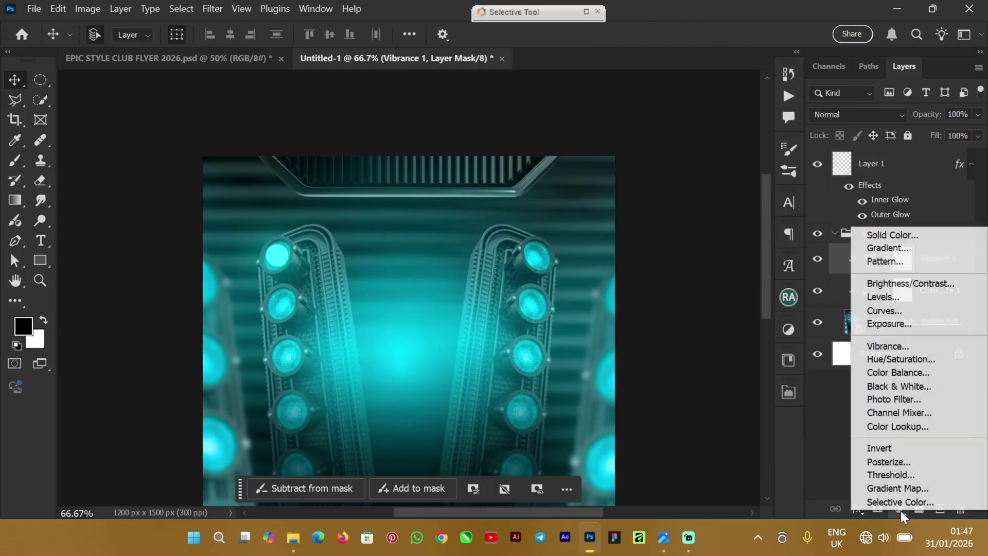
click(890, 298)
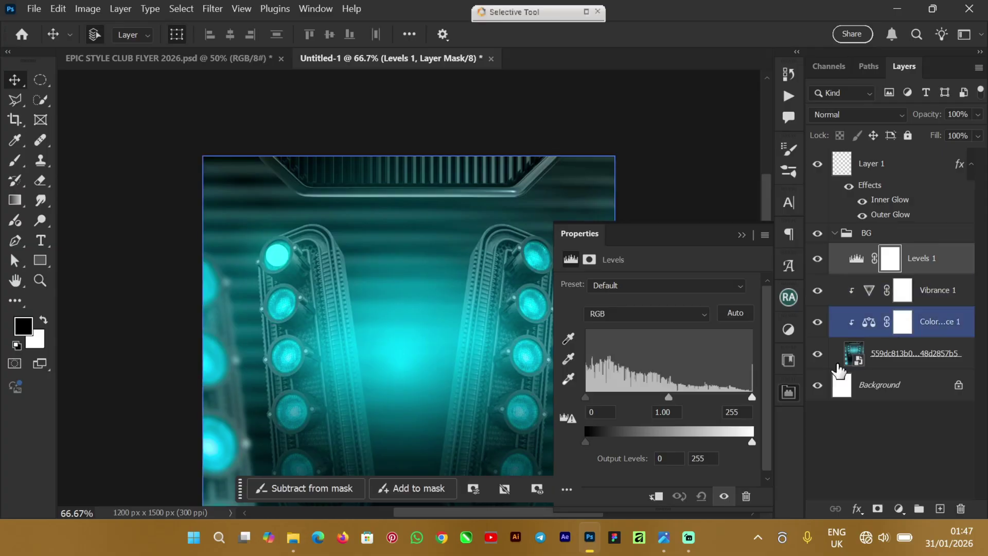
click(656, 496)
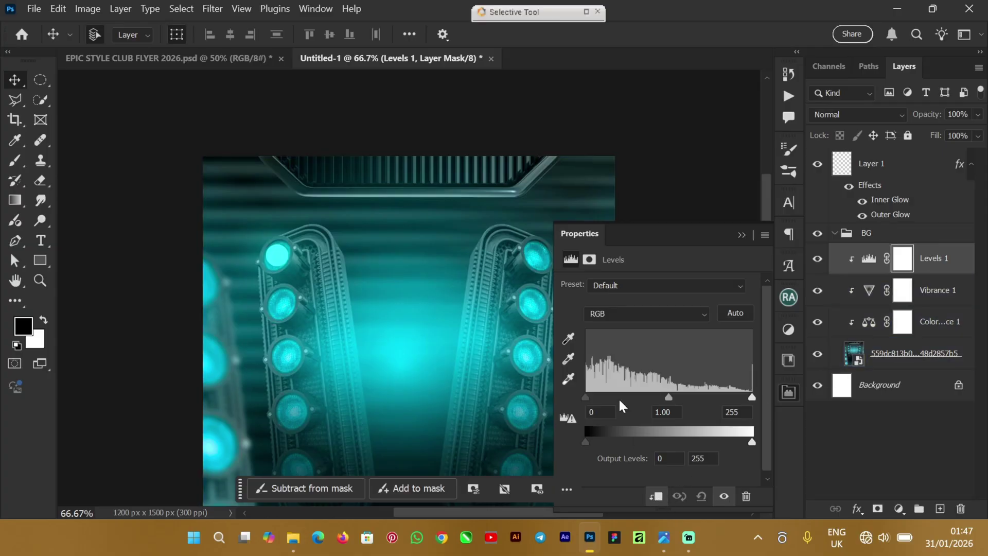
drag(586, 397, 602, 398)
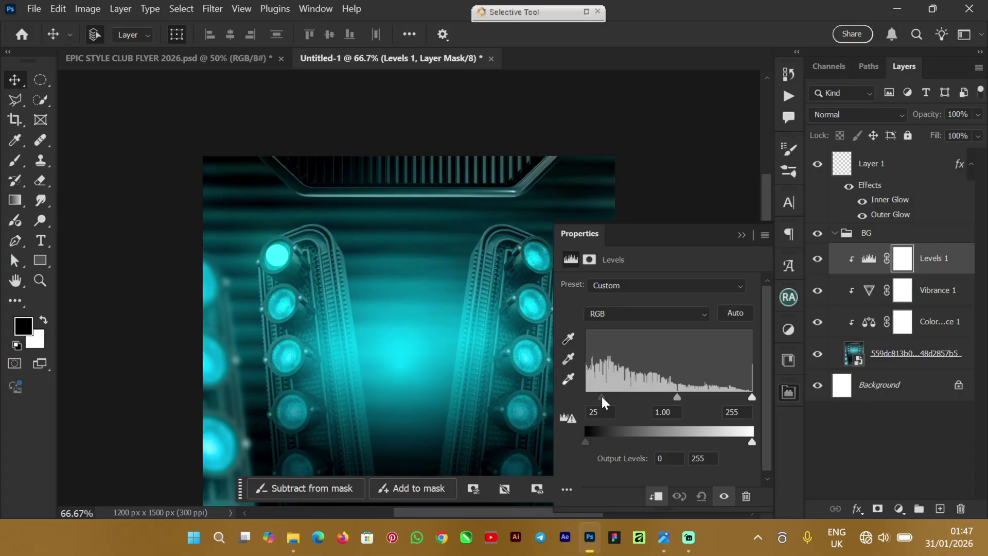
drag(603, 398, 605, 398)
Step: Close the Levels properties and collapse the BG group
click(741, 236)
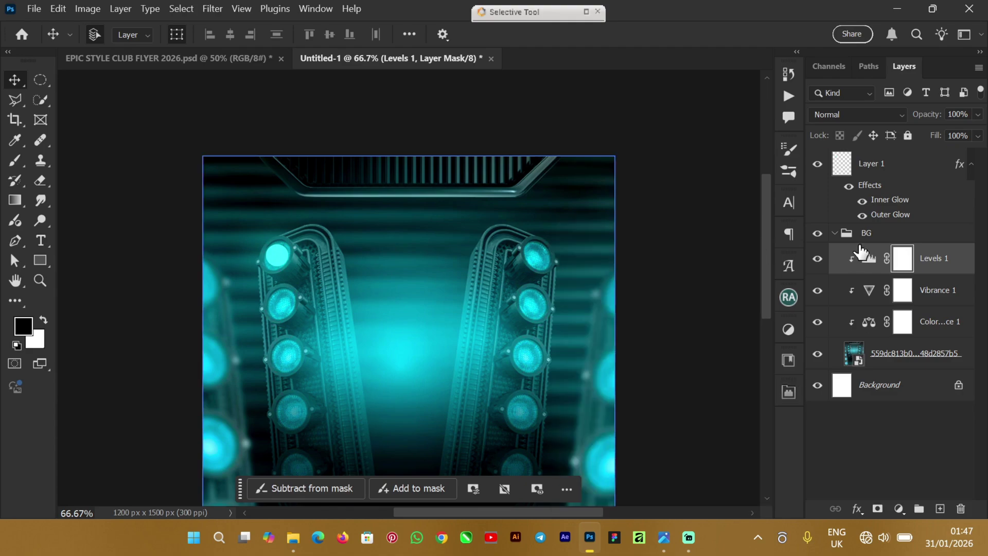
click(840, 237)
click(836, 235)
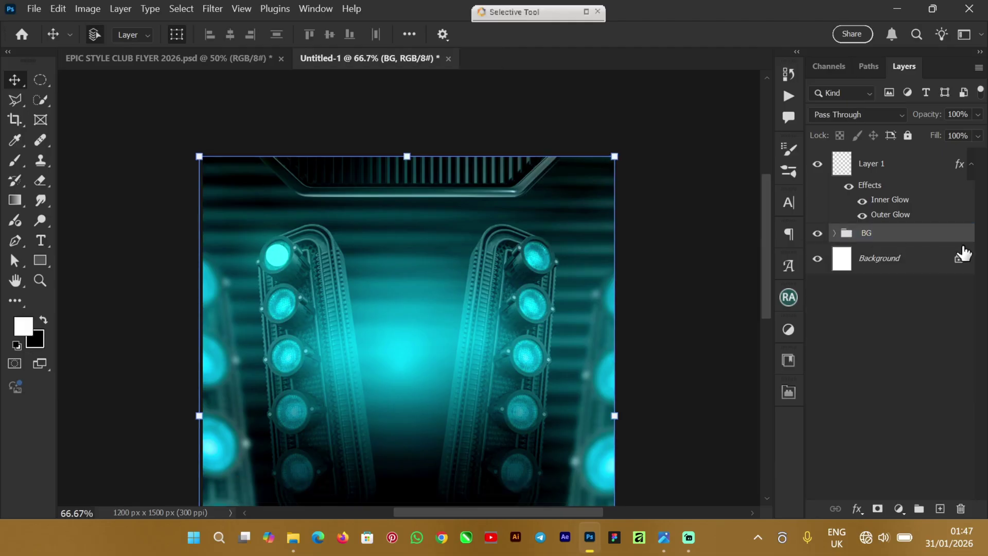
Step: Apply a 16.6 px radius Gaussian Blur to the cyan glow on Layer 1
click(872, 165)
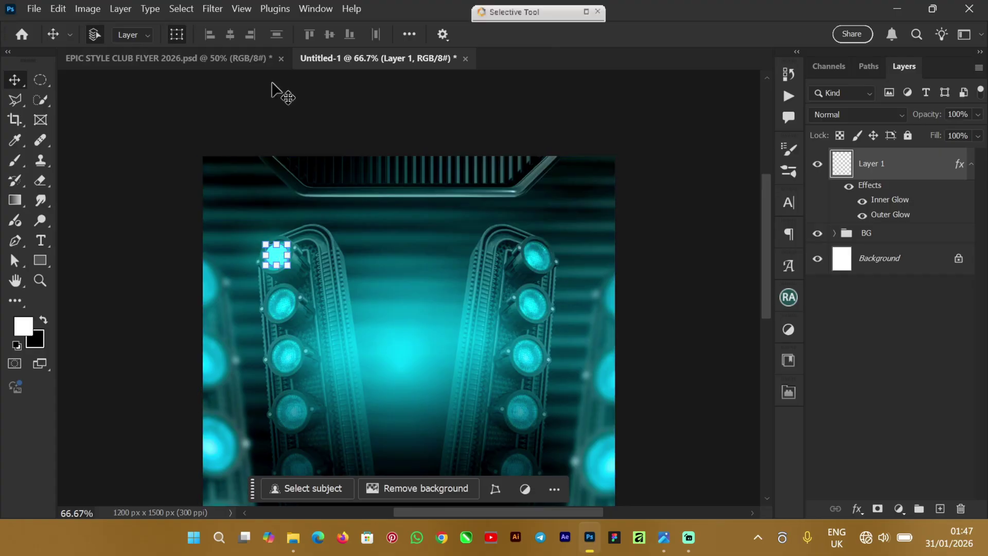
click(211, 8)
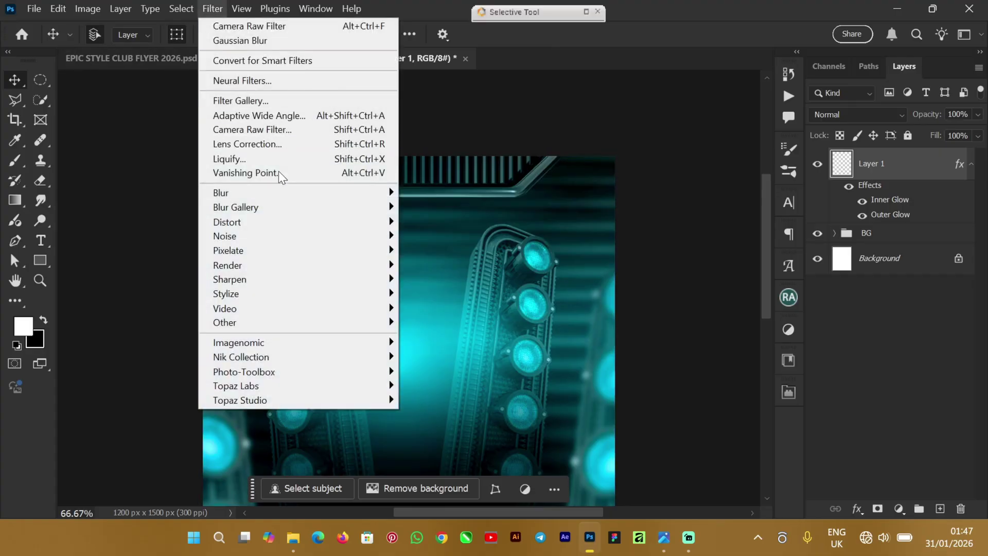
mouse_move(266, 198)
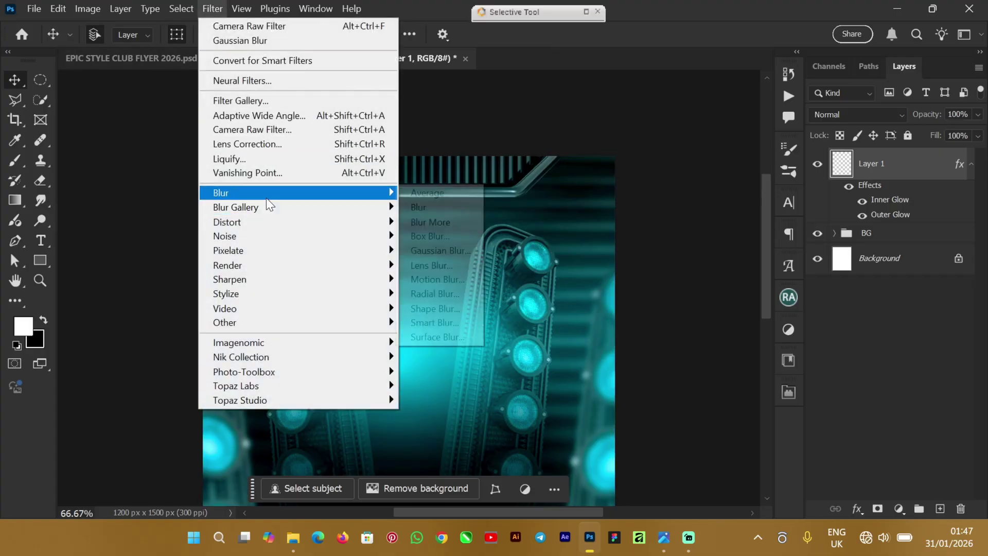
click(438, 251)
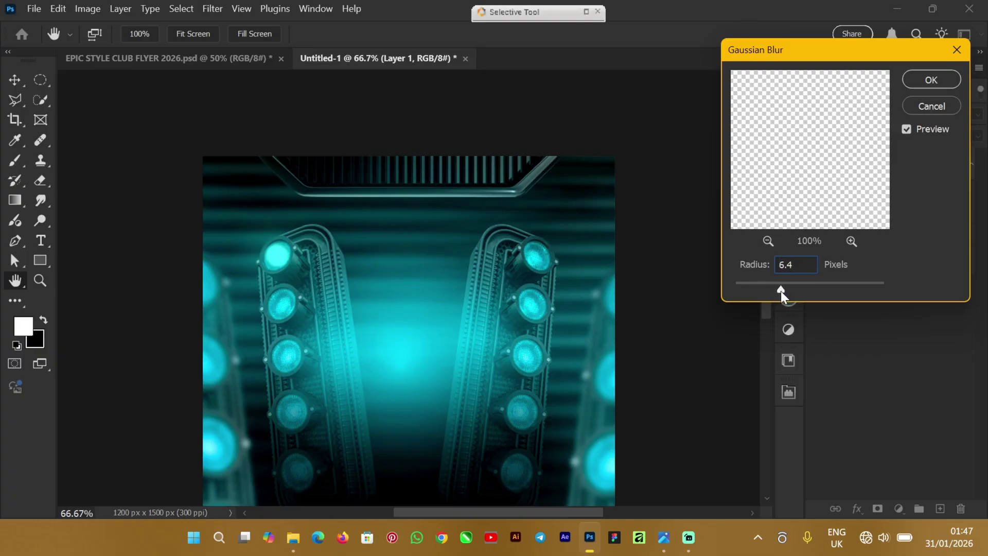
drag(805, 288, 799, 289)
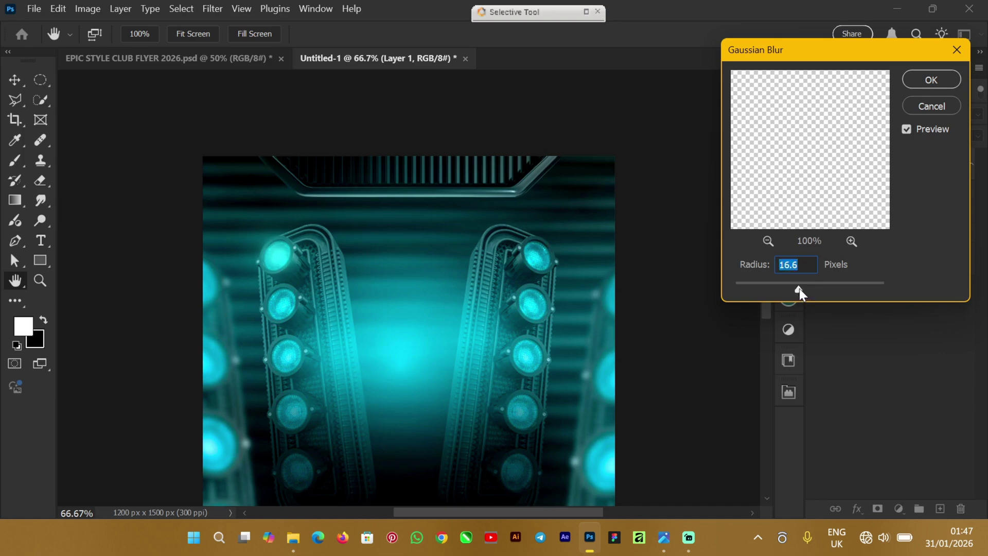
click(924, 80)
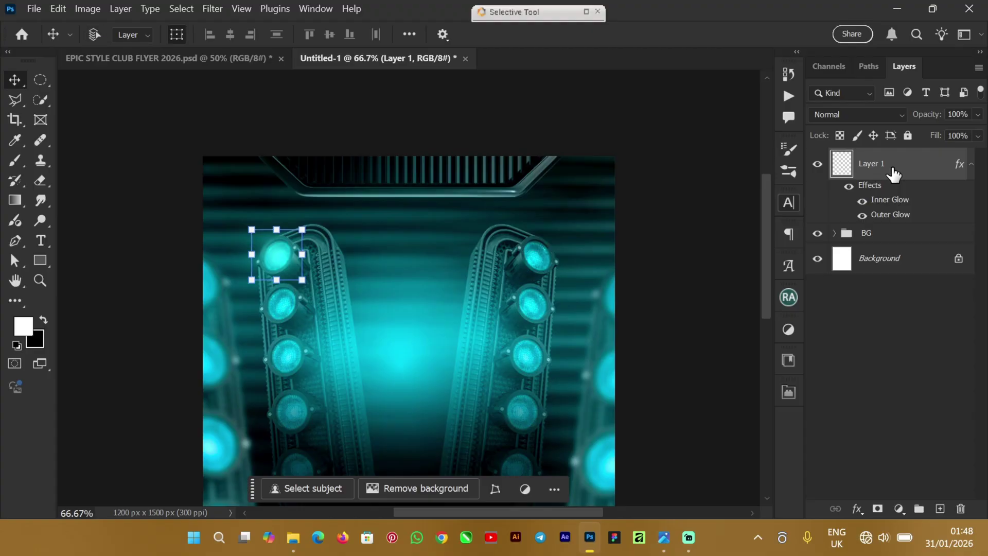
Step: Duplicate Layer 1, group both glows as 'light Effect', and duplicate that group
key(ctrl+j)
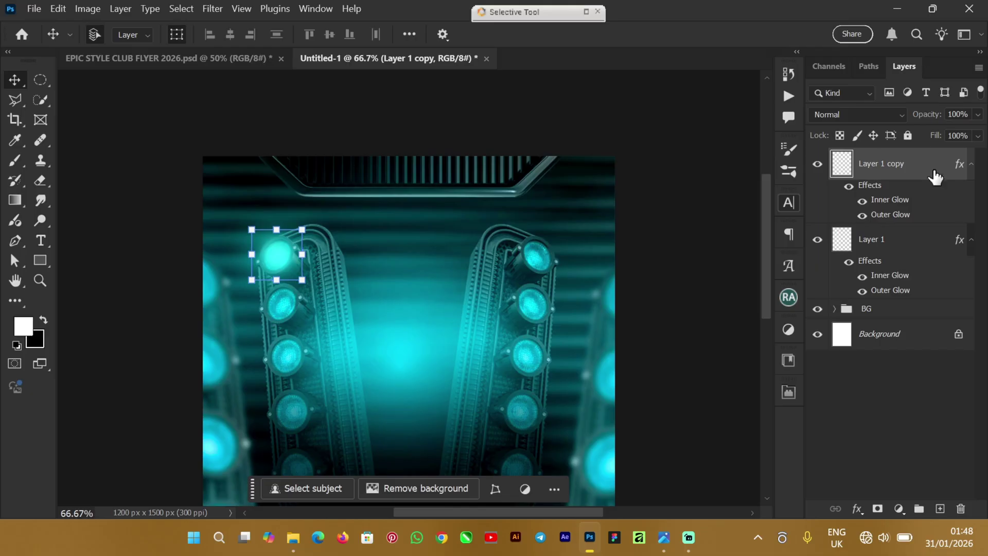
shift+click(924, 244)
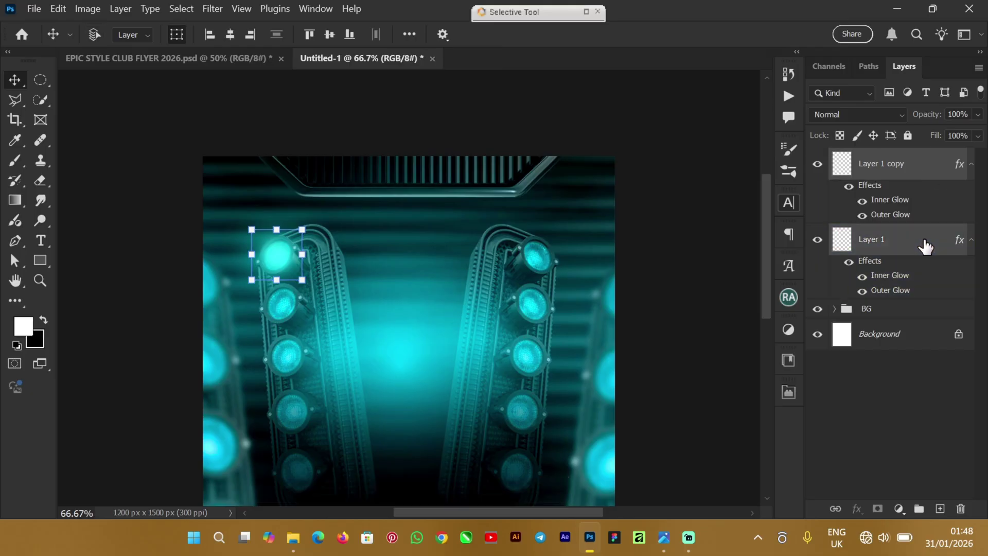
key(ctrl+g)
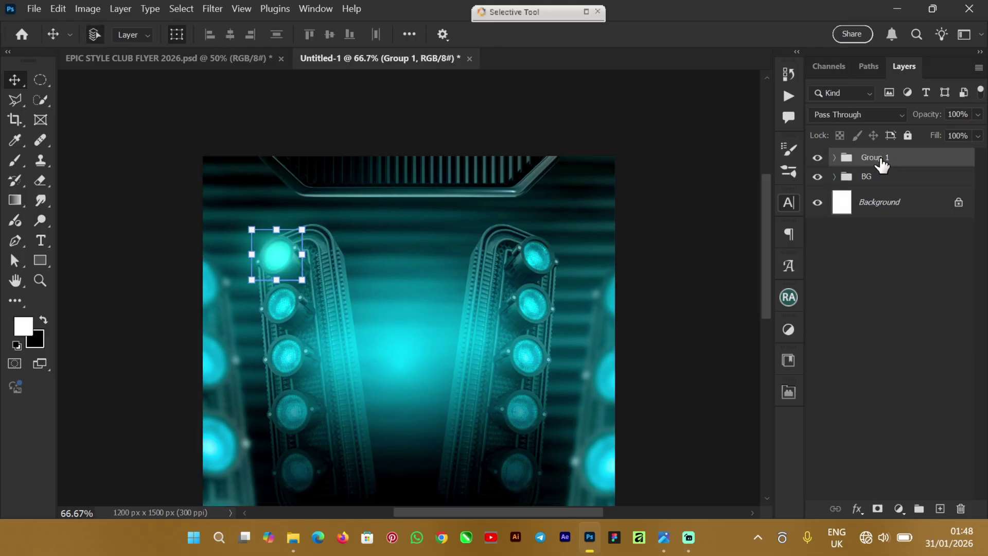
double_click(875, 157)
text(light )
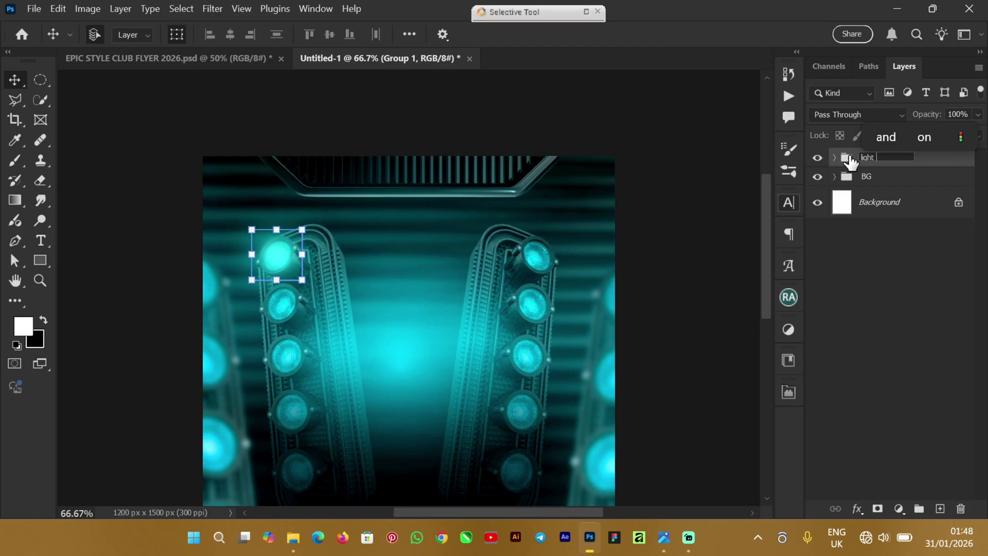
text(Effect)
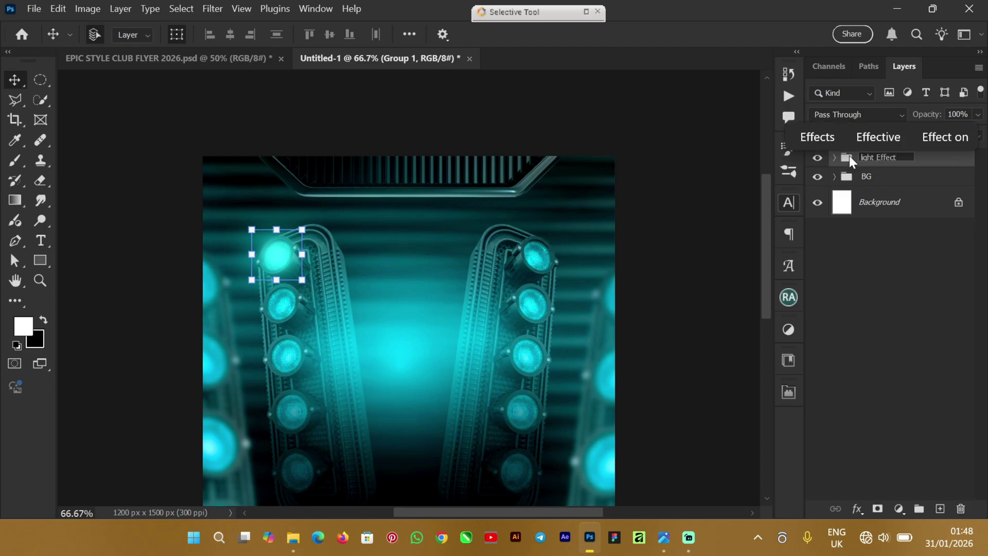
key(Return)
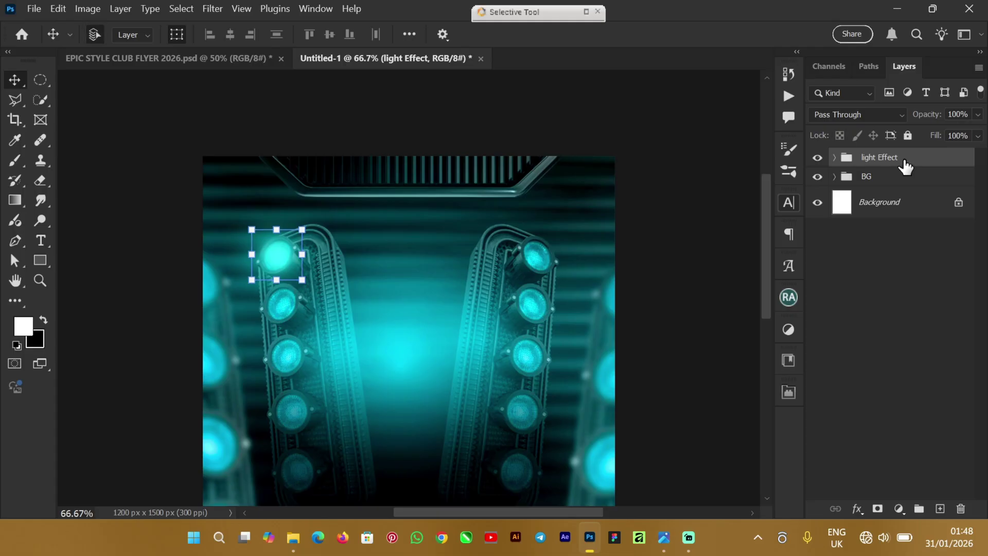
key(ctrl+j)
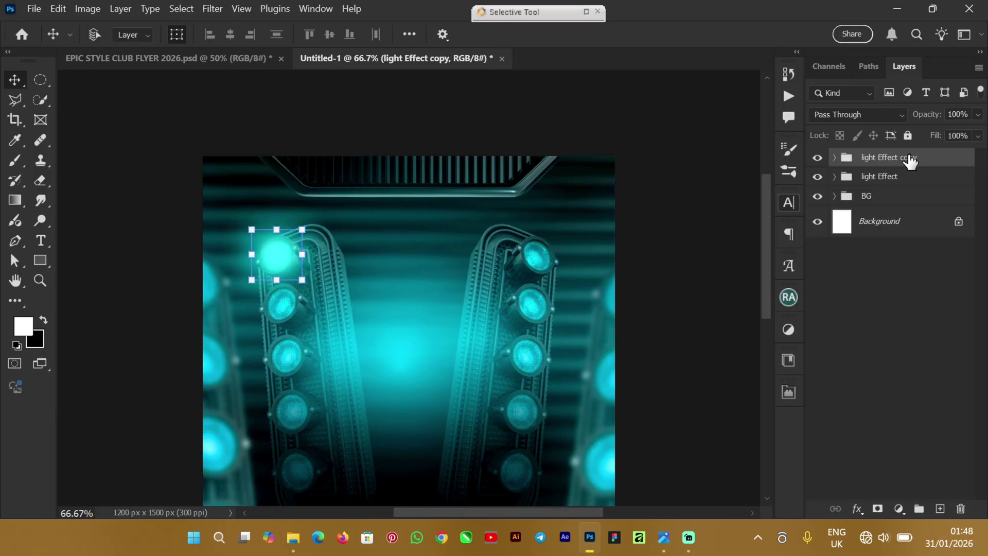
Step: Move light group copies down onto the second and third left-column lights
key(ctrl+t)
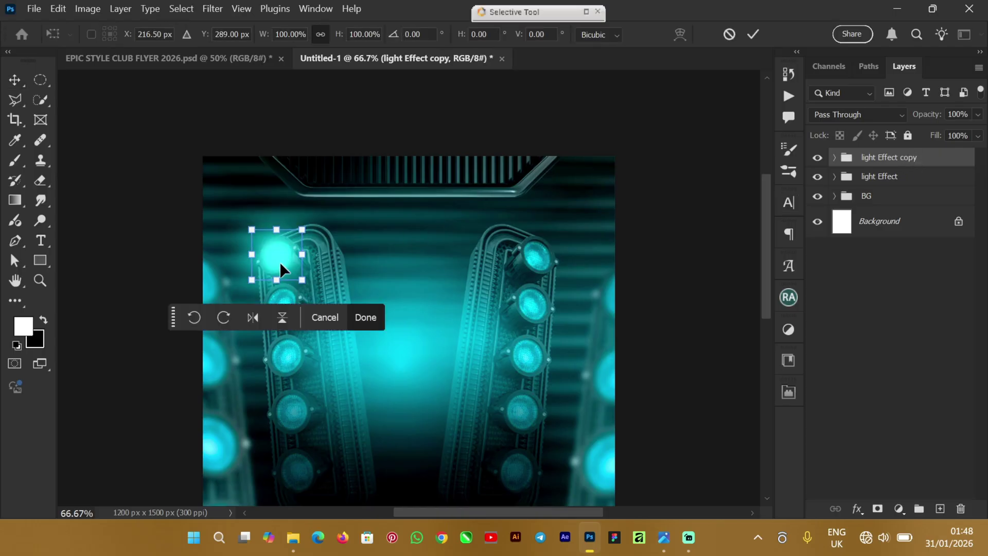
drag(275, 256, 283, 301)
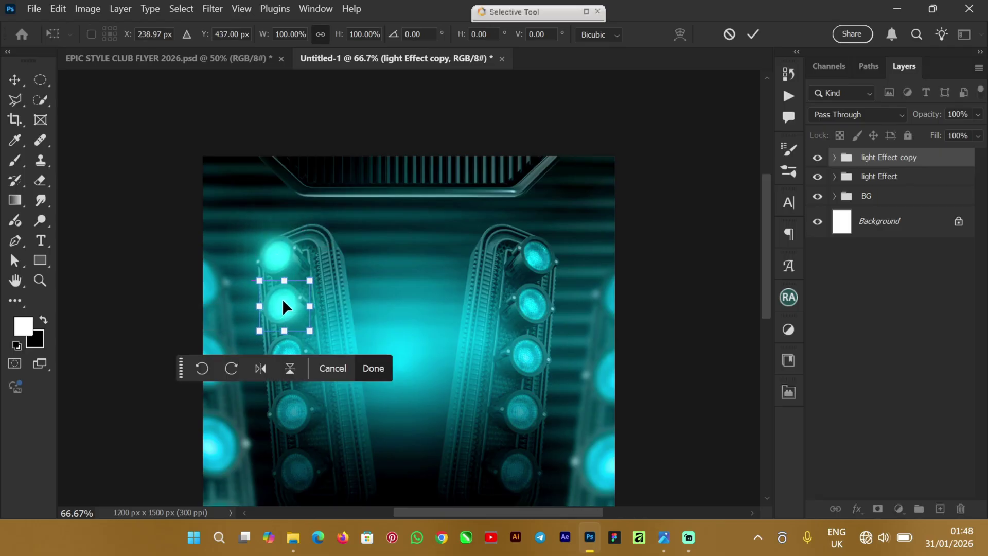
click(753, 35)
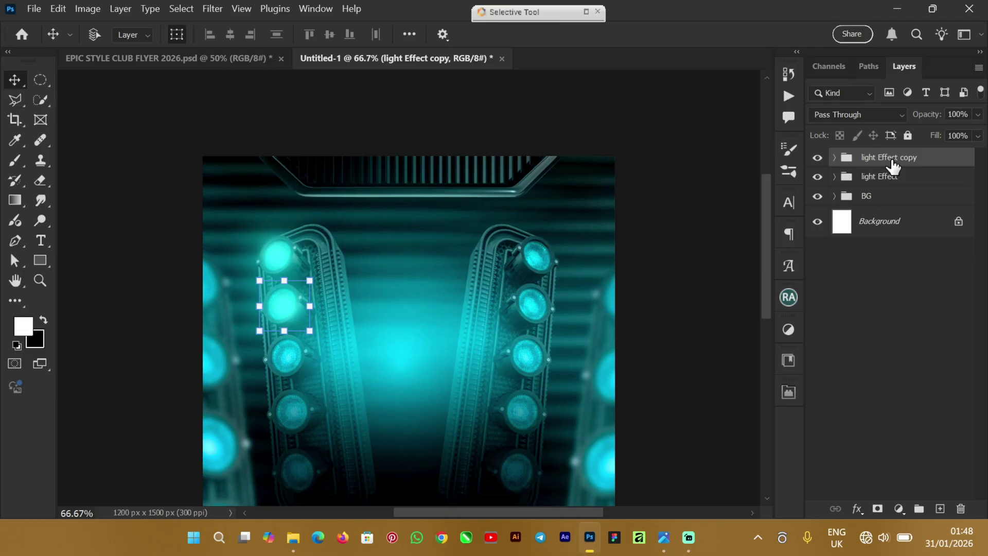
key(ctrl+j)
key(ctrl+t)
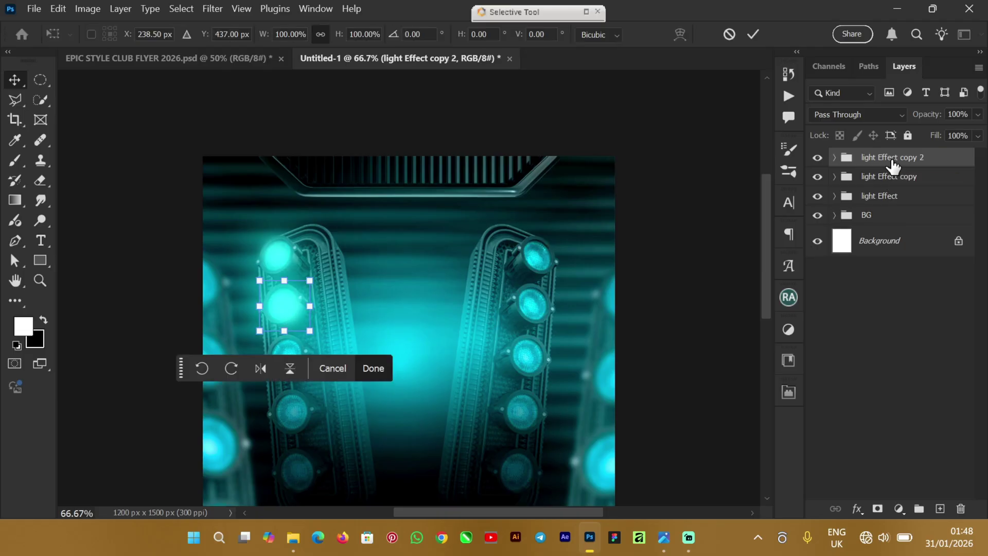
drag(294, 307, 289, 354)
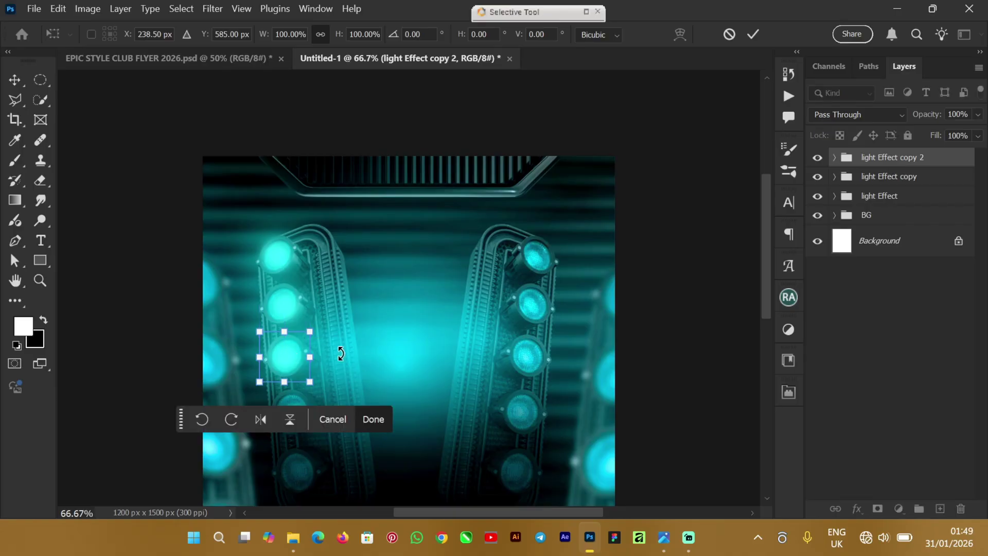
click(285, 358)
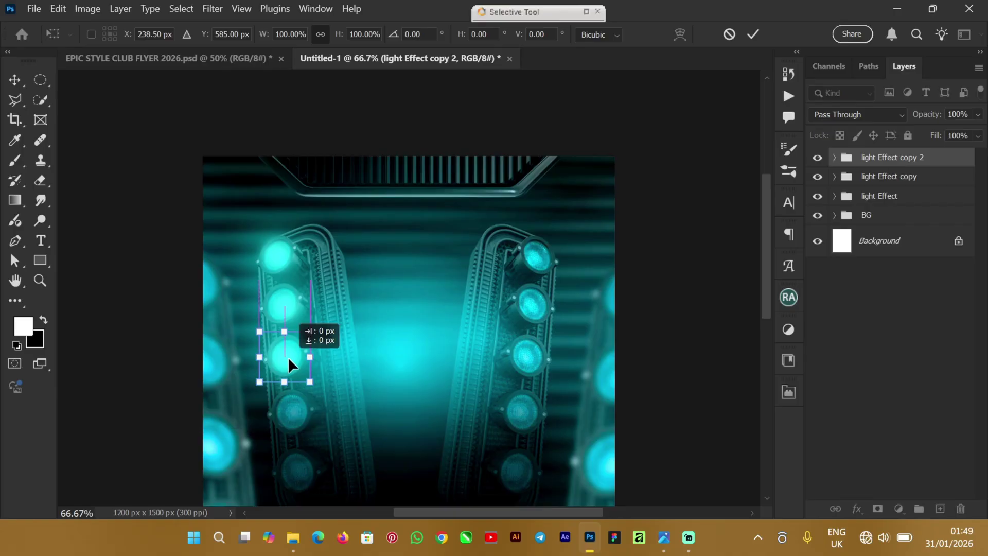
key(Return)
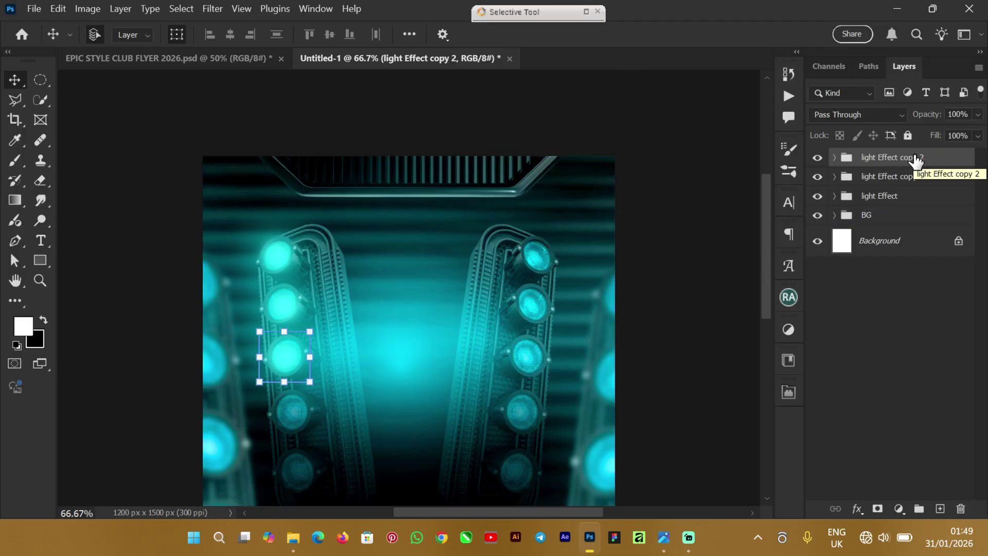
Step: Place two more light group copies on the fourth and fifth left-column bulbs
key(ctrl+j)
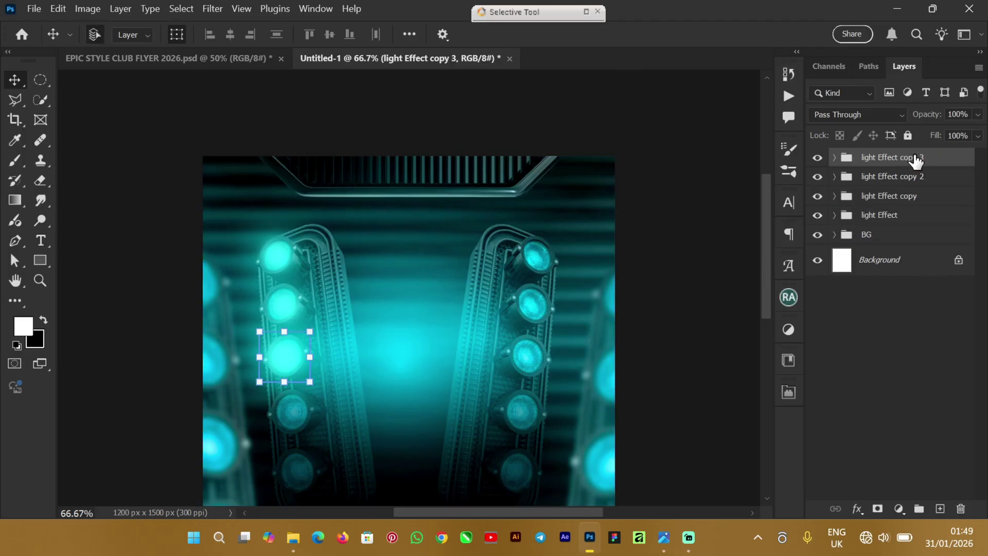
key(ctrl+t)
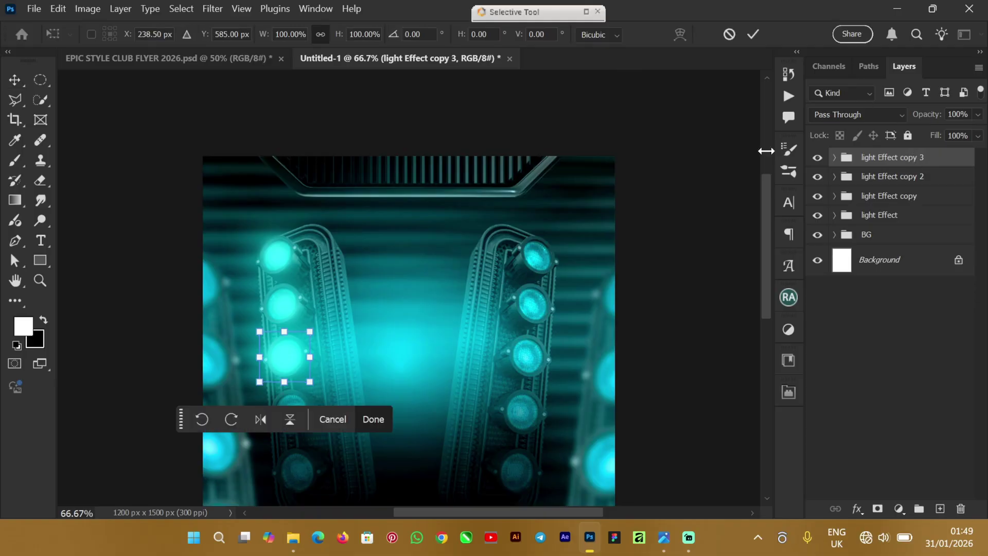
drag(284, 359, 295, 407)
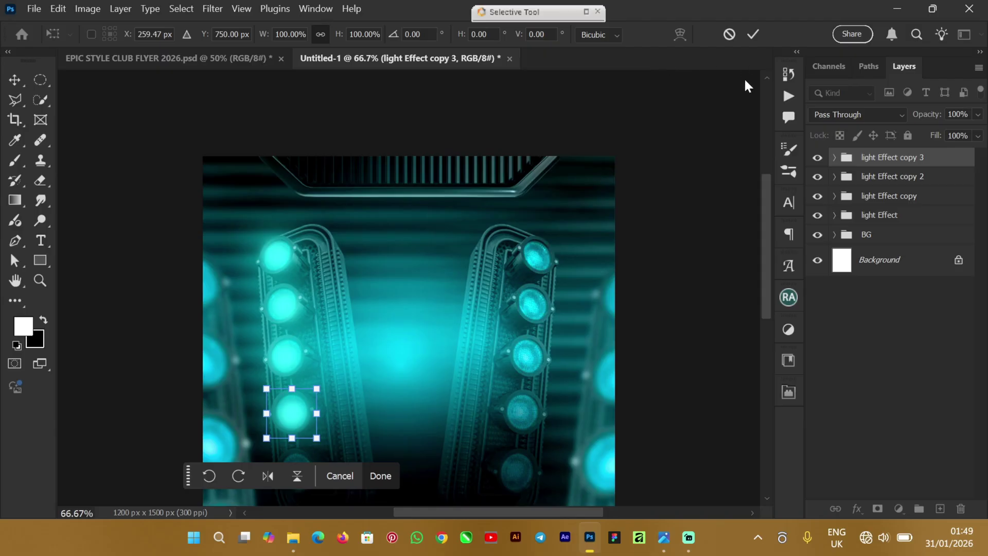
scroll(765, 226, down, 3)
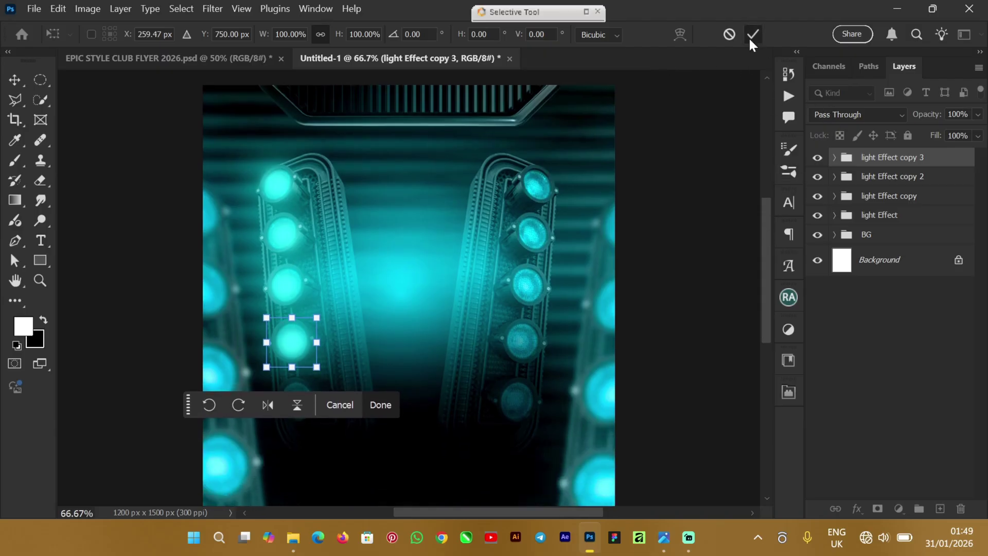
click(752, 36)
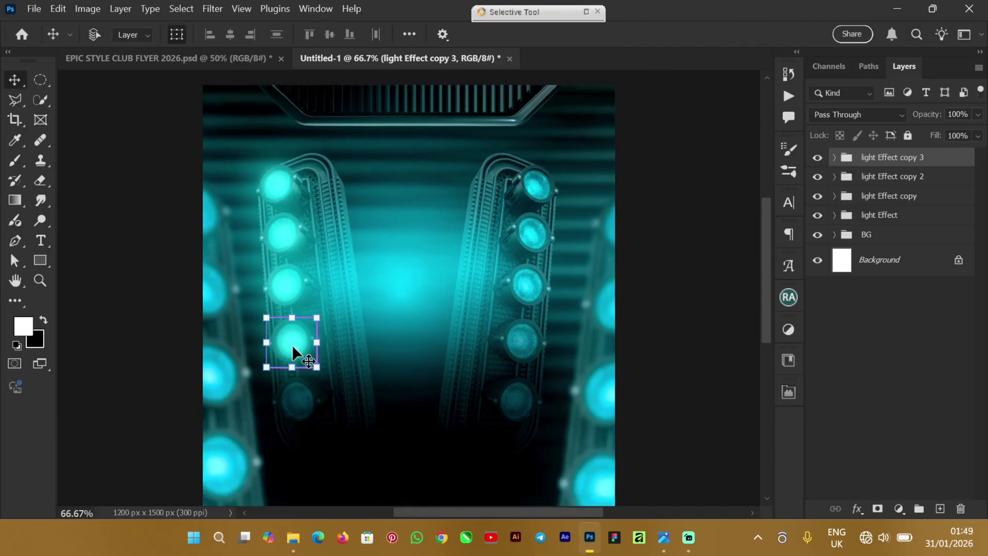
key(ctrl+j)
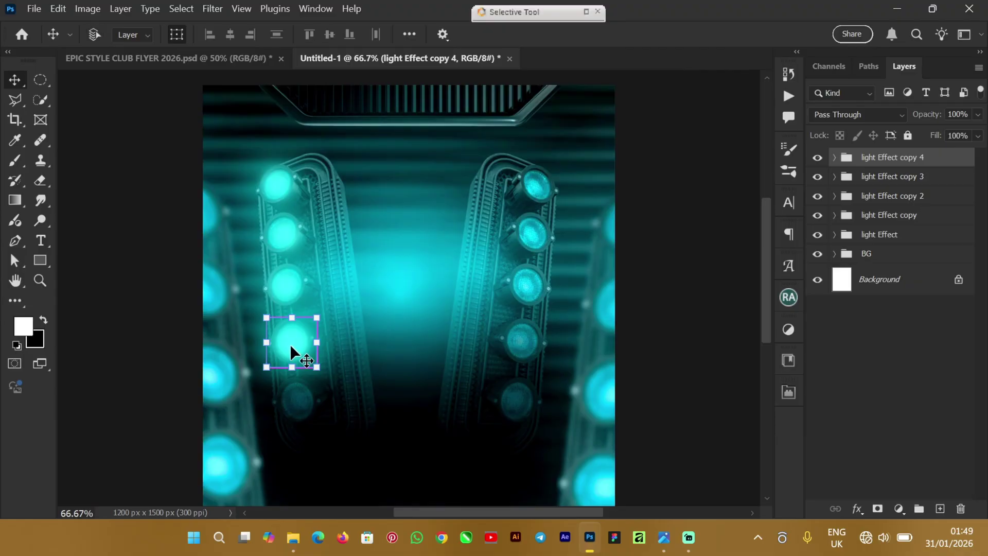
drag(290, 344, 297, 403)
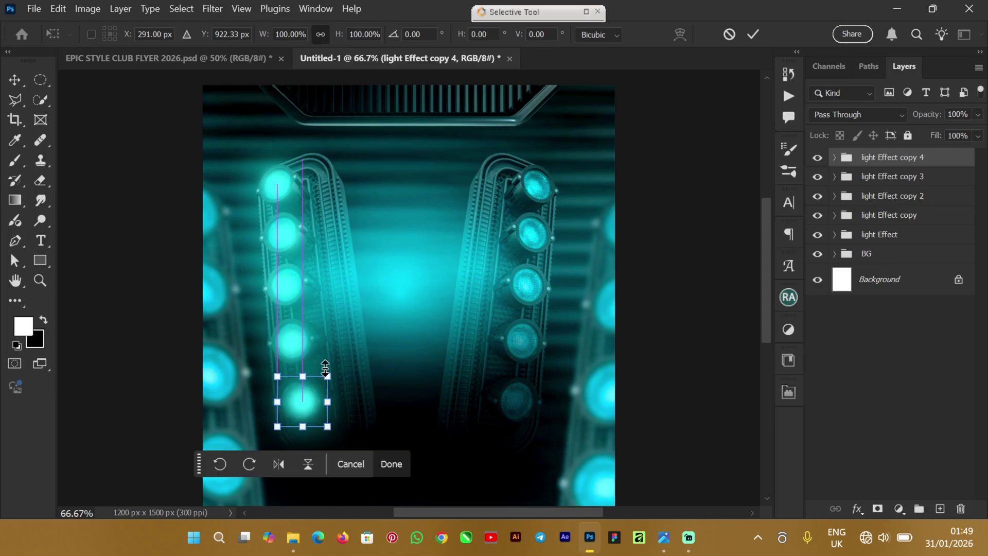
click(753, 33)
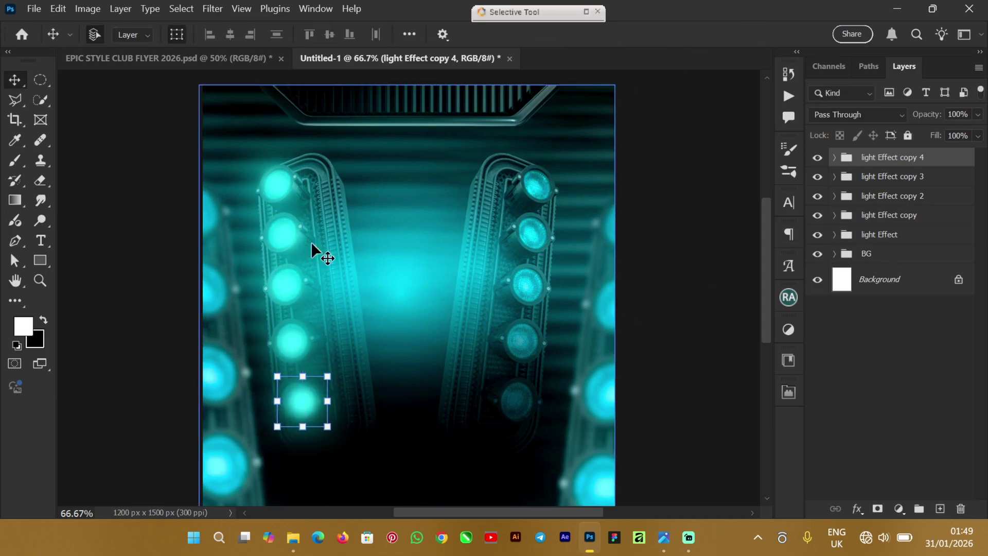
Step: Select the bottom-left light's group, light Effect copy 4, and duplicate it
ctrl+click(917, 162)
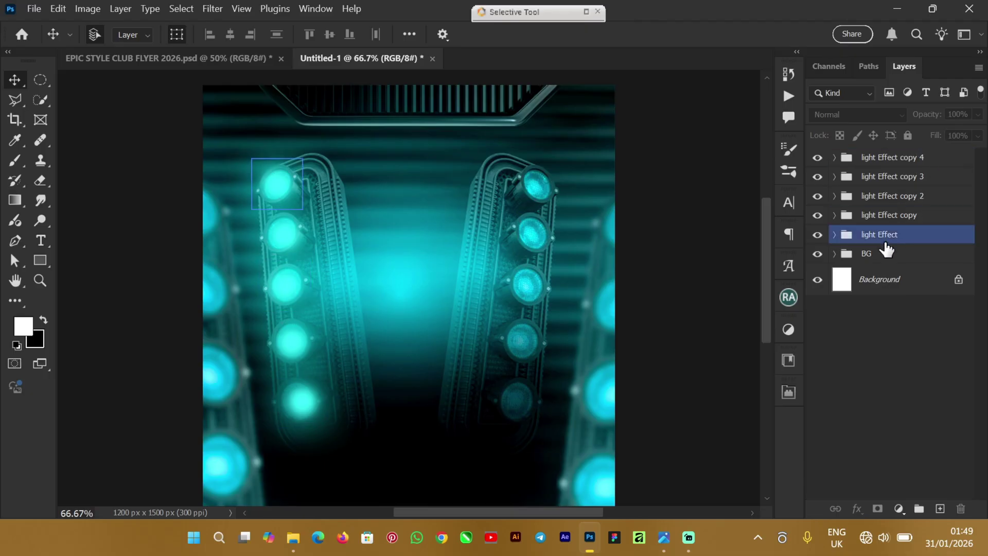
click(898, 237)
click(908, 215)
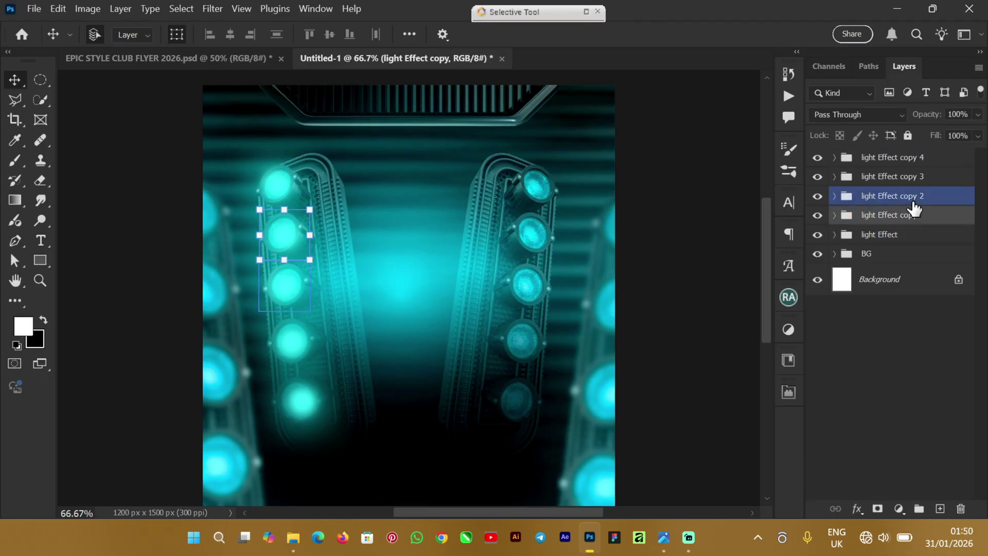
click(912, 196)
click(921, 159)
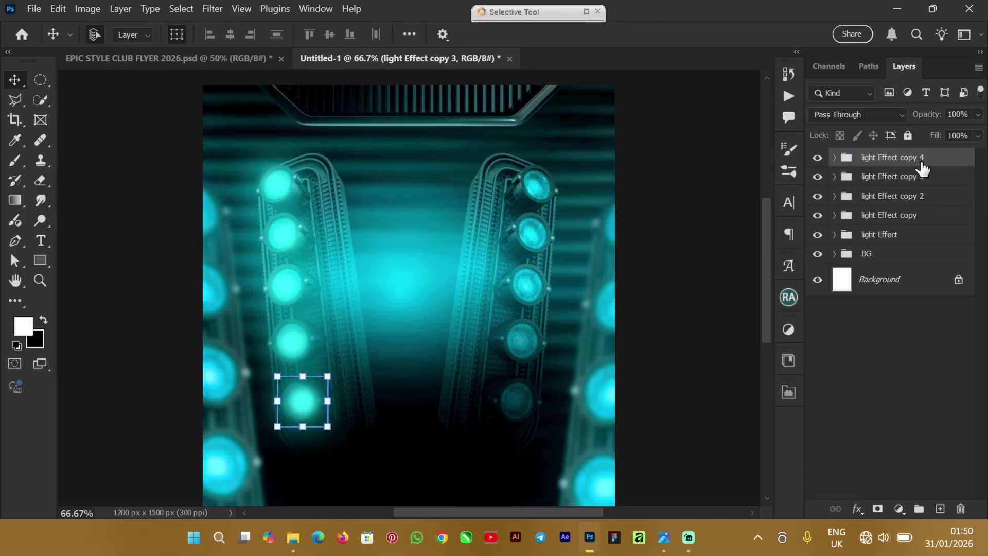
key(ctrl+j)
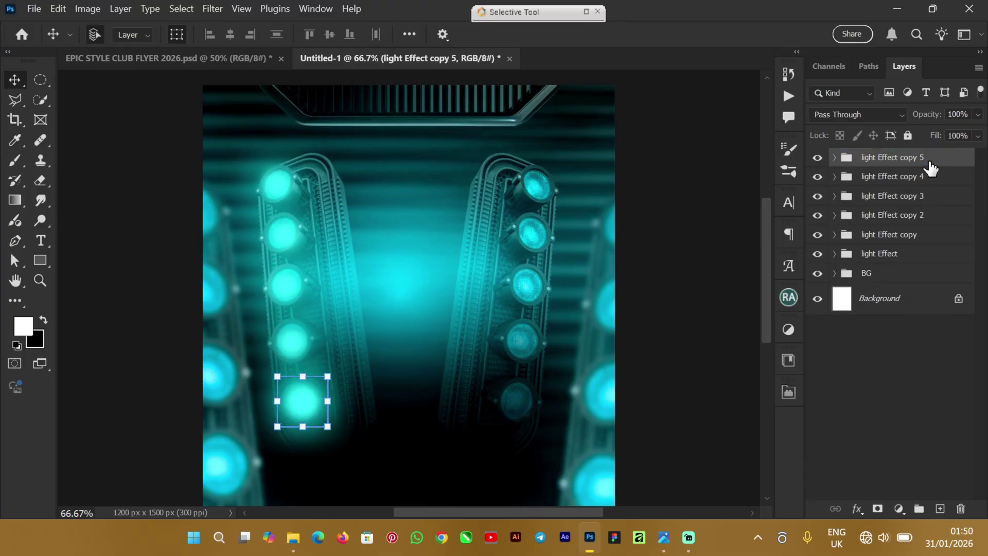
Step: Move the duplicated light to the top right bulb and scale it to 76%
key(ctrl+t)
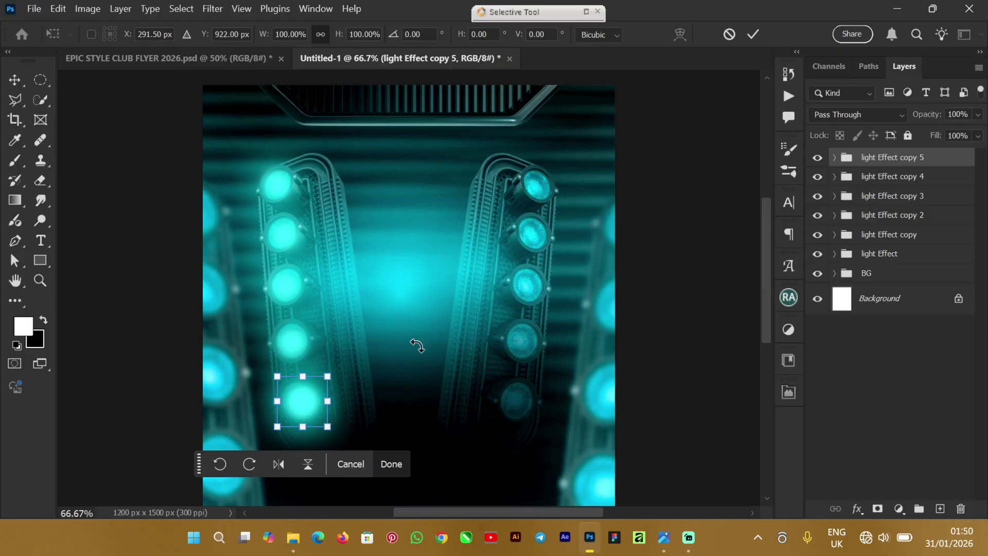
drag(302, 410, 538, 189)
drag(565, 158, 536, 181)
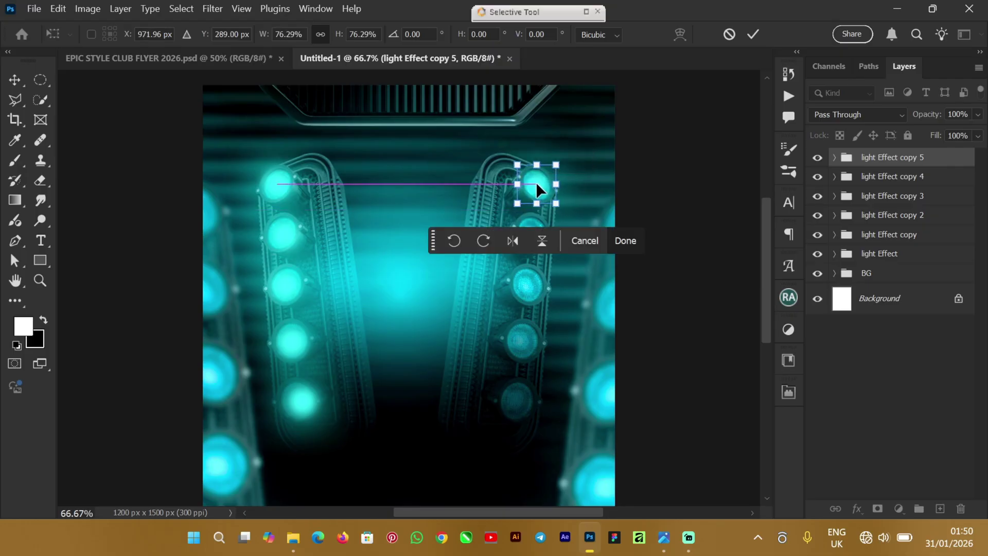
click(756, 31)
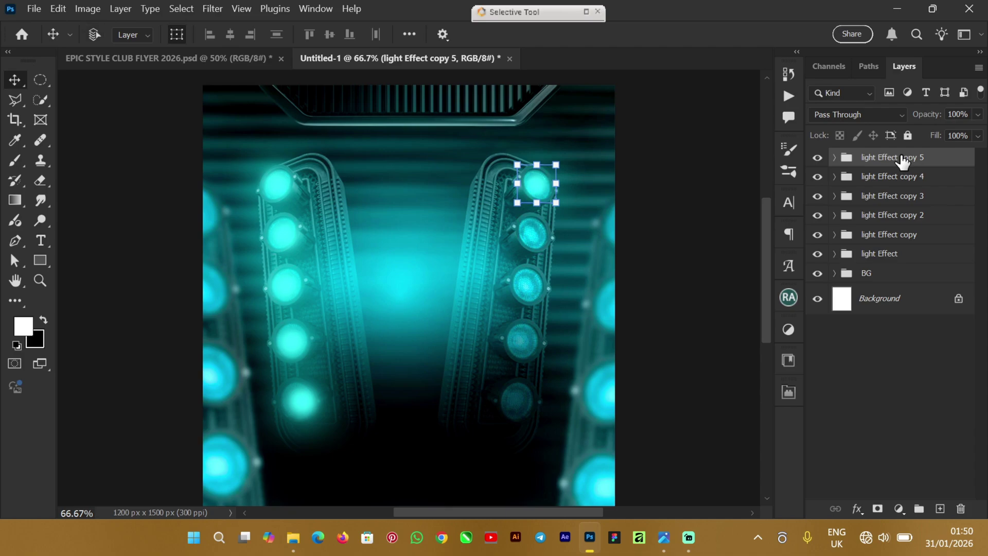
Step: Place light copies on the second and third right-column bulbs
key(ctrl+j)
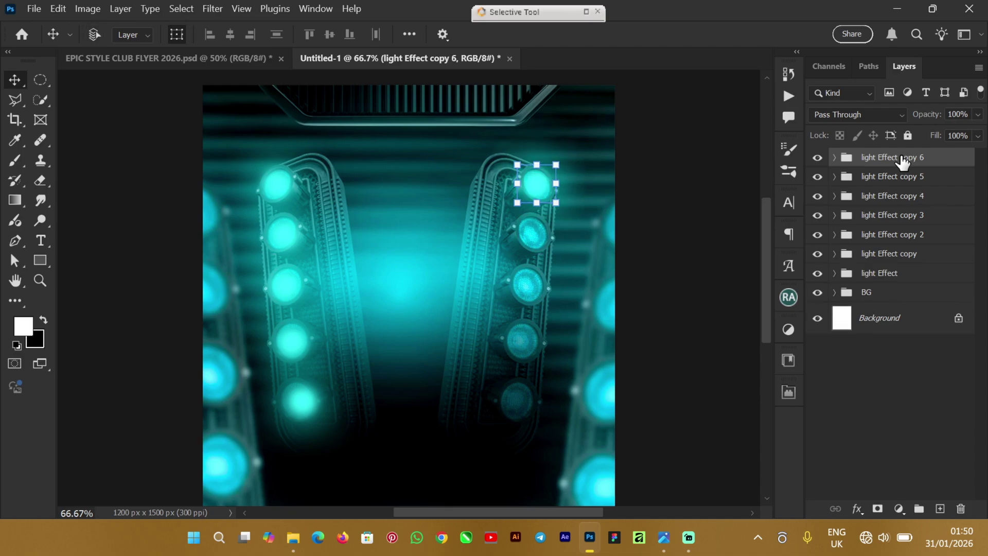
key(ctrl+t)
drag(543, 188, 538, 226)
key(Return)
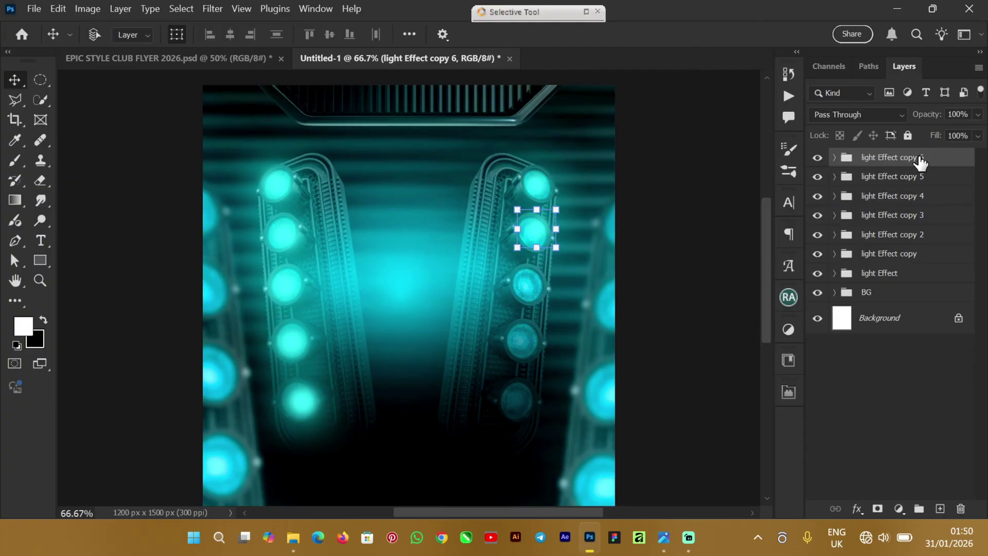
key(ctrl+j)
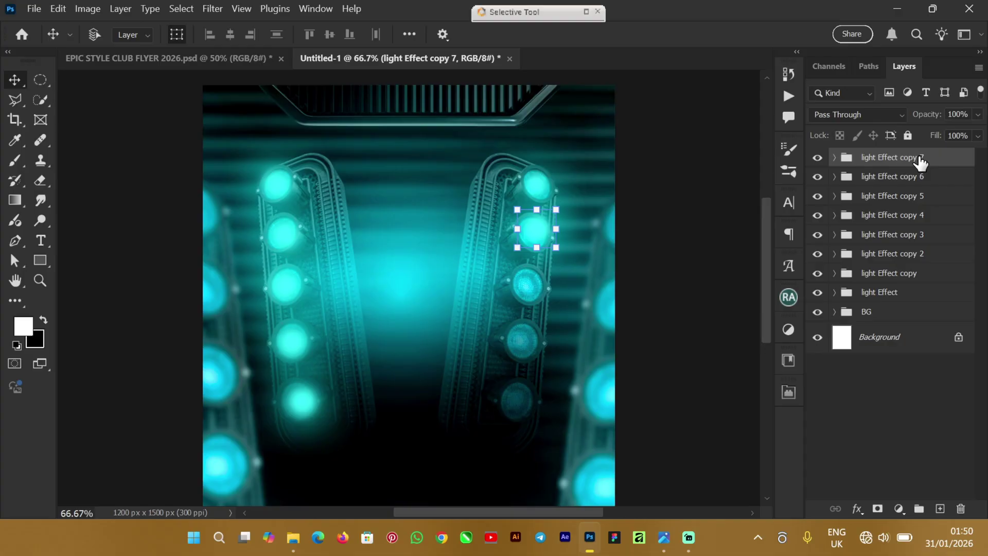
key(ctrl+t)
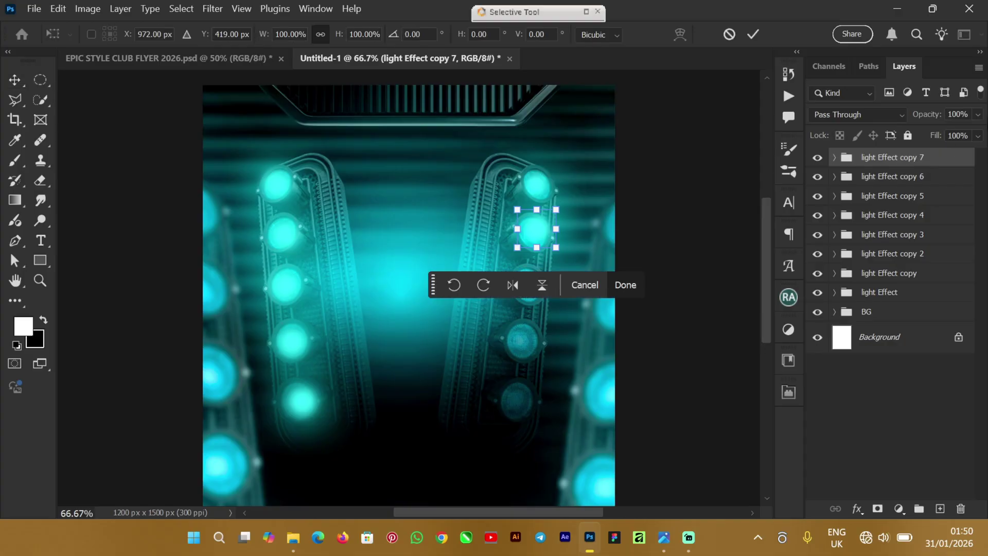
drag(536, 233, 526, 290)
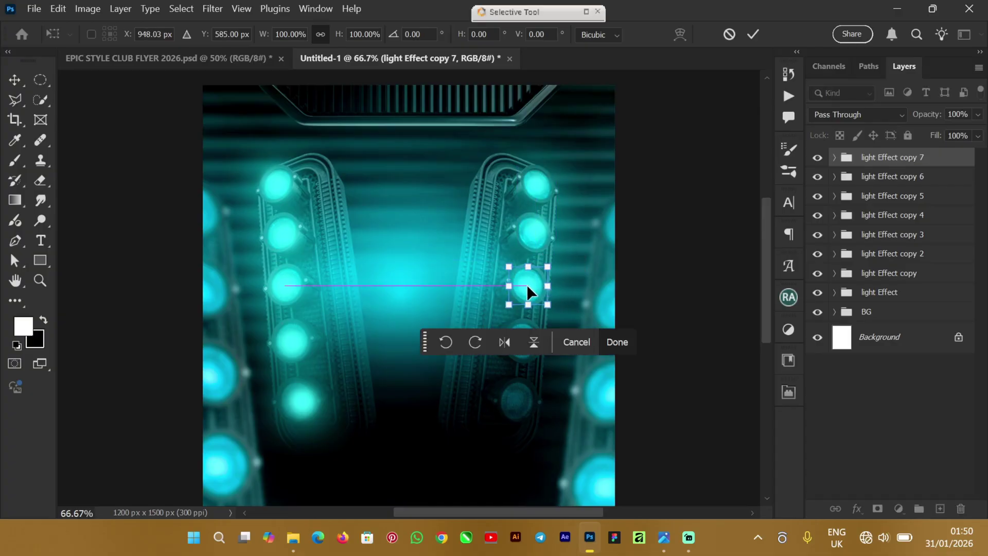
click(755, 34)
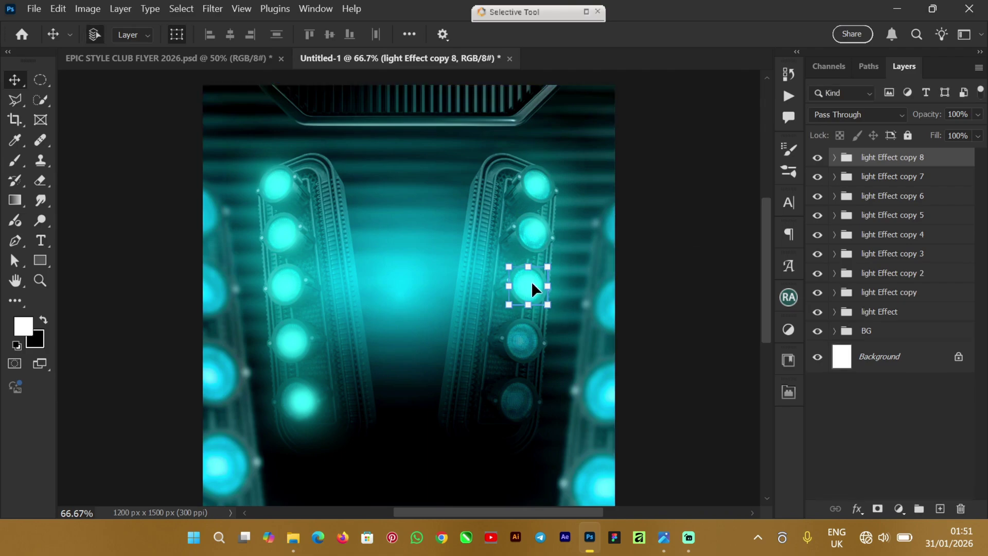
Step: Position the light Effect copy 8 group on the fourth right bulb
alt+drag(529, 281, 527, 341)
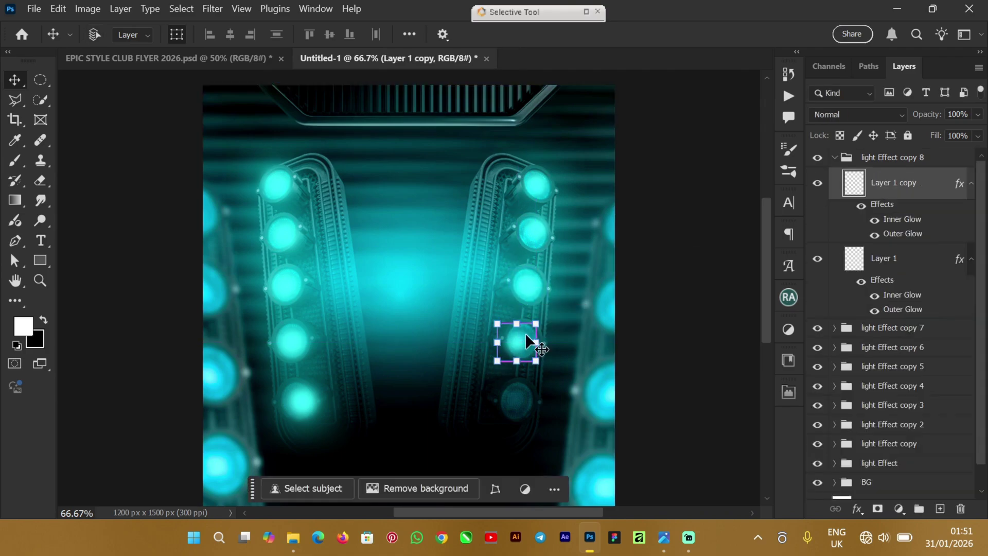
click(849, 159)
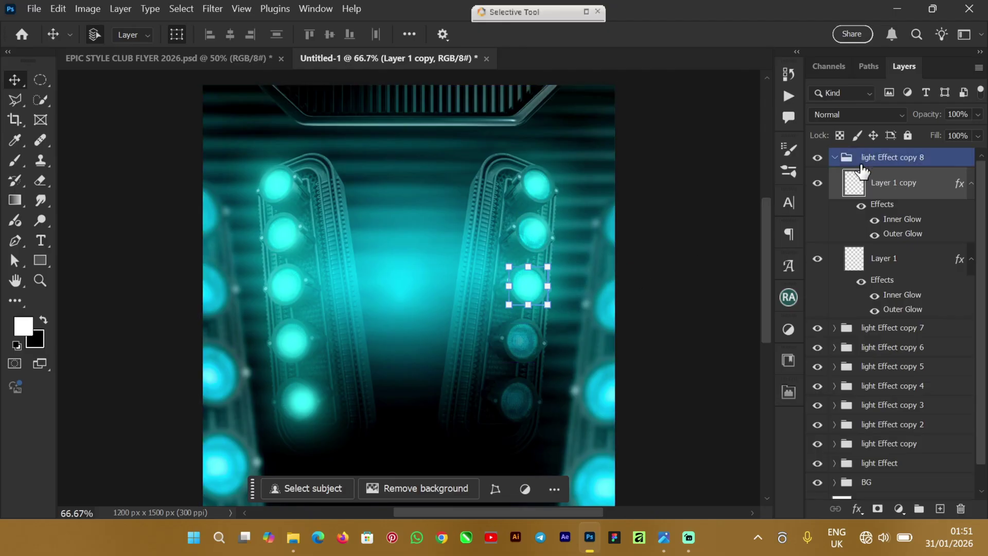
click(835, 158)
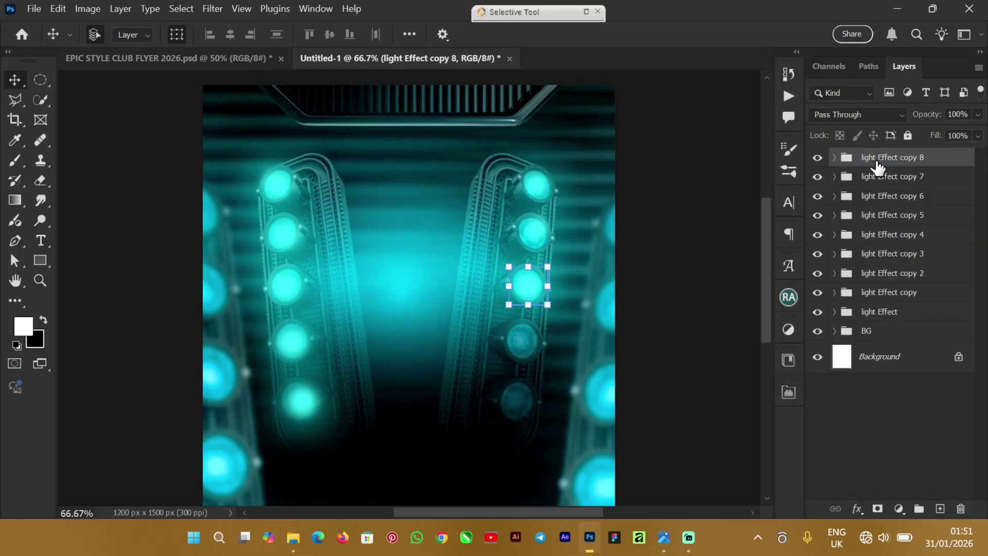
click(819, 159)
click(818, 159)
key(ctrl+t)
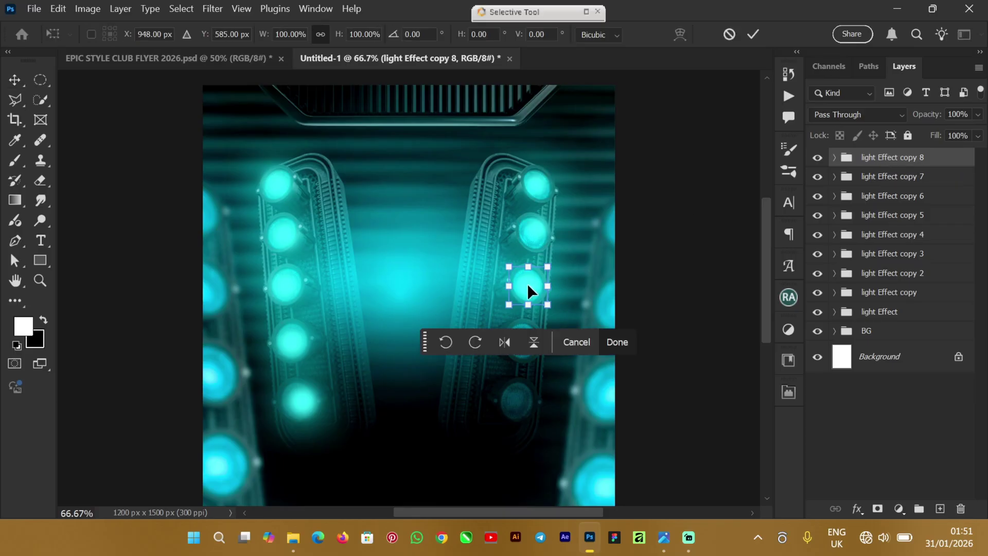
drag(528, 284, 535, 335)
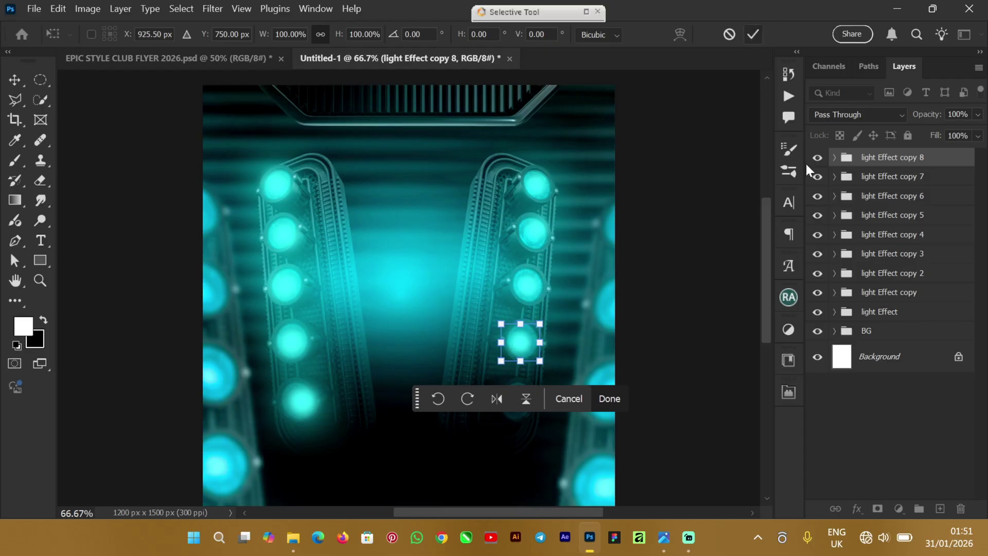
key(Return)
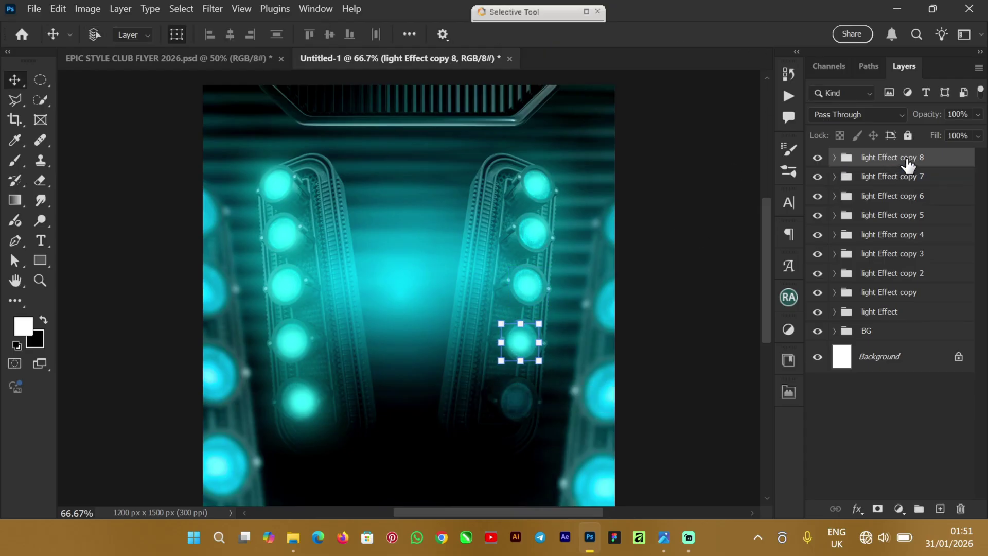
Step: Place light Effect copy 9 on the bottom right bulb and review both glowing columns
key(ctrl+j)
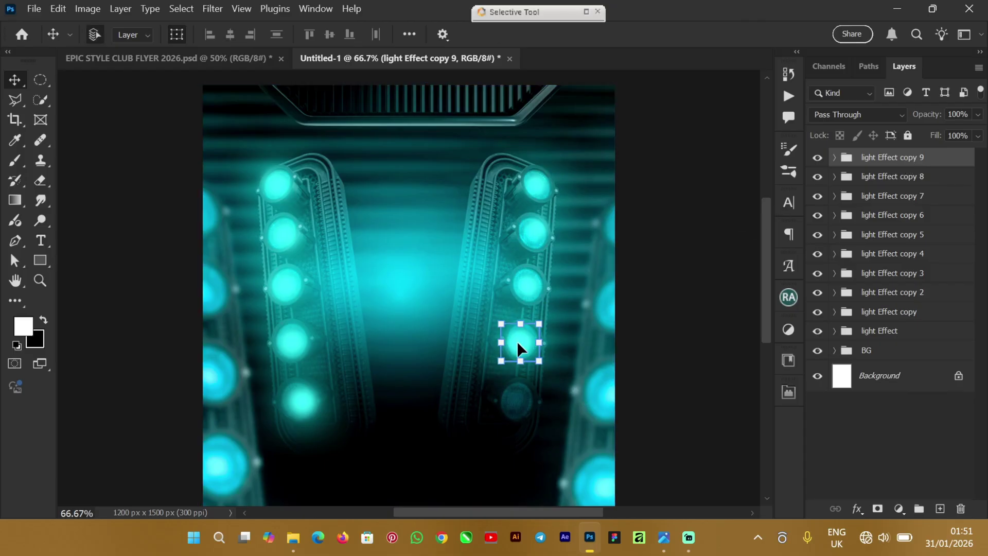
click(520, 340)
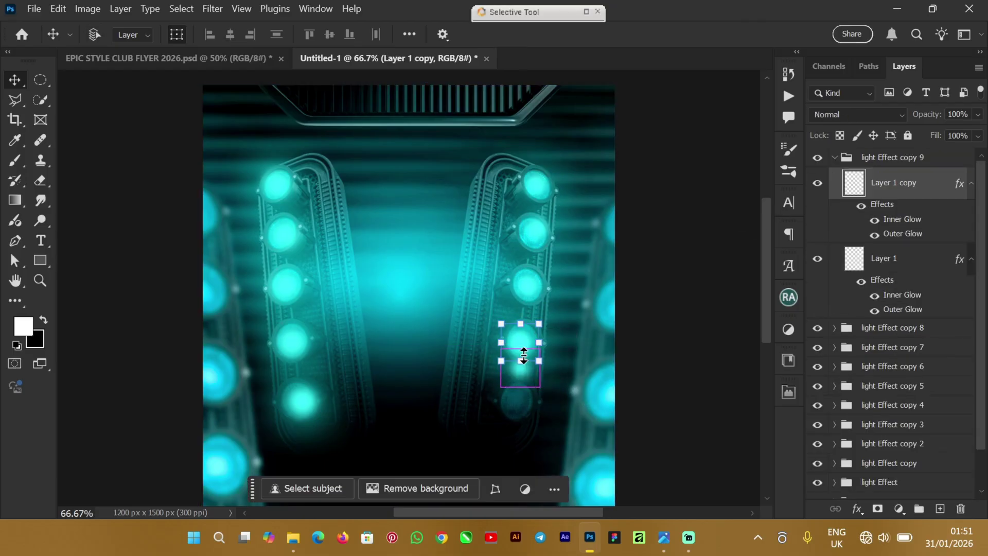
key(ctrl+t)
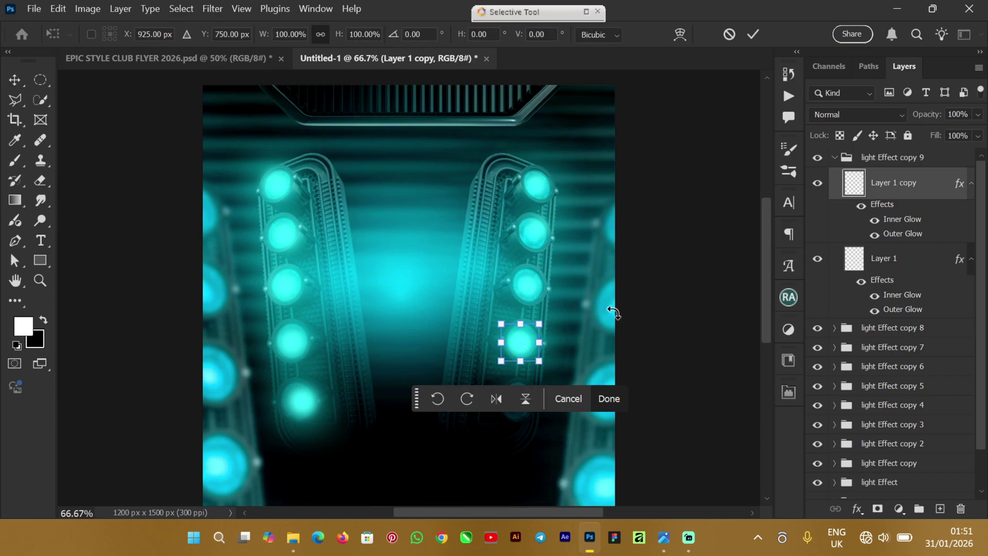
click(870, 160)
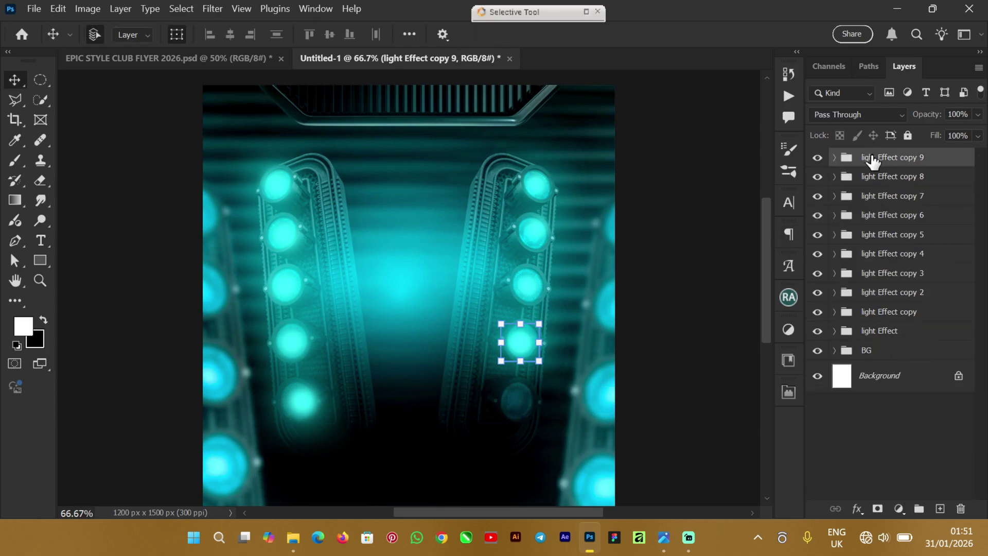
key(ctrl+t)
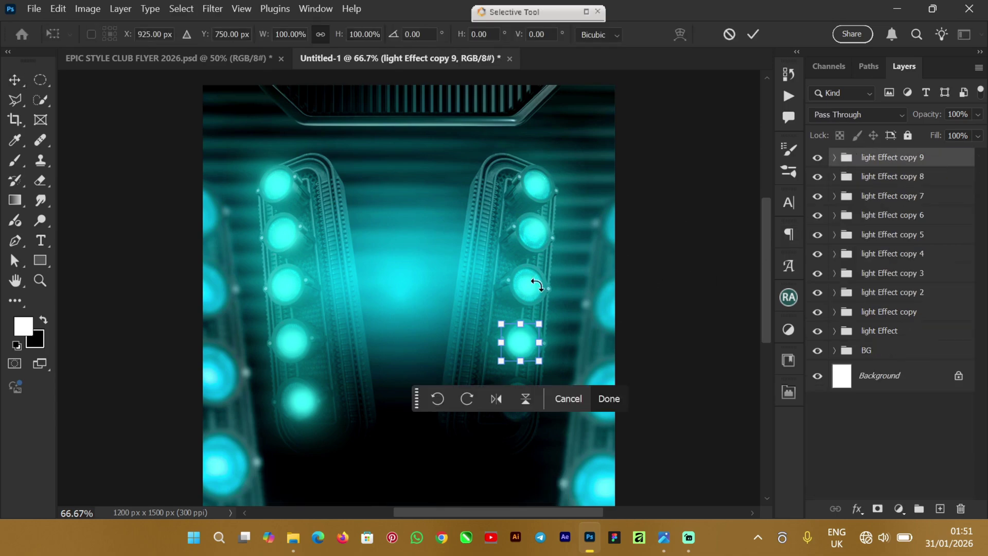
drag(517, 344, 517, 401)
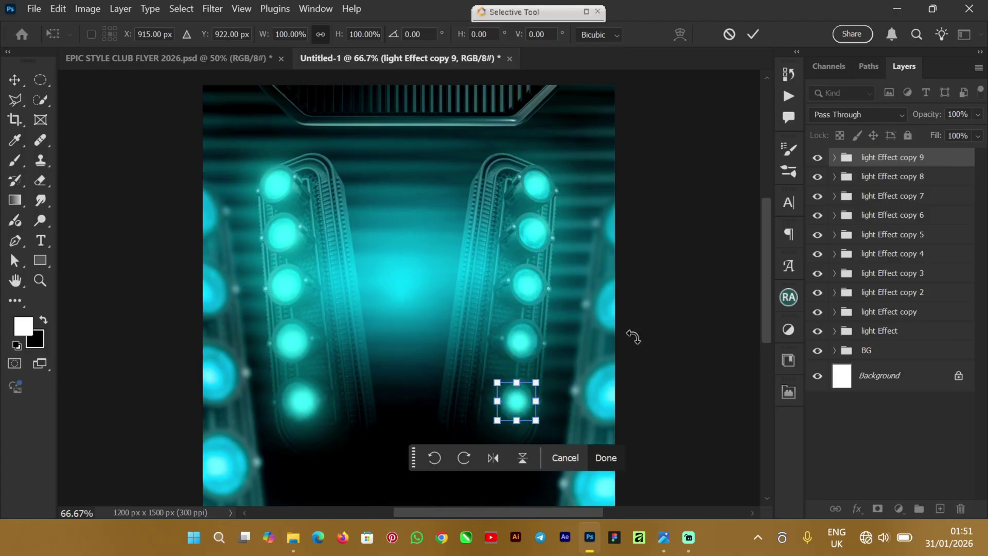
click(756, 33)
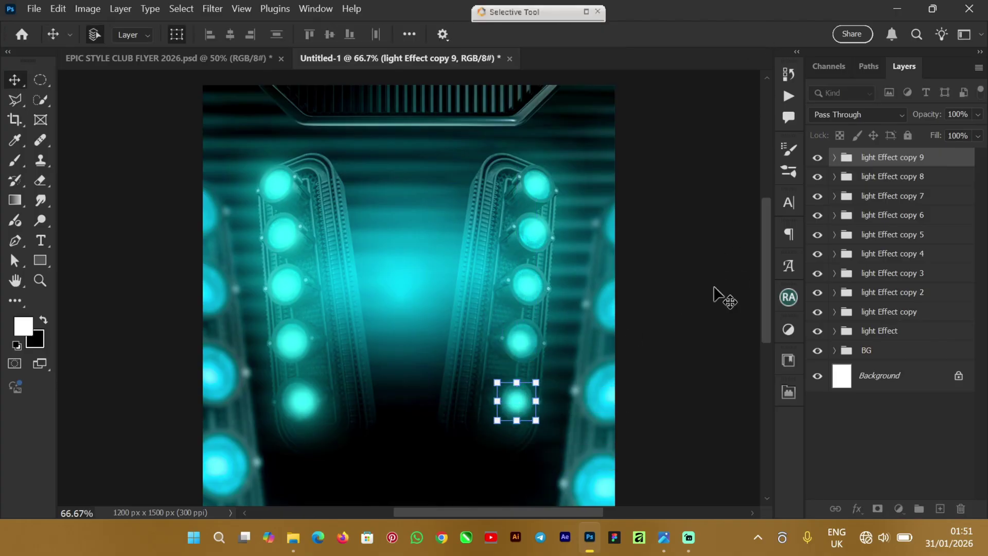
click(712, 338)
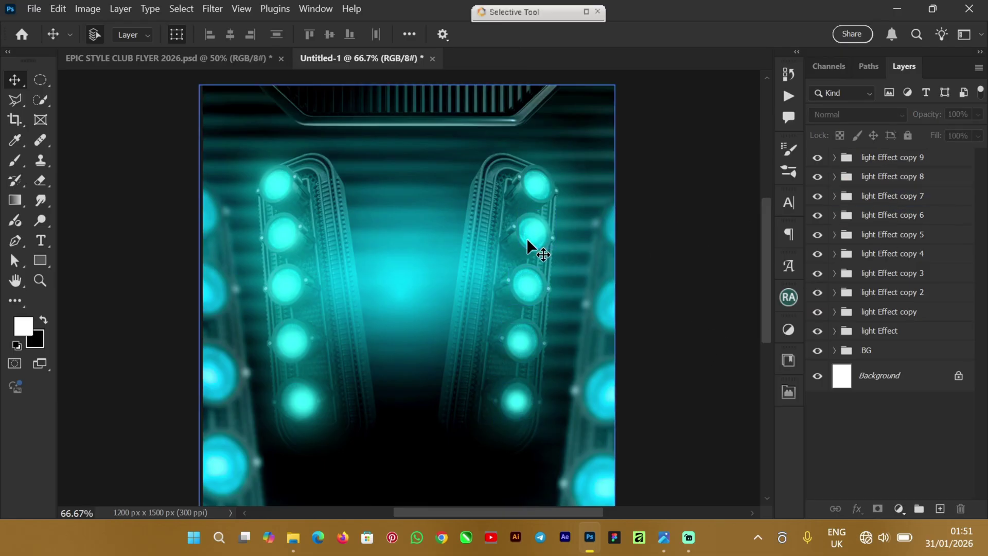
scroll(770, 242, down, 3)
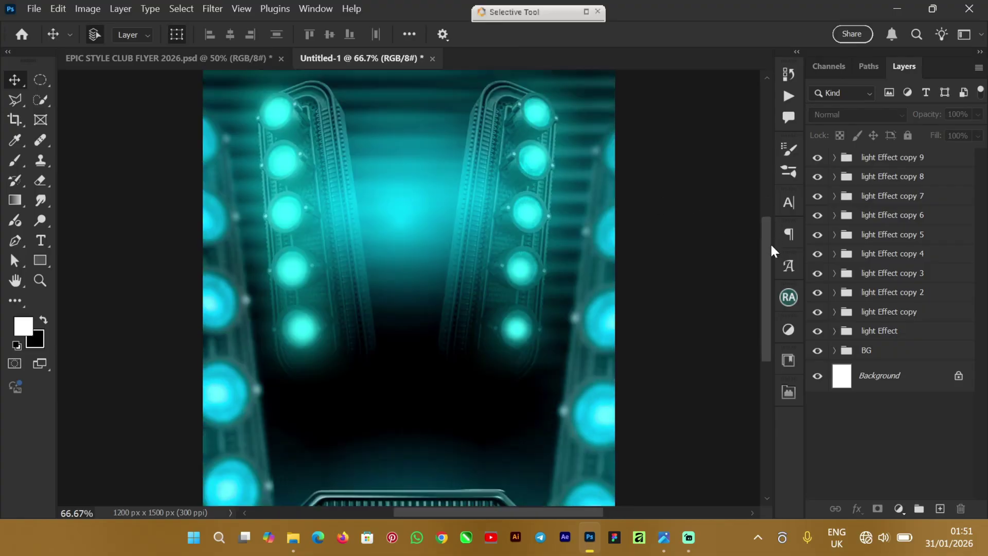
drag(772, 232, 739, 227)
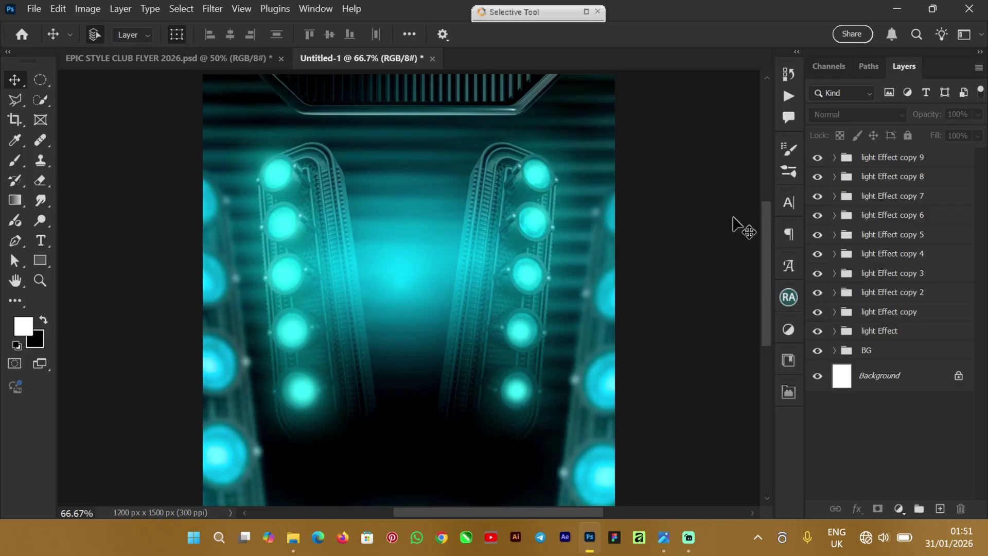
Step: Drag the model photo from the EPIC STYLE CLUB FLYER FILE folder onto the Untitled-1 canvas
mouse_move(293, 538)
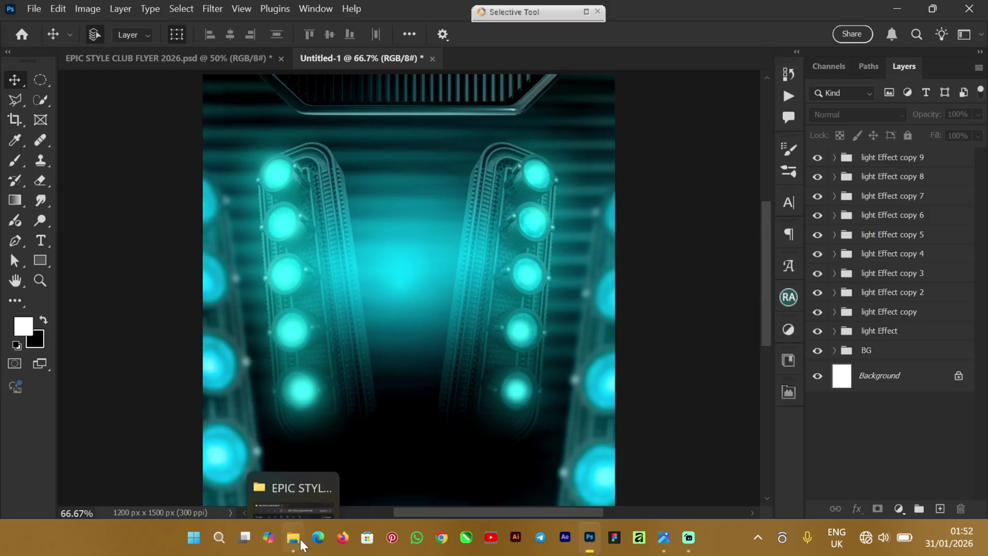
click(302, 480)
click(271, 156)
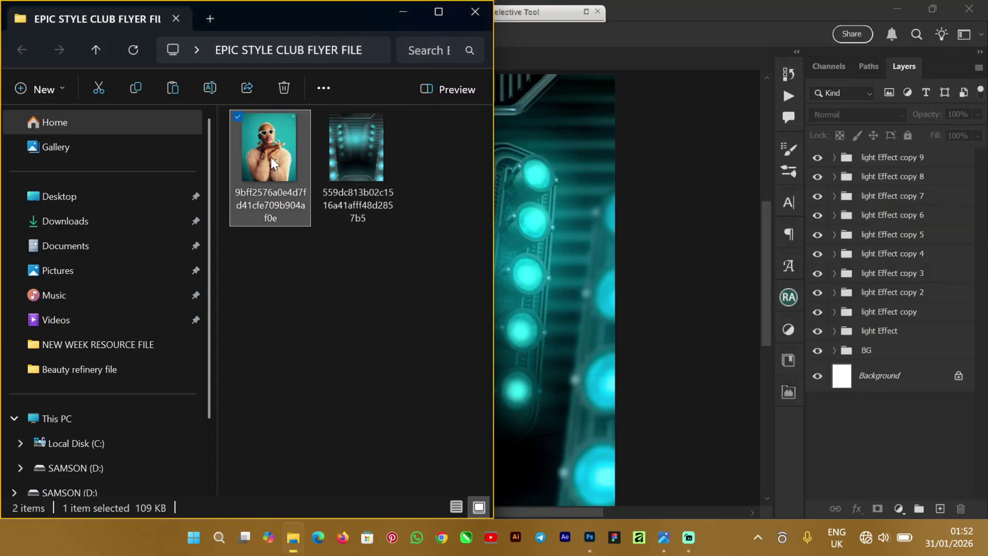
drag(280, 155, 549, 357)
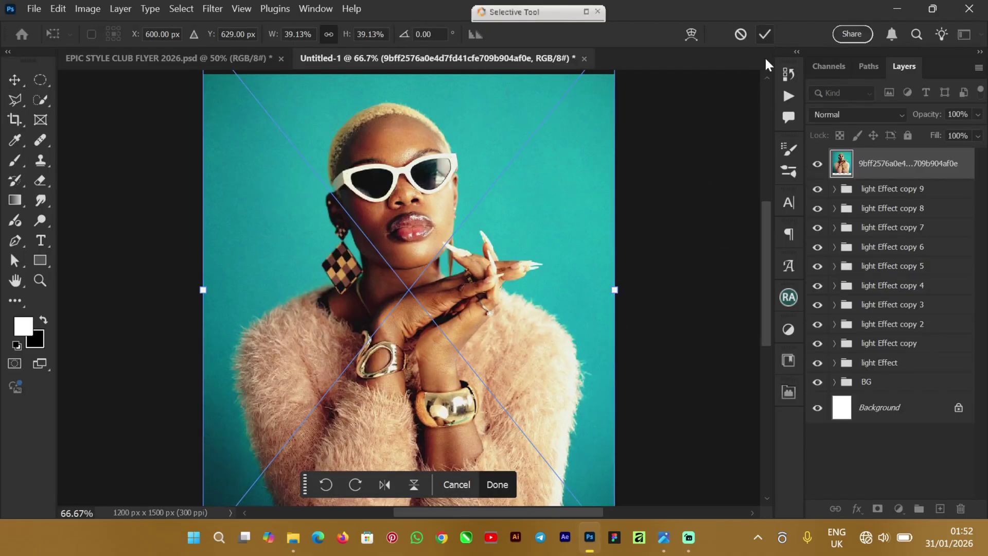
Step: Place the model photo, scale it to about 33.30%, and centre it over the background
key(Return)
scroll(767, 220, up, 2)
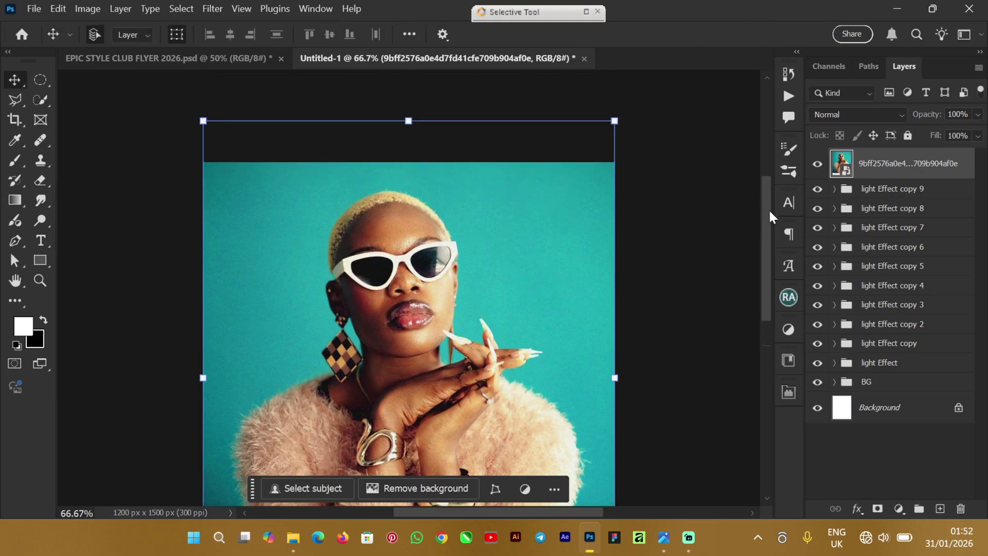
scroll(768, 208, down, 2)
scroll(761, 237, up, 2)
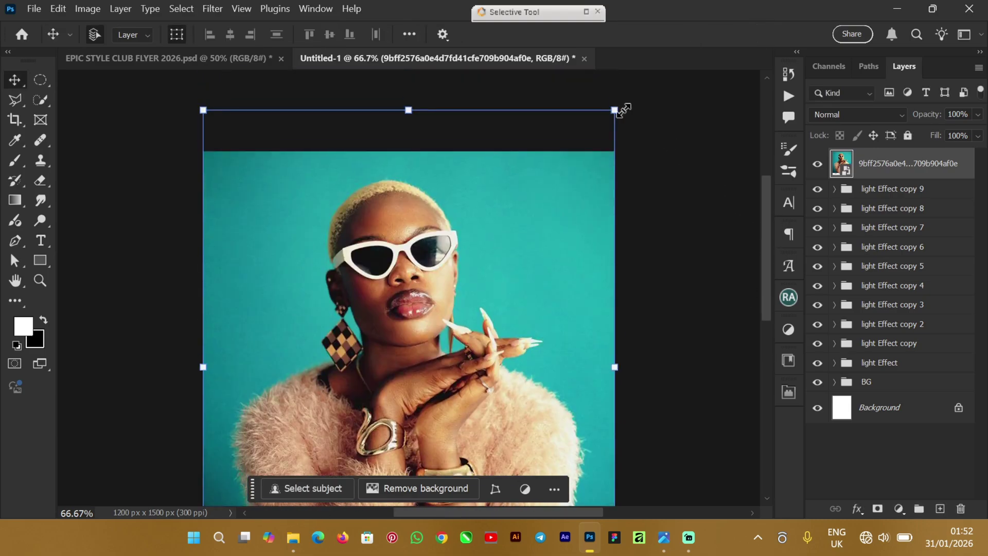
drag(612, 123, 578, 210)
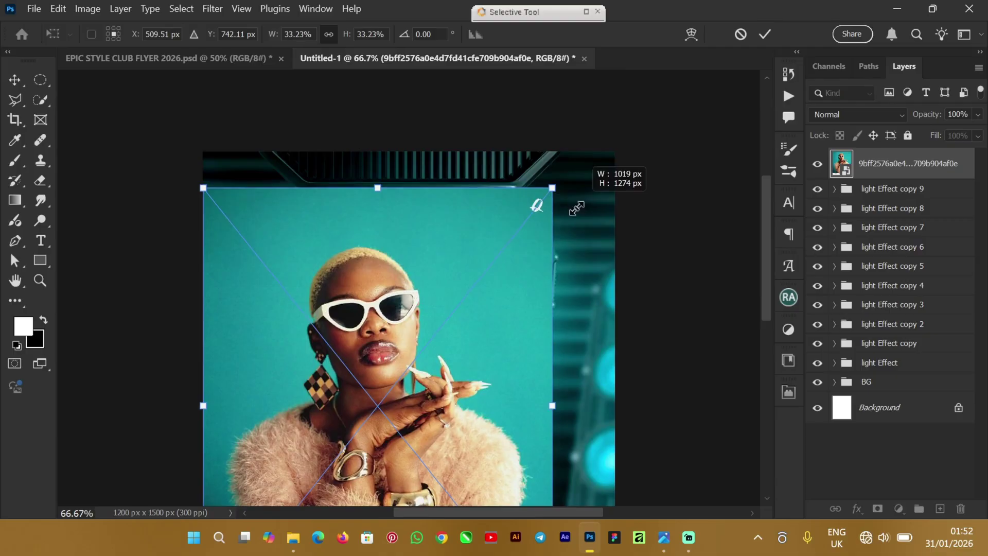
drag(504, 279, 521, 264)
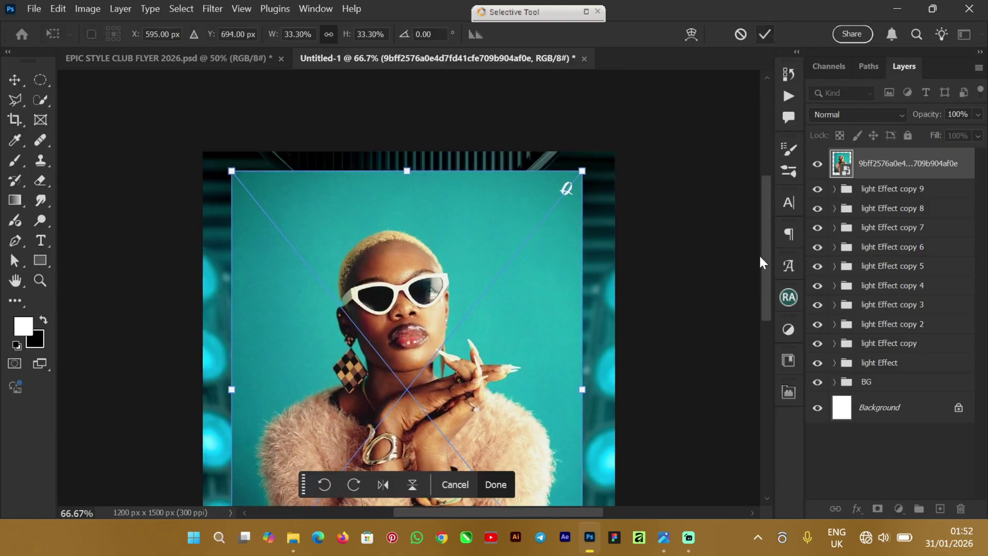
key(Return)
scroll(764, 235, down, 5)
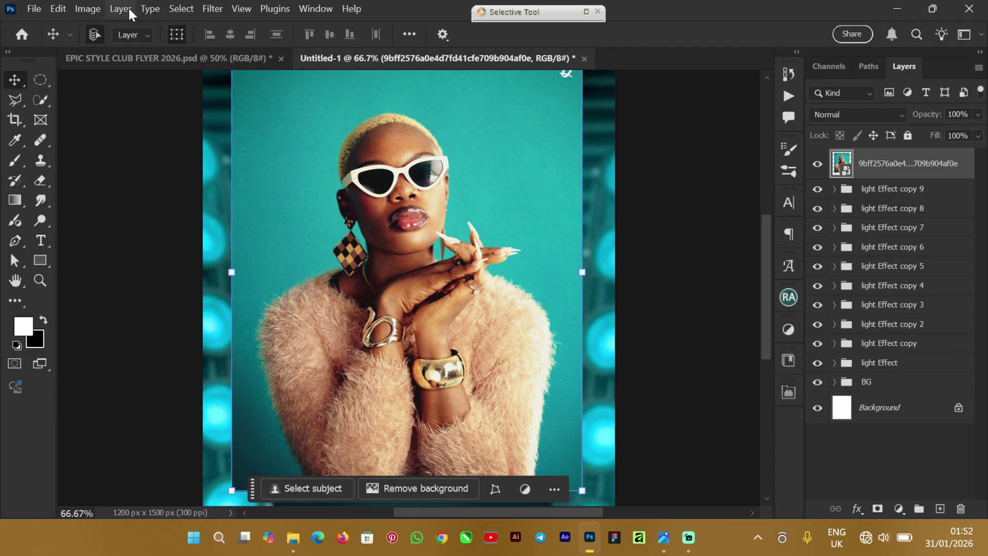
Step: Auto-select the model as the subject and zoom in to inspect the selection edges
click(179, 8)
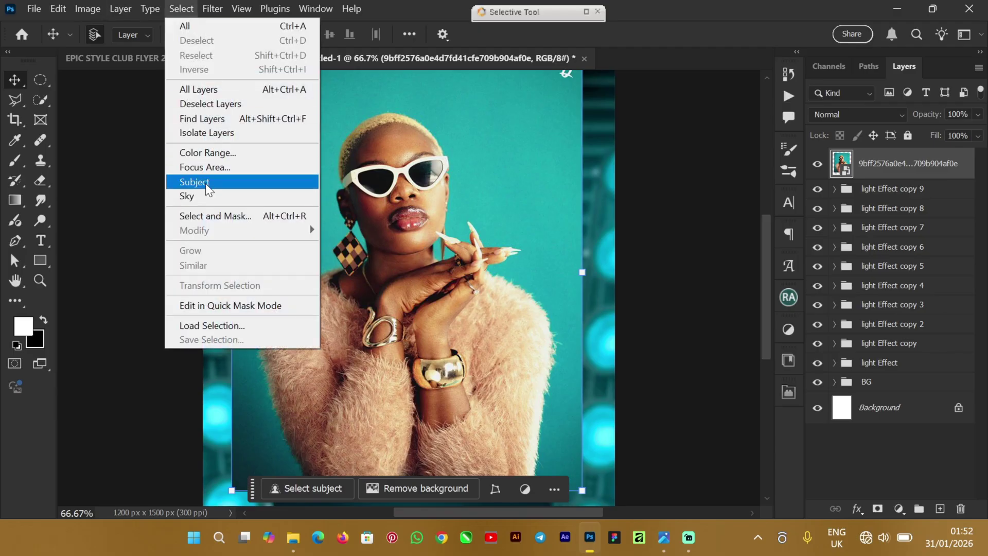
click(680, 33)
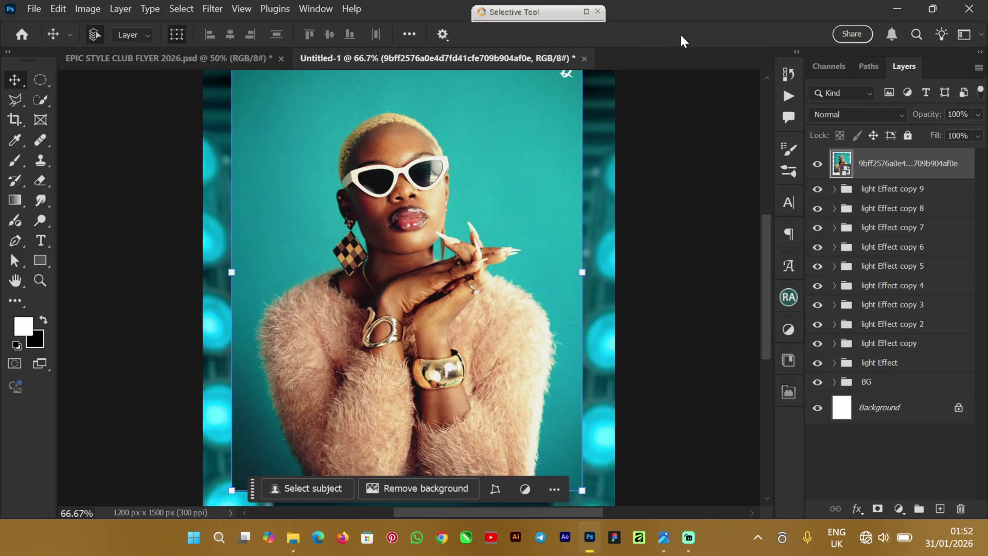
click(323, 488)
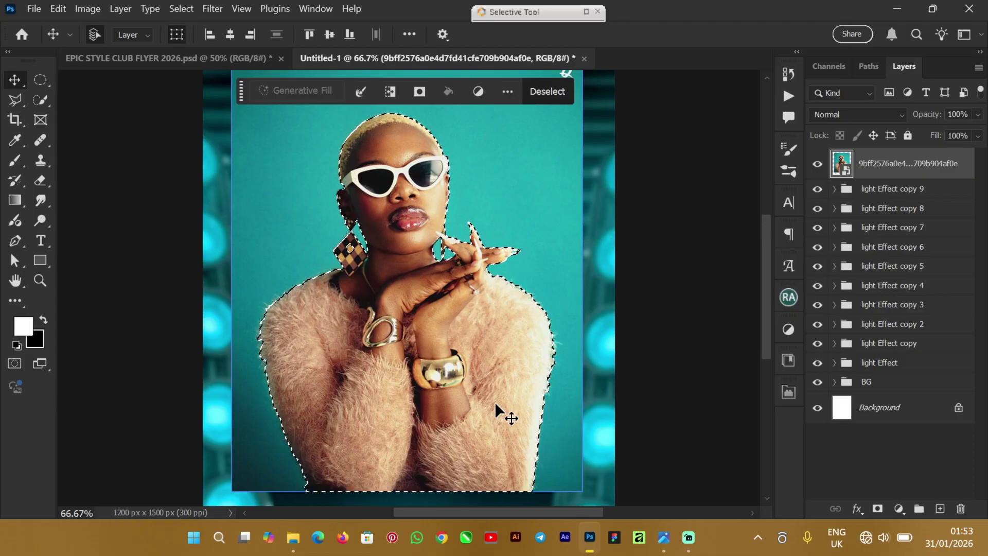
key(ctrl+plus)
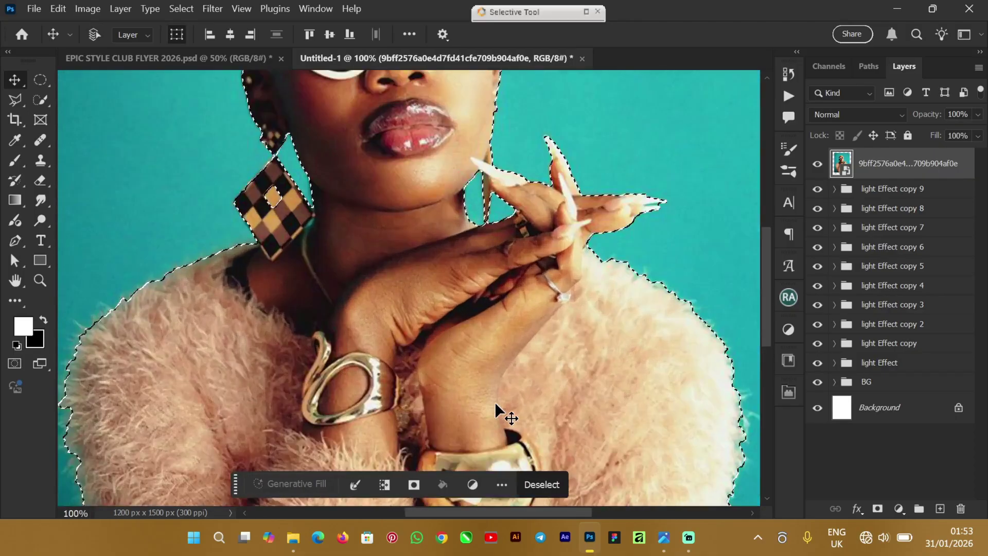
key(ctrl+plus)
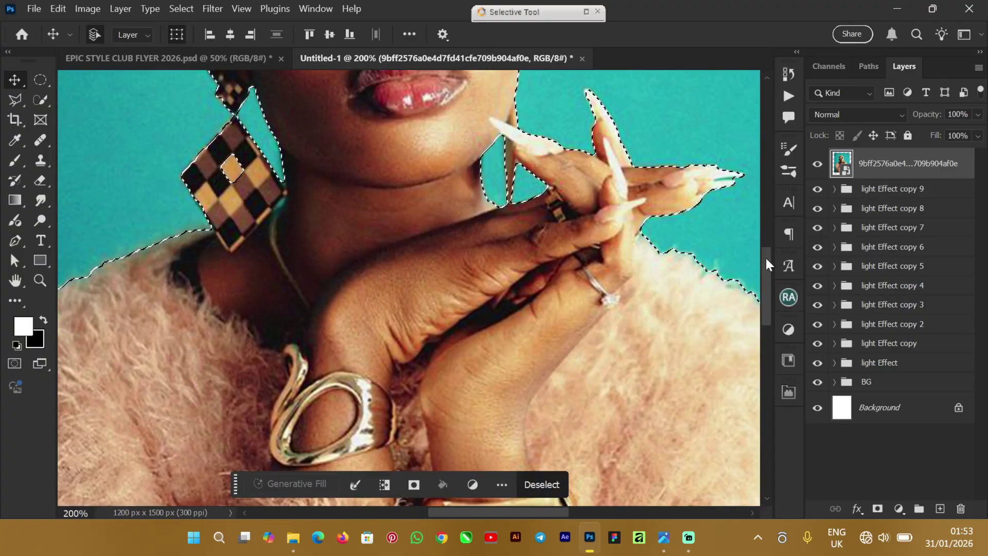
scroll(762, 217, up, 5)
scroll(768, 249, down, 2)
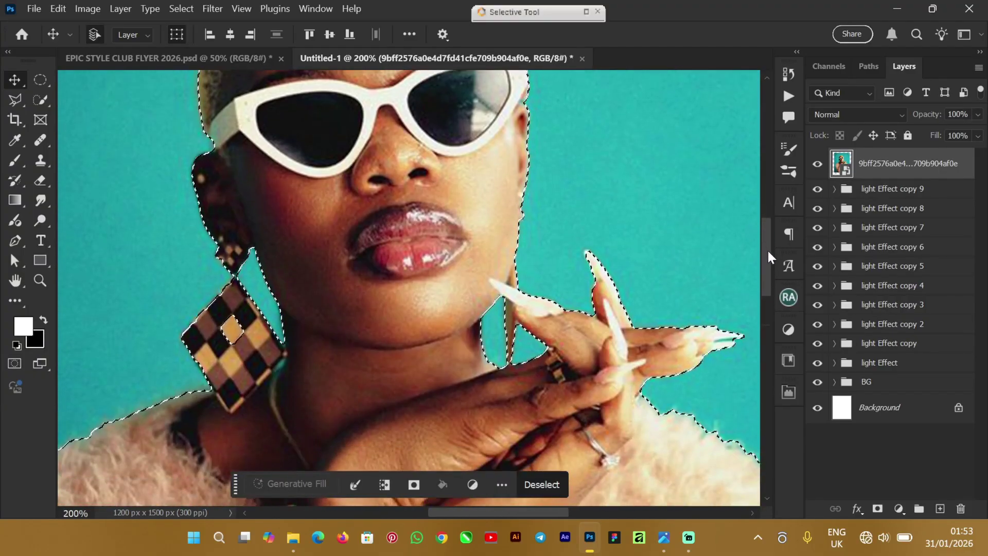
scroll(767, 249, down, 1)
Step: Refine the selection edges with a smaller Quick Selection brush and copy the model to Layer 2
click(40, 100)
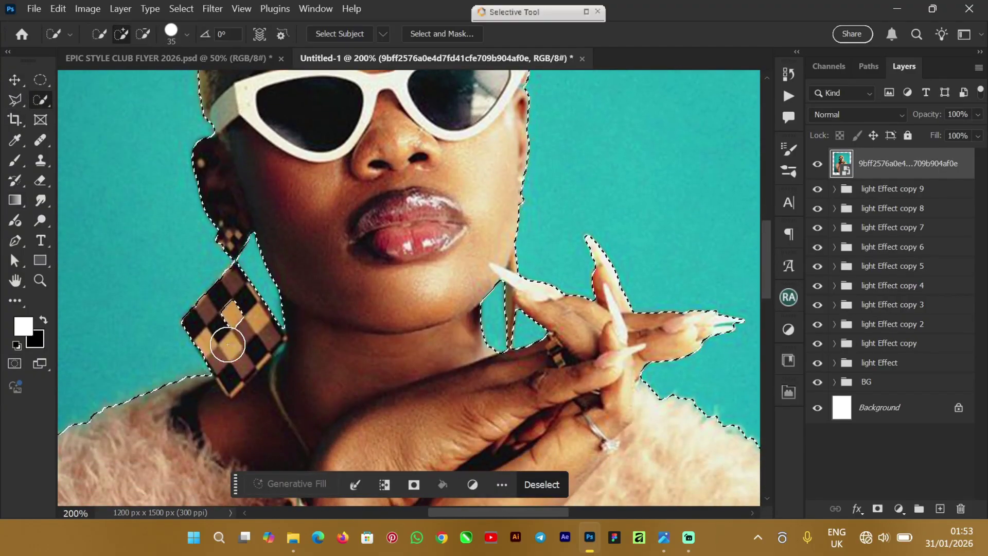
key(bracketleft)
key(bracketleft)
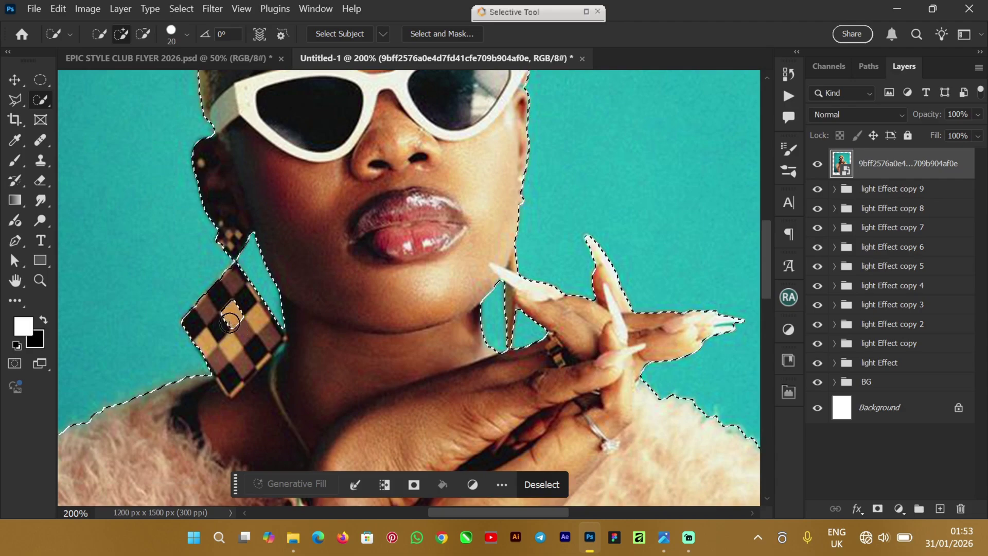
key(bracketleft)
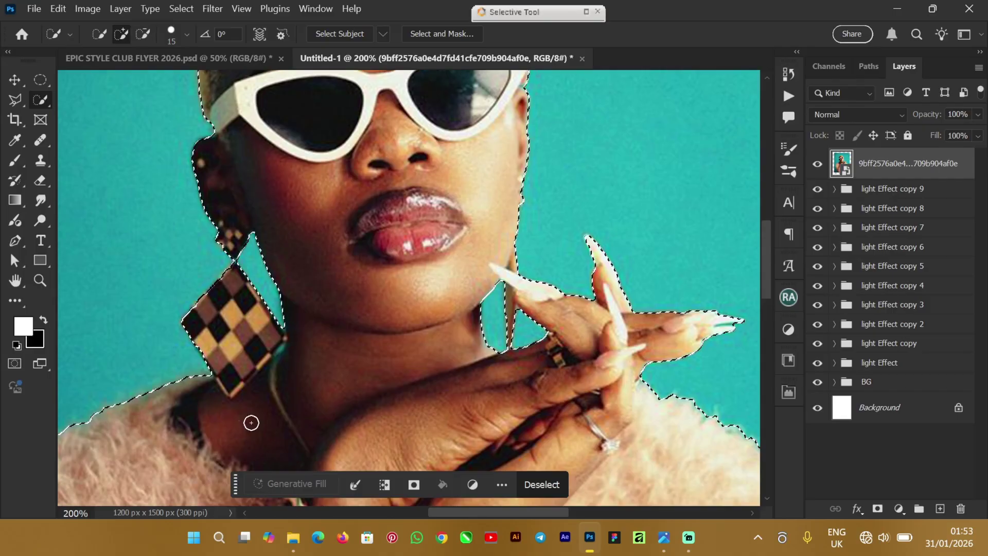
drag(767, 269, 762, 393)
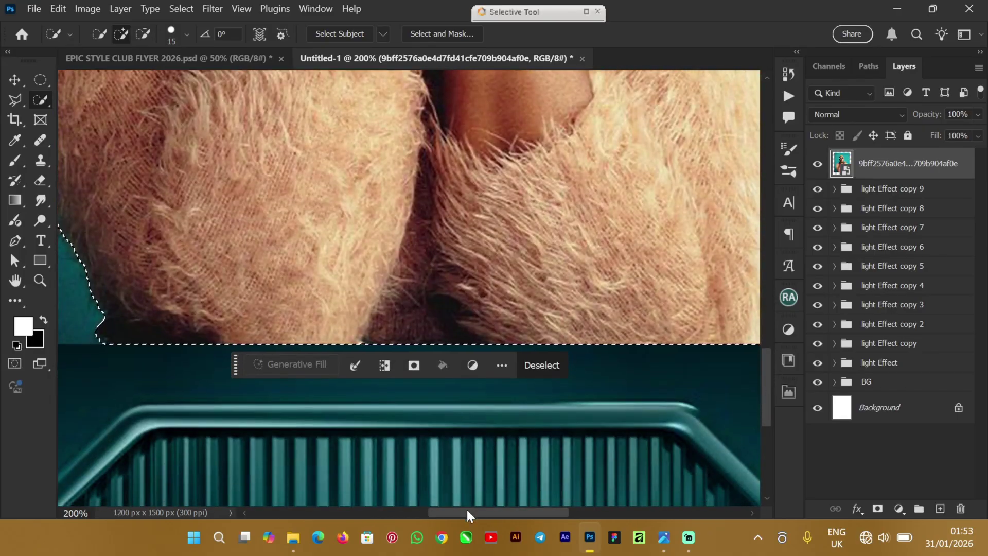
drag(467, 511, 549, 510)
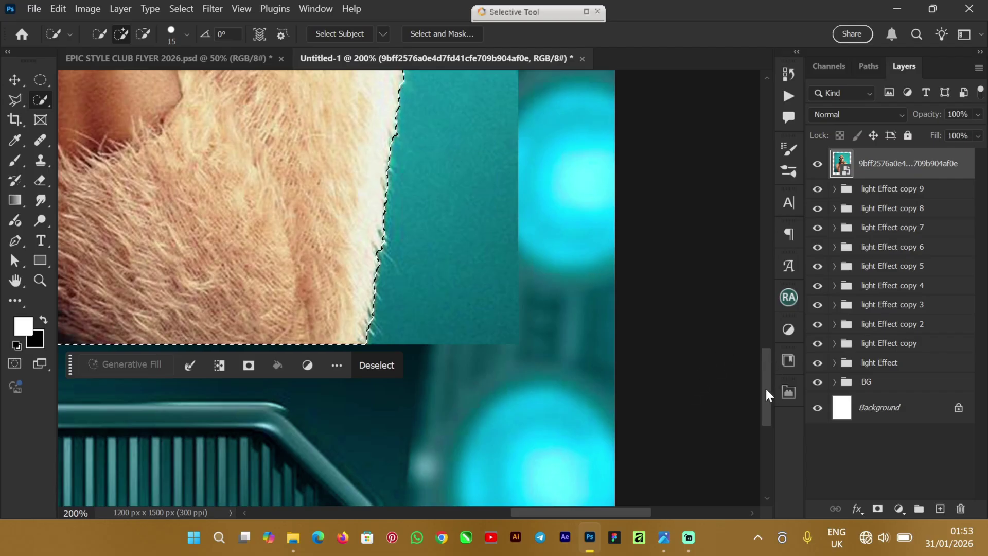
drag(767, 395, 763, 278)
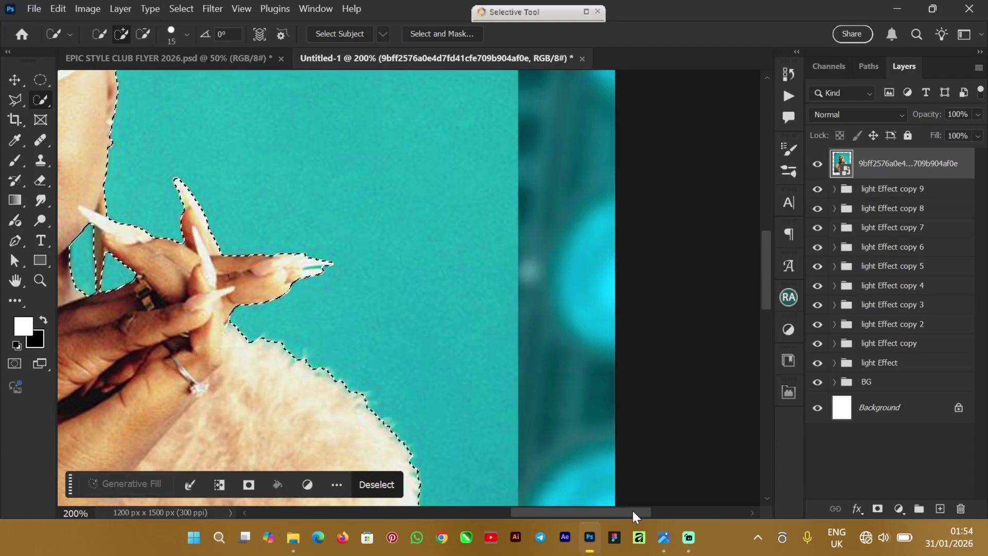
drag(616, 515, 575, 518)
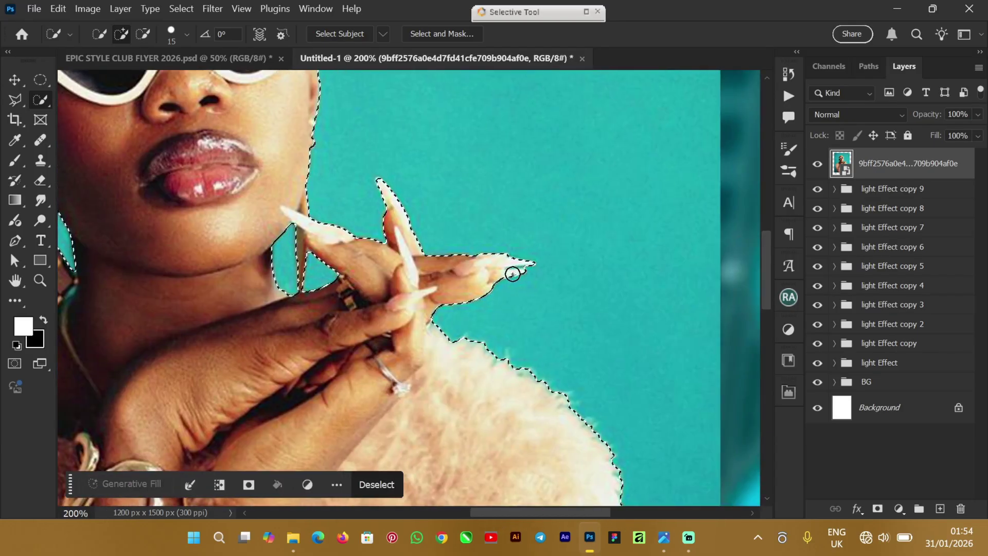
drag(767, 280, 777, 222)
drag(581, 512, 532, 508)
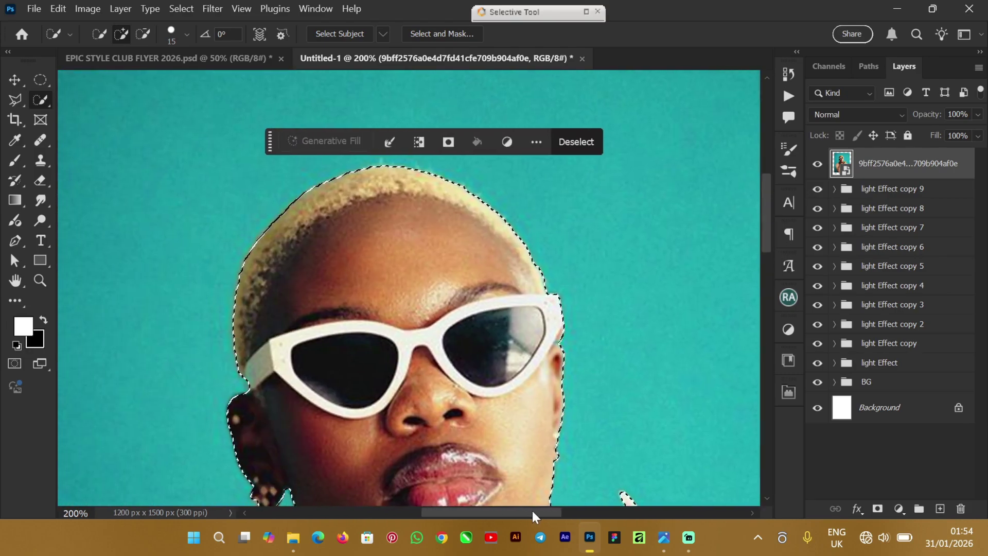
drag(763, 245, 776, 286)
key(ctrl+minus)
key(ctrl+minus)
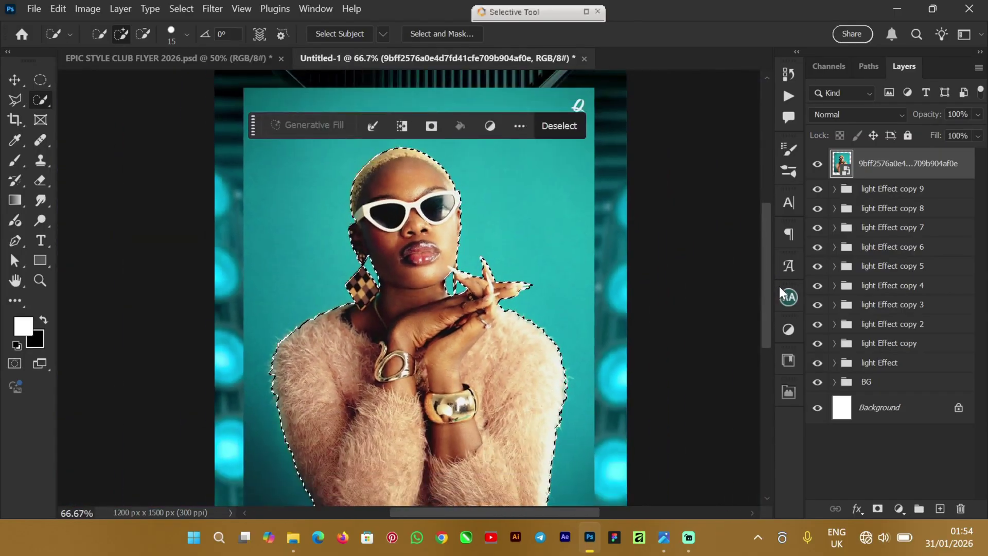
mouse_move(769, 275)
mouse_down()
mouse_move(766, 315)
mouse_move(765, 287)
mouse_up()
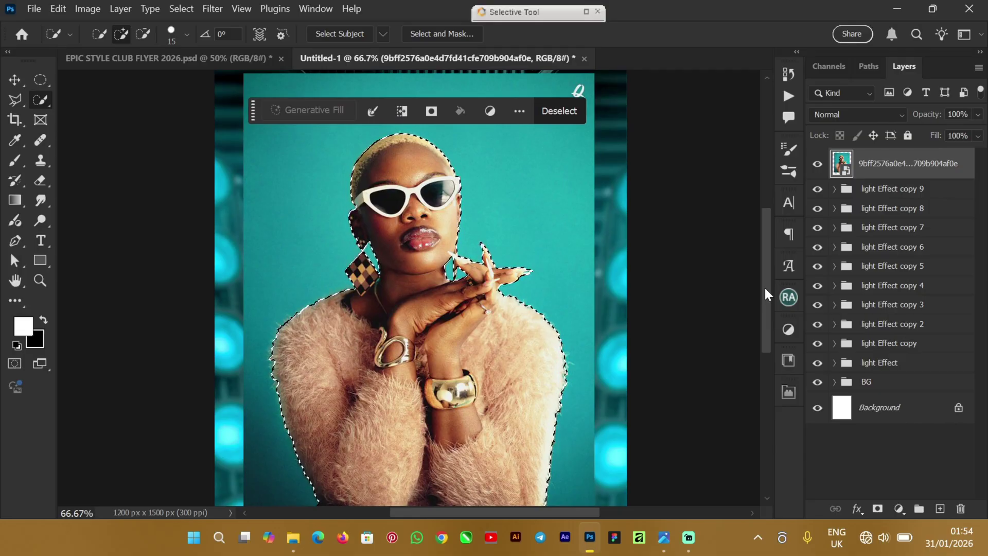
key(ctrl+j)
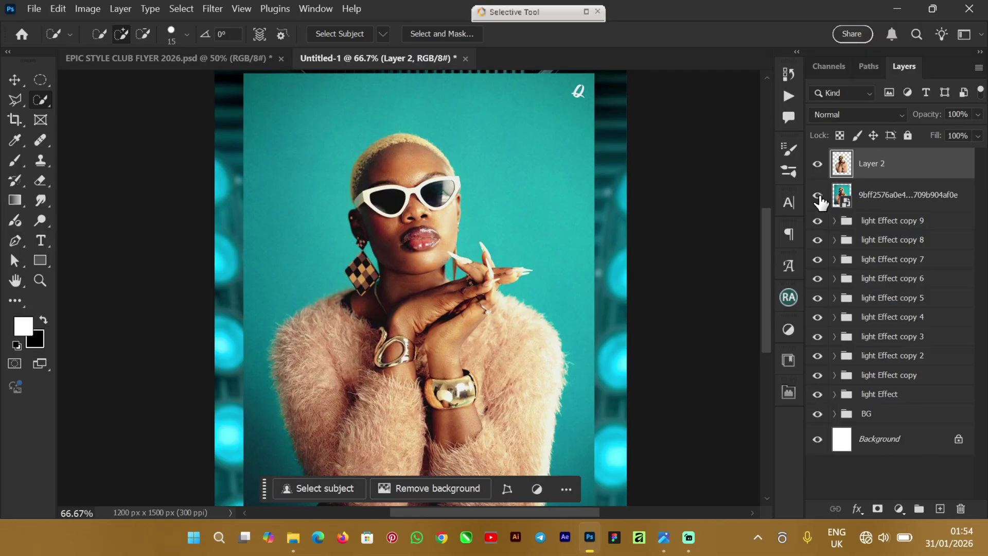
Step: Redo the model copy onto Layer 2, hide the original photo layer, and zoom in
key(ctrl+z)
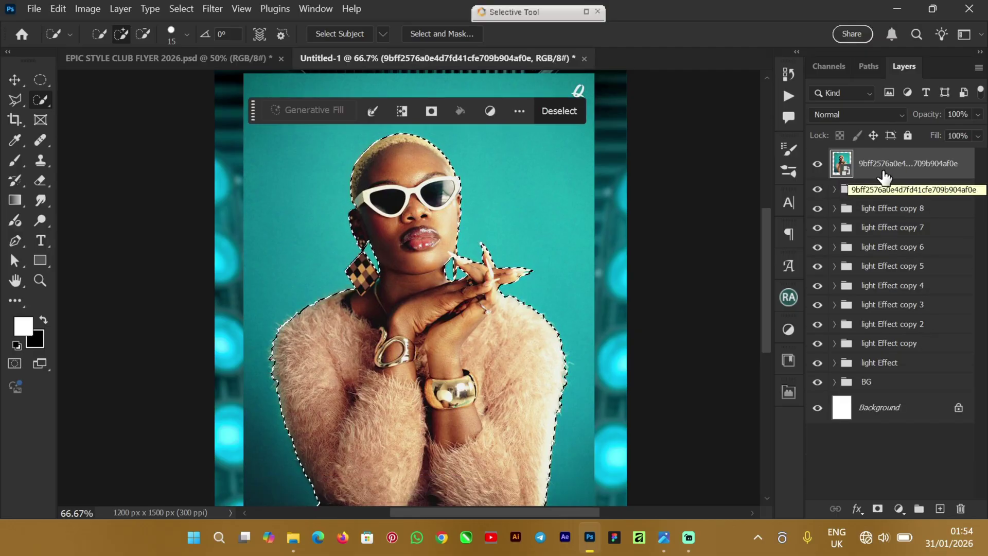
key(ctrl+j)
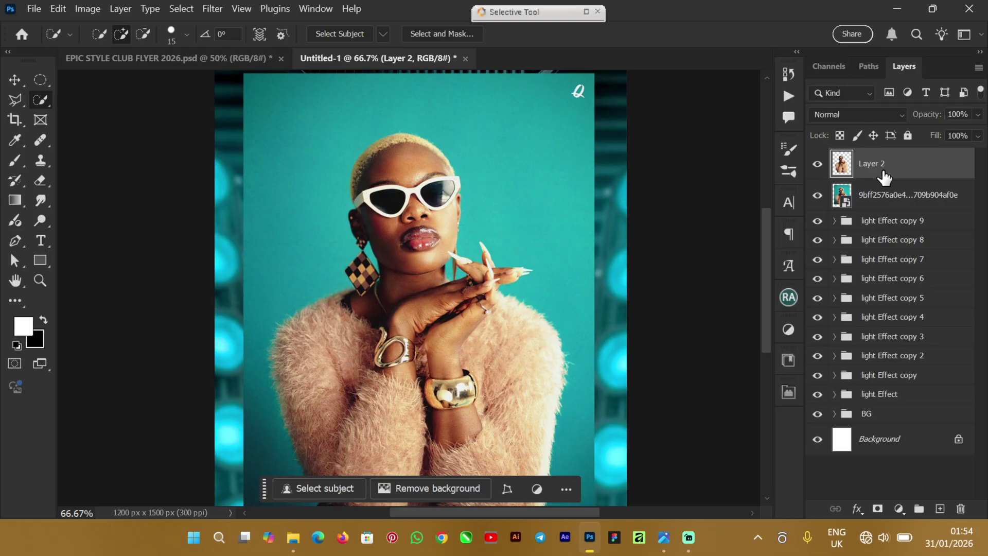
click(818, 196)
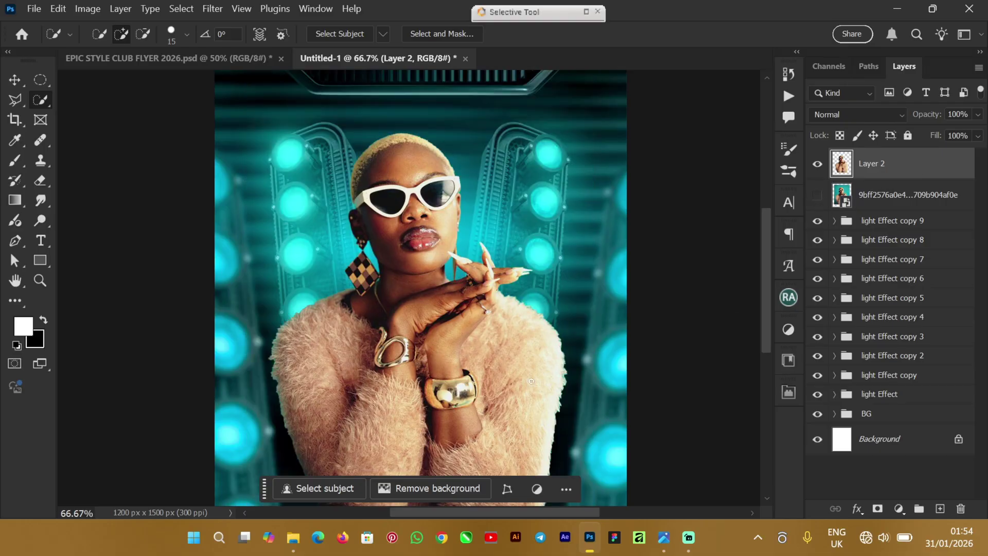
click(23, 81)
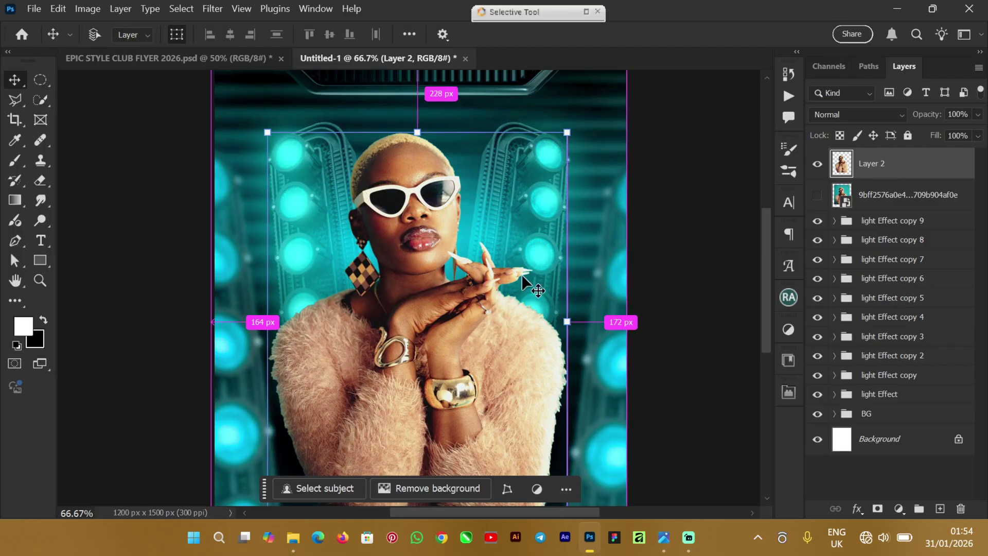
key(ctrl+plus)
key(ctrl+plus)
drag(497, 511, 552, 505)
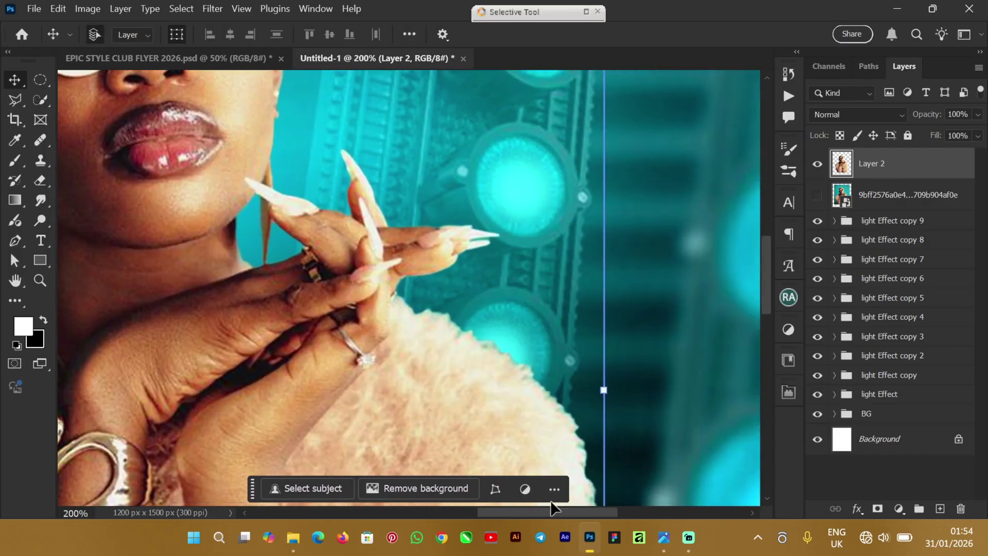
Step: Outline the stray sliver at the model's long nail tip with the Polygonal Lasso and remove it
click(15, 101)
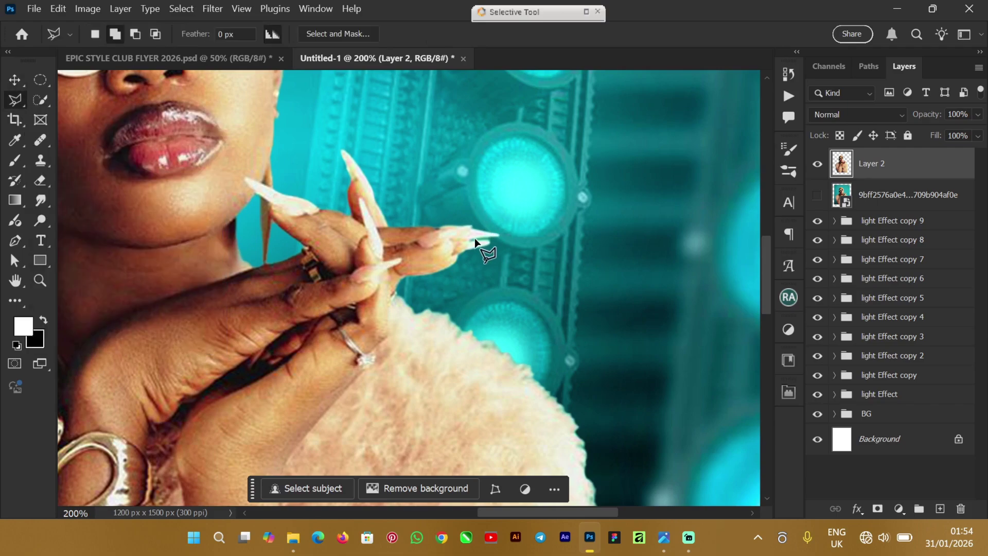
scroll(474, 234, up, 1)
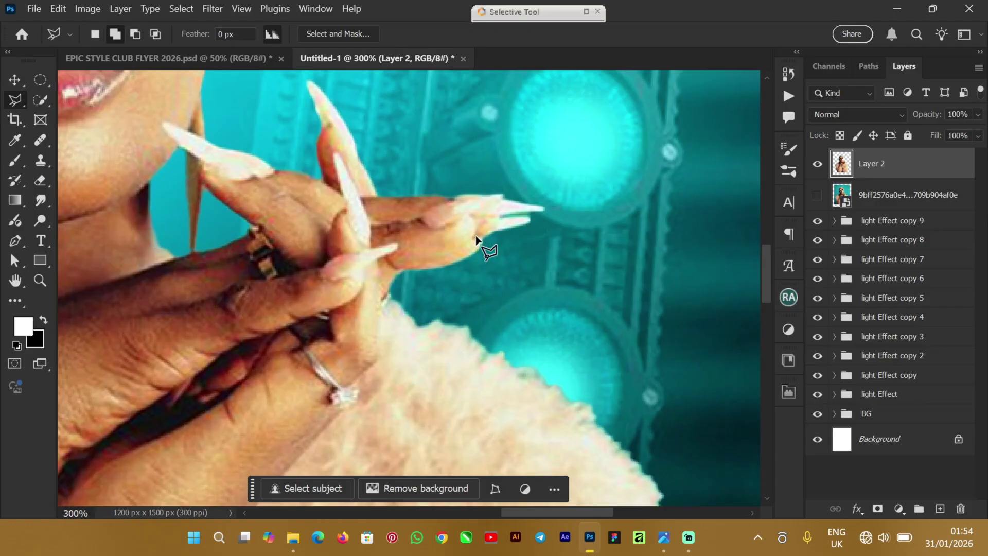
click(500, 213)
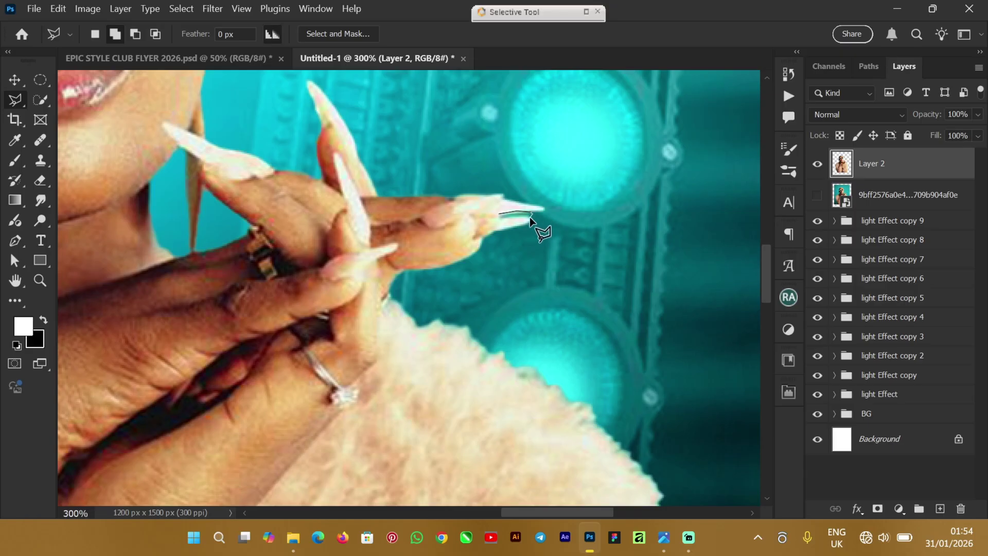
click(530, 216)
click(499, 217)
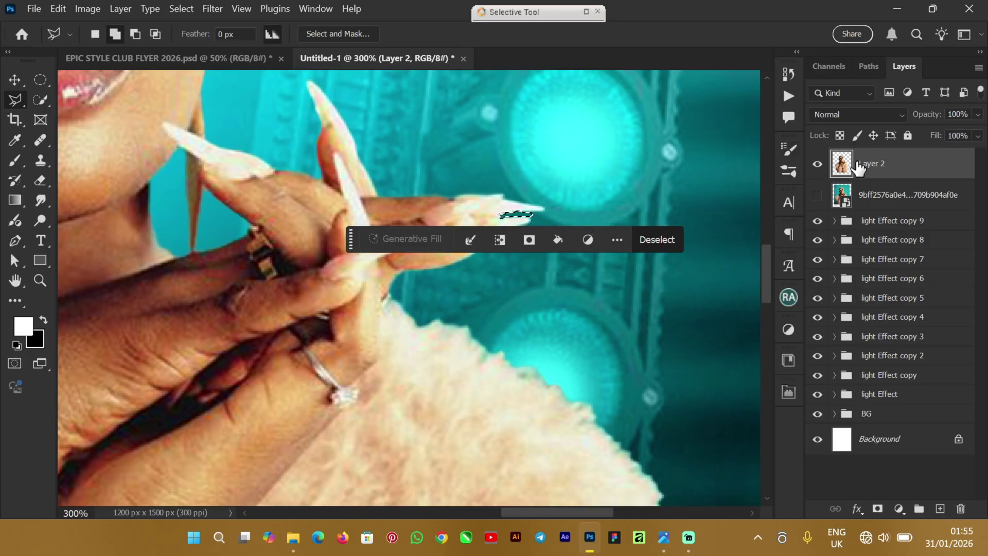
right_click(922, 168)
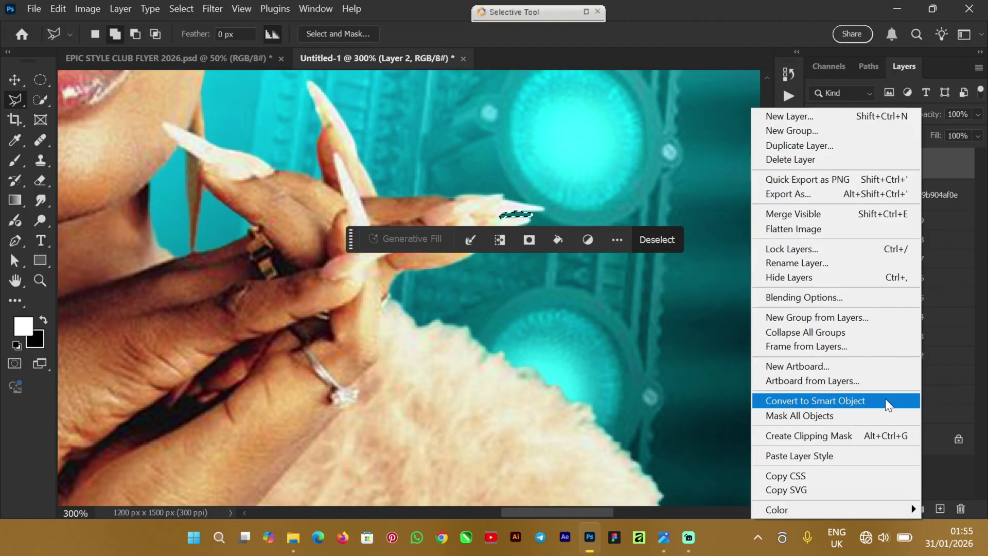
click(834, 459)
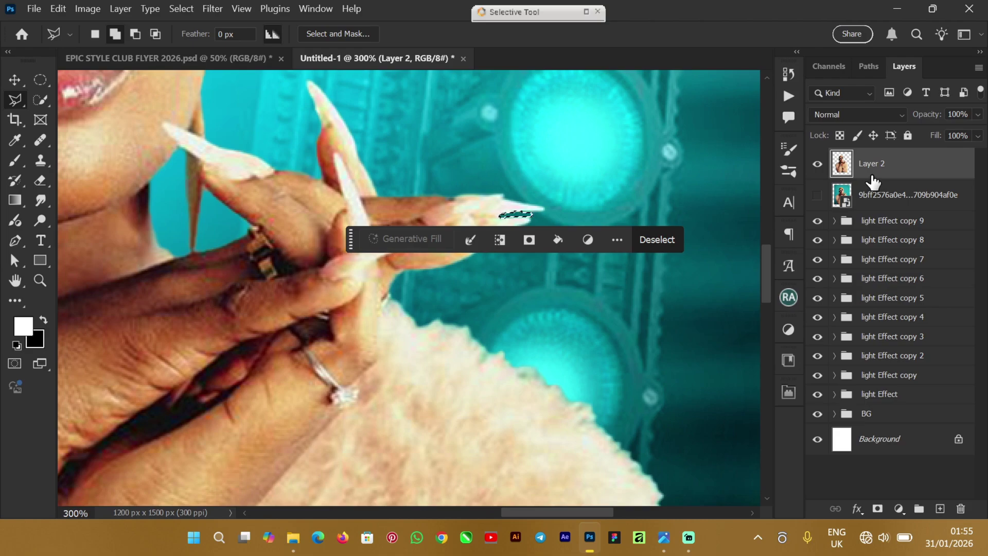
Step: Deselect and zoom out to show the full flyer composite
key(ctrl+d)
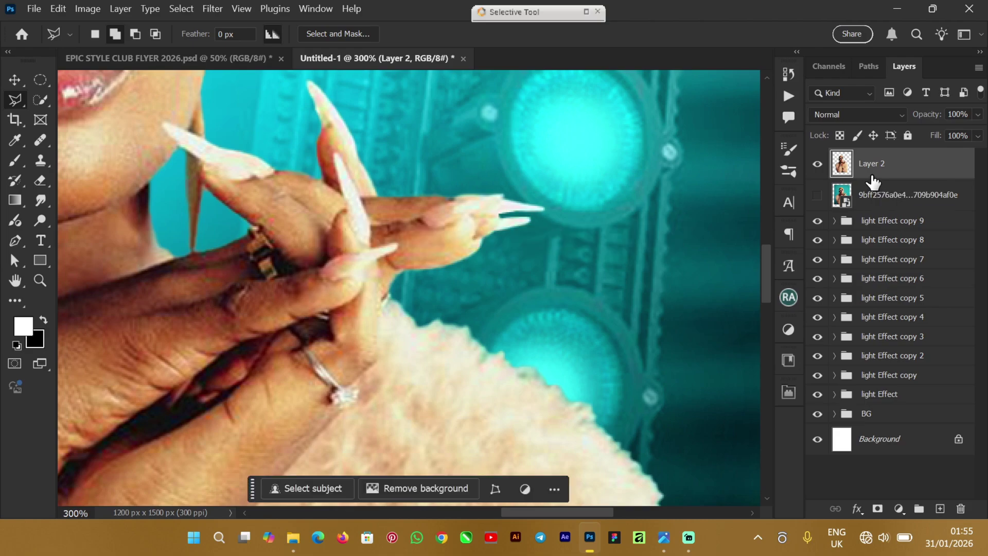
key(ctrl+minus)
key(ctrl+minus)
key(ctrl+minus)
key(ctrl+minus)
key(ctrl+minus)
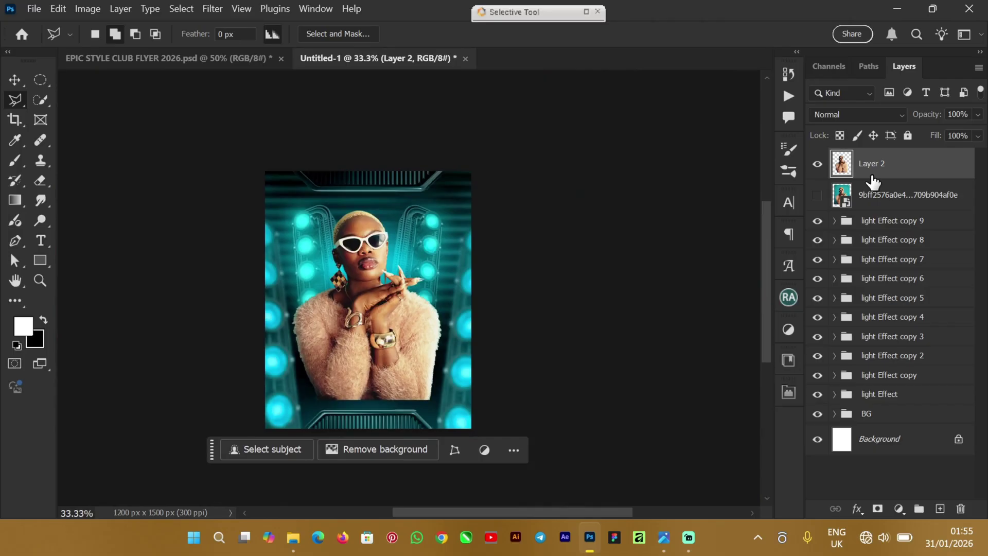
key(ctrl+plus)
key(ctrl+plus)
key(ctrl+minus)
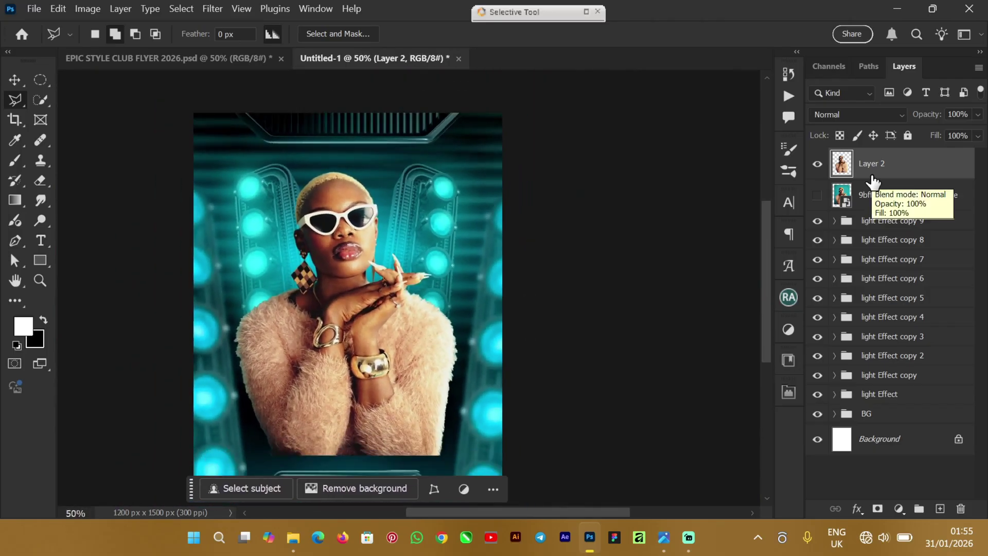
click(14, 79)
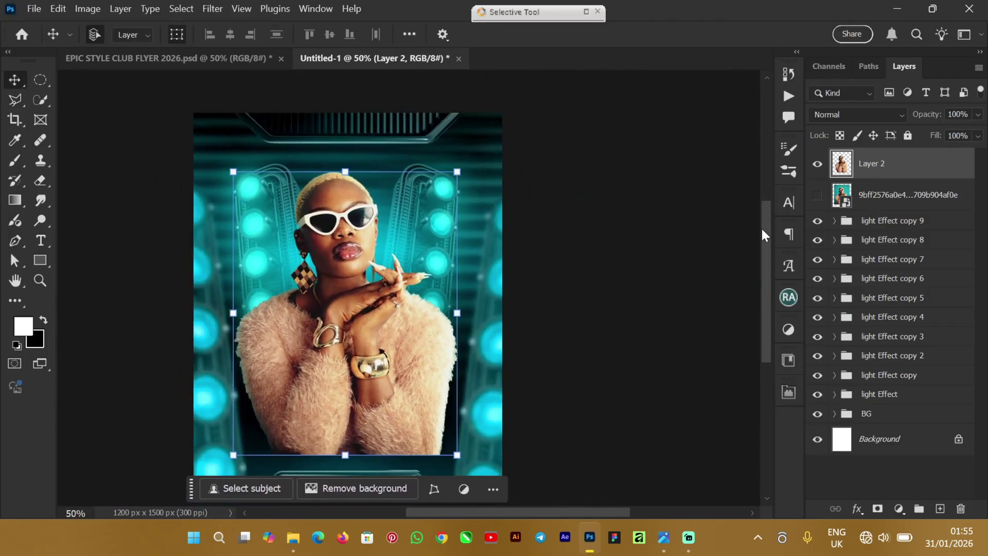
mouse_move(764, 226)
mouse_down()
mouse_move(764, 280)
mouse_move(773, 233)
mouse_up()
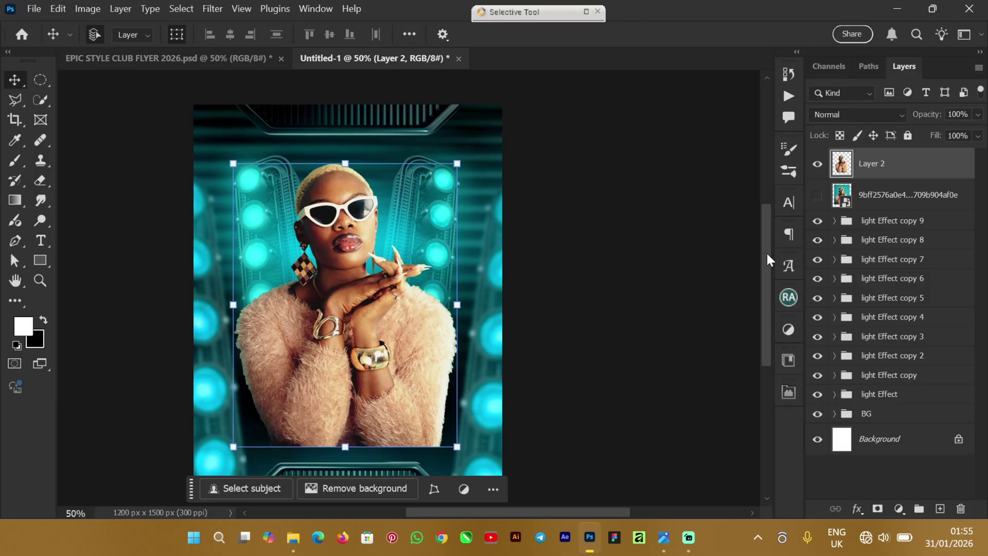
mouse_move(768, 254)
mouse_down()
mouse_move(770, 264)
mouse_move(770, 253)
mouse_up()
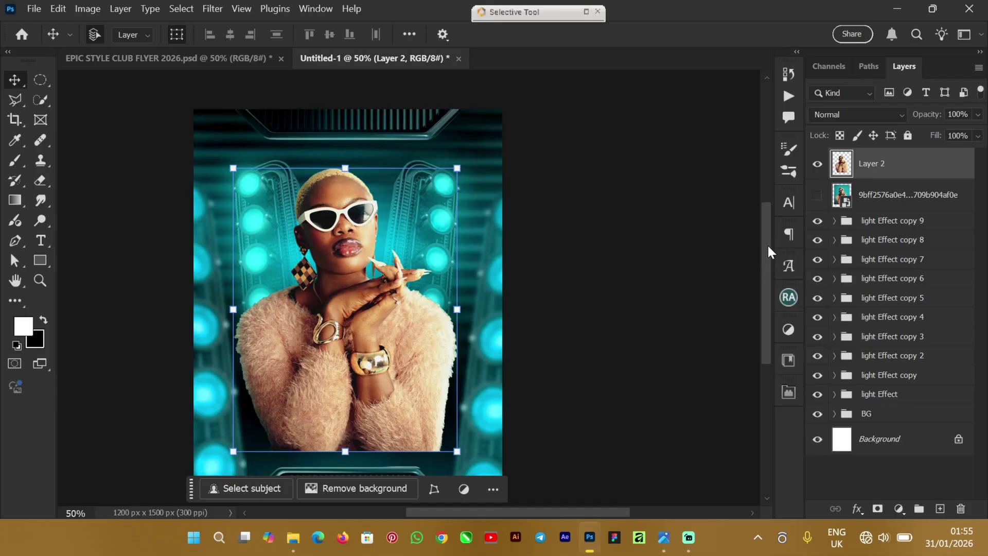
mouse_move(766, 257)
mouse_down()
mouse_move(767, 232)
mouse_move(767, 245)
mouse_up()
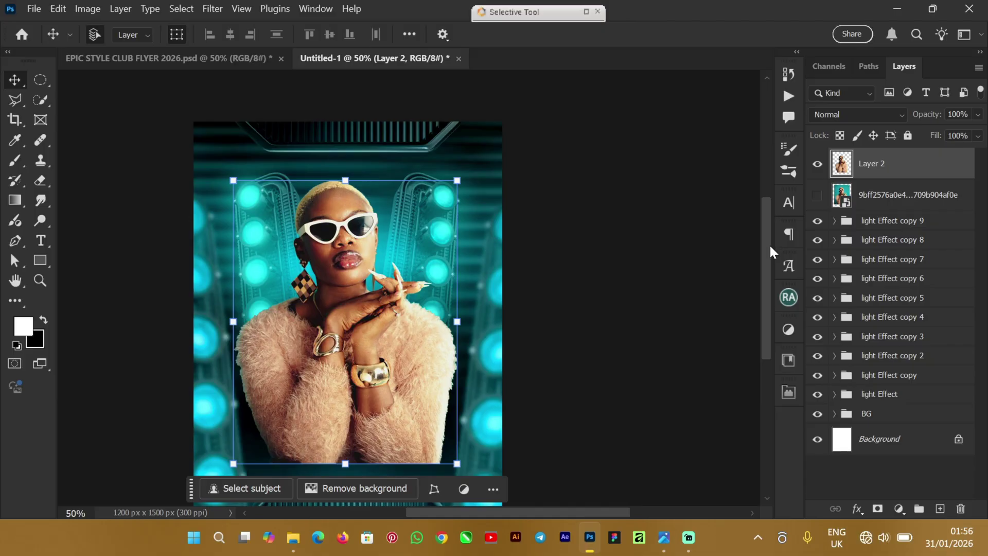
drag(771, 247, 769, 261)
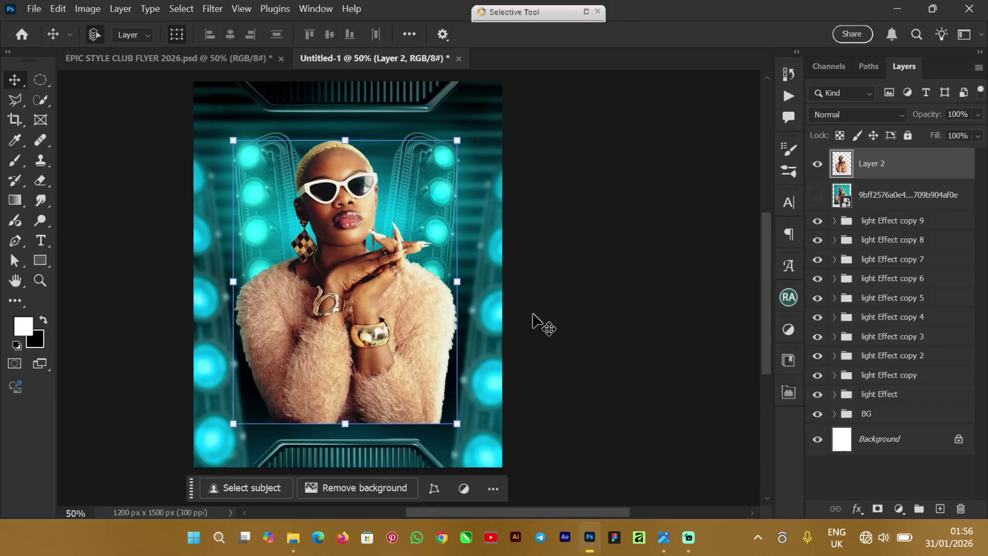
click(167, 61)
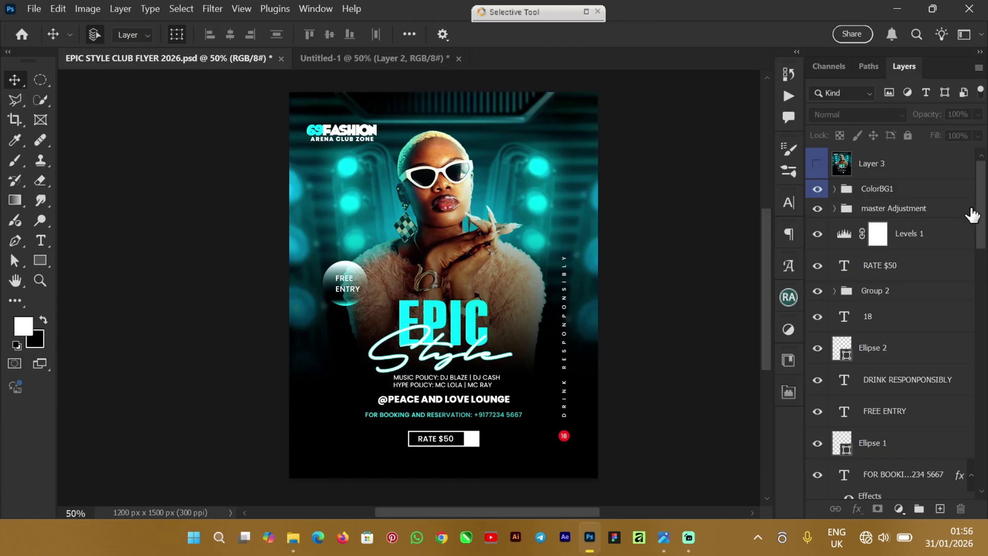
drag(983, 212, 985, 439)
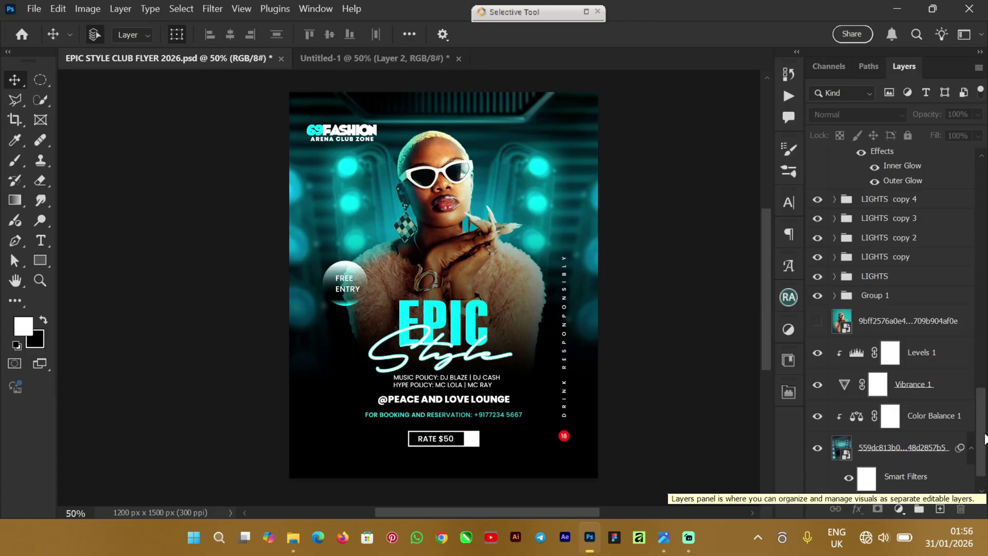
scroll(985, 438, down, 1)
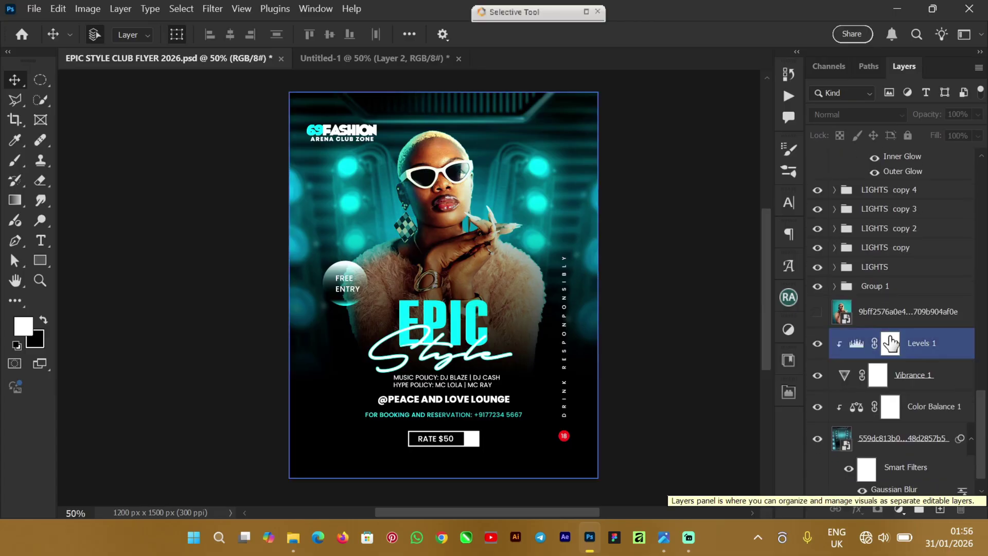
click(835, 286)
click(950, 379)
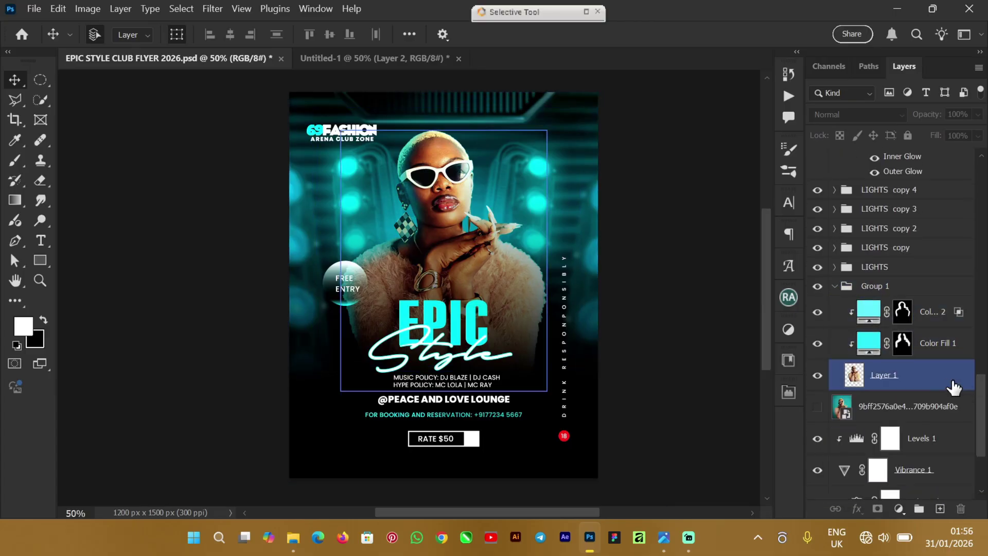
click(875, 344)
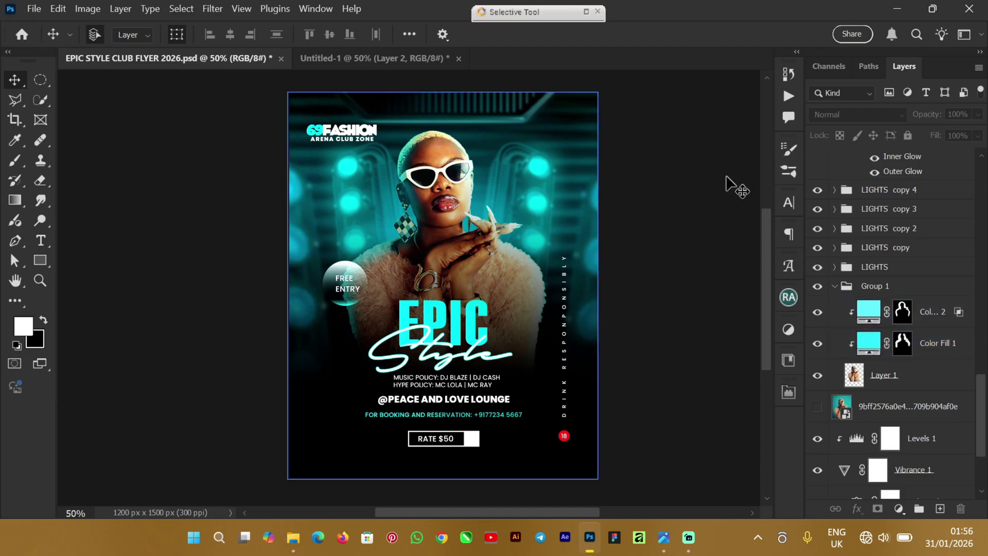
click(838, 289)
click(835, 286)
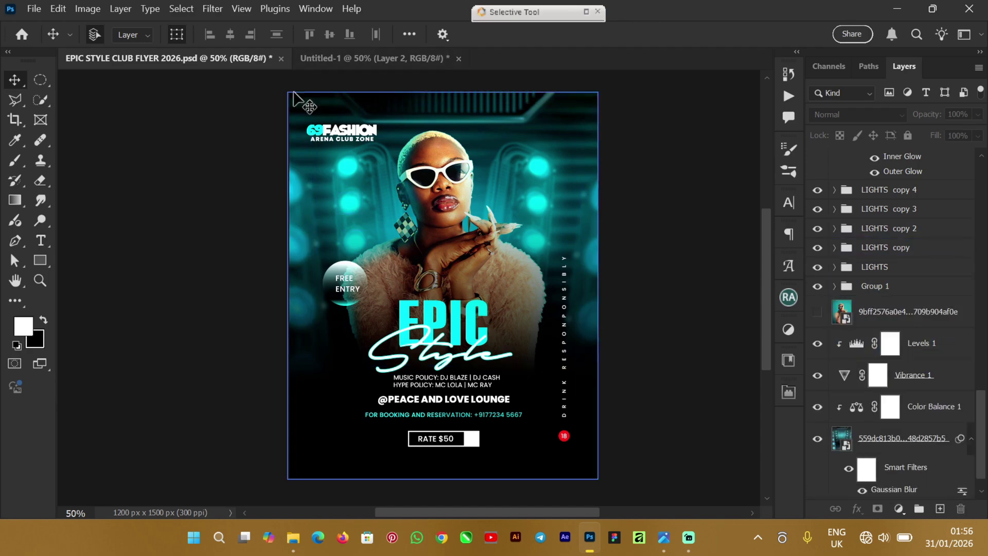
click(326, 59)
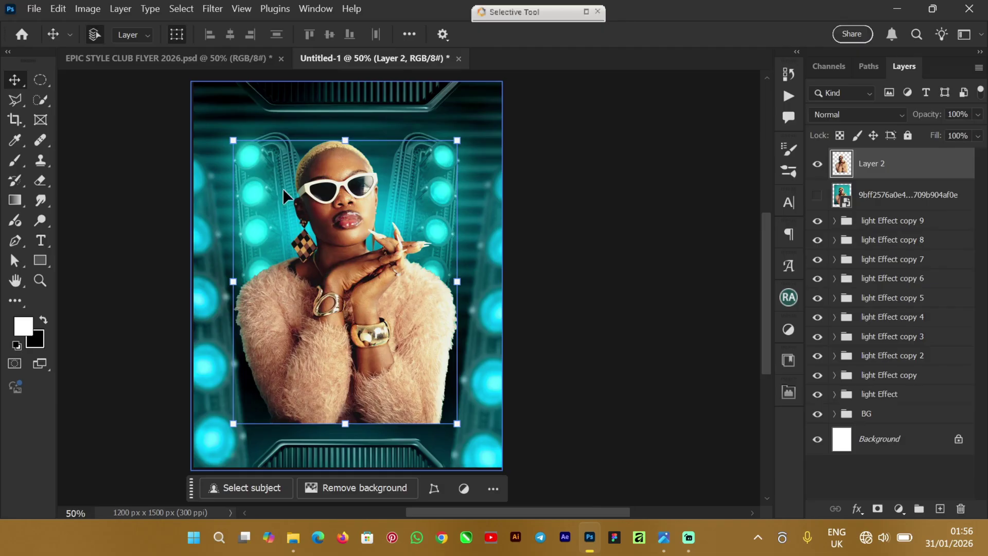
Step: Scale the model on Layer 2 down to 94.02% and commit the transform
key(ctrl+plus)
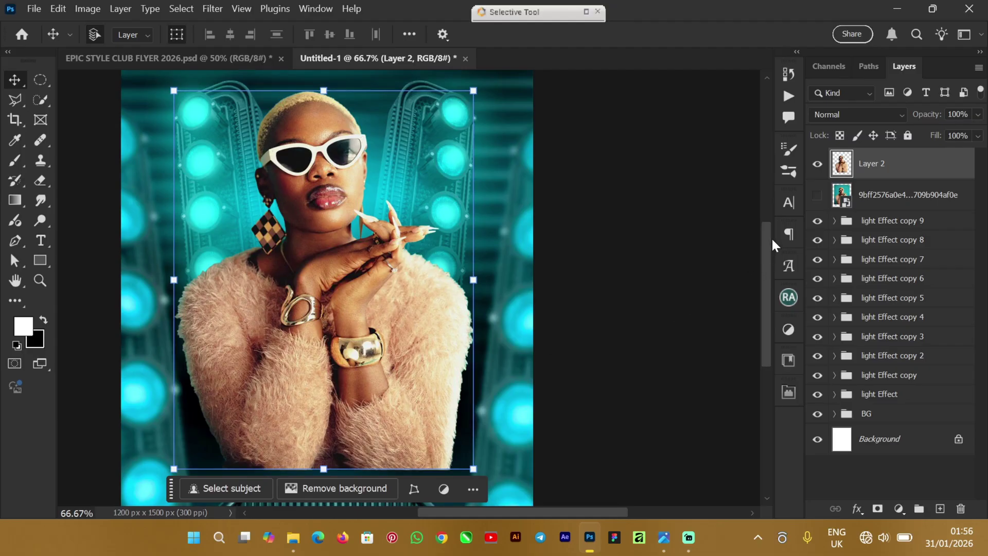
drag(772, 236, 773, 276)
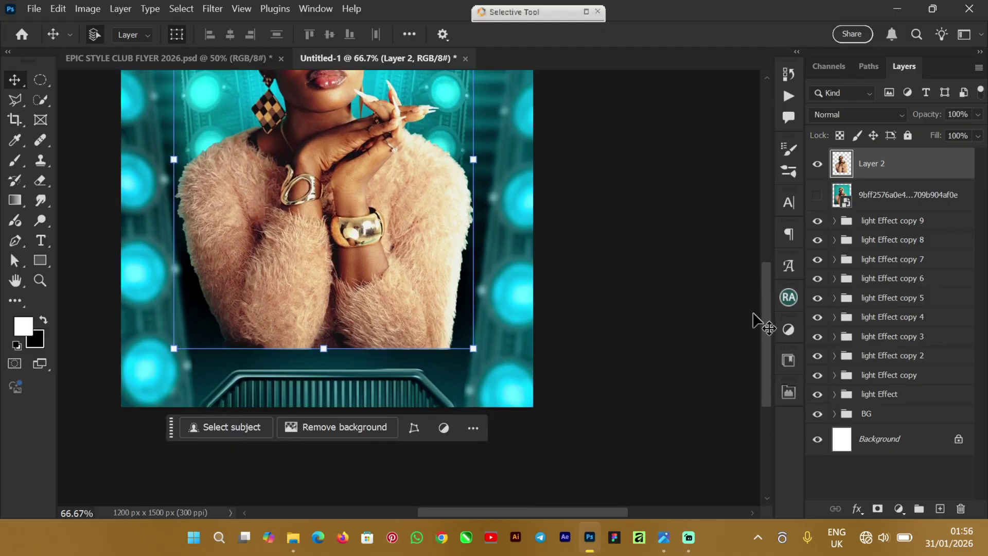
drag(766, 324, 765, 247)
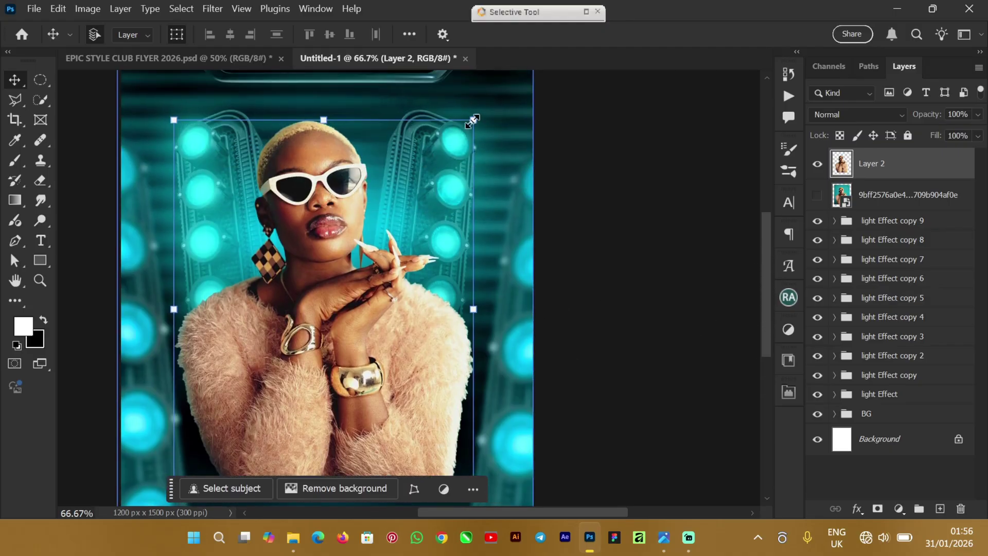
drag(474, 120, 456, 143)
drag(298, 219, 310, 209)
click(755, 34)
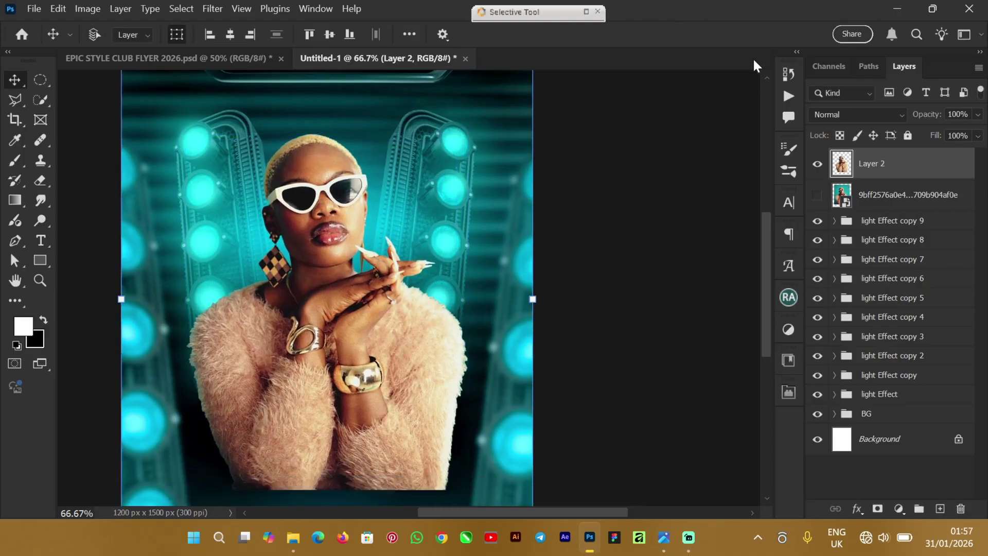
Step: Centre the model horizontally on the canvas and reselect Layer 2
key(ctrl+a)
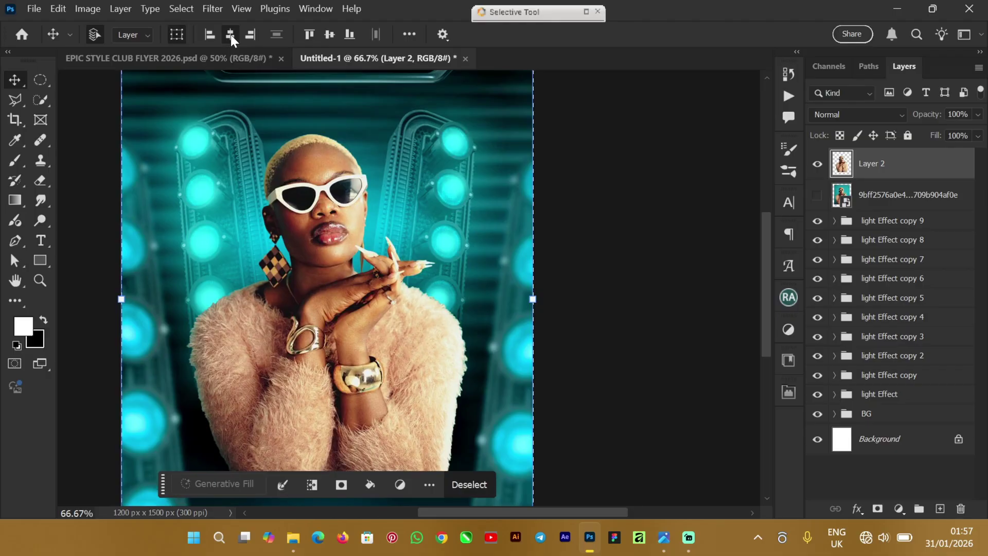
key(ctrl+d)
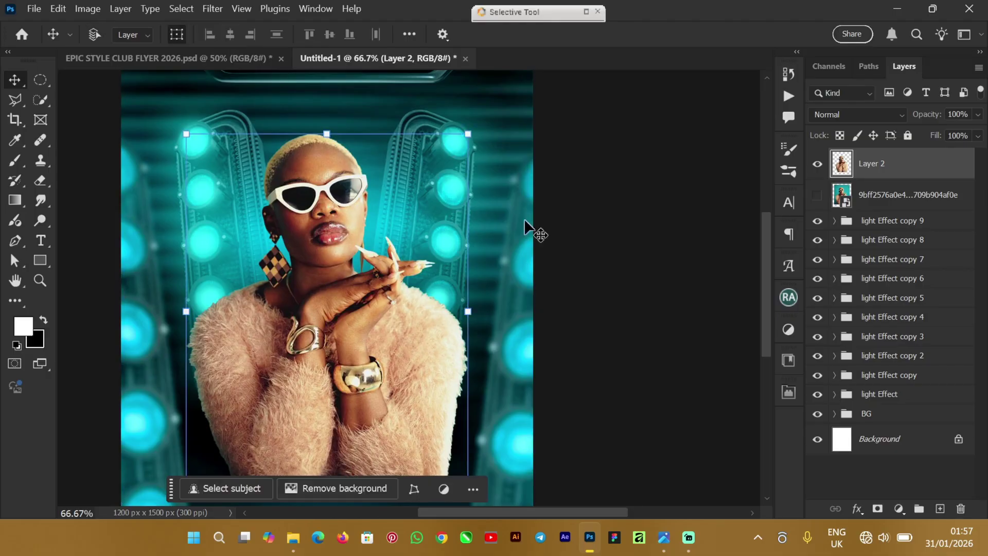
click(723, 312)
drag(766, 247, 772, 293)
scroll(710, 294, up, 3)
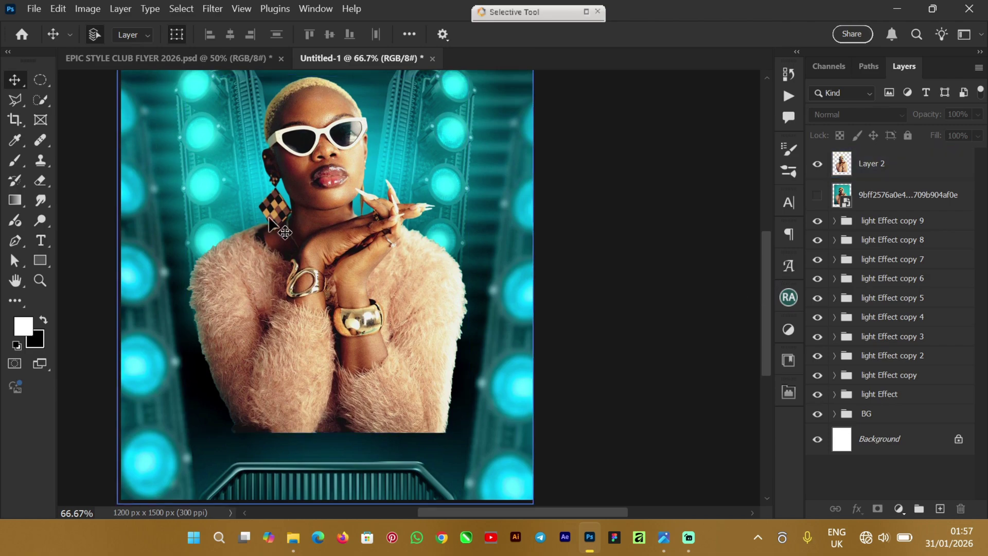
click(323, 227)
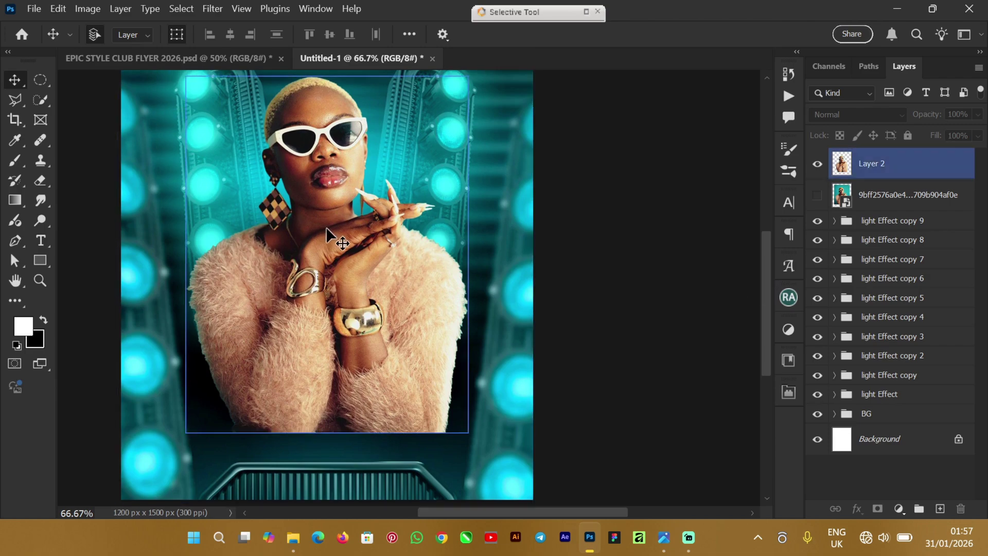
click(609, 237)
drag(766, 242, 767, 197)
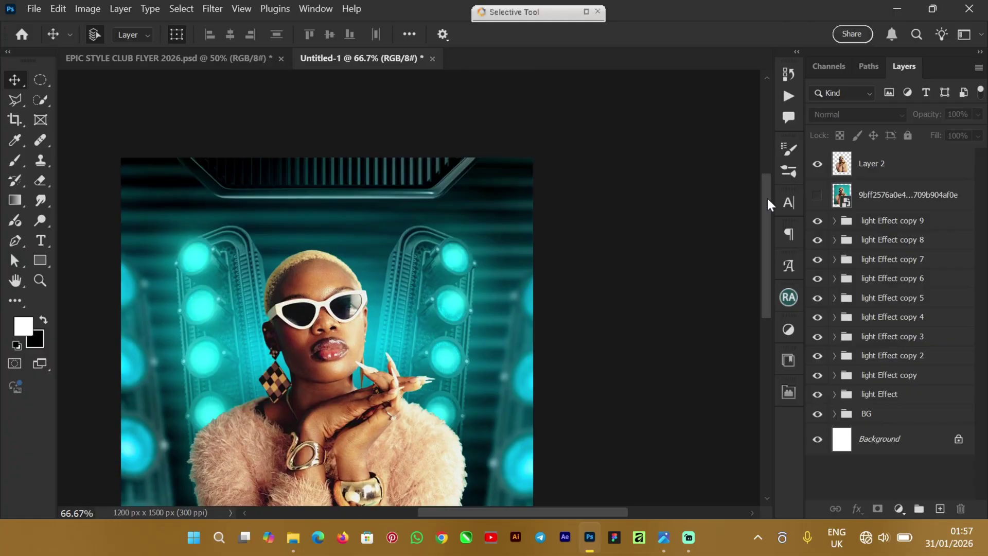
click(901, 165)
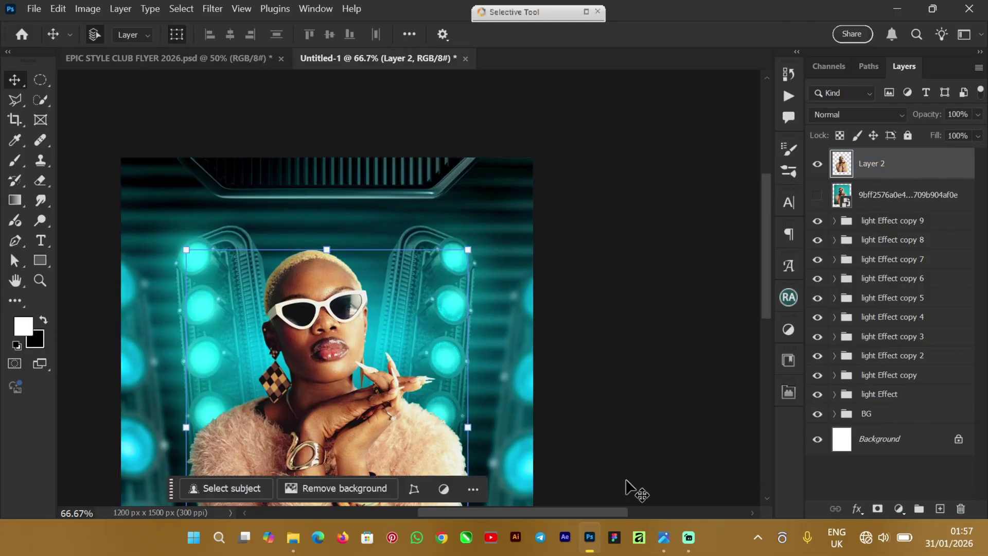
Step: In the club flyer document, collapse LIGHTS copy 5 and expand Group 1
click(163, 59)
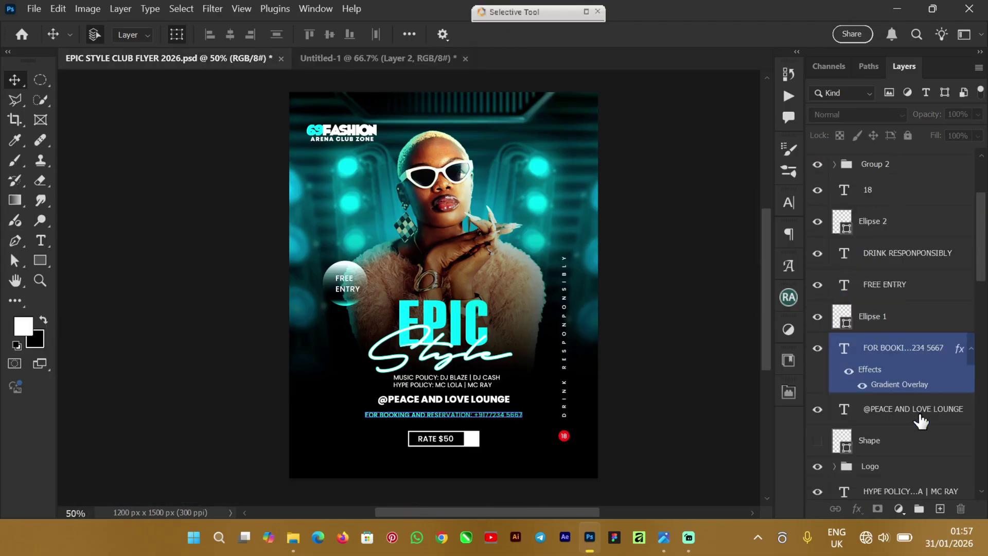
scroll(918, 423, down, 5)
scroll(912, 425, up, 4)
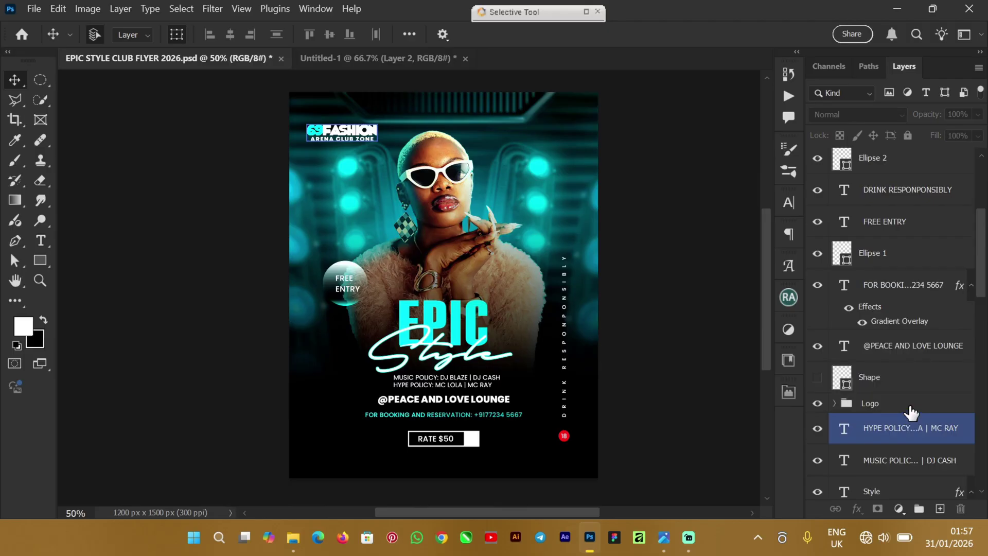
scroll(913, 406, down, 12)
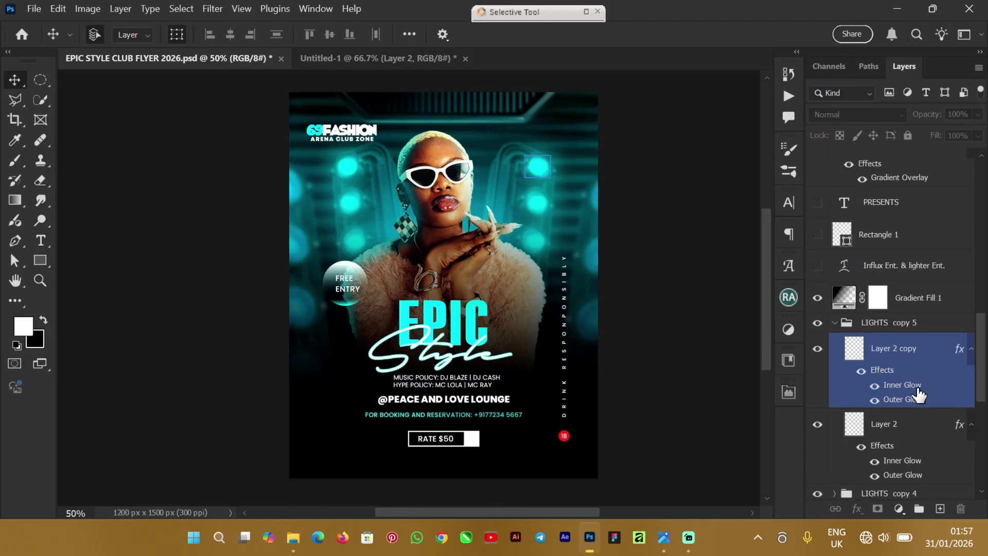
scroll(919, 396, down, 4)
click(835, 223)
scroll(883, 325, down, 3)
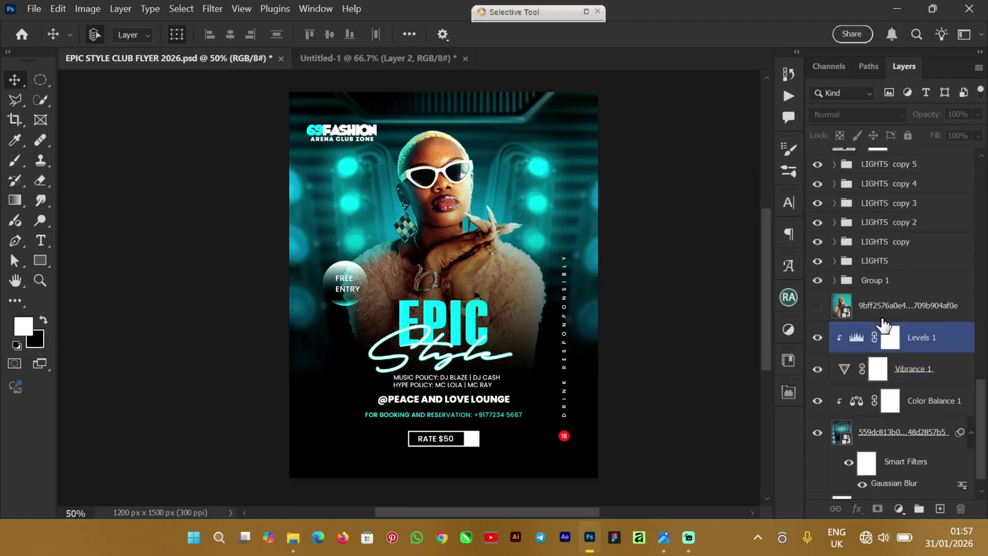
scroll(882, 324, up, 2)
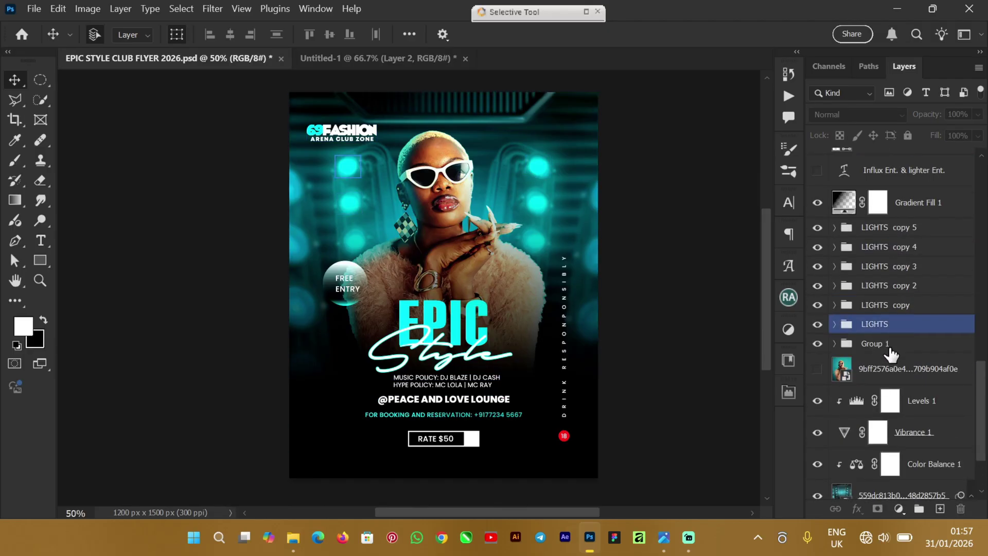
click(835, 346)
click(835, 343)
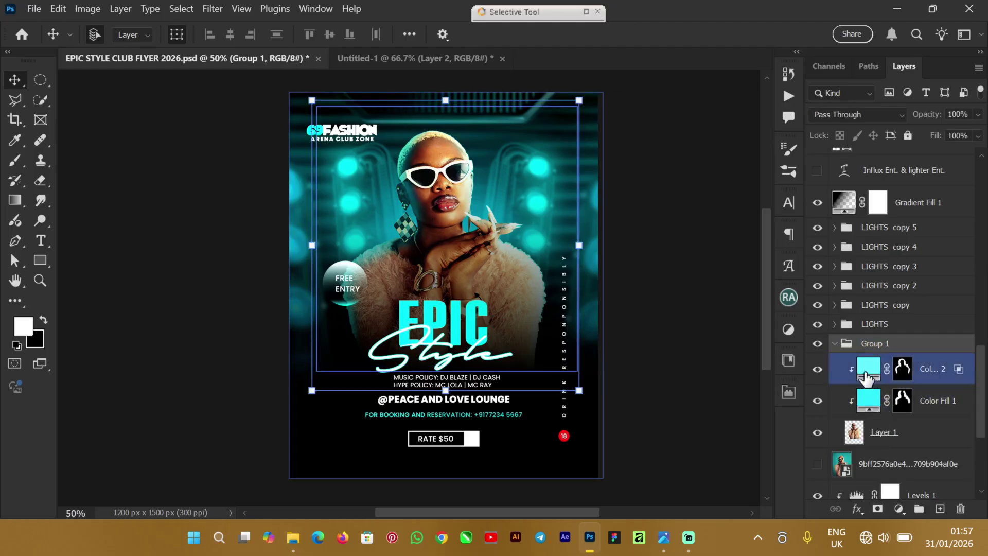
Step: Copy Color Fill 1's hex value 2eecff, then return to Untitled-1
click(870, 398)
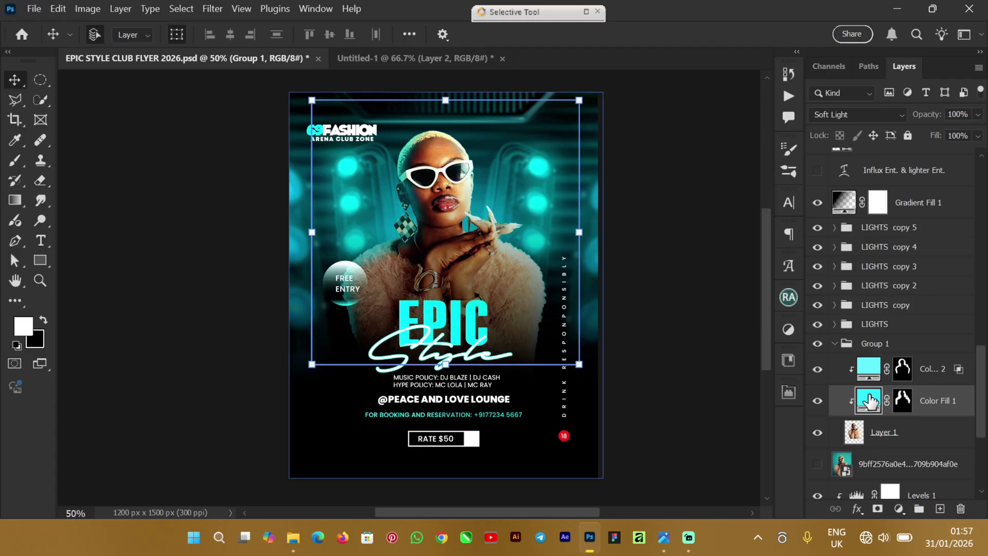
double_click(870, 400)
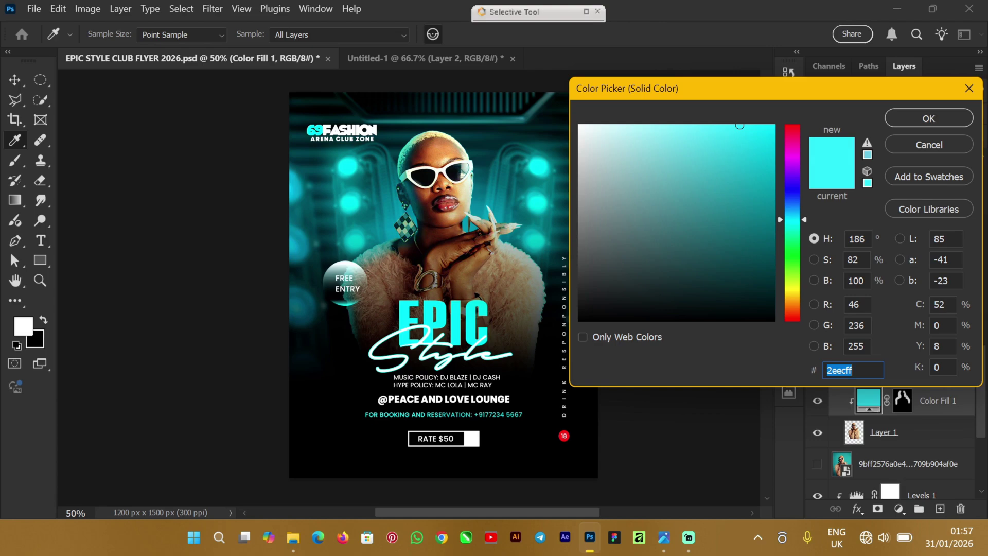
right_click(852, 370)
click(882, 194)
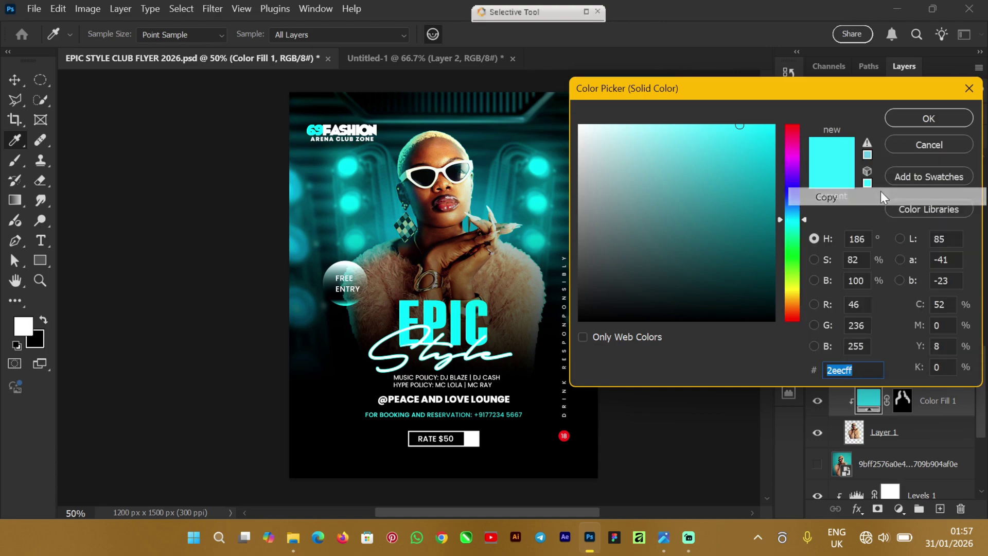
click(947, 120)
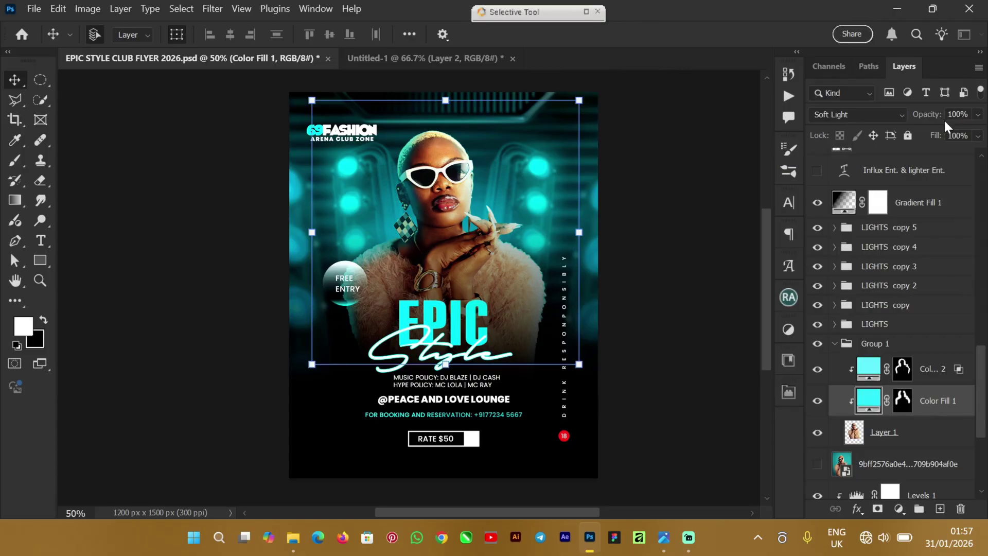
click(379, 55)
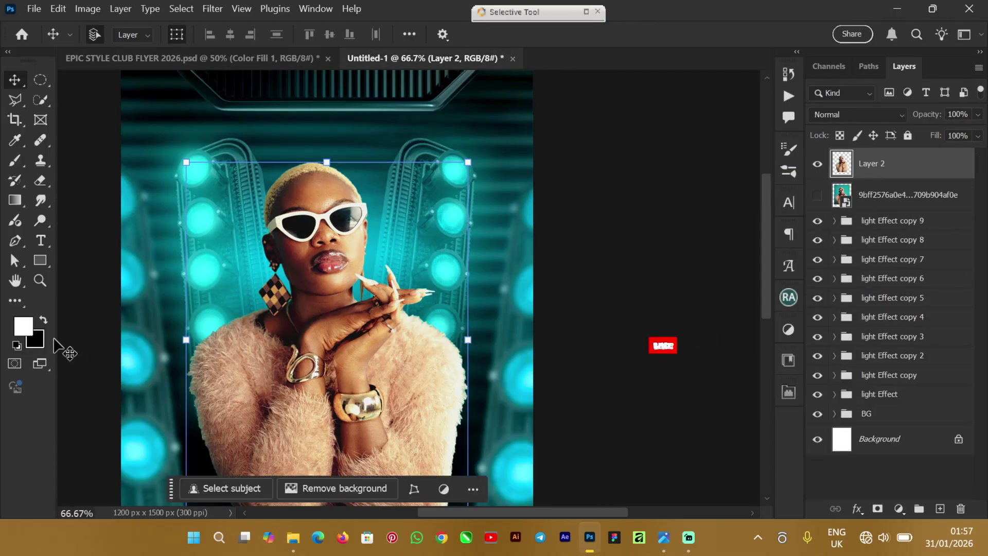
Step: Set the foreground colour to cyan 2eecff by pasting the hex value
click(25, 329)
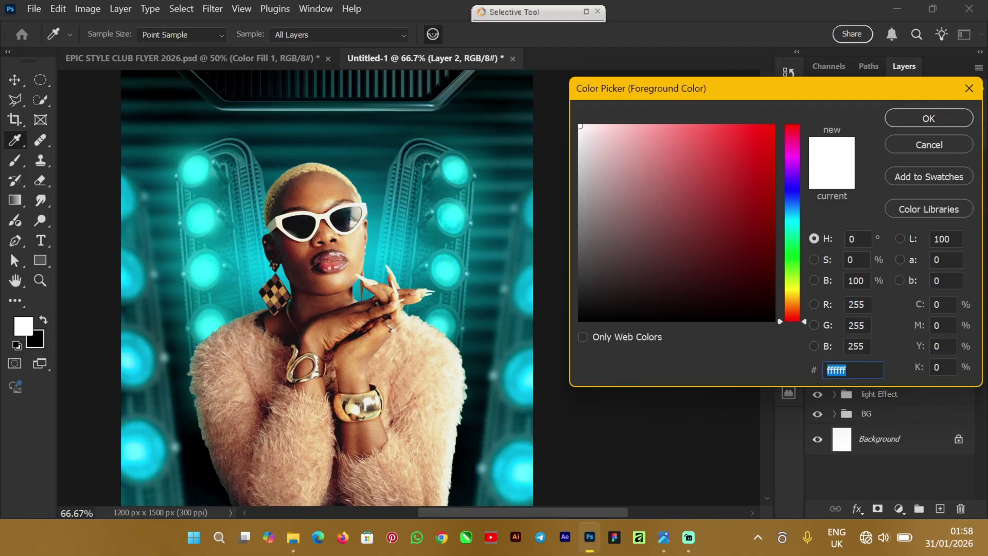
right_click(844, 369)
click(834, 215)
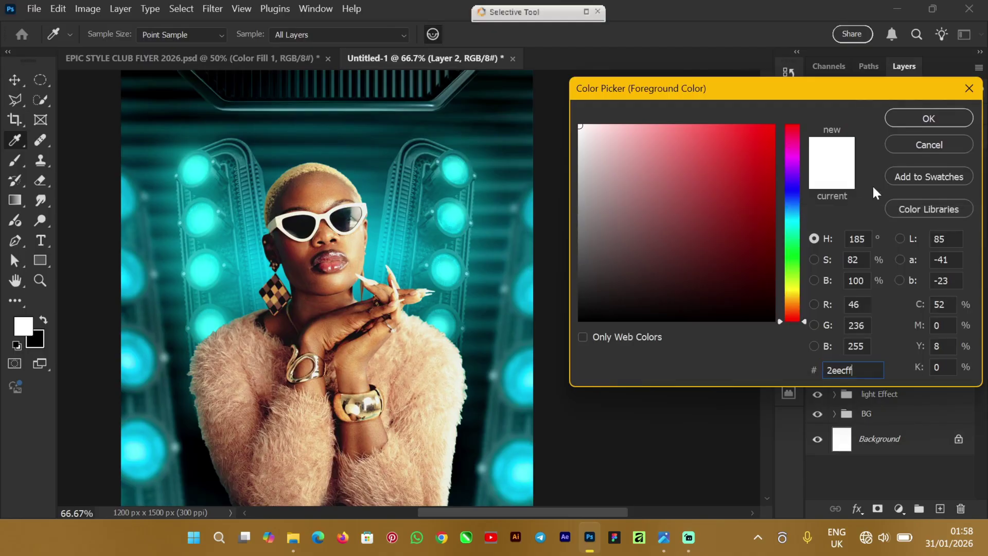
click(929, 125)
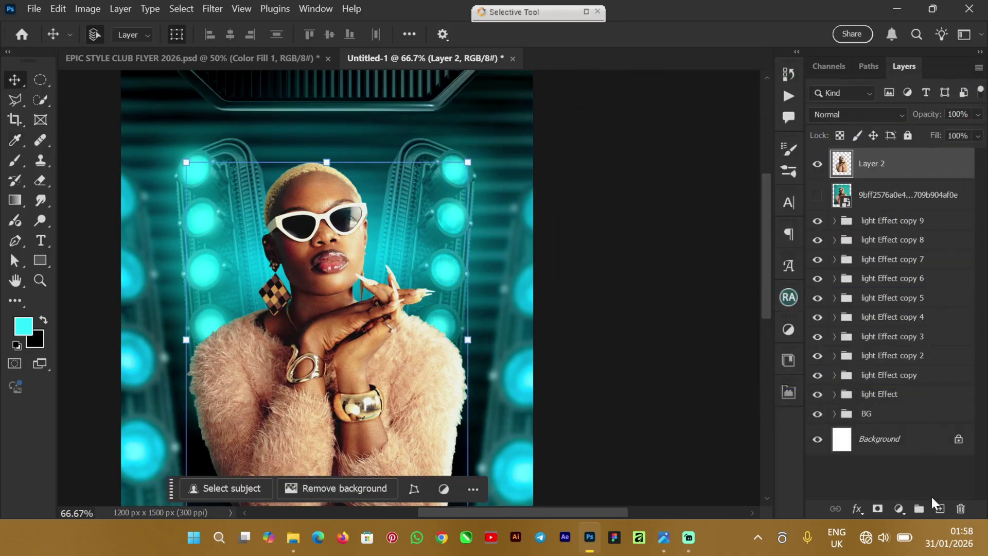
Step: Add a cyan Solid Color fill layer above Layer 2
click(900, 509)
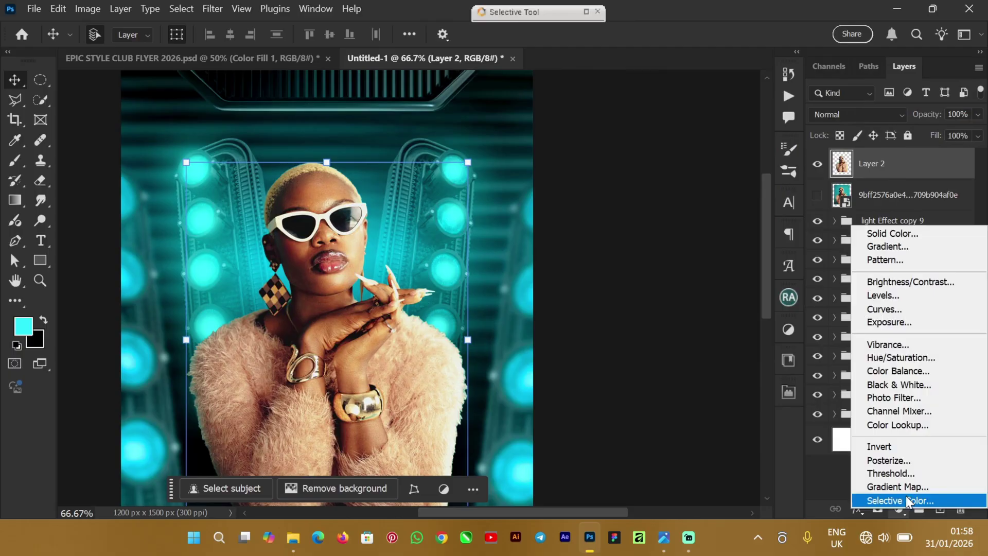
click(903, 233)
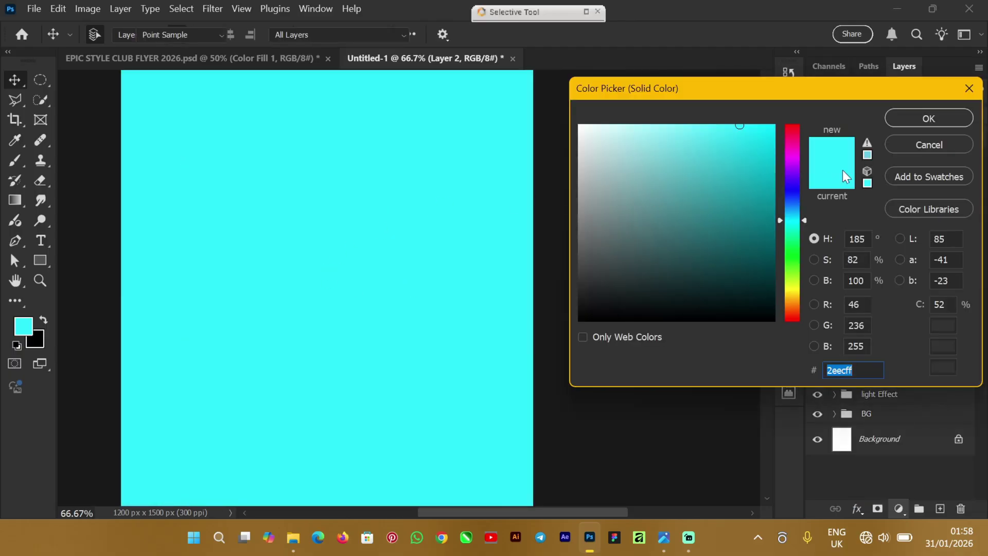
click(922, 120)
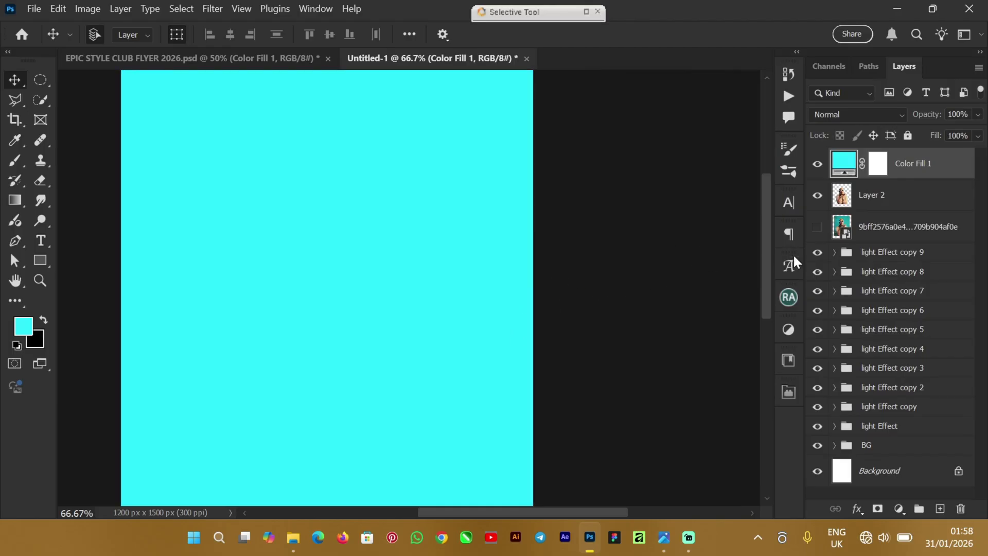
Step: Blend Color Fill 1 as Soft Light and invert its mask to black
click(857, 114)
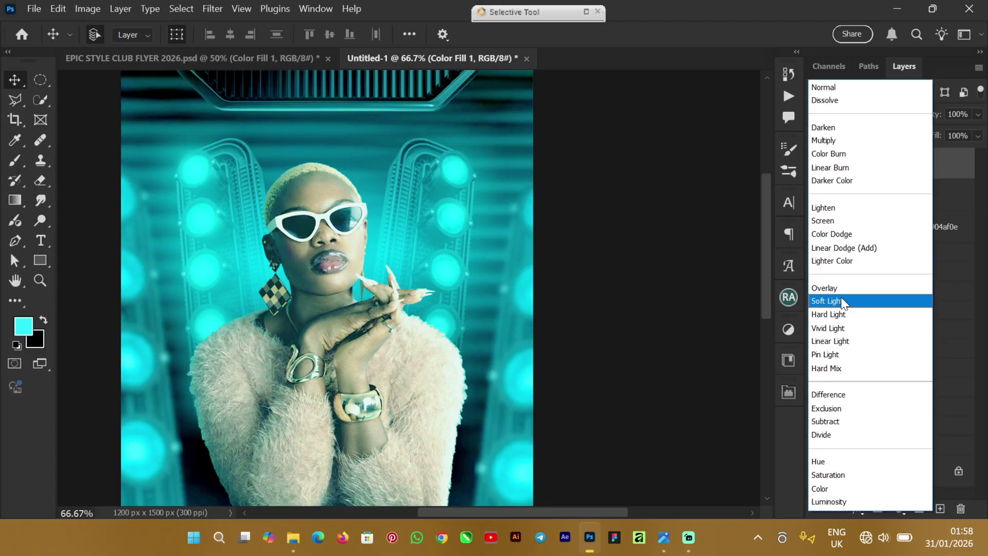
click(842, 300)
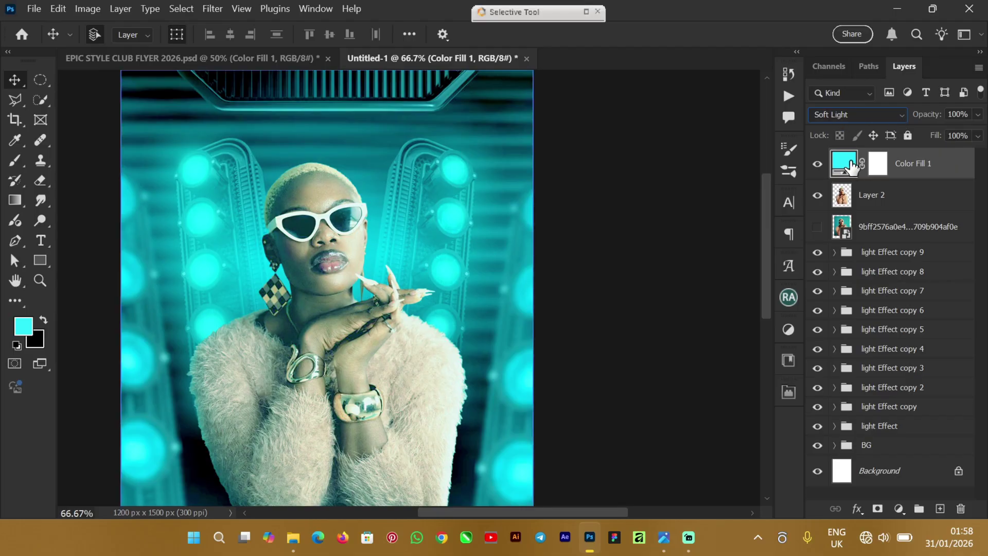
click(884, 169)
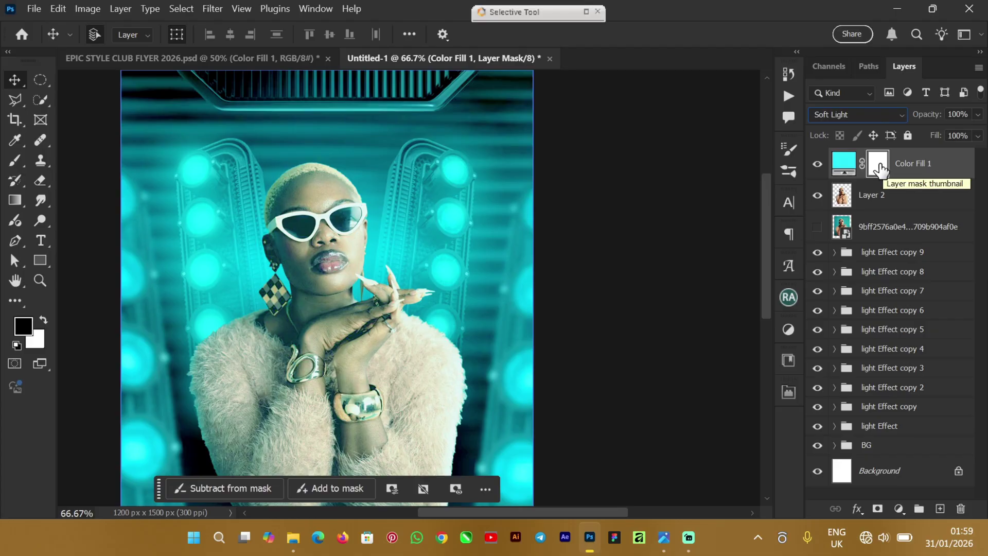
drag(881, 169, 882, 170)
key(ctrl+i)
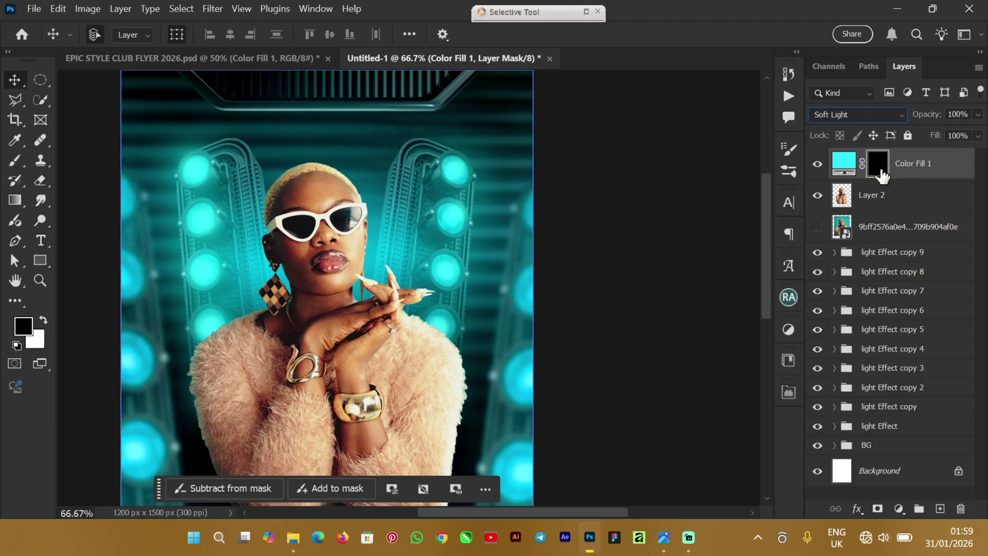
click(834, 188)
Step: Clip Color Fill 1 to the model layer, Layer 2
right_click(949, 170)
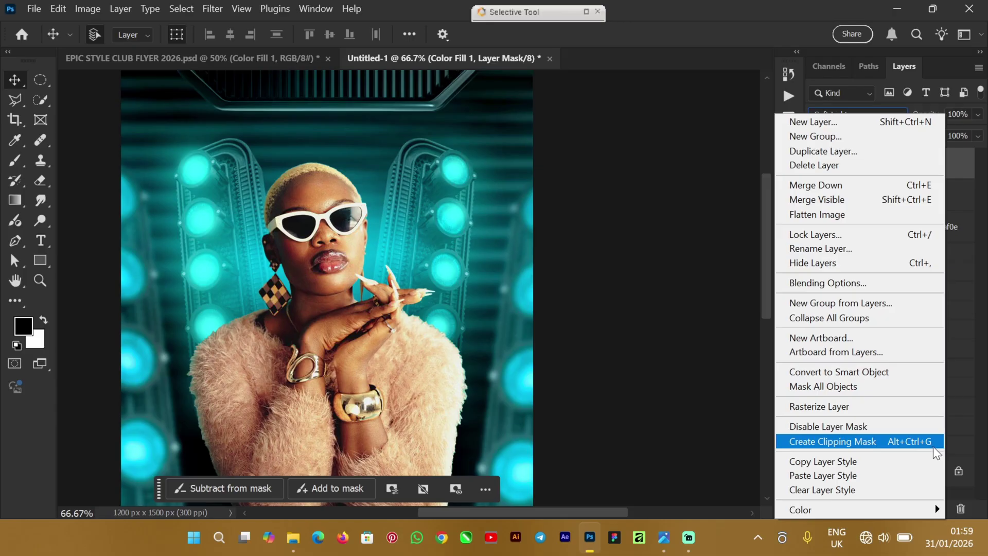
click(911, 442)
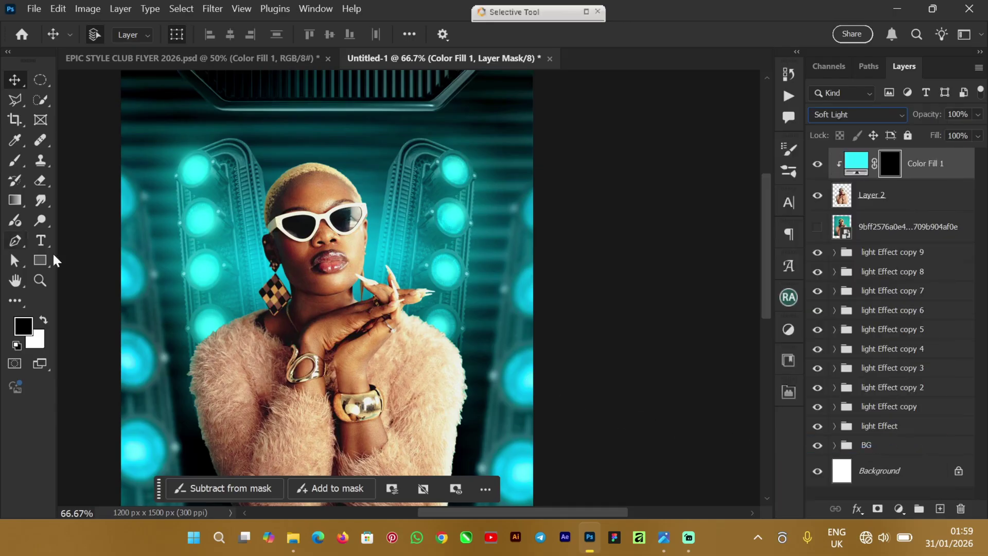
click(285, 283)
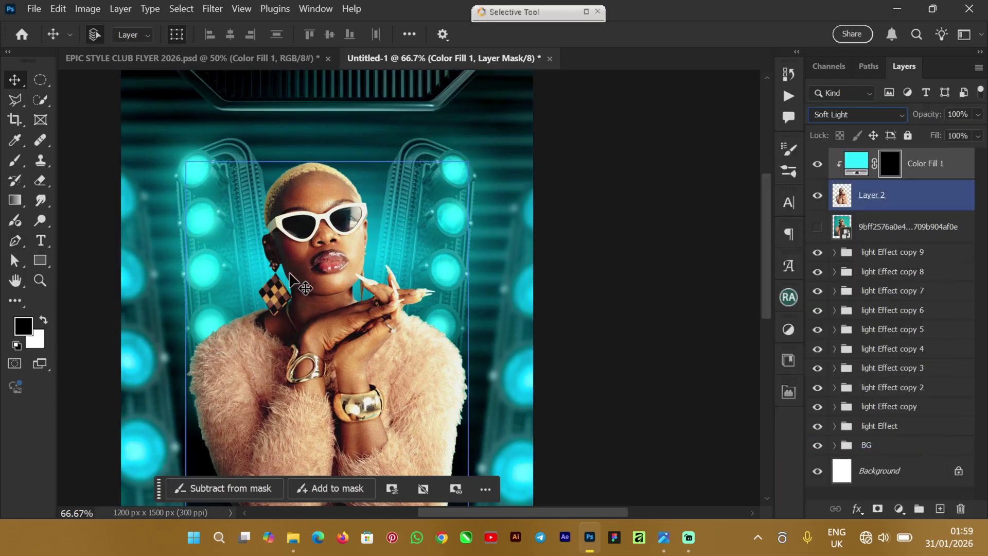
Step: Load a white Soft Round brush, shrink it to 80 px, and zoom to 100%
click(15, 162)
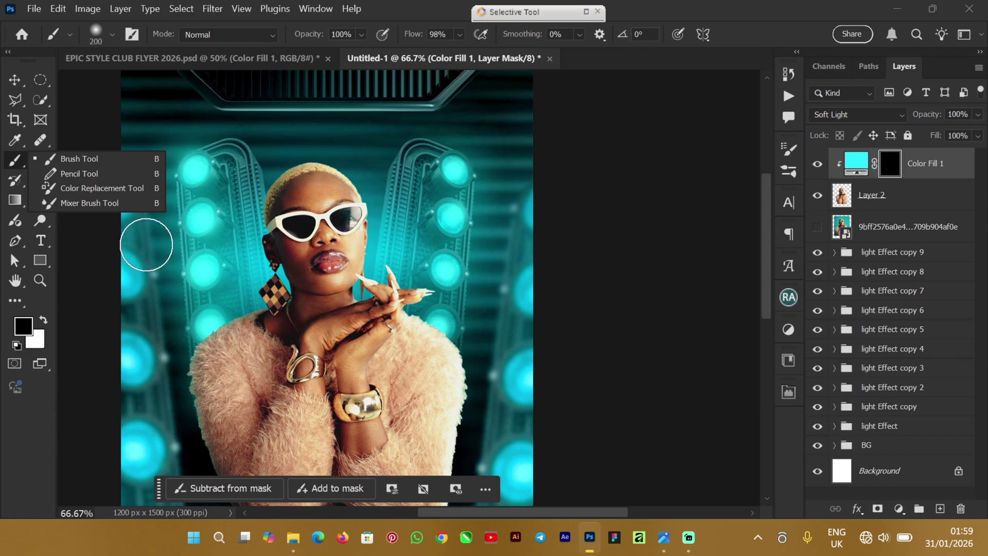
click(87, 160)
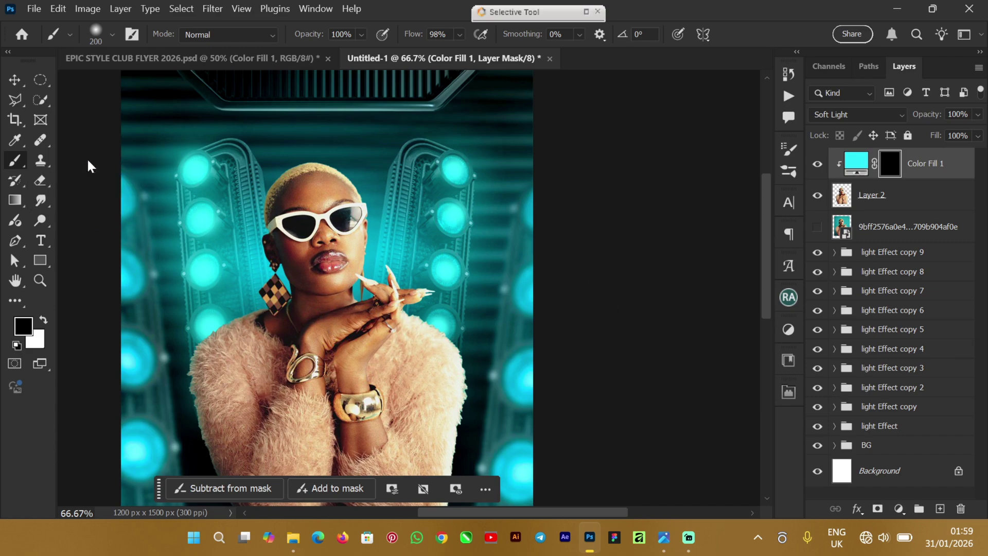
click(110, 35)
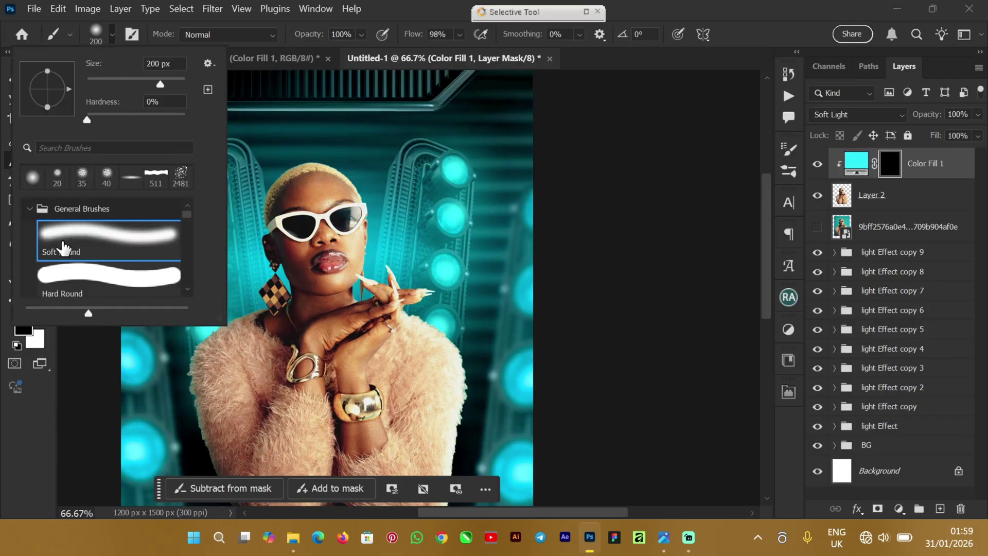
click(88, 236)
click(397, 8)
key(bracketleft)
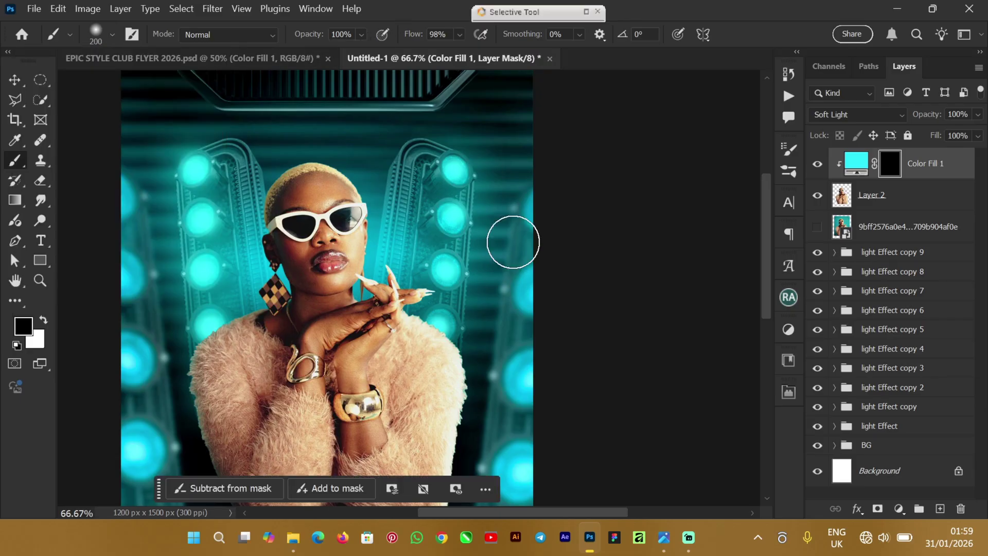
key(bracketleft)
key(bracketleft)
key(bracketleft)
key(bracketleft)
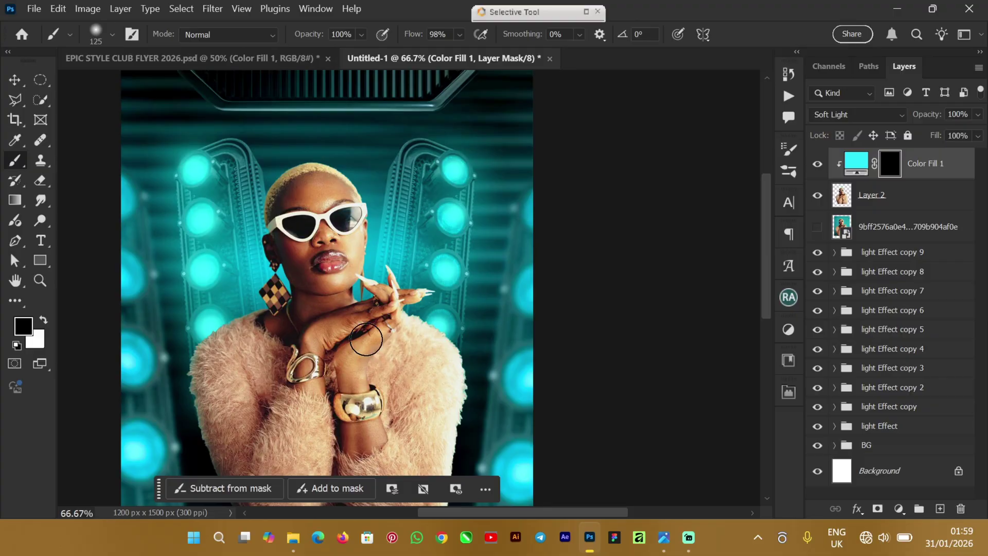
key(bracketleft)
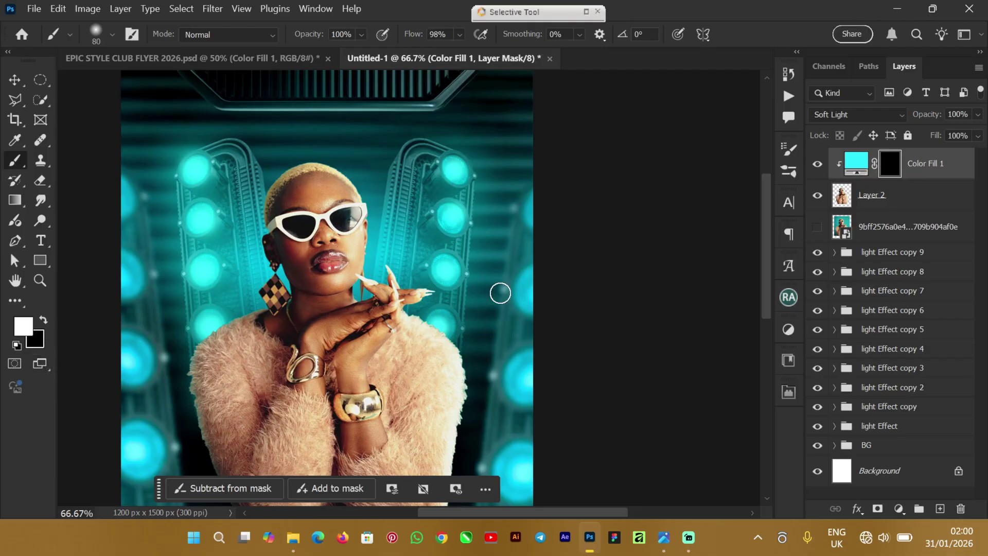
key(ctrl+plus)
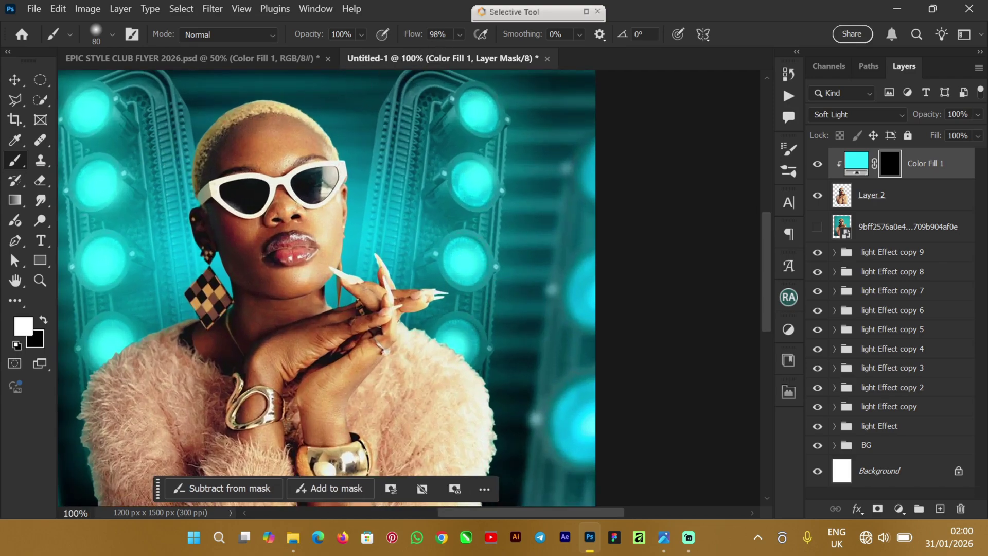
Step: Lower the brush flow to about 88% and its size to 50 px
click(460, 35)
drag(483, 52, 480, 58)
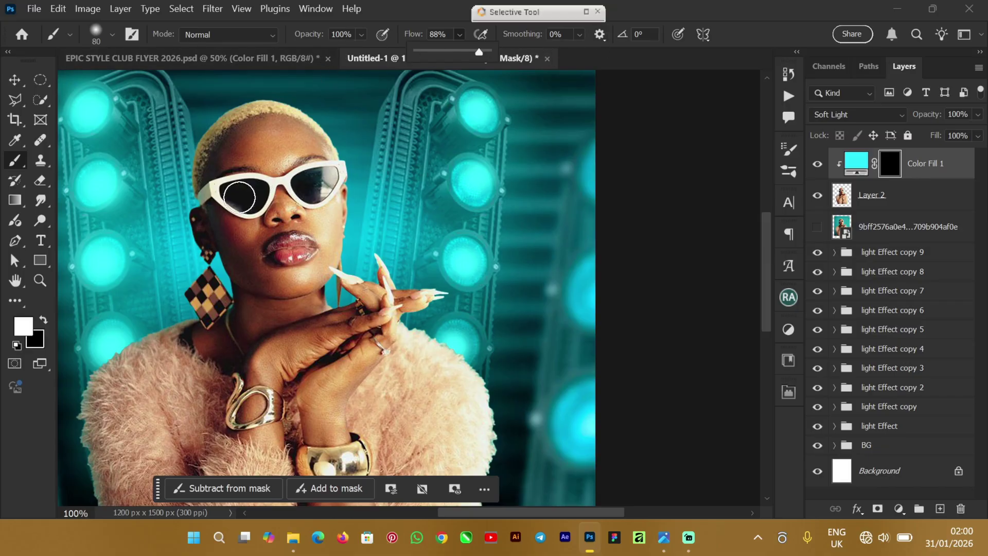
key(bracketleft)
key(bracketleft)
key(bracketleft)
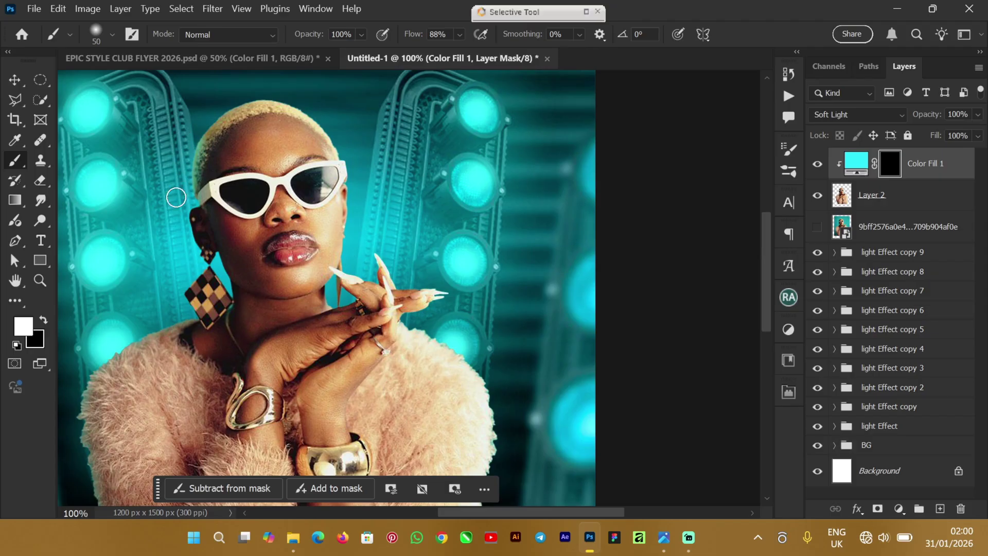
Step: Paint white on the mask along the ear, hair, top of head and raised fingers
mouse_move(196, 220)
mouse_down()
mouse_move(204, 264)
mouse_move(201, 211)
mouse_move(225, 297)
mouse_move(223, 268)
mouse_move(201, 226)
mouse_move(222, 276)
mouse_move(217, 303)
mouse_move(217, 288)
mouse_move(243, 297)
mouse_move(230, 317)
mouse_move(201, 286)
mouse_move(176, 299)
mouse_move(195, 327)
mouse_move(224, 309)
mouse_move(202, 308)
mouse_move(193, 296)
mouse_move(165, 328)
mouse_move(173, 324)
mouse_move(129, 338)
mouse_move(89, 382)
mouse_move(80, 440)
mouse_move(86, 420)
mouse_move(88, 486)
mouse_move(80, 426)
mouse_move(97, 349)
mouse_move(123, 347)
mouse_move(120, 369)
mouse_move(115, 355)
mouse_move(173, 318)
mouse_up()
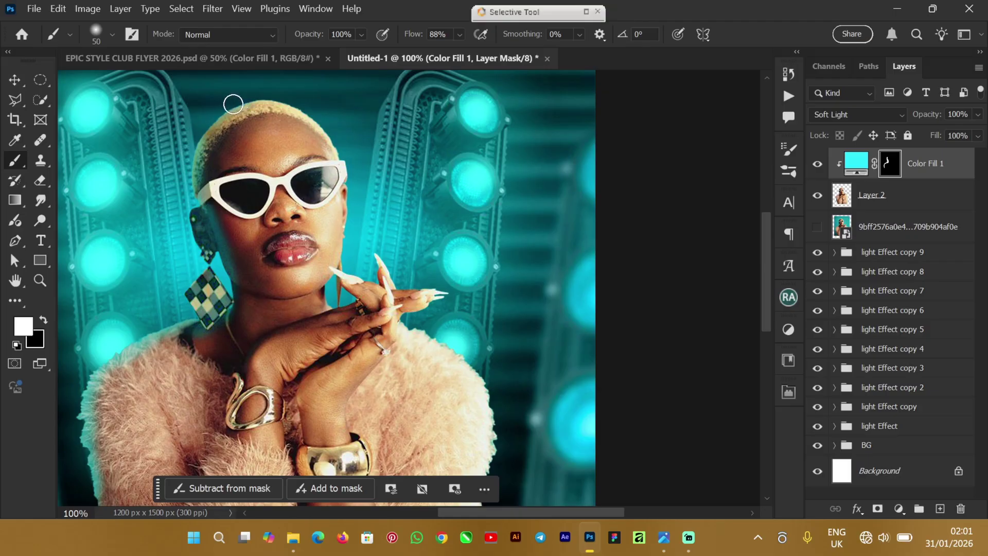
mouse_move(209, 115)
mouse_down()
mouse_move(286, 90)
mouse_move(324, 118)
mouse_move(345, 144)
mouse_move(353, 180)
mouse_move(354, 163)
mouse_move(339, 265)
mouse_up()
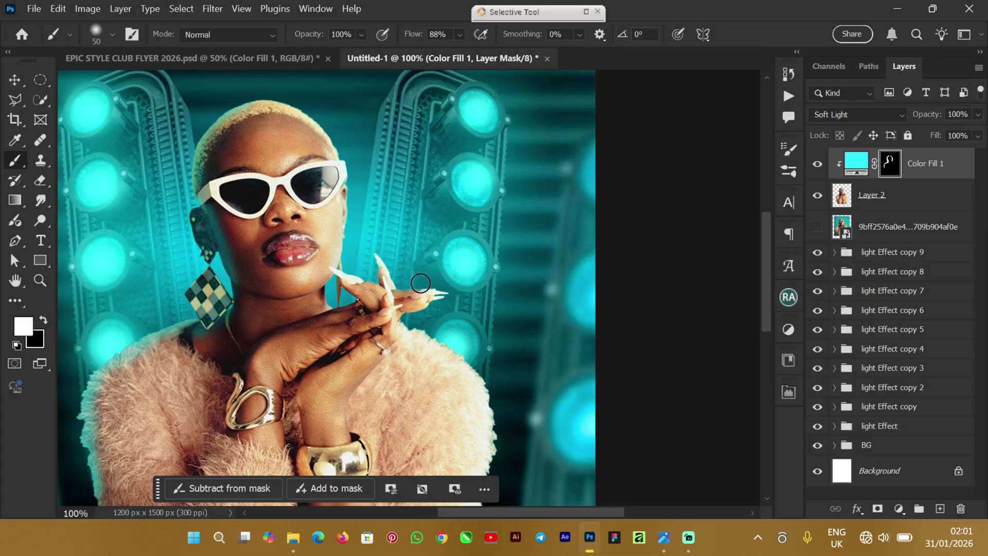
drag(453, 294, 415, 319)
Step: Paint white rim light down the fur sweater's left edge, then view at half size
drag(770, 242, 765, 282)
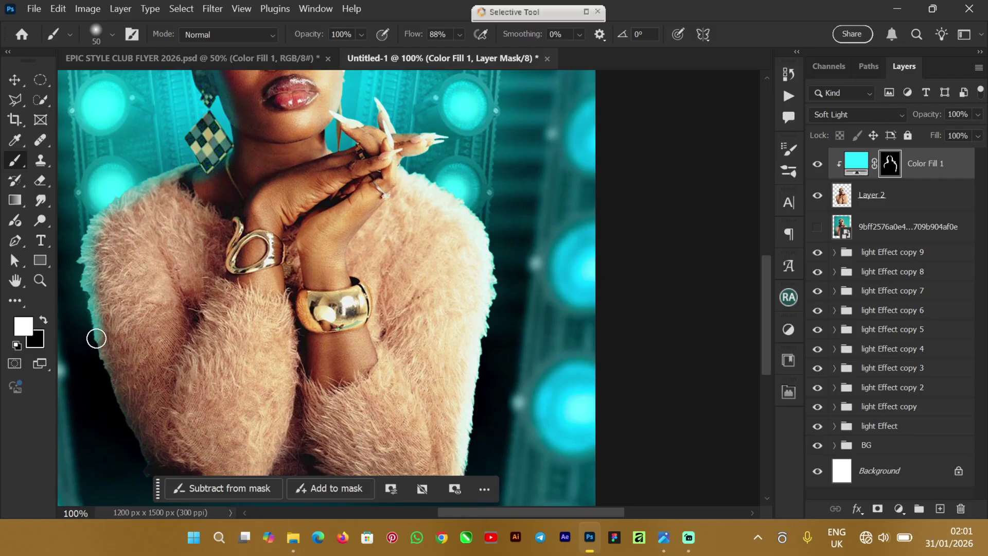
mouse_move(95, 337)
mouse_down()
mouse_move(119, 428)
mouse_move(101, 393)
mouse_move(92, 361)
mouse_move(121, 437)
mouse_move(115, 418)
mouse_move(150, 476)
mouse_move(108, 416)
mouse_move(88, 357)
mouse_move(85, 283)
mouse_up()
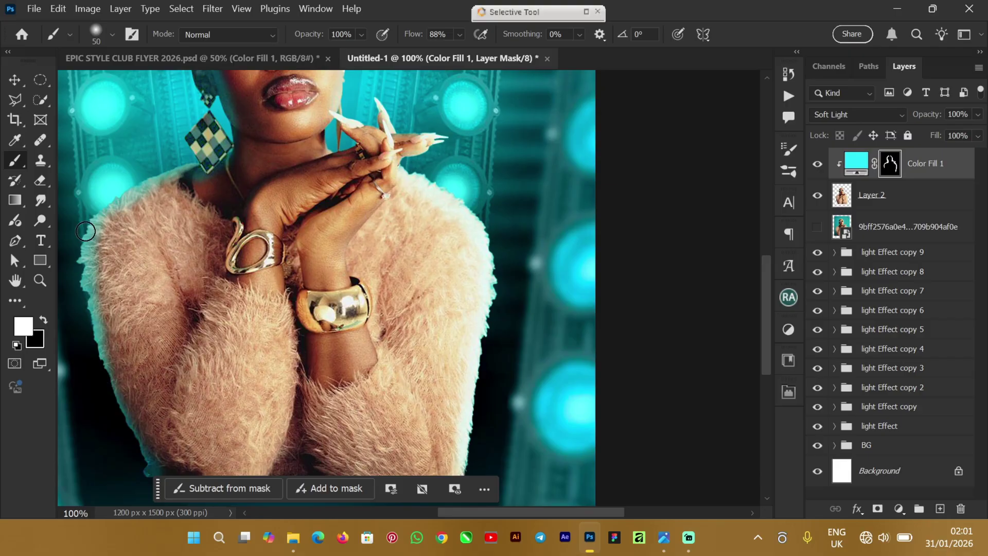
drag(85, 231, 95, 206)
key(ctrl+minus)
key(ctrl+minus)
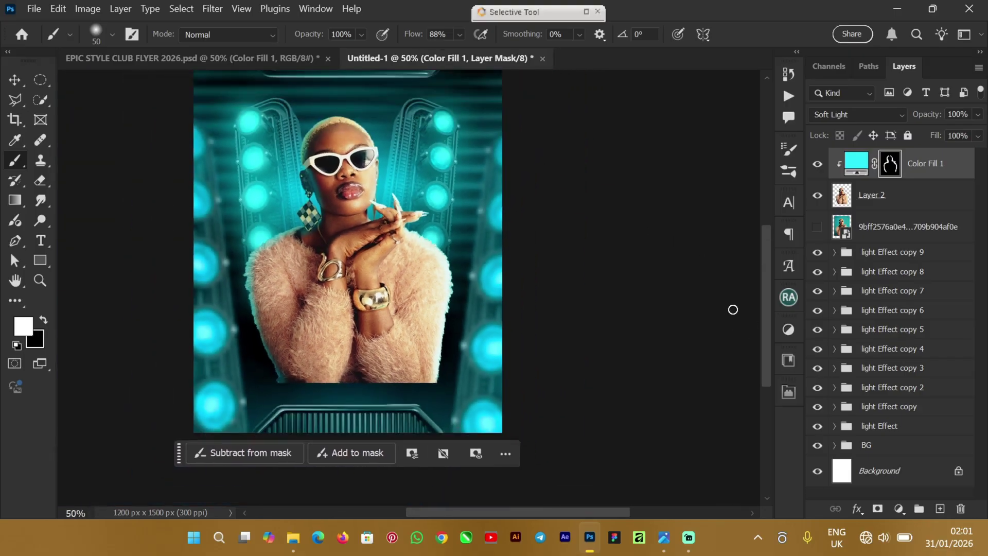
key(ctrl+minus)
key(ctrl+plus)
key(ctrl+plus)
key(ctrl+plus)
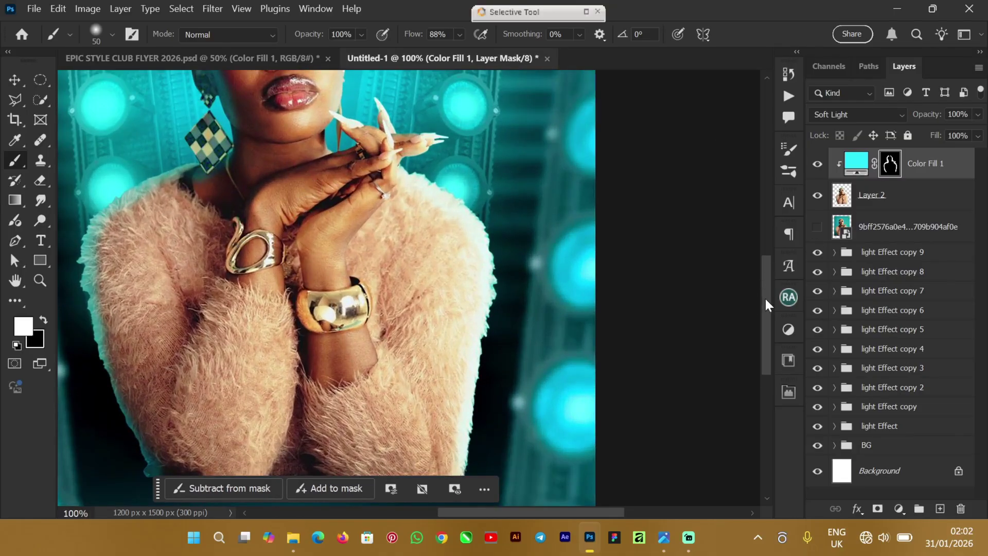
drag(765, 298, 771, 227)
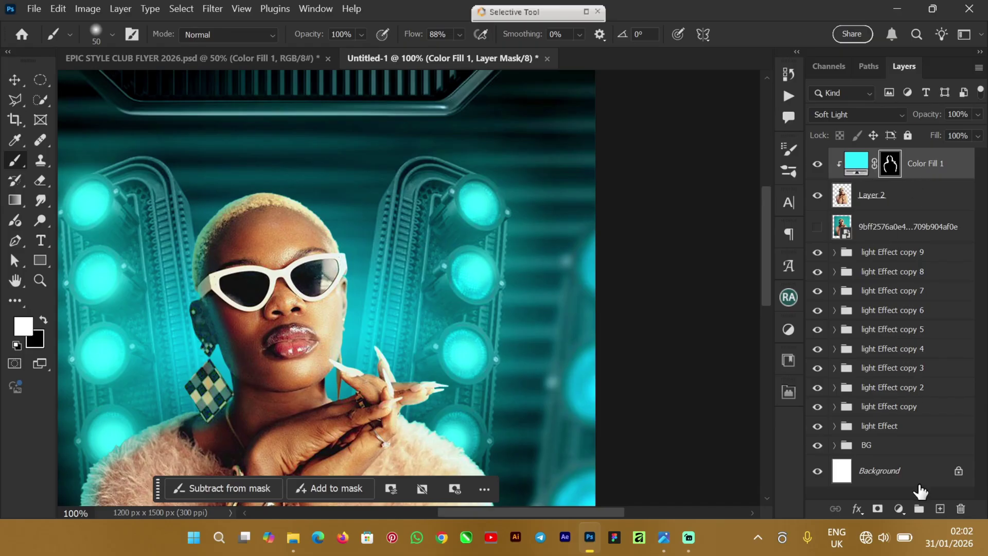
click(14, 80)
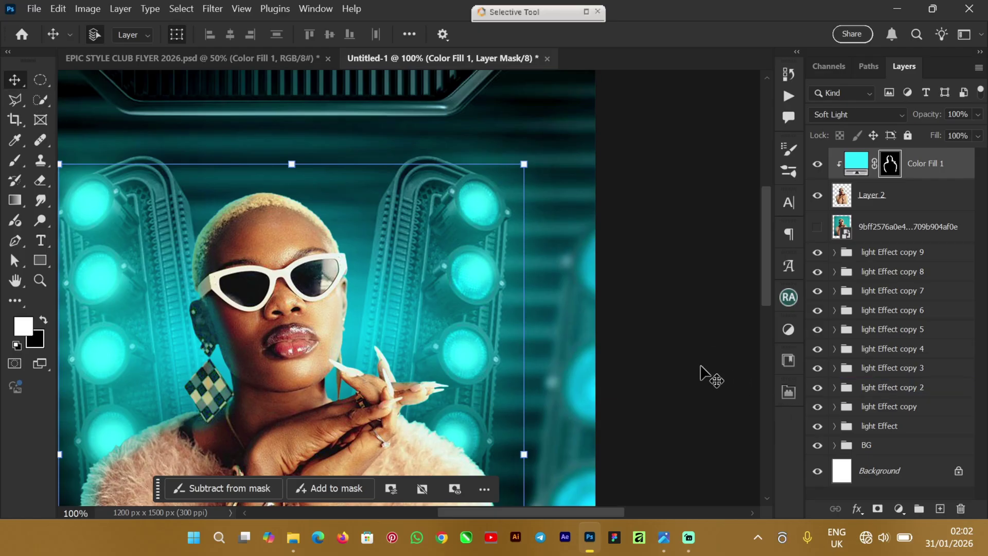
Step: Add a second cyan Solid Color fill layer, Color Fill 2, in #2eecff
click(701, 371)
click(900, 509)
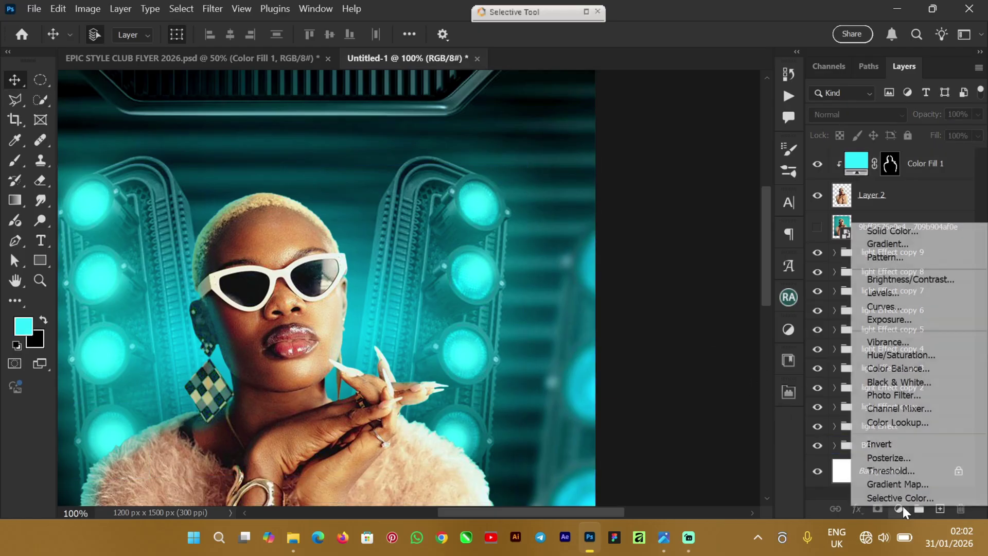
click(913, 235)
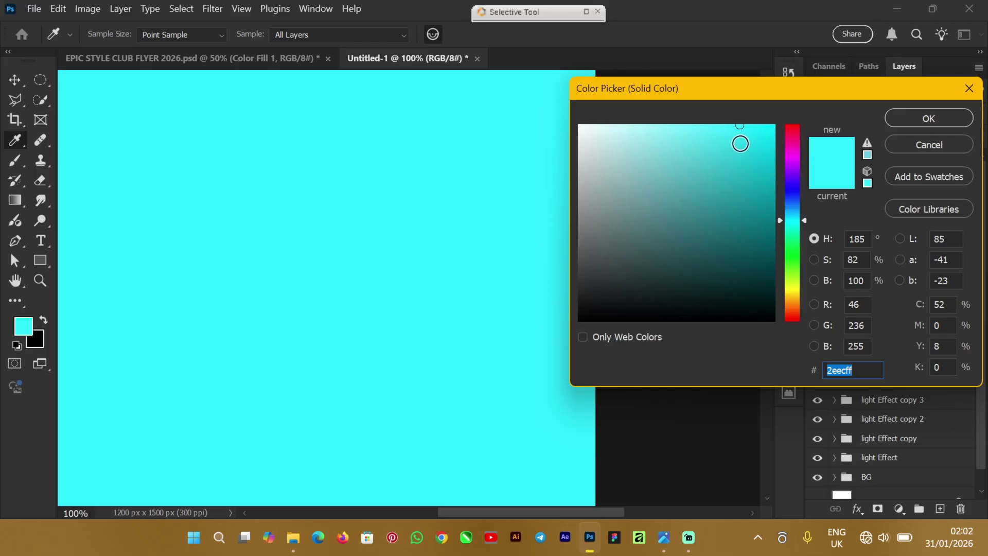
click(915, 117)
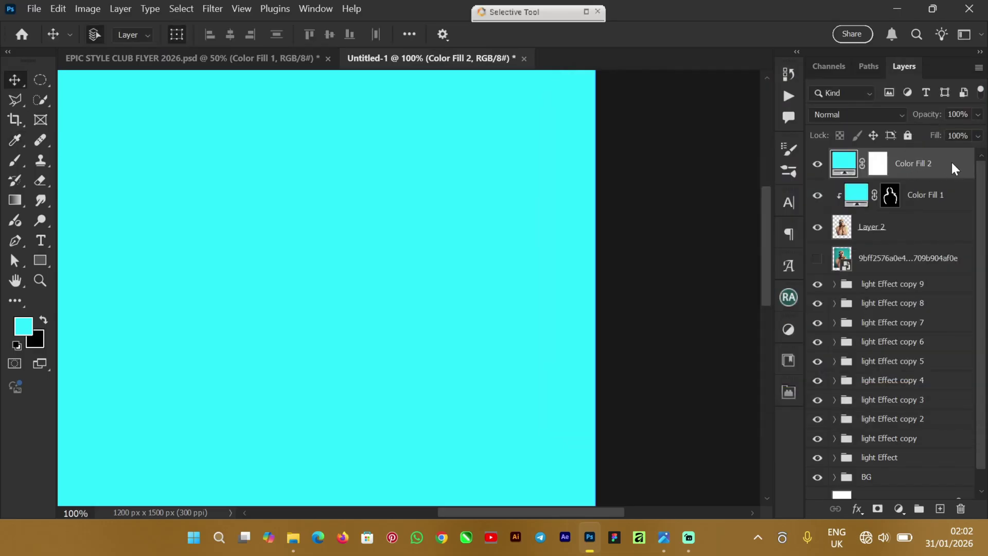
Step: Clip Color Fill 2 to the model and set it to Soft Light
right_click(952, 162)
click(865, 470)
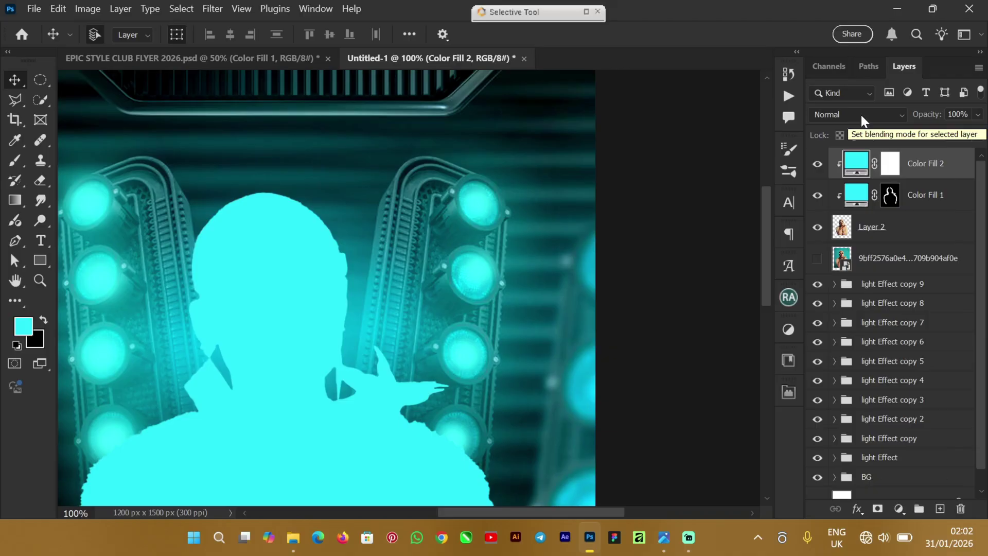
click(863, 115)
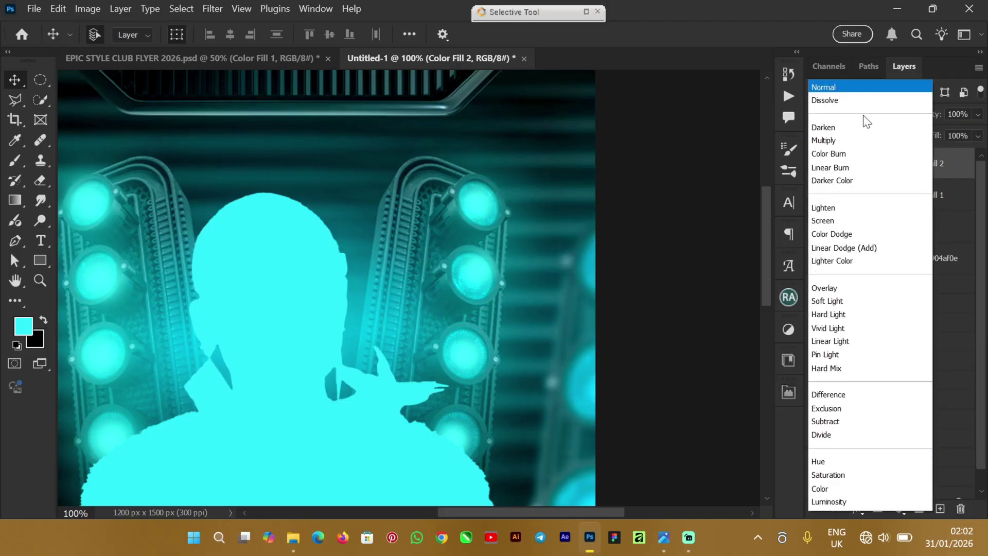
click(839, 301)
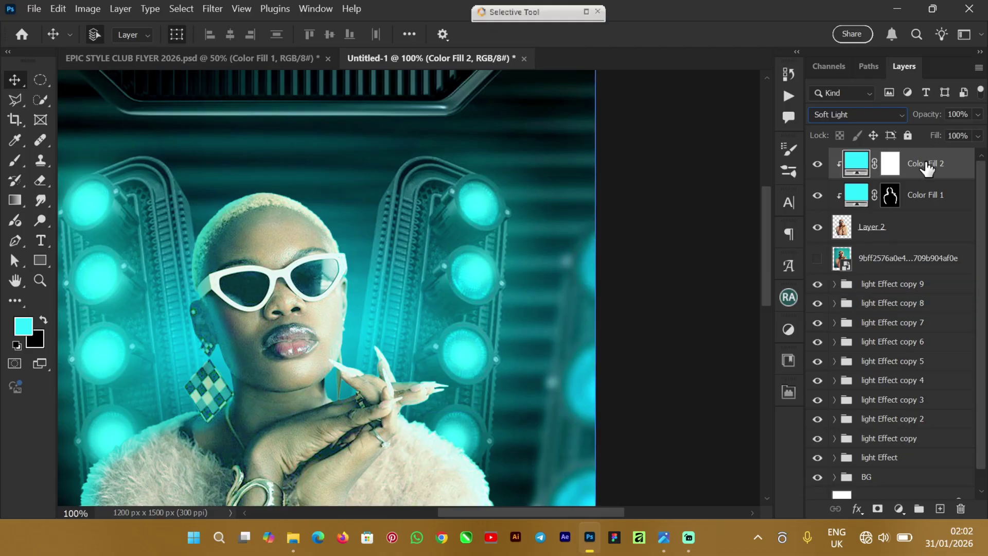
click(889, 166)
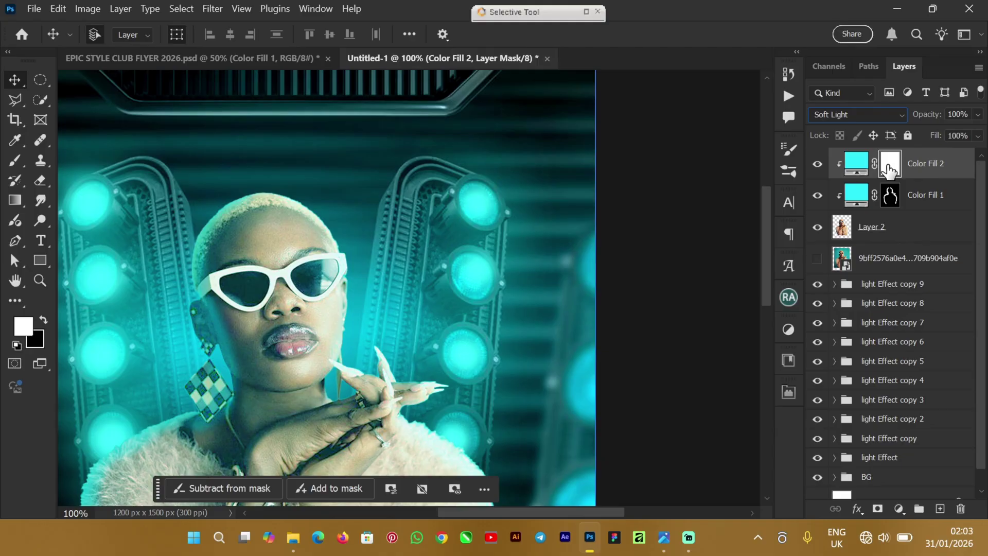
Step: Invert Color Fill 2's mask to black and split Blend If's Underlying shadows slider to 0/130
key(ctrl+i)
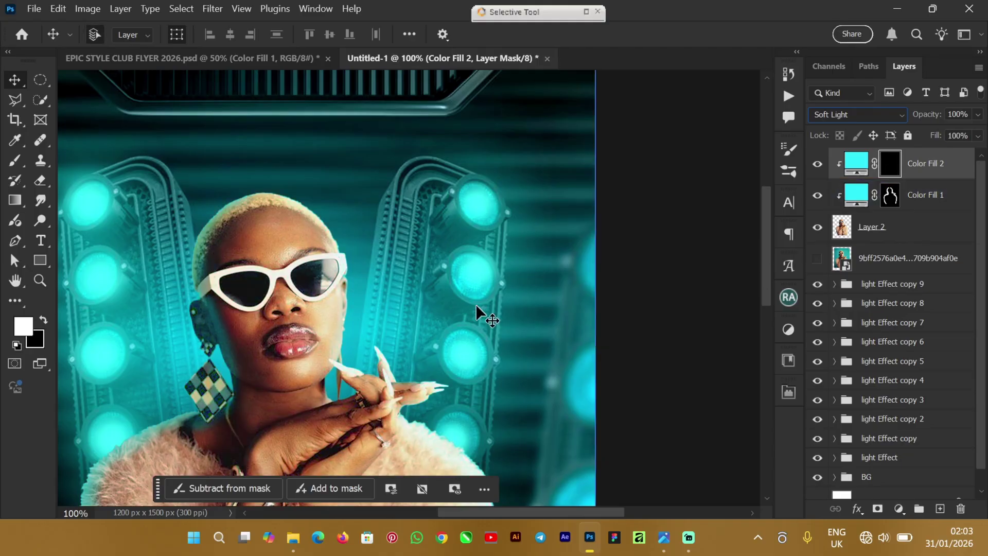
right_click(957, 169)
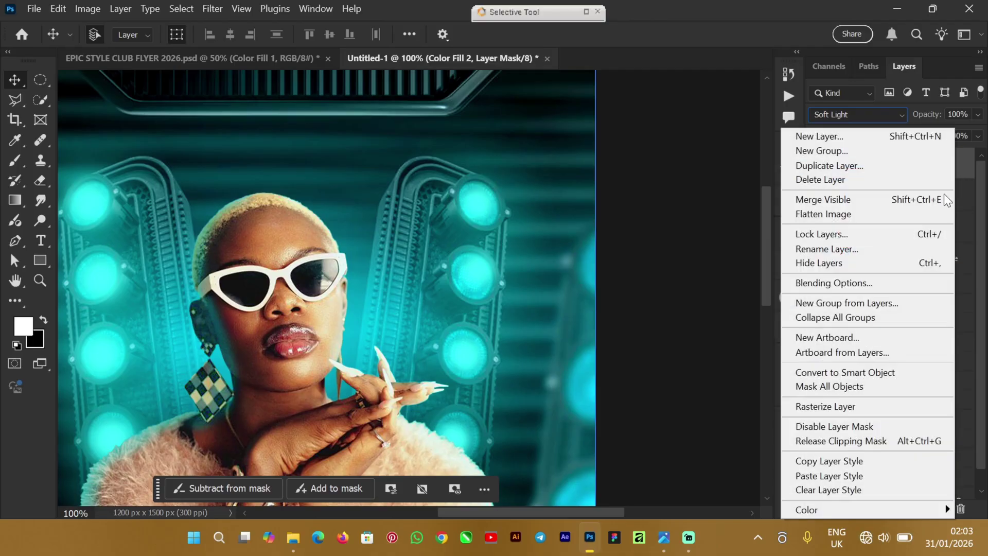
click(854, 283)
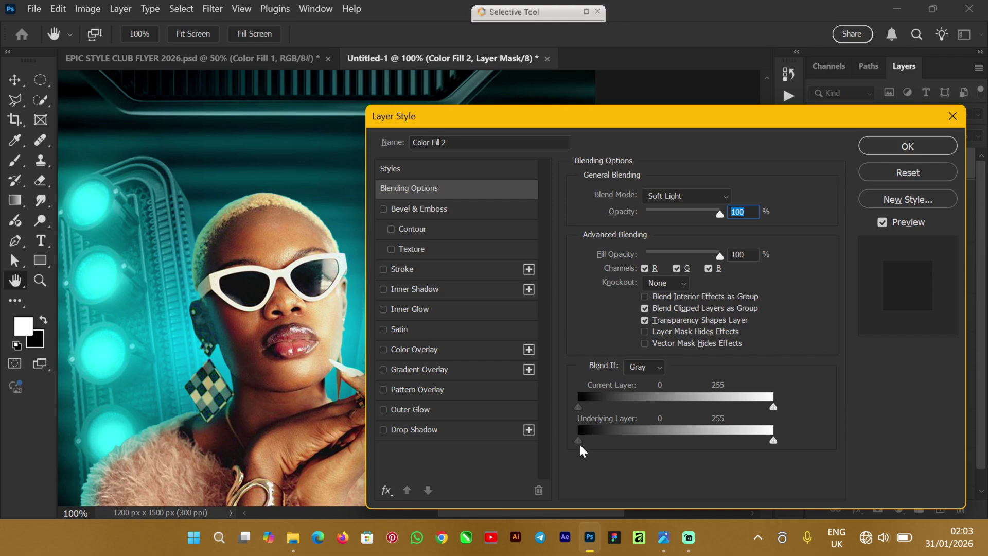
drag(579, 440, 601, 440)
click(889, 153)
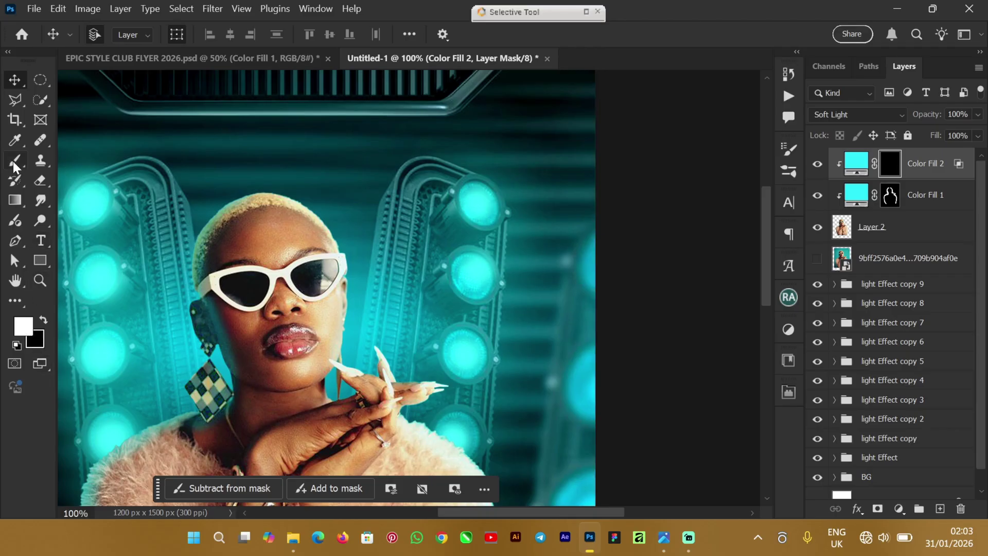
mouse_move(14, 162)
mouse_down()
mouse_move(116, 150)
mouse_move(82, 158)
mouse_up()
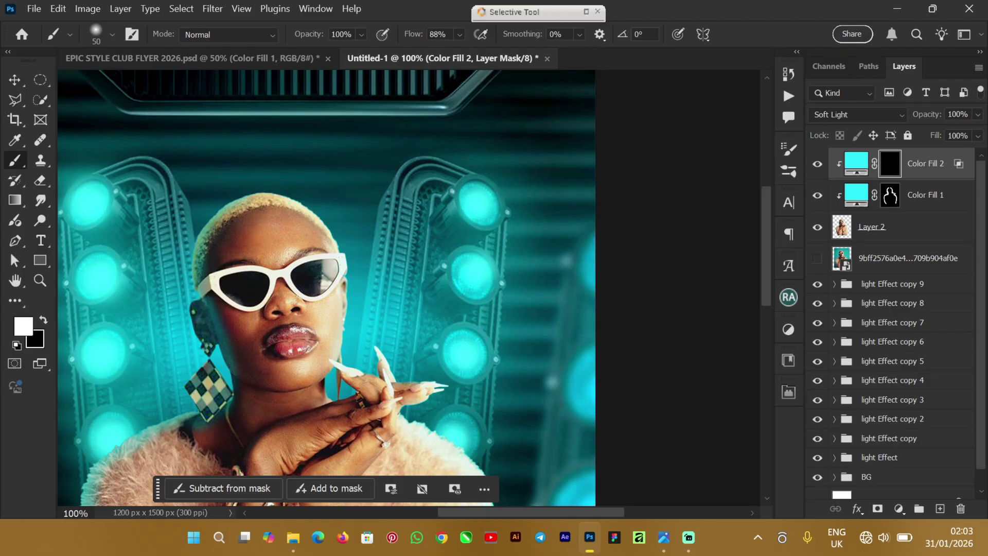
Step: Raise the brush Flow to 100% in the options bar
click(460, 34)
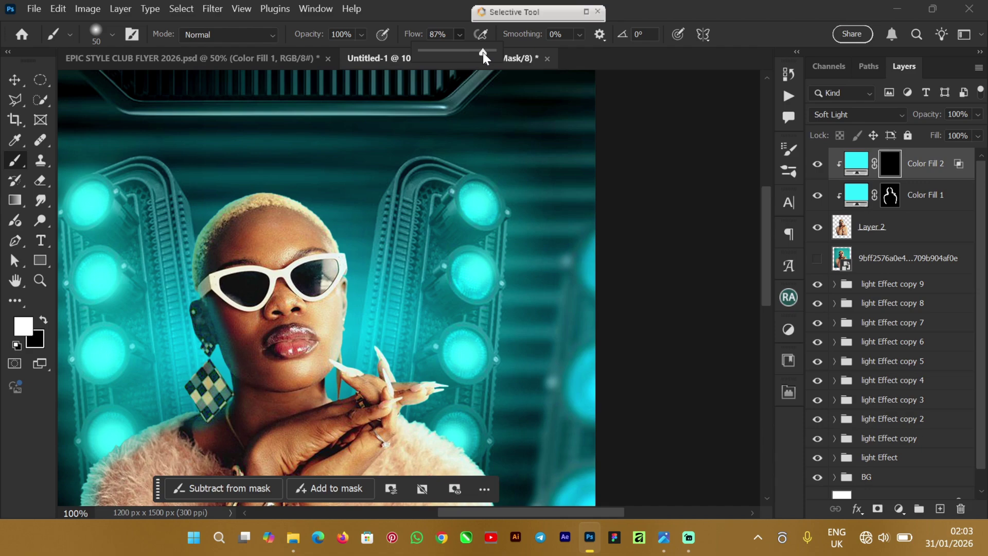
drag(483, 51, 515, 55)
click(185, 273)
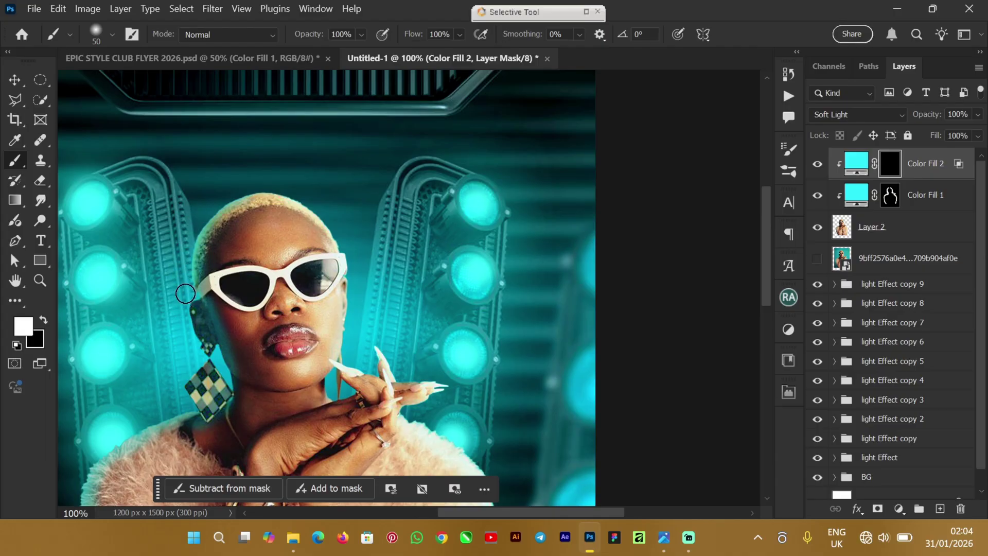
Step: Paint white on Color Fill 2's mask over the earring, then set black and select Color Fill 1's mask
drag(184, 295, 188, 314)
drag(198, 356, 196, 382)
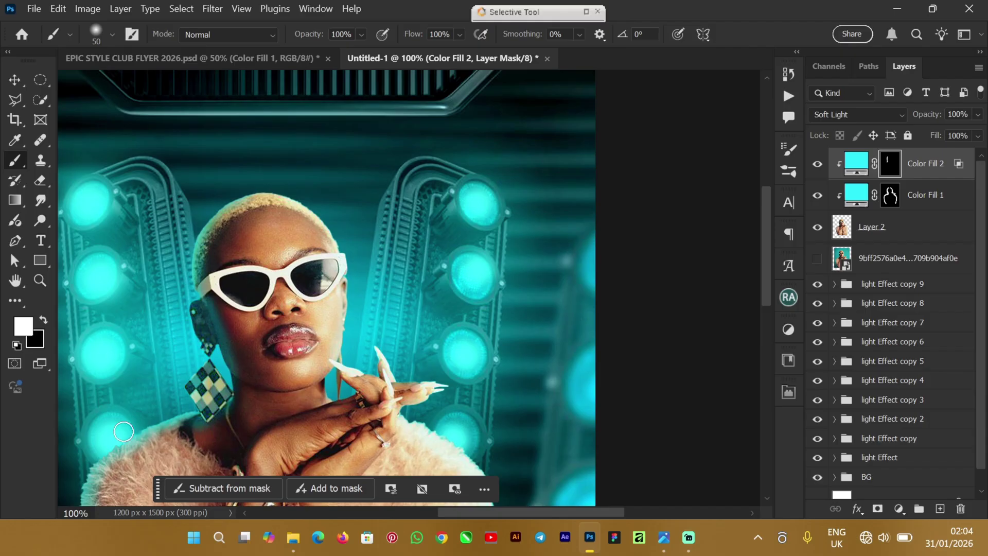
drag(439, 512, 408, 512)
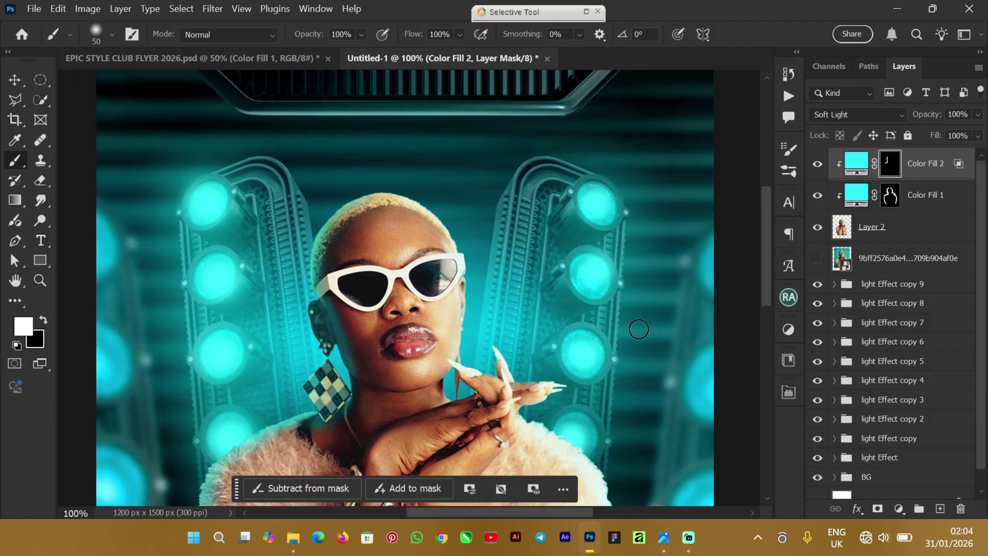
drag(764, 220, 764, 264)
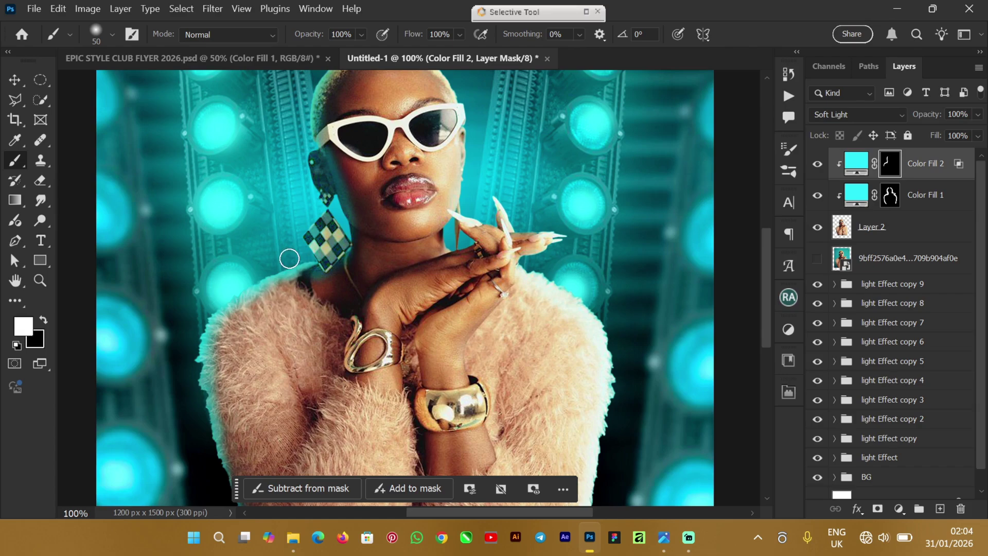
click(43, 319)
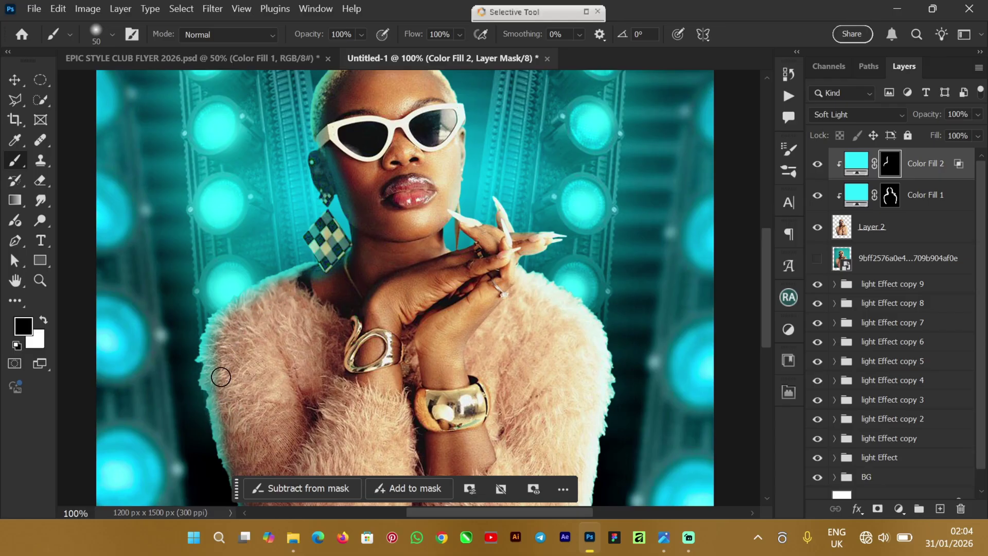
click(892, 194)
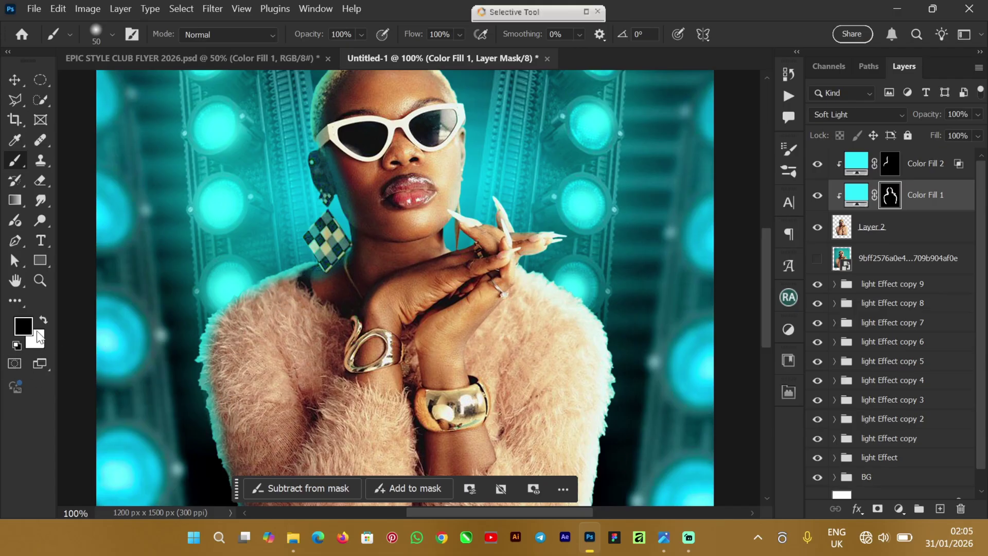
Step: With white, paint Color Fill 2's mask along the neck beside the earring
key(x)
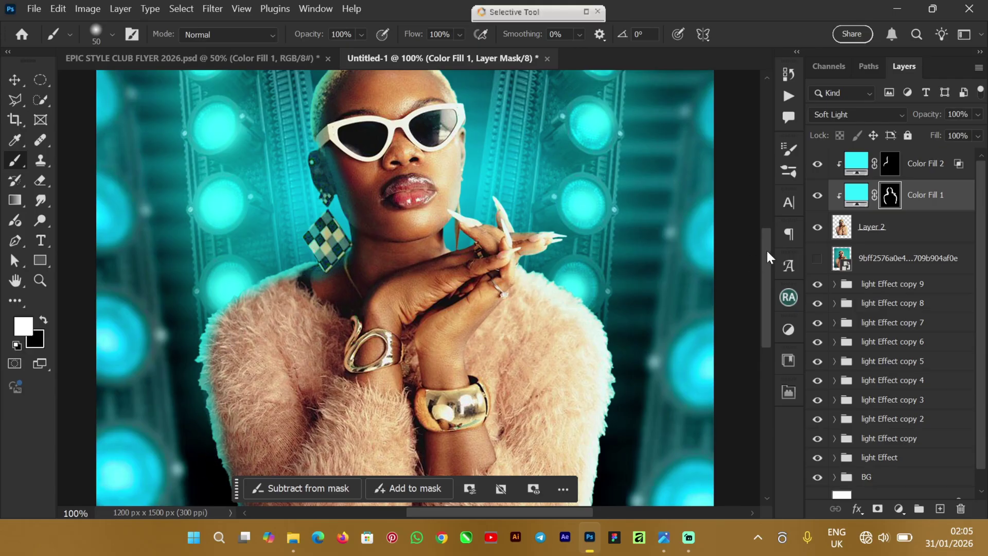
drag(766, 249, 767, 287)
click(888, 164)
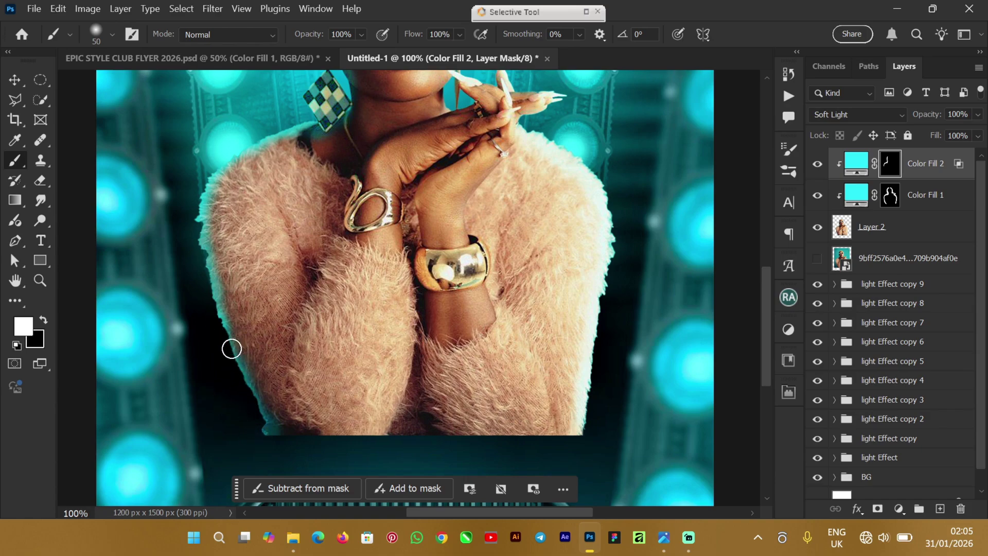
drag(766, 312, 766, 235)
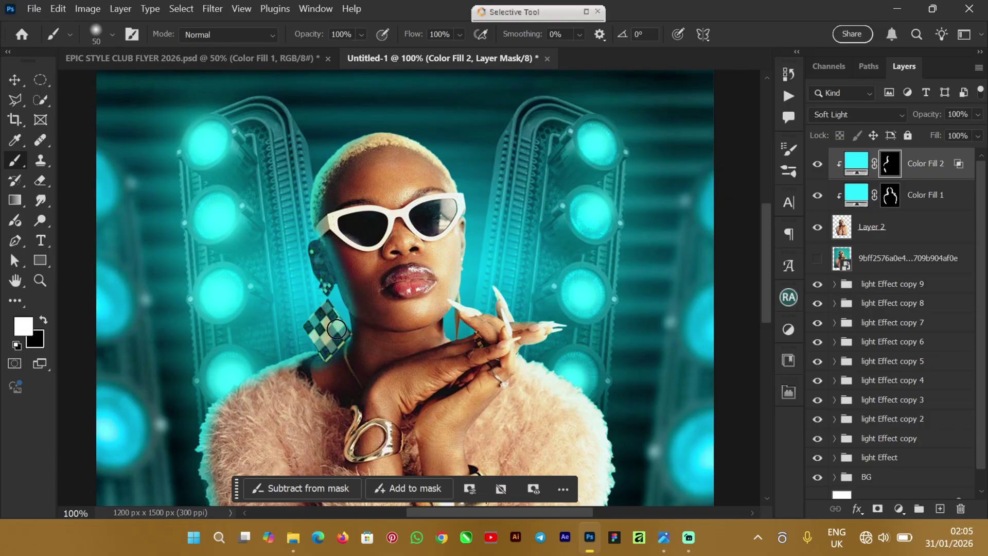
drag(346, 324, 333, 358)
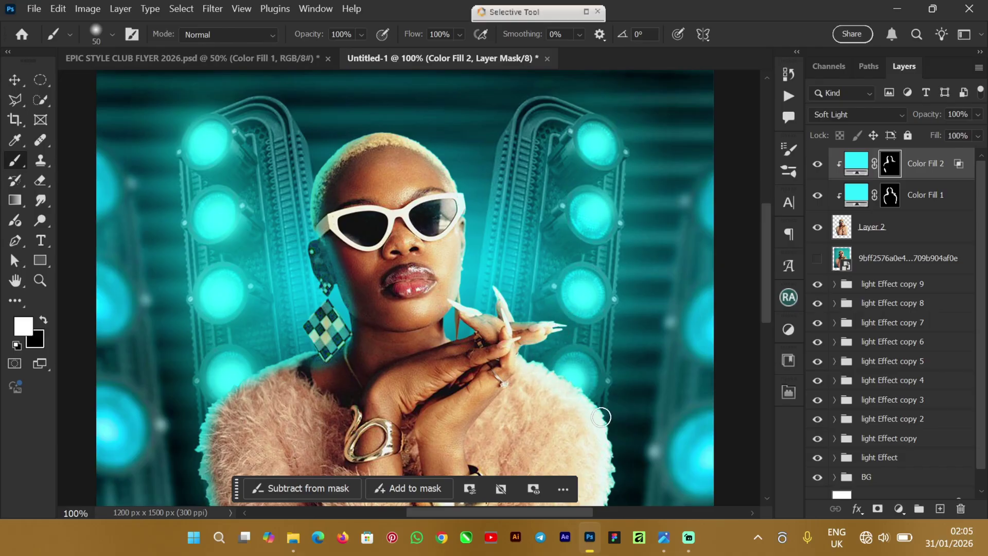
drag(767, 257, 767, 335)
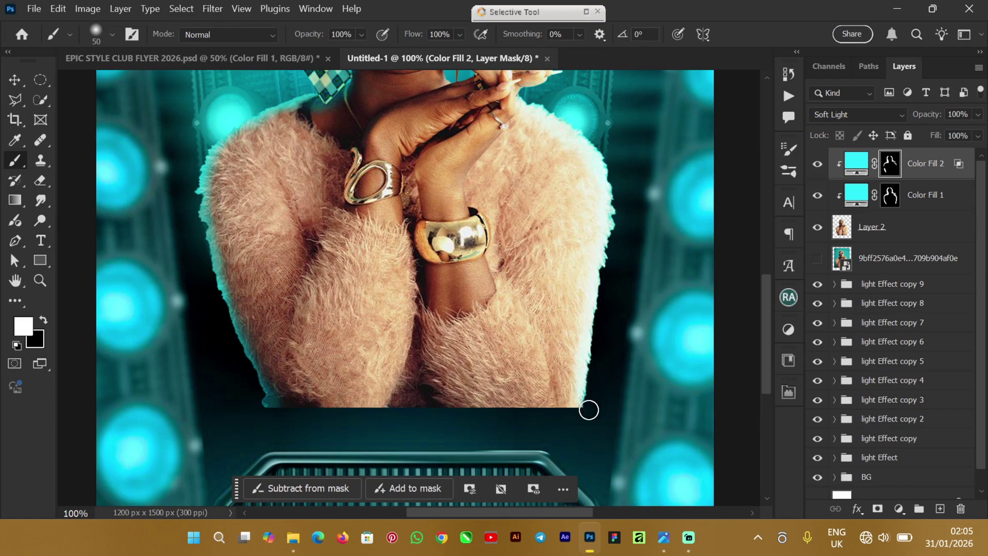
Step: Zoom out to the whole flyer and add a new empty layer above the fills
key(v)
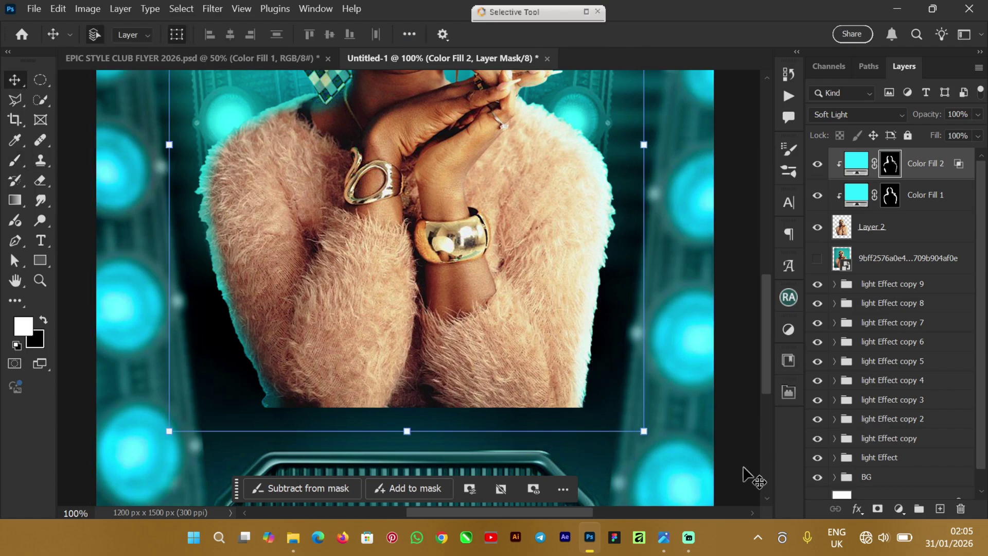
key(ctrl+minus)
key(ctrl+minus)
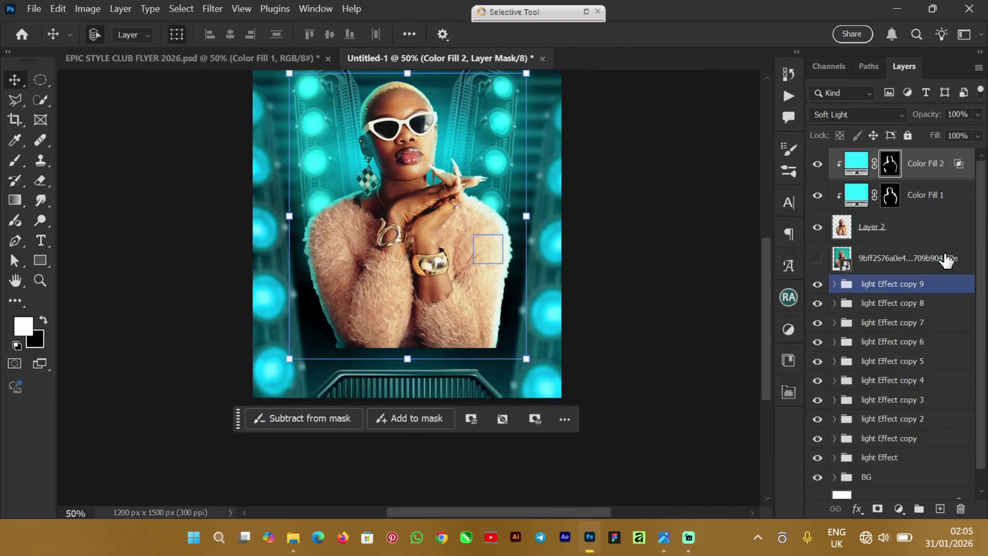
click(964, 478)
ctrl+click(964, 477)
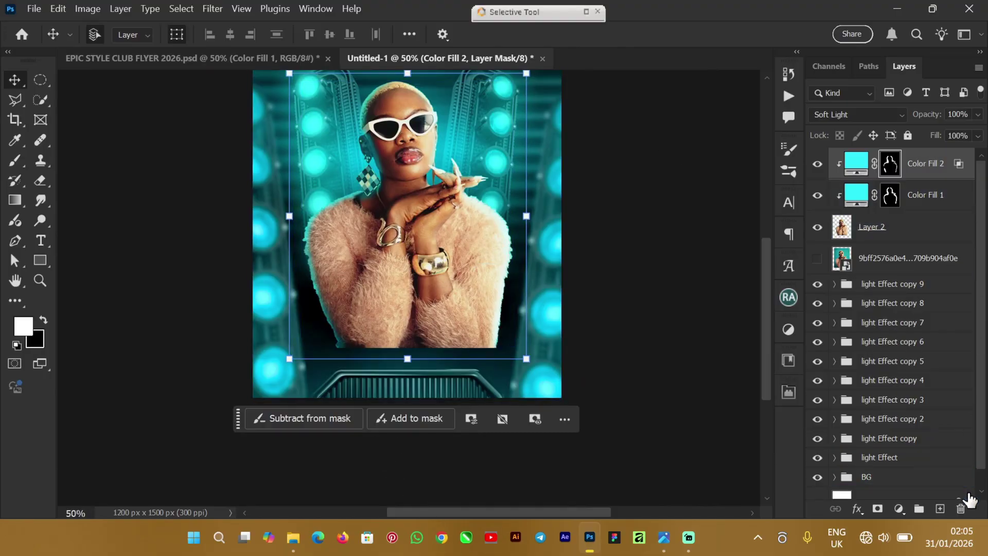
click(44, 322)
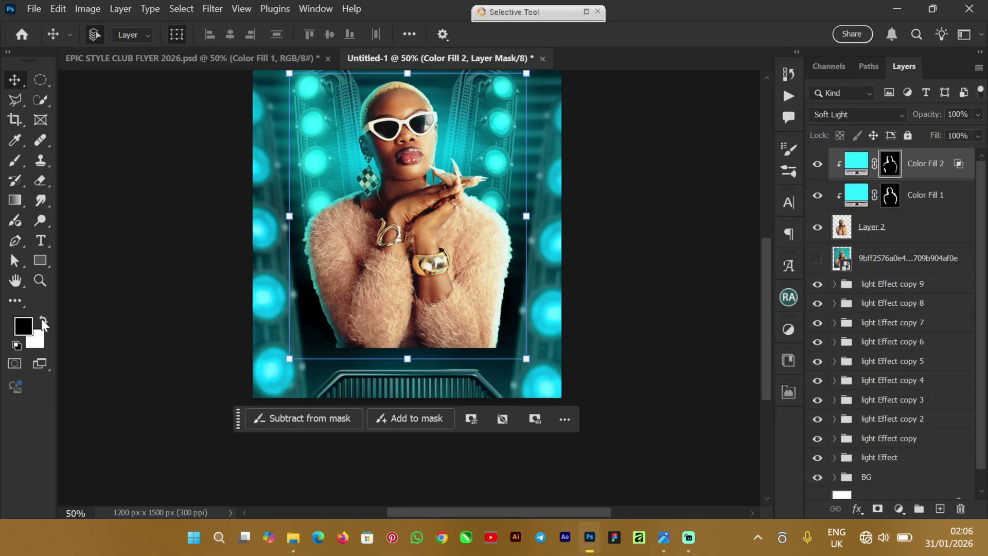
click(963, 478)
ctrl+click(963, 478)
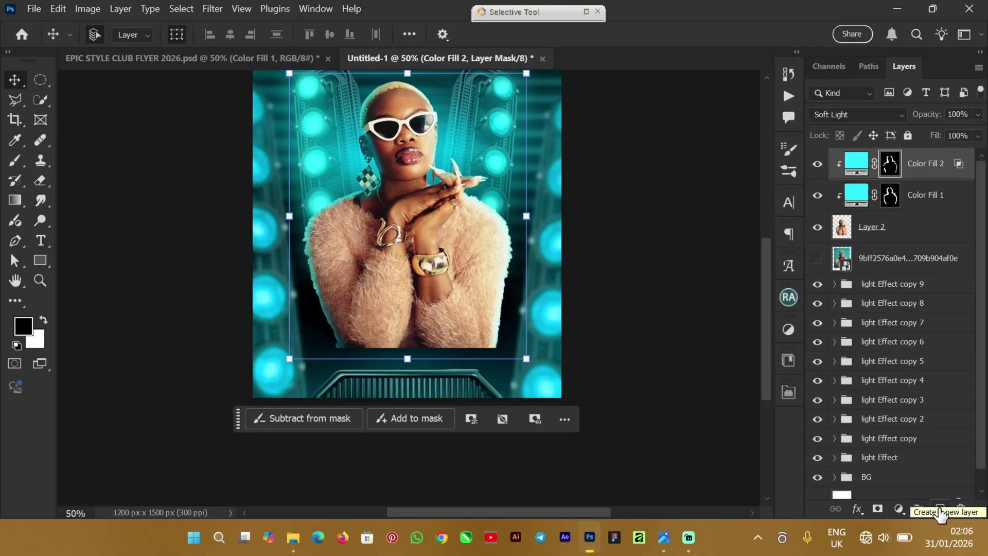
click(941, 510)
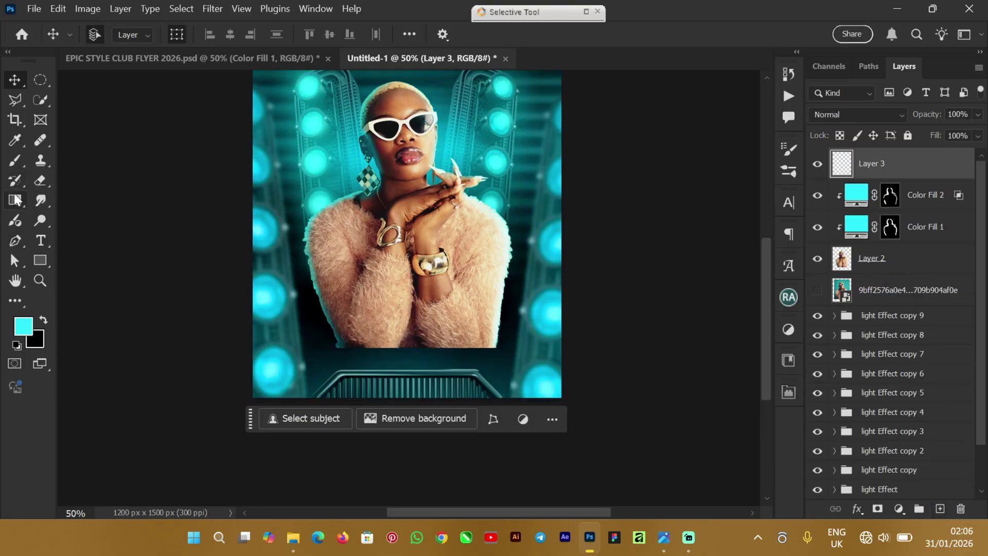
Step: Set the Gradient tool to the Basics foreground-to-transparent preset with black as foreground
click(15, 200)
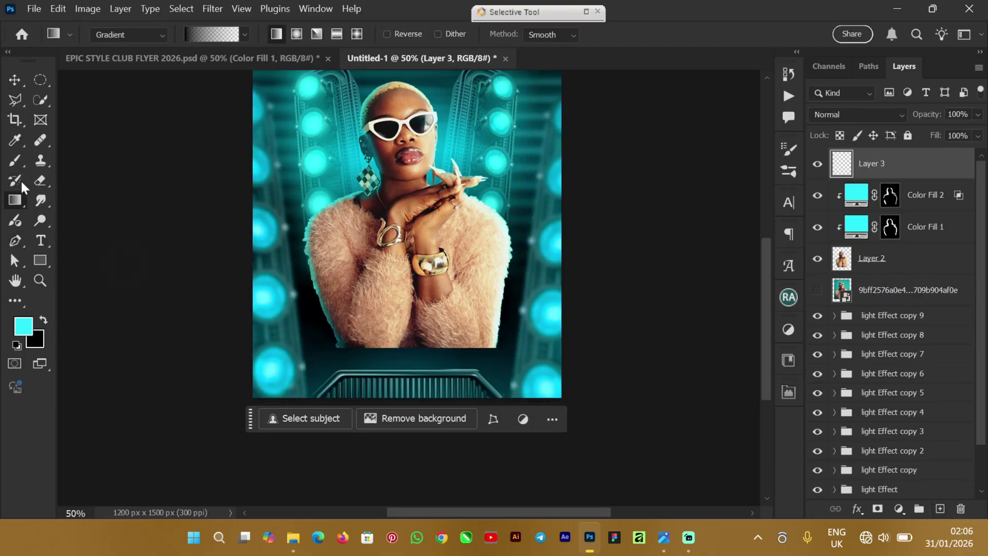
click(244, 34)
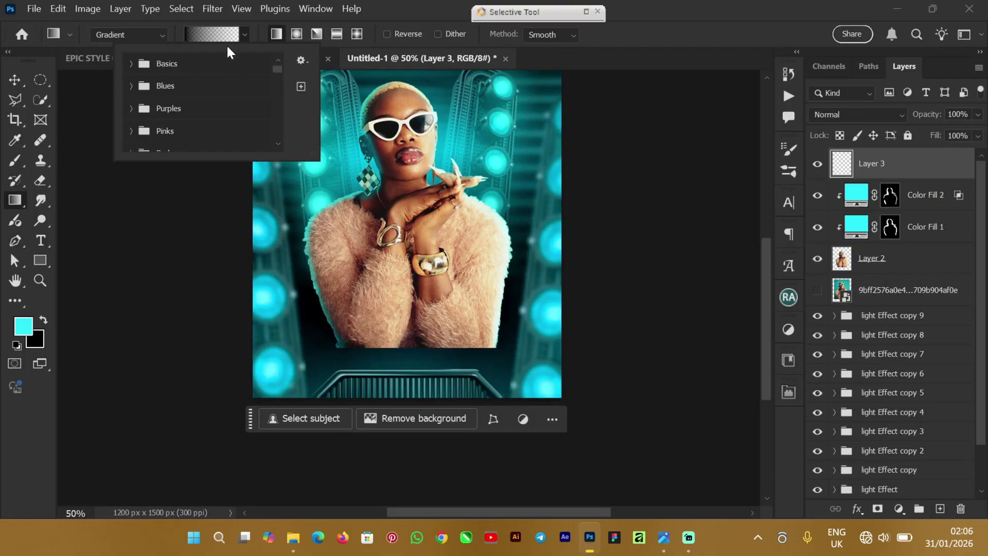
click(132, 64)
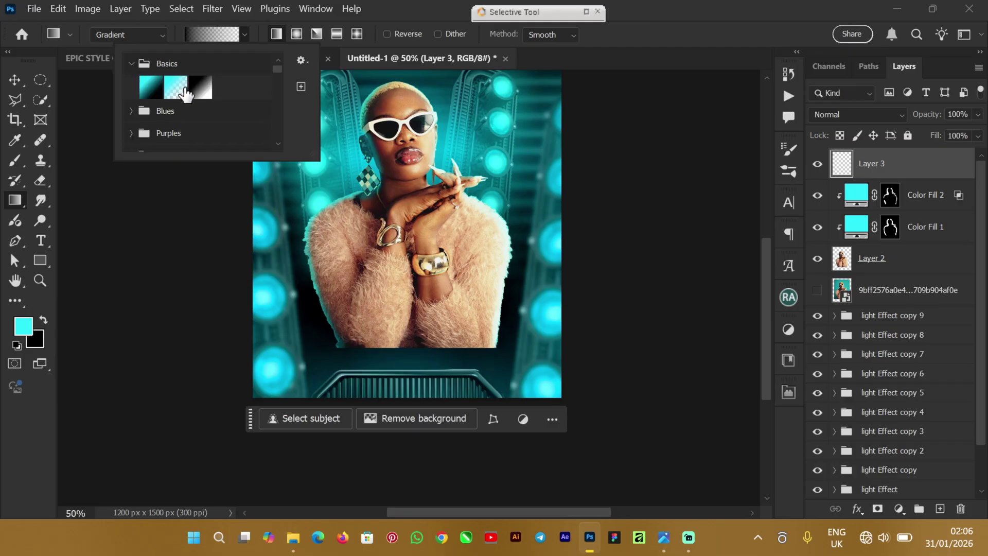
click(394, 7)
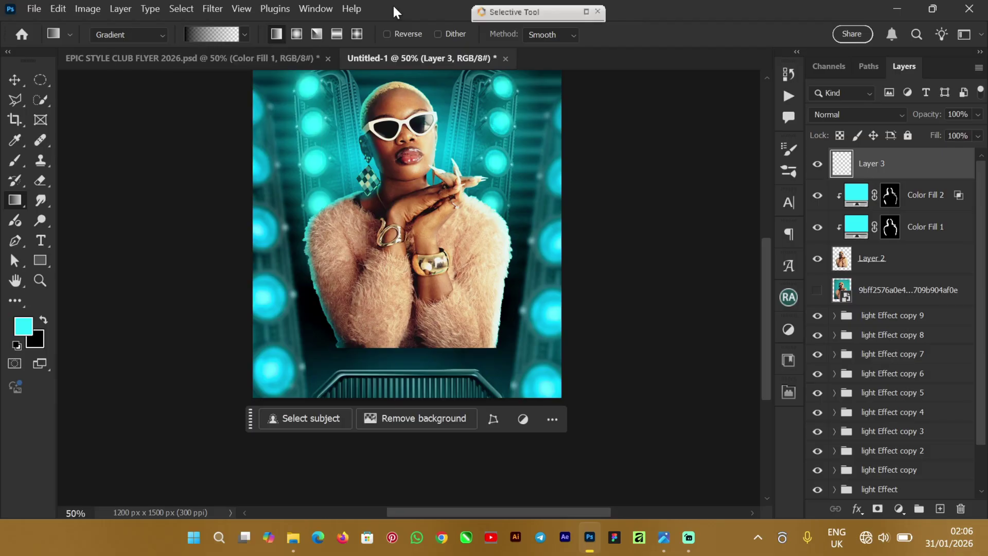
click(43, 321)
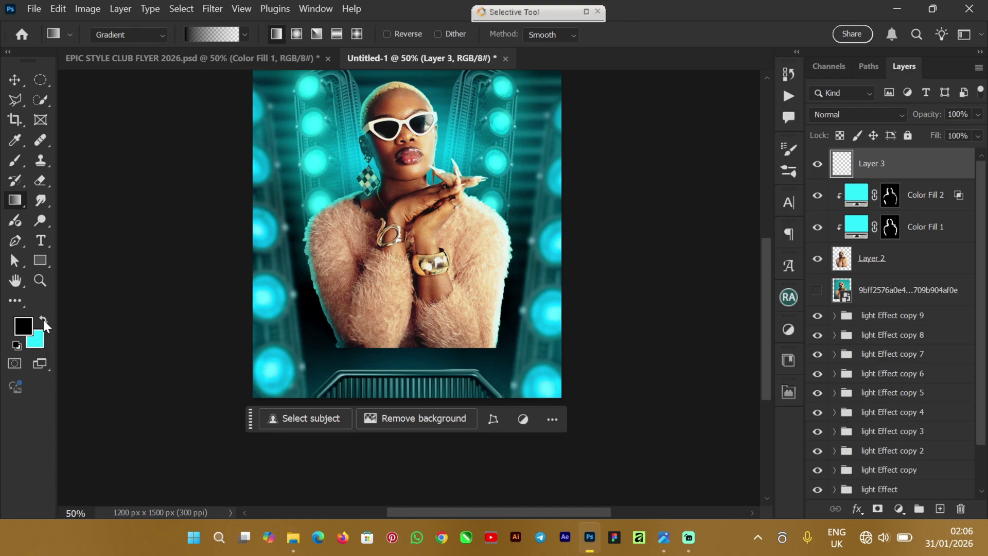
click(244, 35)
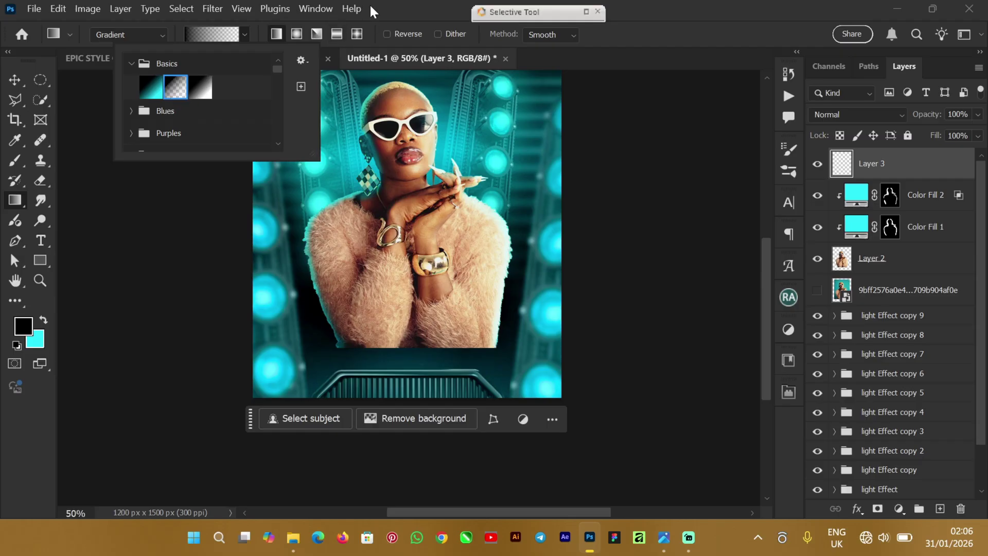
click(386, 9)
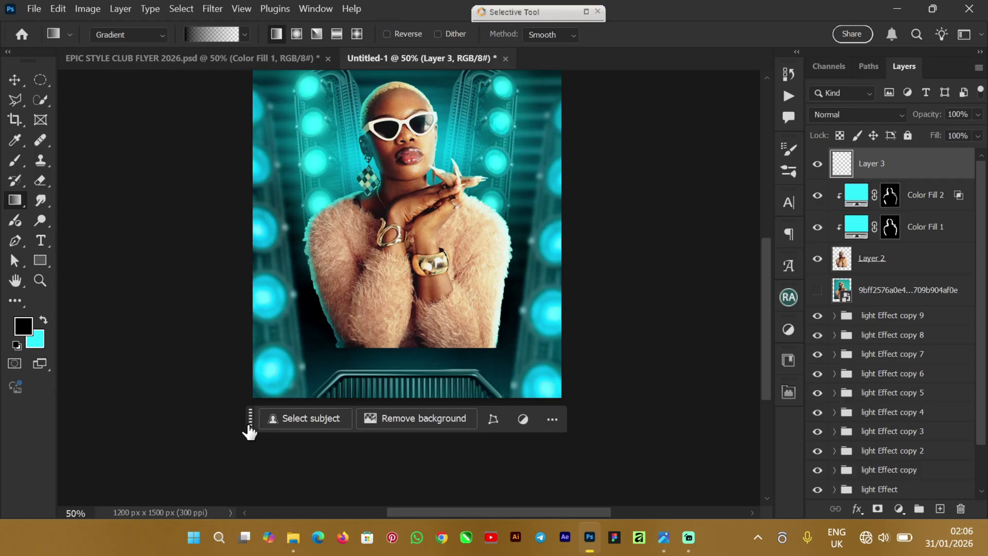
Step: Delete the extra layer and apply a 90% gradient up Color Fill 2's mask from the bottom
drag(249, 427, 256, 498)
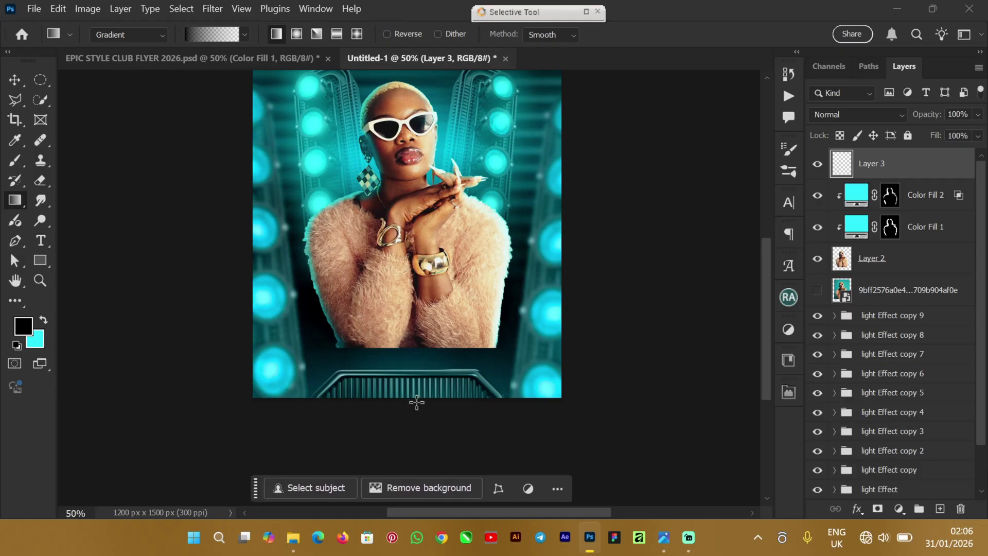
drag(414, 413, 411, 337)
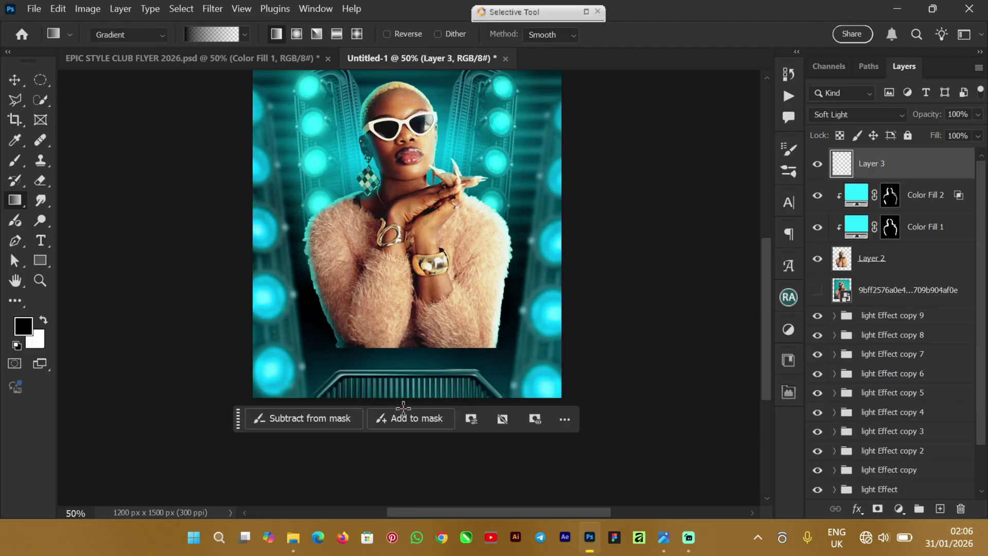
key(Delete)
drag(238, 427, 244, 499)
drag(408, 428, 404, 247)
key(9)
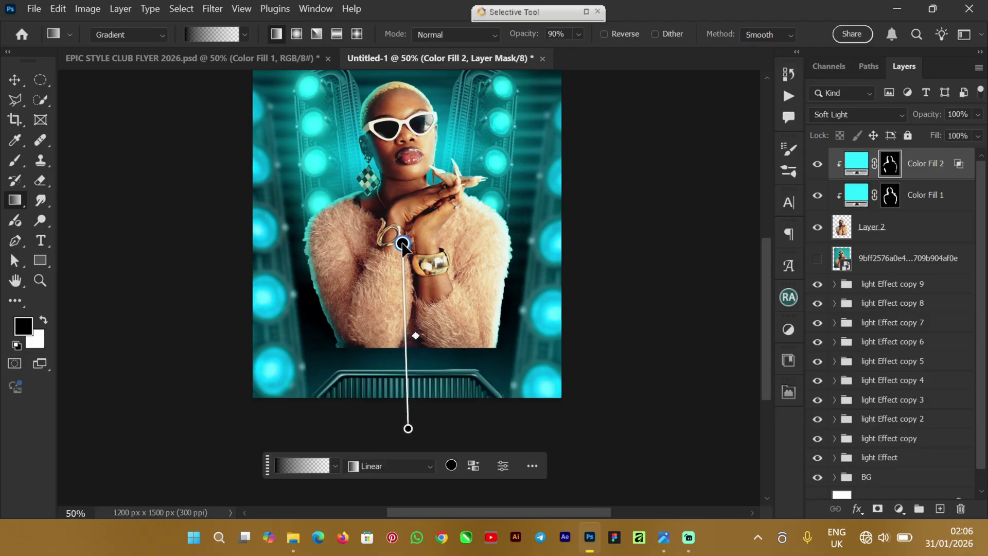
drag(409, 431, 406, 394)
key(0)
key(9)
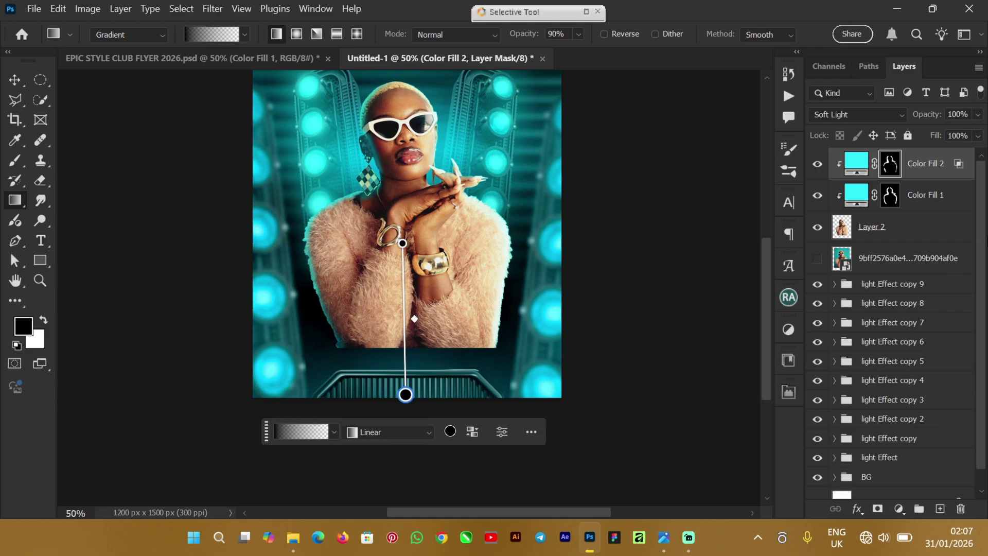
key(Return)
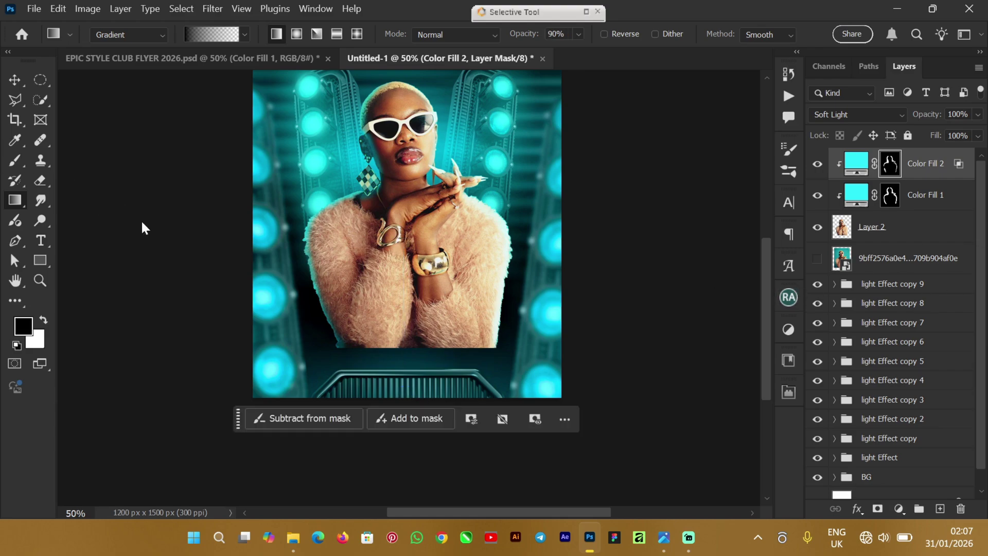
Step: Add a new layer and drag a black gradient from the image bottom up to the coat hem
click(941, 509)
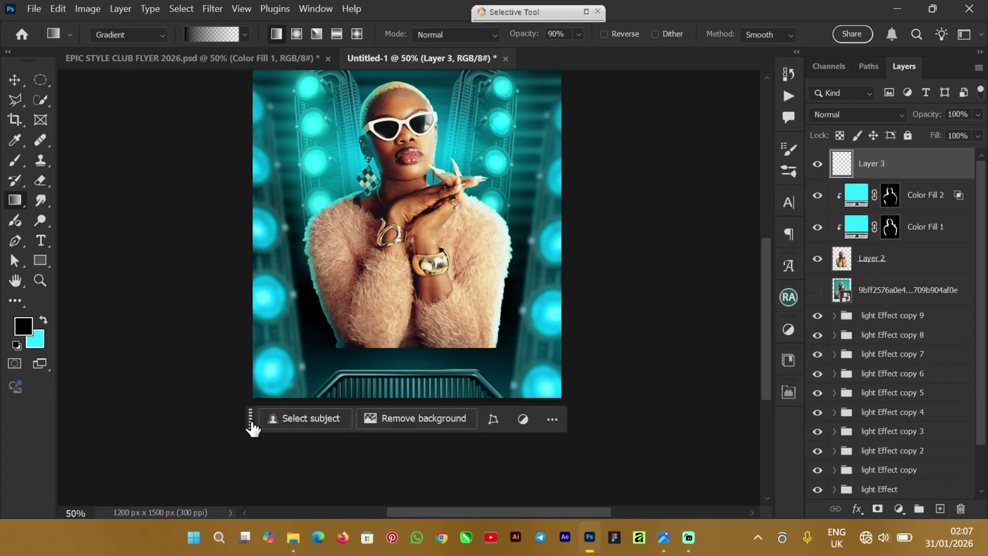
drag(251, 419, 255, 494)
drag(406, 395, 403, 243)
drag(410, 428, 415, 194)
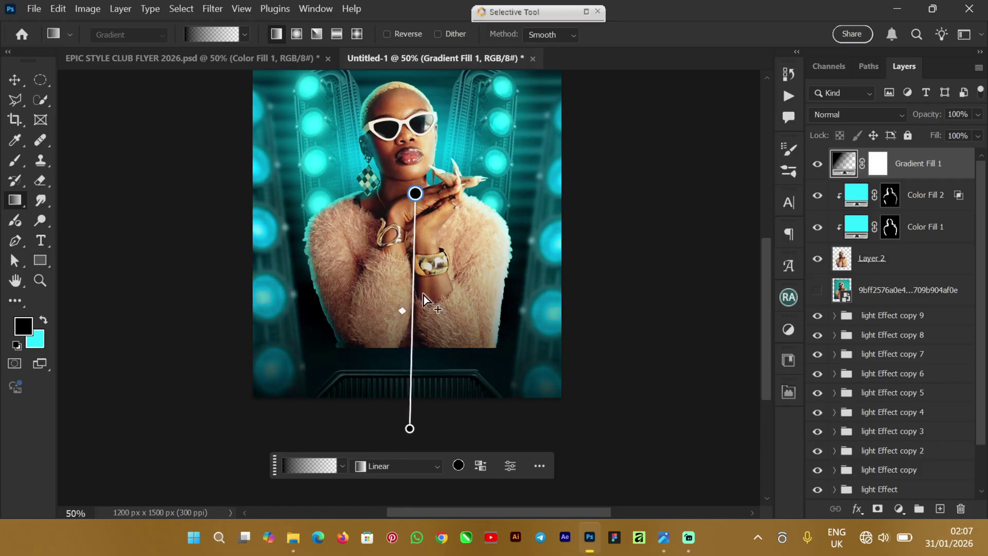
drag(410, 429, 417, 407)
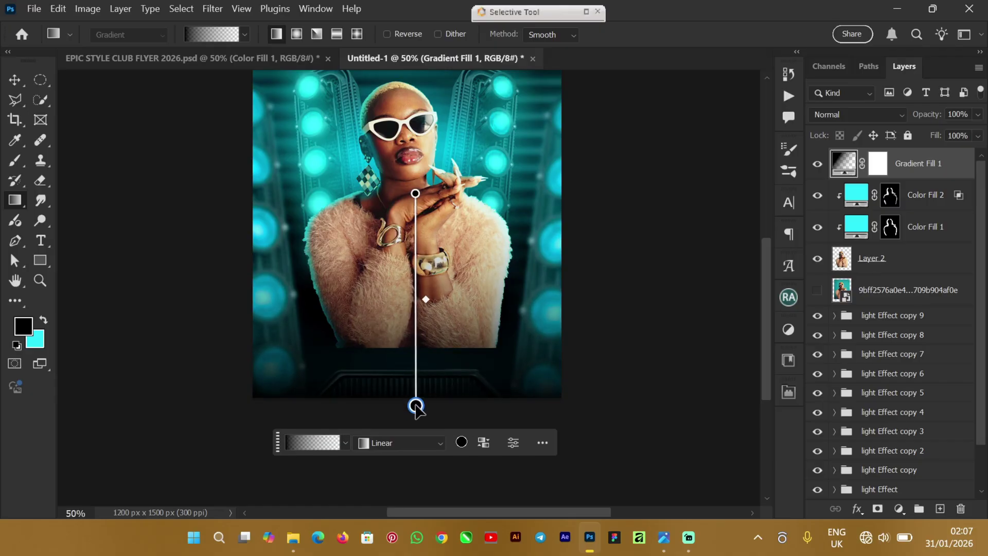
right_click(14, 79)
click(54, 80)
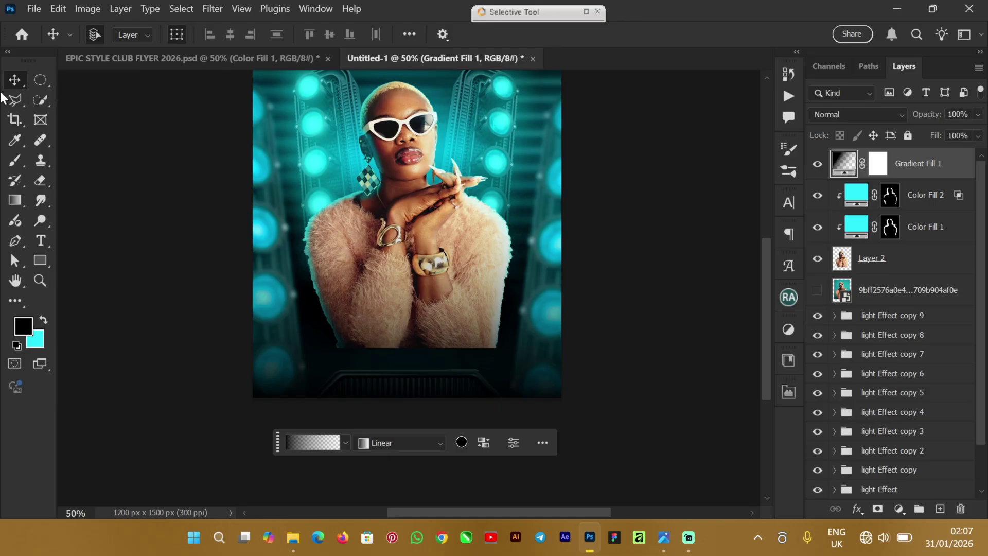
Step: Reposition Gradient Fill 1 (Linear, 90.14°, 69% scale) so the dark band covers the lower coat
double_click(844, 164)
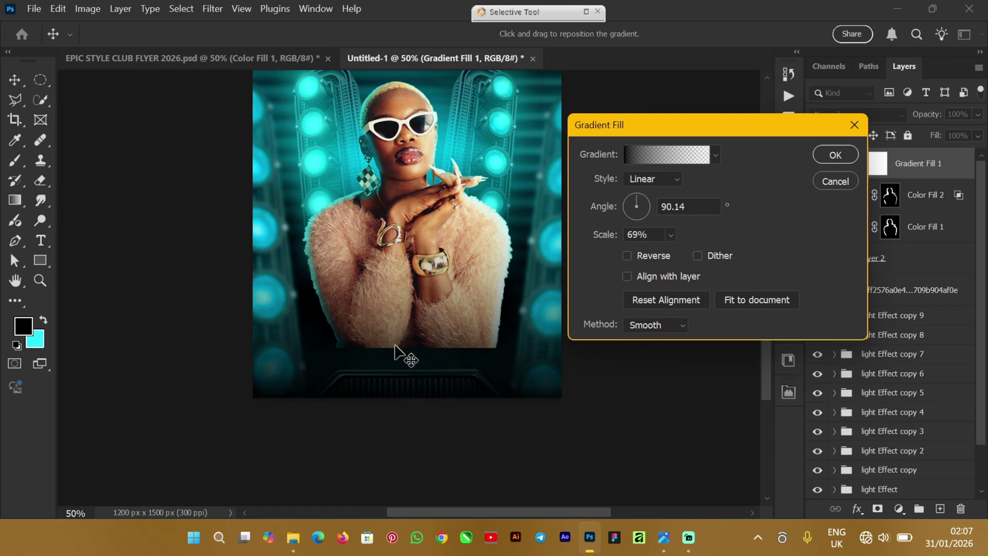
drag(405, 366, 394, 286)
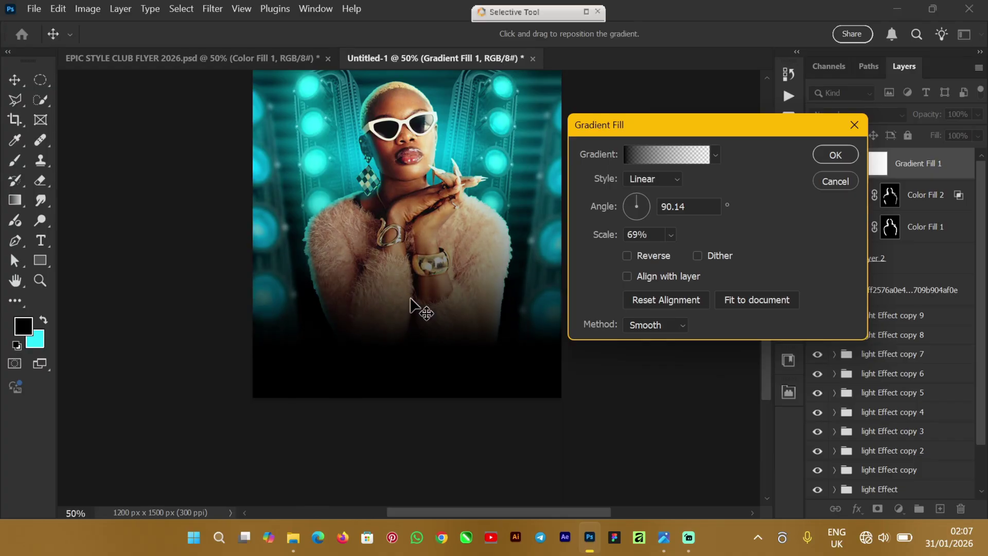
drag(400, 312, 400, 304)
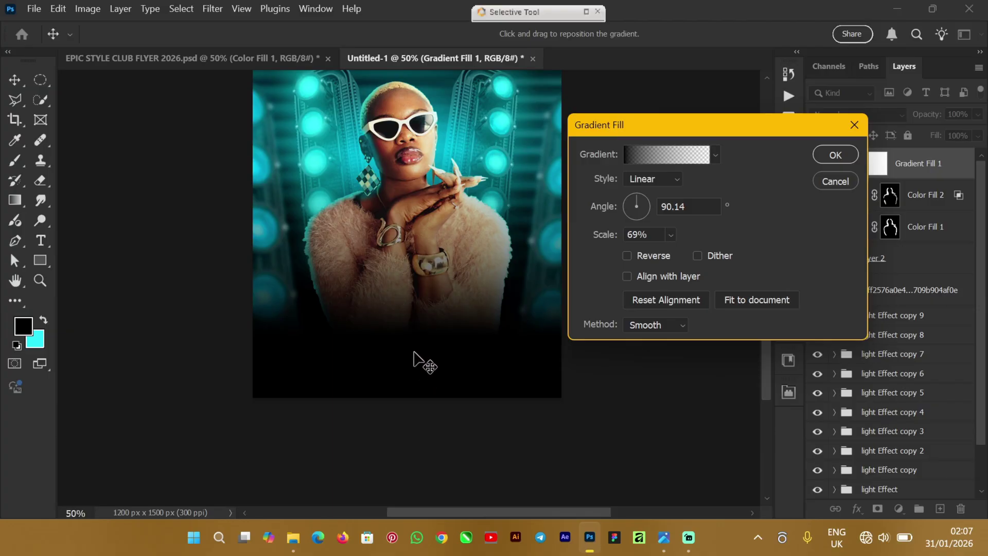
drag(406, 342, 404, 367)
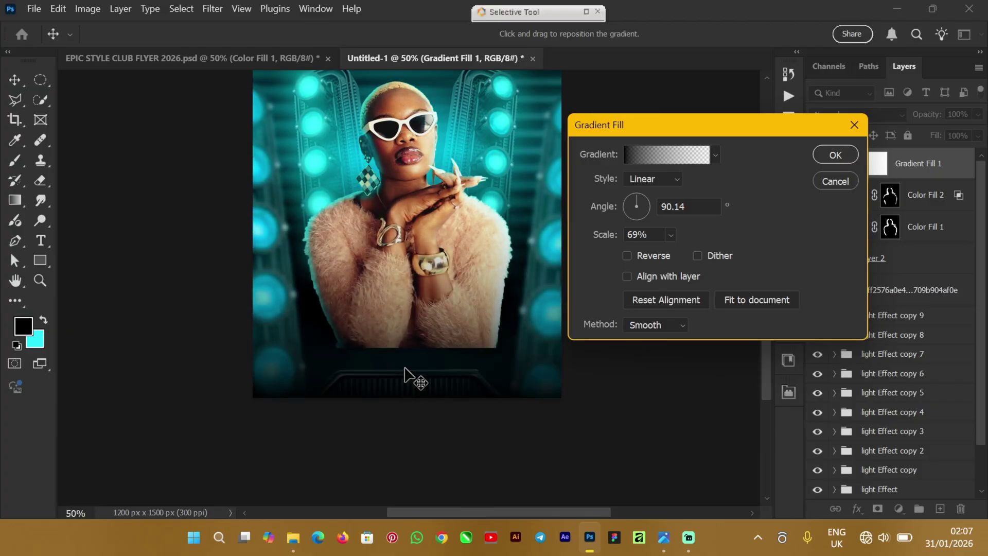
drag(406, 252, 393, 188)
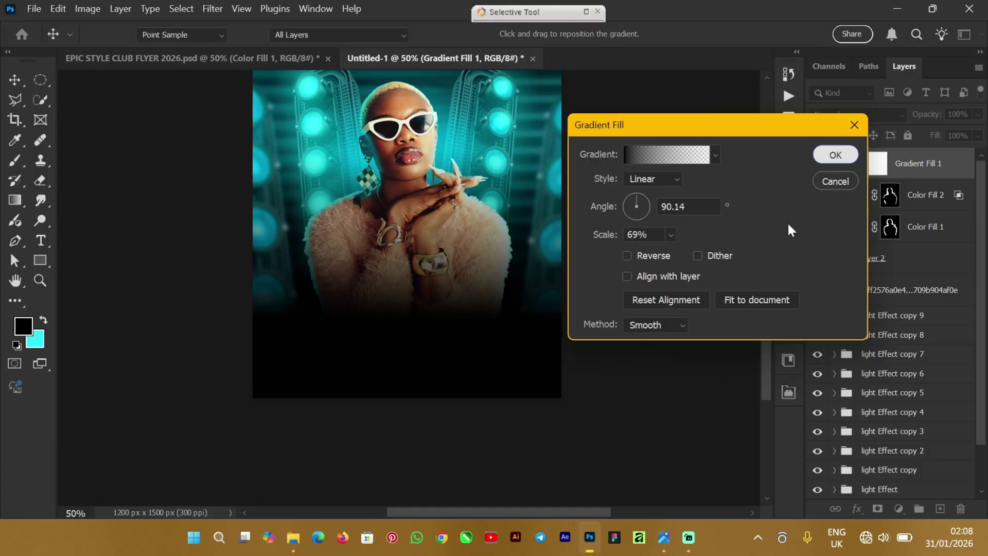
key(Return)
drag(764, 321, 773, 301)
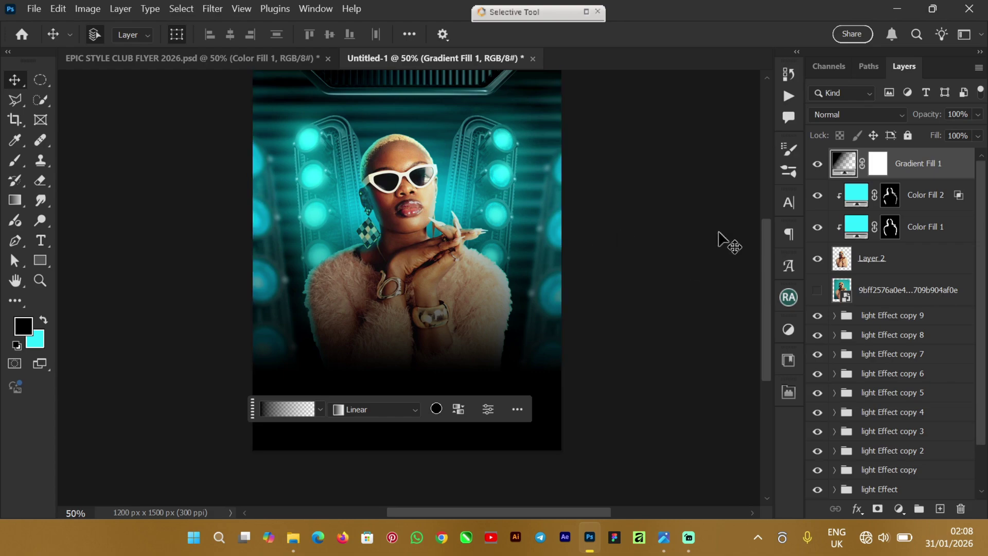
Step: Switch to EPIC STYLE CLUB FLYER 2026.psd and select its EPIC title text
drag(761, 253, 767, 230)
click(226, 58)
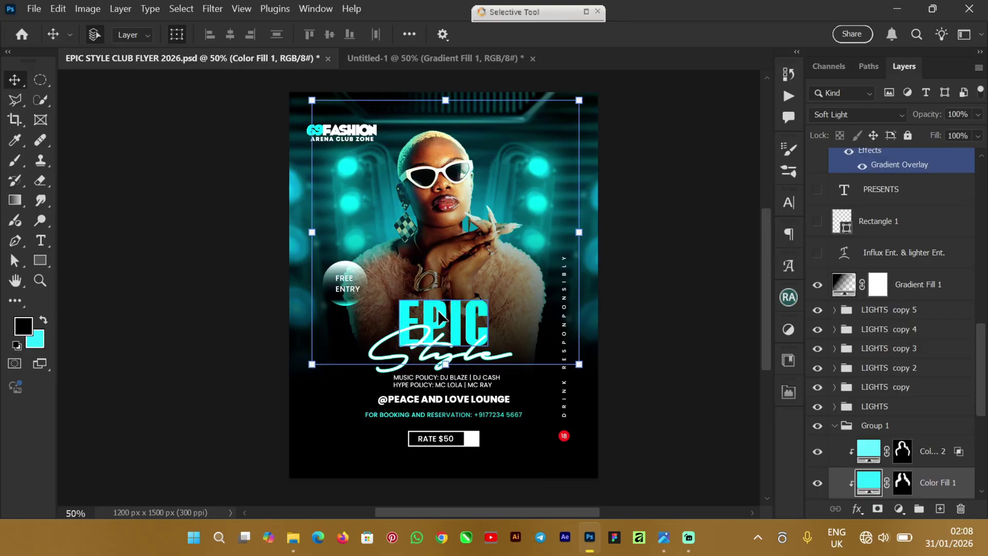
click(440, 317)
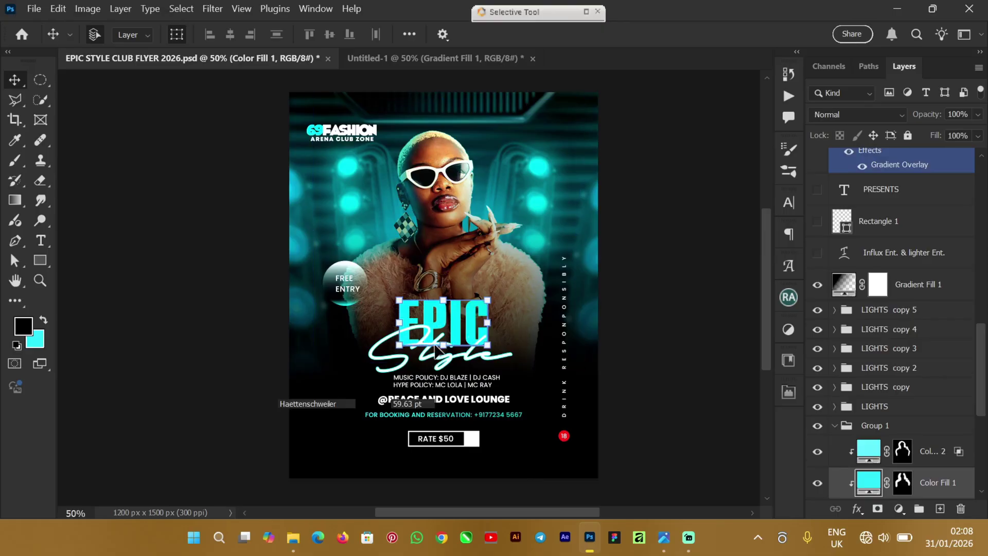
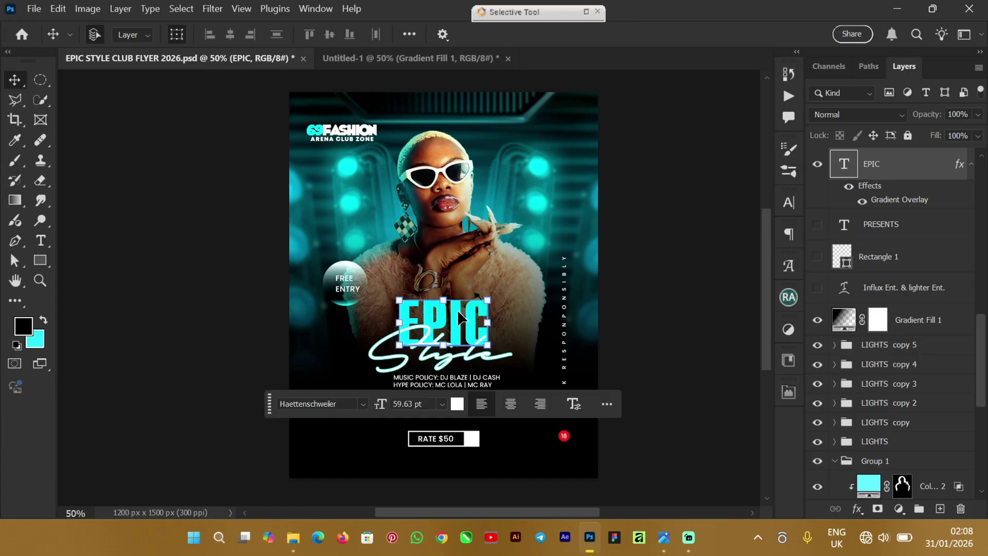
Step: Copy the EPIC title layer into Untitled-1 and hide the pasted copy
key(ctrl)
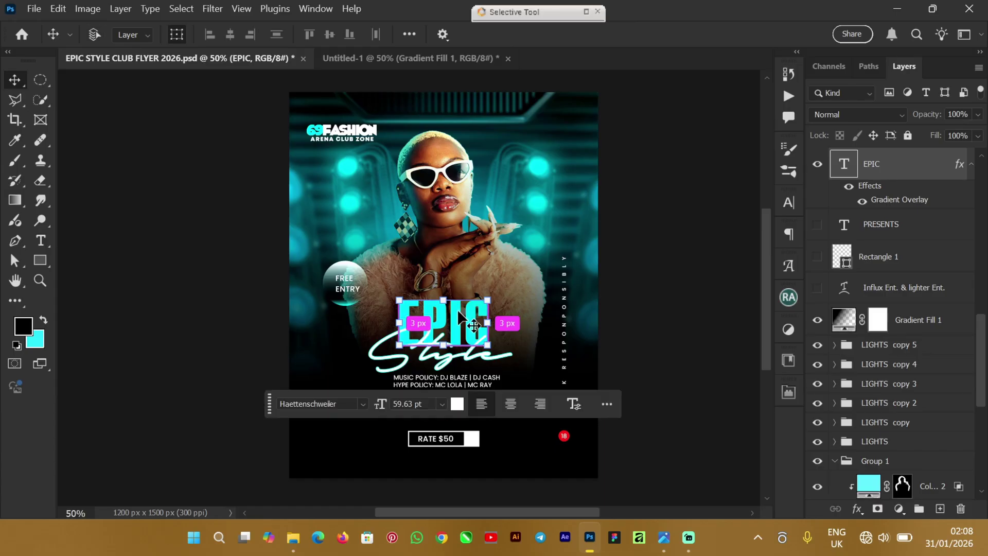
click(351, 60)
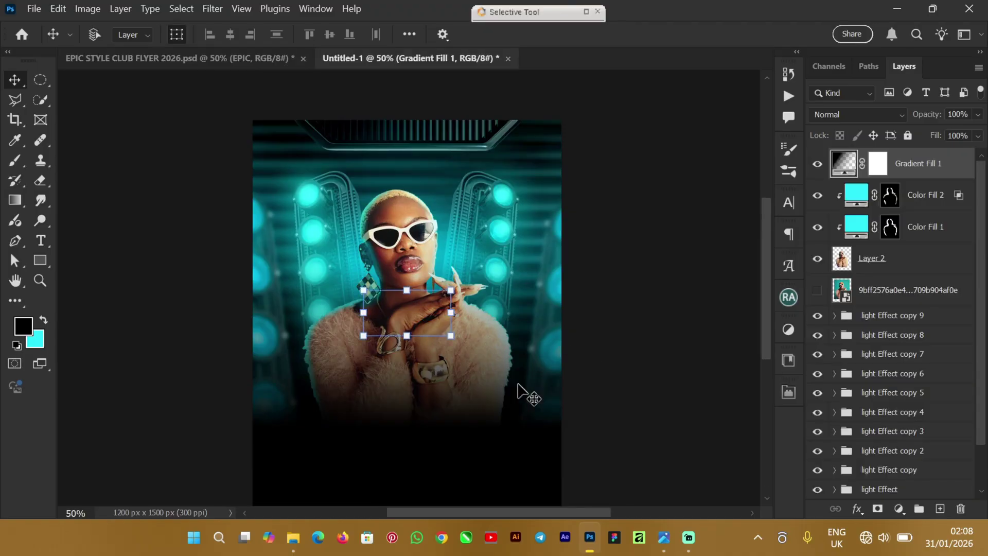
key(ctrl+v)
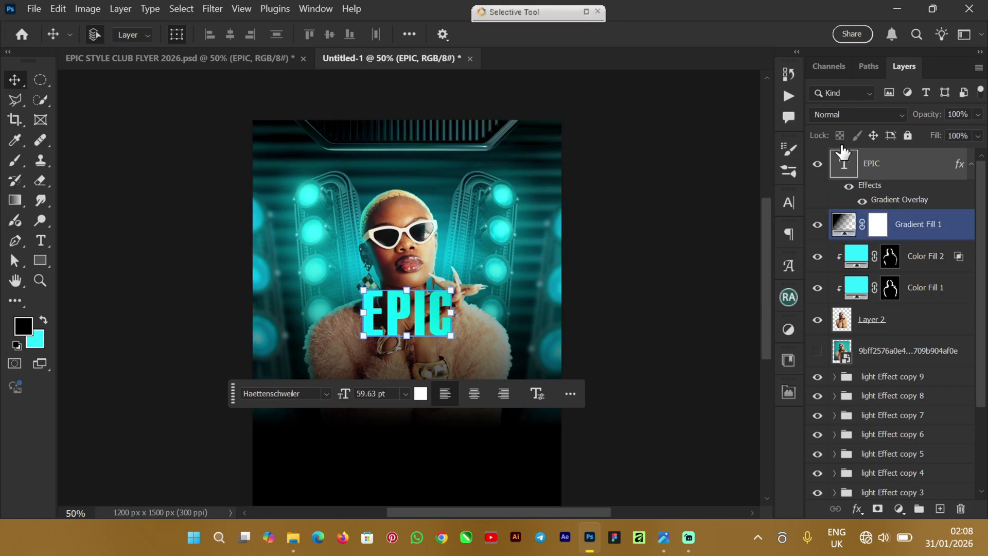
click(817, 164)
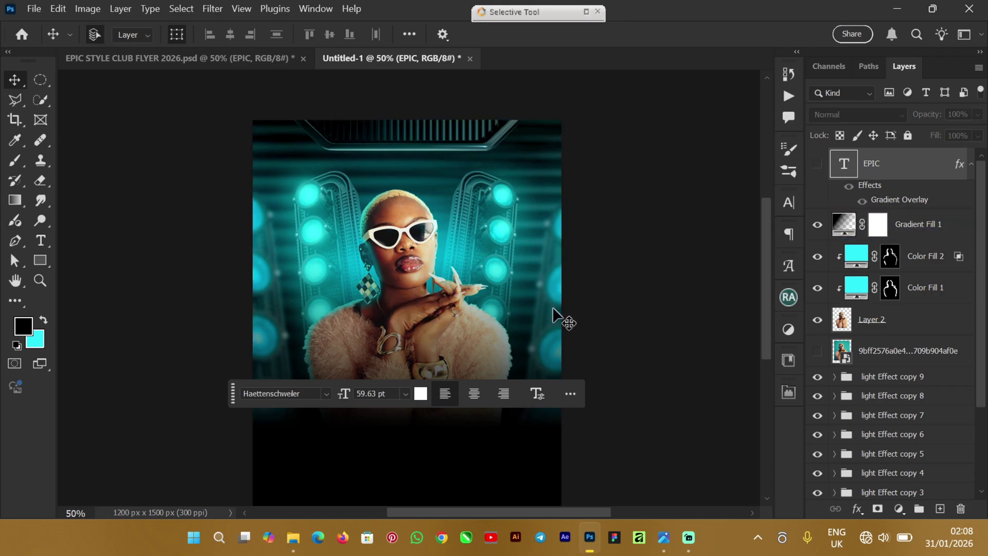
Step: Type a white 'EPIC' text layer in Haettenschweiler 18 pt below the portrait
click(95, 293)
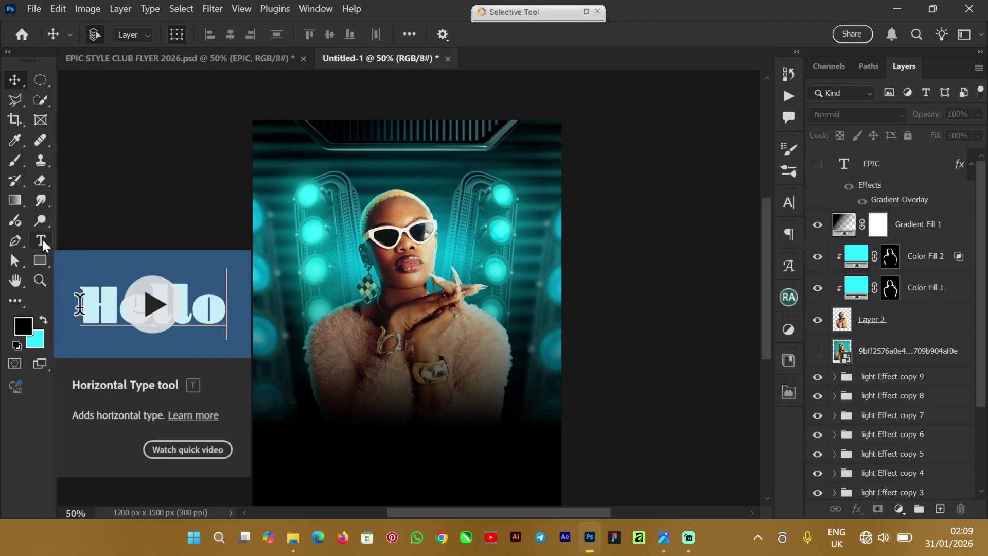
click(43, 239)
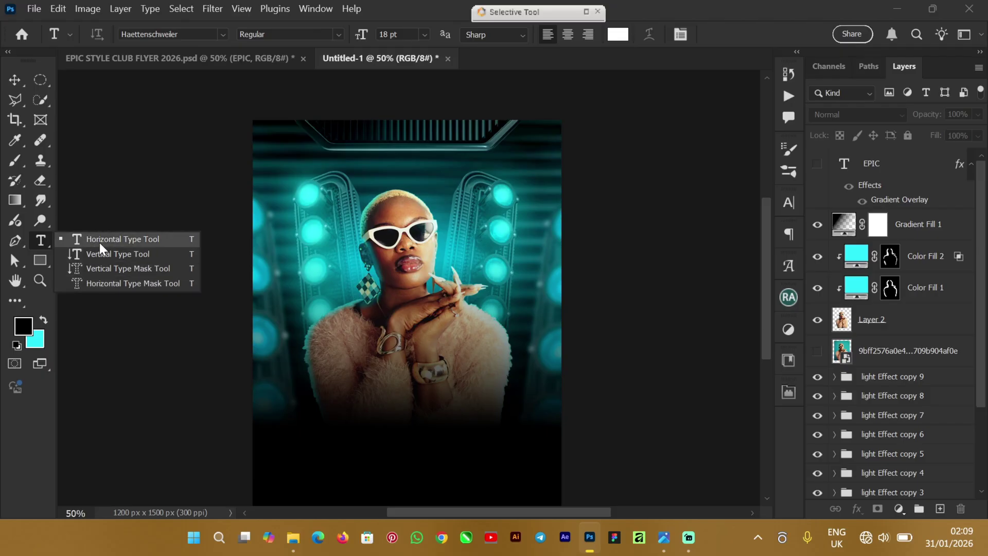
click(113, 239)
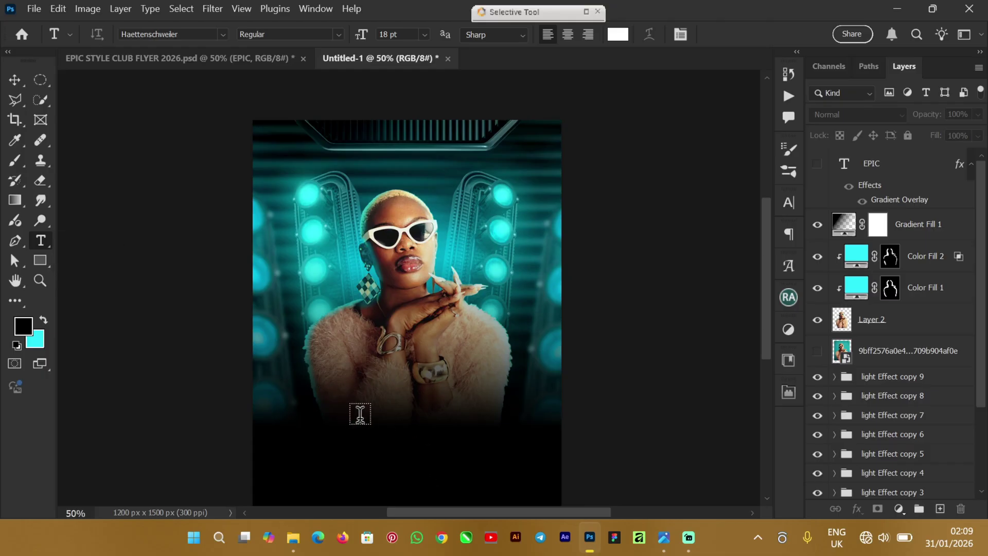
click(452, 416)
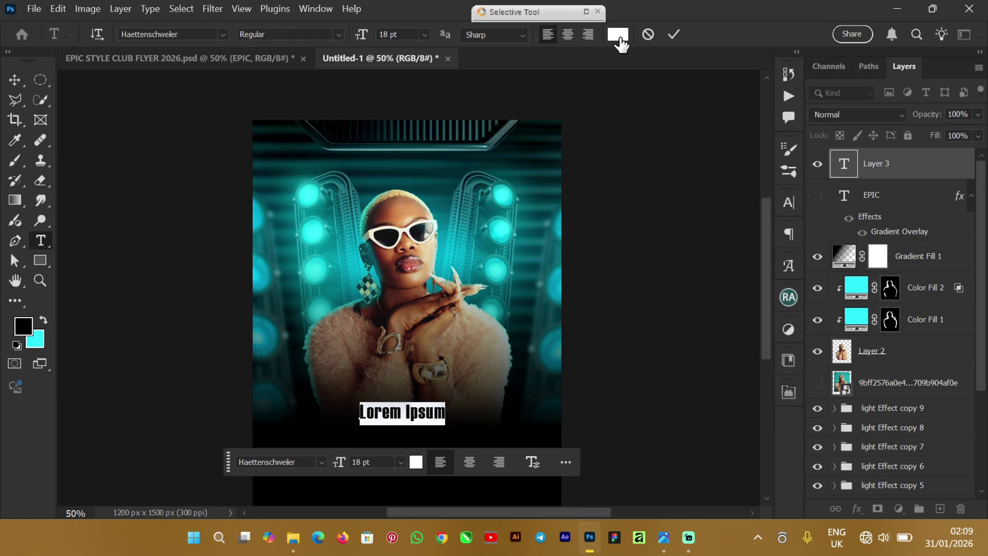
text(EP)
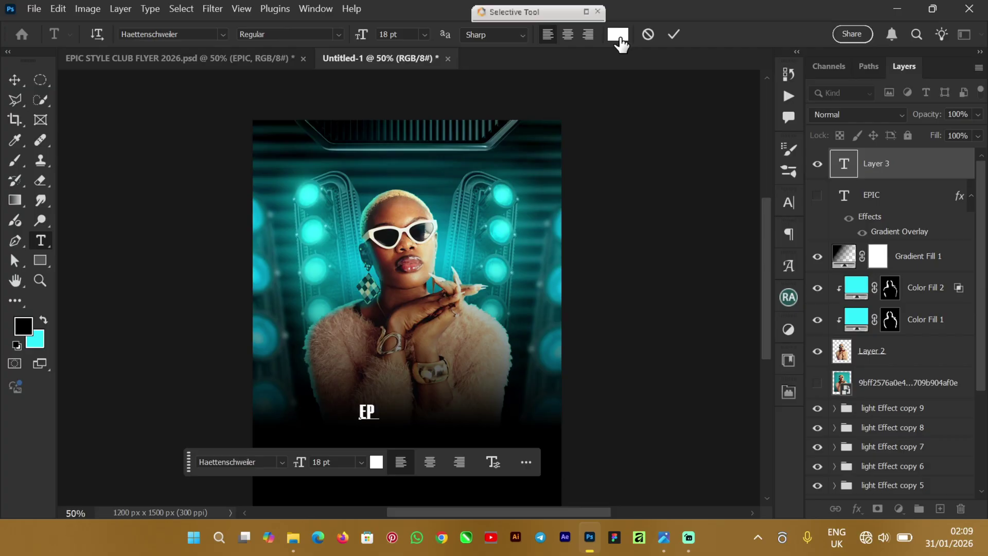
text(IC)
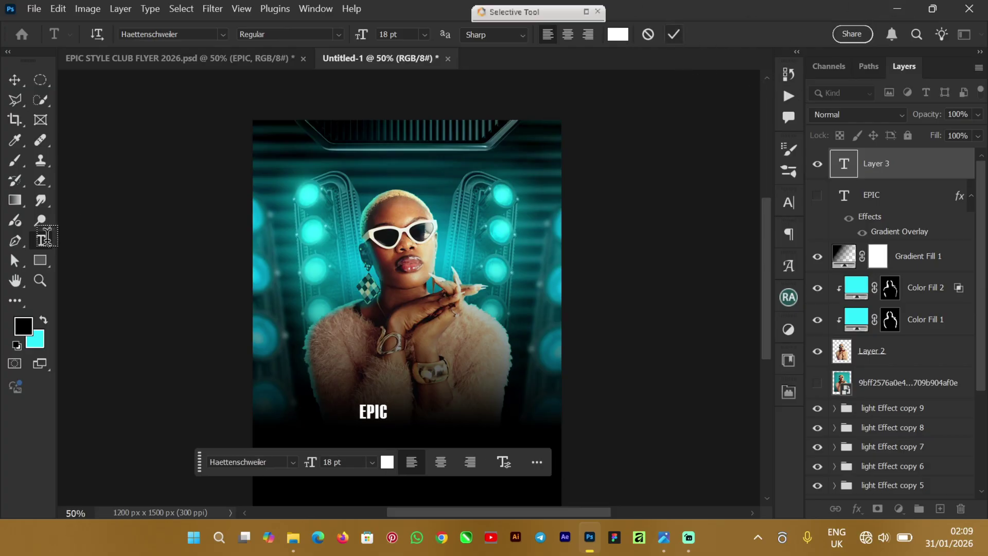
click(674, 34)
click(15, 89)
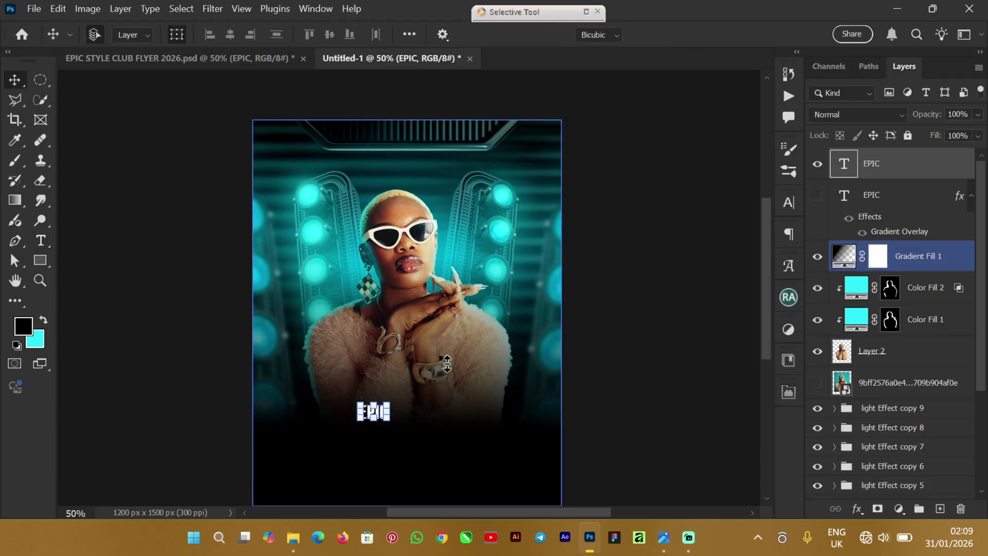
Step: Free-transform the EPIC text up to about 59 pt
key(ctrl+t)
drag(389, 403, 464, 339)
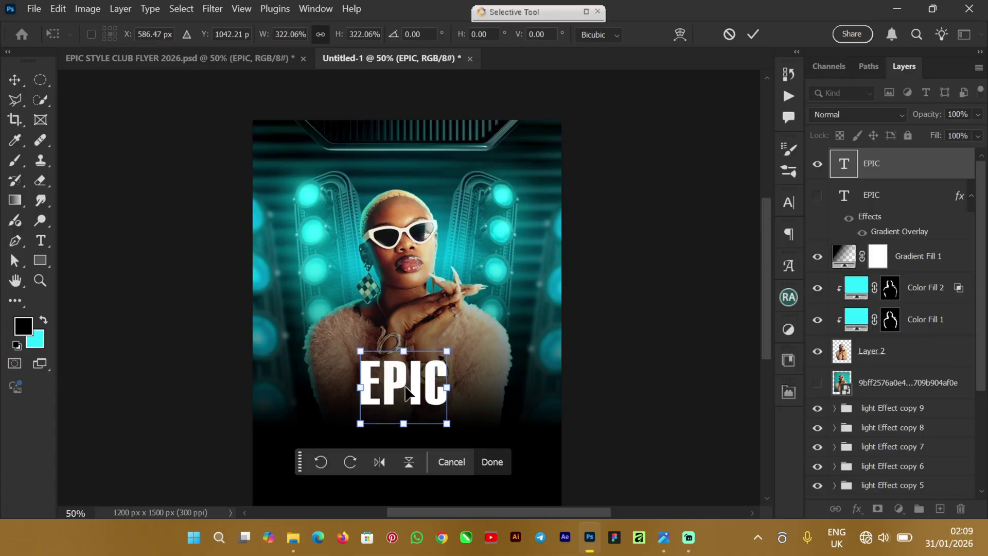
drag(404, 396, 412, 398)
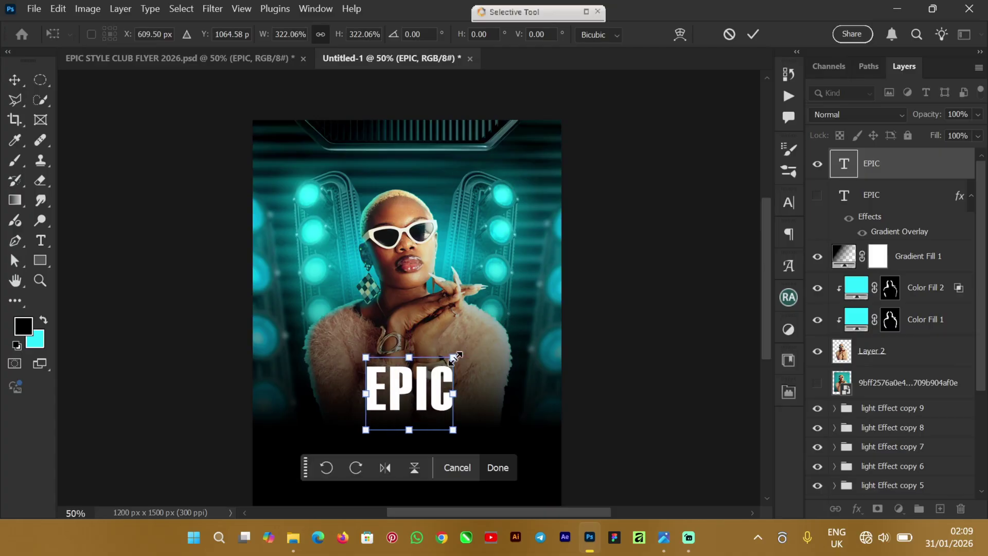
drag(455, 357, 455, 356)
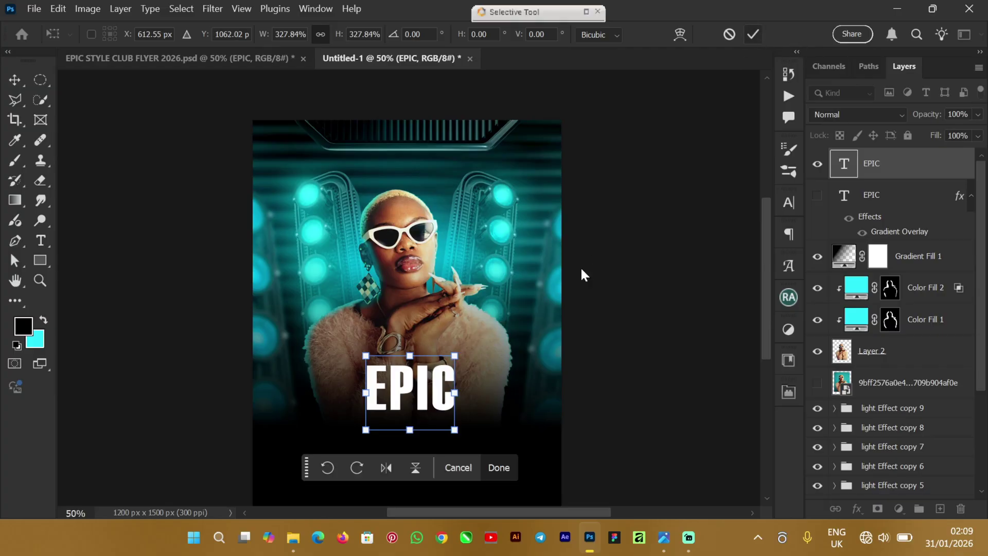
key(Return)
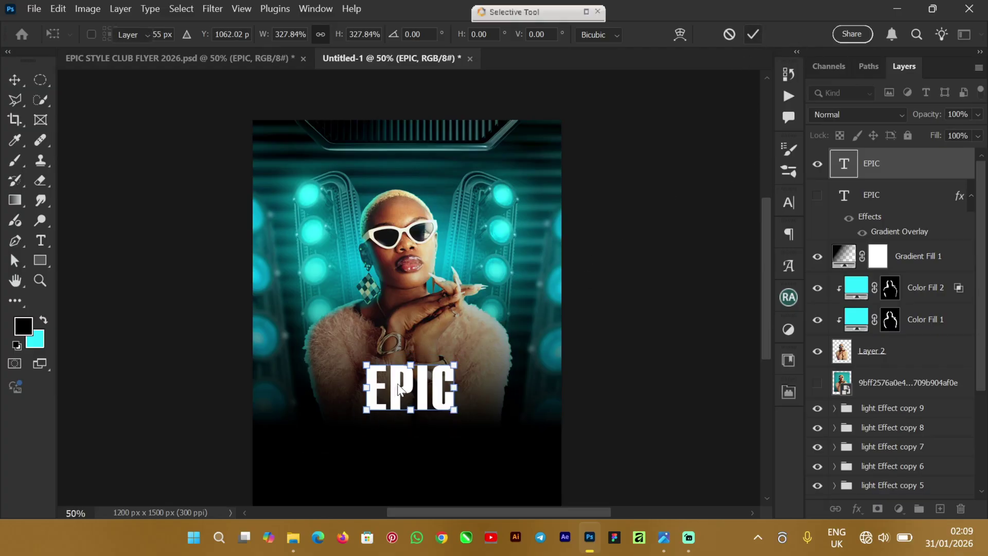
Step: Zoom to 100% and centre EPIC horizontally over the lower portrait
drag(399, 389, 412, 394)
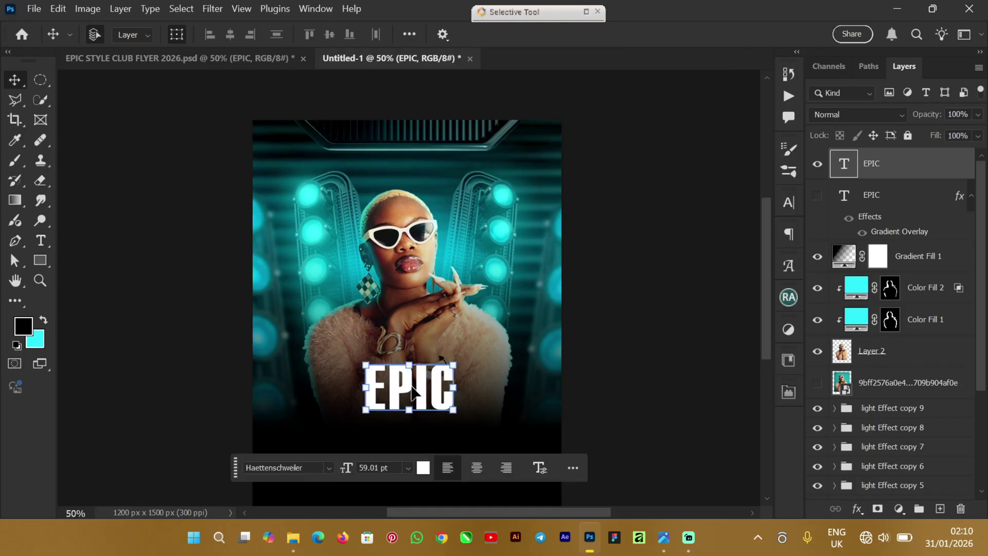
key(ctrl+plus)
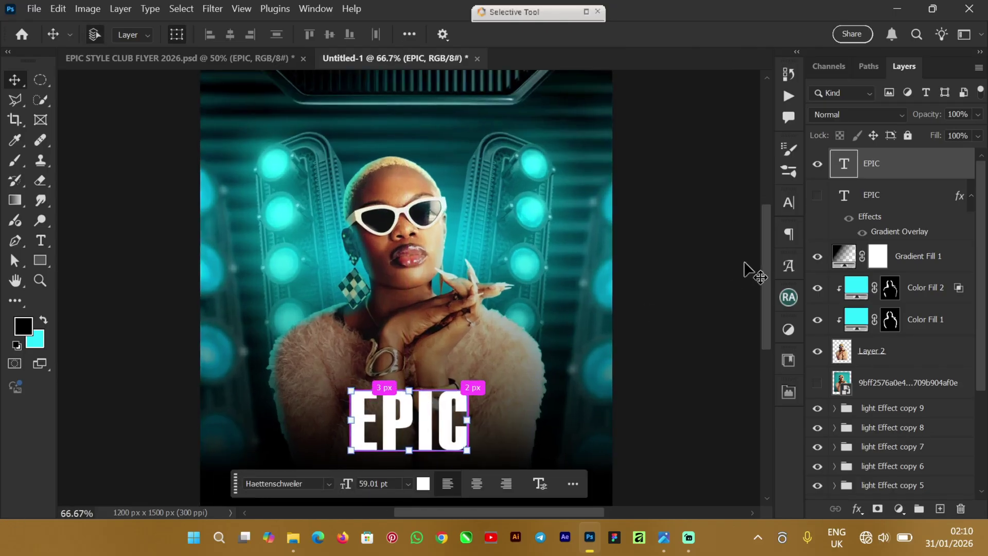
drag(761, 229, 765, 277)
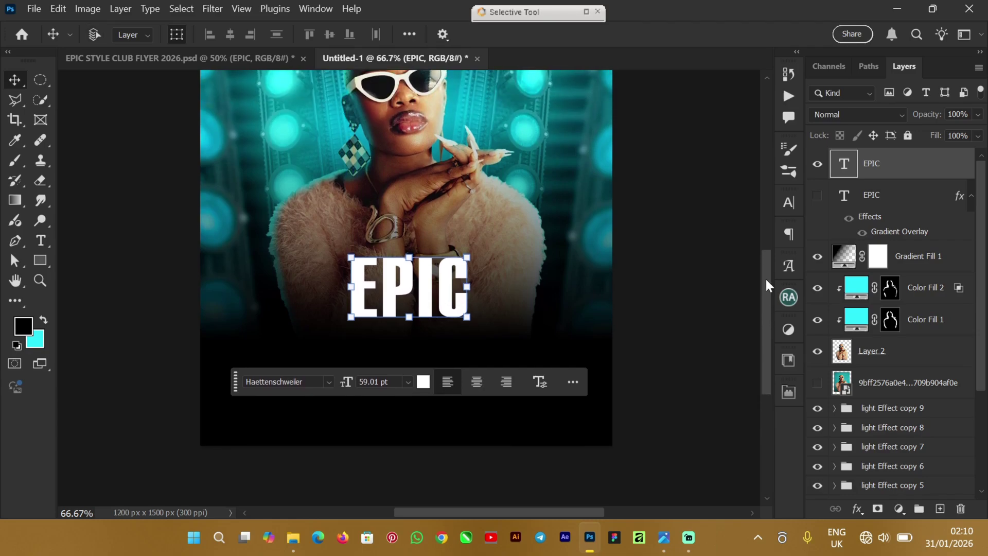
key(ctrl+plus)
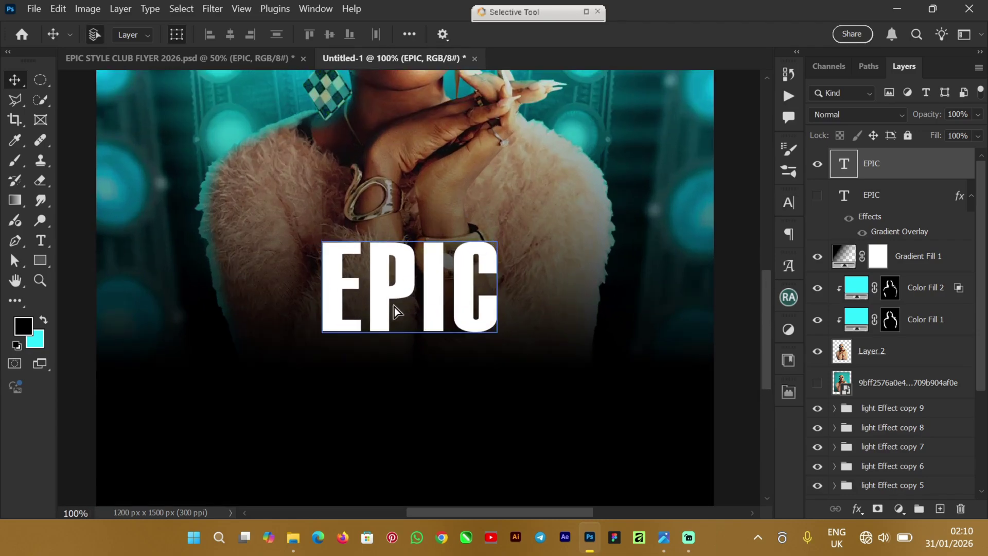
mouse_move(395, 310)
mouse_down()
mouse_move(412, 261)
mouse_move(393, 282)
mouse_move(419, 261)
mouse_move(390, 313)
mouse_up()
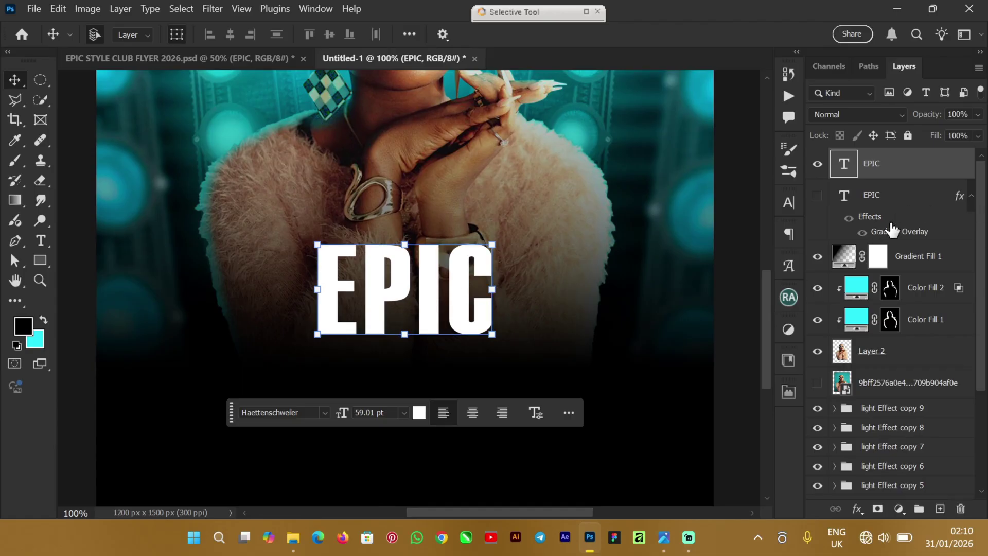
Step: Copy the layer style from the hidden original EPIC and paste it onto the new EPIC layer
click(919, 198)
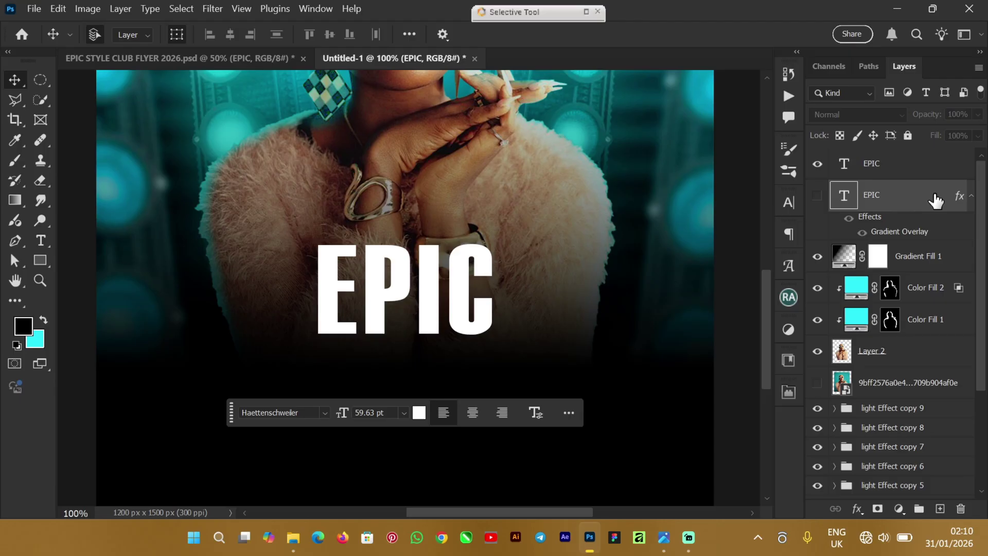
right_click(935, 196)
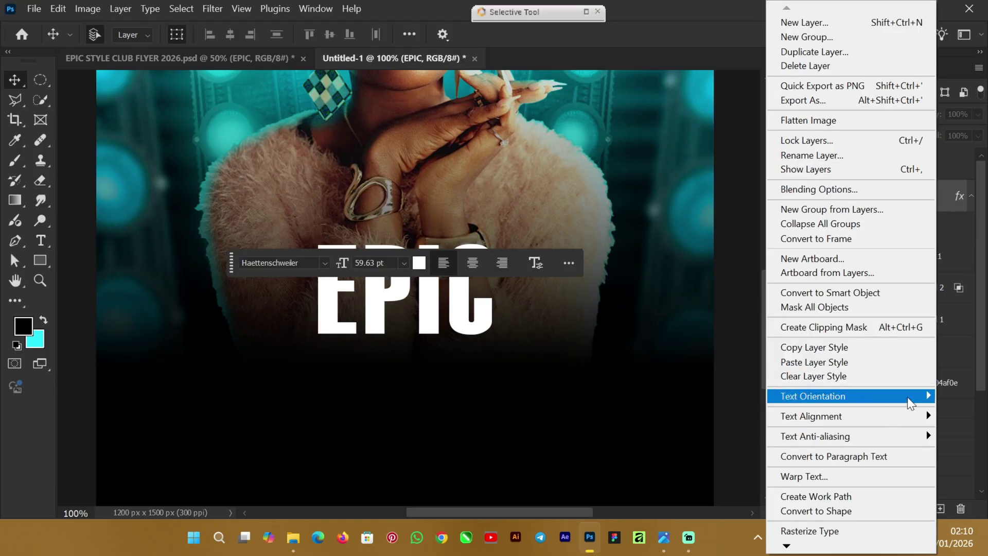
click(821, 348)
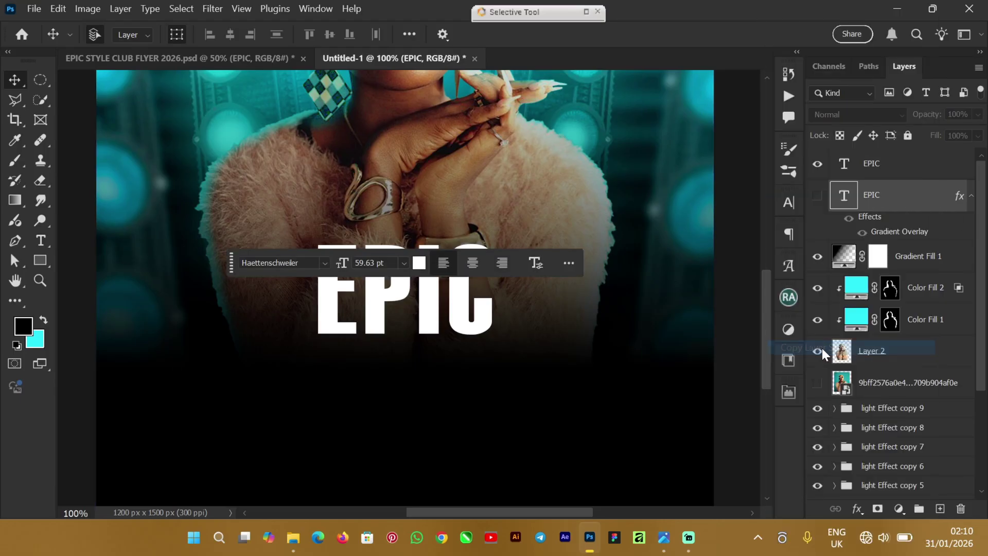
click(888, 166)
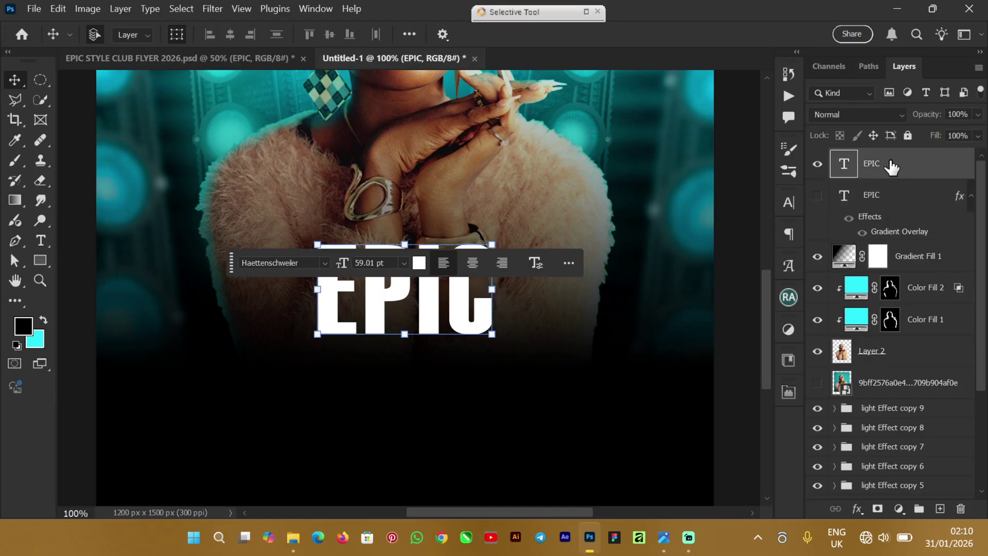
right_click(889, 160)
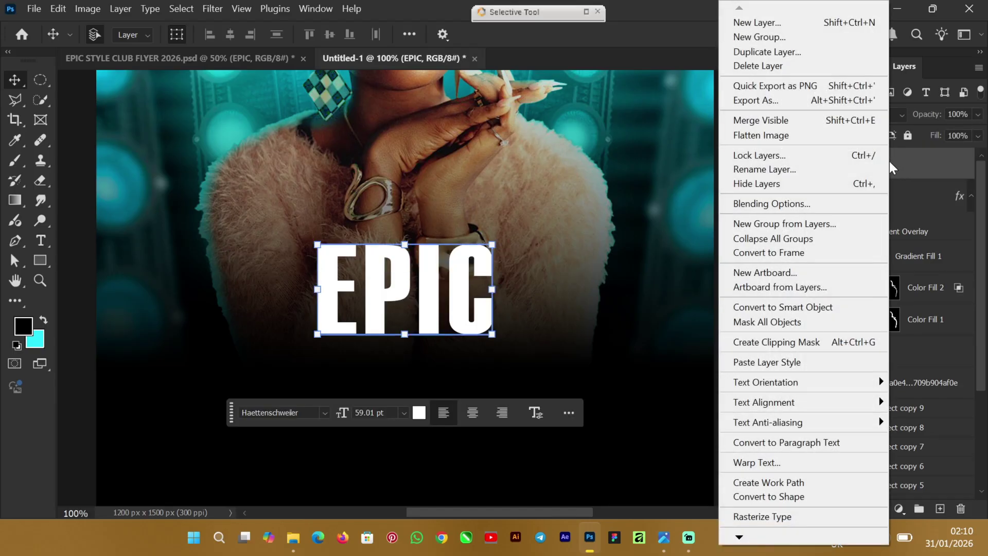
click(789, 362)
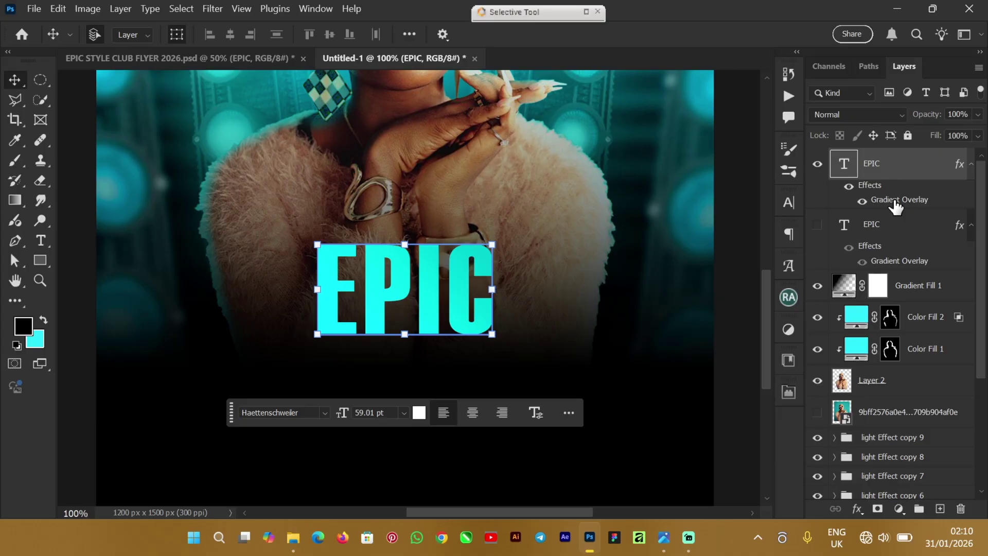
Step: Edit the EPIC Gradient Overlay, setting the left gradient stop to #0dffff
double_click(895, 200)
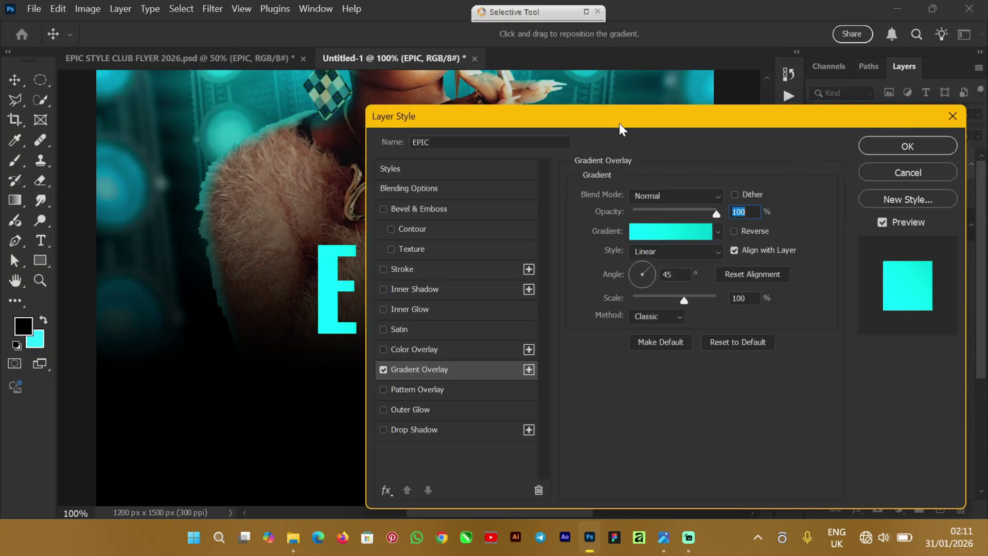
drag(621, 121, 688, 104)
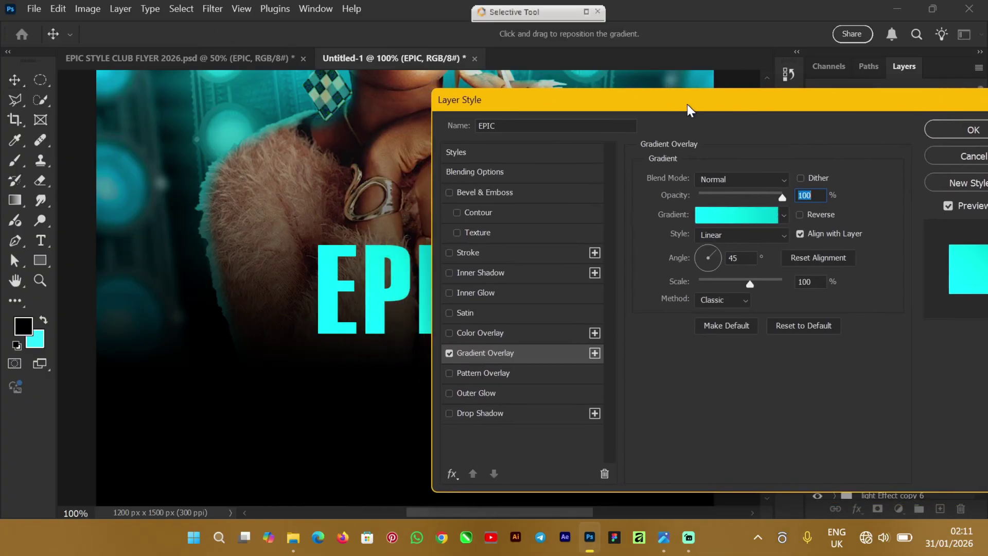
click(742, 214)
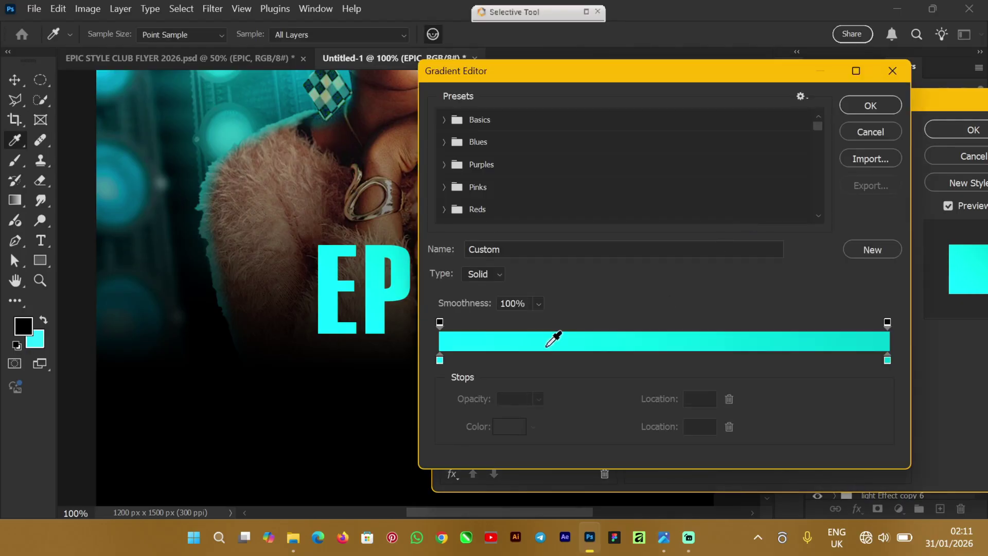
click(440, 359)
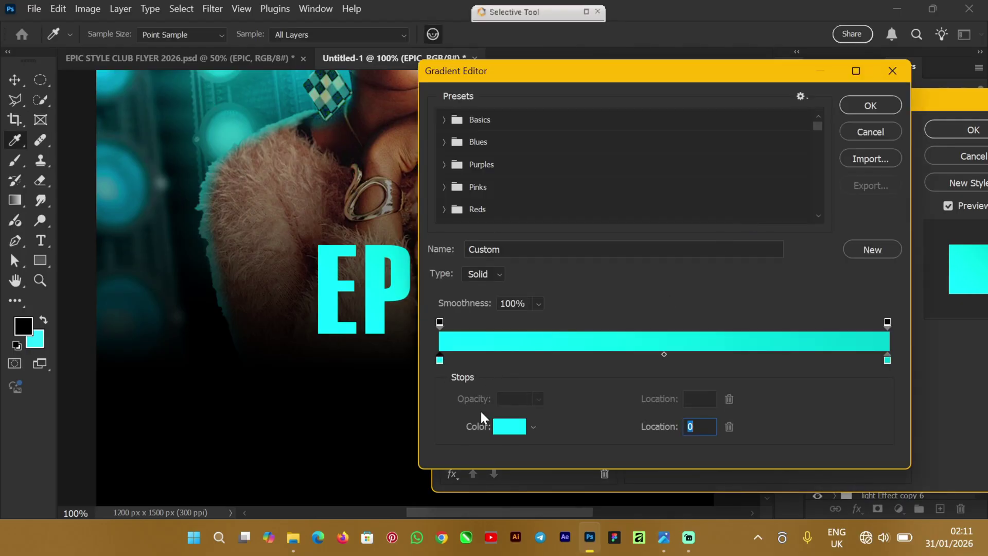
click(510, 427)
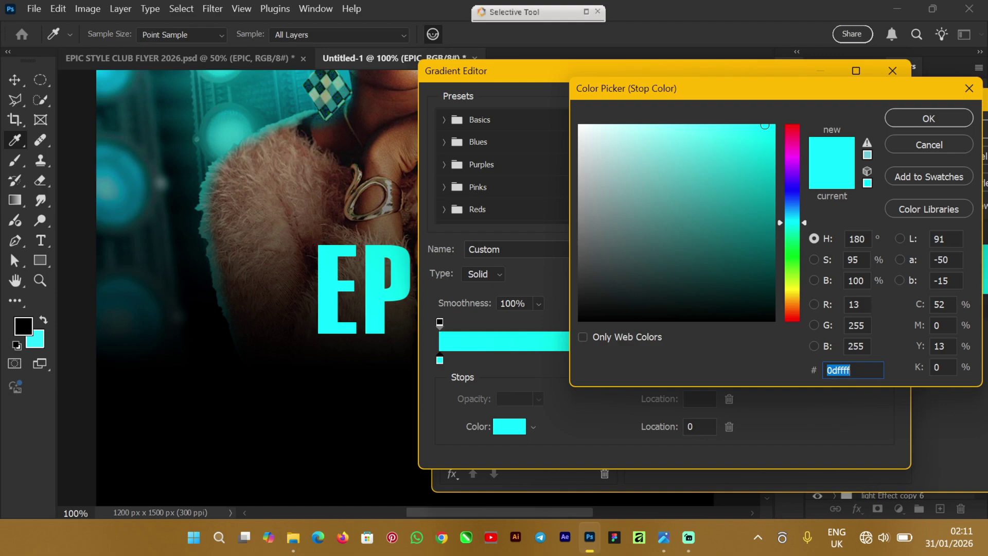
click(929, 118)
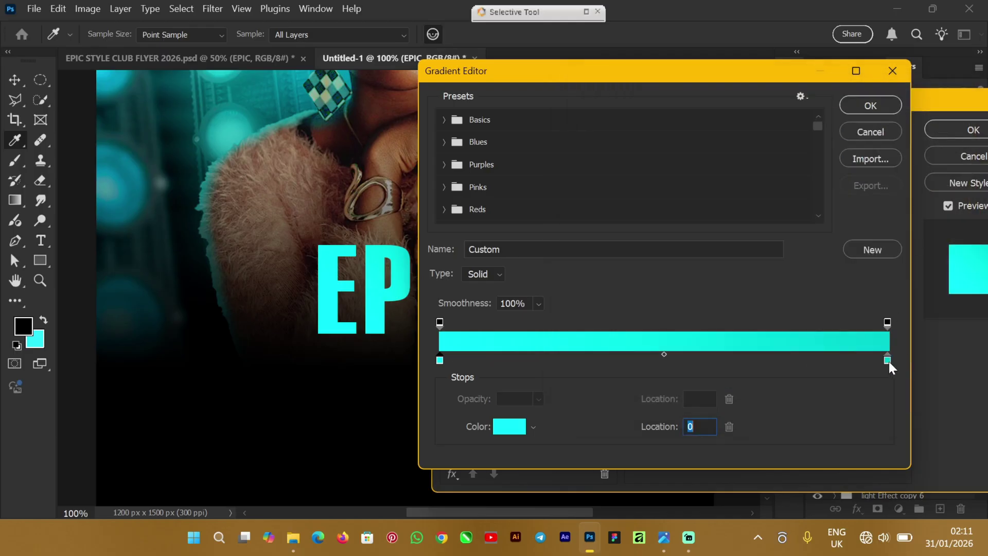
Step: Set the end stop to #00d1d1 and confirm the Gradient Editor and Layer Style
click(886, 361)
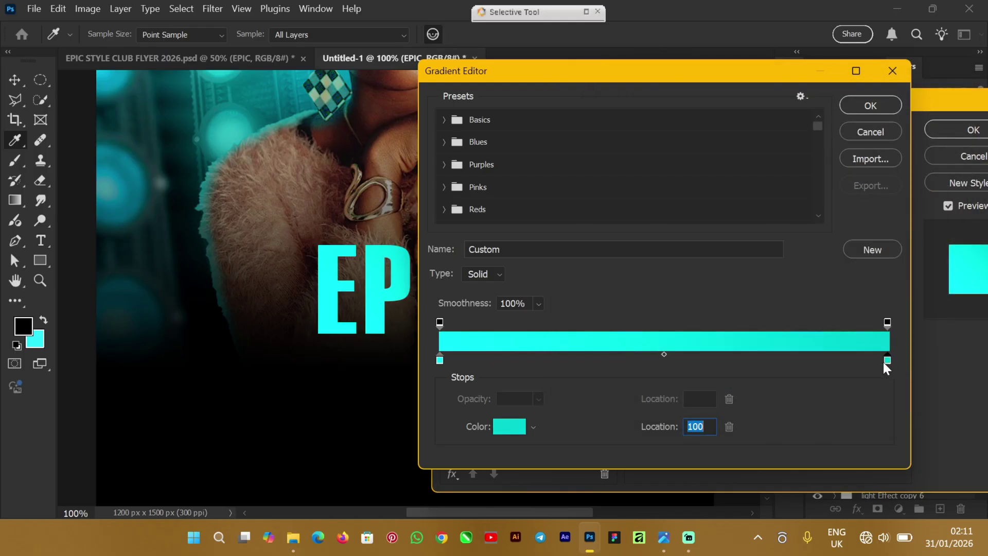
click(512, 431)
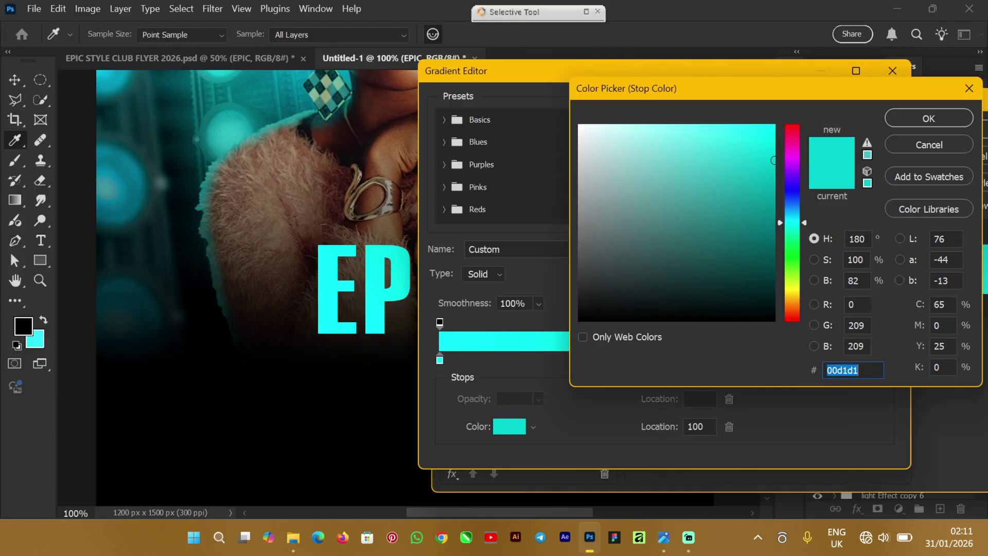
click(926, 118)
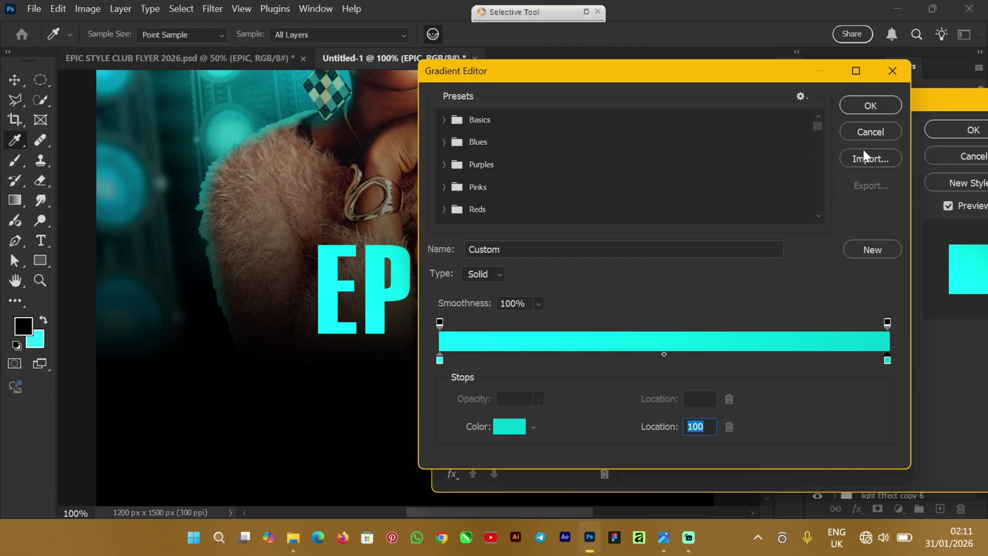
click(871, 105)
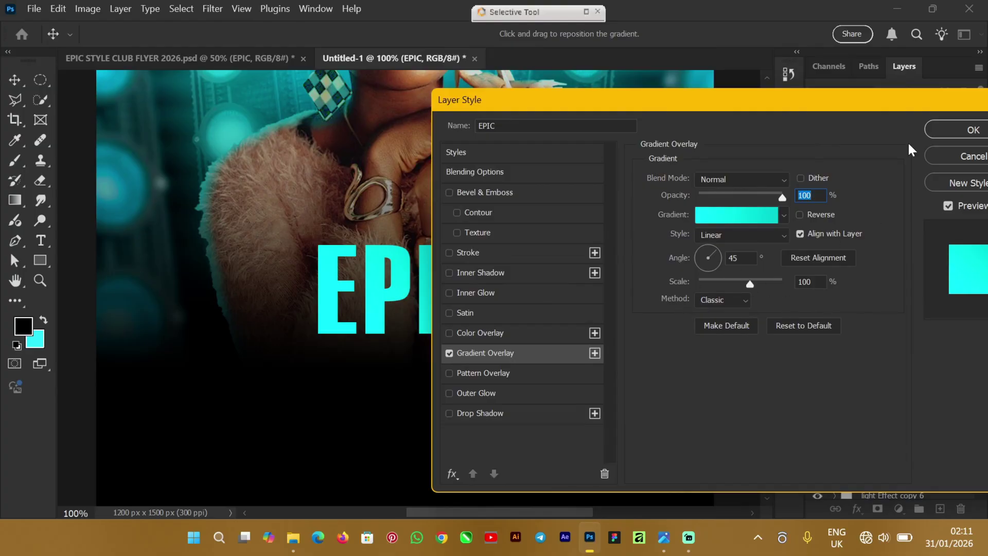
drag(909, 101, 782, 104)
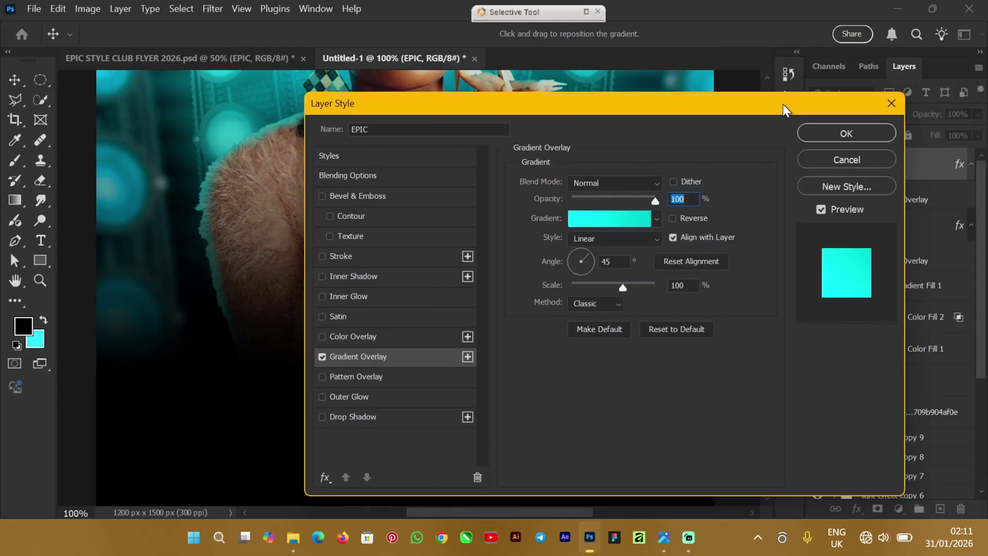
click(854, 132)
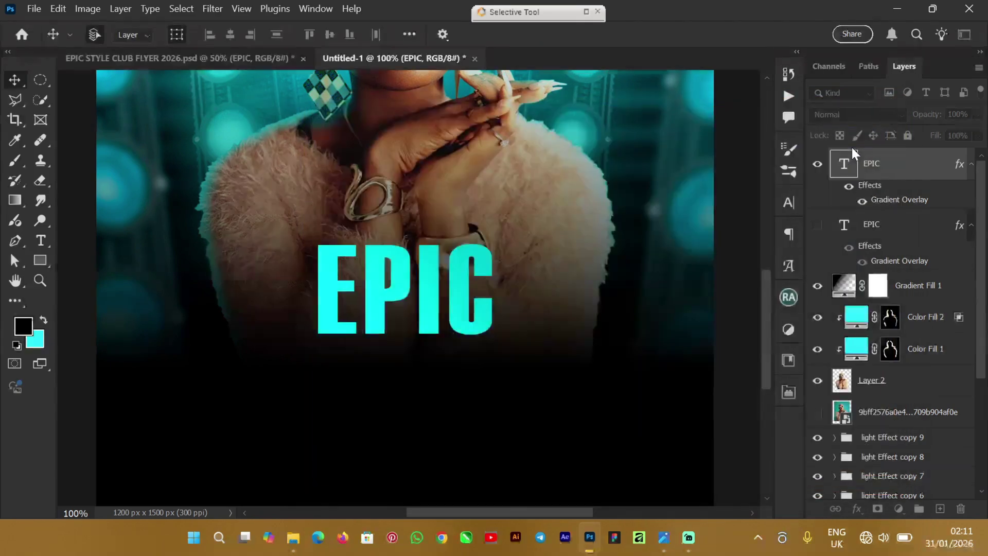
click(366, 304)
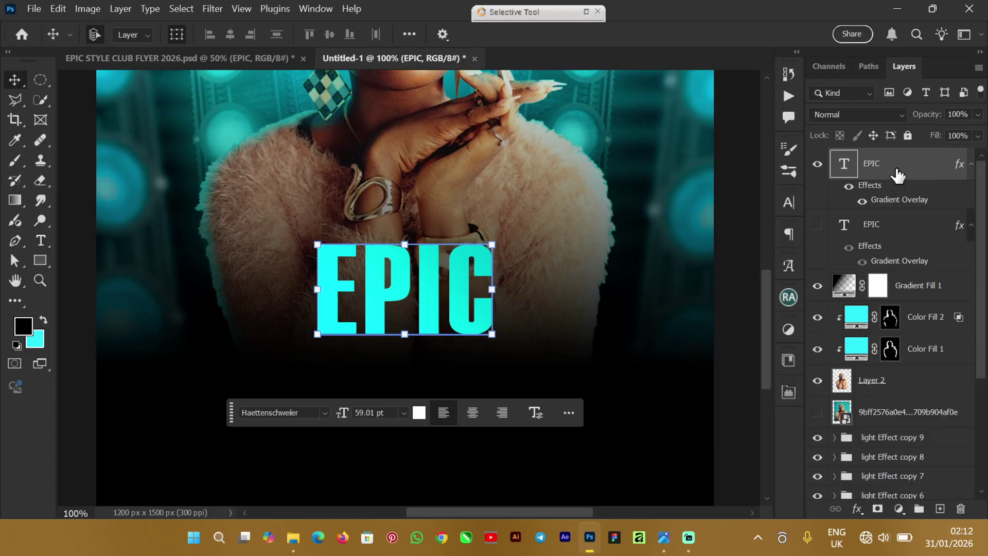
right_click(924, 171)
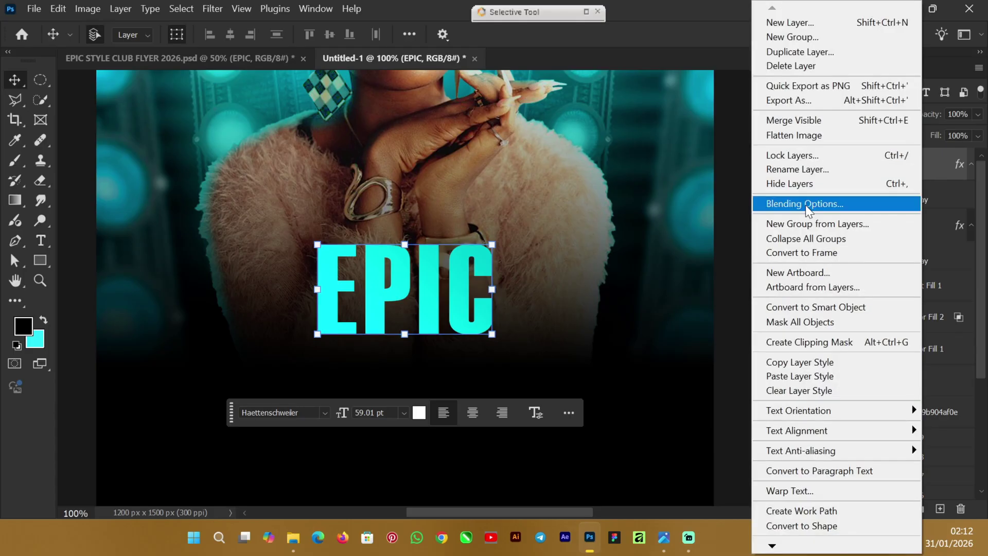
click(935, 174)
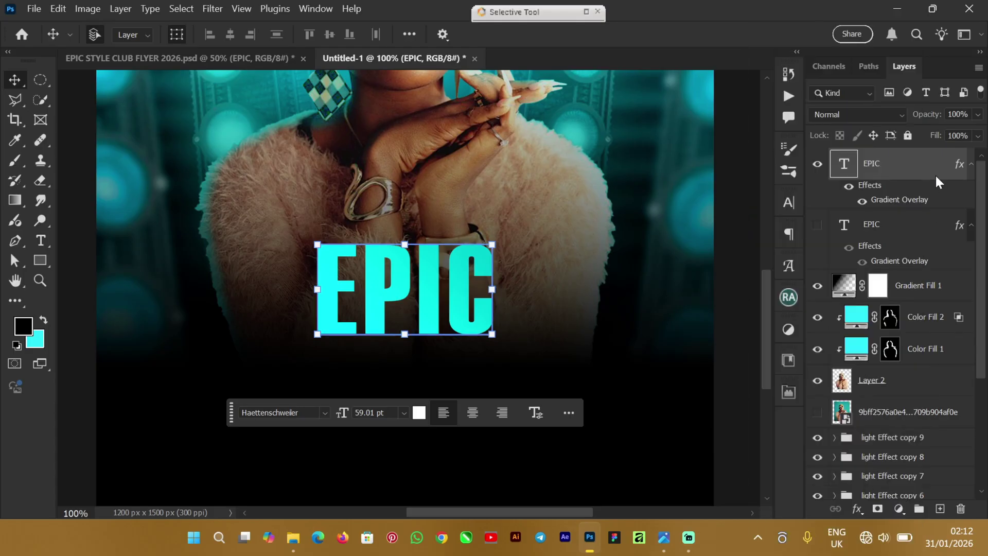
click(857, 509)
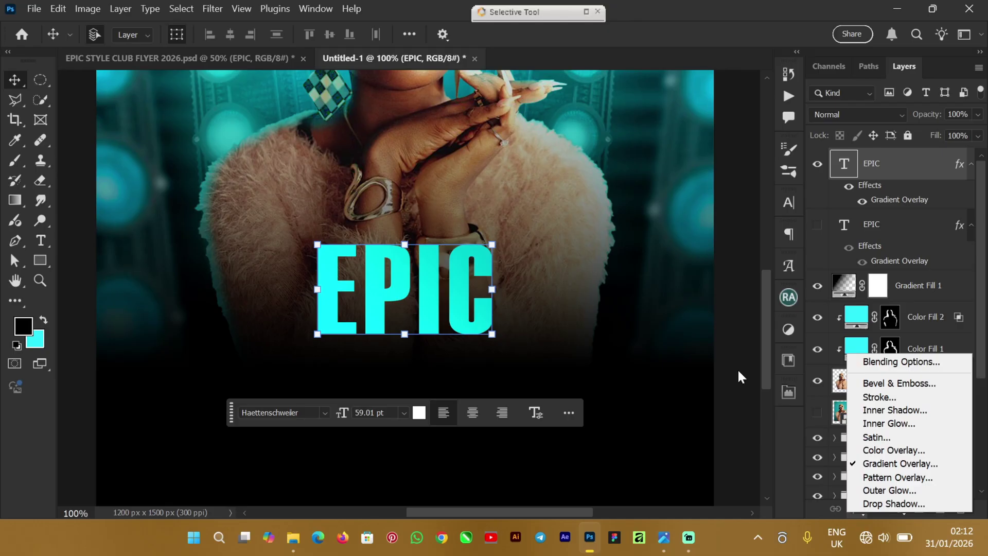
click(737, 387)
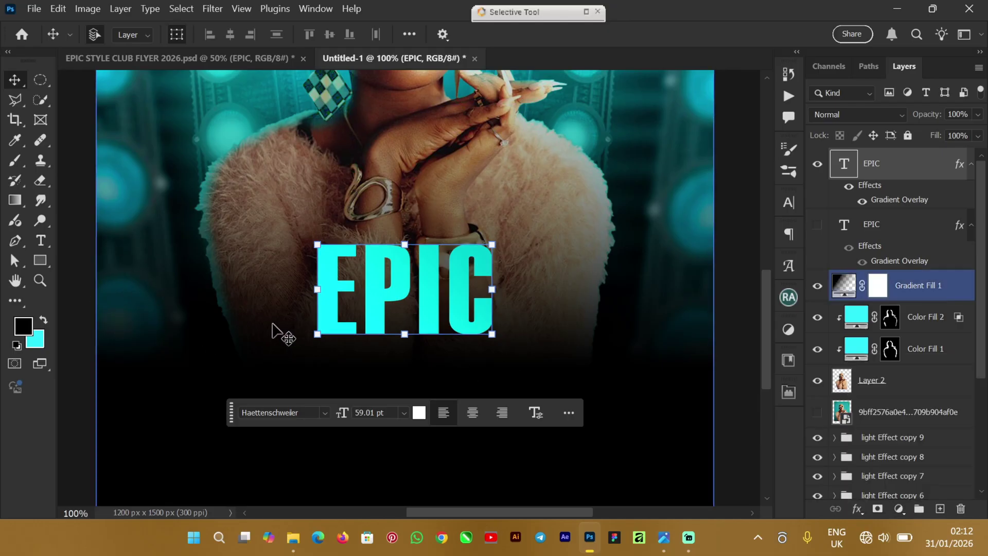
Step: Type the word 'Style' in white below the EPIC title
click(41, 241)
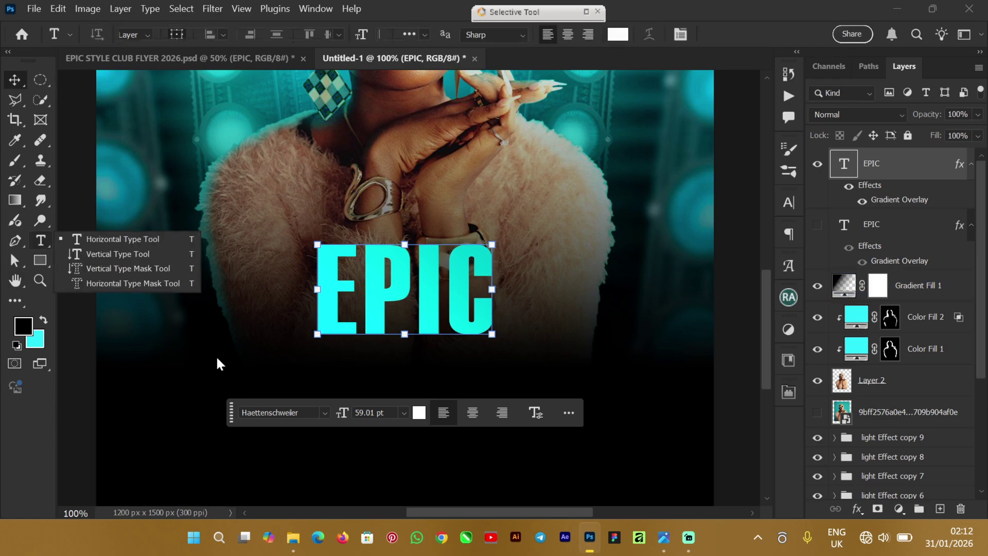
click(110, 240)
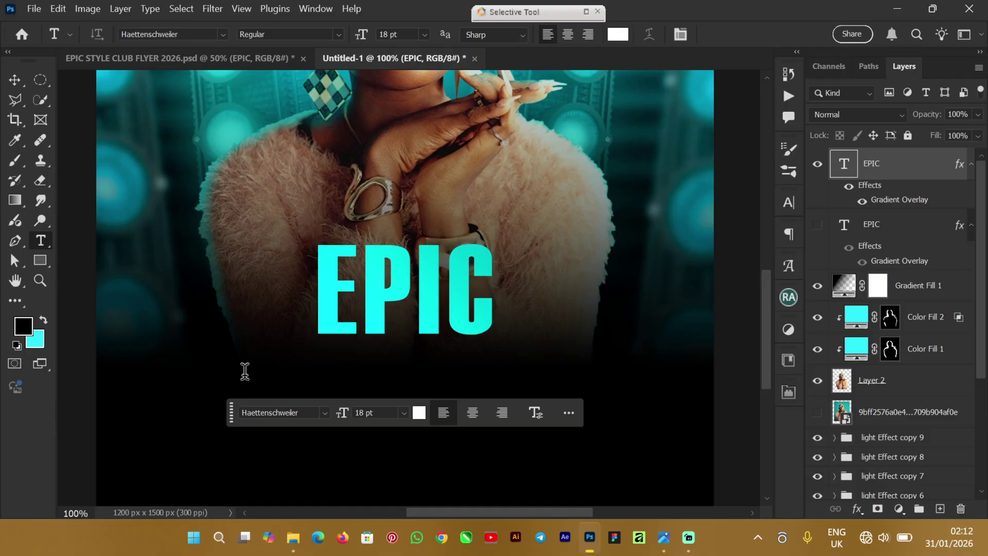
click(246, 370)
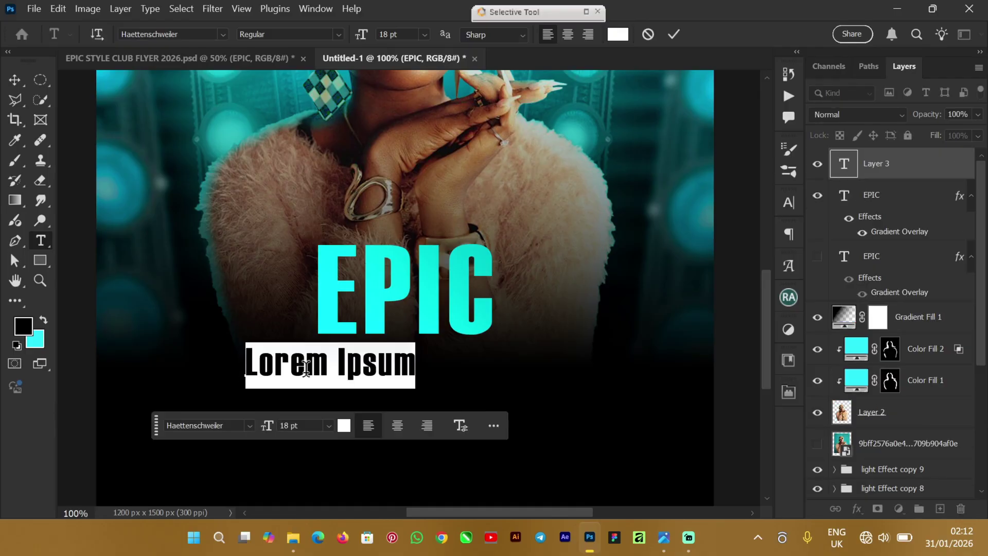
text(Styk)
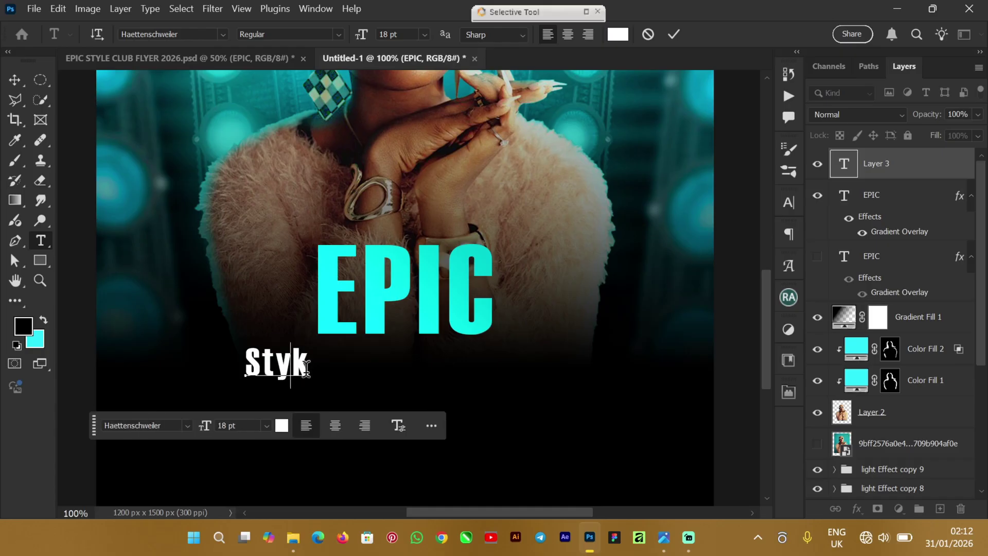
key(BackSpace)
text(le)
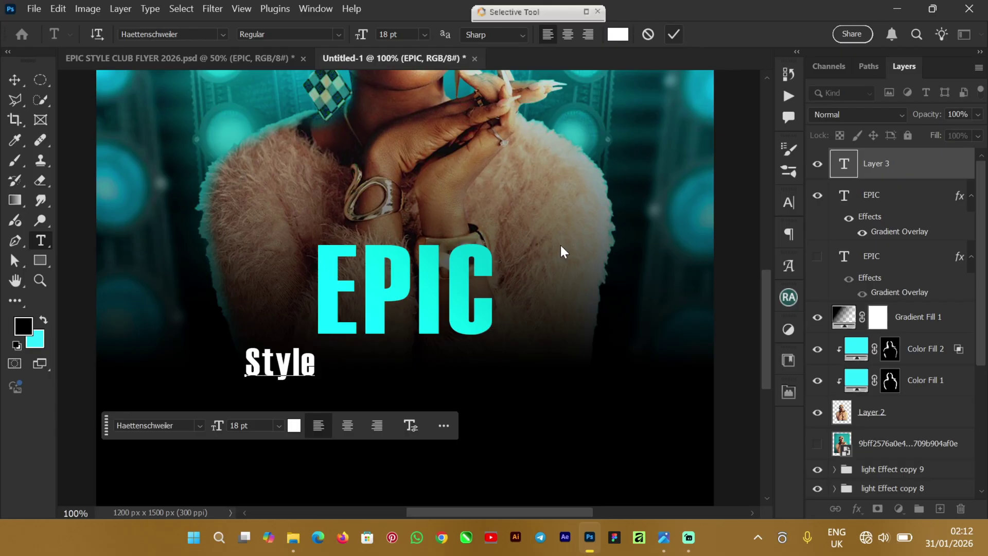
click(14, 82)
Step: Move Style just under EPIC and scale it up to 28.65 pt
click(64, 82)
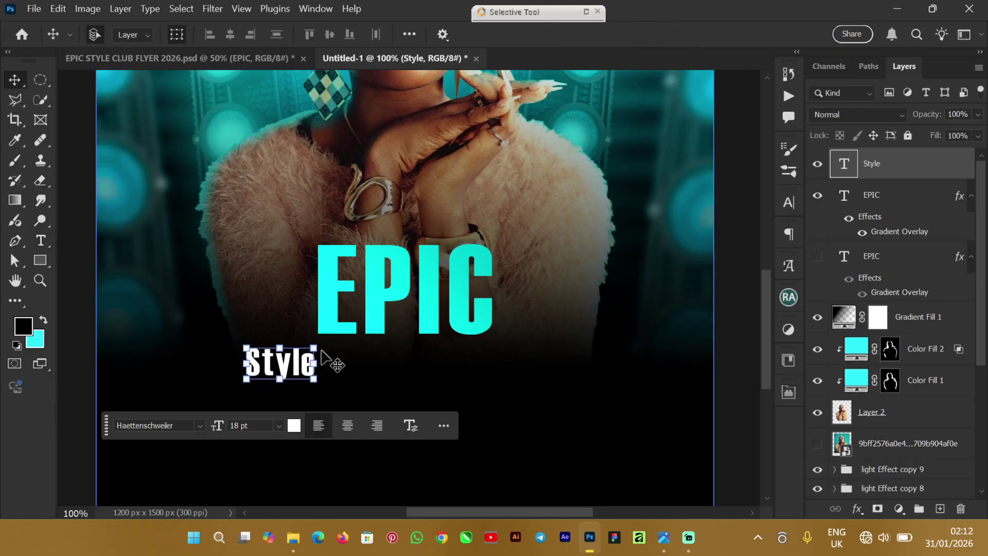
click(316, 379)
drag(358, 395, 380, 406)
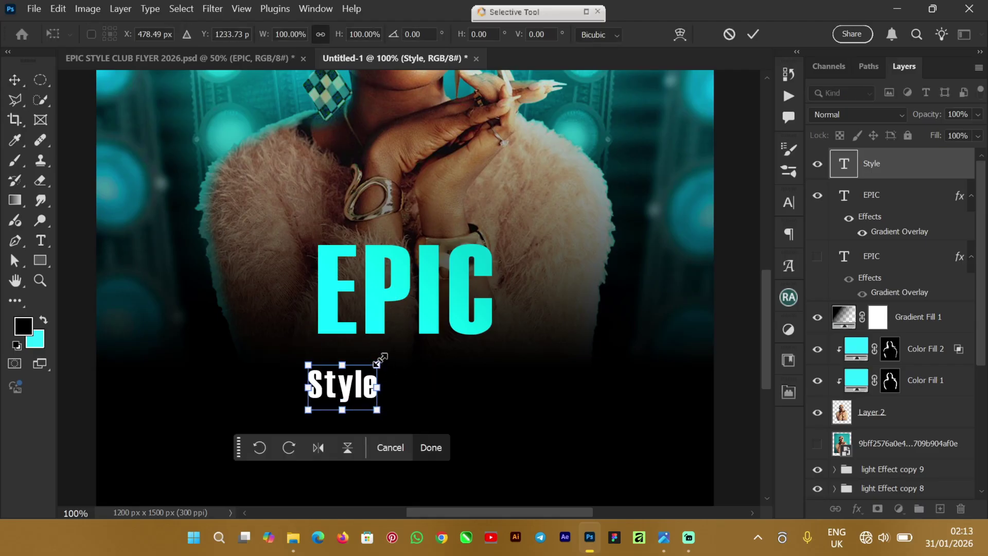
drag(380, 358, 461, 319)
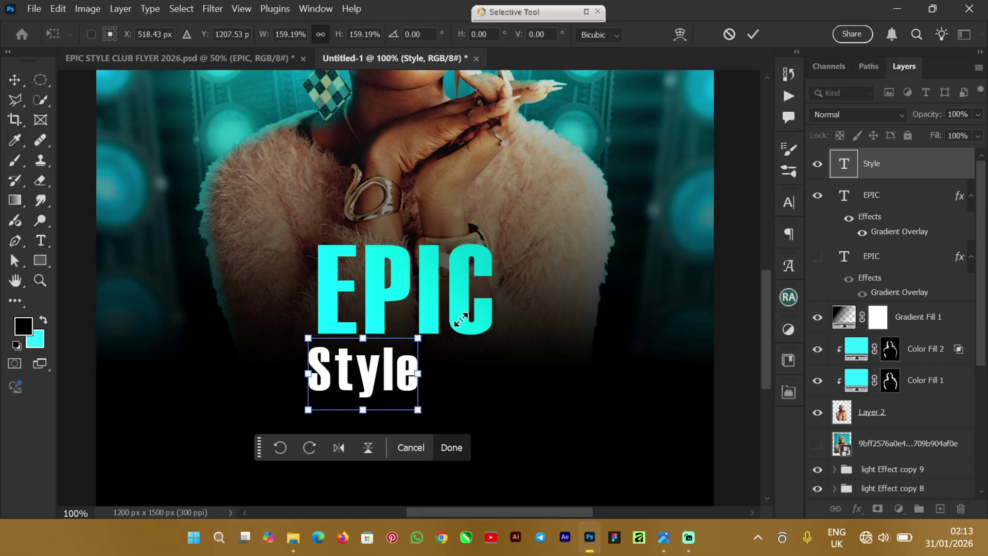
click(752, 35)
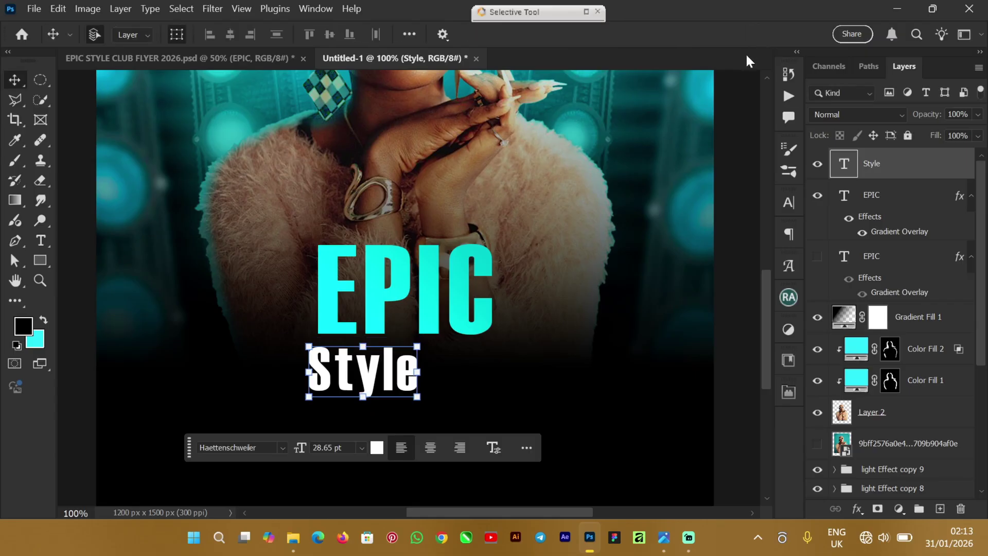
Step: Set Style's font to Autograf PERSONAL USE ONLY Regular in the Character panel
click(790, 204)
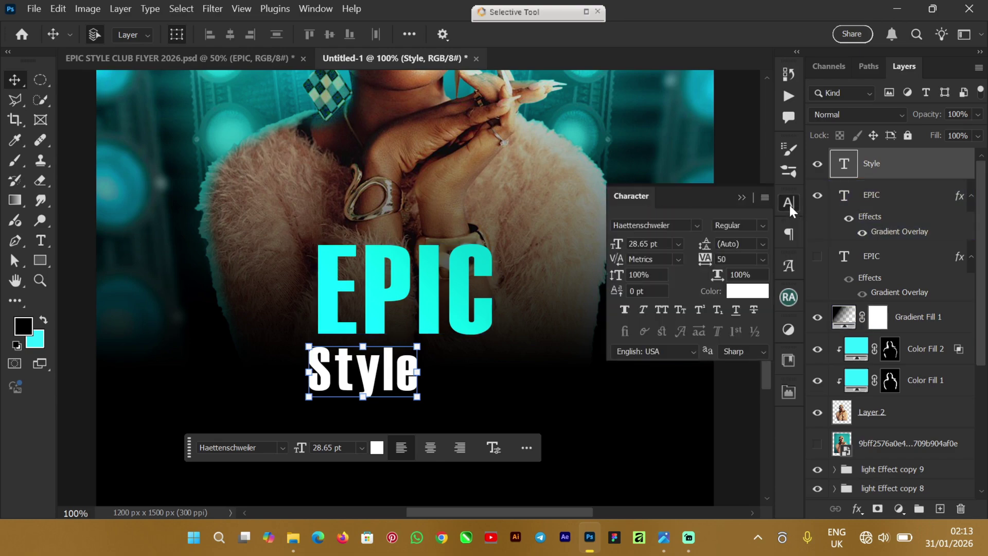
click(790, 205)
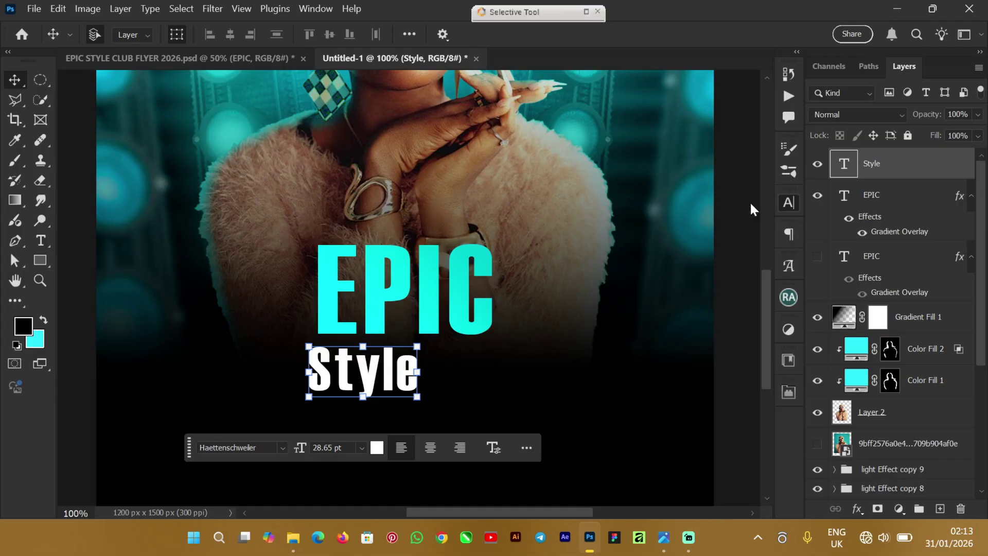
click(315, 8)
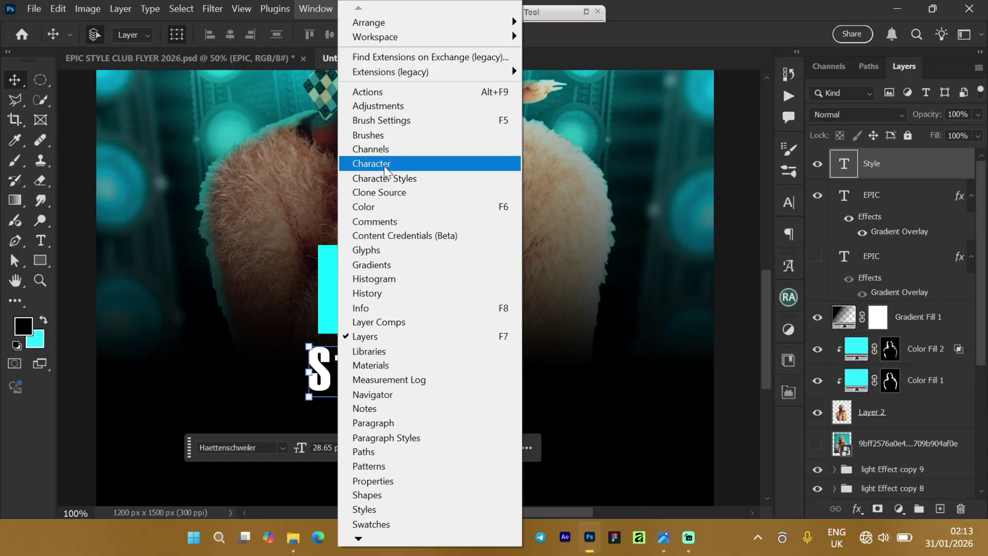
click(784, 206)
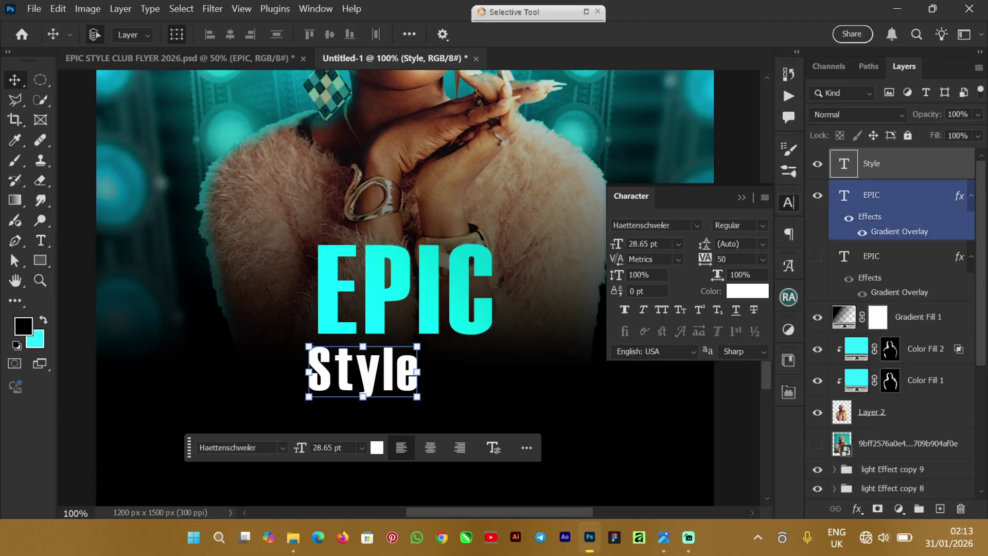
click(696, 226)
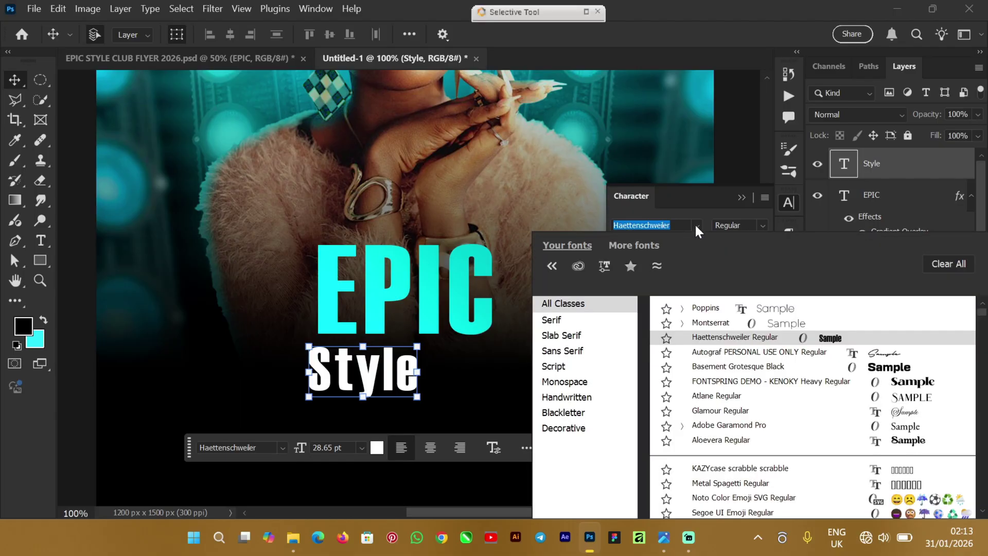
click(746, 354)
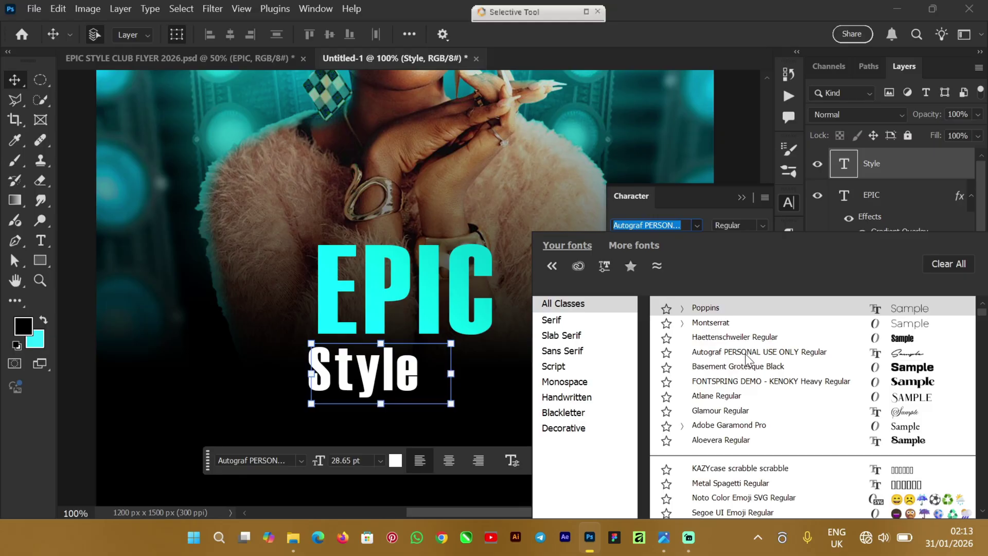
click(746, 354)
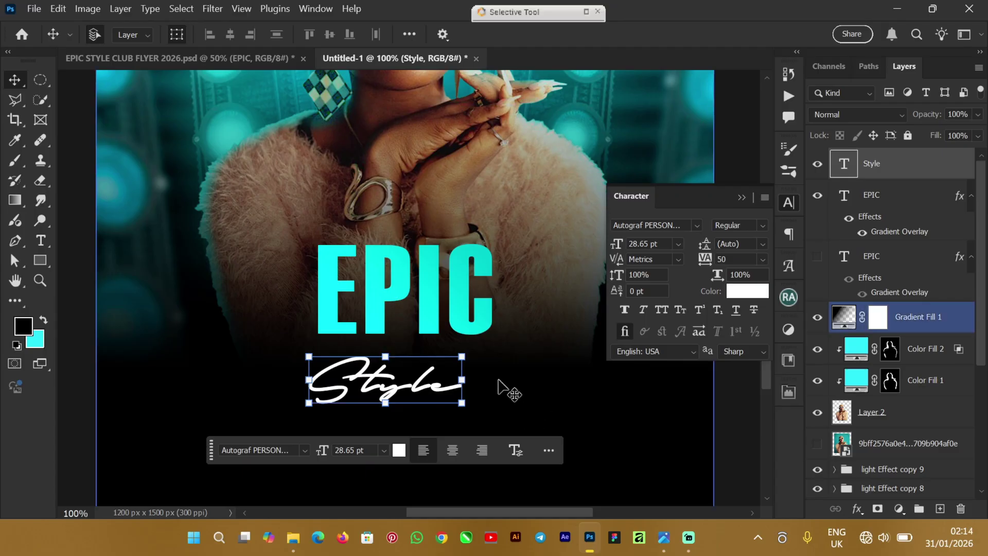
Step: Enlarge Style to 37.45 pt and tuck it up against the bottom of EPIC
drag(461, 355, 492, 318)
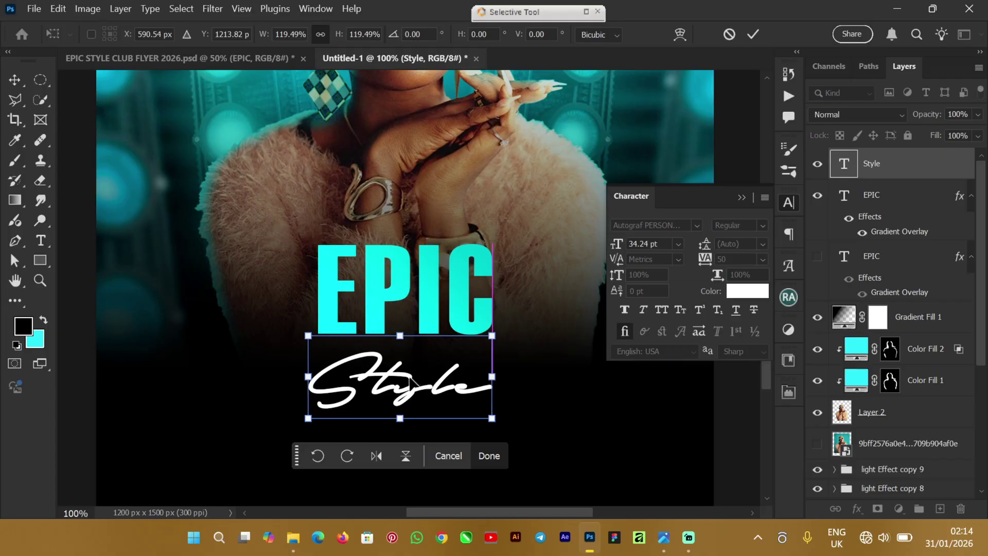
drag(407, 391, 399, 363)
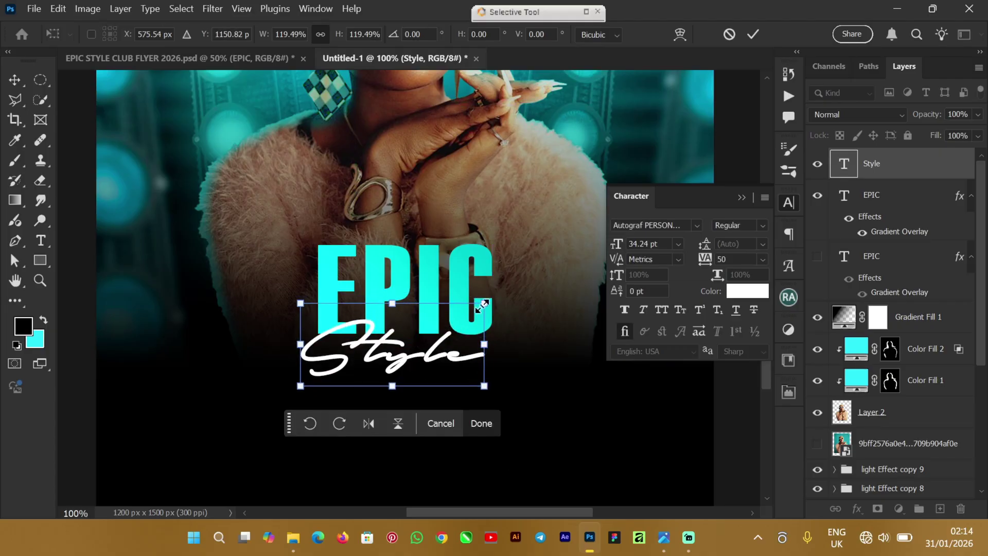
drag(484, 303, 510, 284)
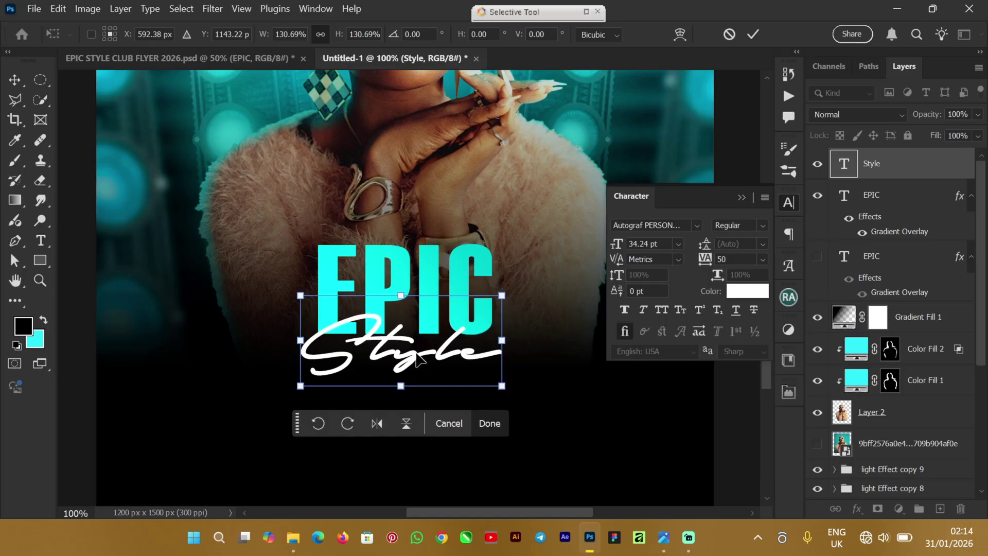
drag(411, 351, 414, 355)
click(753, 34)
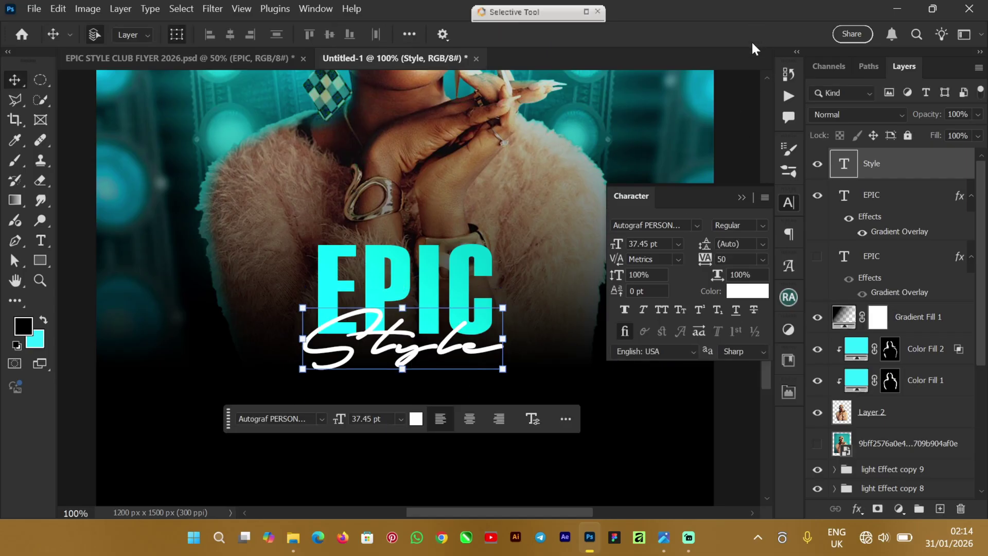
click(171, 58)
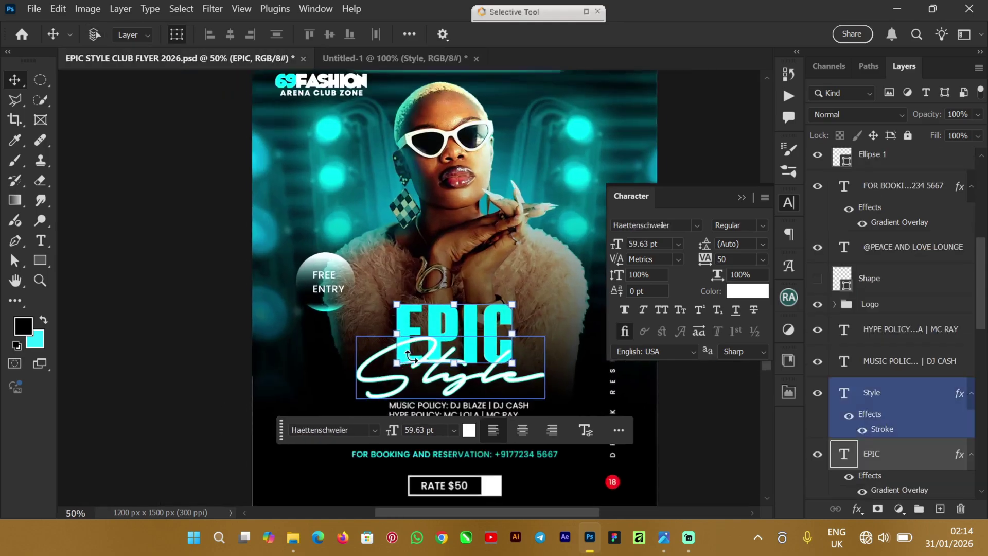
key(ctrl+plus)
key(ctrl+plus)
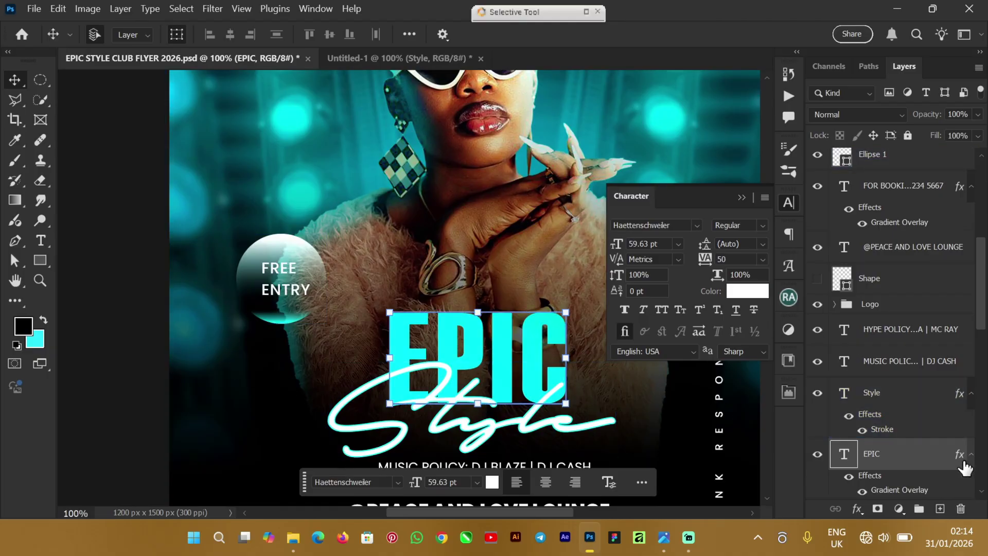
click(372, 60)
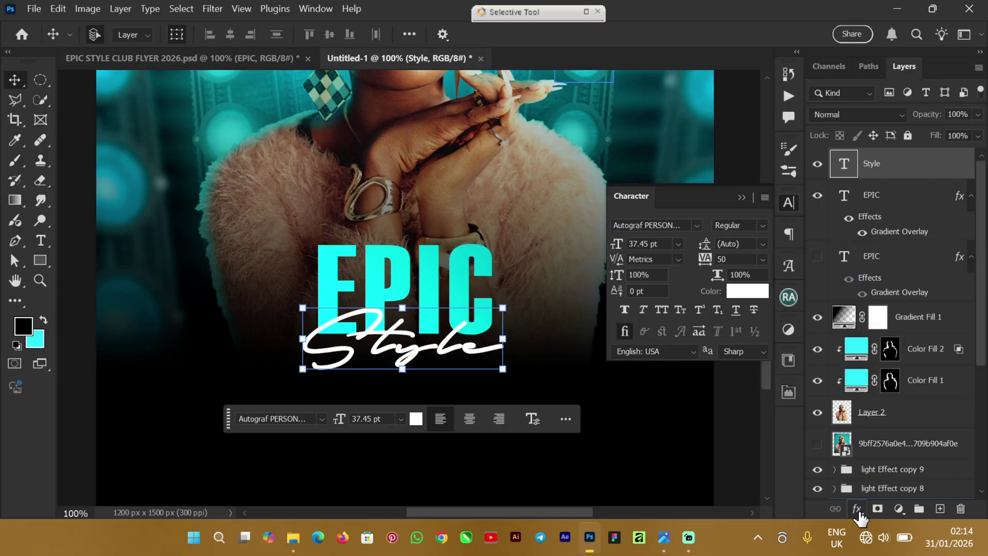
Step: Add a Stroke effect to Style, sampling the EPIC title's cyan as its colour
click(858, 510)
click(885, 398)
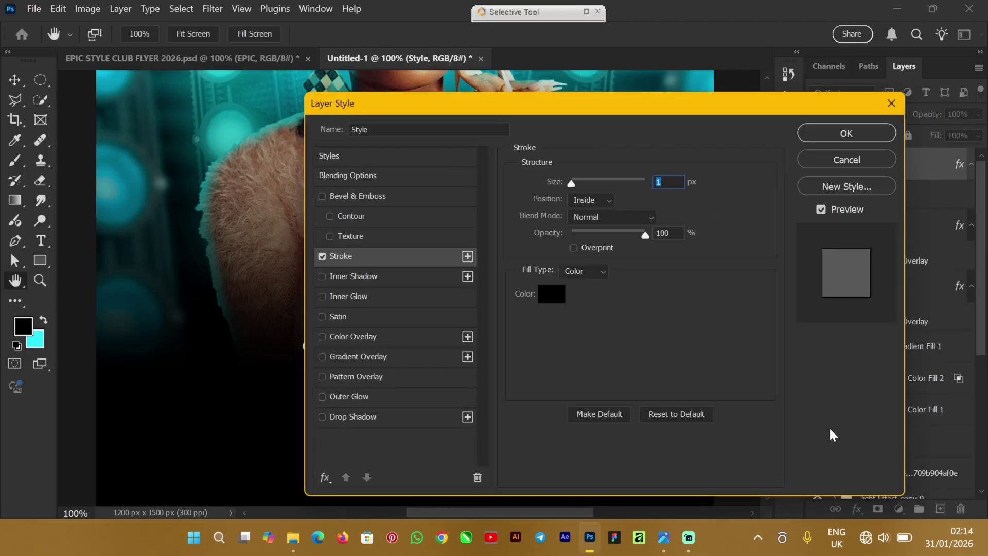
drag(550, 106, 736, 92)
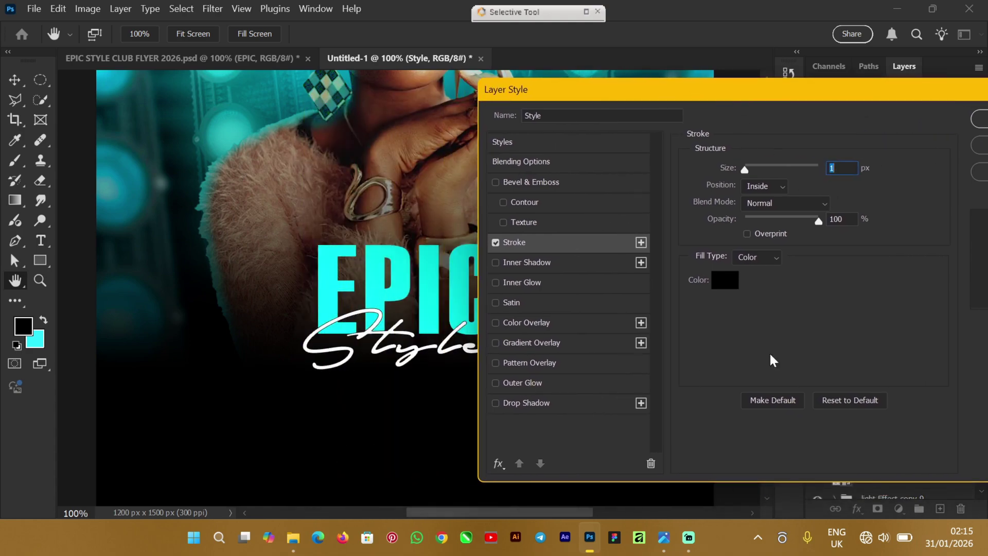
click(727, 281)
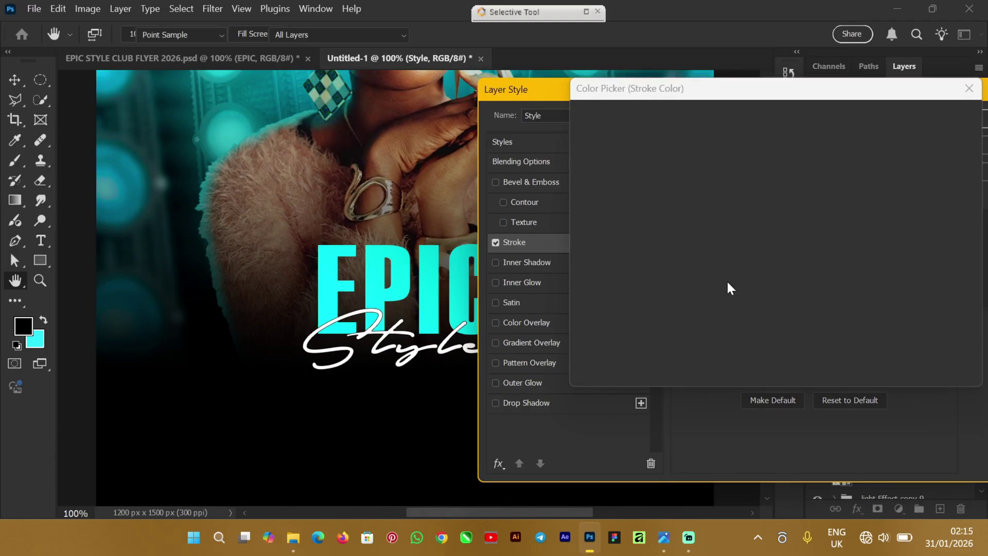
click(327, 256)
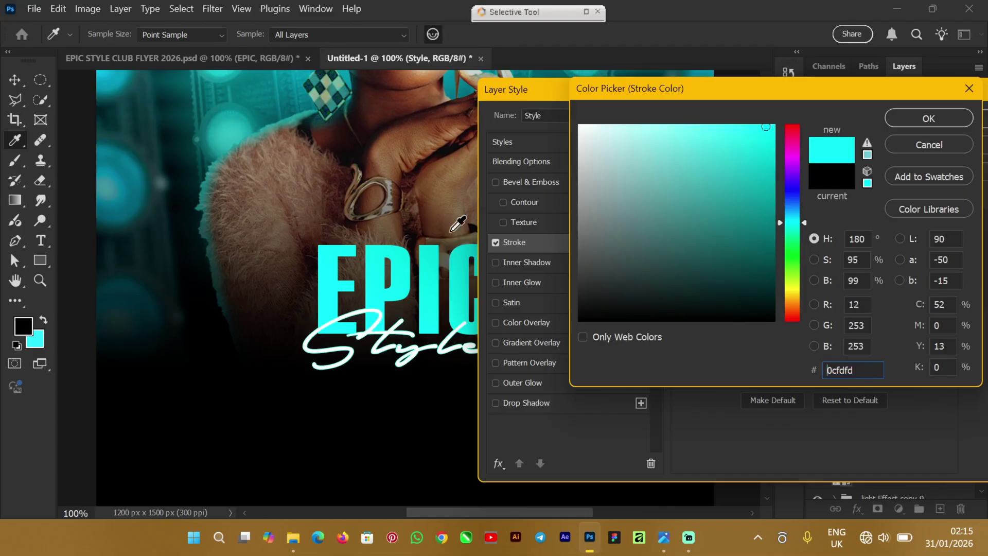
drag(774, 133, 773, 136)
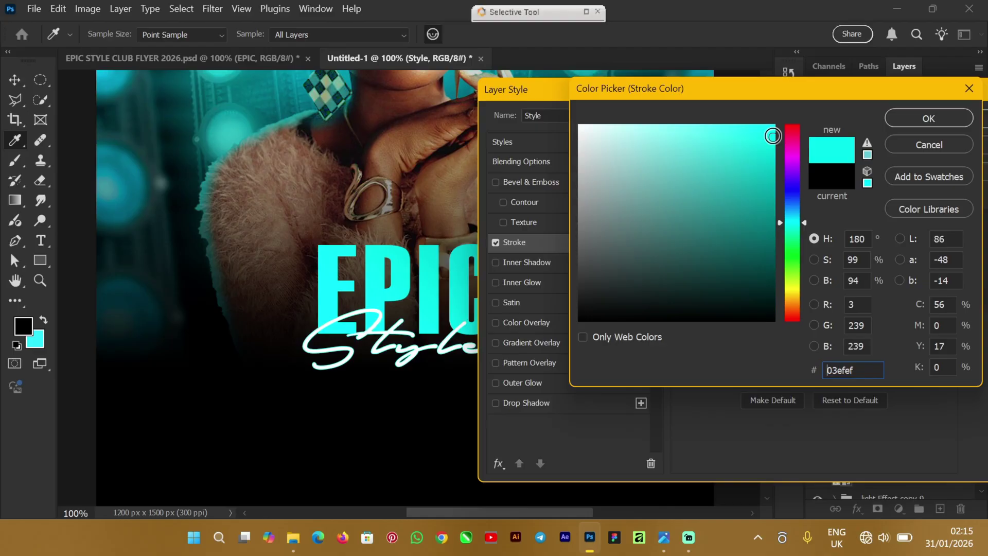
click(912, 122)
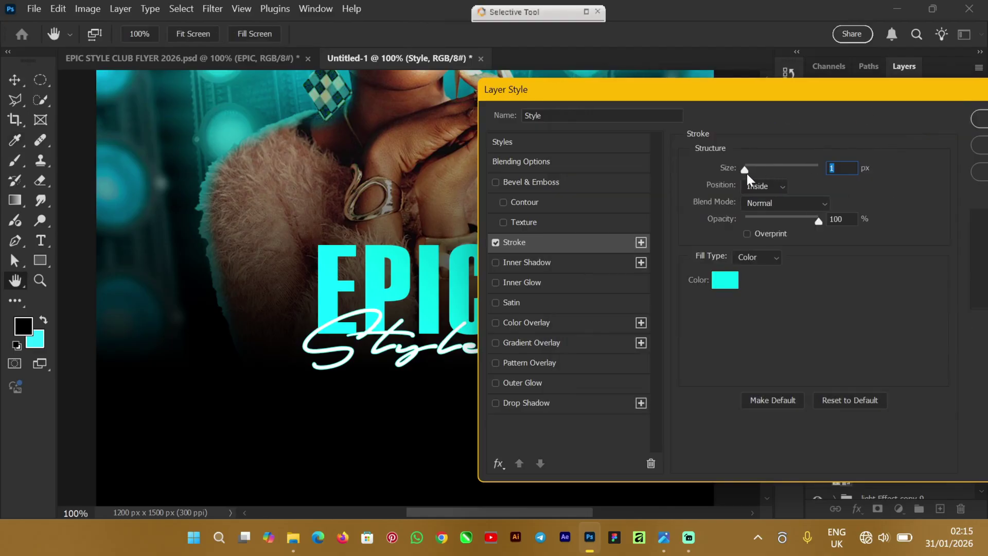
Step: Set the stroke size to 1 px and apply the effect
text(4)
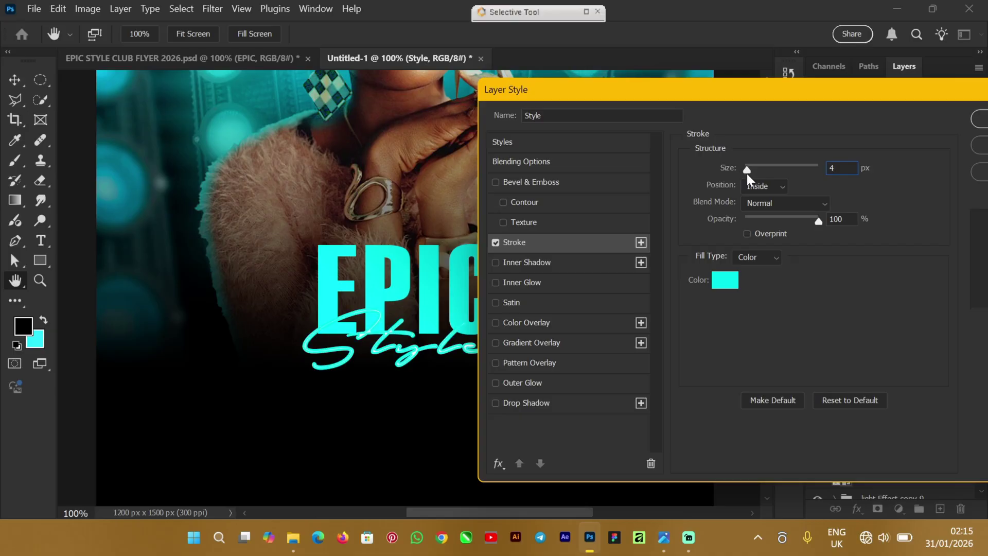
drag(747, 174, 746, 174)
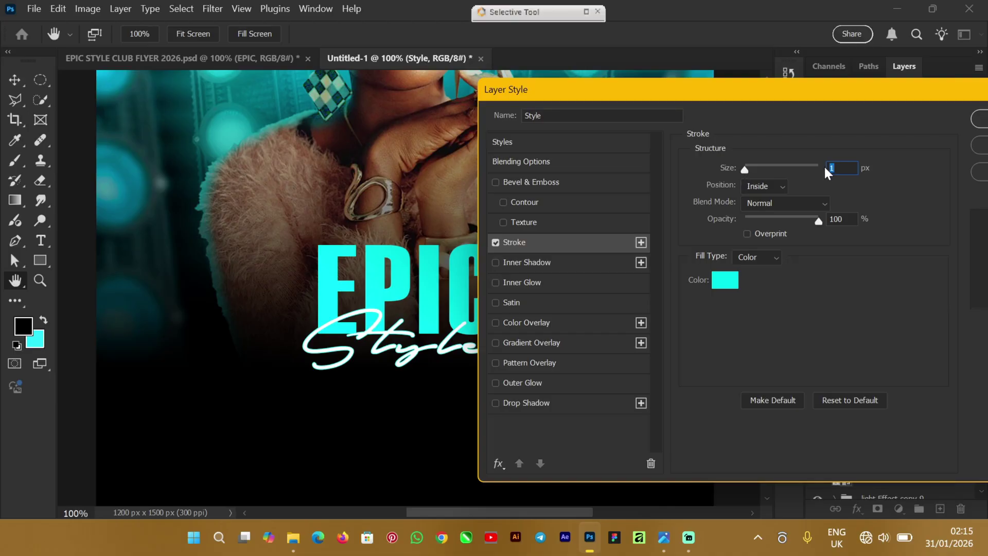
text(2)
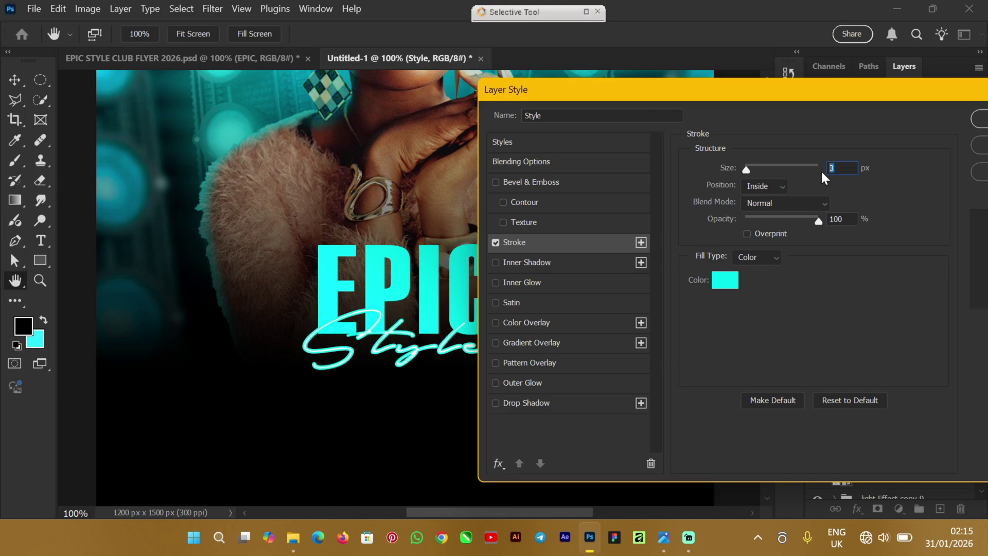
text(2)
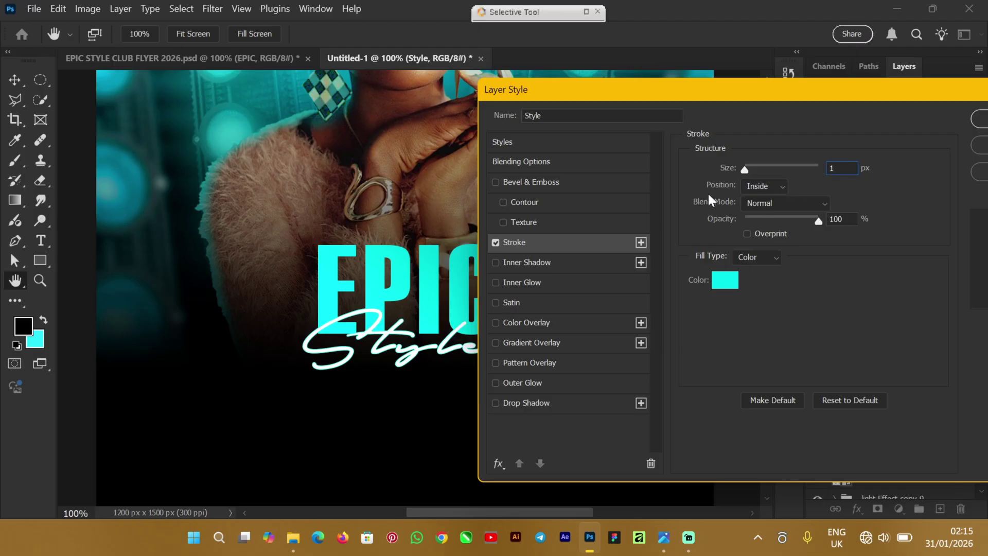
click(932, 170)
key(Return)
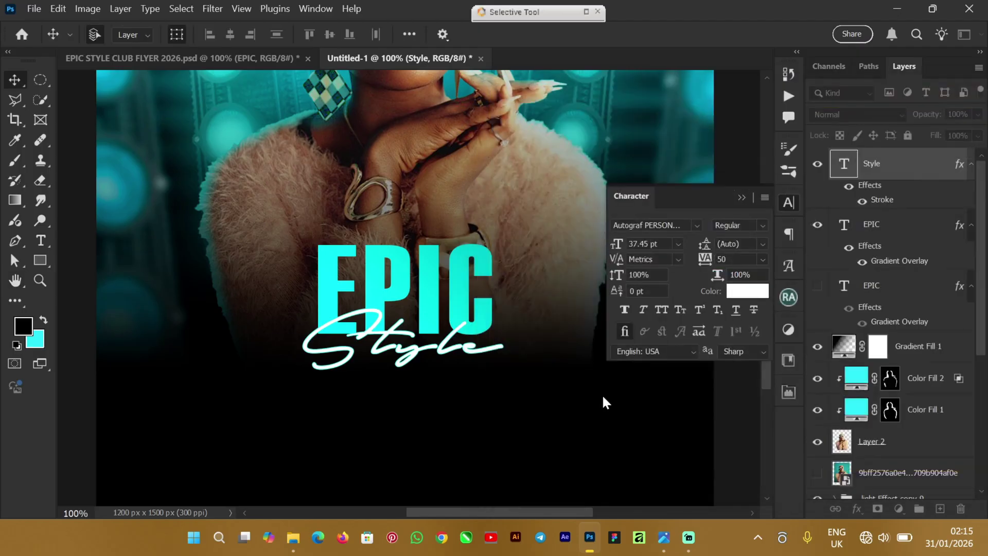
Step: Collapse the Character panel and zoom the flyer view to 66.7%
click(742, 197)
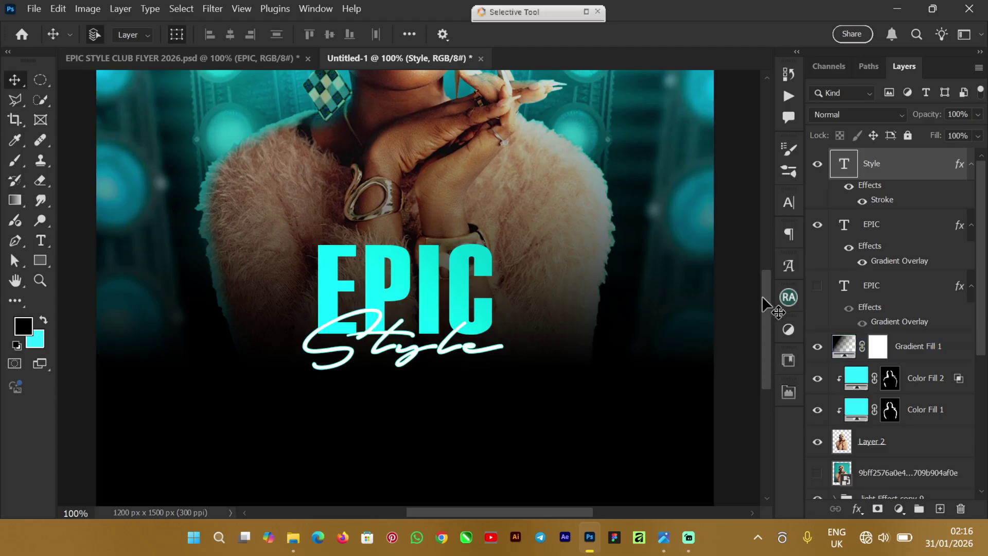
drag(767, 304, 769, 279)
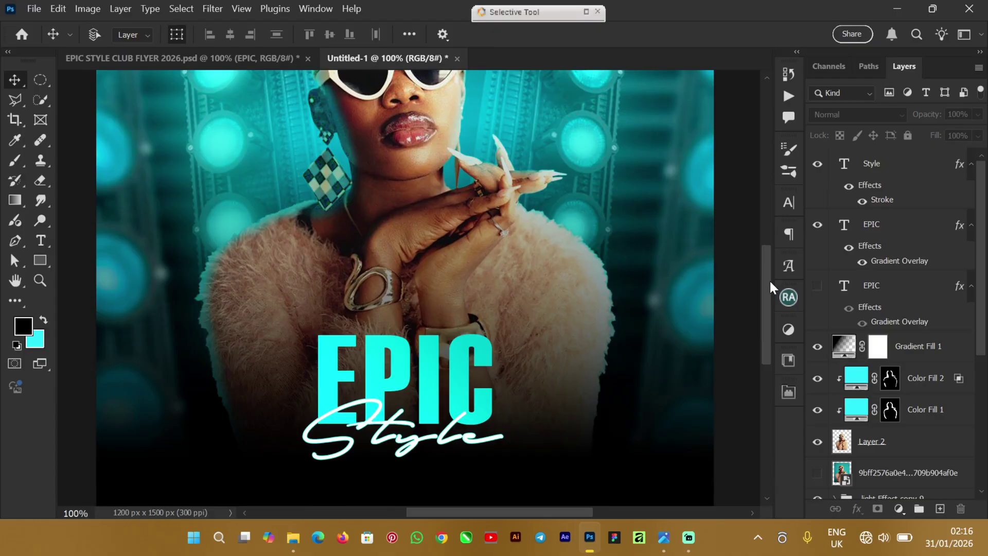
key(ctrl+plus)
key(ctrl+minus)
key(ctrl+minus)
key(ctrl+minus)
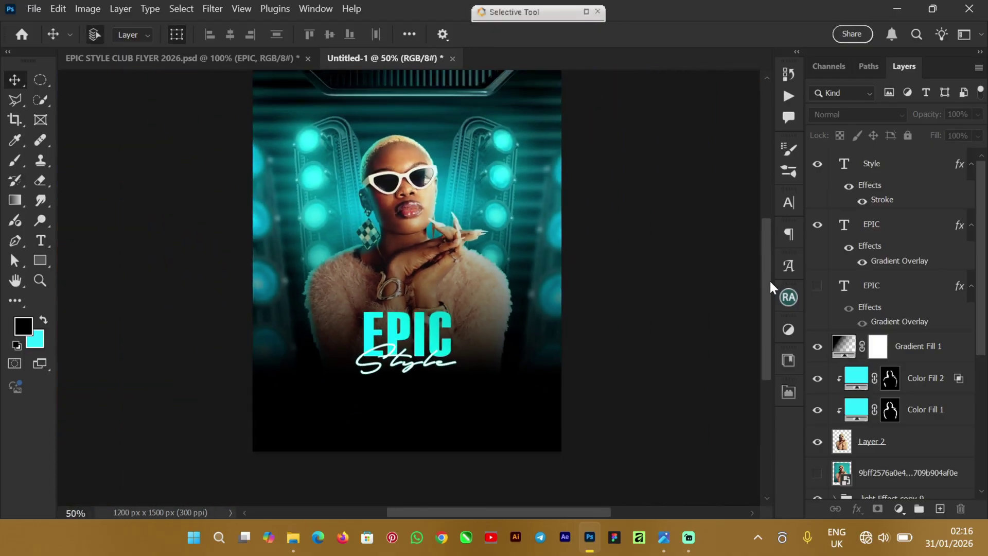
key(ctrl+minus)
key(ctrl+plus)
key(ctrl+plus)
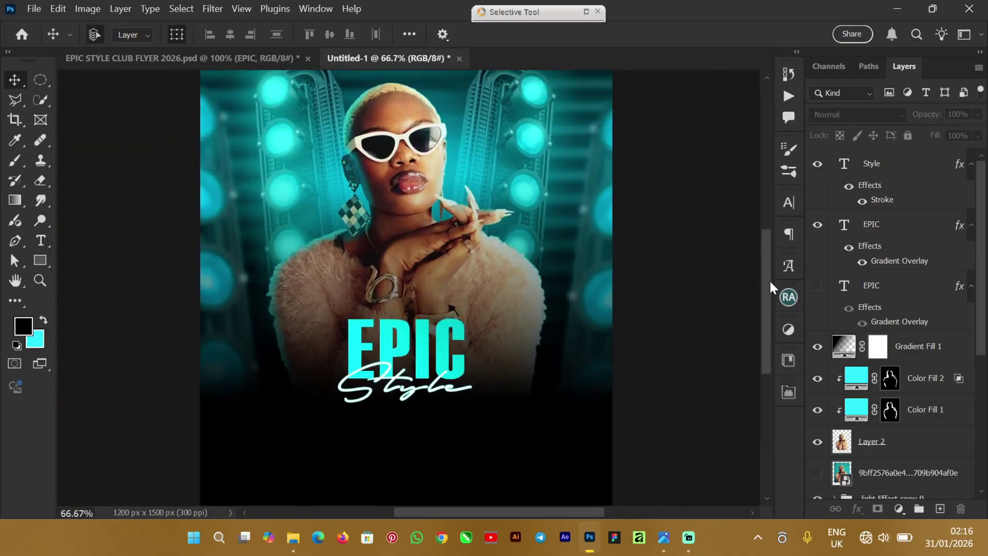
key(ctrl+plus)
key(ctrl+minus)
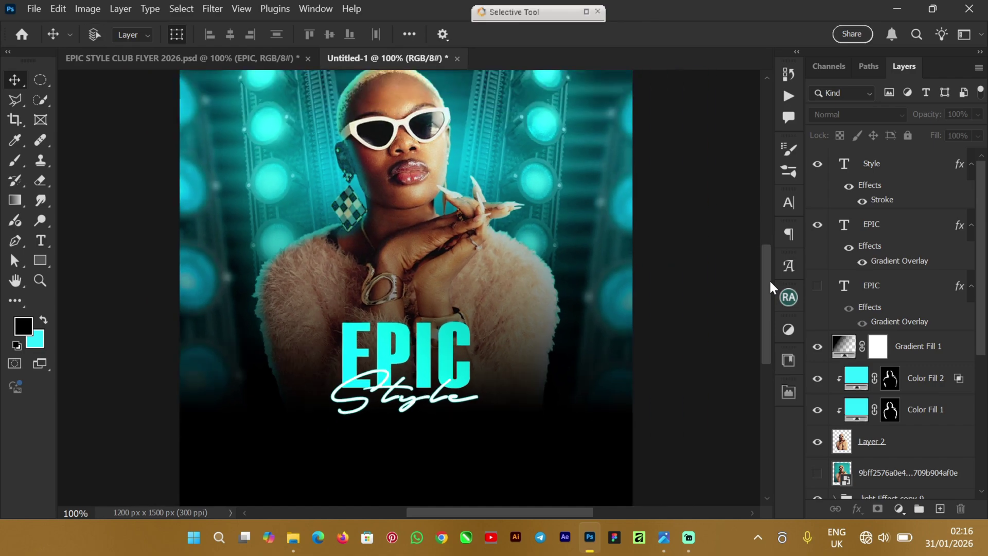
mouse_move(768, 293)
mouse_down()
mouse_move(763, 246)
mouse_move(760, 288)
mouse_up()
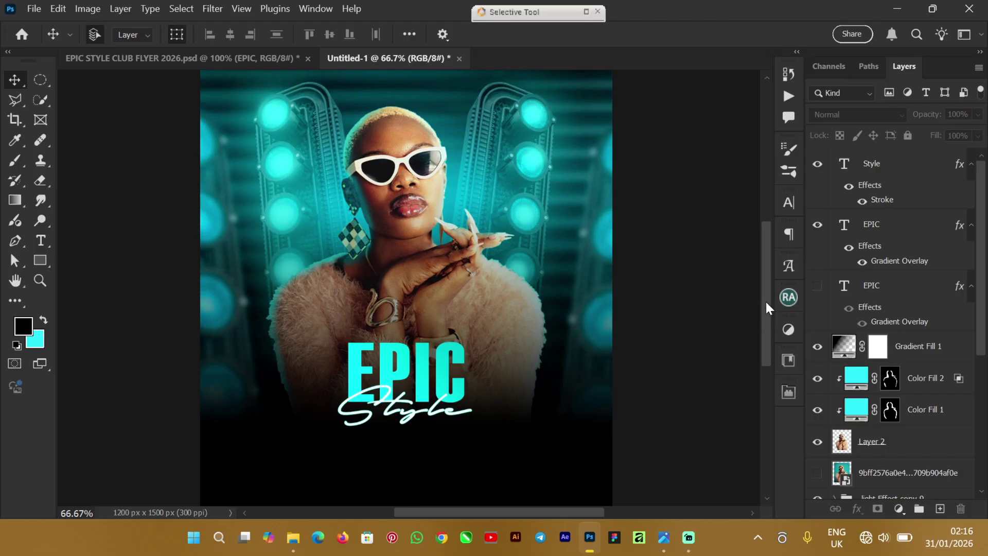
drag(766, 303, 773, 287)
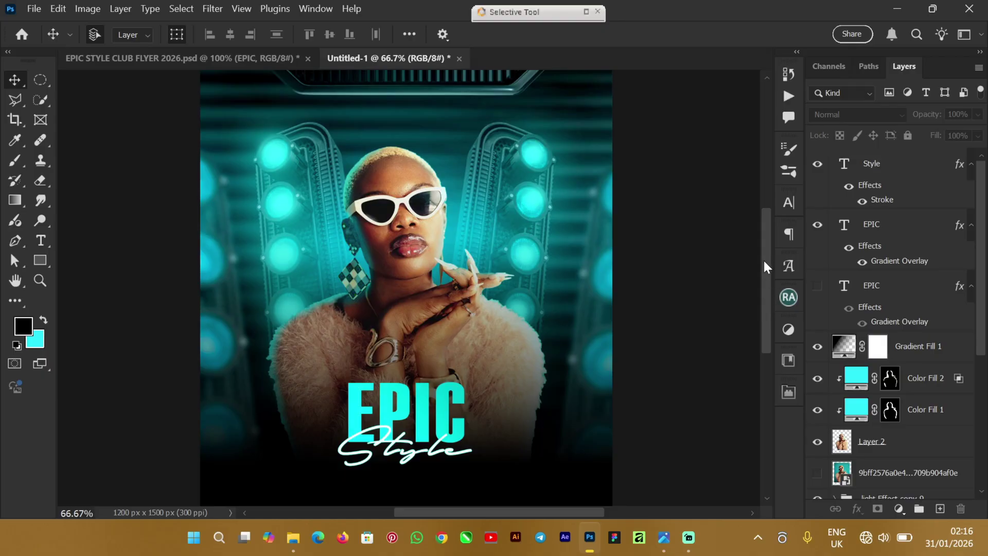
mouse_move(763, 259)
mouse_down()
mouse_move(771, 232)
mouse_move(767, 280)
mouse_move(772, 243)
mouse_move(770, 263)
mouse_up()
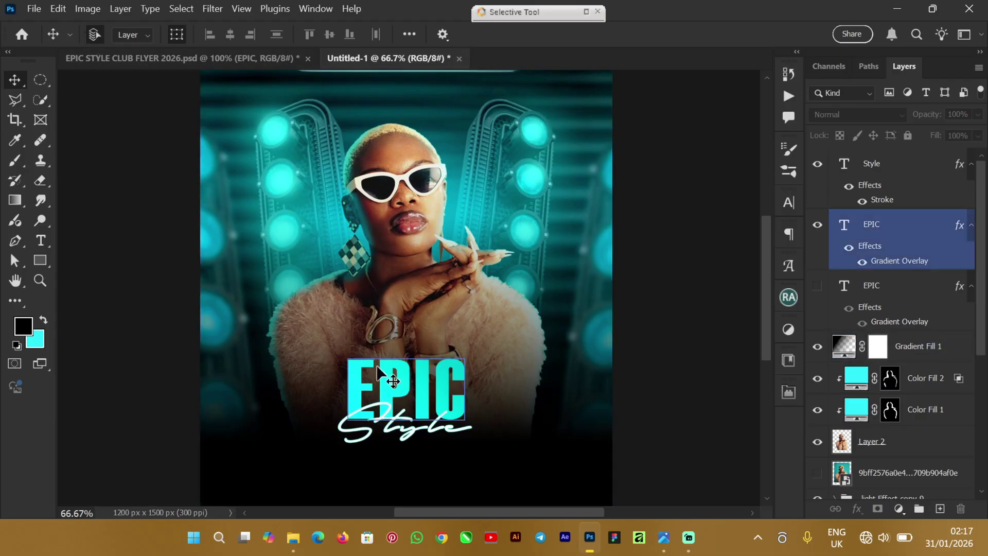
Step: Compare the layout against the reference club flyer, then go back to Untitled-1
click(160, 58)
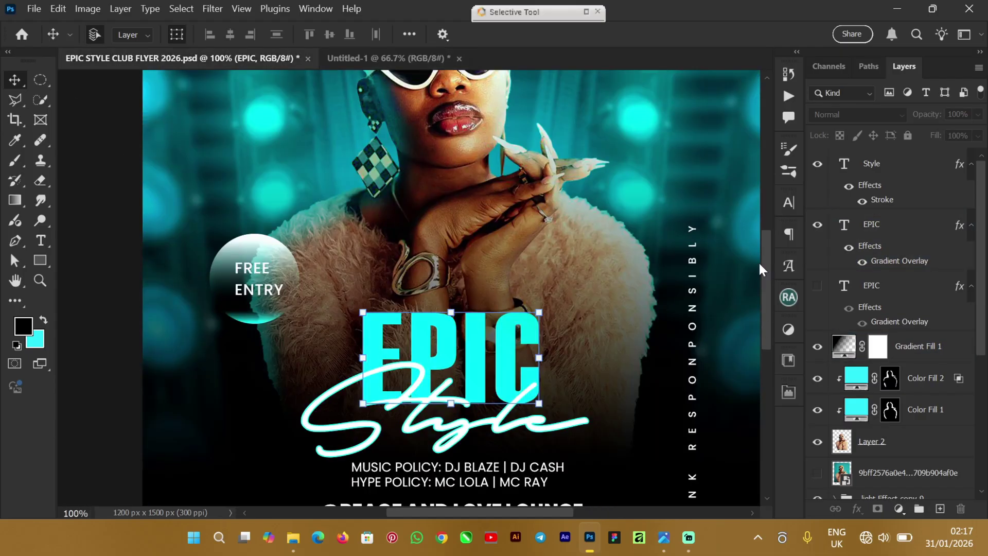
scroll(761, 314, down, 5)
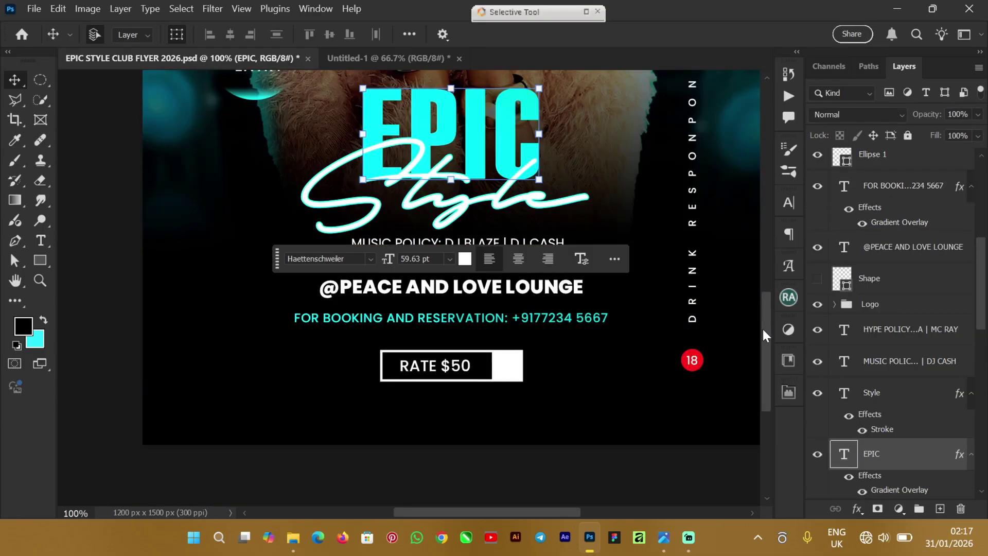
drag(764, 330, 766, 277)
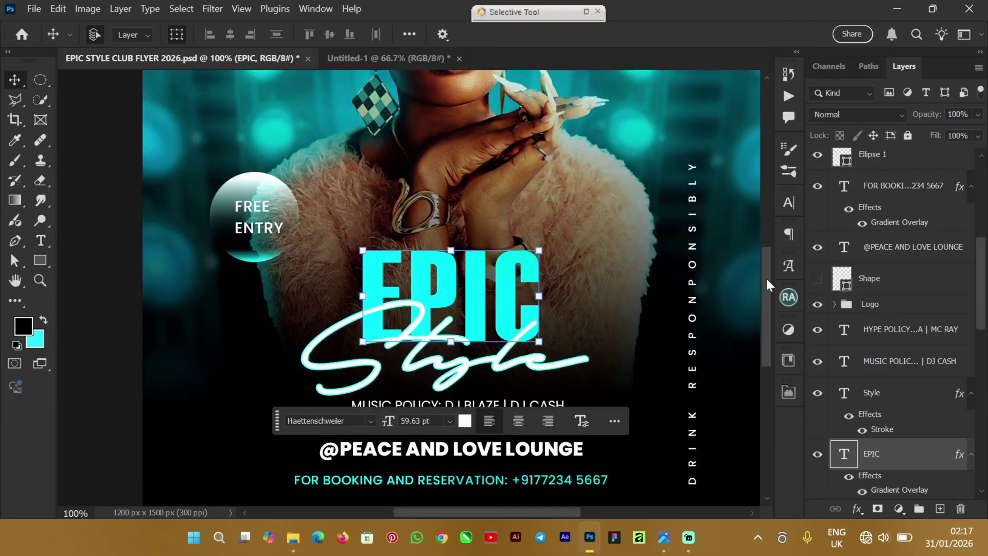
click(343, 60)
drag(768, 263, 765, 288)
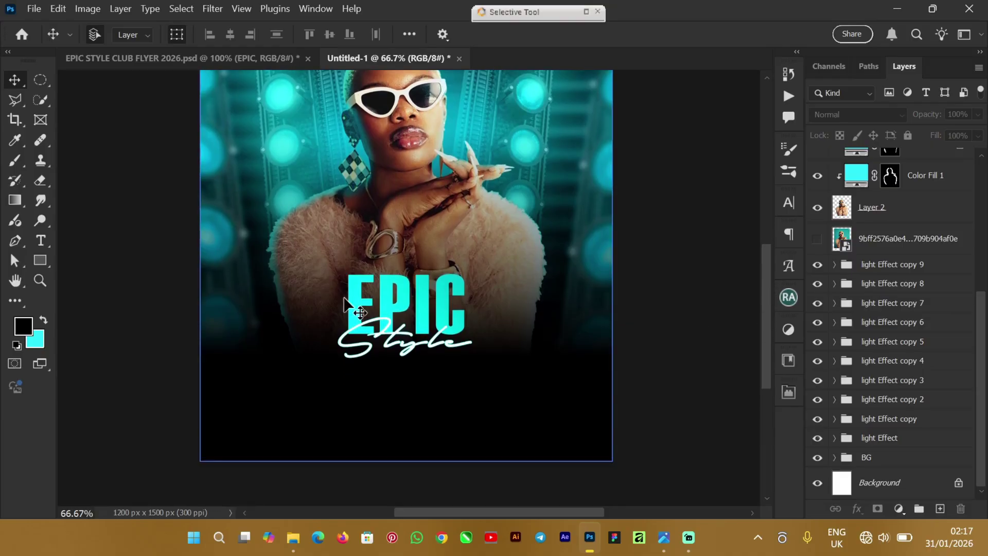
Step: Scale the cyan EPIC title to about 106% and recentre it above the Style script
click(360, 288)
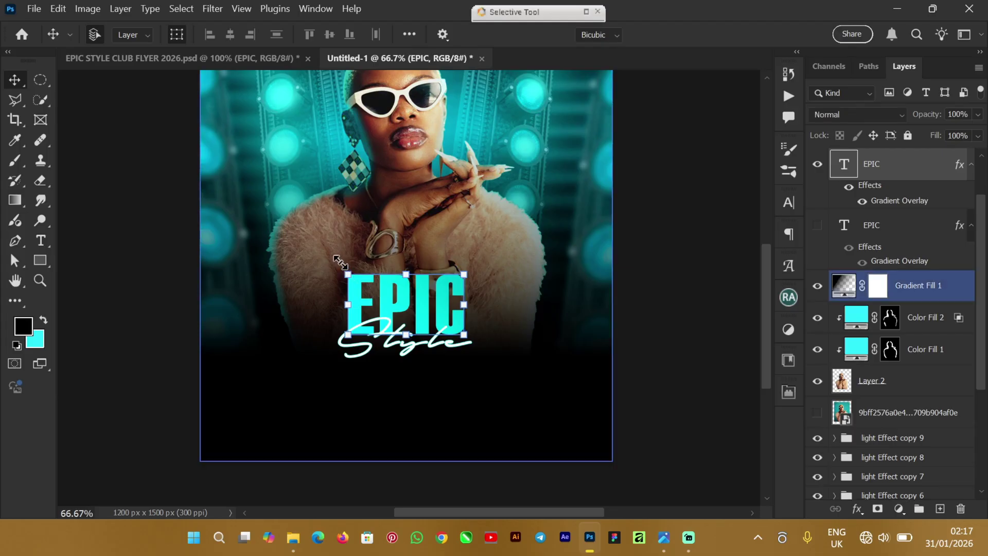
drag(339, 260, 338, 258)
drag(400, 283, 410, 295)
drag(345, 253, 339, 251)
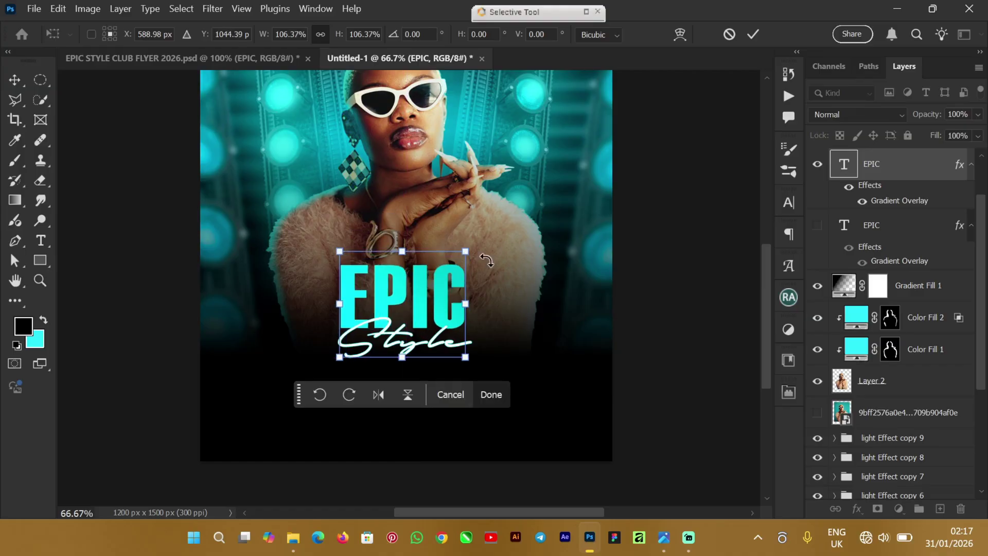
drag(470, 246, 465, 251)
click(753, 35)
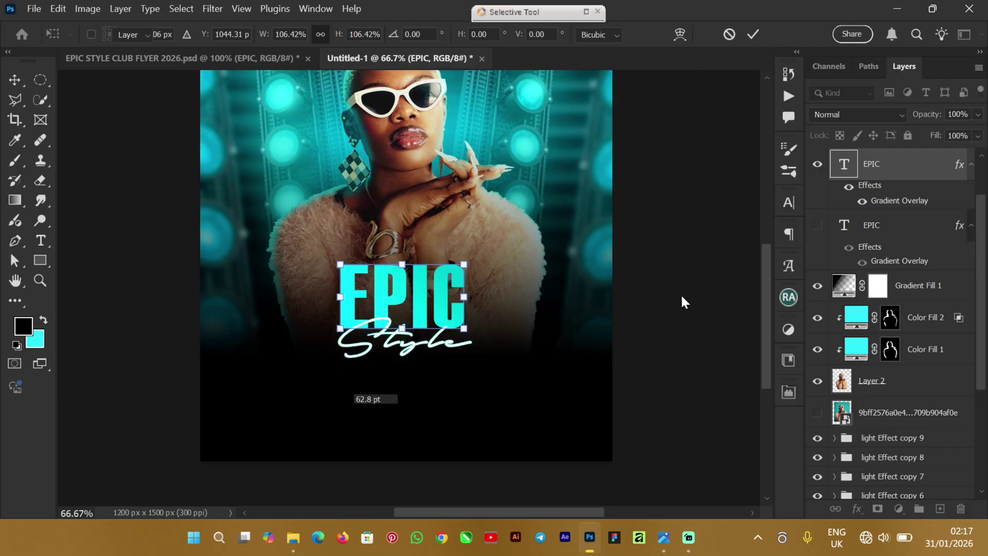
key(Return)
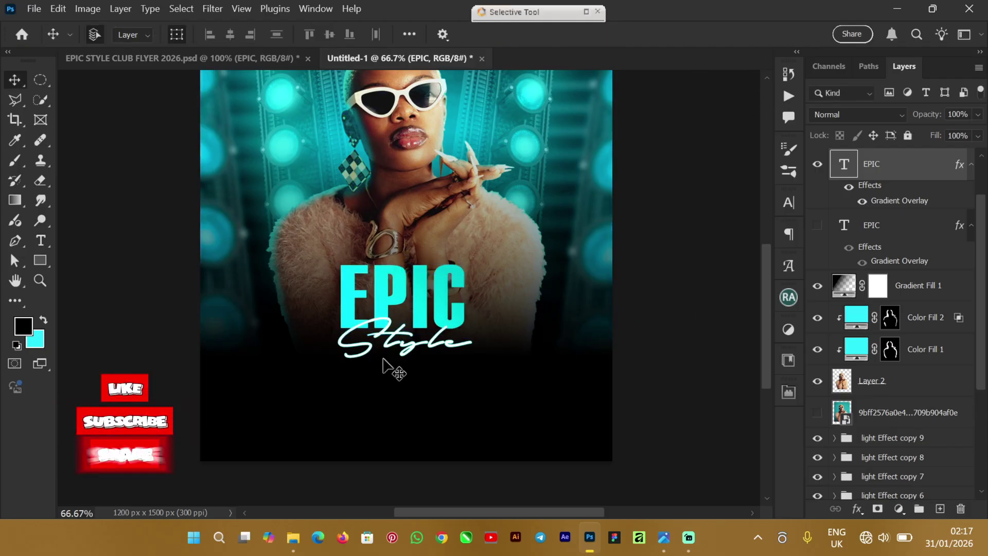
click(398, 344)
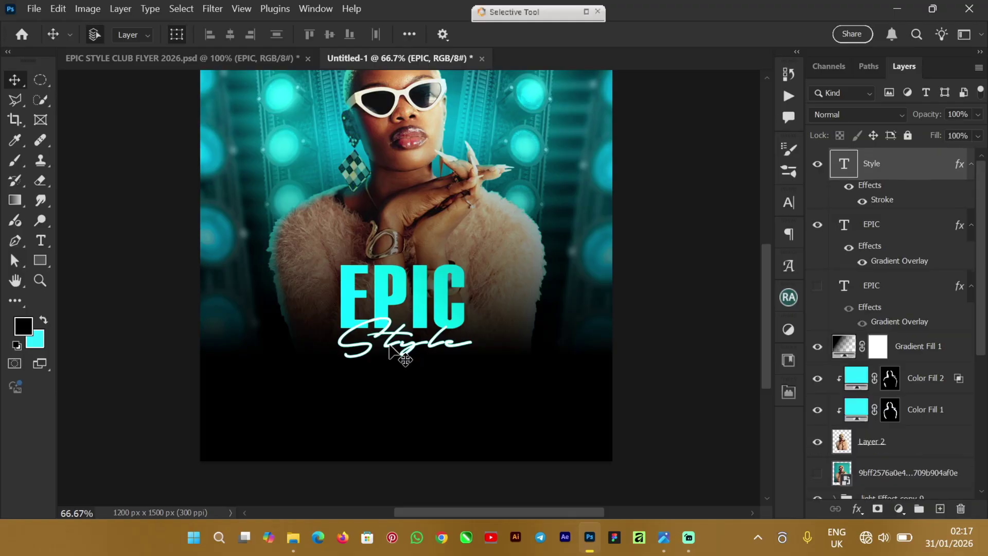
Step: Scale the white script Style to about 120% and overlap it on EPIC's lower edge
click(335, 316)
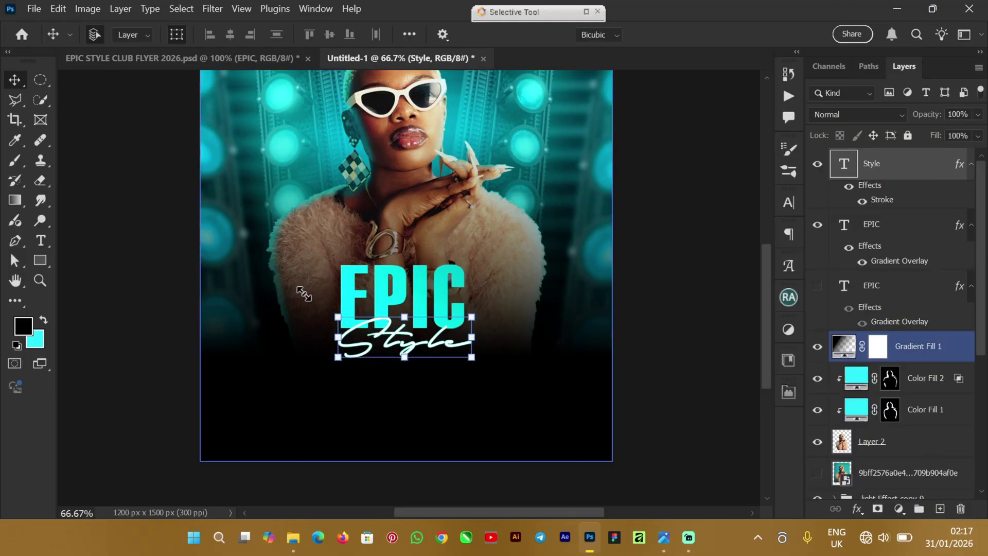
click(332, 299)
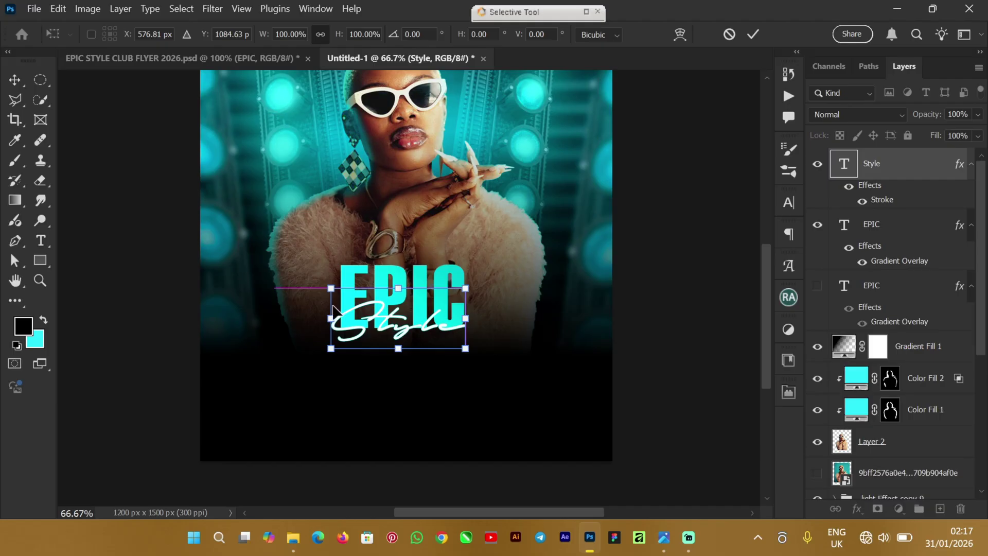
drag(368, 343, 359, 360)
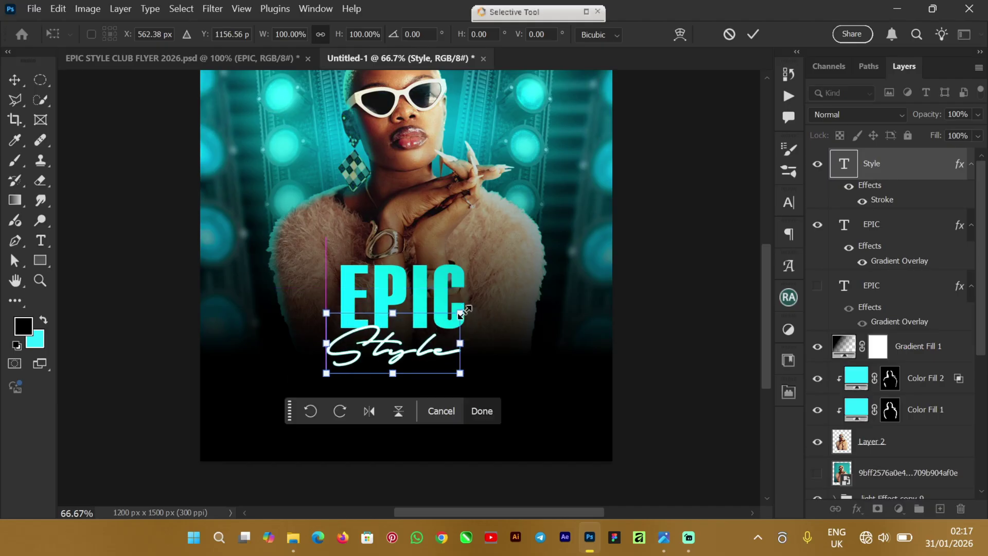
mouse_move(483, 298)
mouse_down()
mouse_move(505, 267)
mouse_move(474, 301)
mouse_move(487, 300)
mouse_up()
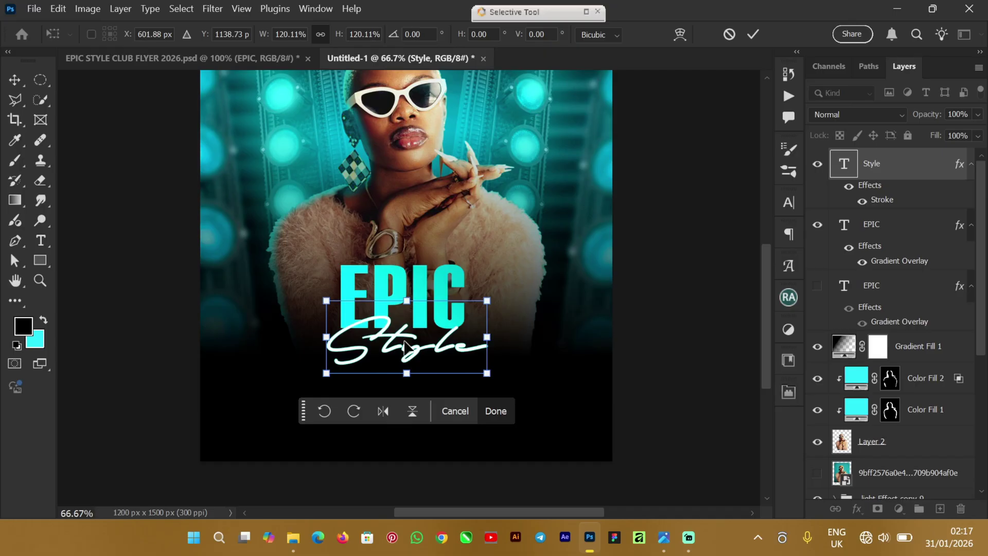
drag(404, 342, 399, 343)
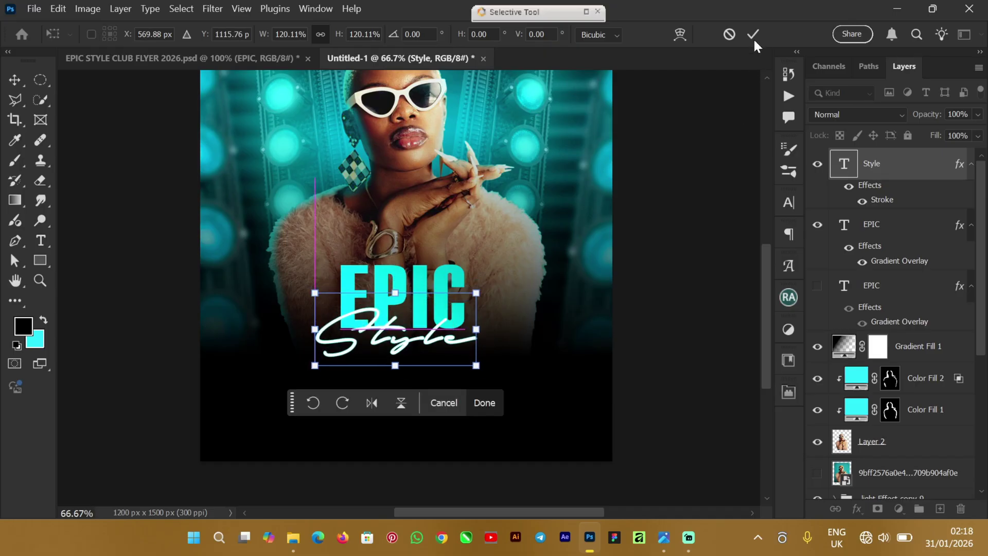
key(Return)
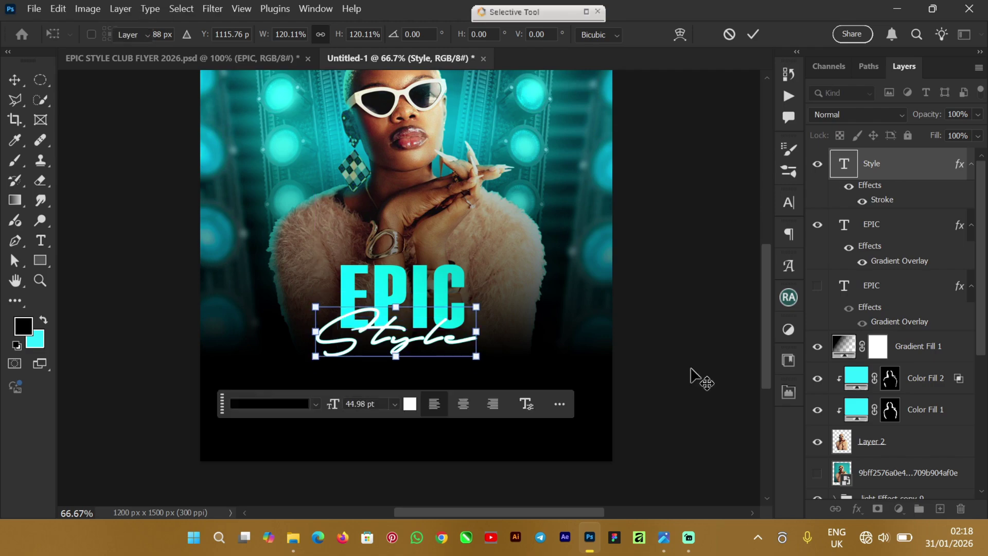
click(688, 265)
drag(767, 304, 759, 284)
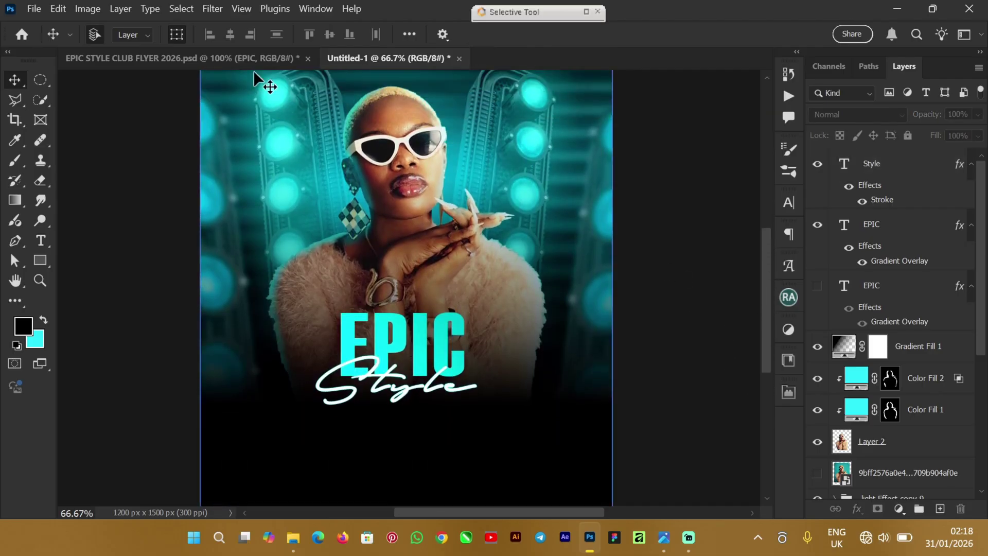
Step: Select the MUSIC POLICY and HYPE POLICY layers in the original flyer
click(154, 61)
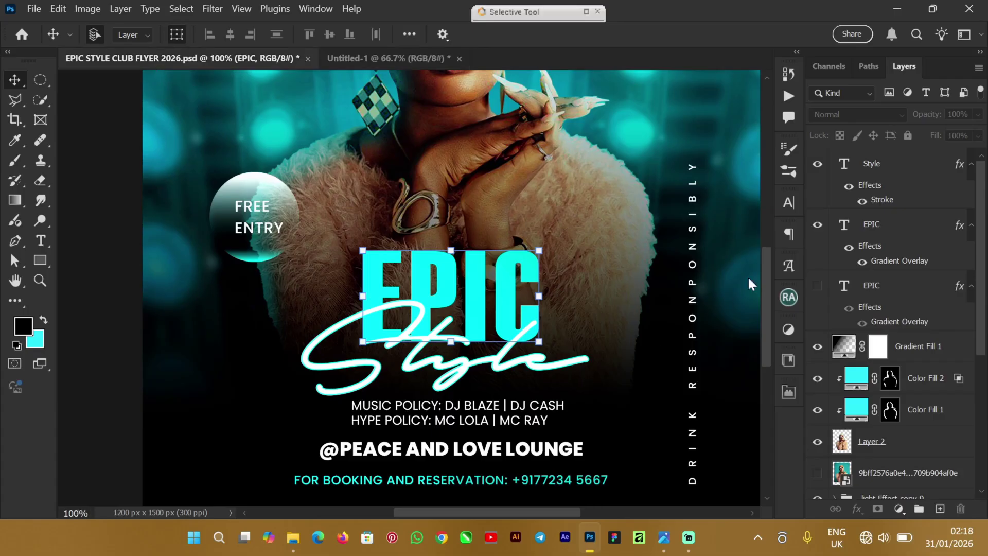
drag(762, 269, 765, 312)
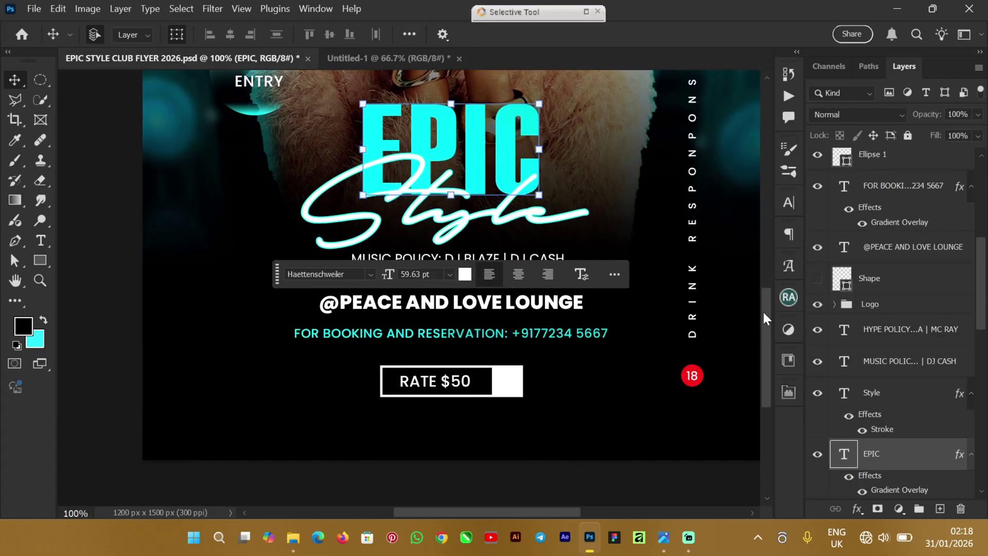
click(115, 297)
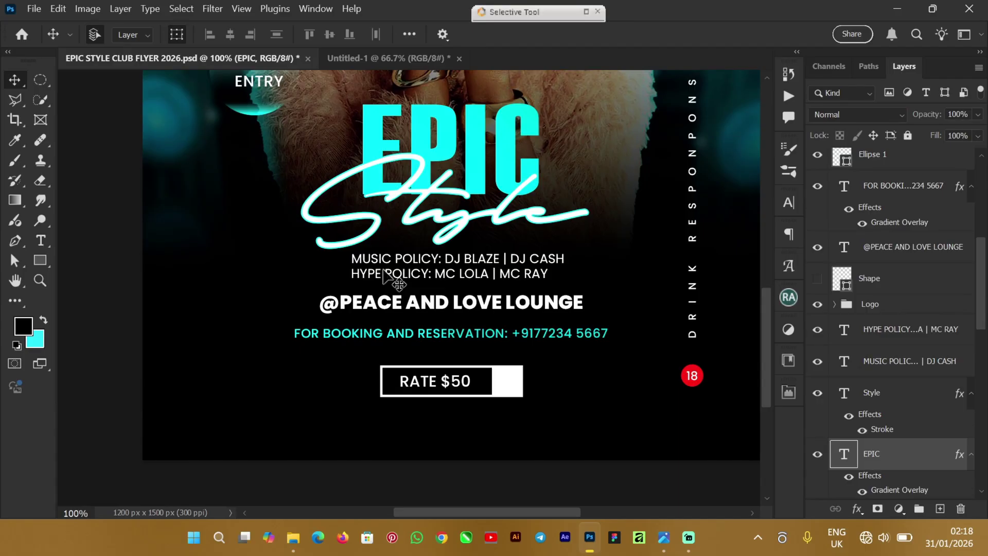
click(409, 261)
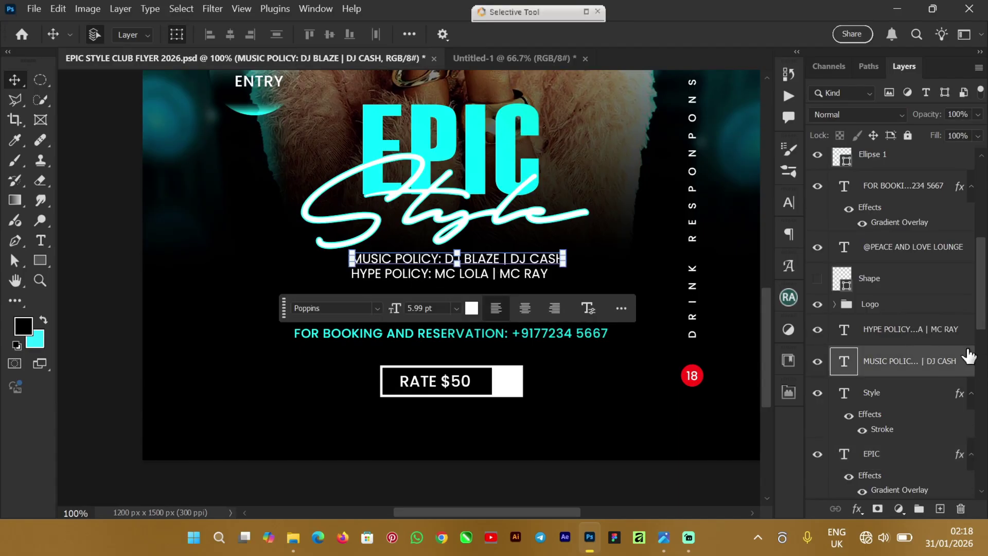
shift+click(910, 332)
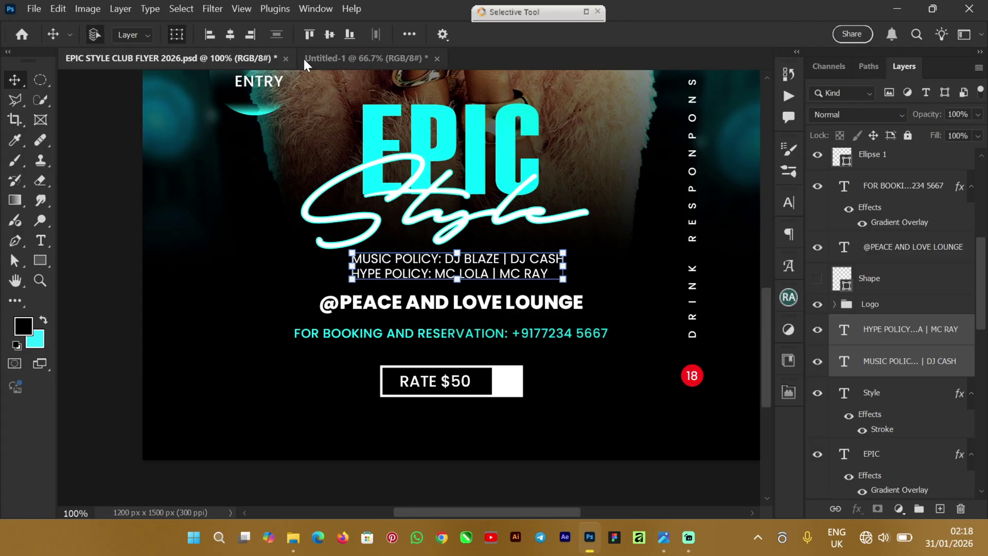
Step: Paste both policy lines into Untitled-1 and place them centred below Style
click(320, 61)
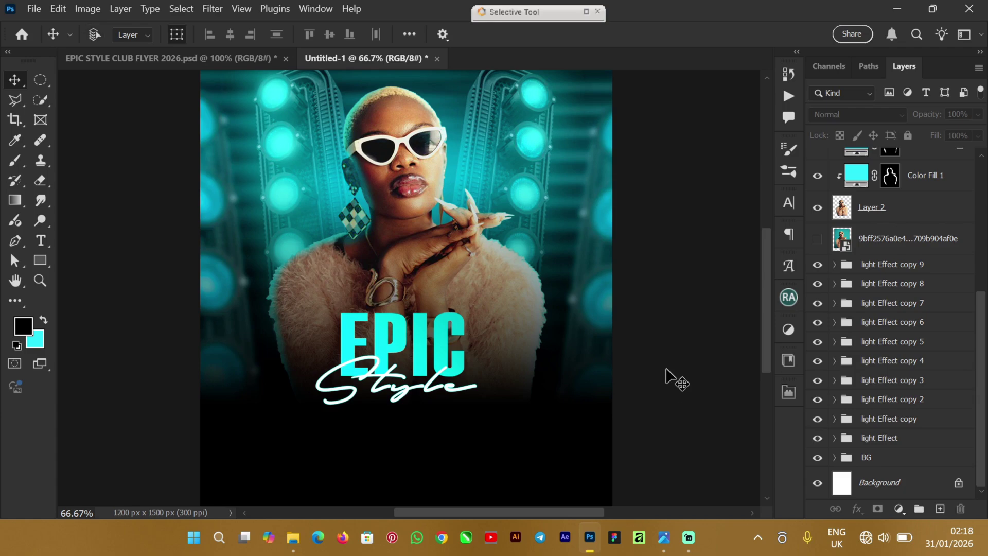
key(ctrl+v)
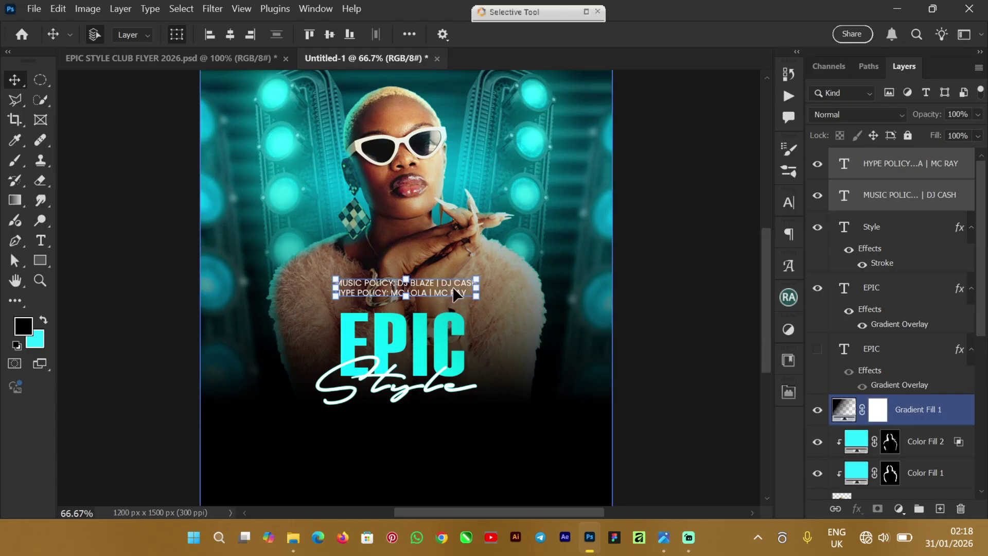
drag(434, 283, 439, 420)
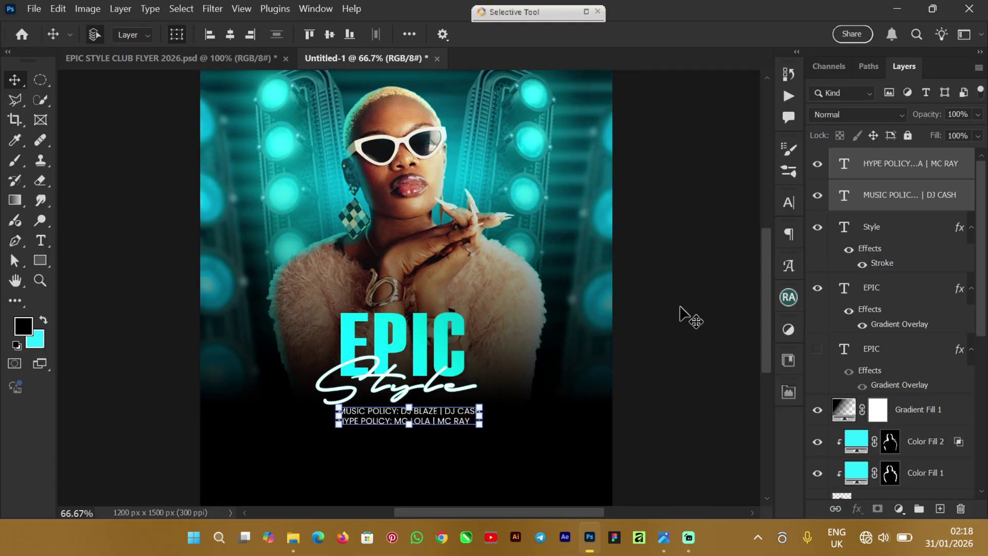
scroll(763, 304, down, 4)
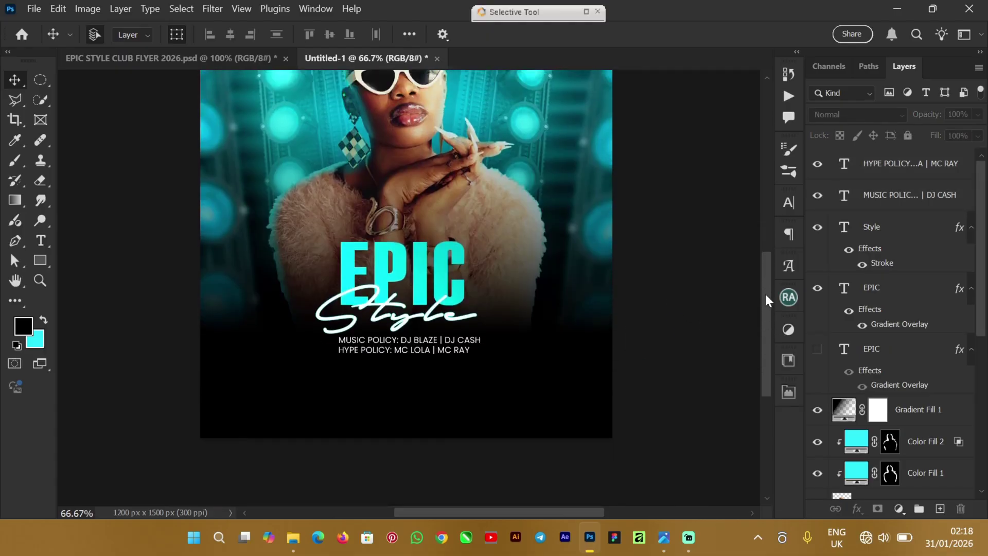
scroll(766, 278, up, 8)
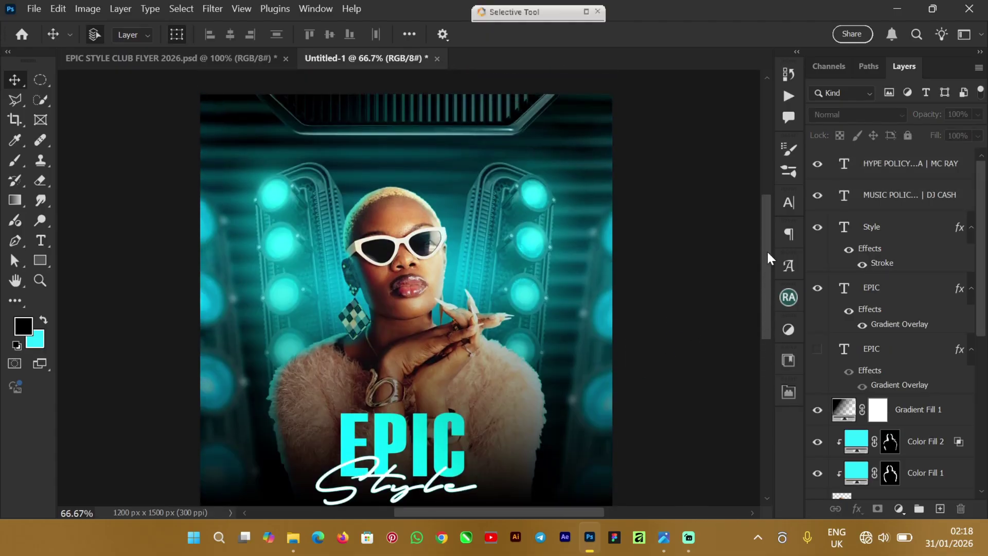
Step: Select the whole Logo group (69FASHION, ARENA CLUB ZONE) in the original flyer
click(142, 59)
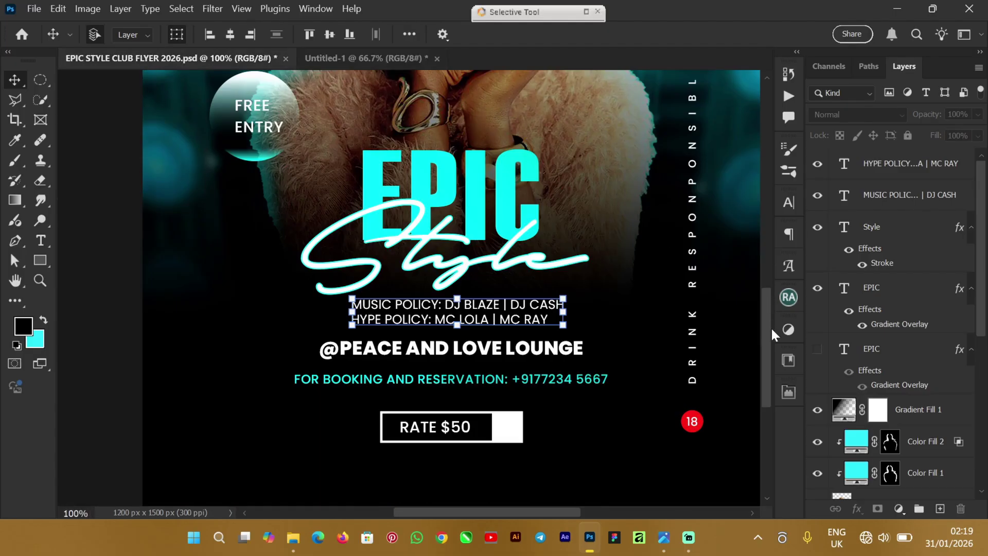
drag(771, 326, 770, 203)
click(242, 221)
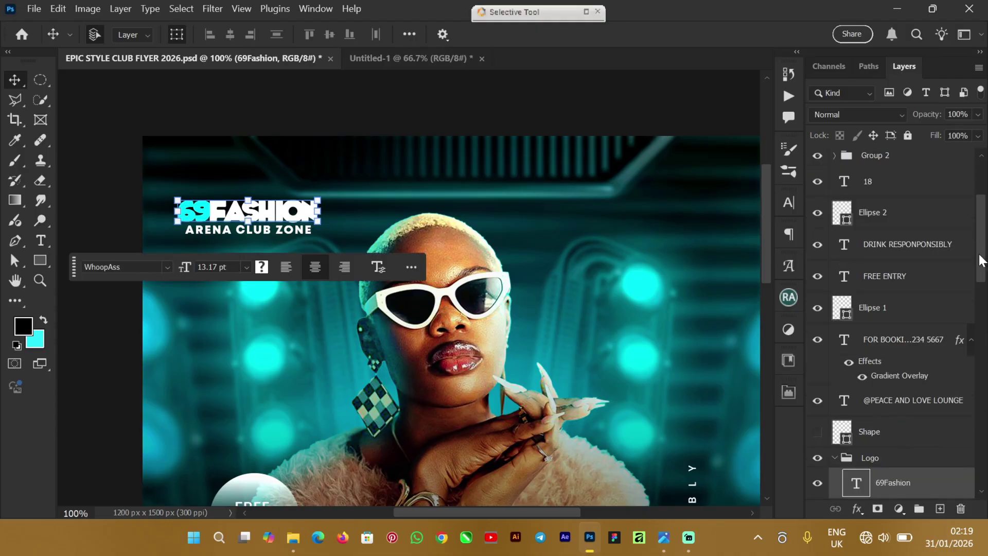
scroll(983, 262, down, 2)
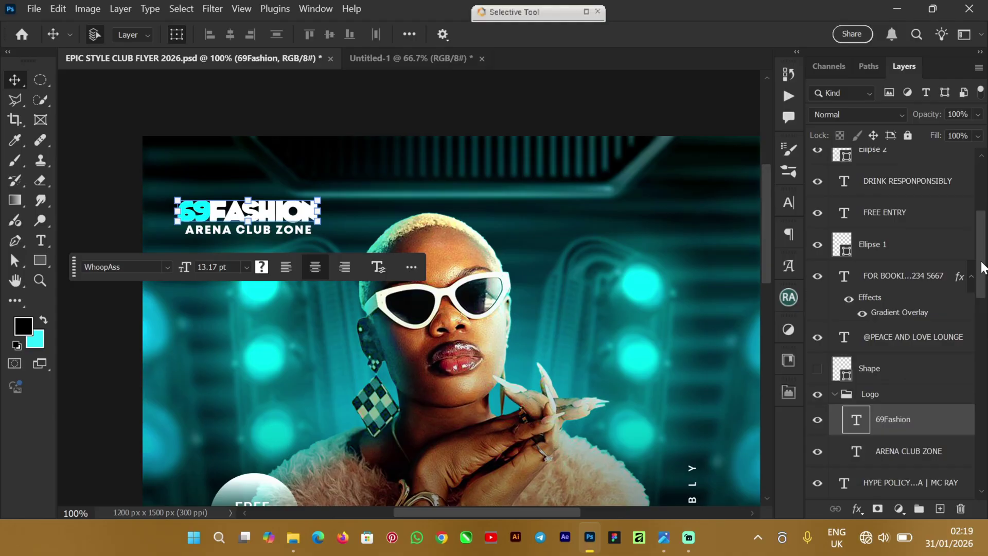
scroll(983, 266, down, 1)
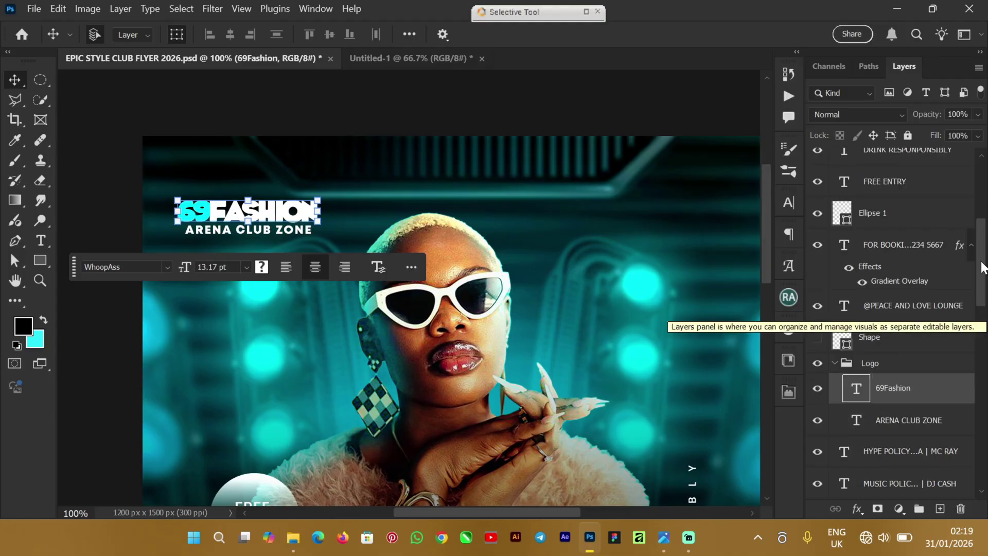
click(840, 365)
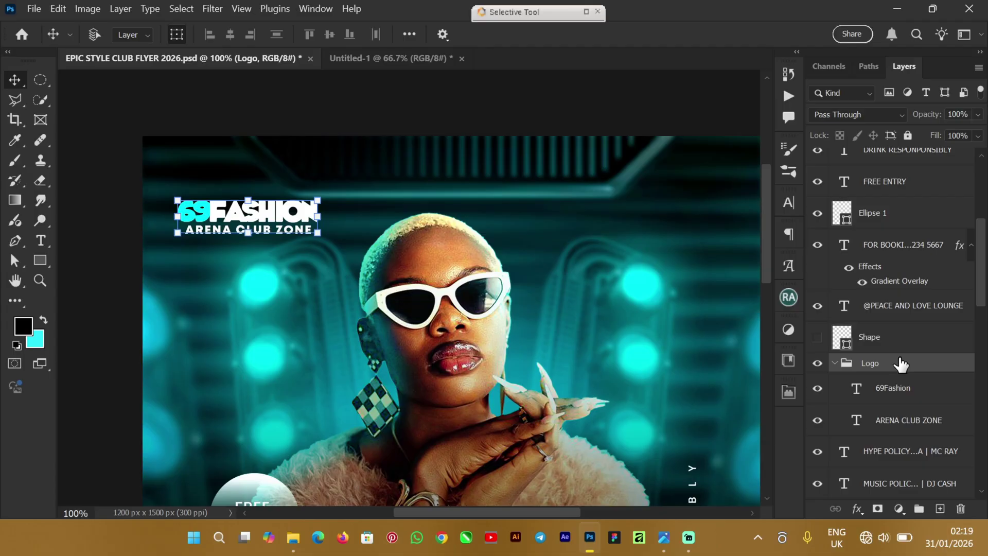
Step: Paste the Logo group into Untitled-1 and move it to the top-left corner
click(365, 56)
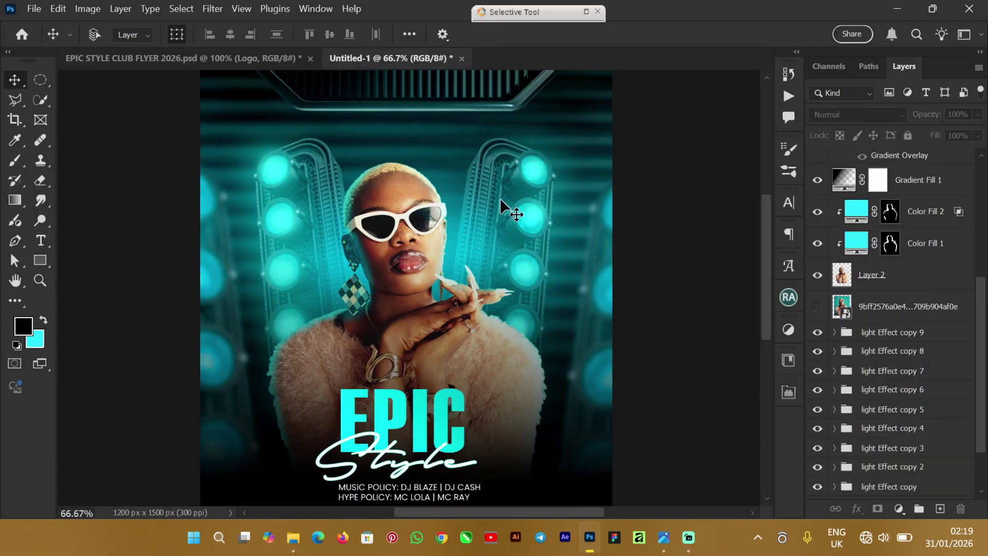
key(ctrl+v)
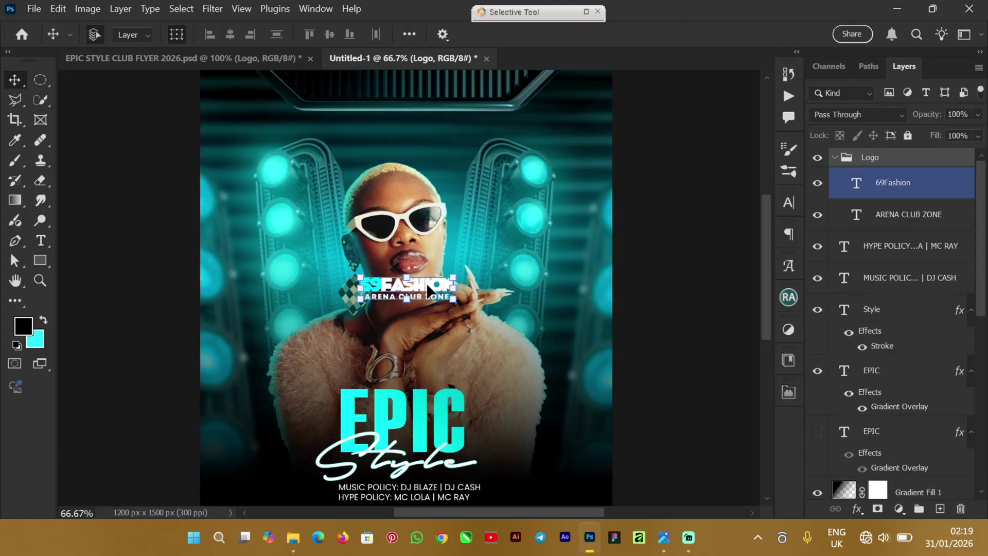
click(426, 283)
key(ctrl+t)
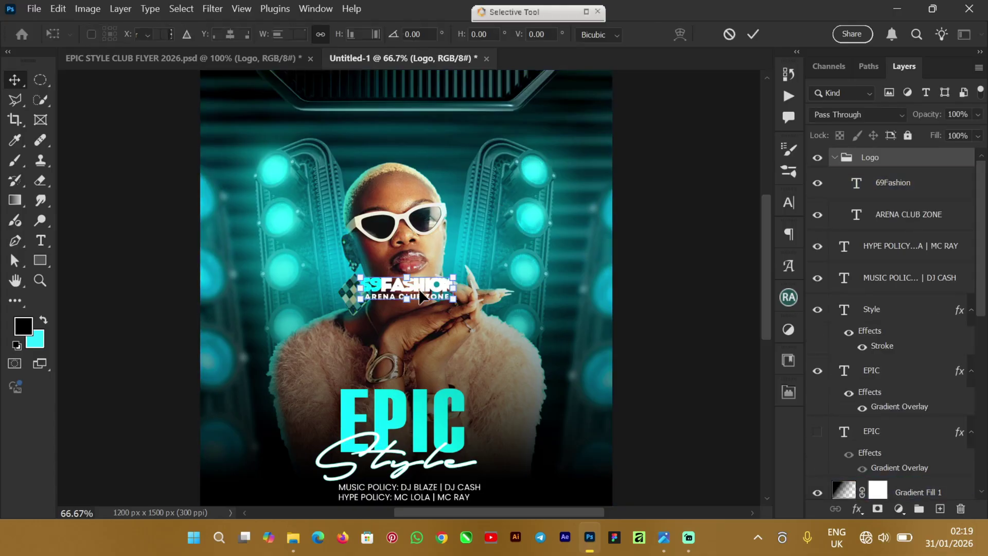
drag(420, 295, 303, 109)
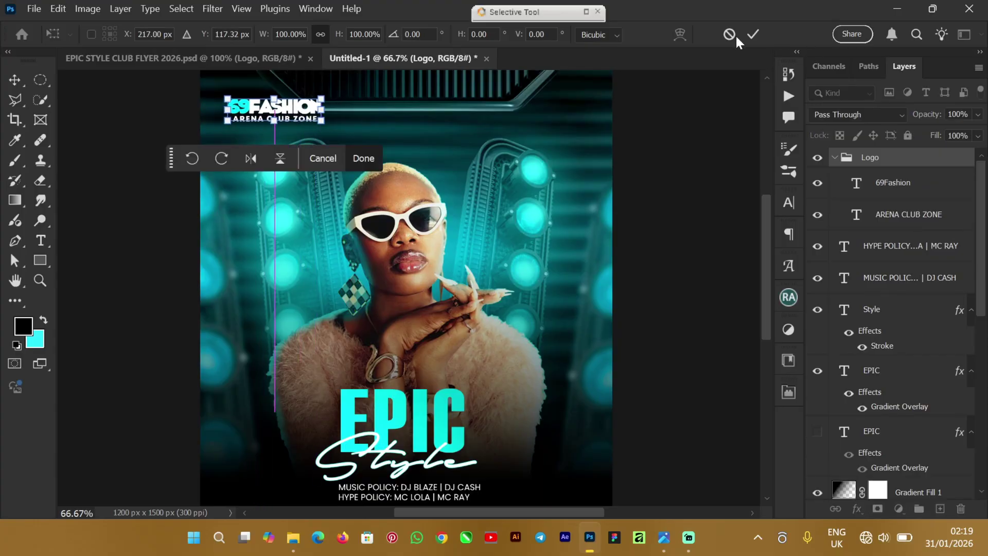
click(750, 32)
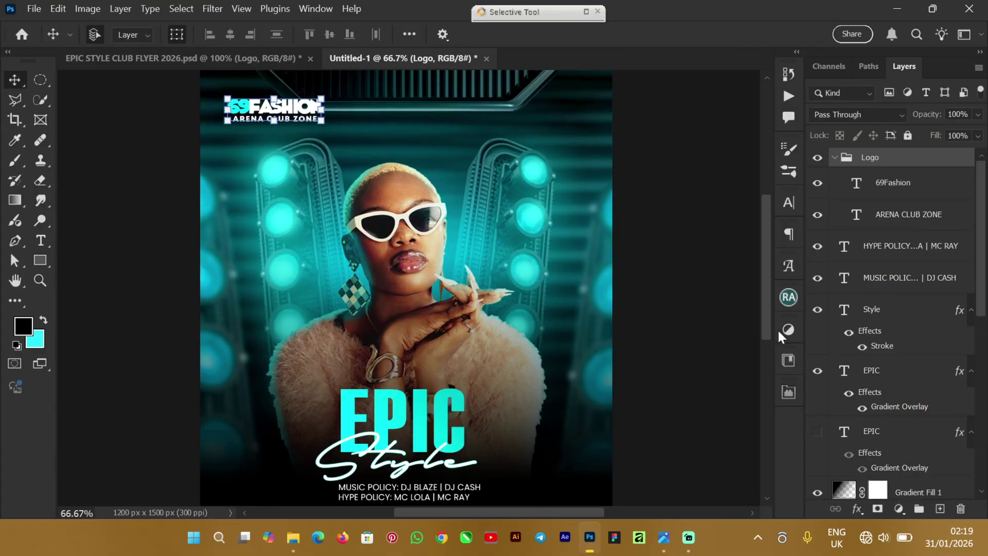
drag(764, 251, 756, 296)
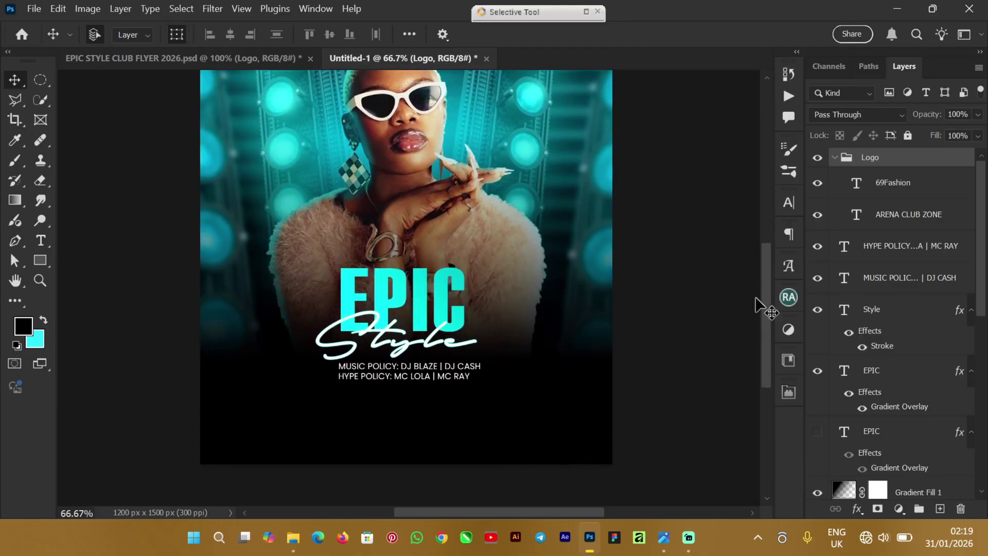
click(232, 57)
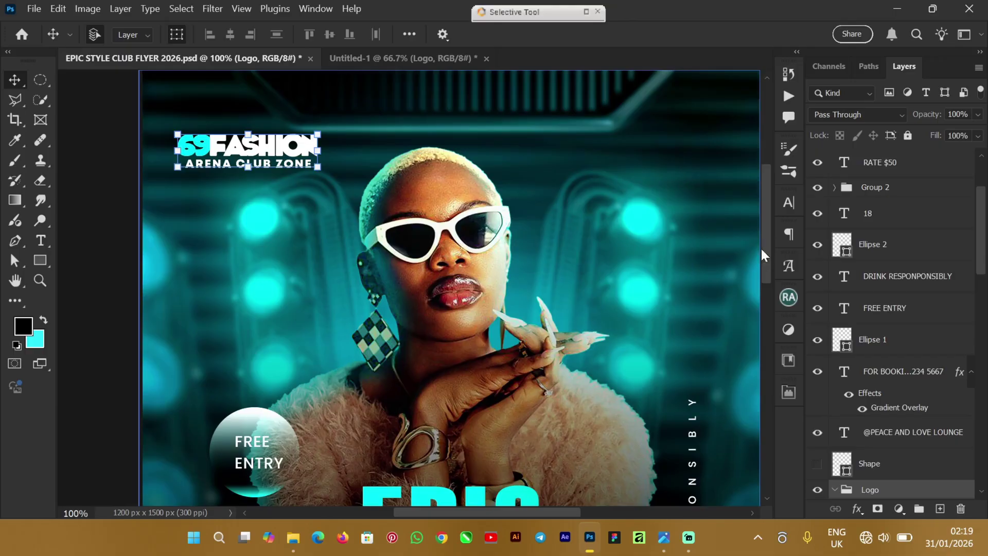
drag(764, 224, 759, 332)
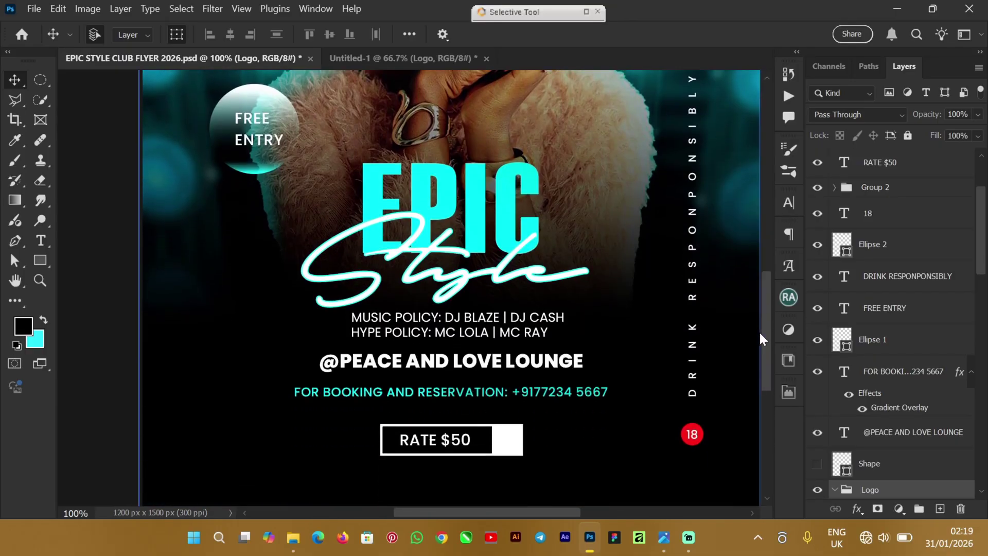
click(381, 364)
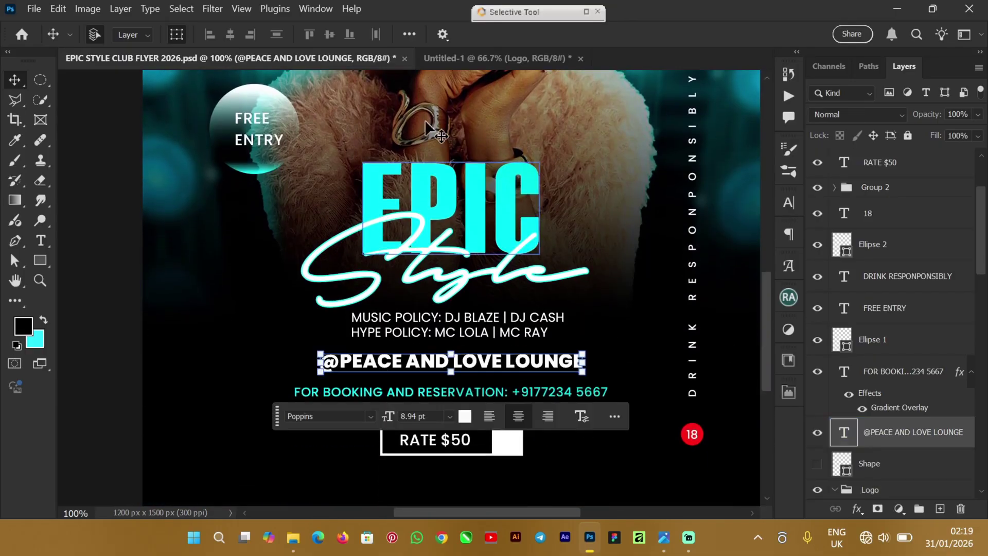
click(464, 56)
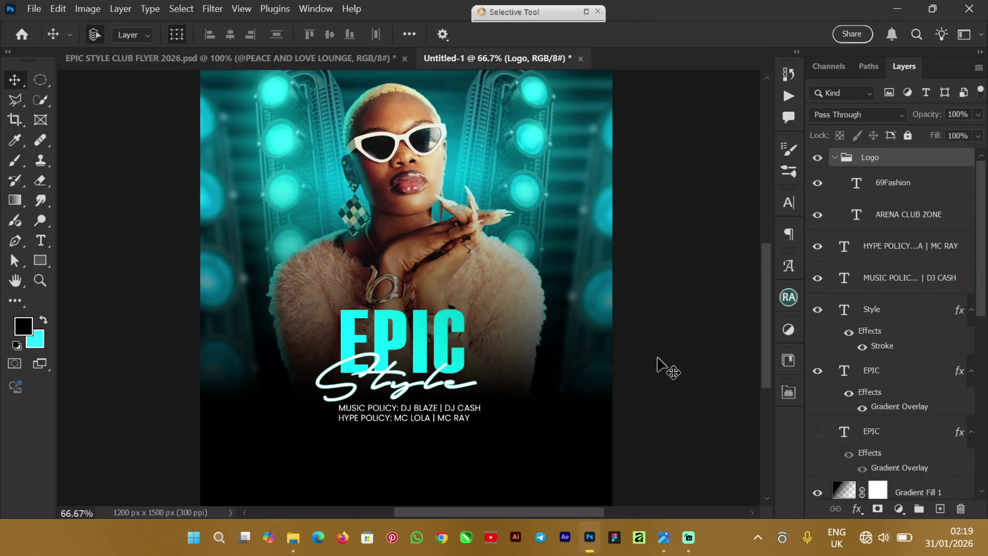
click(754, 306)
click(90, 279)
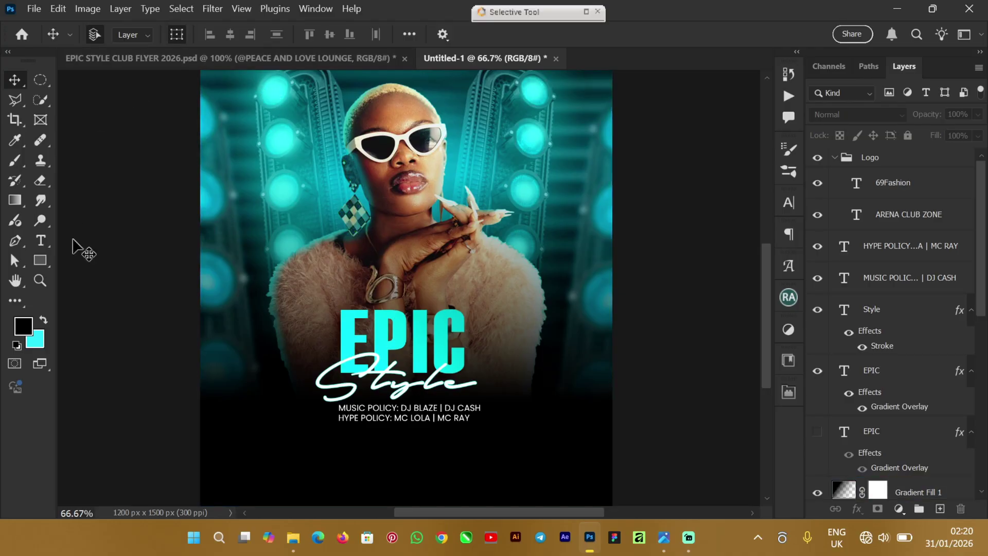
click(172, 65)
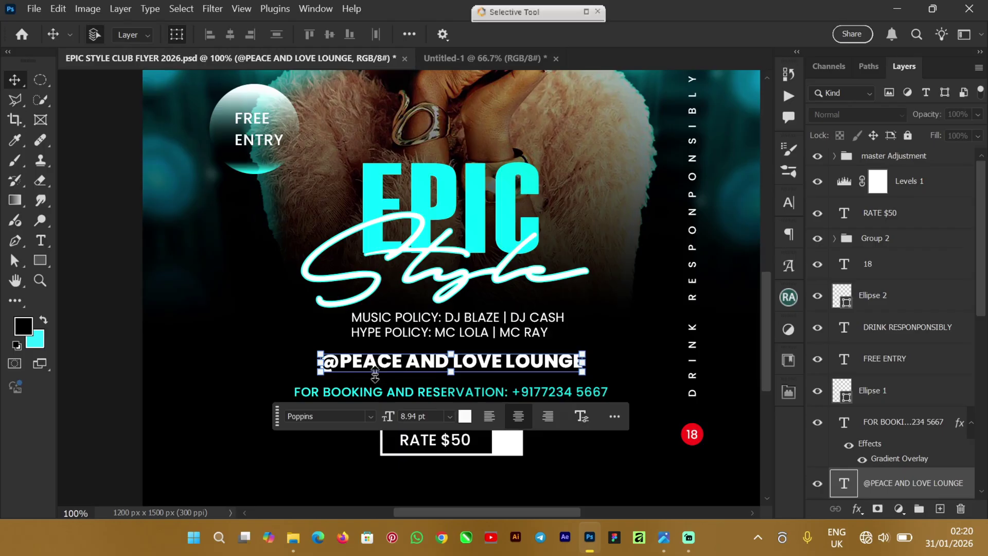
click(530, 56)
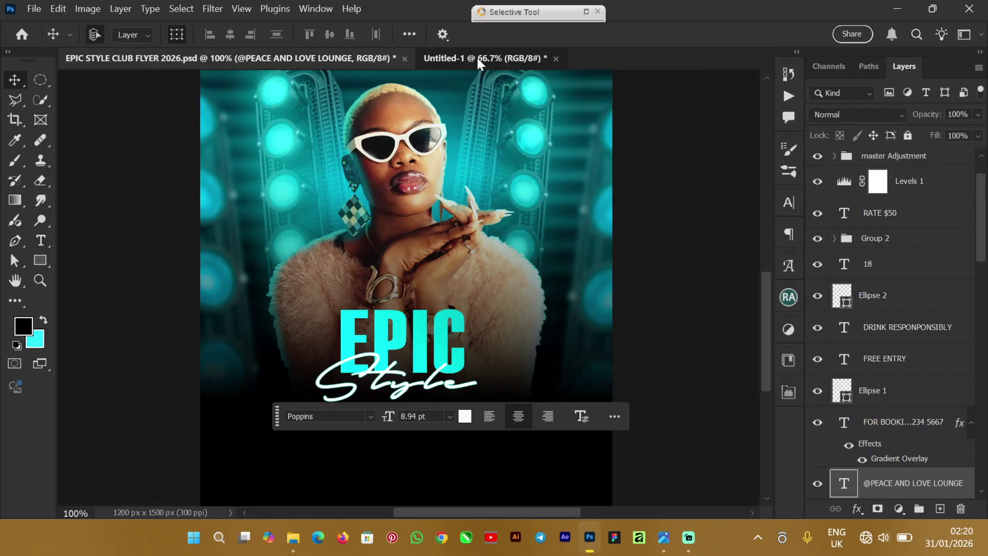
click(41, 240)
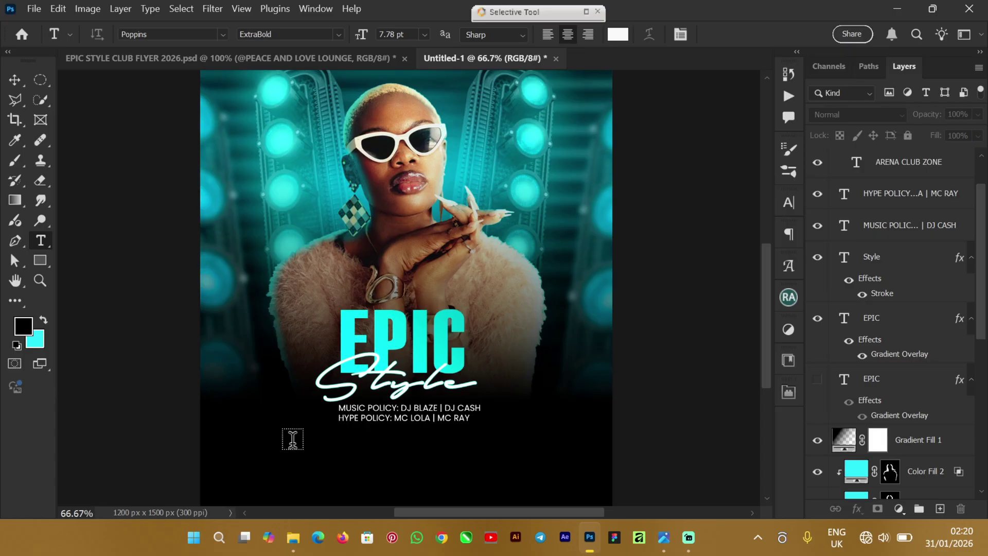
click(293, 440)
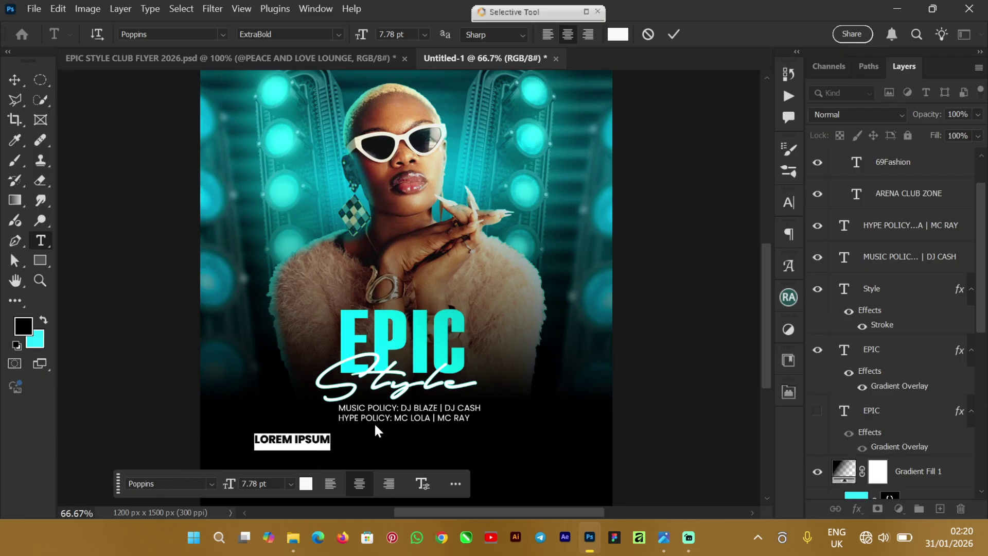
text(@)
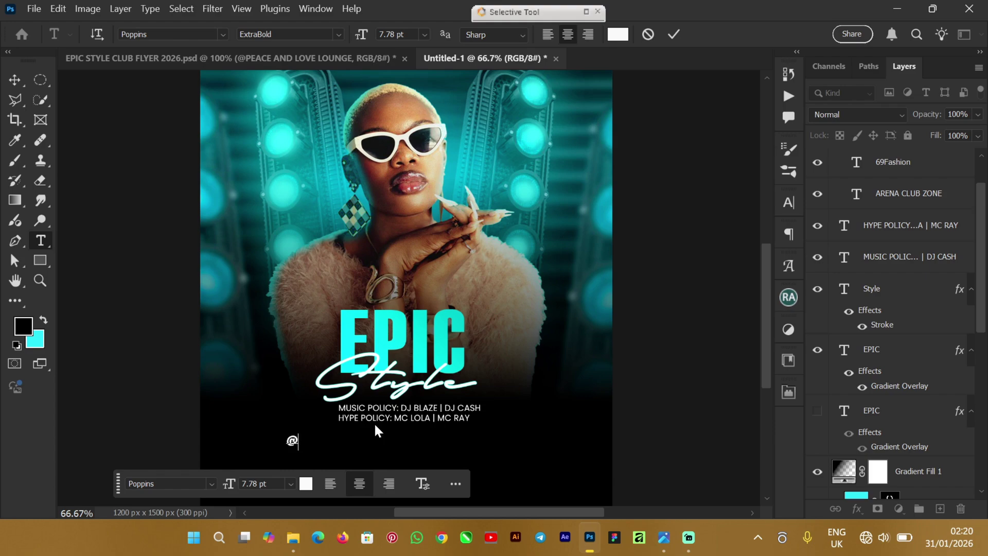
text(PEACE AND)
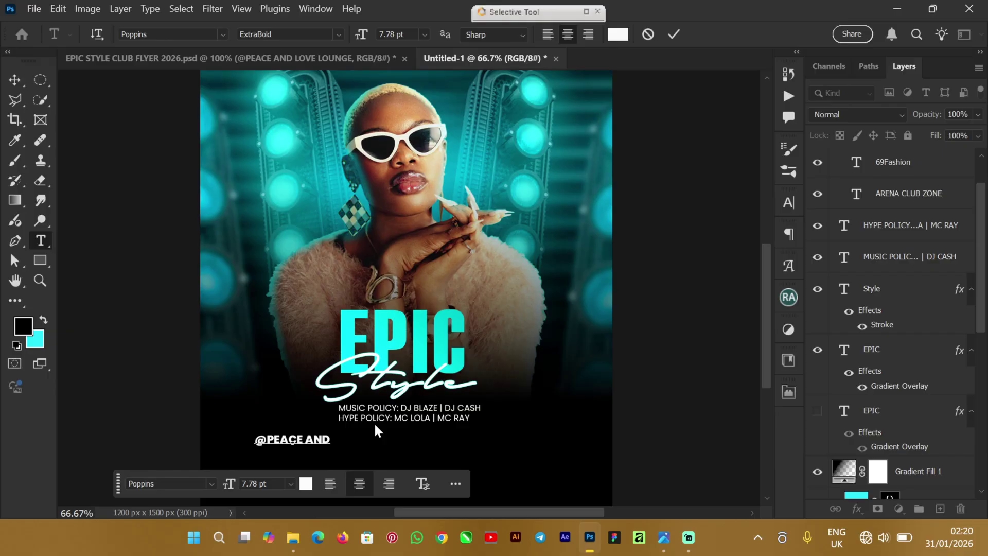
text( LOV)
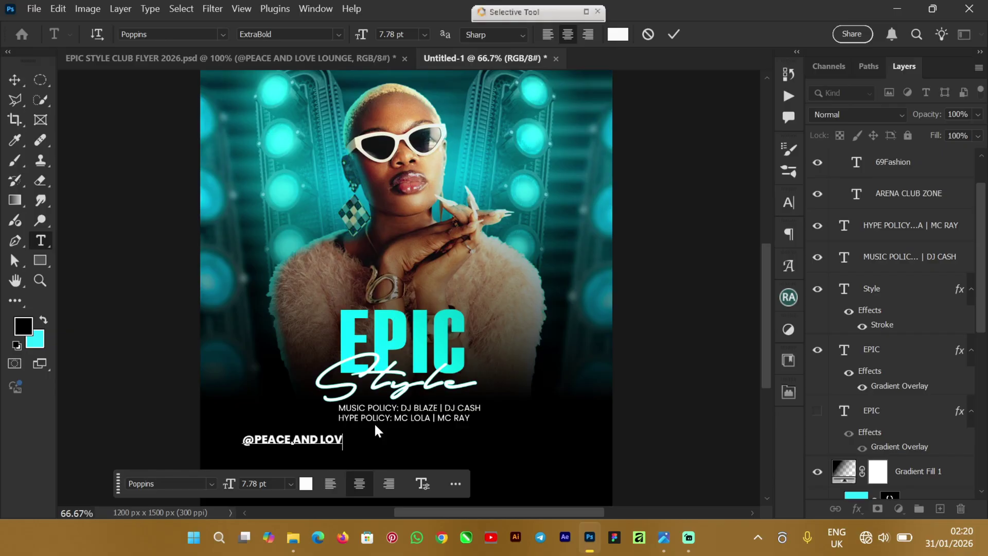
text(E)
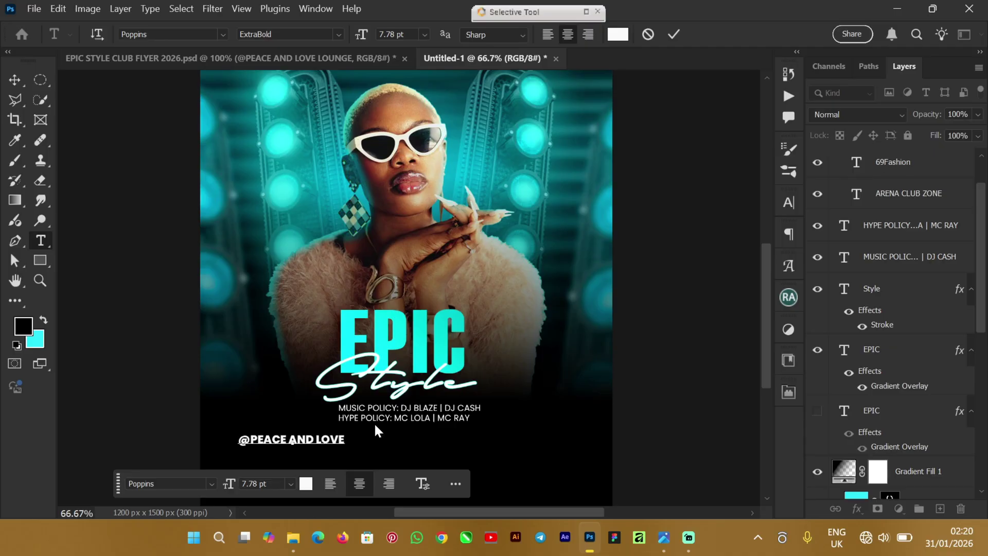
text( LOUNGE)
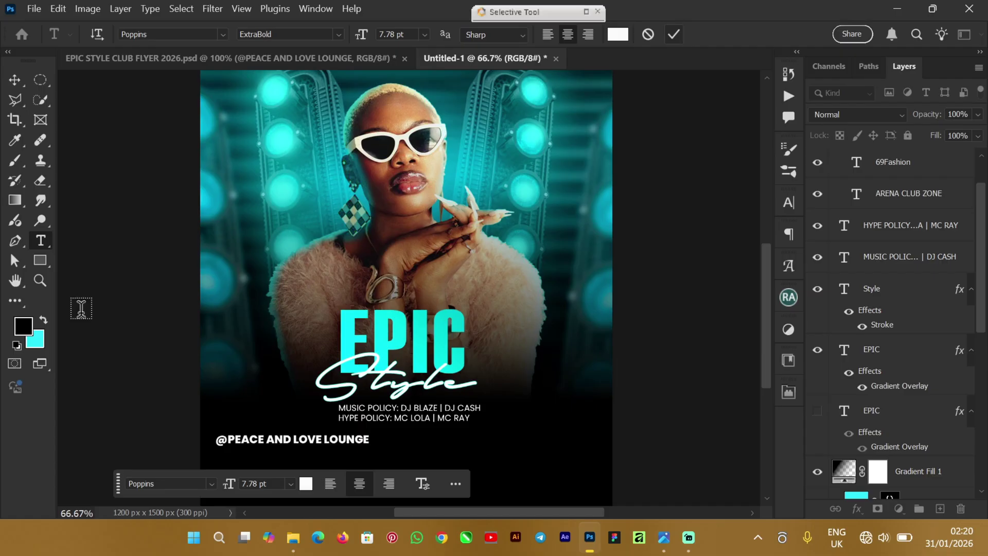
click(15, 80)
drag(326, 446, 375, 452)
mouse_move(429, 434)
mouse_down()
mouse_move(477, 443)
mouse_move(447, 439)
mouse_up()
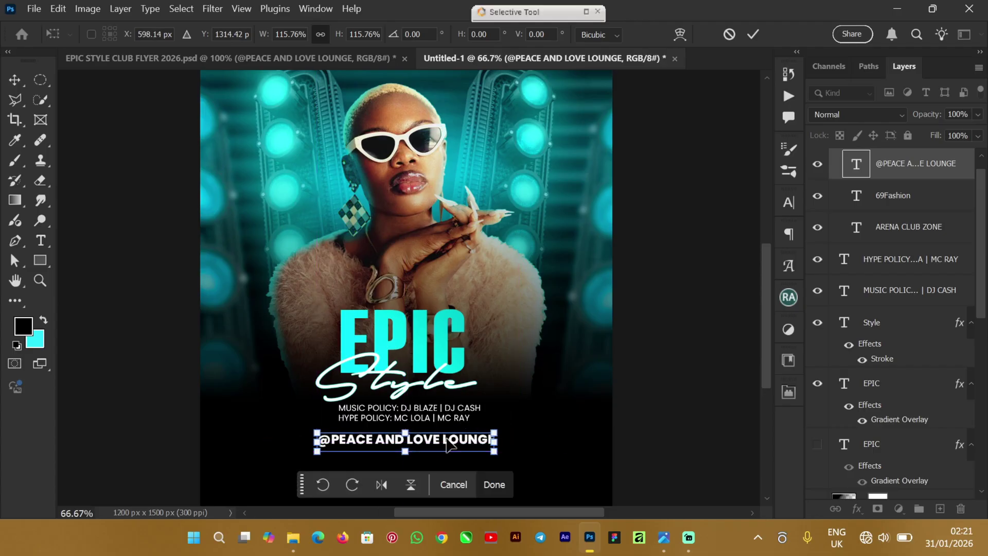
Step: Commit the venue line's resize and centre it horizontally on the canvas
click(751, 35)
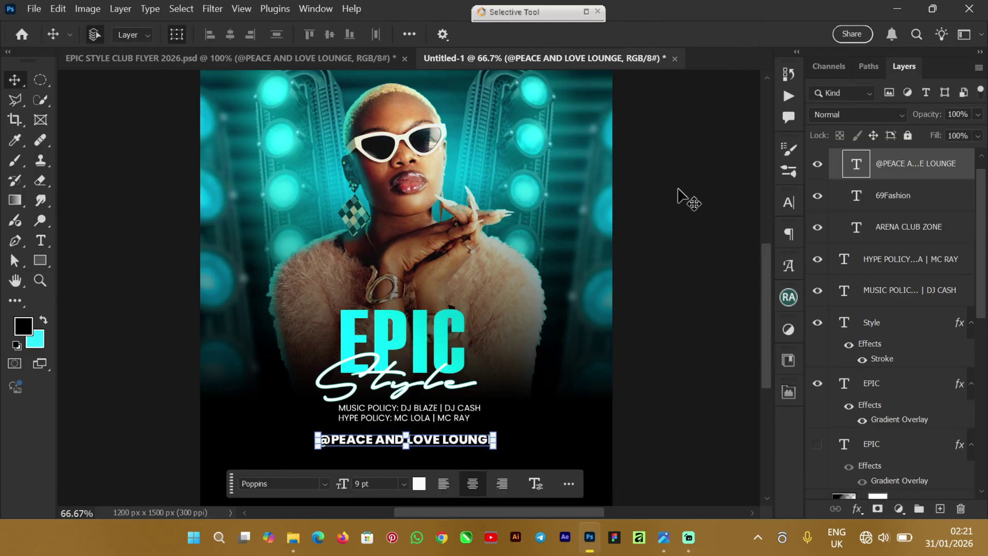
key(ctrl+a)
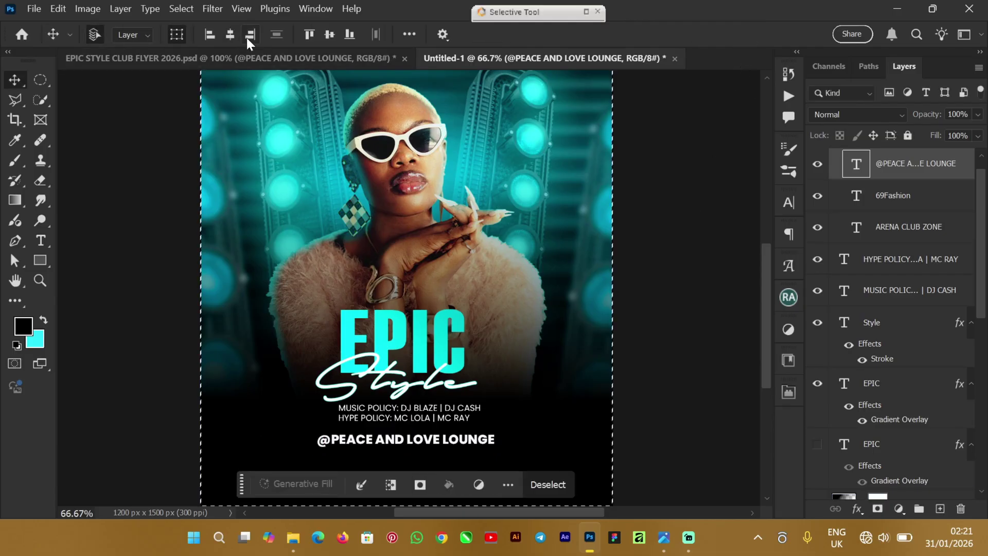
click(230, 33)
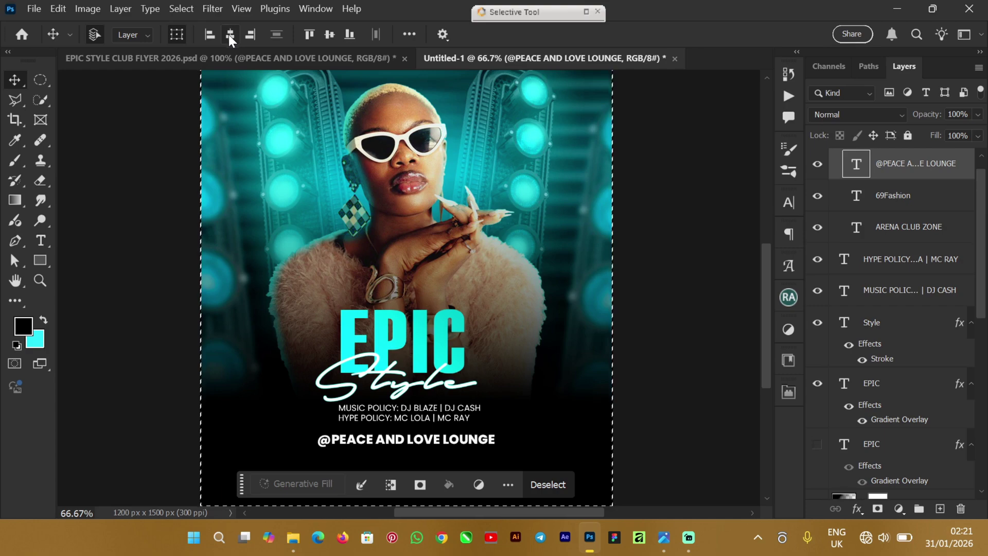
key(ctrl+d)
click(671, 420)
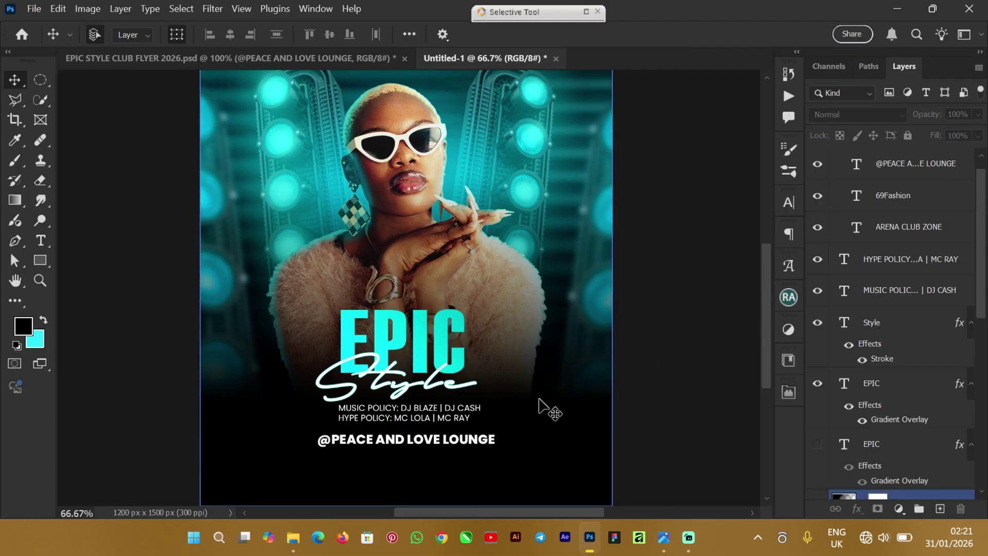
Step: Centre the MUSIC POLICY and HYPE POLICY lines horizontally on the canvas
click(427, 415)
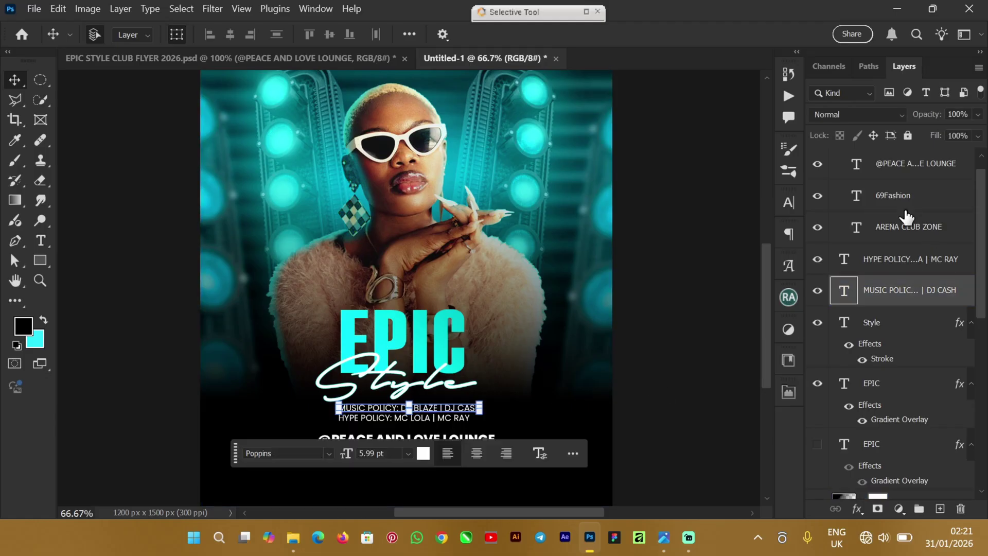
shift+click(927, 262)
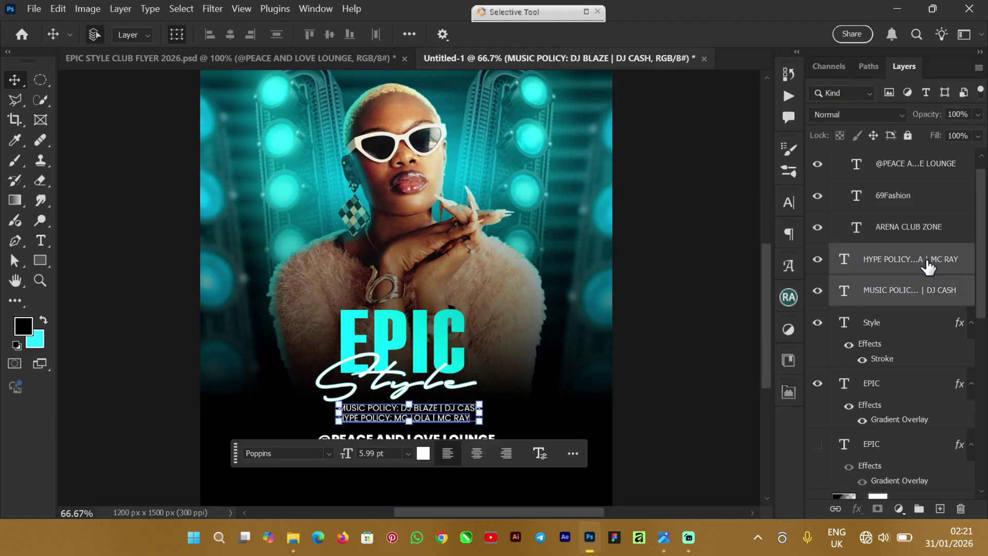
key(ctrl+a)
click(231, 34)
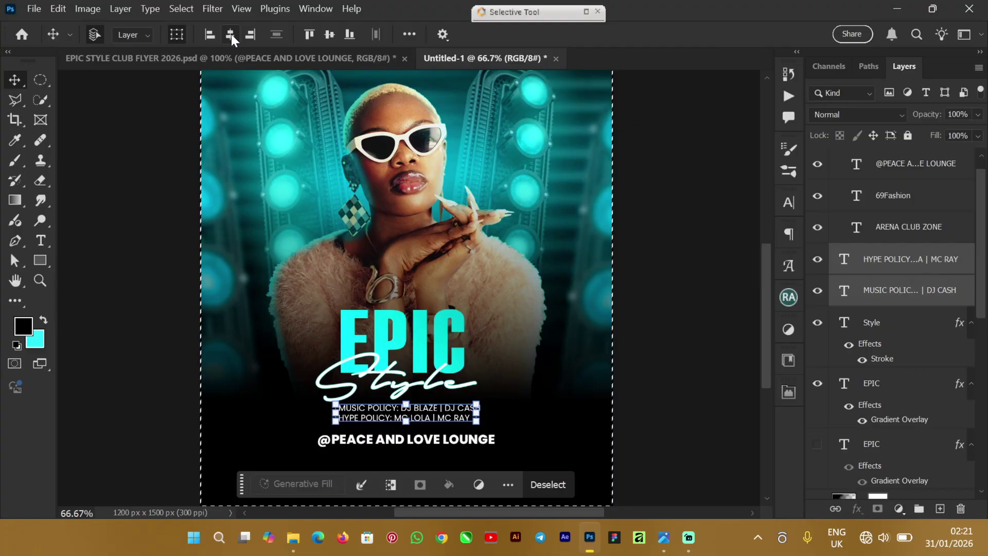
key(ctrl)
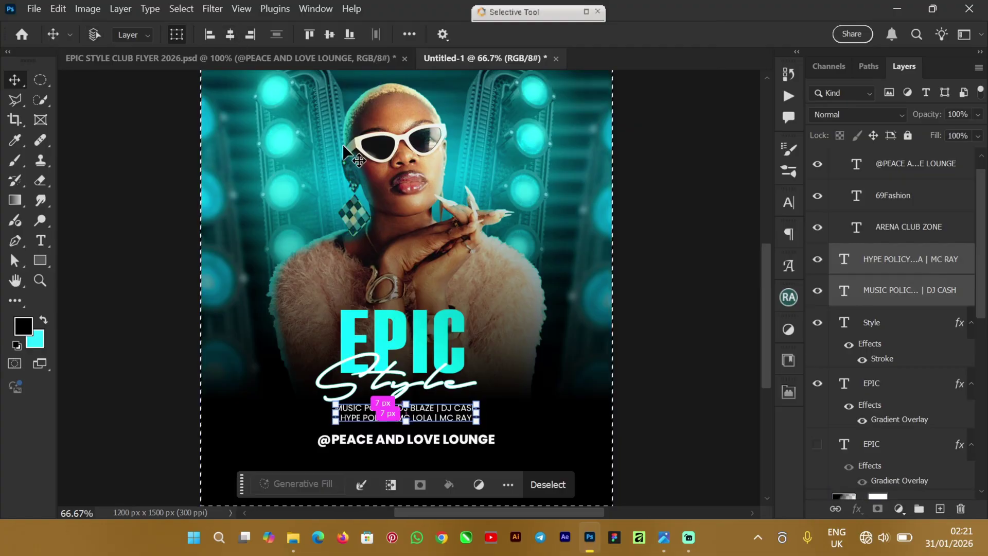
key(ctrl+d)
click(667, 373)
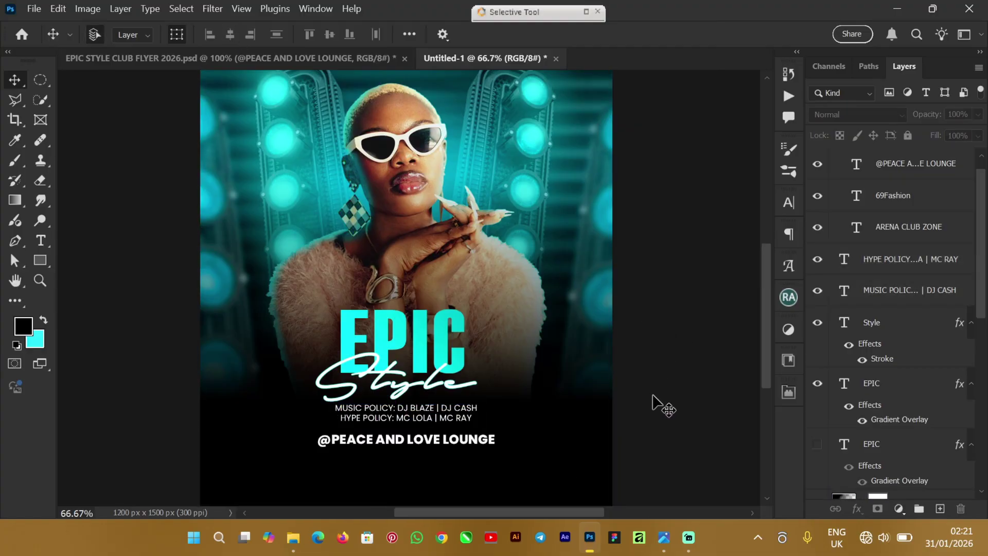
Step: Nudge both policy lines one step to the right
click(896, 259)
click(875, 322)
click(900, 291)
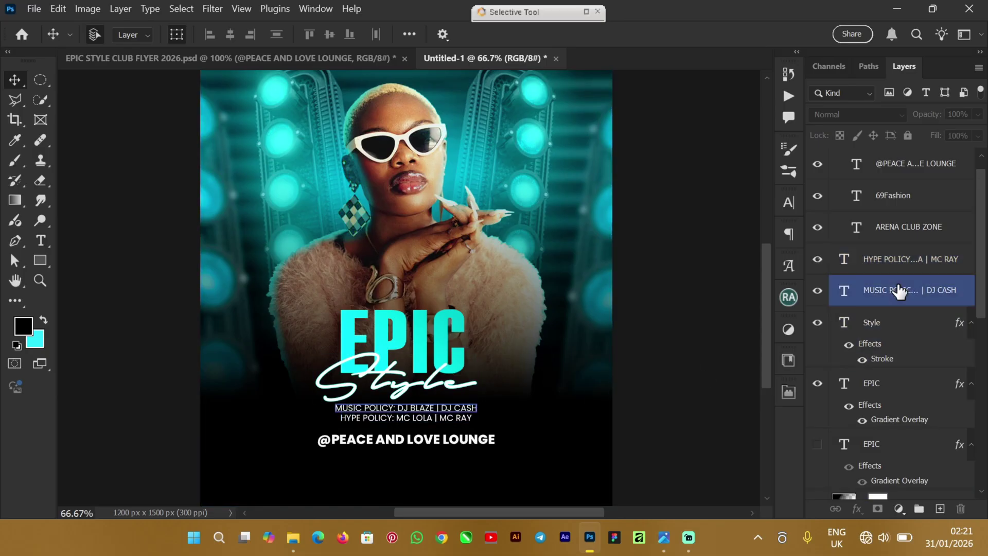
ctrl+click(900, 270)
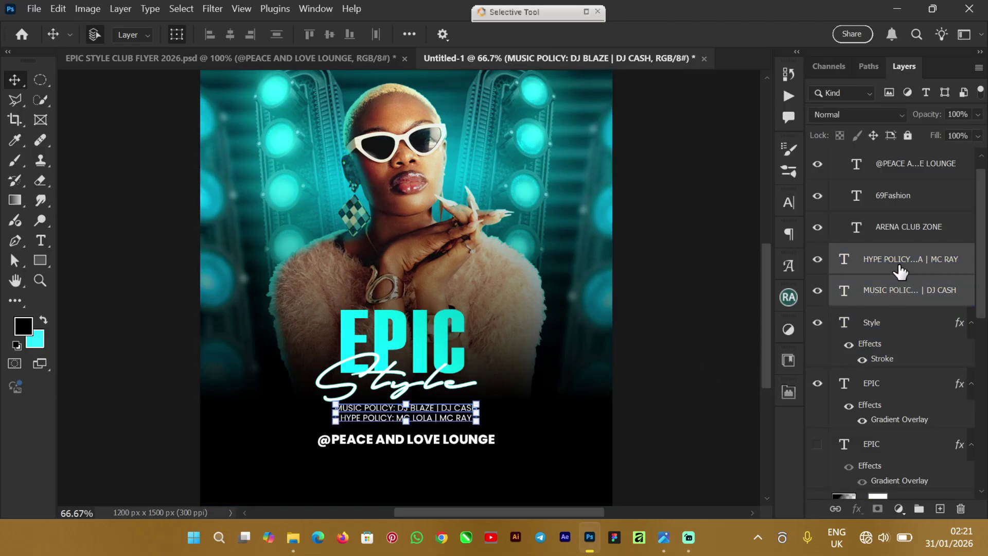
key(Right)
key(Right)
key(Right)
key(Right)
key(Right)
key(Right)
key(Right)
key(Right)
key(Right)
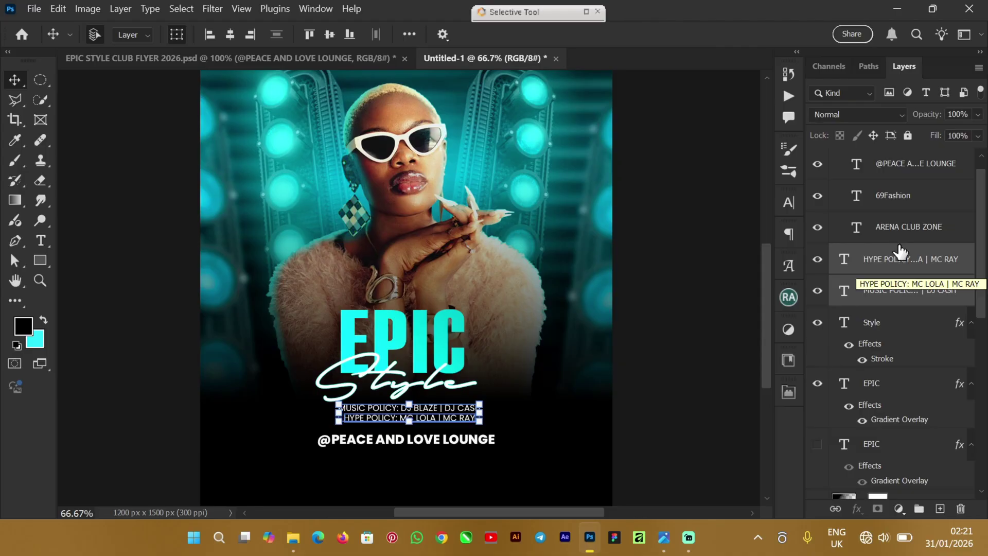
click(591, 447)
click(407, 436)
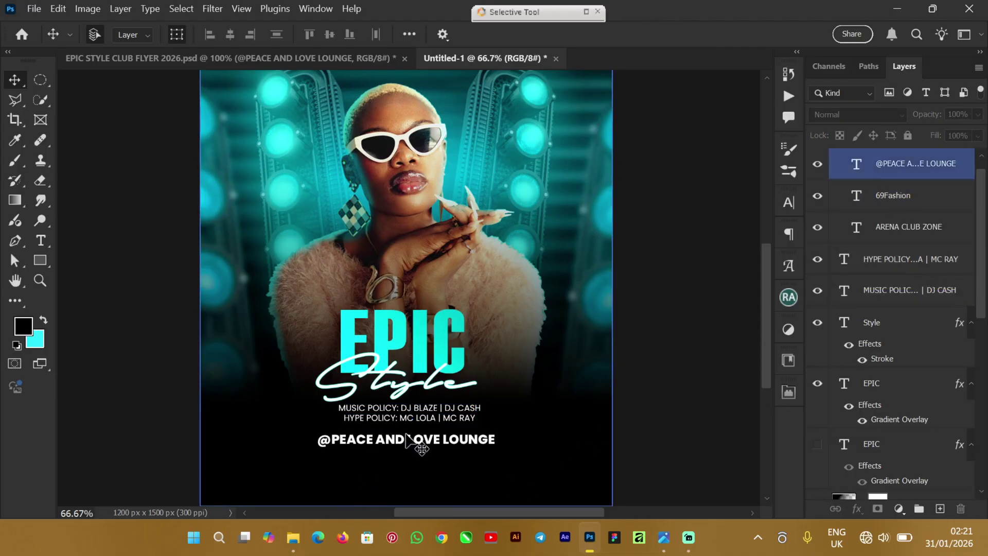
click(400, 437)
click(401, 437)
click(490, 453)
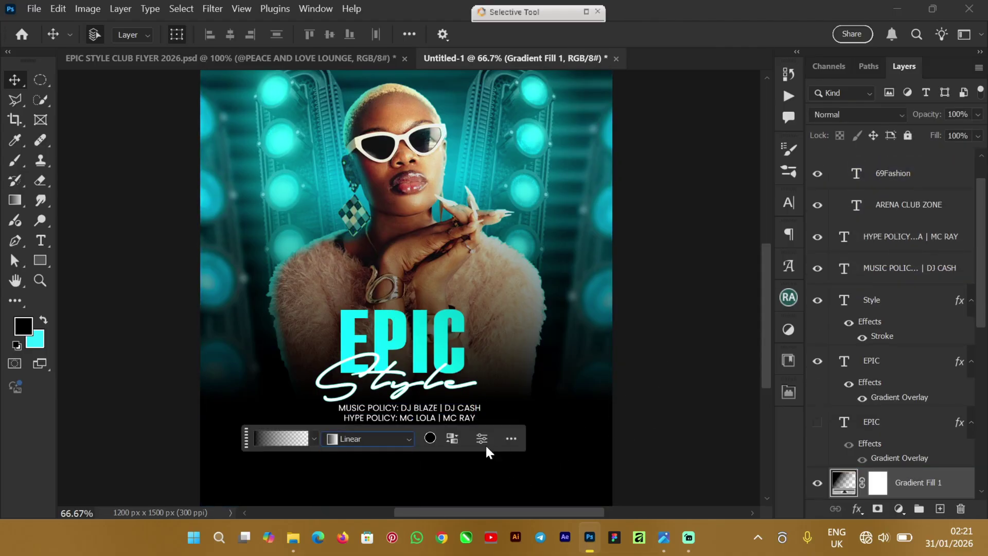
click(440, 442)
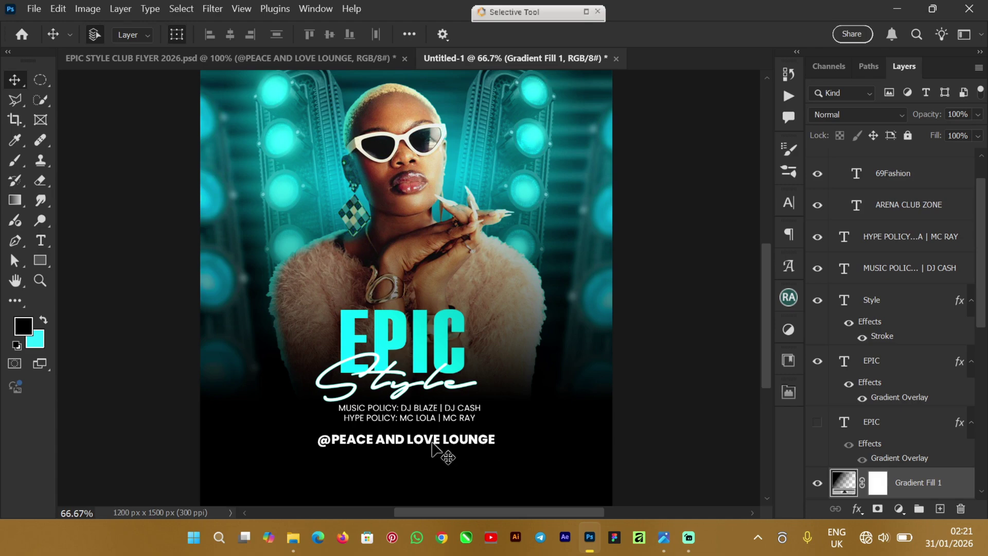
click(433, 443)
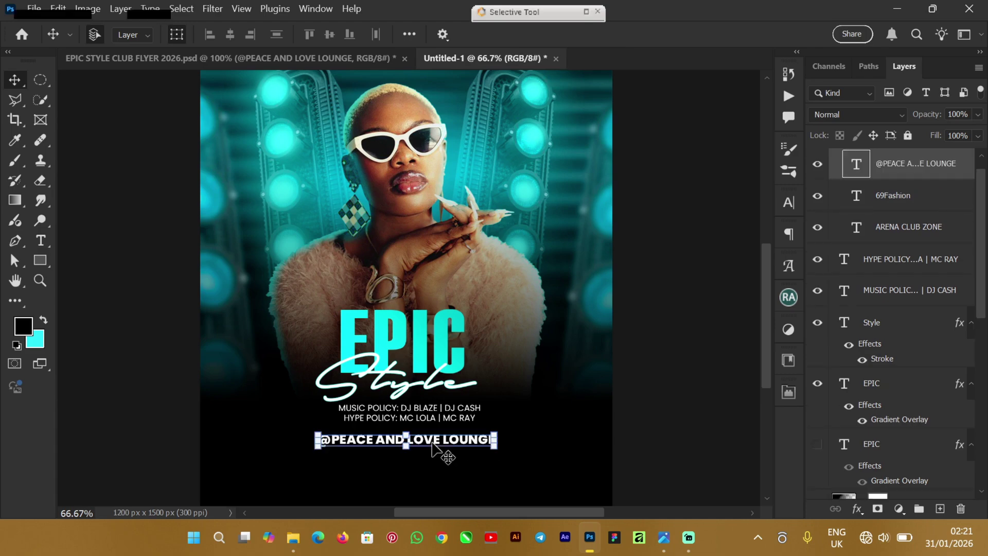
drag(433, 446, 433, 444)
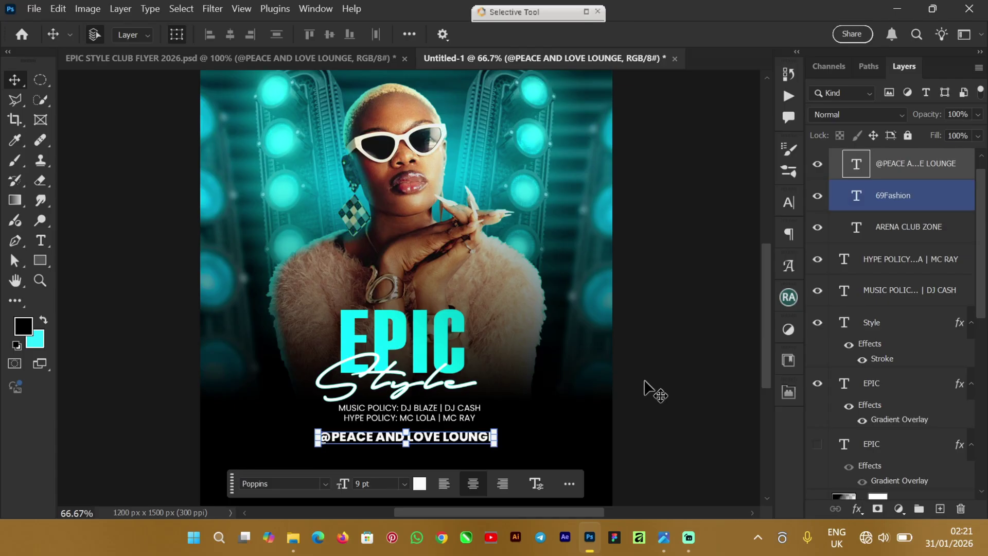
click(672, 382)
click(754, 263)
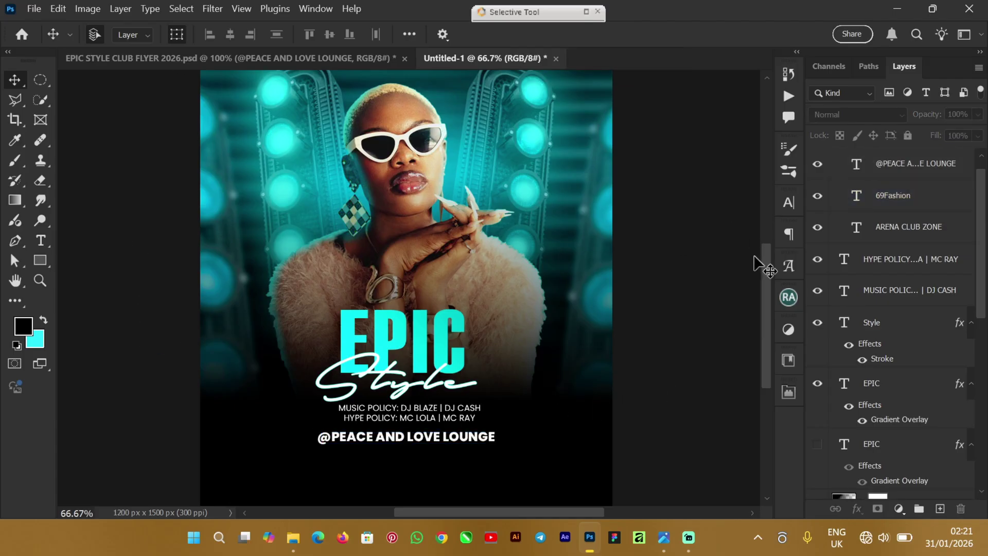
mouse_move(764, 269)
mouse_down()
mouse_move(771, 211)
mouse_move(771, 290)
mouse_move(777, 258)
mouse_move(771, 278)
mouse_up()
Step: Inspect the venue text in the original flyer, then go back to Untitled-1
click(178, 60)
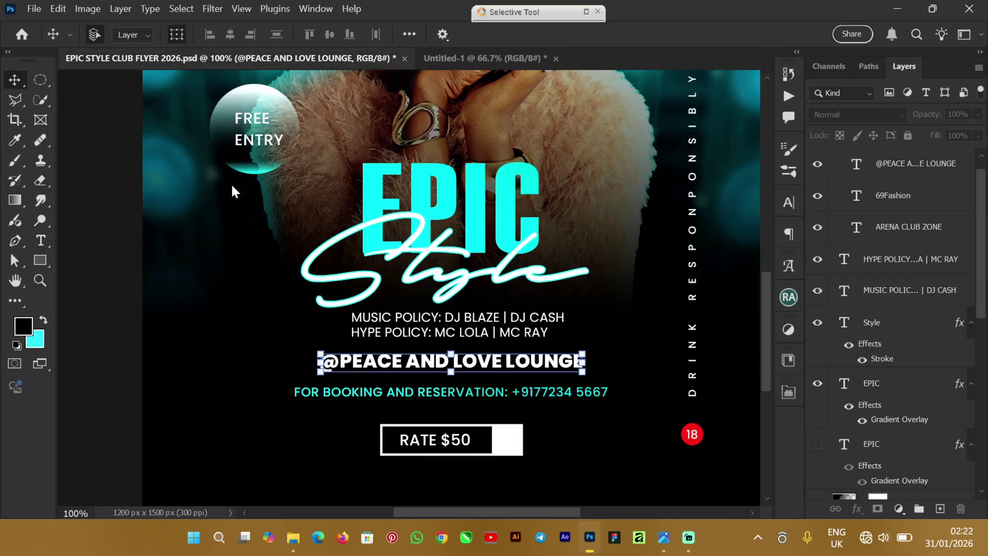
click(338, 397)
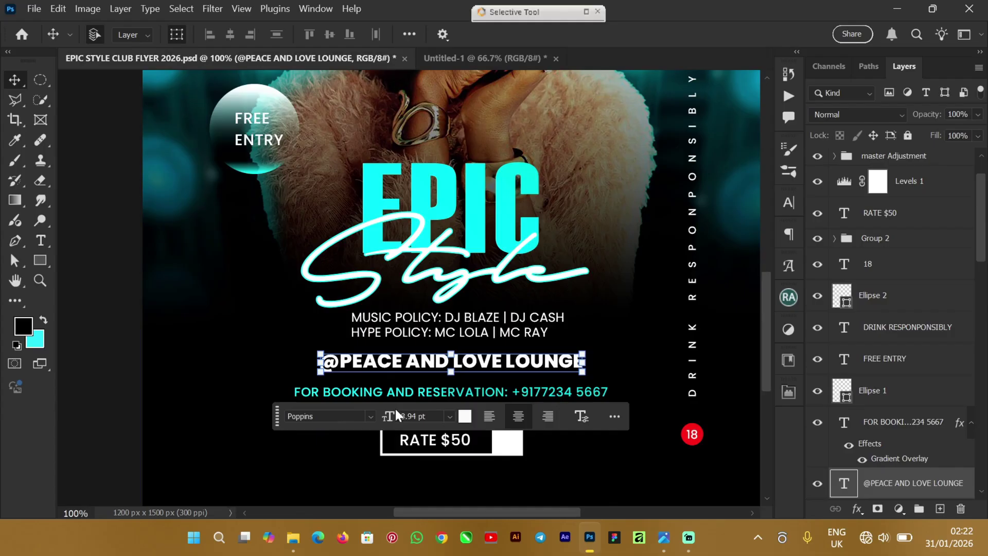
click(463, 61)
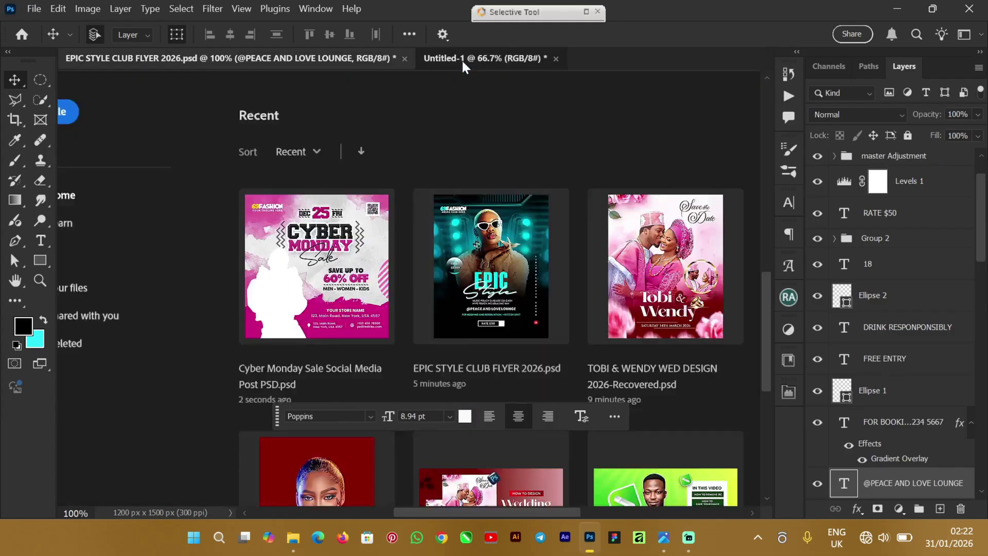
drag(765, 295, 764, 332)
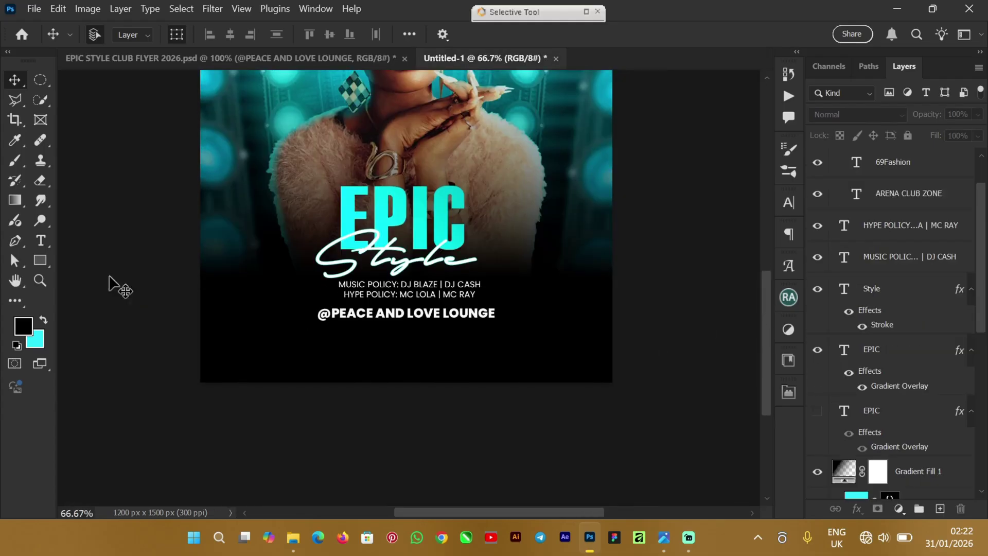
Step: Below the venue line, type 'FOR BOOKING AND RESERVATION:' followed by the booking phone number
click(42, 240)
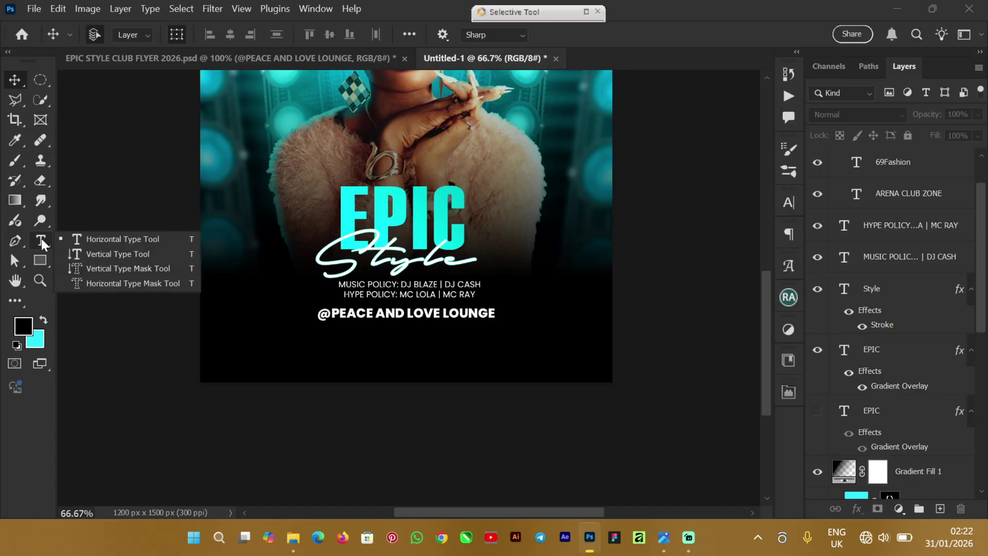
click(278, 343)
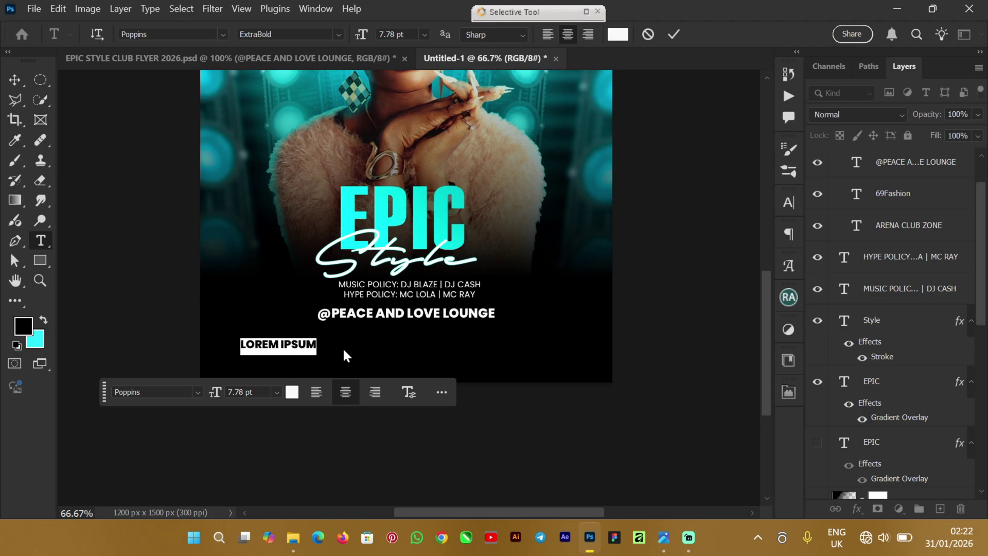
key(BackSpace)
text(FOR)
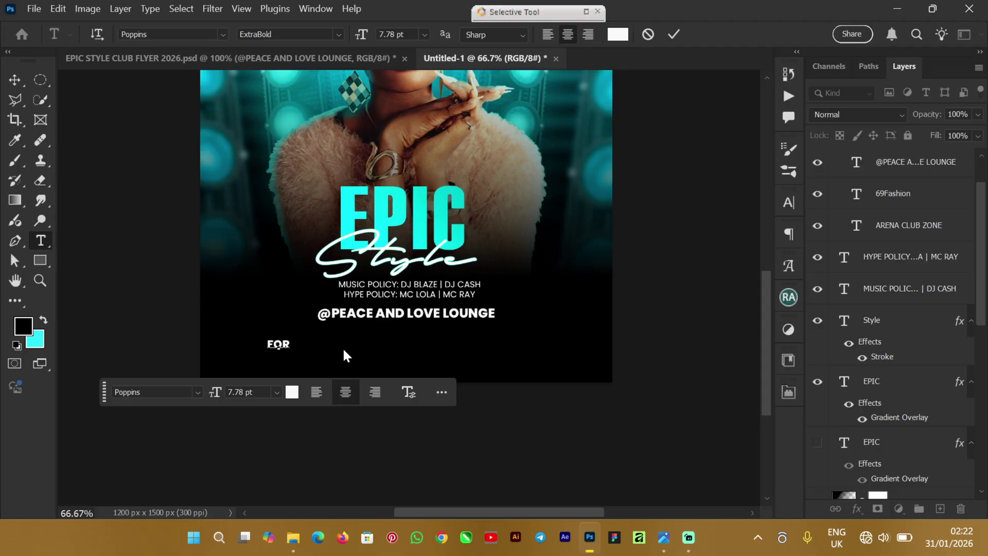
text( BOOKING)
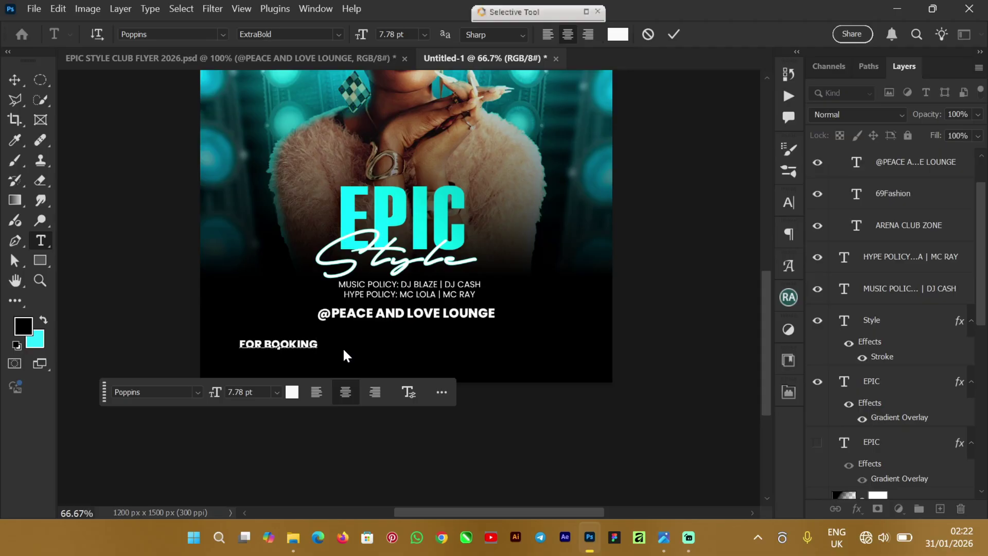
text( AND)
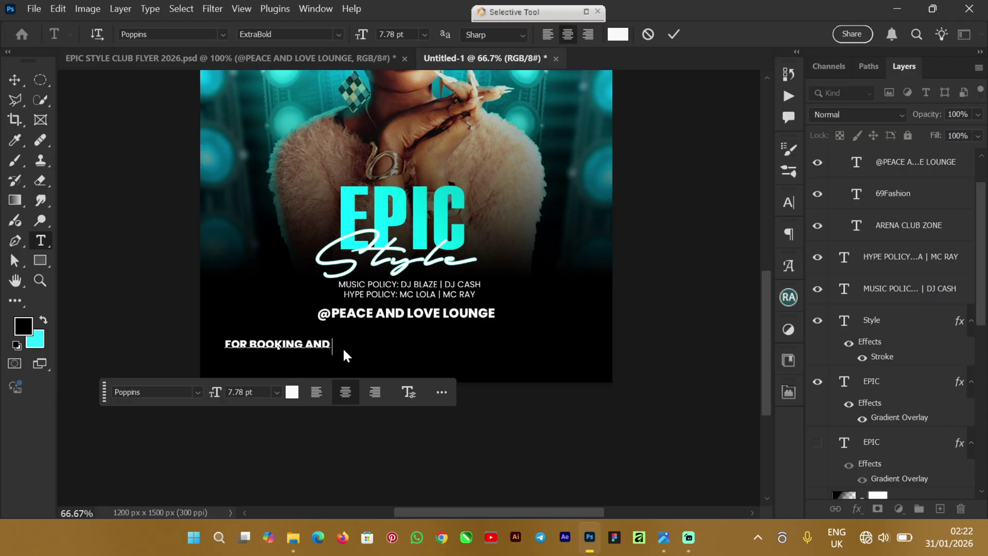
text( RESERVA)
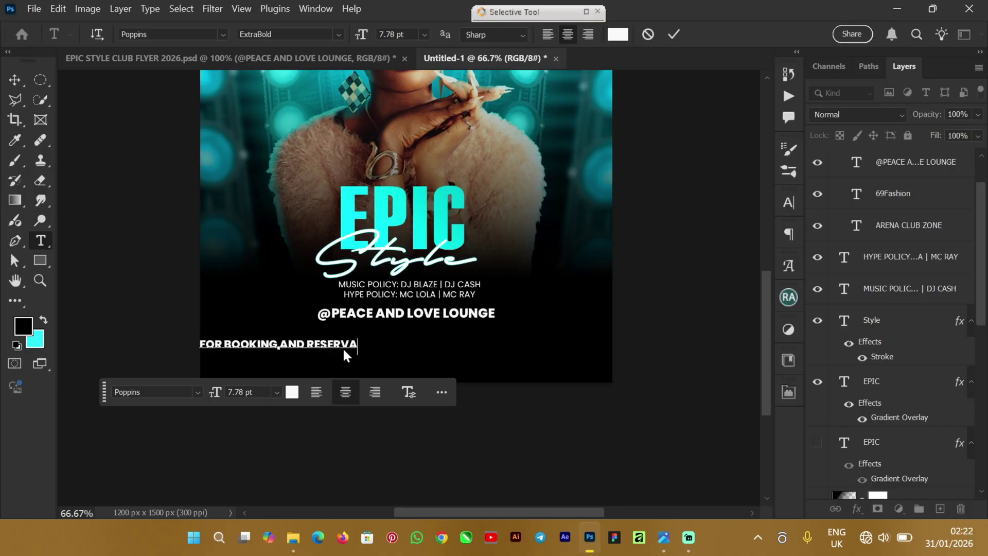
text(TION)
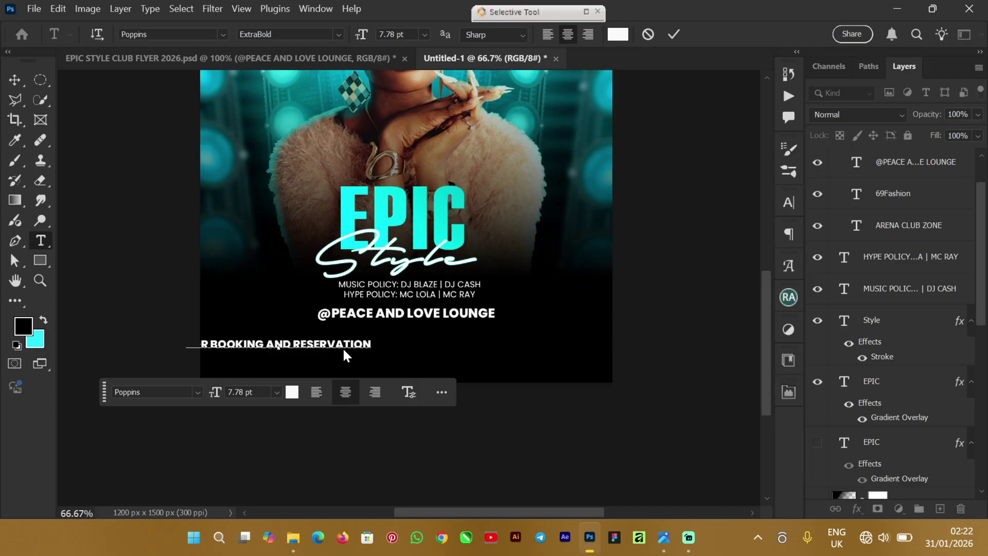
text(:)
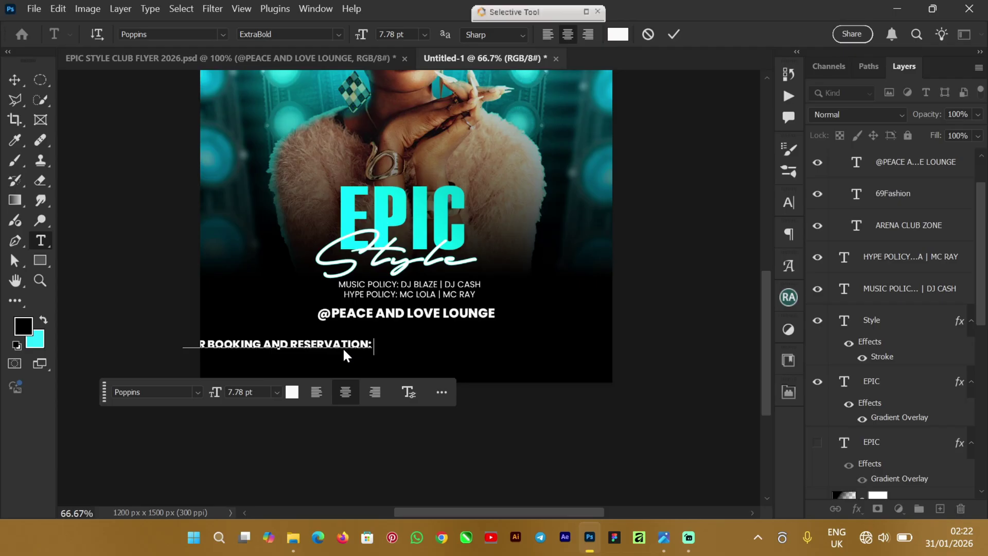
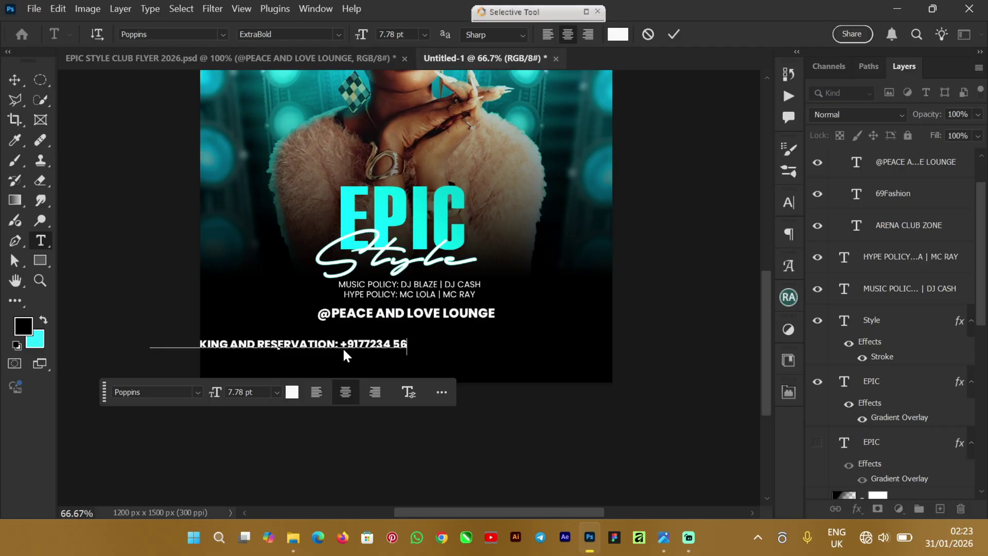
Step: Centre the booking line under the venue text and set it in Poppins Italic
click(674, 34)
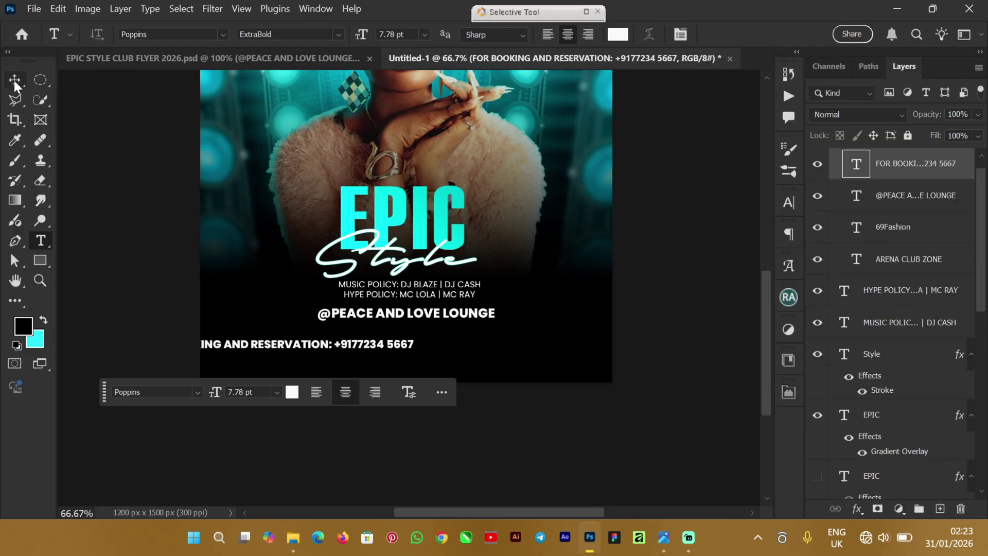
click(15, 81)
drag(337, 348, 447, 339)
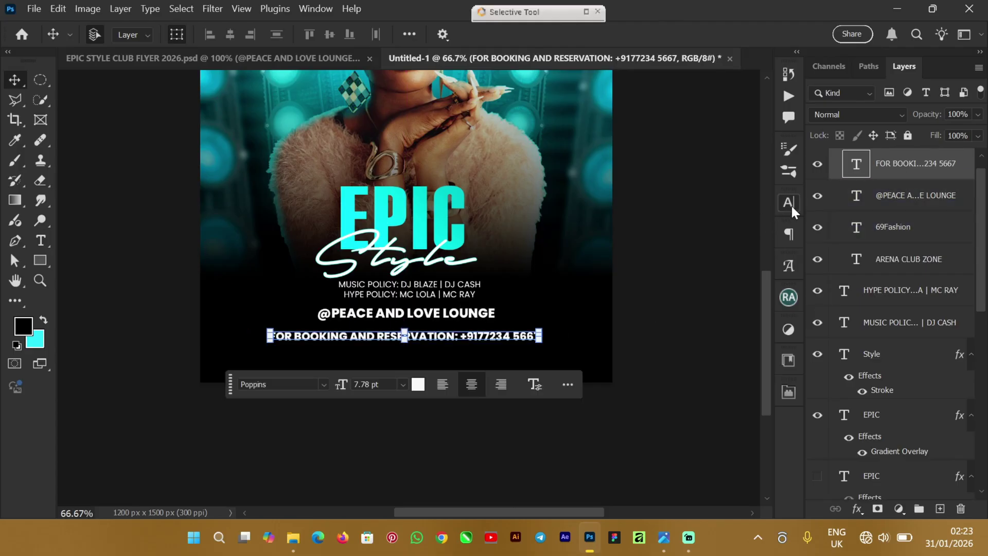
click(790, 203)
click(761, 226)
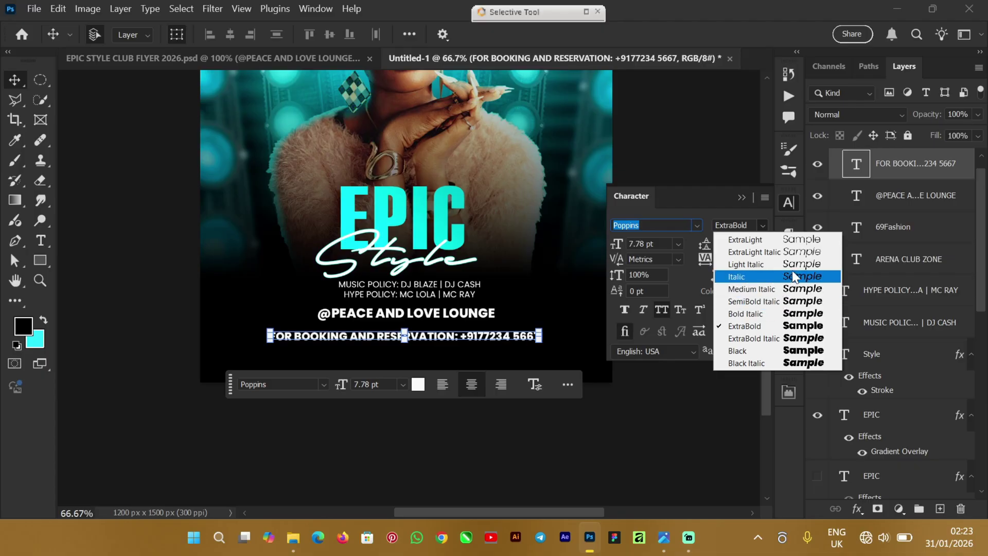
click(809, 283)
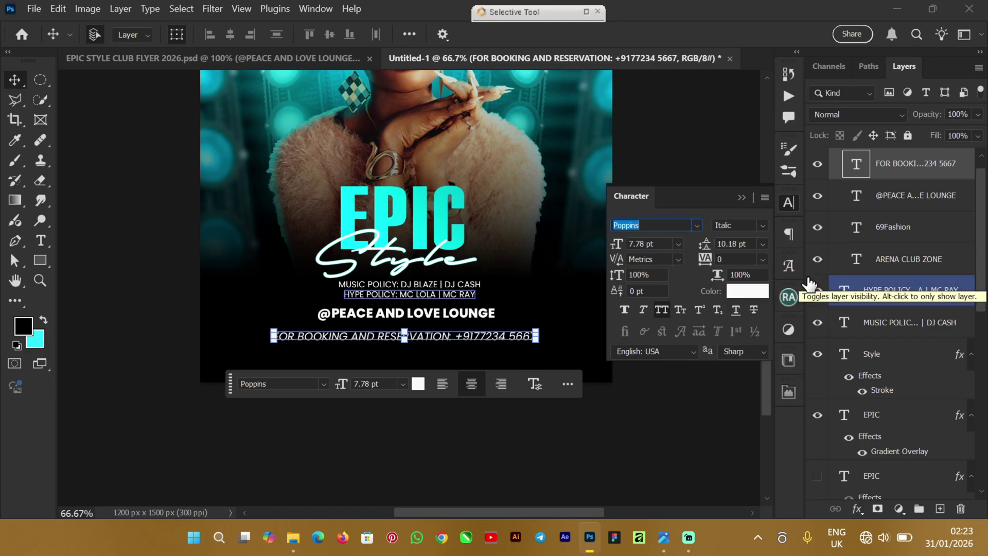
click(120, 312)
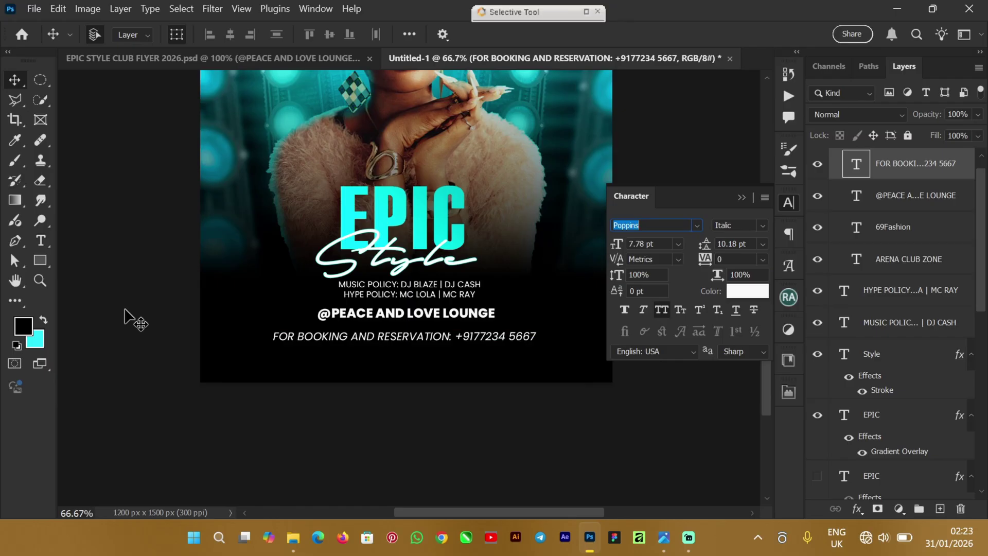
click(141, 56)
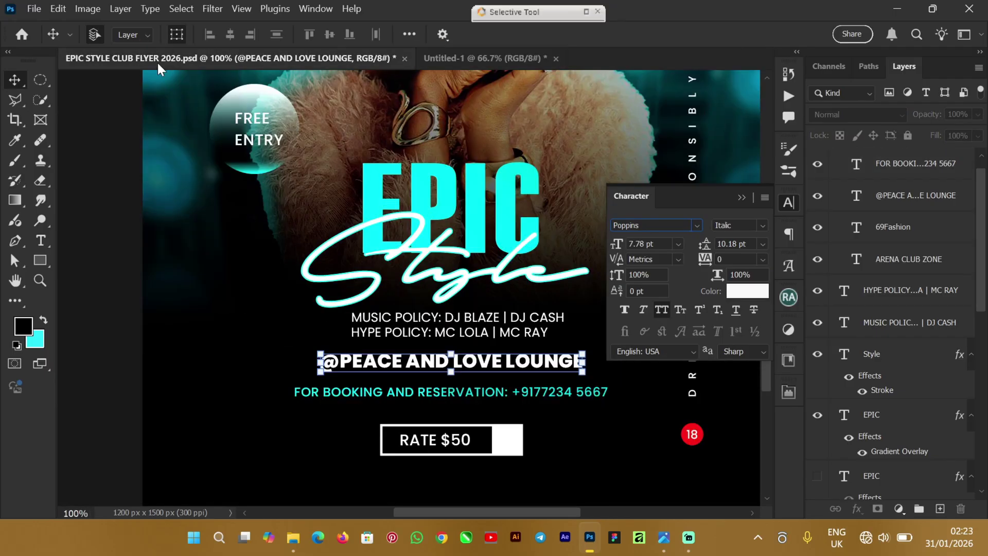
click(255, 375)
click(324, 393)
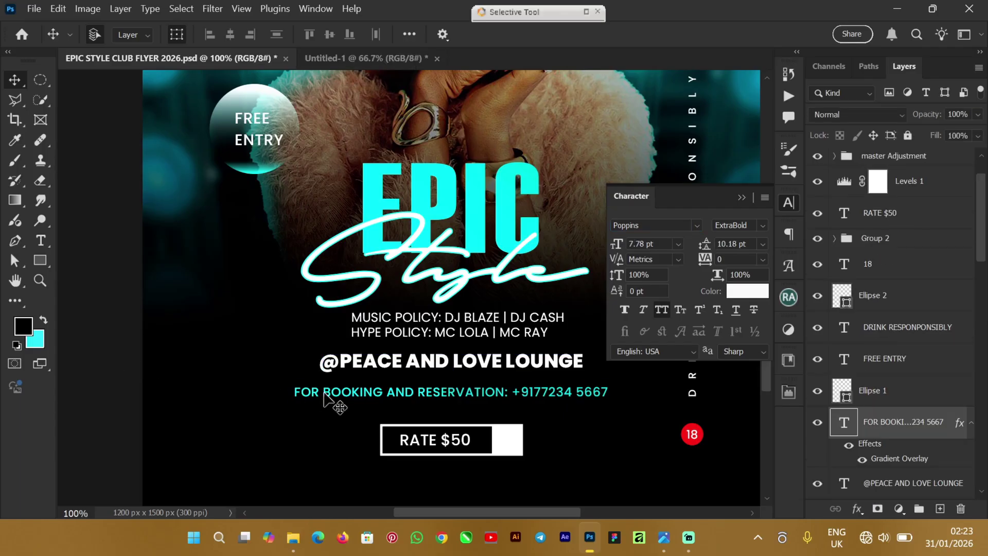
click(763, 227)
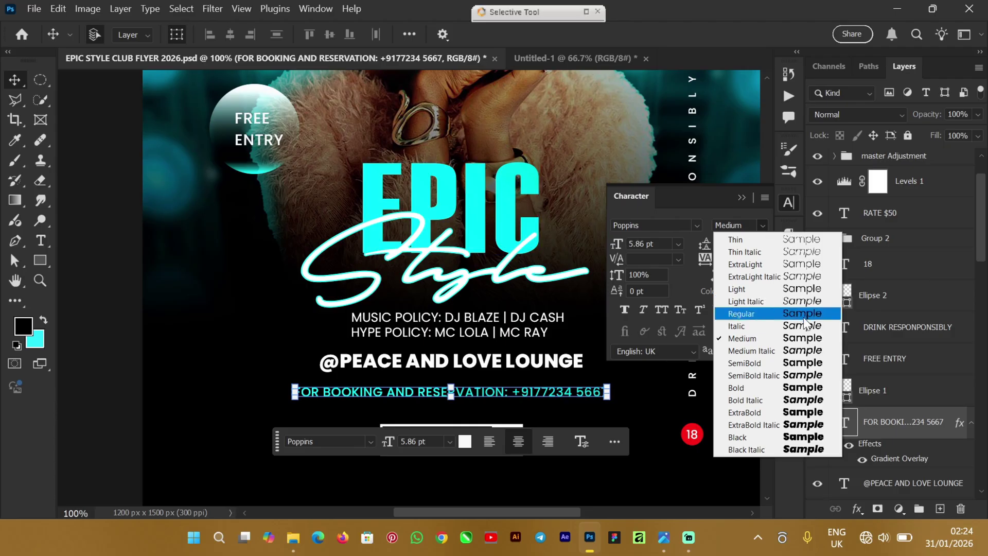
click(531, 56)
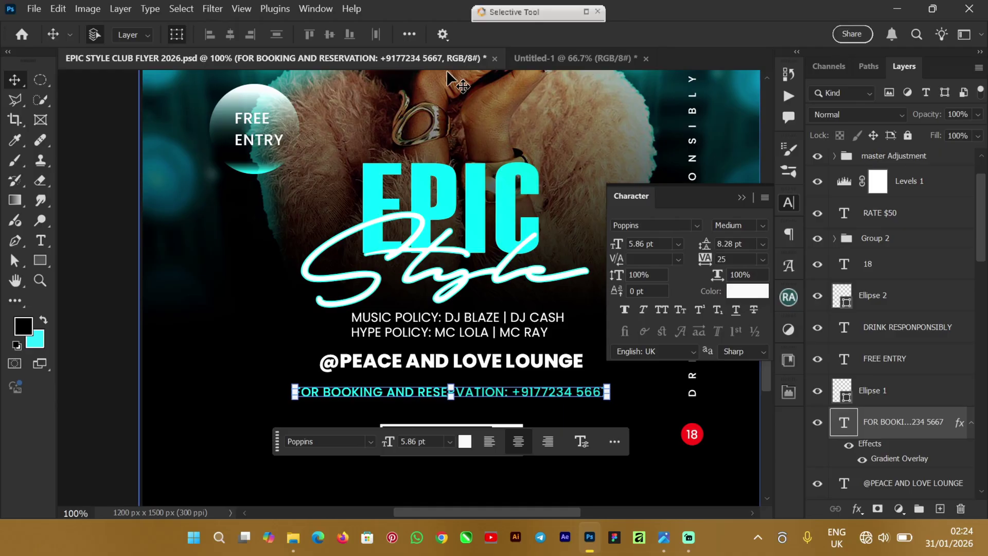
click(535, 60)
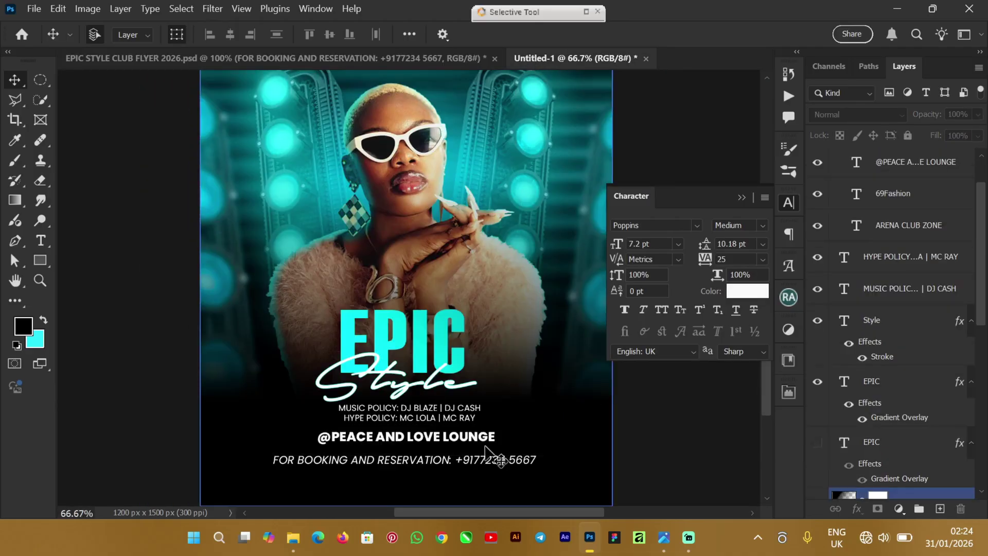
Step: Change the booking line to Poppins Medium and move it up slightly under the venue name
click(762, 226)
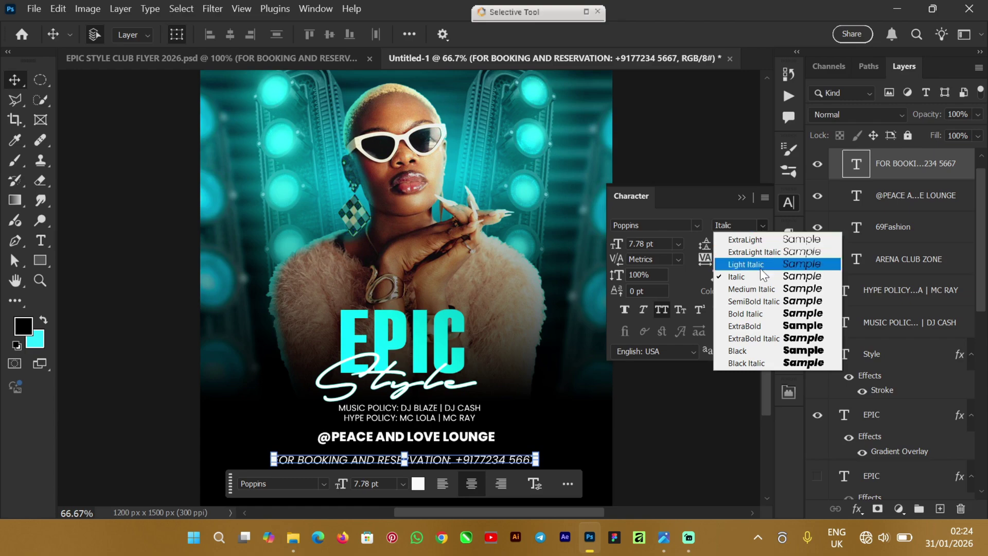
click(771, 289)
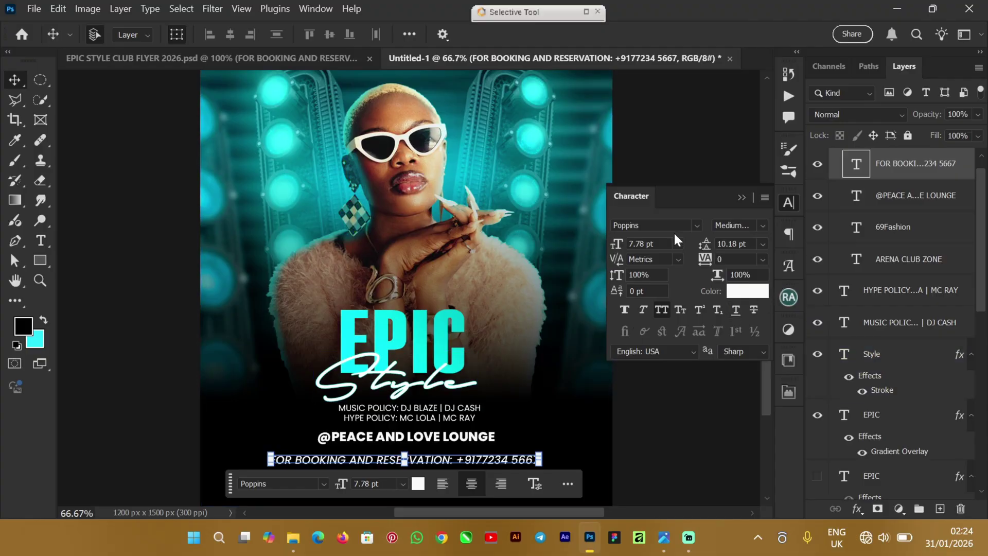
click(695, 225)
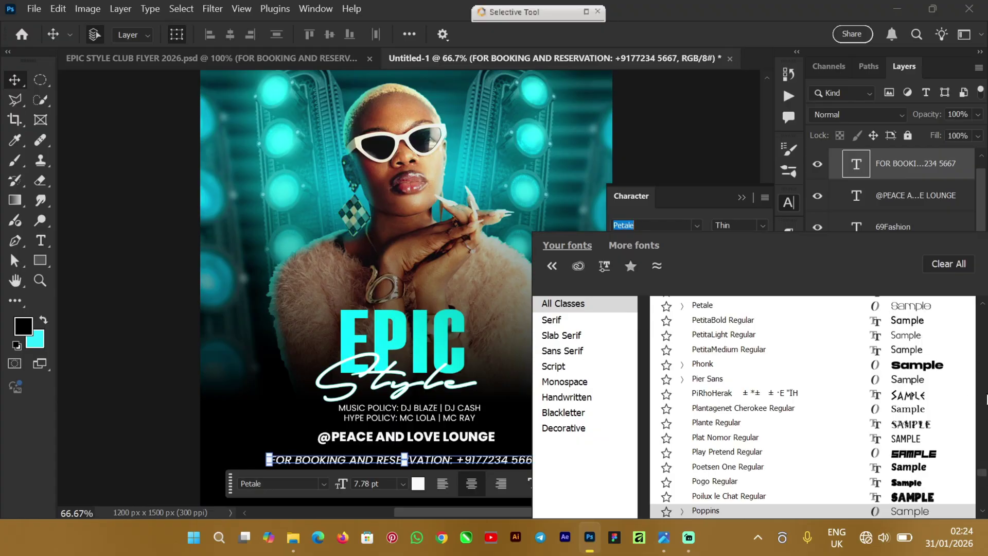
click(982, 330)
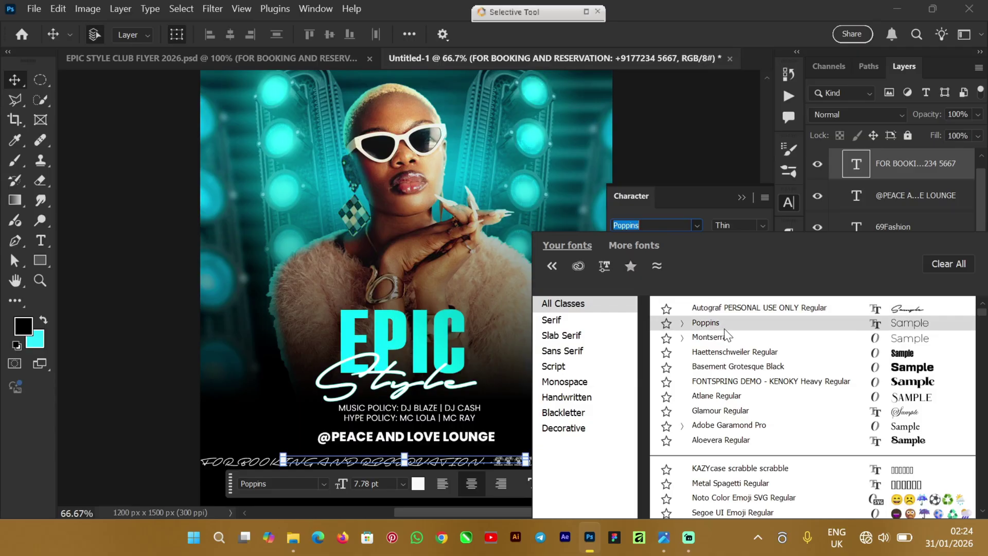
key(Return)
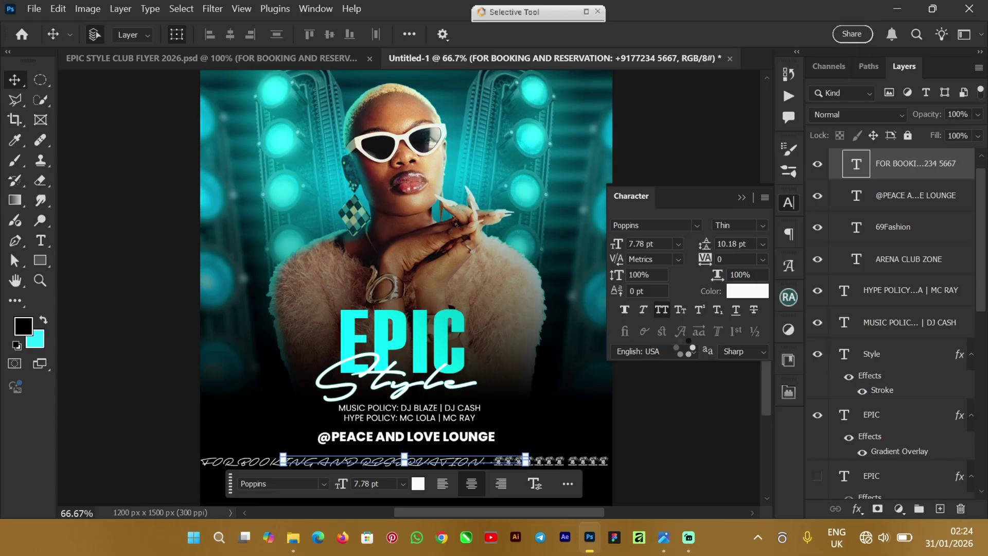
click(761, 228)
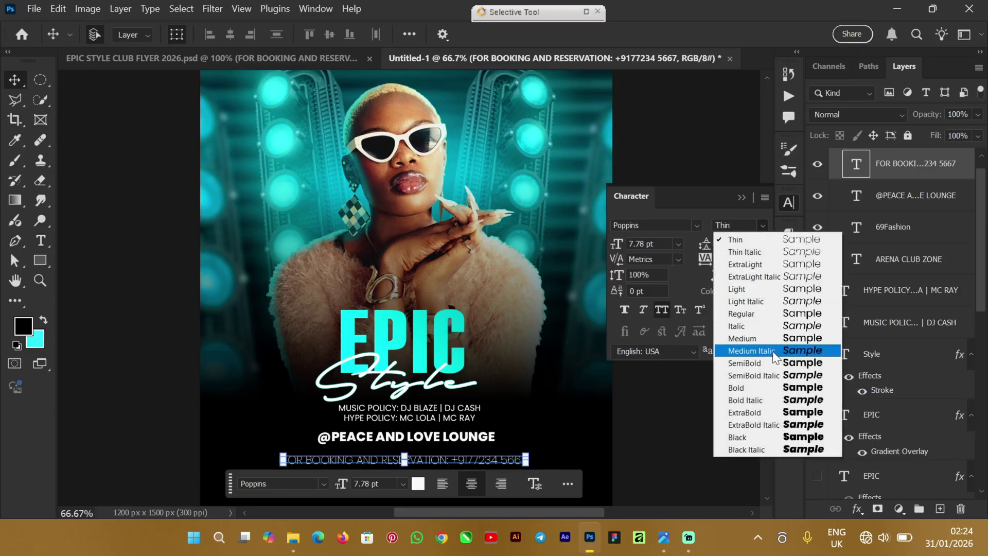
click(771, 339)
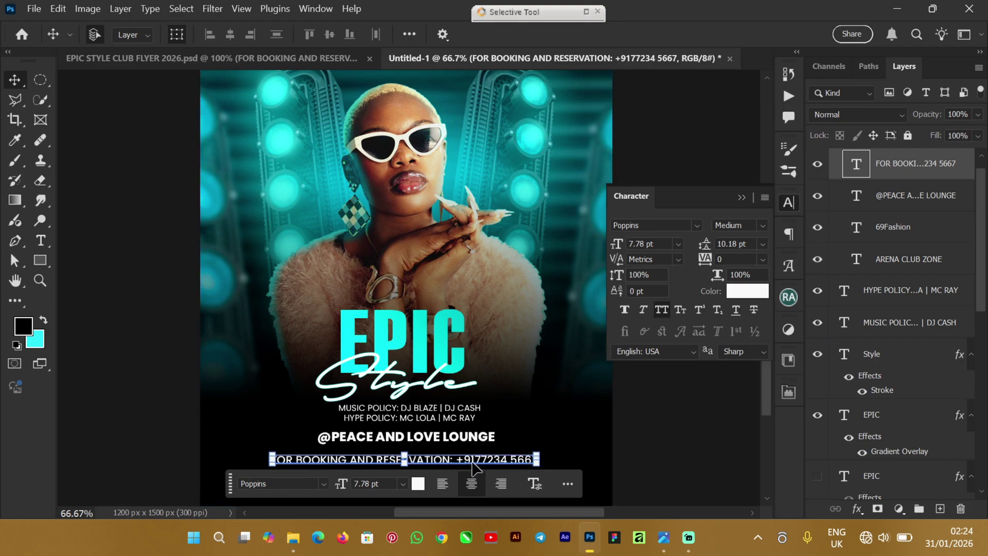
drag(476, 463, 476, 463)
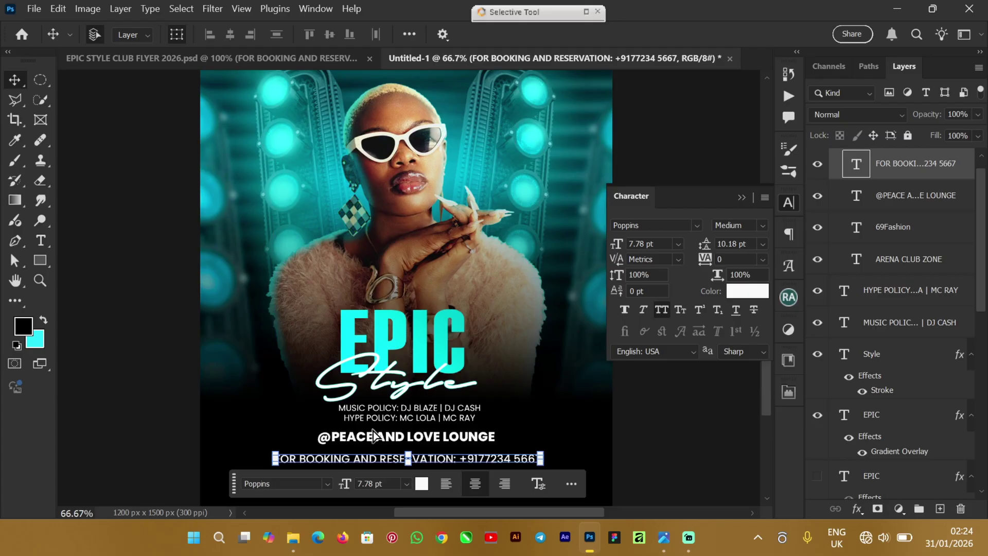
click(354, 337)
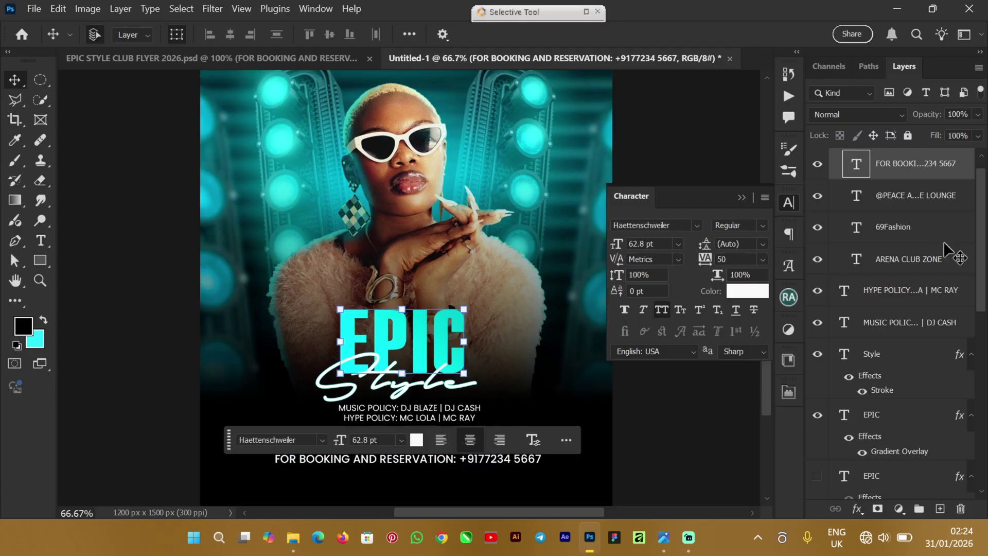
Step: Copy the EPIC layer's Gradient Overlay style and paste it onto the FOR BOOKING AND RESERVATION line
right_click(940, 421)
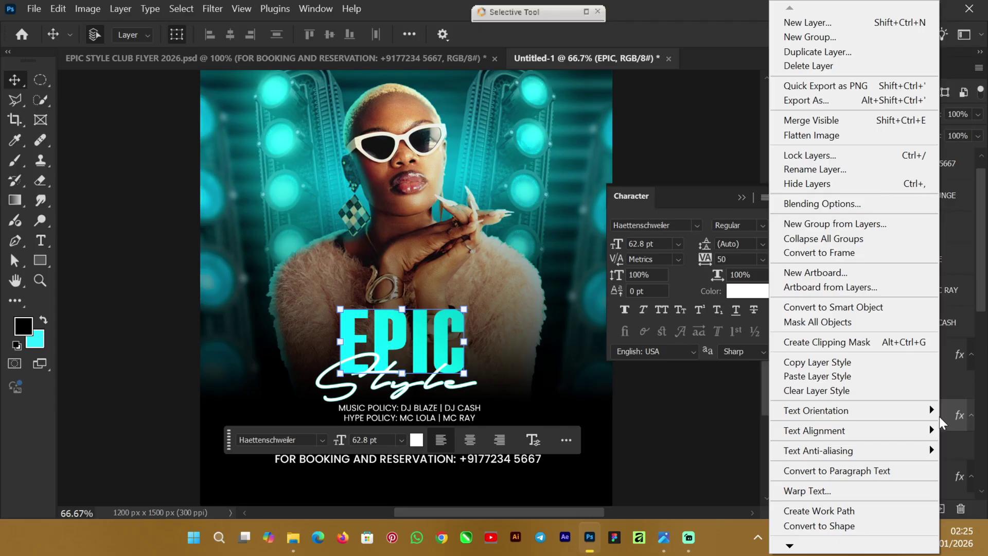
click(840, 364)
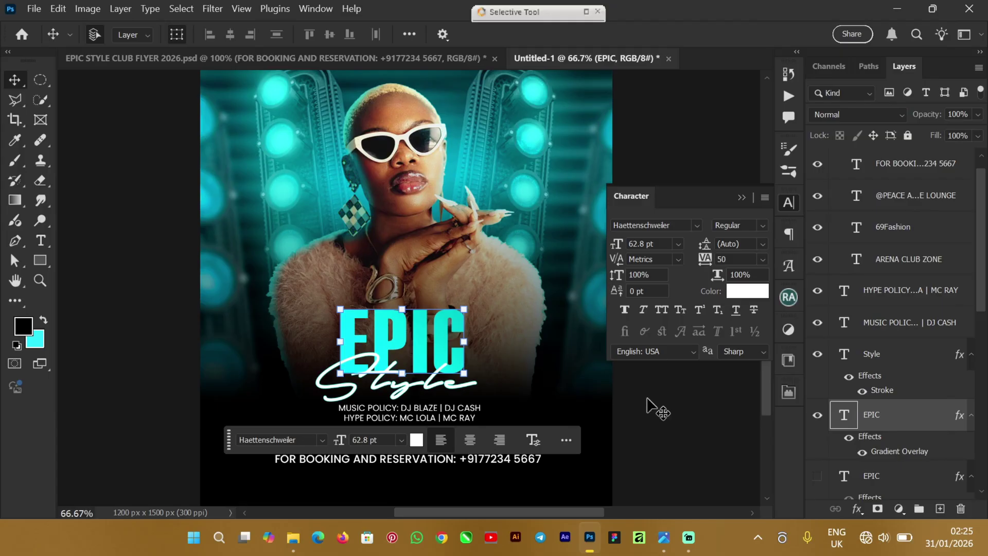
click(494, 461)
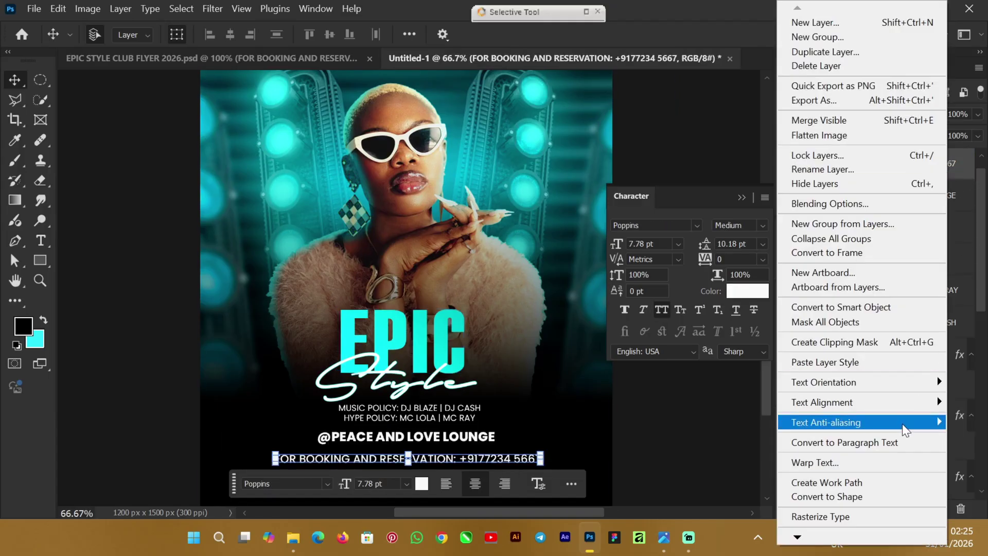
click(843, 362)
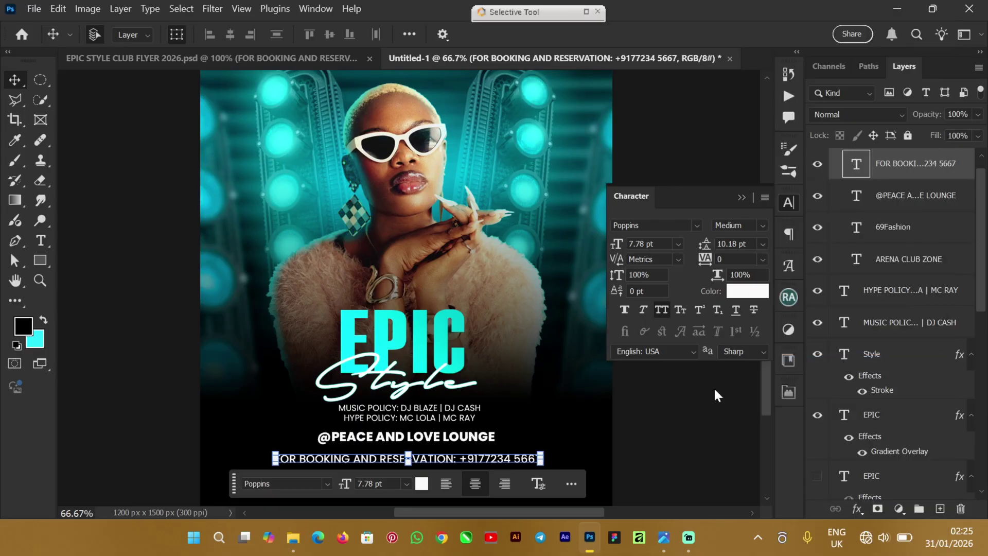
key(Escape)
Step: Collapse the Character panel and nudge the EPIC and Style title layers up slightly
click(498, 471)
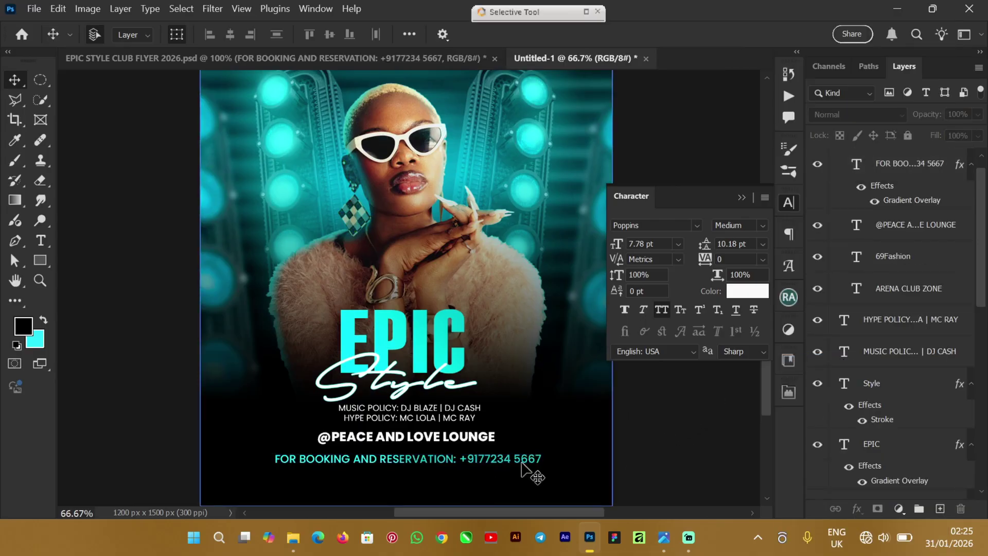
click(743, 198)
mouse_move(766, 298)
mouse_down()
mouse_move(765, 328)
mouse_move(765, 296)
mouse_up()
click(341, 310)
click(334, 278)
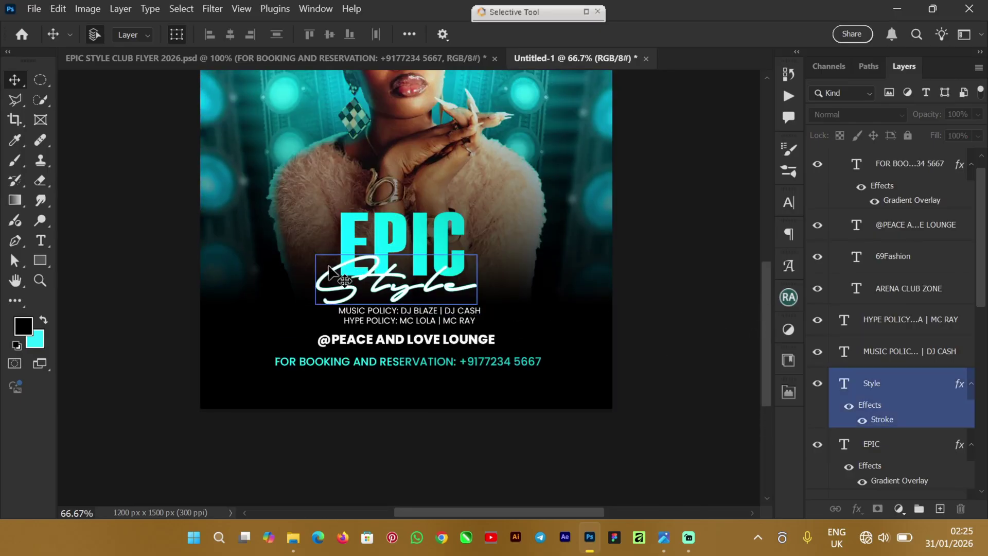
click(367, 246)
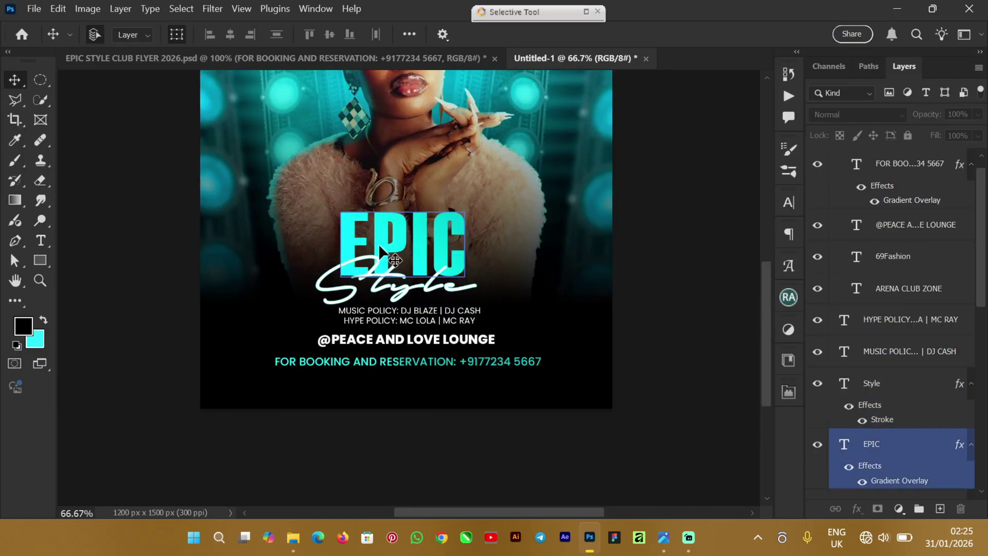
click(344, 278)
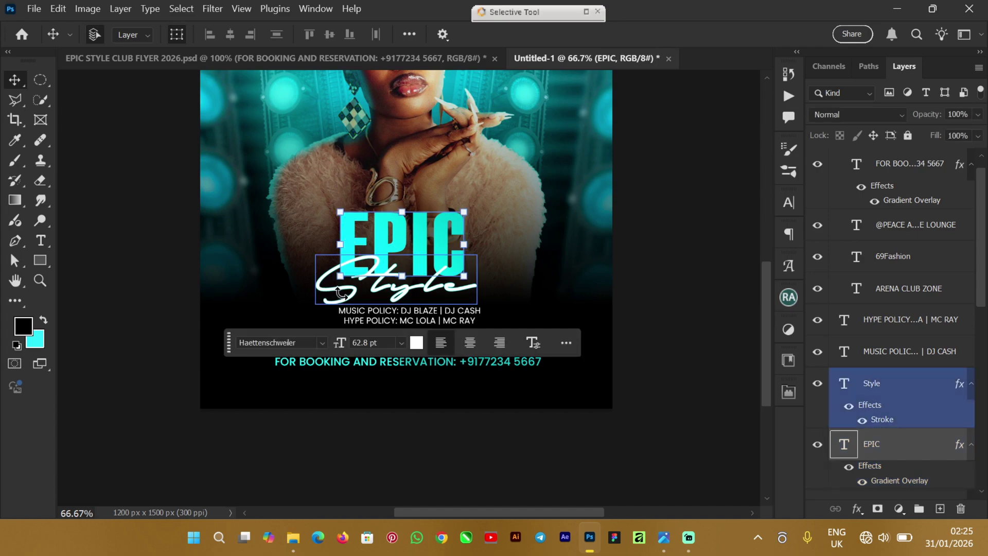
shift+click(916, 384)
click(846, 362)
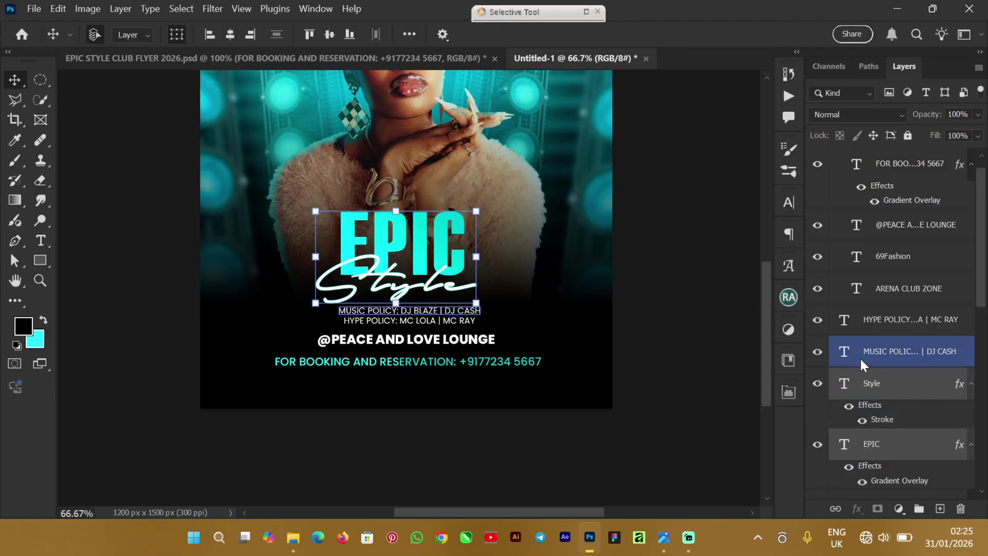
key(Up)
key(Up)
key(Up)
key(Up)
key(Up)
key(Up)
key(Up)
key(Up)
key(Up)
key(Up)
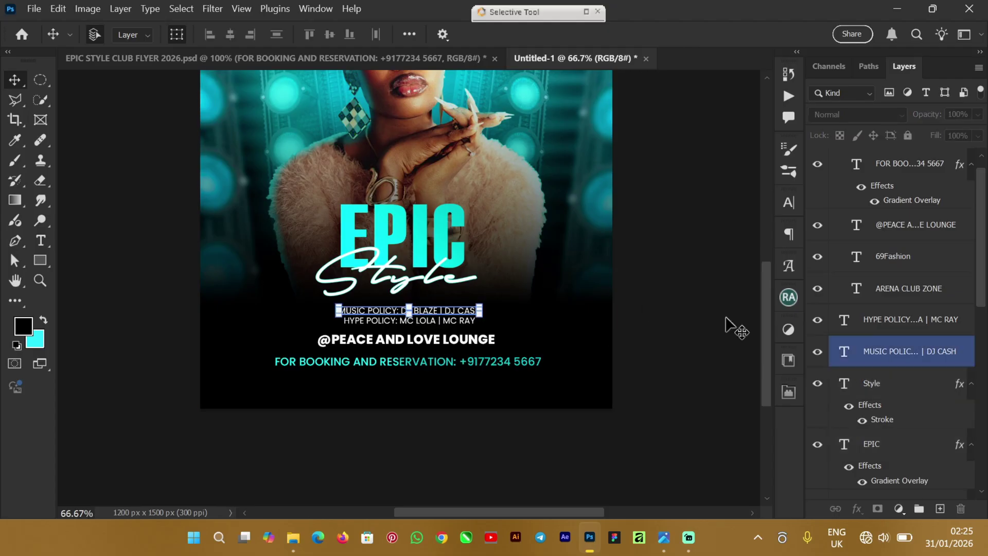
Step: Nudge both DJ policy lines up by one pixel
shift+click(907, 321)
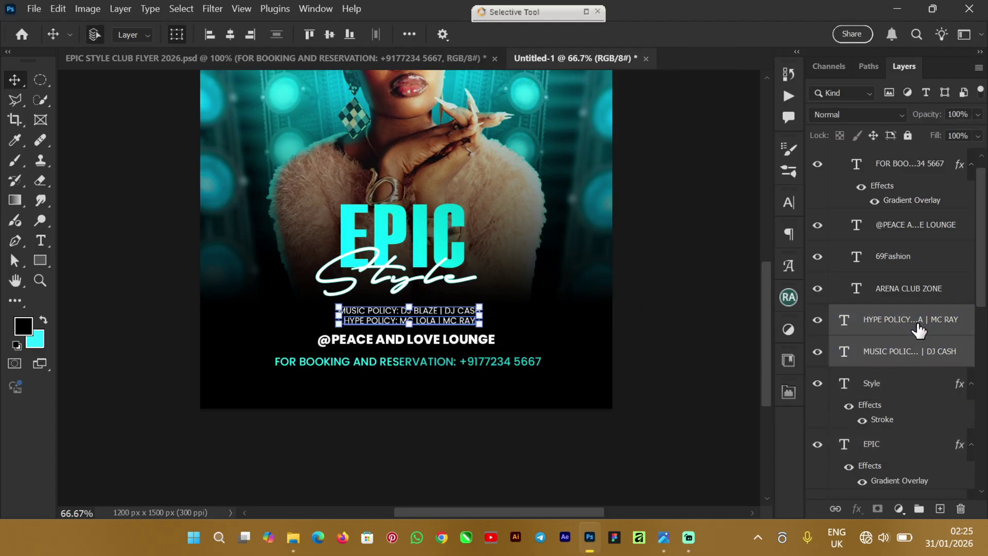
key(Up)
key(Up)
key(Up)
key(Up)
key(Up)
key(Up)
key(Up)
key(Up)
key(Up)
key(Up)
key(Up)
key(Up)
key(Up)
key(Up)
key(Up)
key(Up)
key(Up)
key(Up)
key(Up)
key(Up)
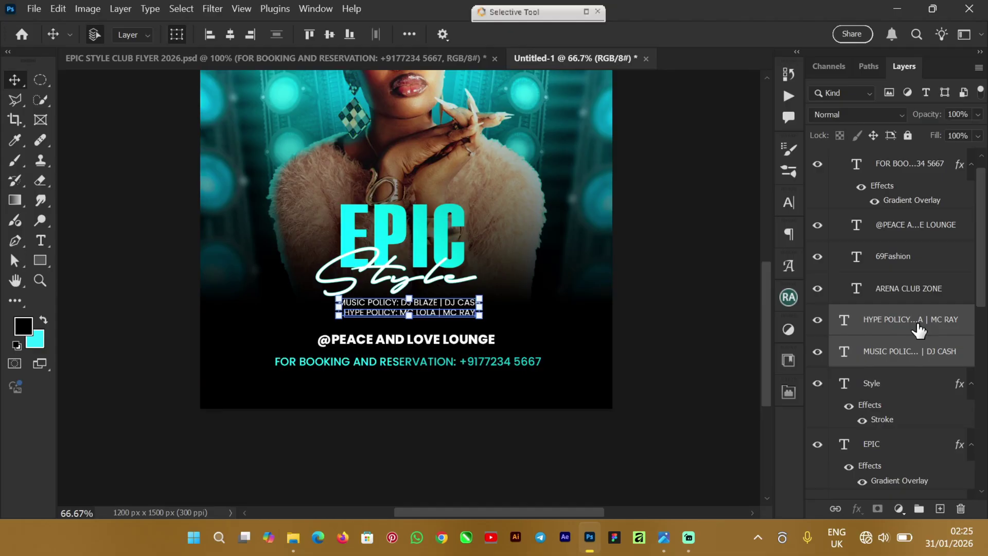
key(Down)
key(Up)
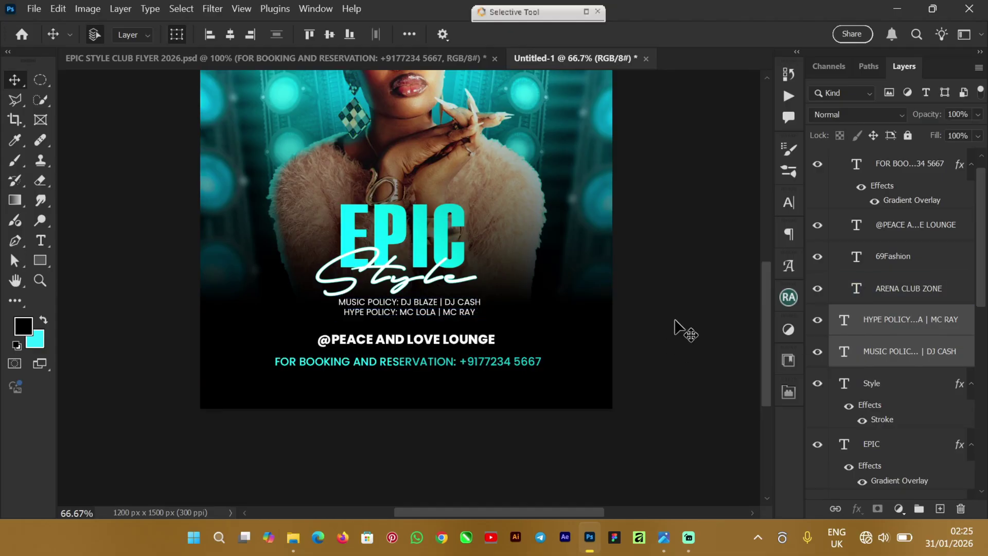
click(425, 341)
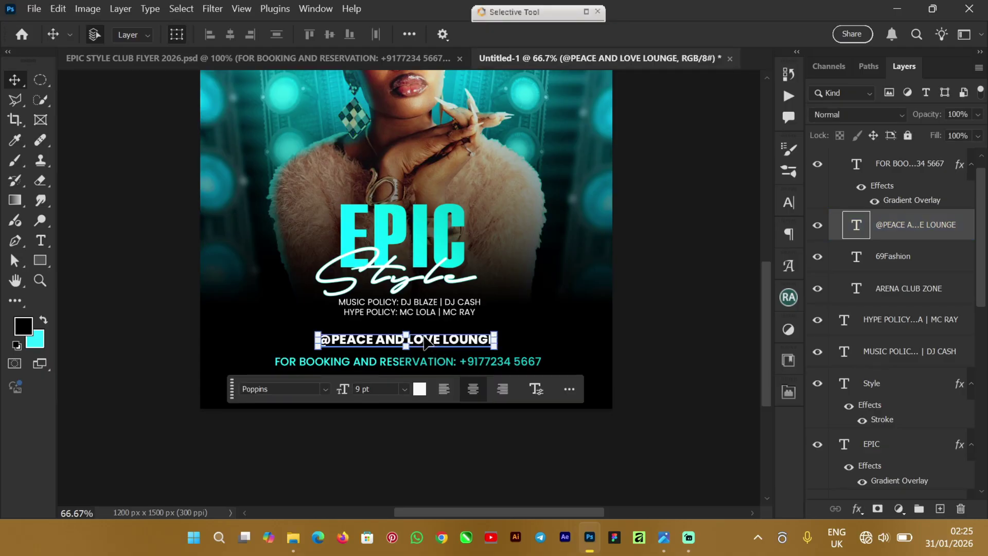
key(shift+Up)
key(Up)
key(Up)
key(Up)
key(Up)
key(Up)
key(Up)
key(Up)
key(Up)
key(Up)
key(Up)
key(Up)
key(Up)
key(Up)
key(Up)
key(Up)
key(Up)
key(Up)
key(Up)
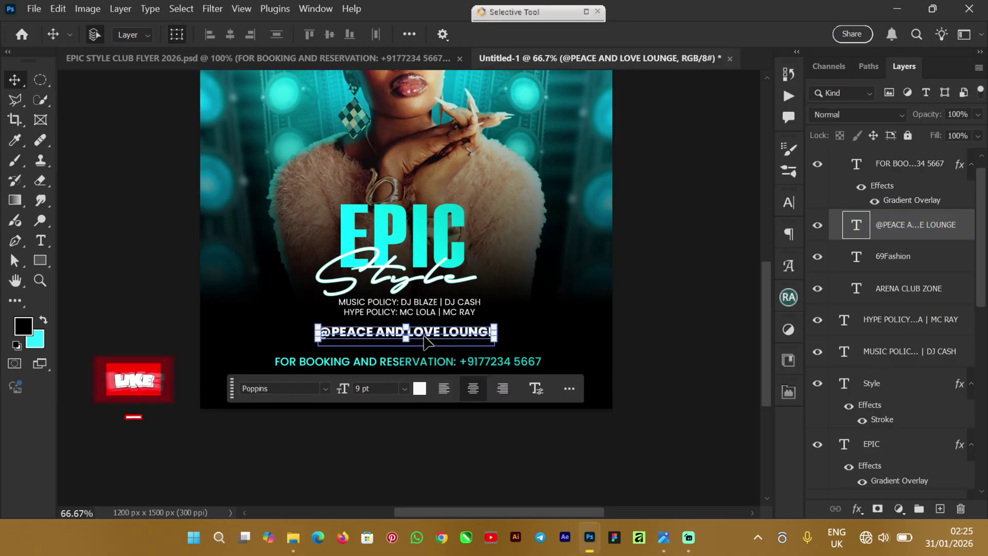
click(685, 348)
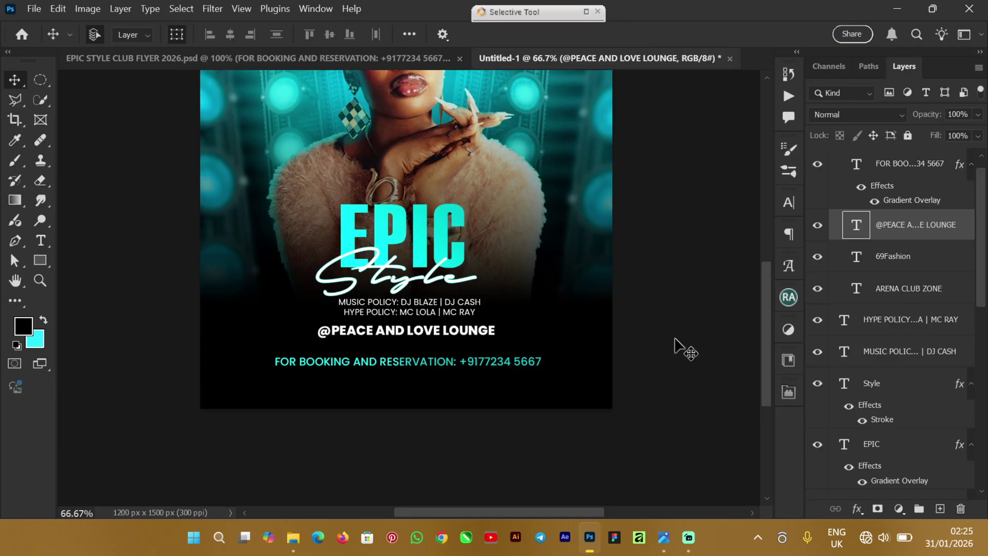
key(ctrl+z)
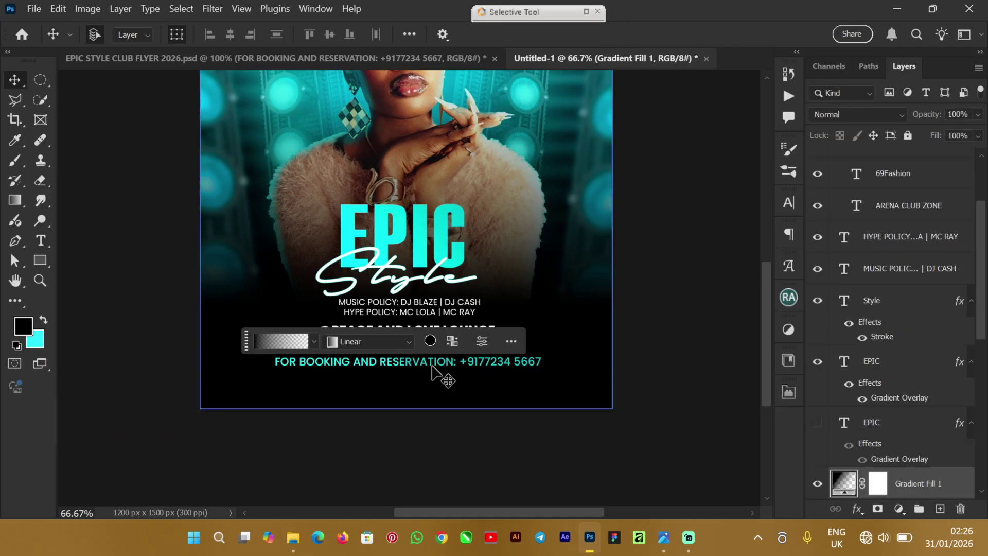
click(654, 347)
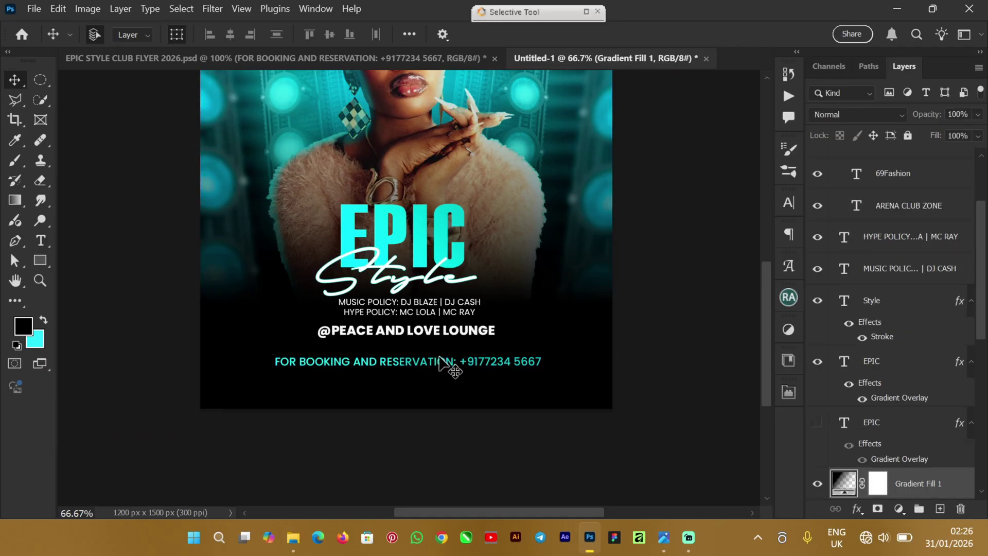
click(442, 367)
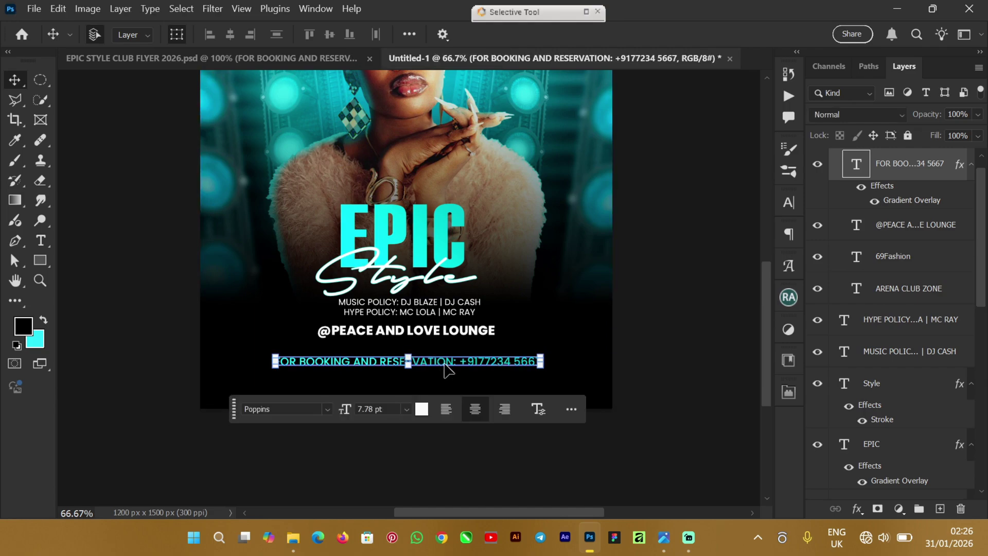
drag(445, 364, 445, 358)
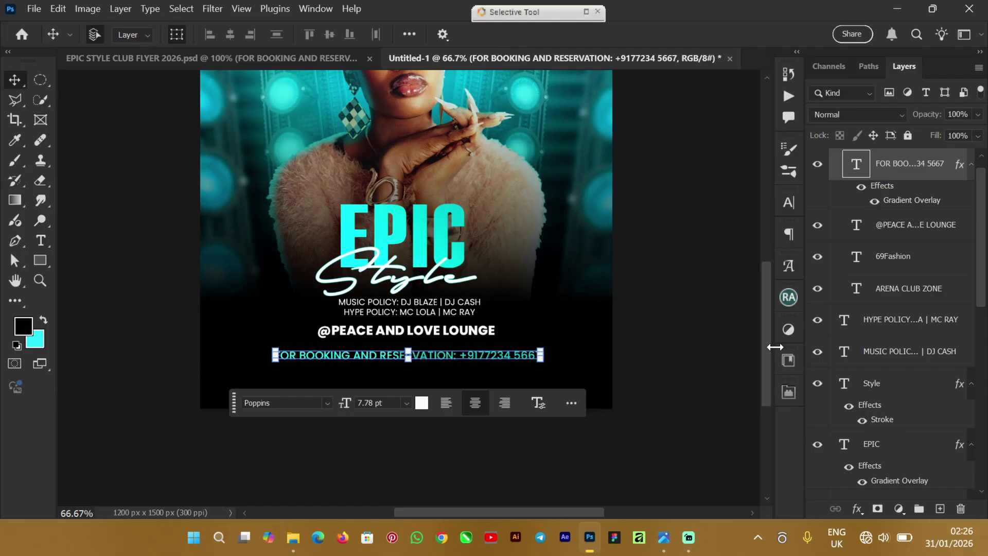
key(Up)
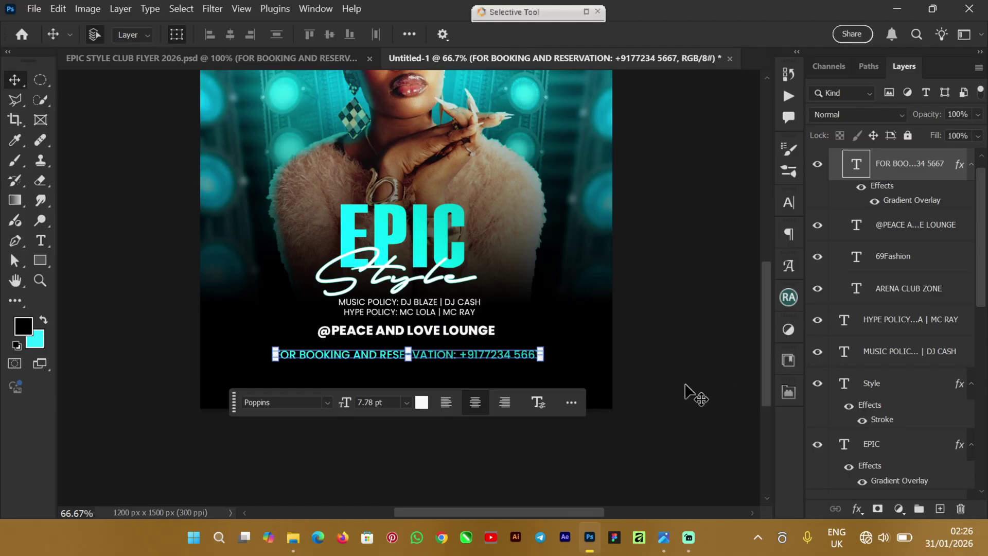
click(674, 358)
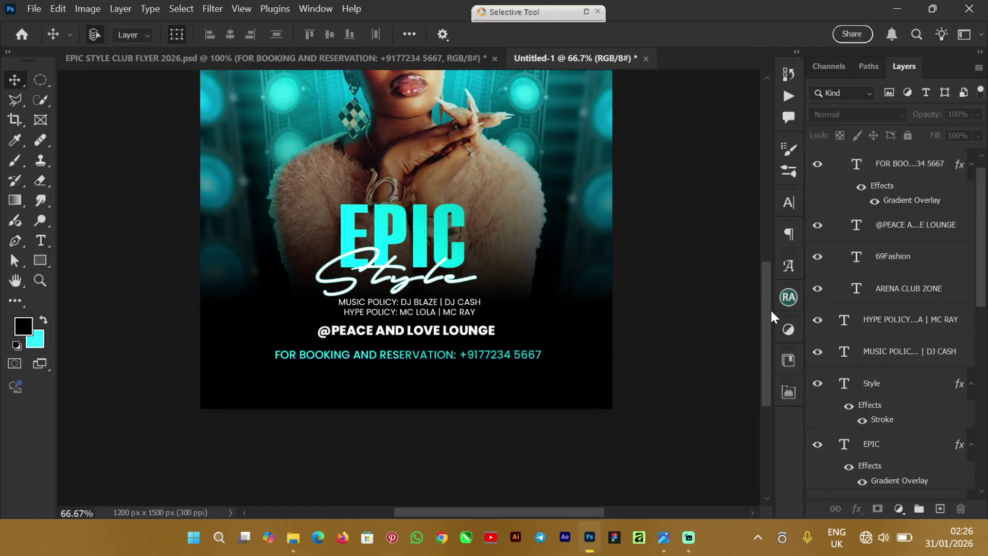
drag(770, 307, 765, 285)
click(150, 61)
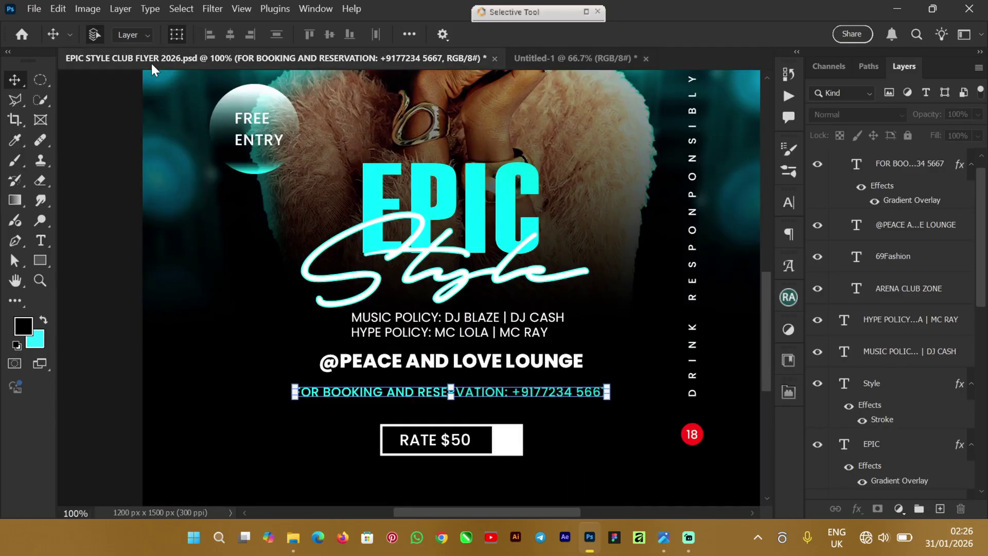
click(217, 144)
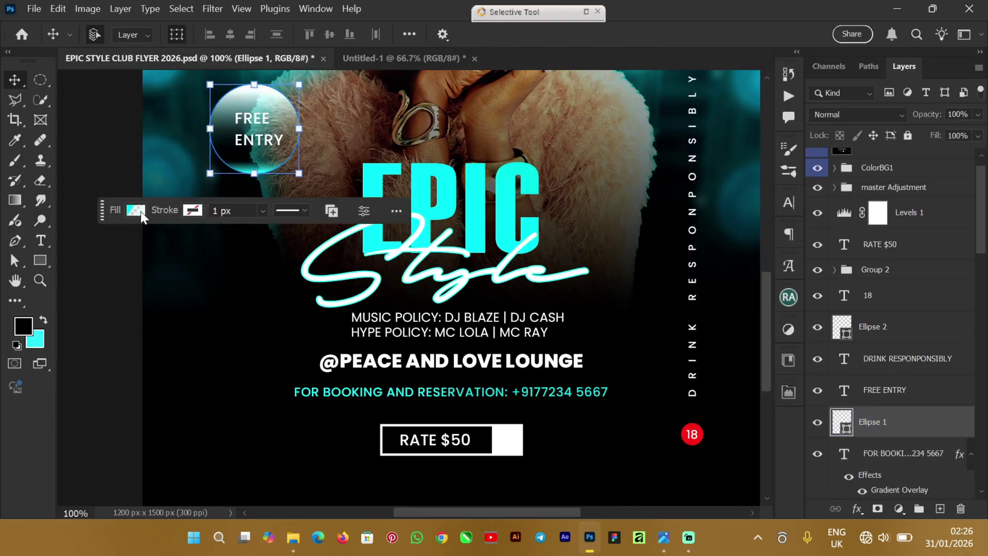
click(110, 150)
key(ctrl+Tab)
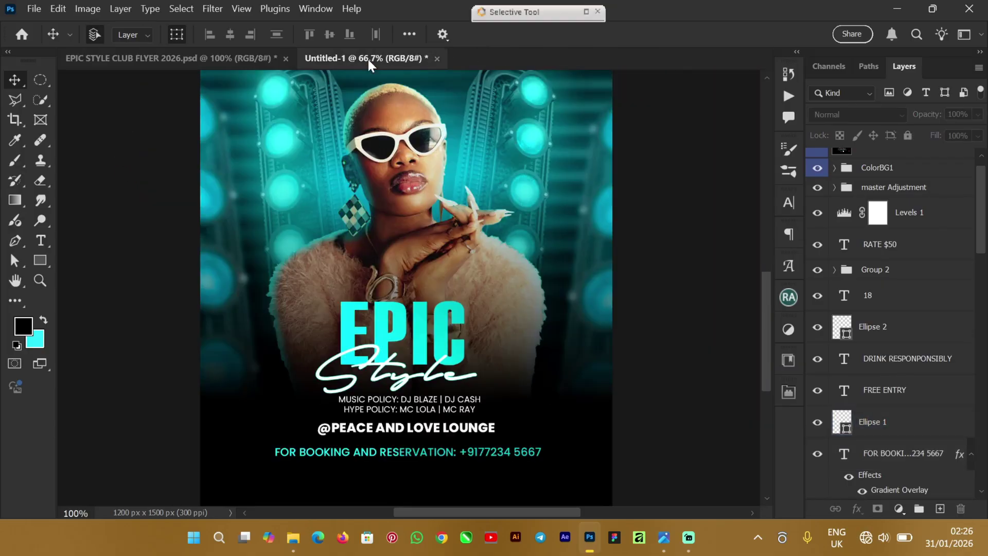
Step: Switch to the Ellipse Tool and set the shape fill to the black-to-transparent gradient preset
click(41, 260)
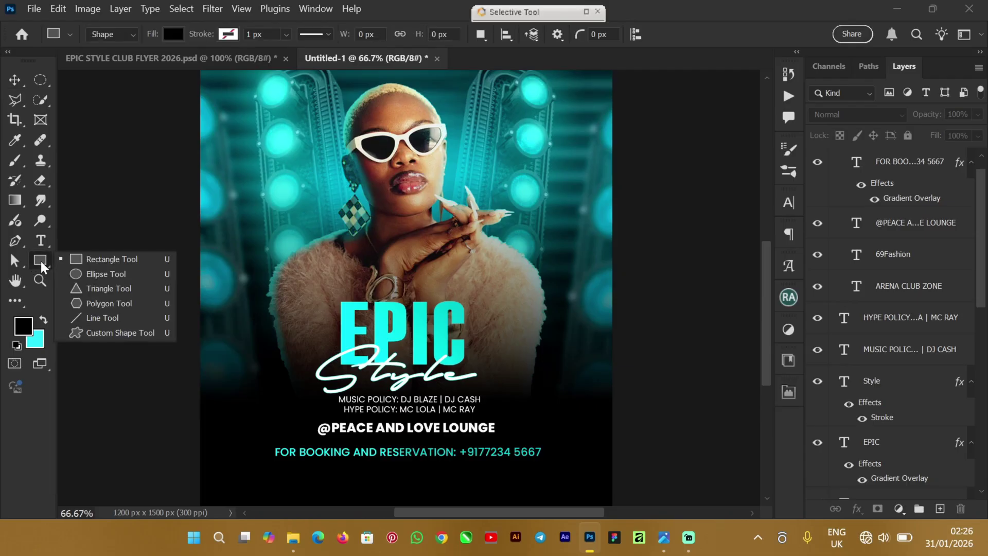
click(97, 275)
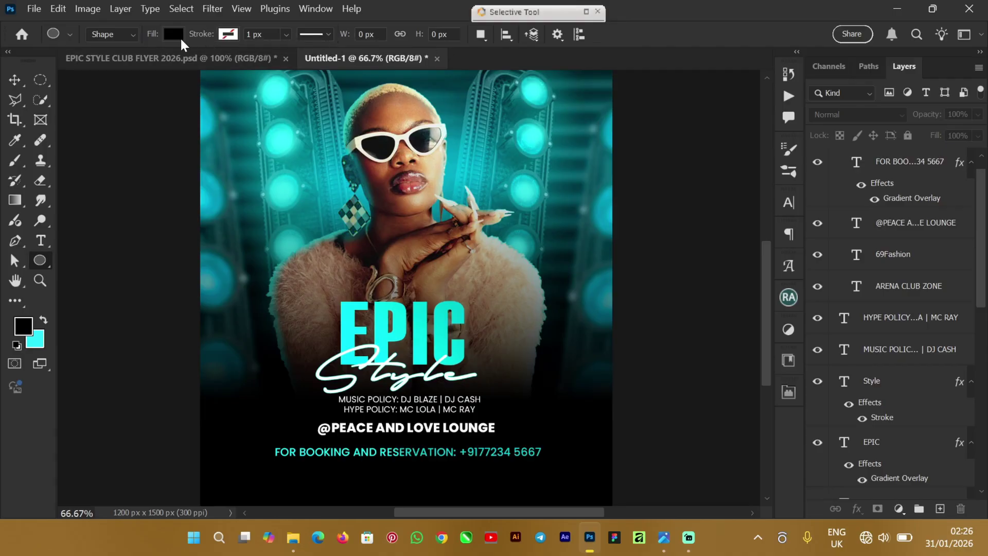
click(178, 35)
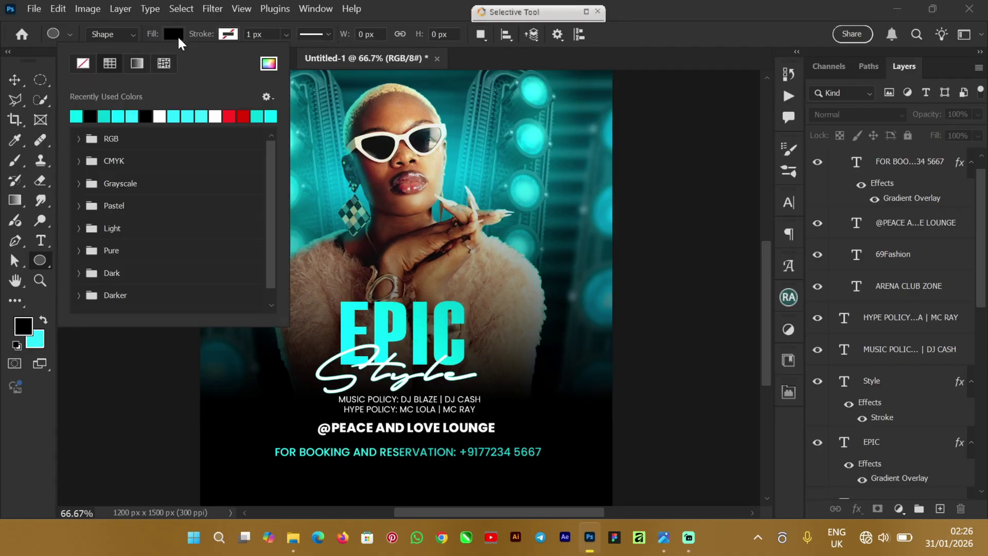
click(139, 63)
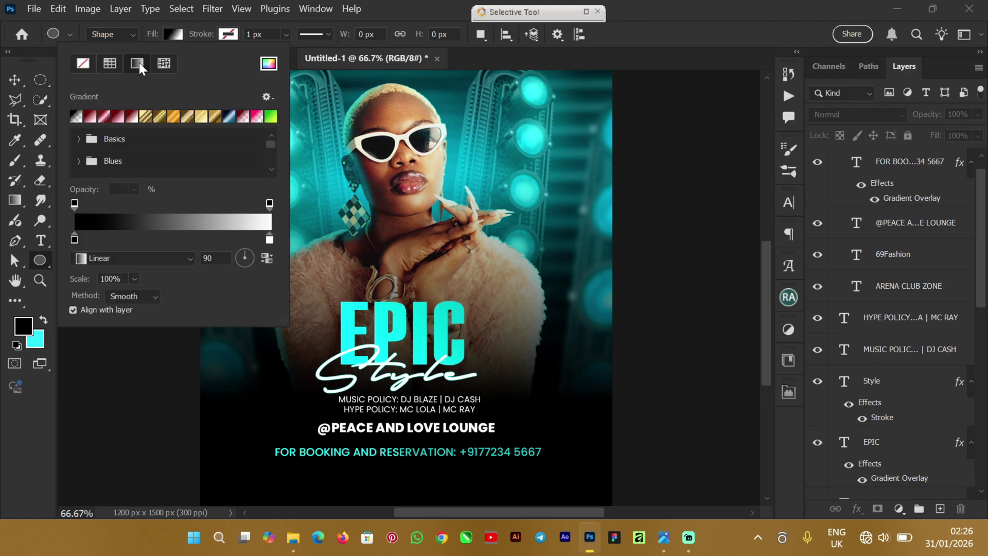
click(77, 118)
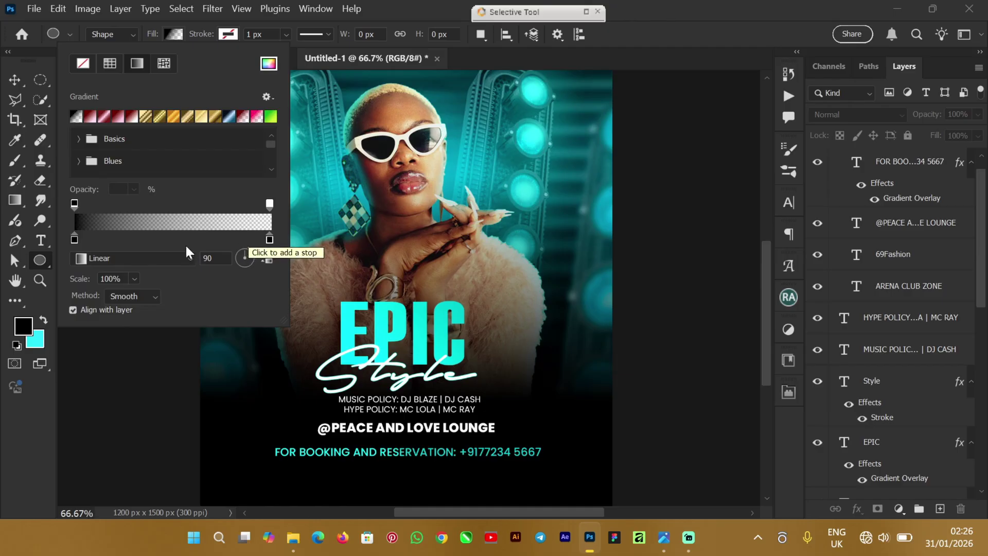
Step: Check the gradient's start stop colour, close the fill settings, and make cyan the foreground colour
click(74, 240)
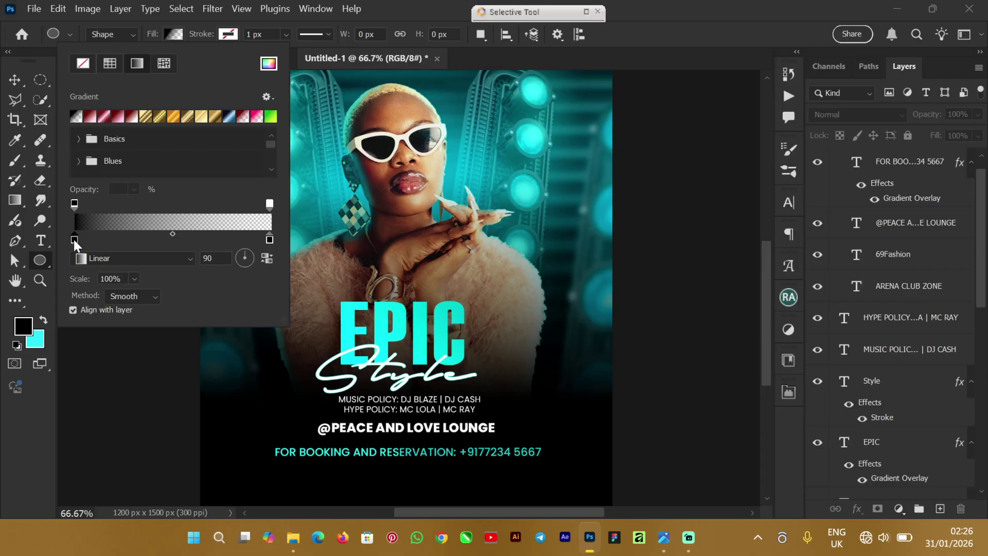
double_click(74, 239)
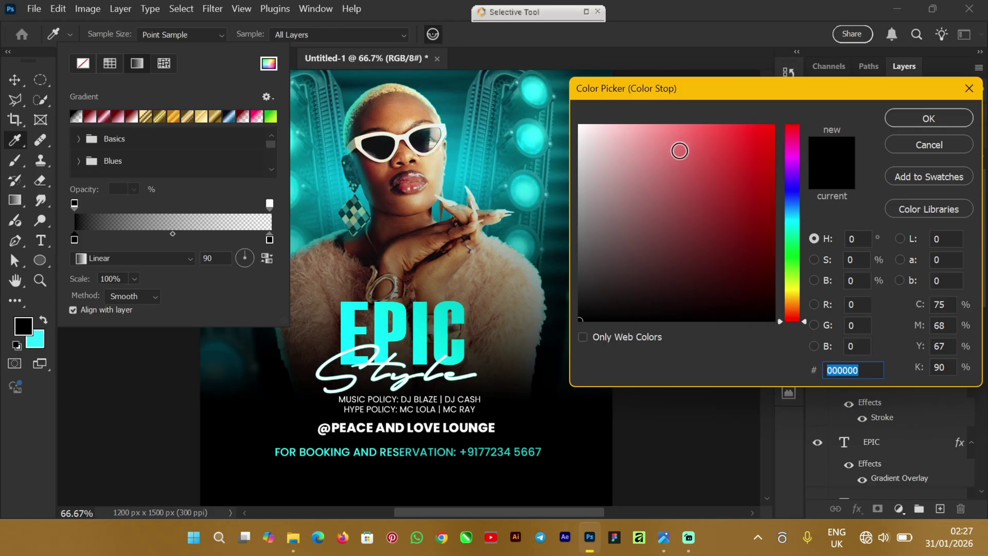
click(942, 148)
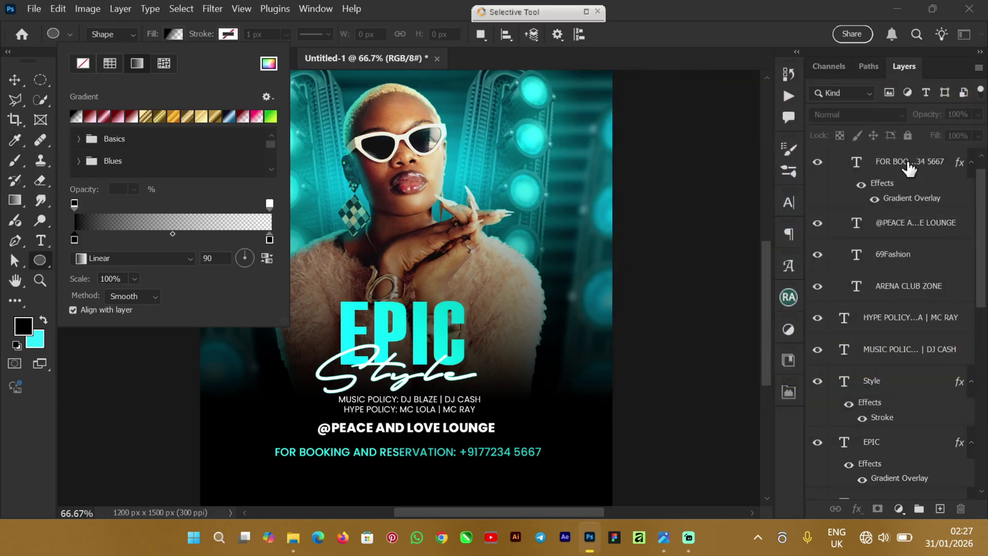
click(14, 80)
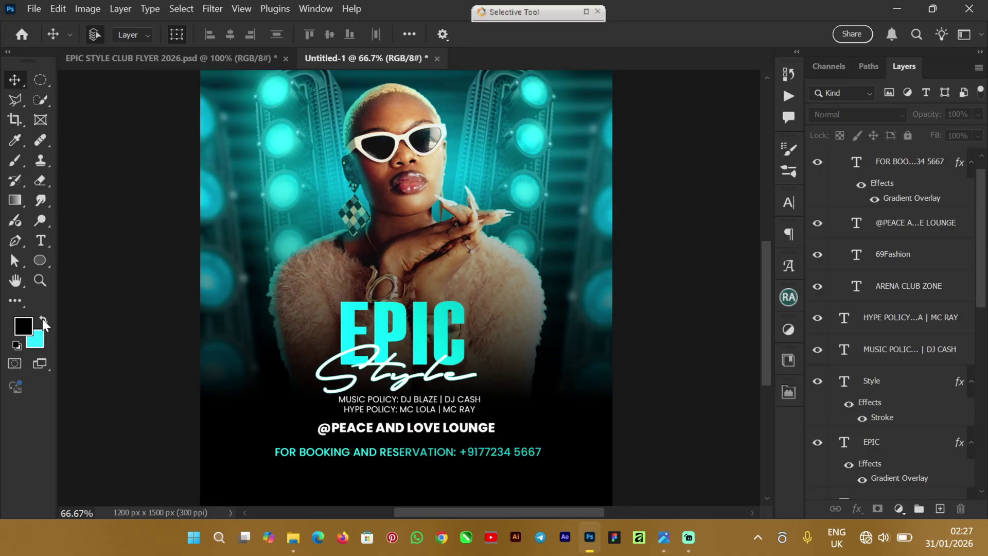
click(43, 322)
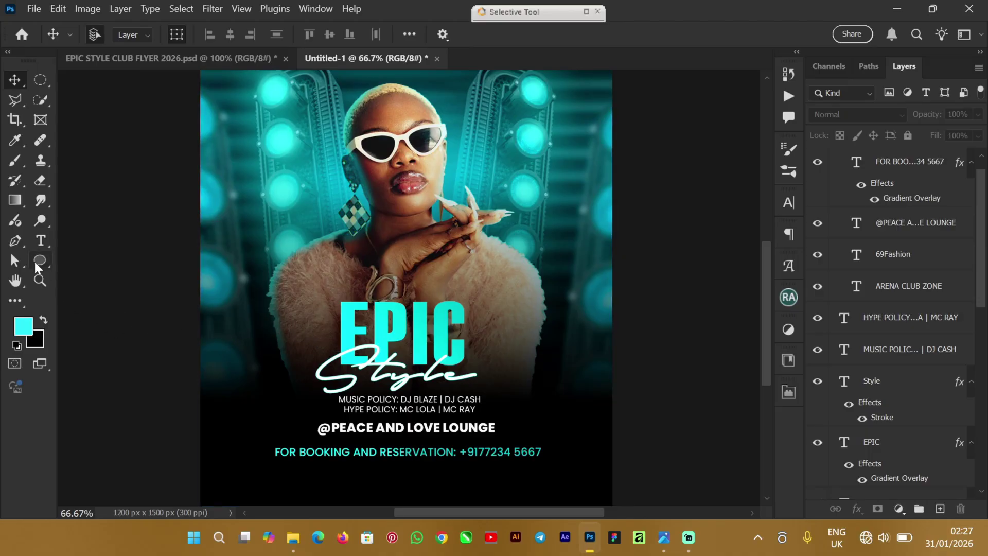
Step: Draw Ellipse 1, a 183 × 183 px circle left of the EPIC title over the fur coat
key(u)
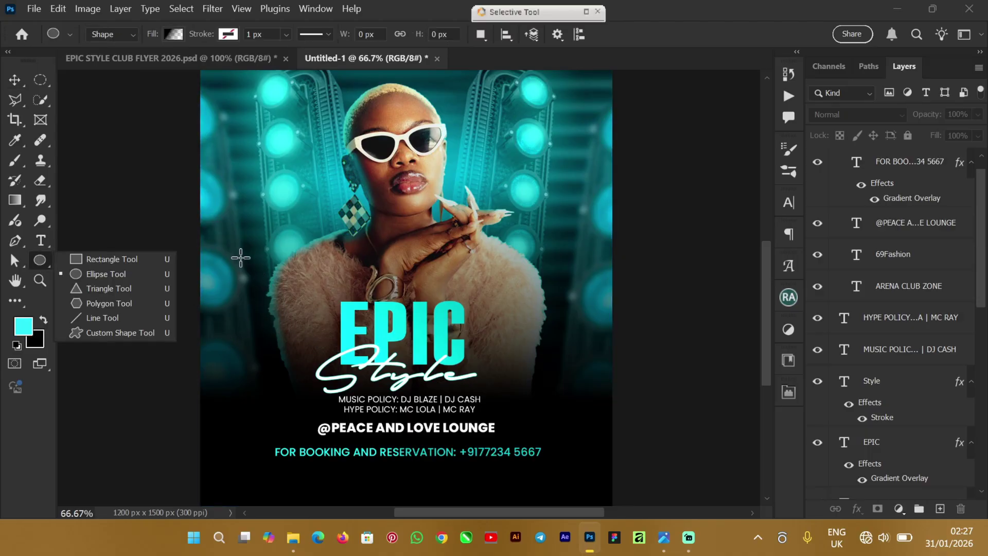
drag(242, 253, 319, 334)
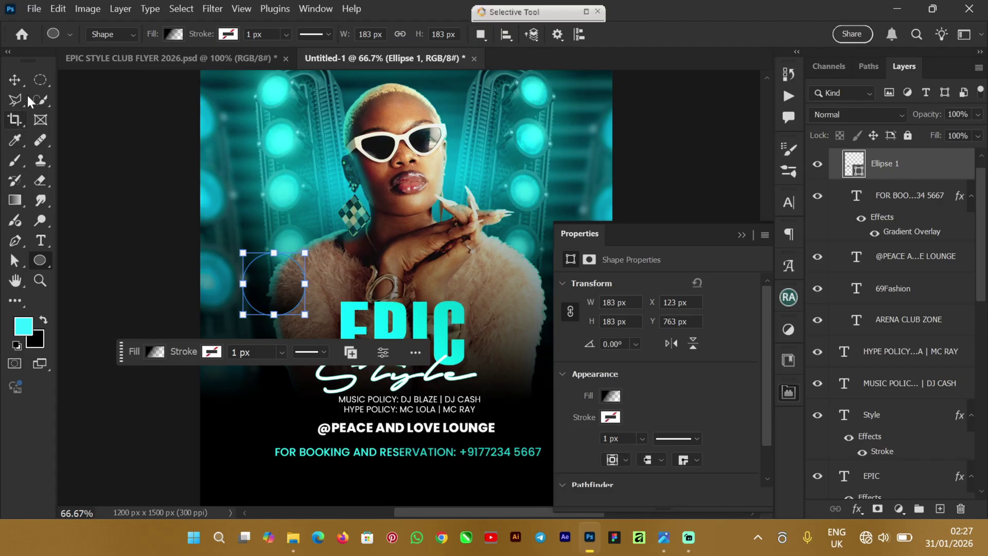
click(13, 82)
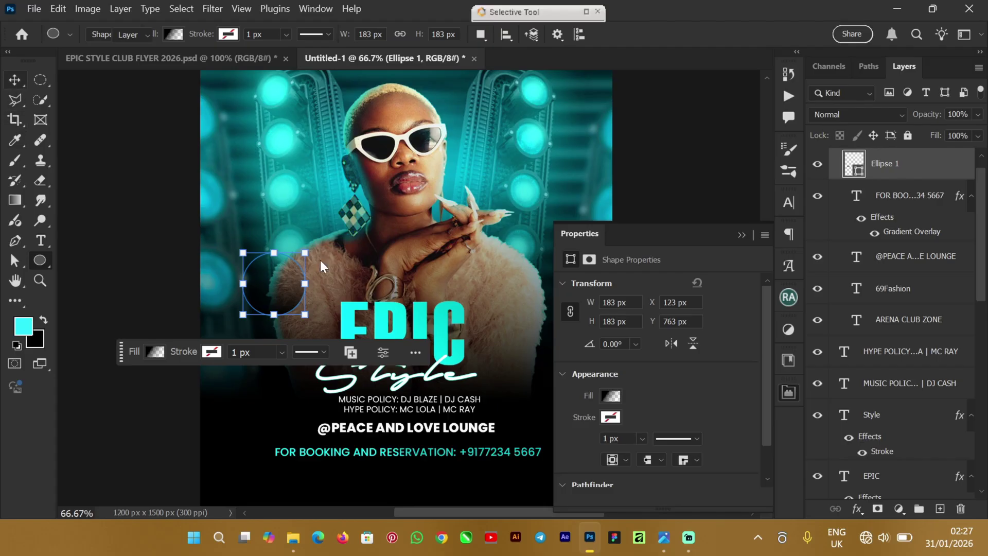
click(143, 60)
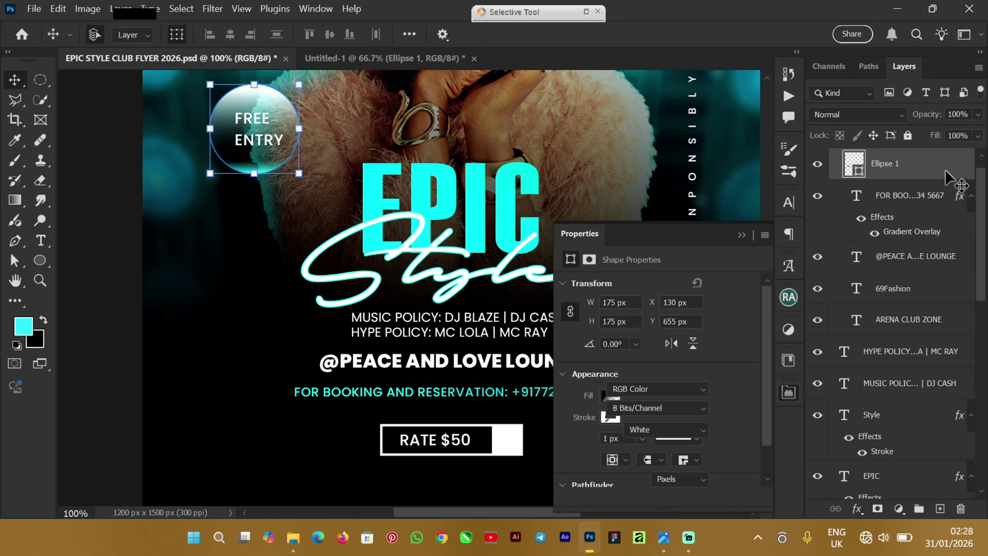
drag(946, 171, 947, 188)
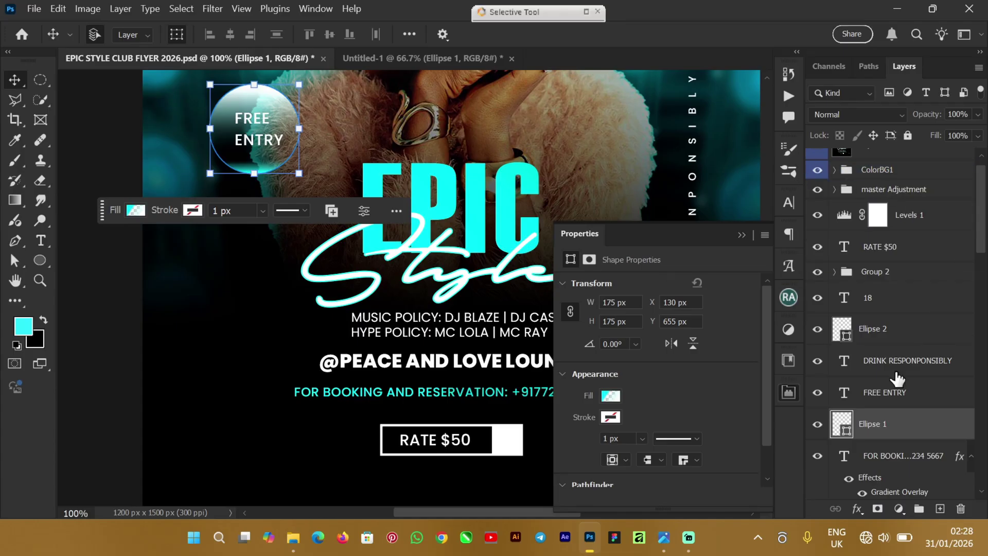
drag(913, 416, 309, 273)
click(135, 211)
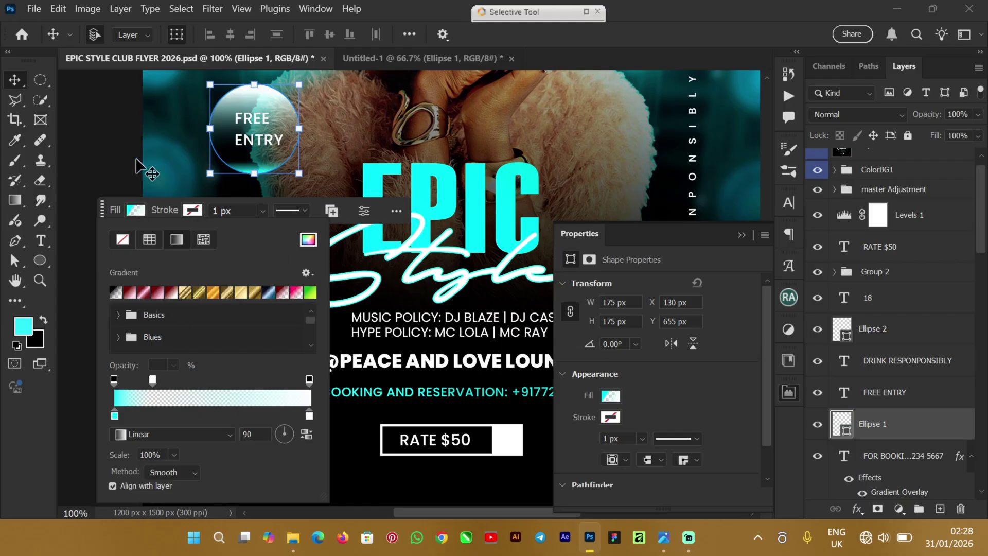
click(119, 150)
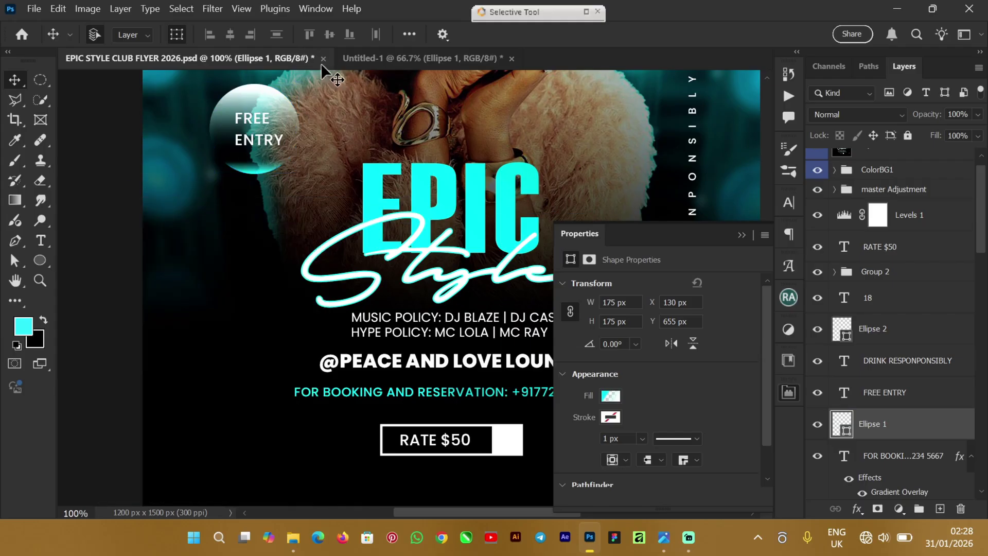
key(ctrl+n)
click(368, 59)
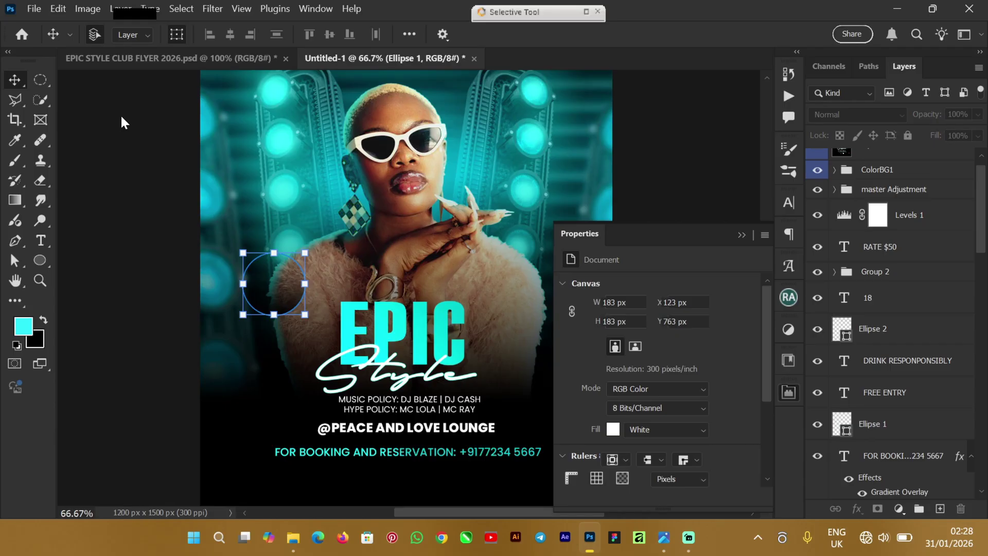
Step: Set the circle's gradient fill to start with the EPIC title's sampled cyan and end at ffffff
click(37, 260)
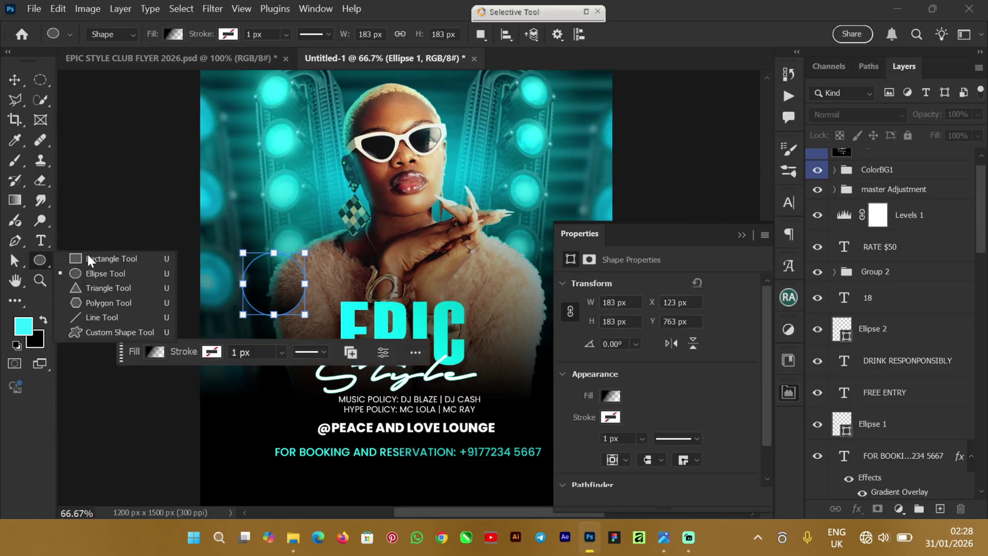
click(88, 273)
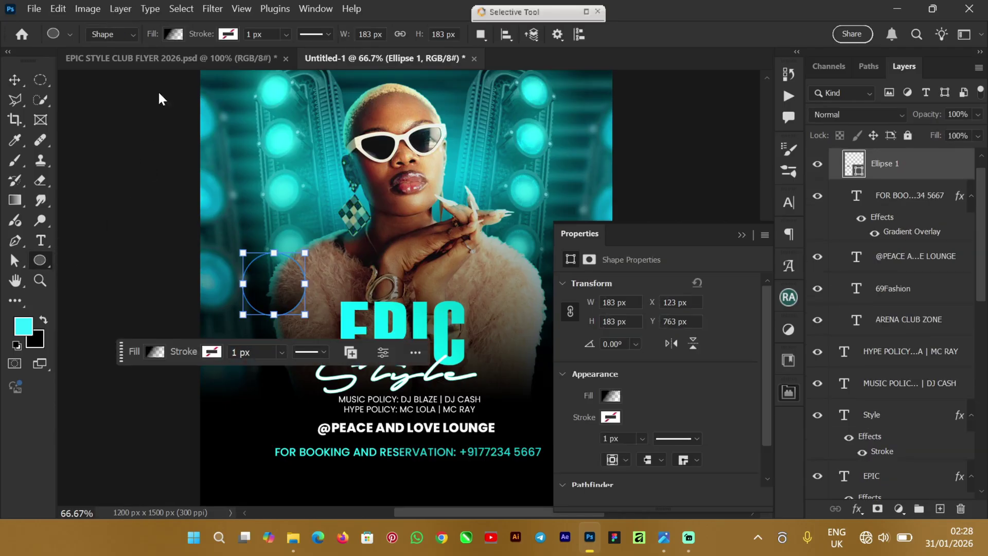
click(172, 34)
double_click(73, 239)
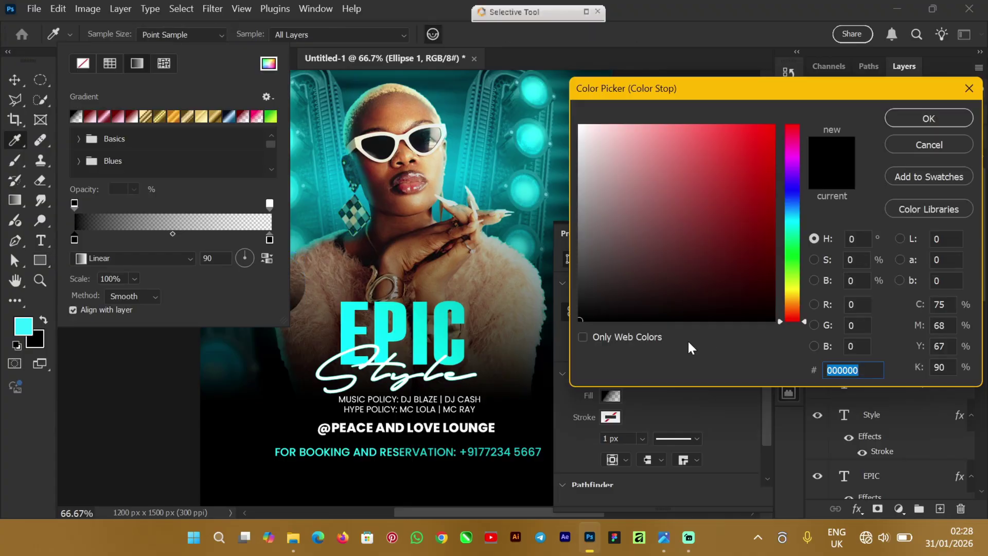
click(348, 311)
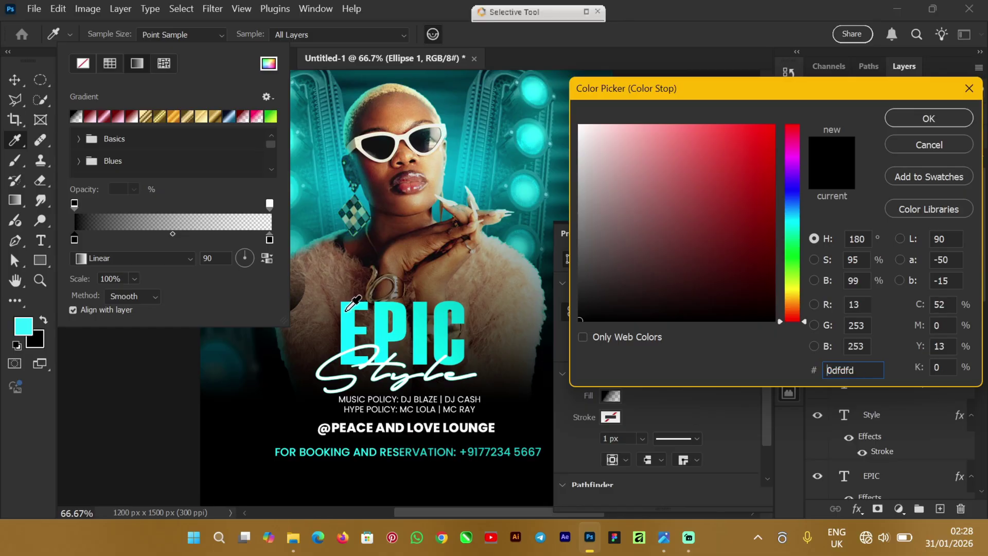
click(909, 119)
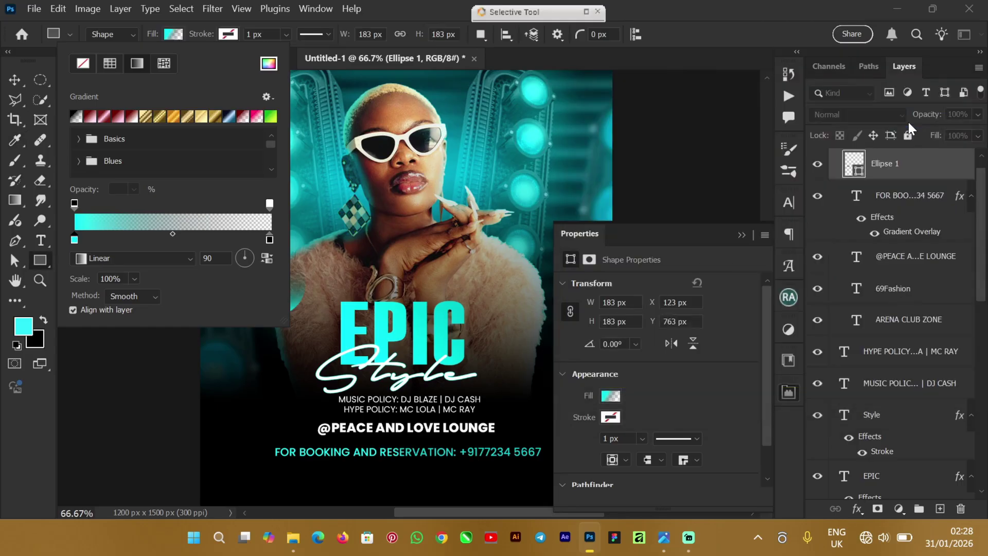
double_click(269, 240)
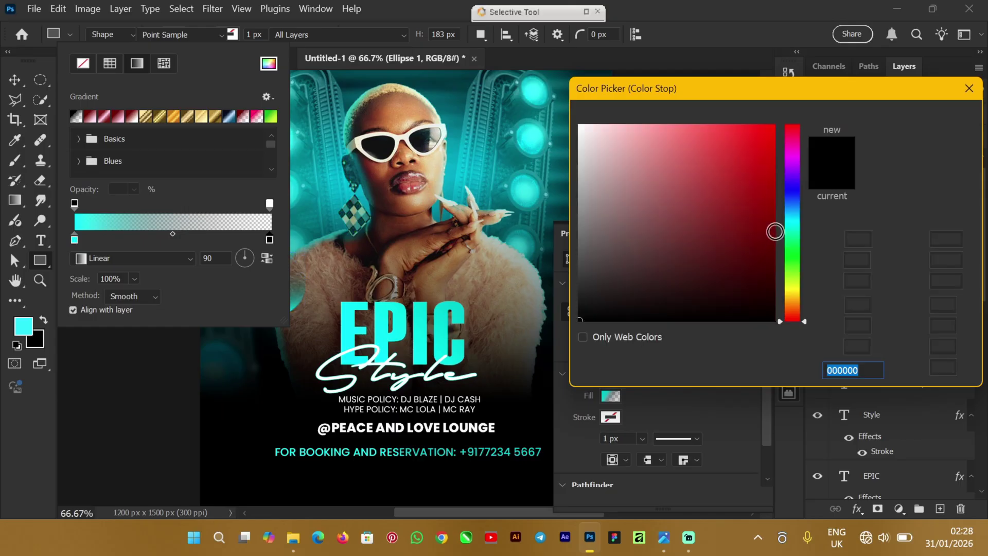
text(ffffff)
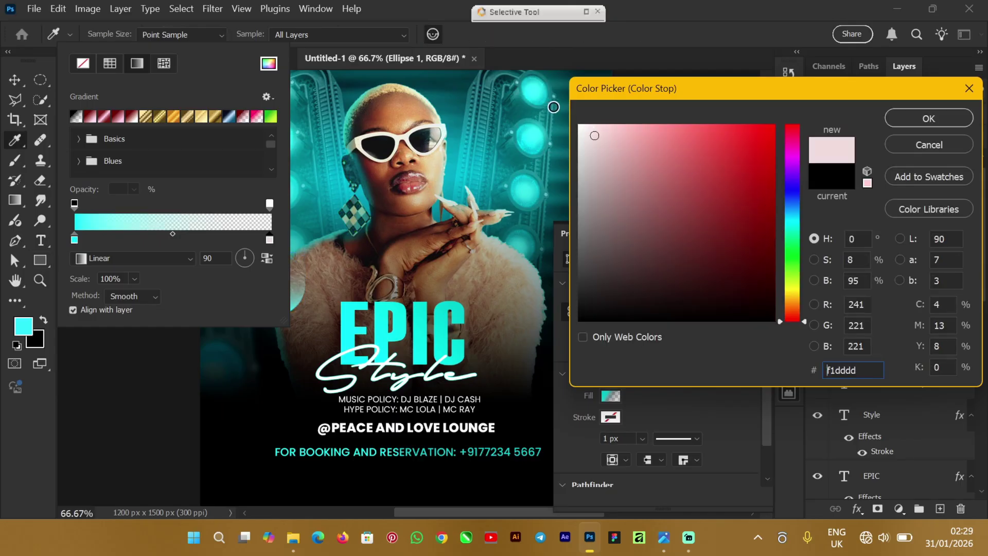
click(916, 122)
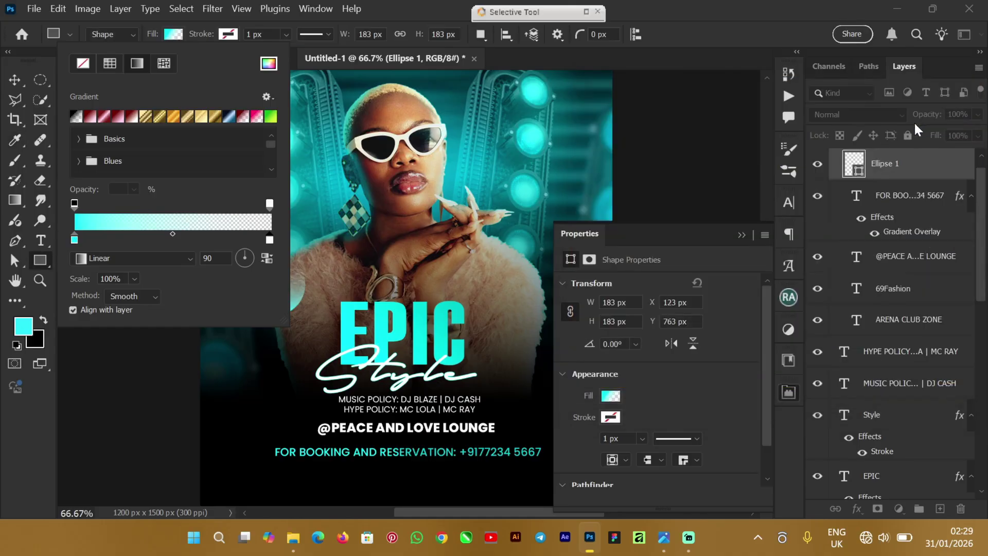
click(390, 18)
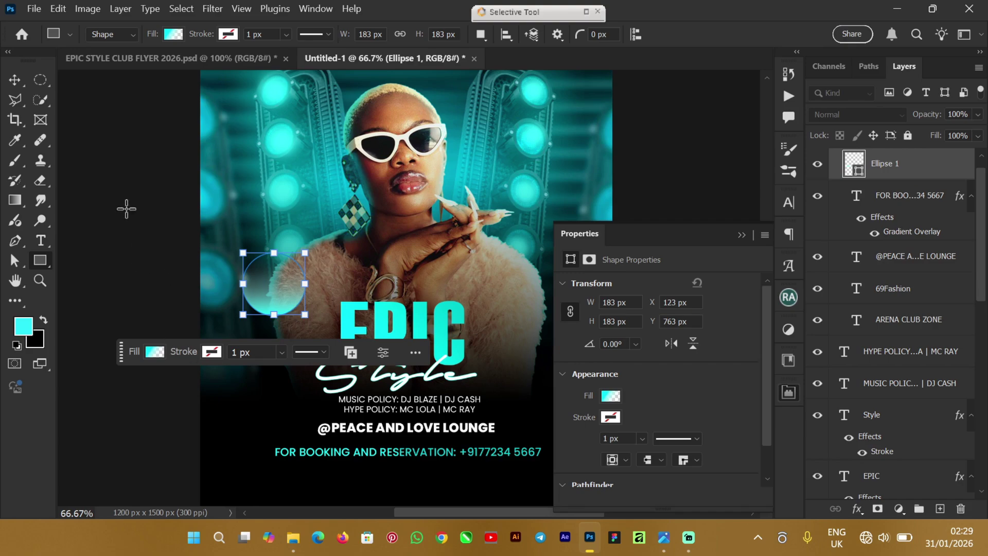
Step: Select Ellipse 1 with the Move Tool, then open its gradient fill and select the cyan start stop
click(15, 81)
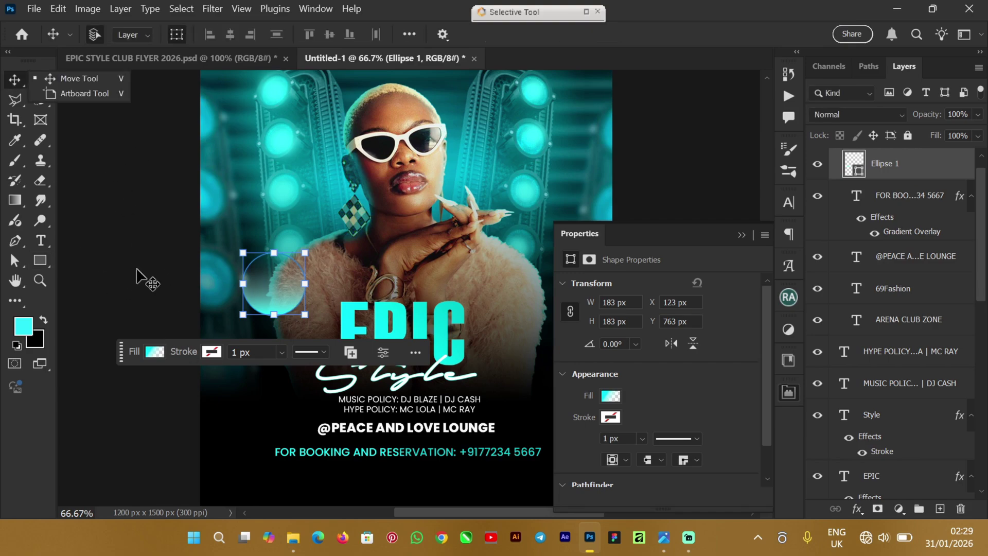
click(137, 276)
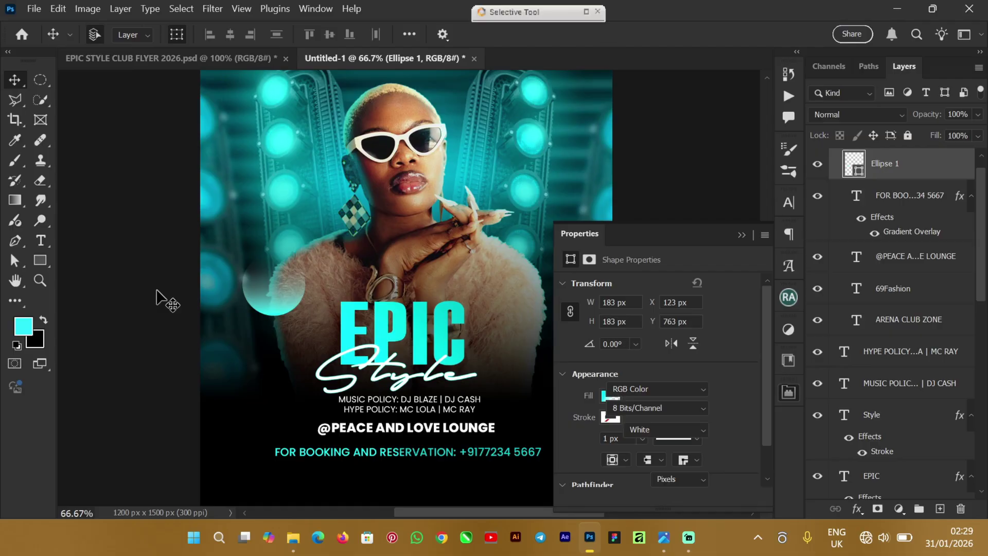
click(268, 296)
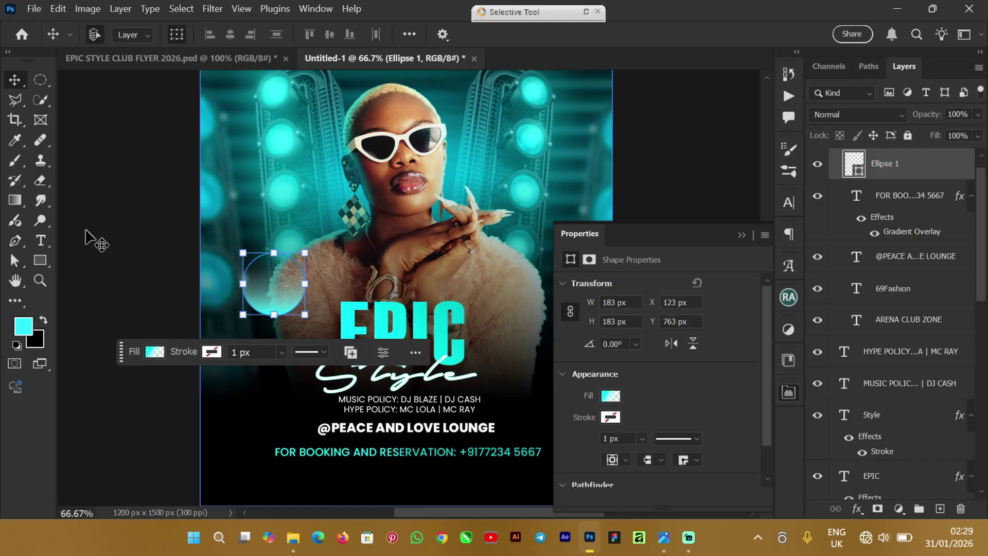
click(42, 262)
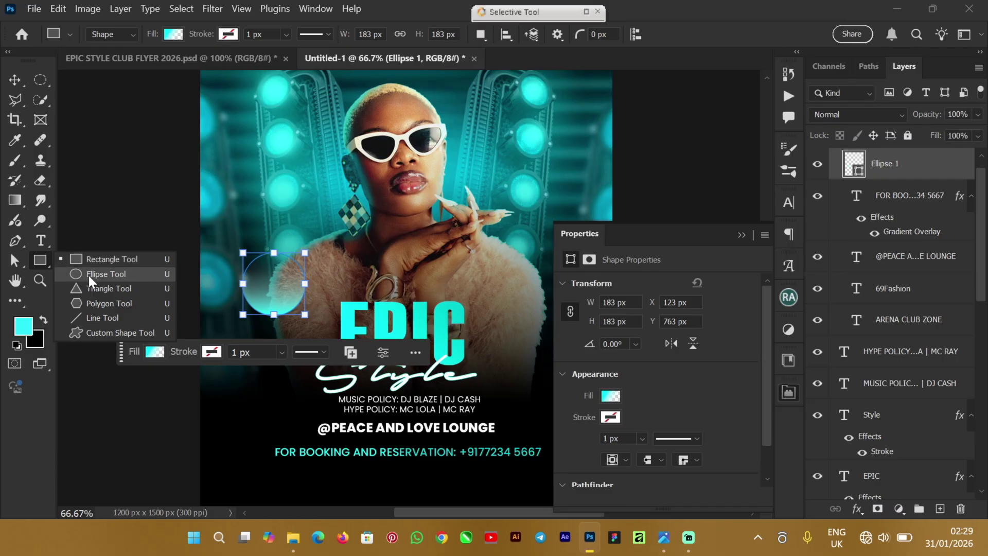
key(Escape)
key(shift+u)
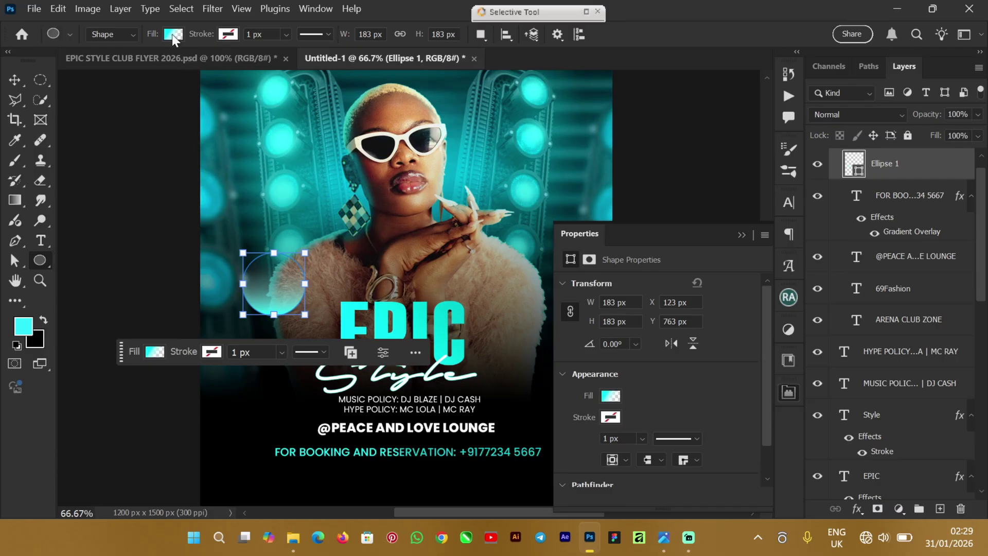
click(173, 34)
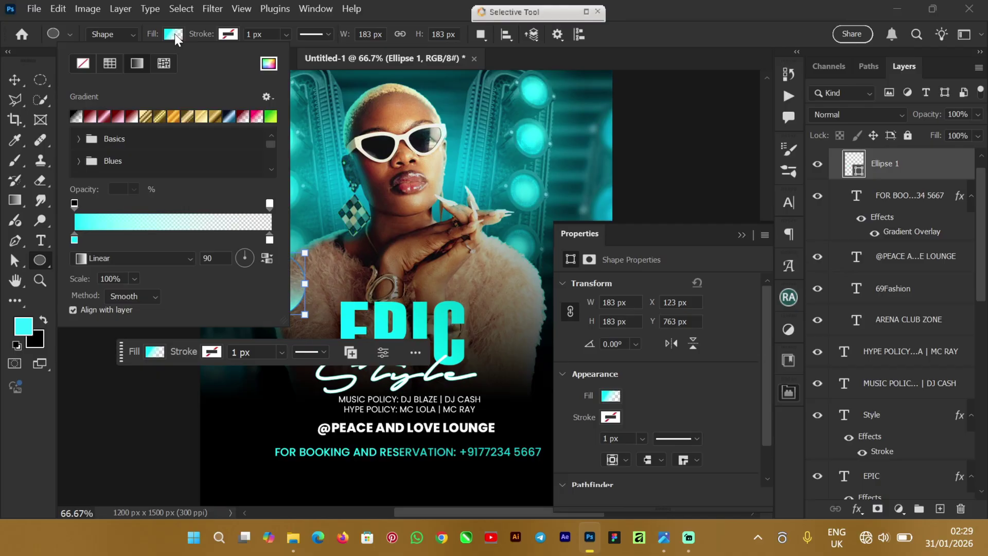
click(74, 240)
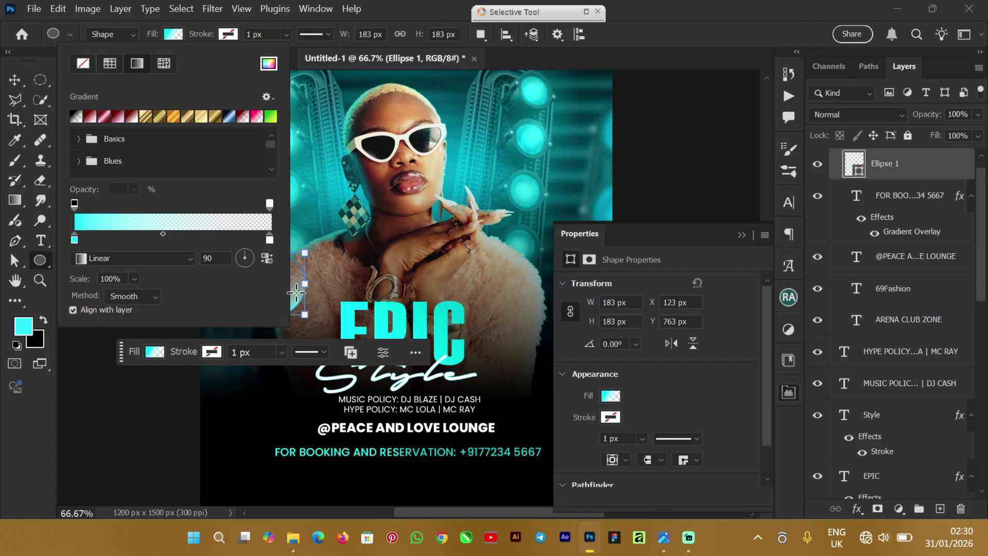
Step: Reopen Ellipse 1's gradient fill and drag the cyan portion down the circle
click(15, 80)
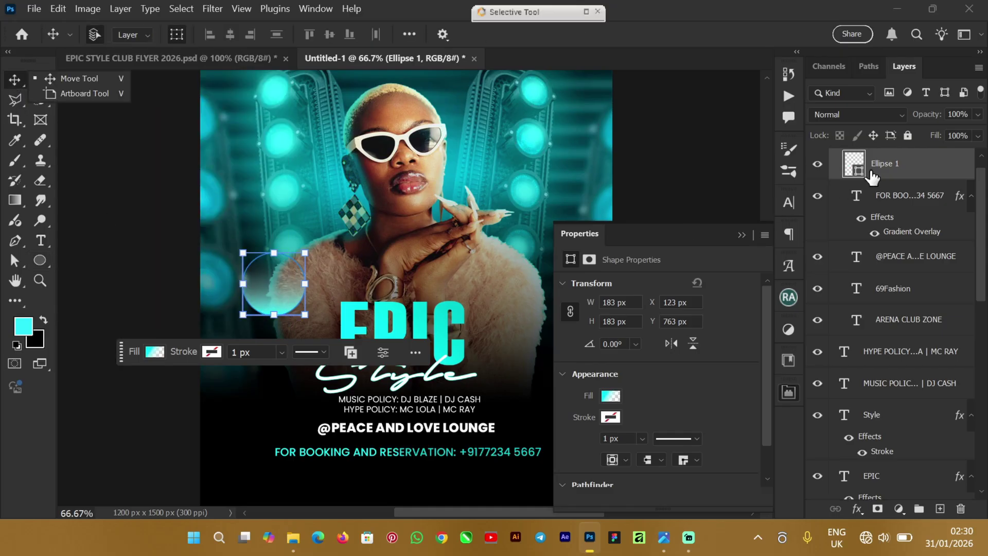
click(859, 175)
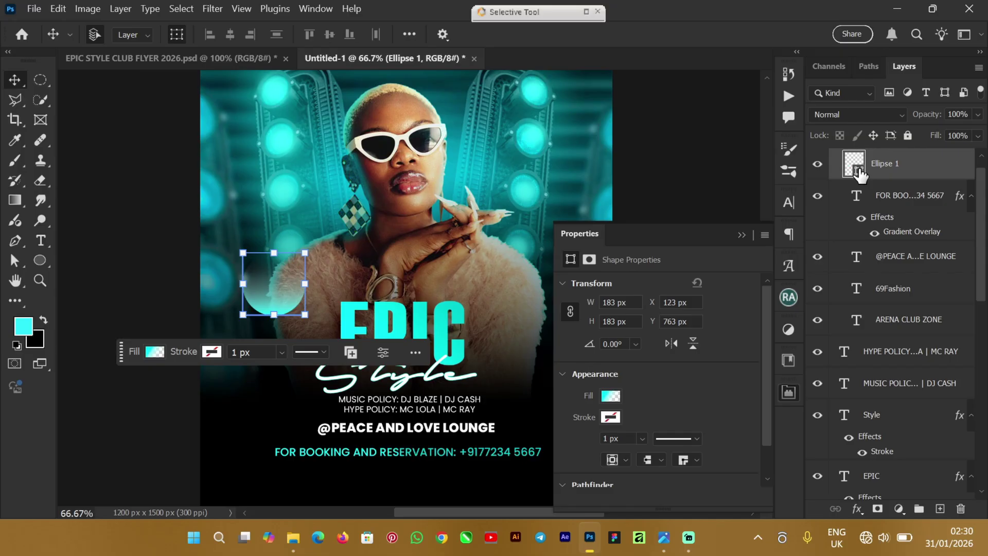
double_click(860, 175)
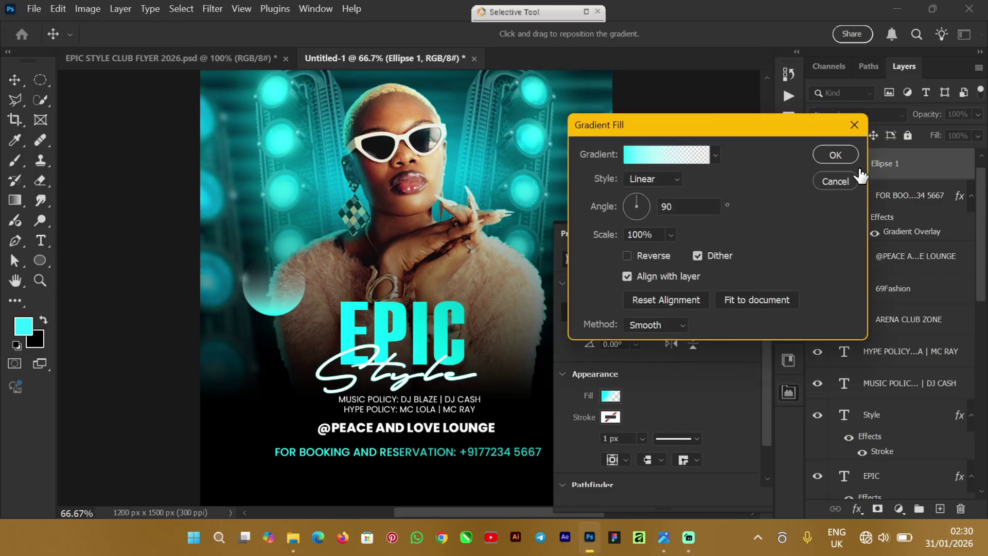
mouse_move(269, 282)
mouse_down()
mouse_move(269, 309)
mouse_move(276, 289)
mouse_up()
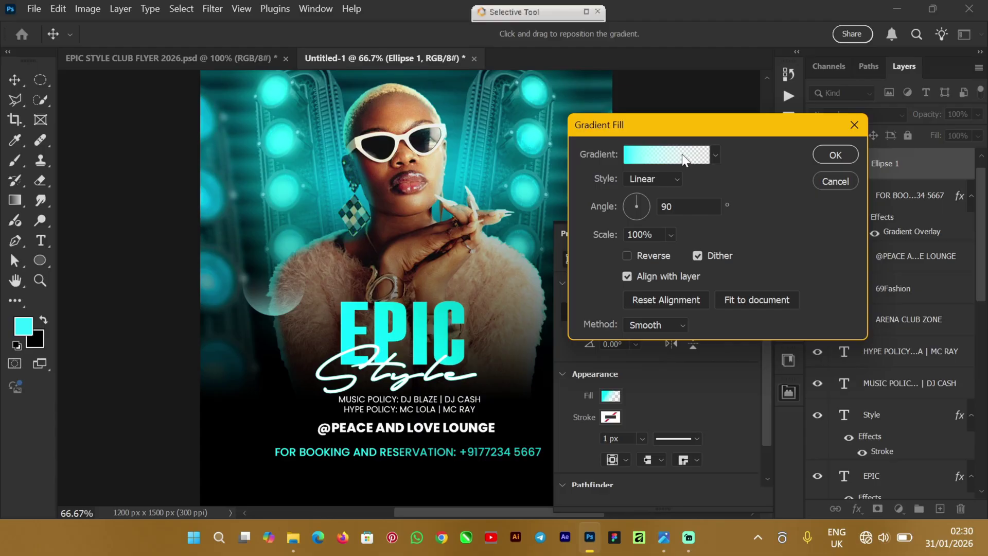
Step: Review the cyan-to-transparent 90° gradient stops in the Gradient Editor and accept them
click(682, 155)
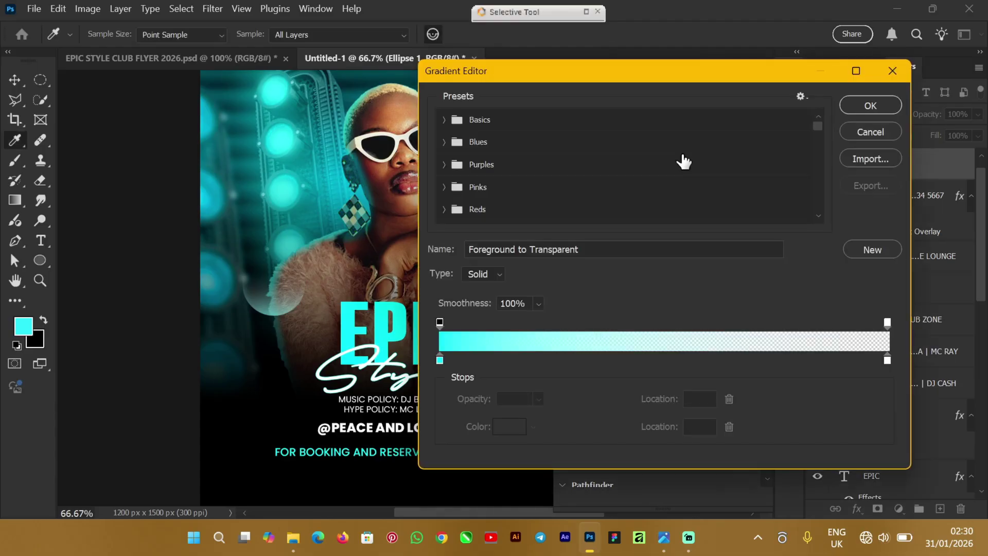
click(440, 322)
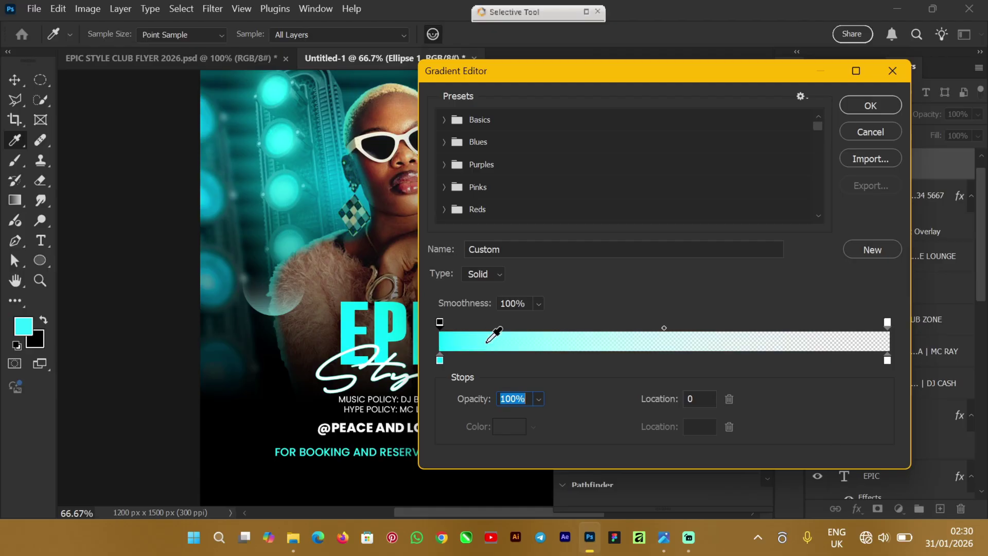
click(888, 361)
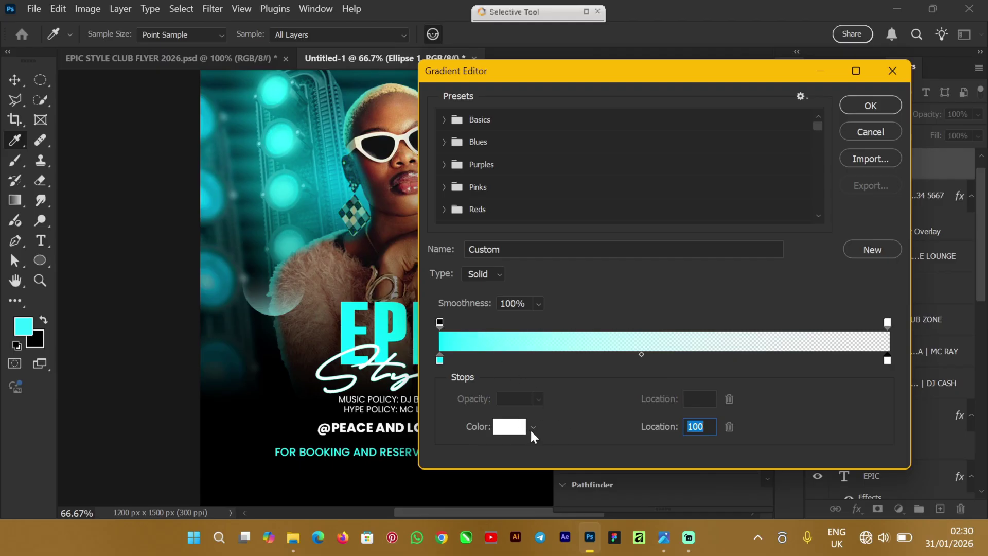
click(440, 359)
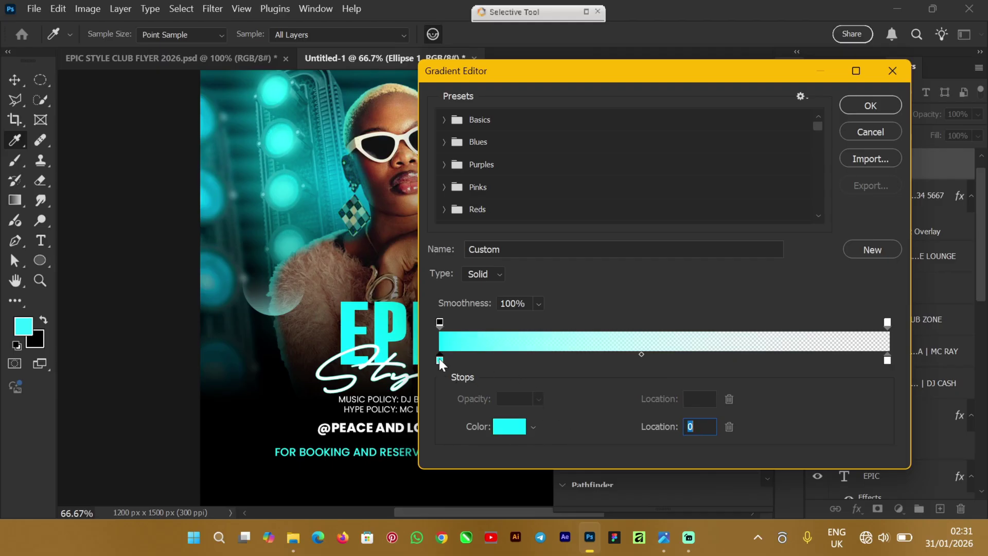
click(439, 322)
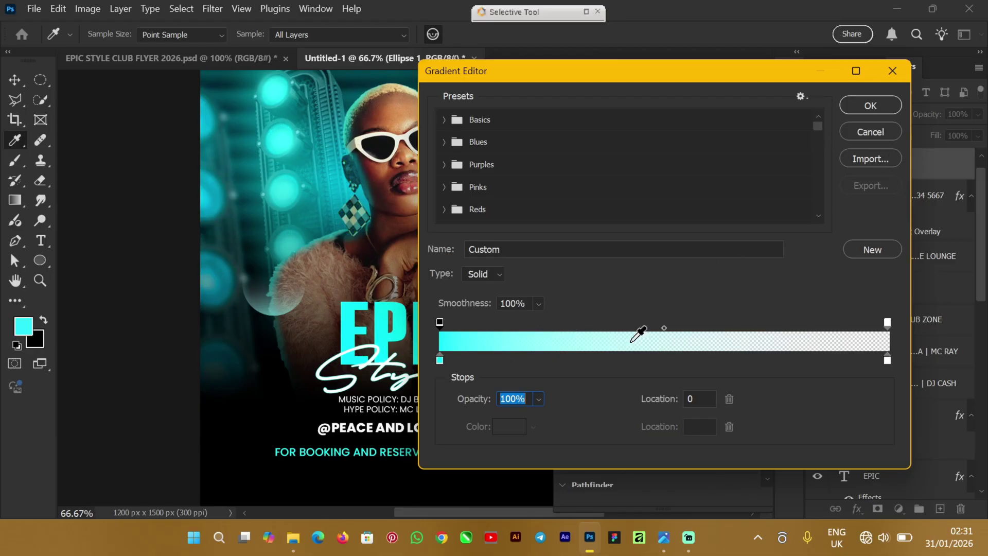
click(865, 106)
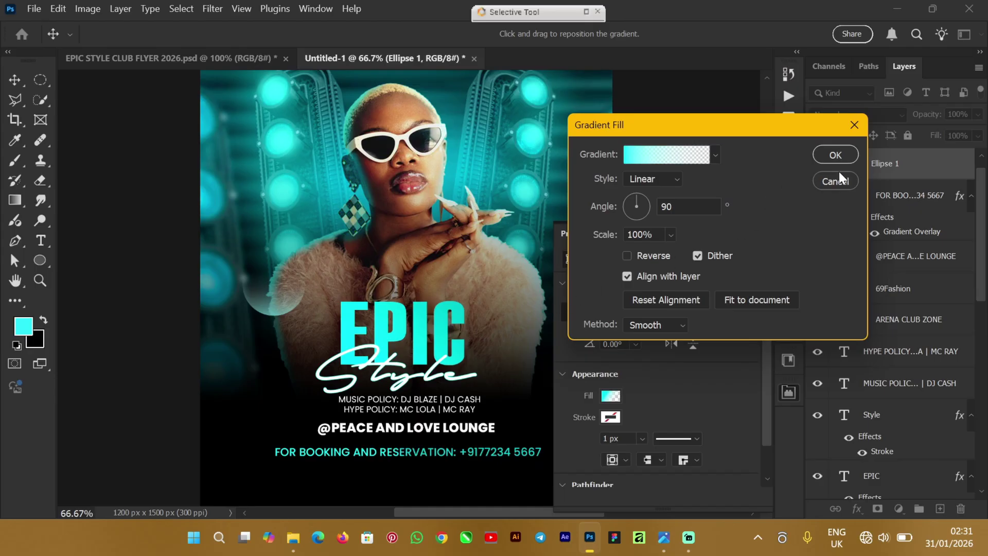
Step: Apply the gradient, copy Ellipse 1's shape attributes in EPIC STYLE CLUB FLYER, return to Untitled-1
click(834, 155)
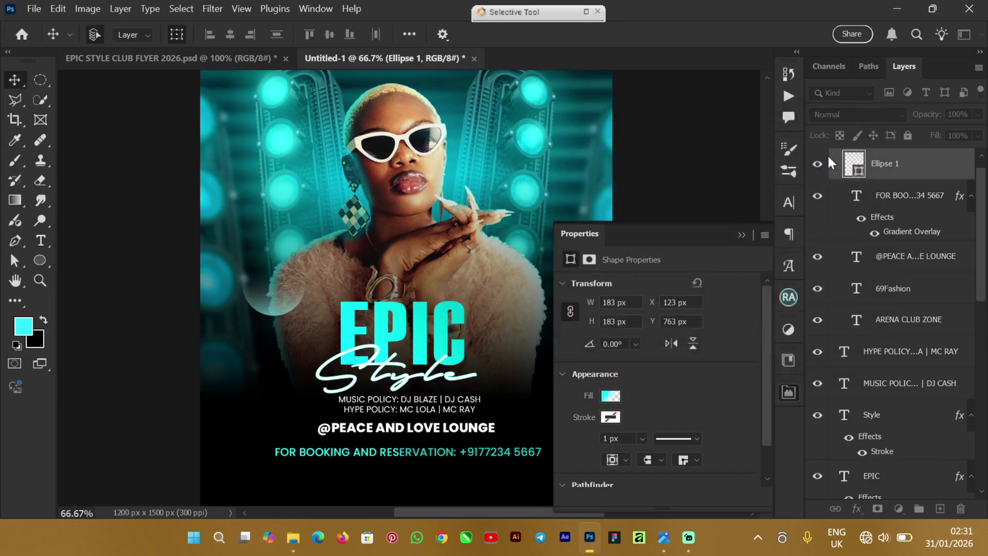
click(107, 57)
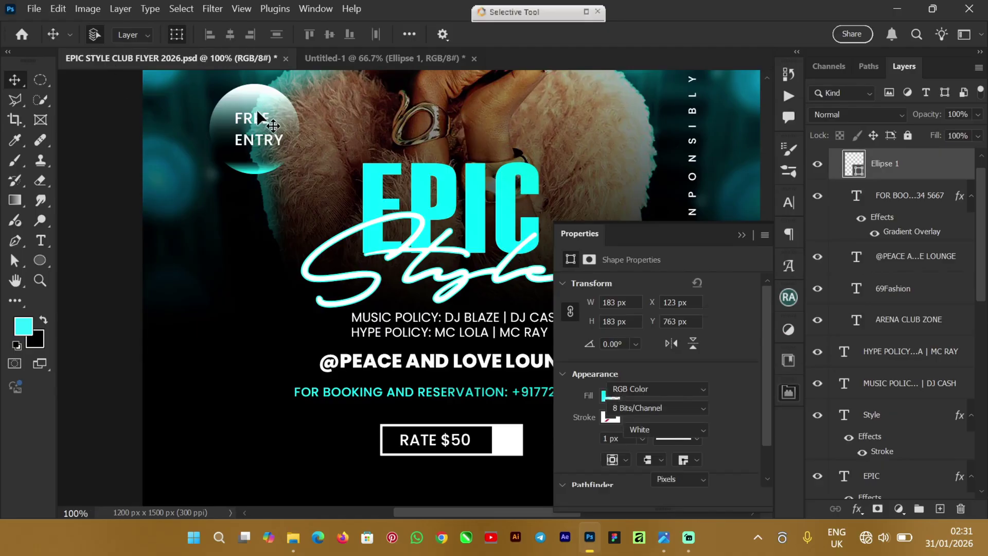
click(220, 114)
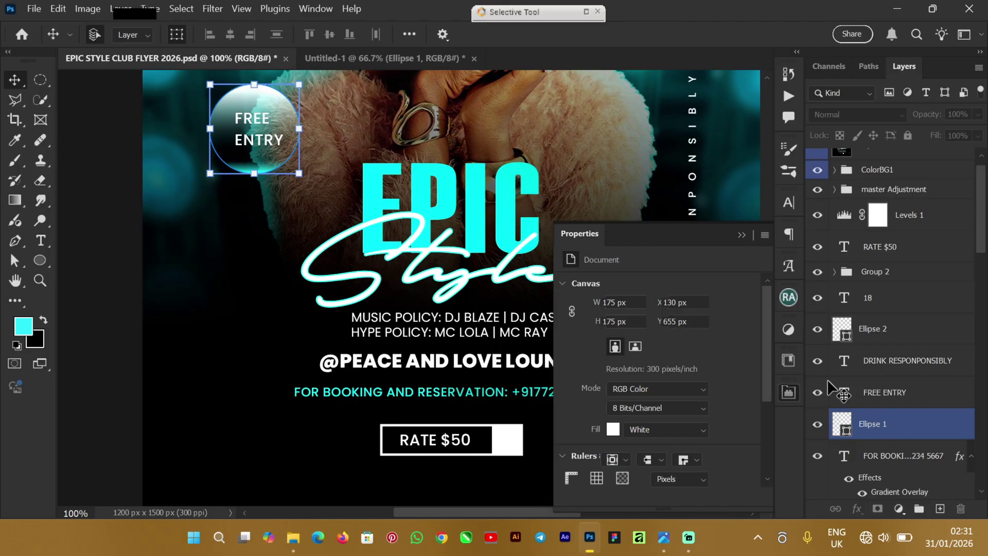
click(913, 435)
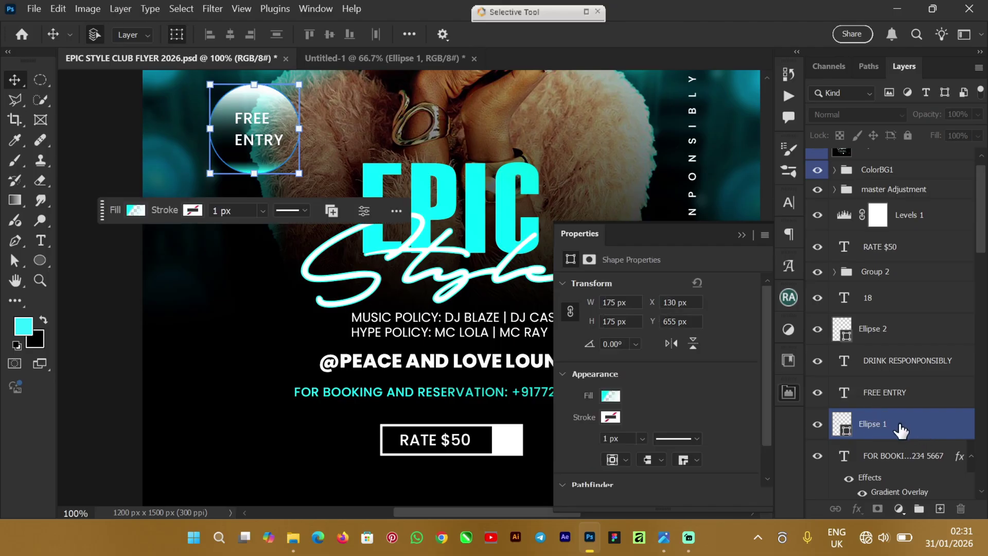
right_click(924, 431)
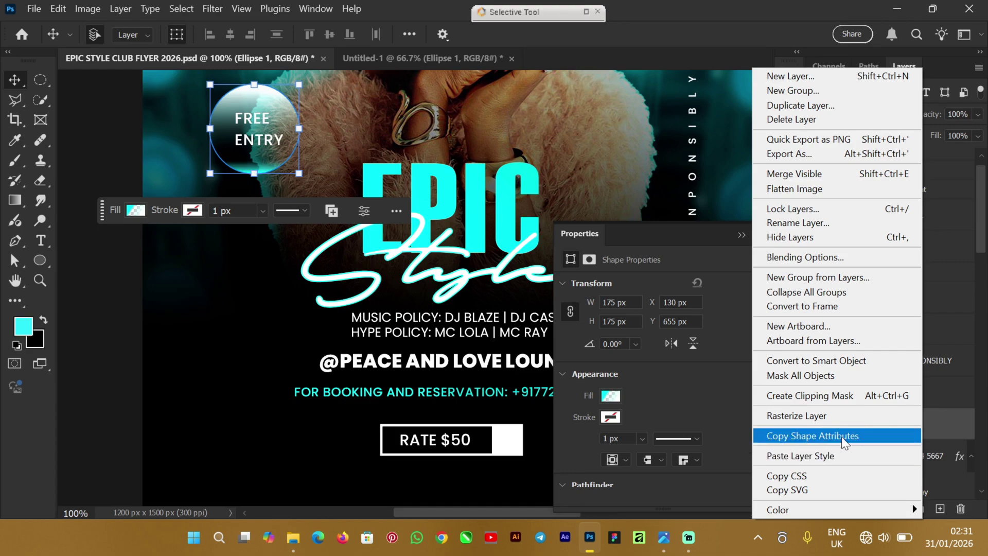
click(844, 436)
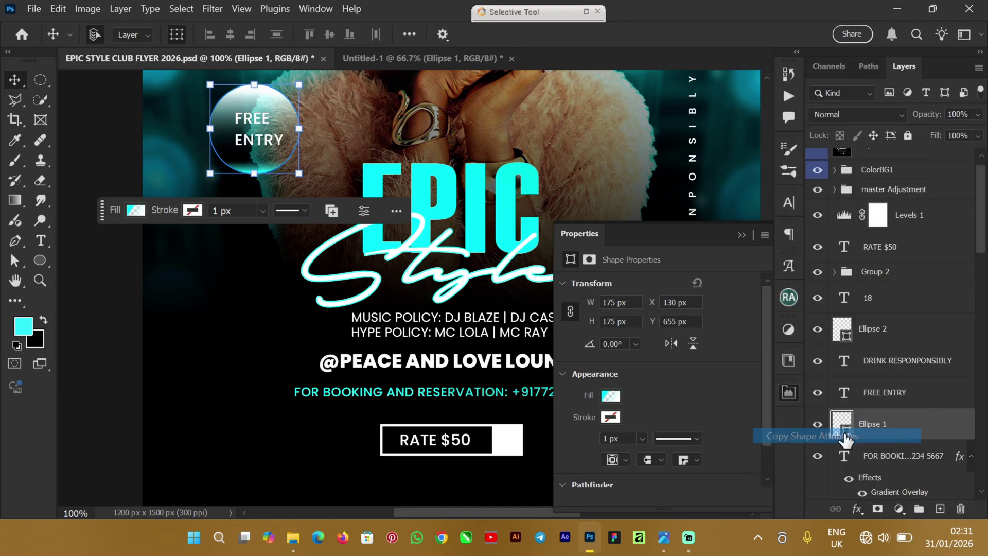
click(378, 58)
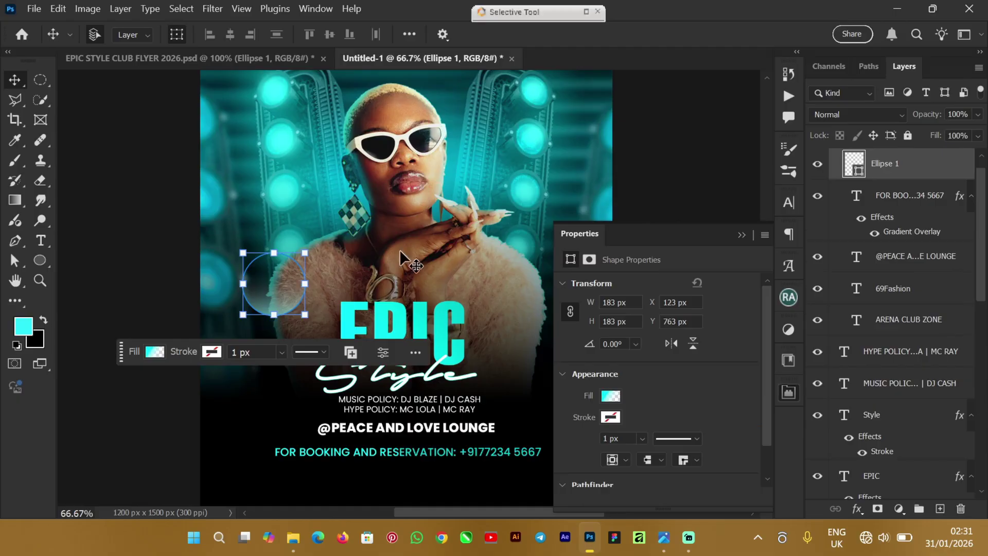
Step: Paste the copied shape attributes onto Untitled-1's Ellipse 1 and shift its gradient shading downward
right_click(891, 165)
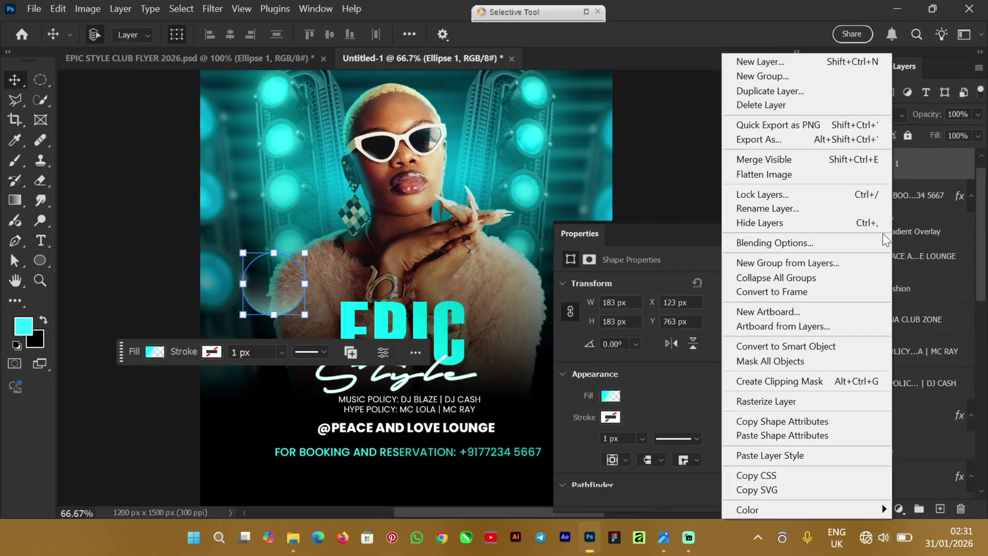
click(792, 436)
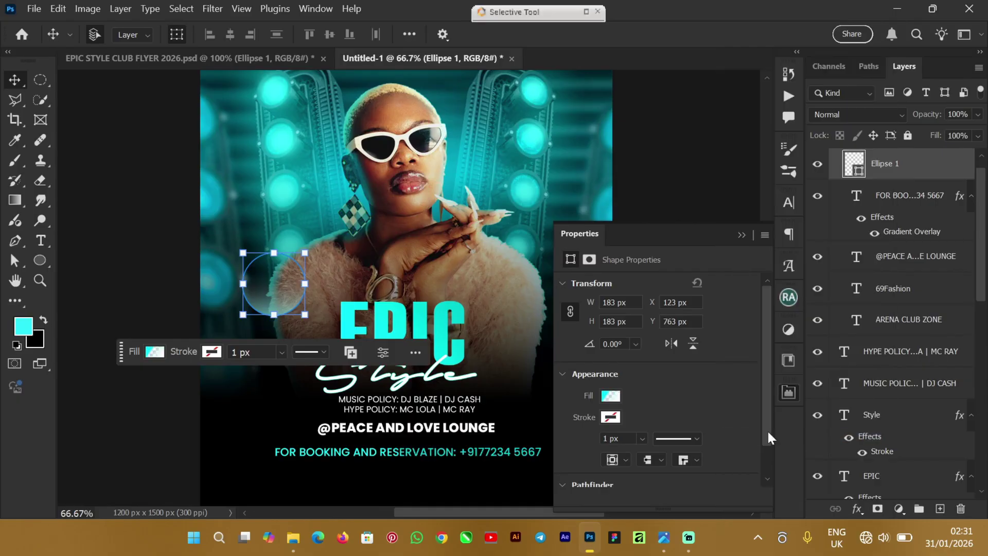
double_click(857, 171)
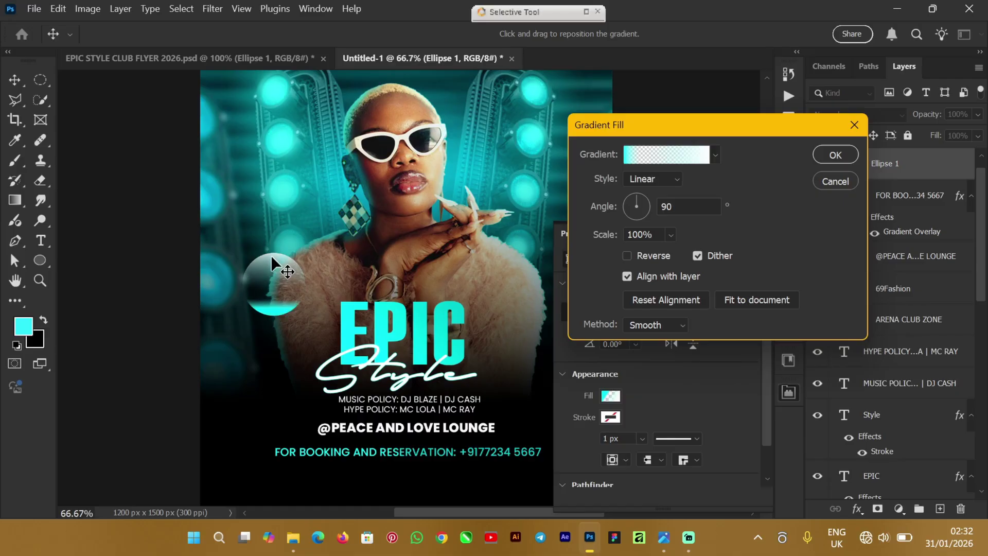
mouse_move(272, 264)
mouse_down()
mouse_move(296, 289)
mouse_move(266, 270)
mouse_up()
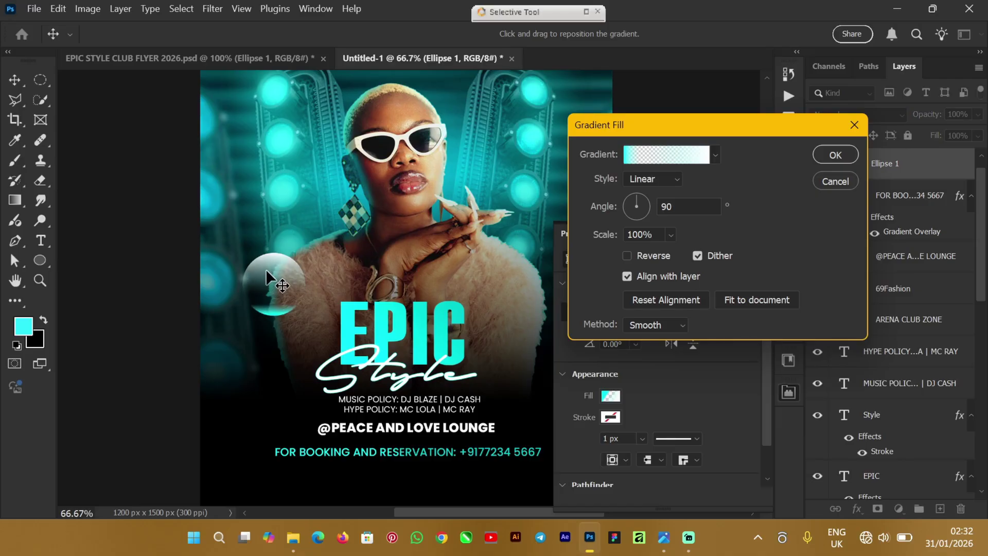
click(835, 156)
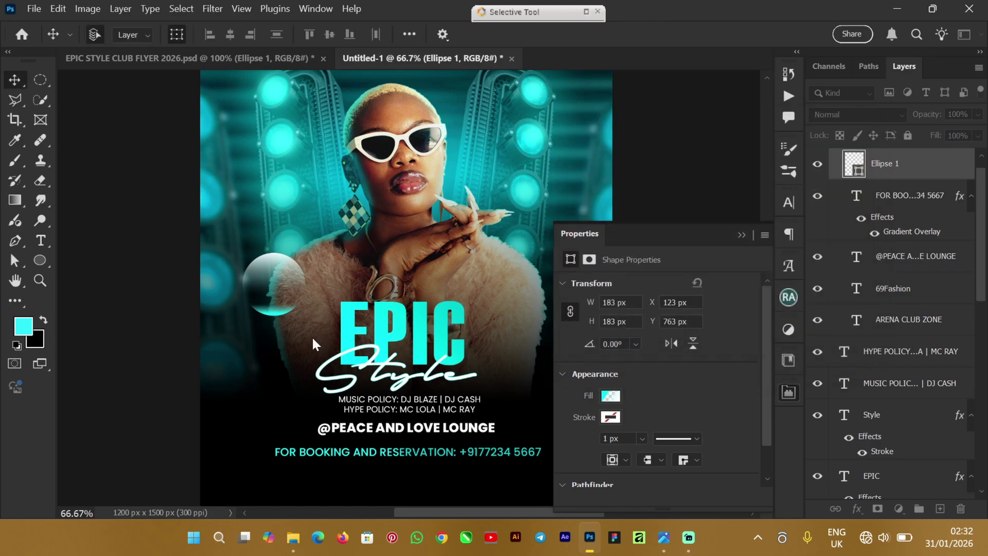
click(742, 234)
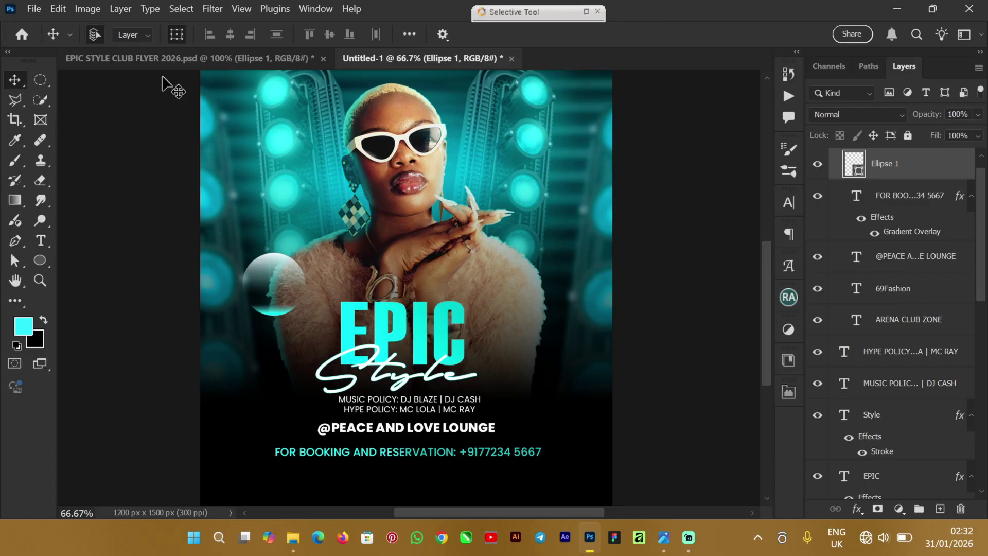
Step: Type FREE ENTRY in a new text box left of the Style lettering
click(165, 58)
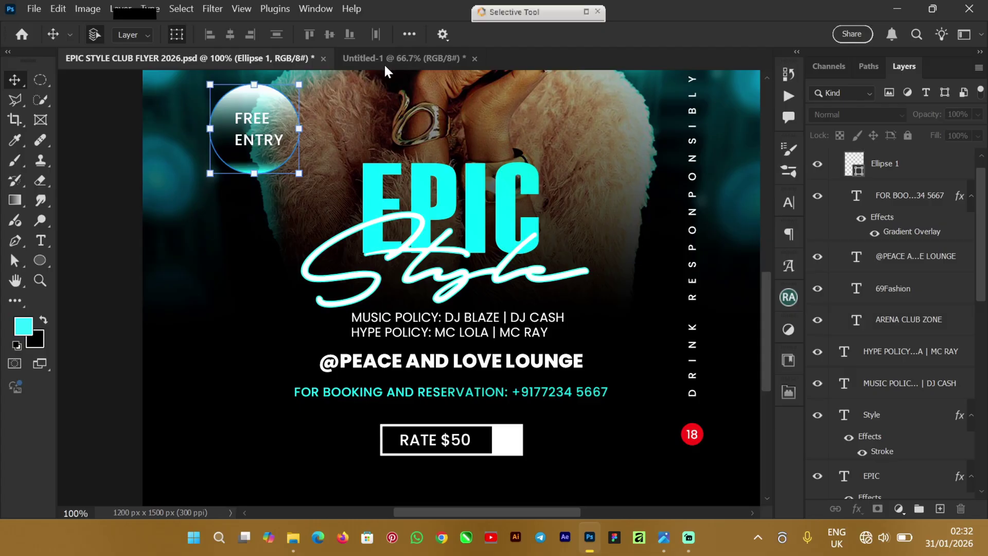
drag(399, 58, 187, 358)
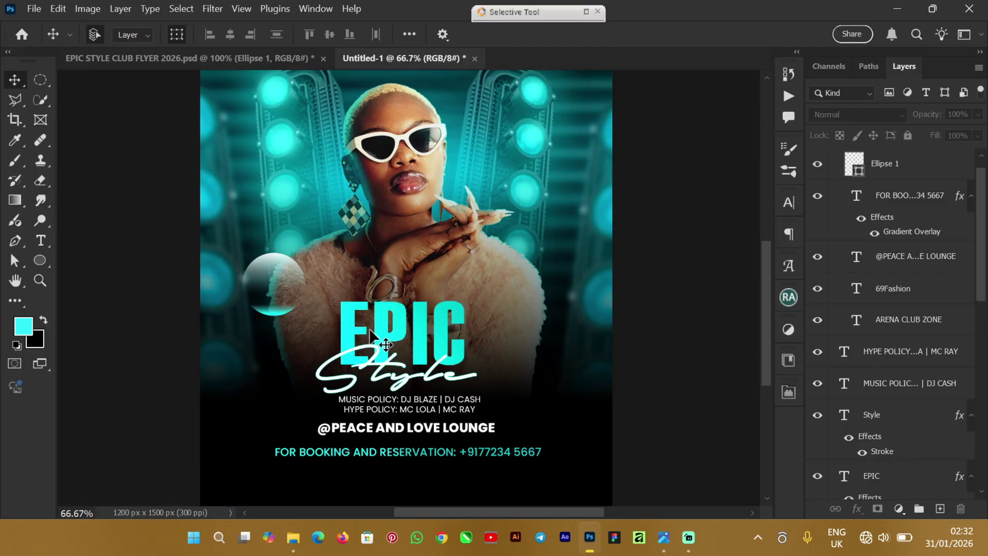
click(42, 240)
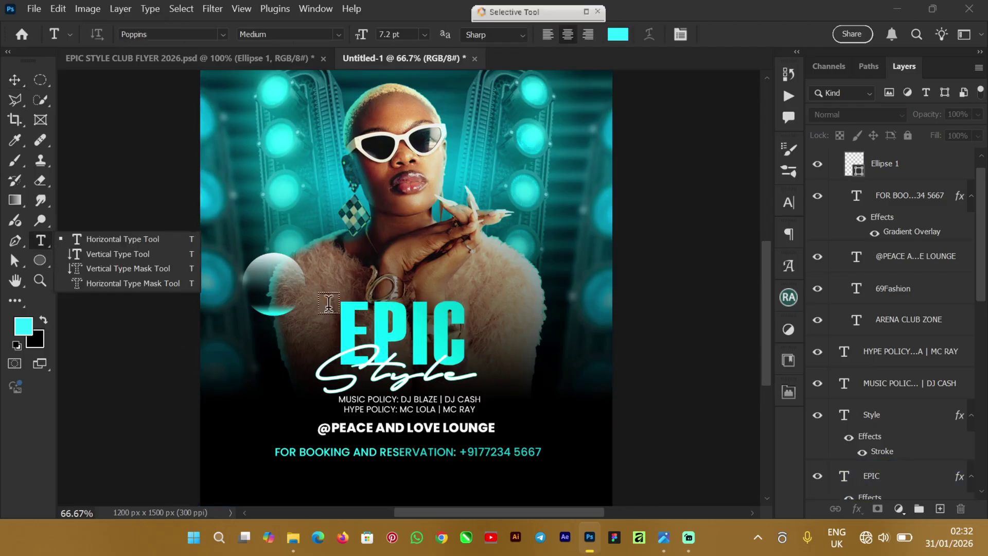
click(258, 376)
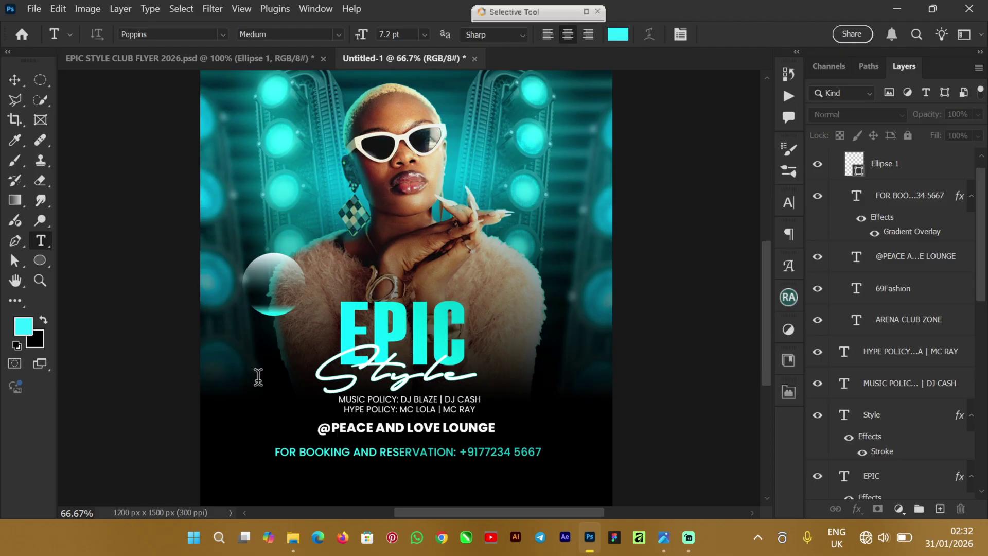
click(258, 377)
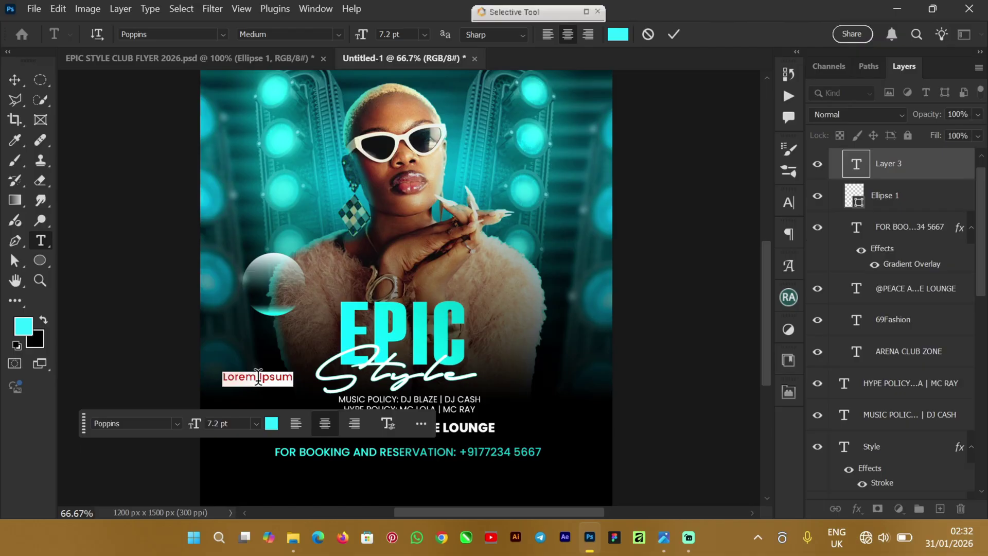
text(FREE )
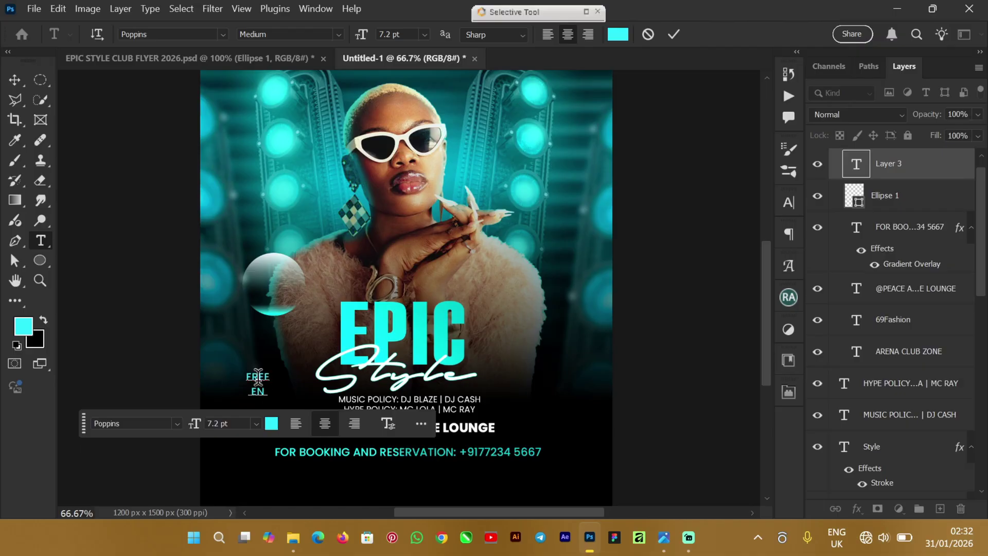
text(ENTRY)
Step: Left-align the FREE ENTRY text, colour it white (#ffffff), and commit it
key(ctrl)
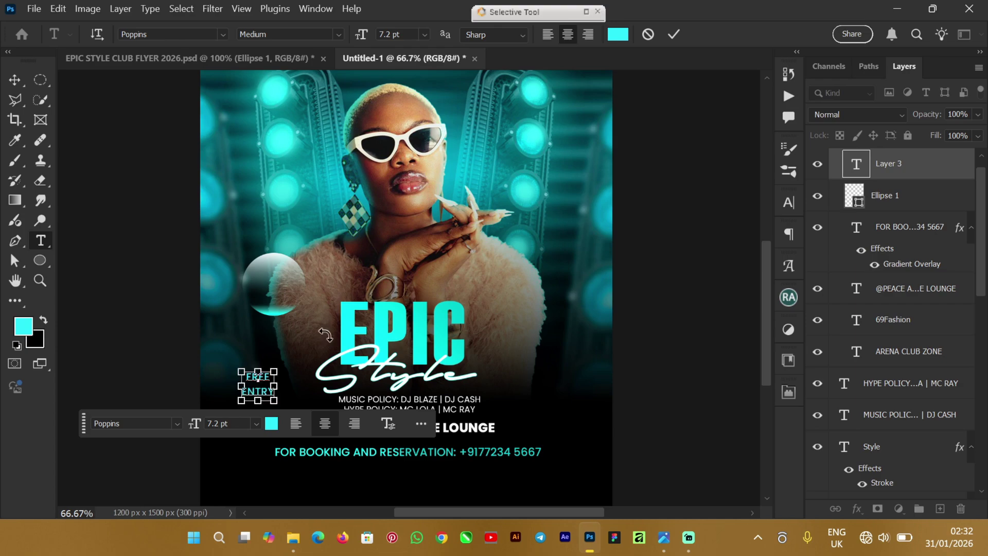
key(ctrl+a)
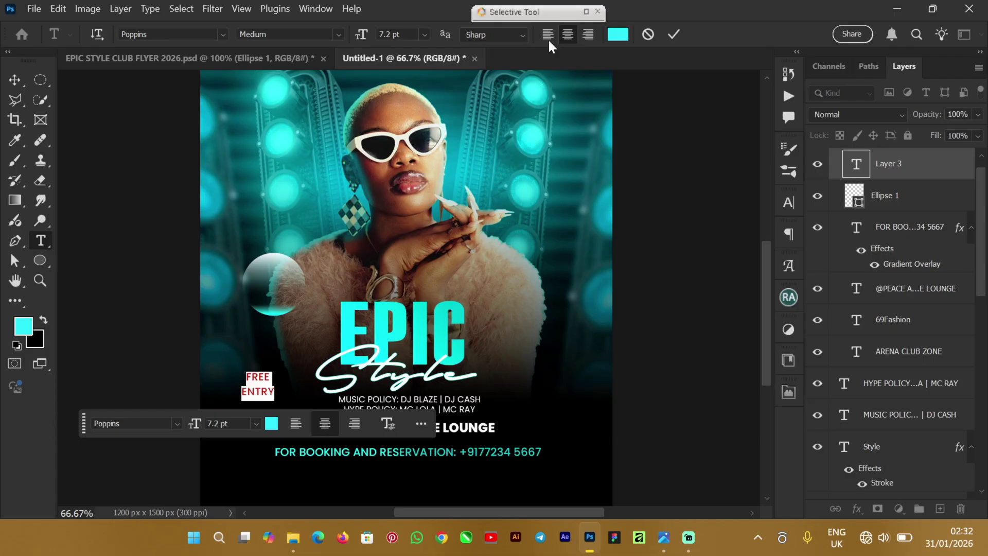
click(549, 35)
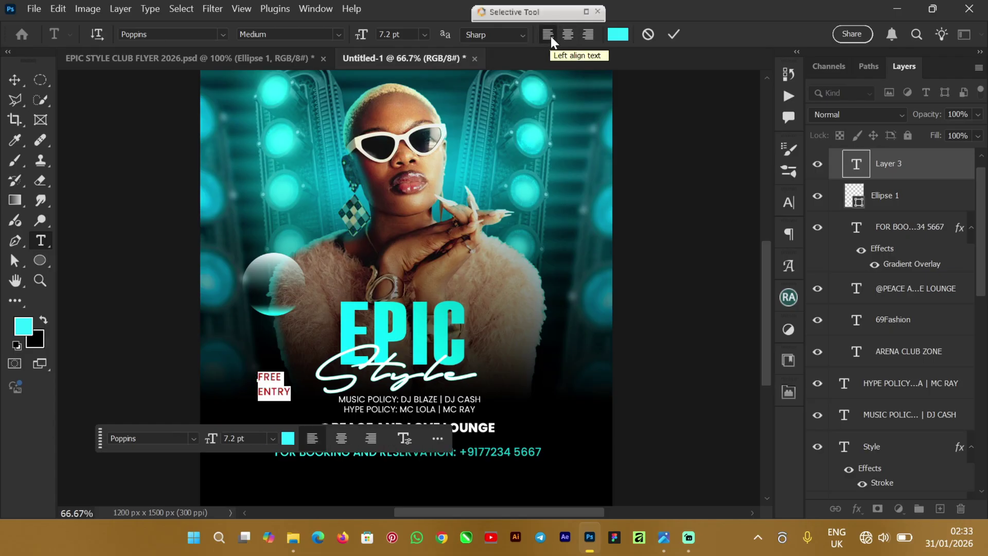
click(618, 35)
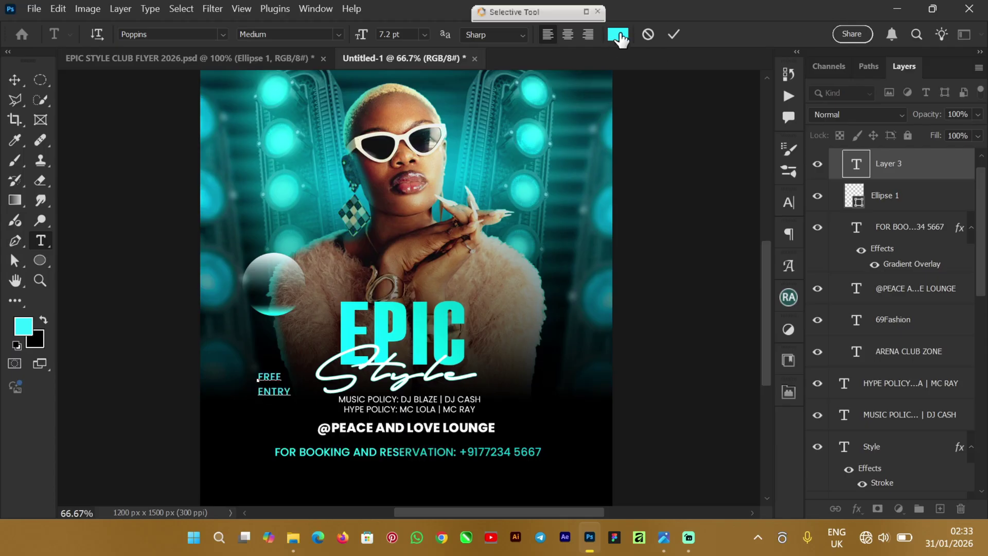
drag(603, 138, 553, 117)
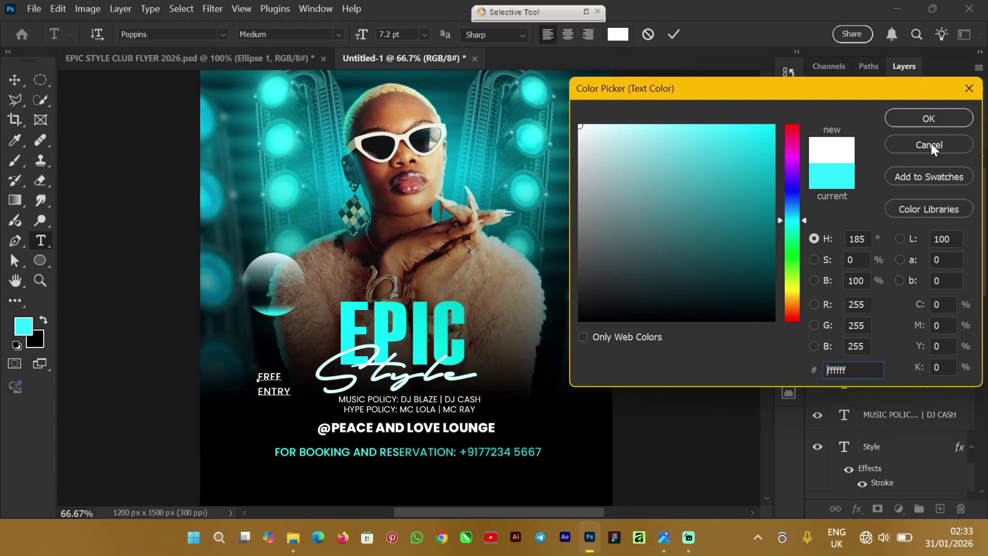
click(941, 116)
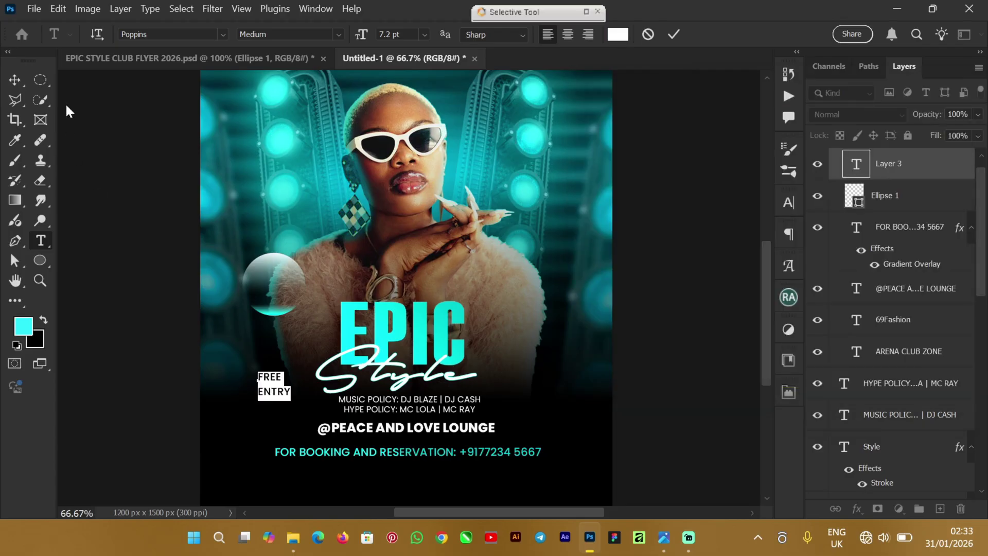
click(673, 32)
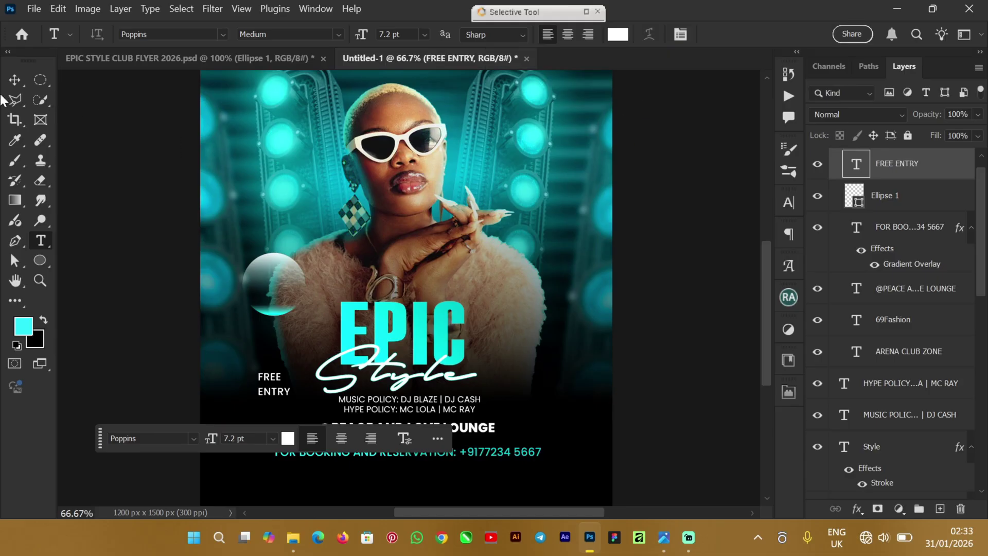
Step: Move FREE ENTRY into the glassy circle
click(15, 79)
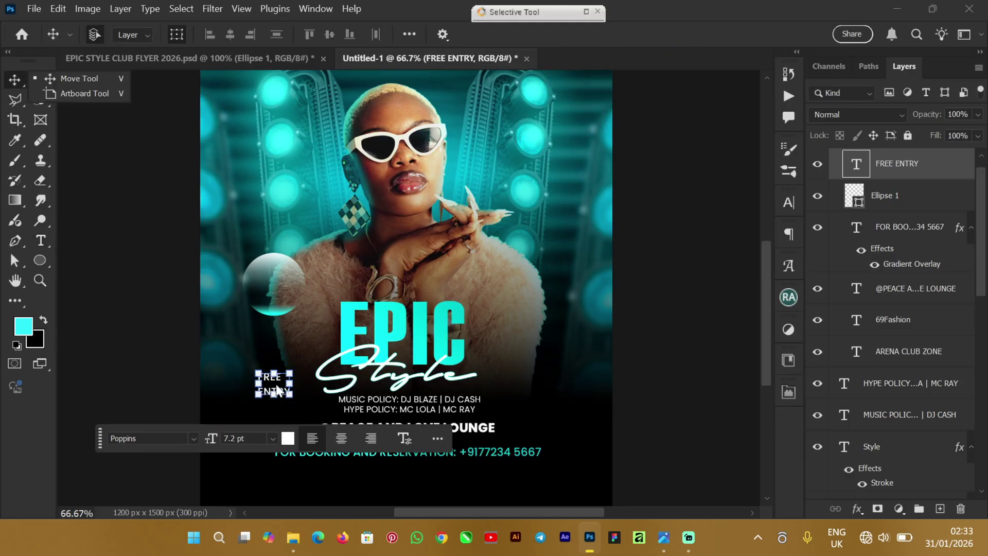
drag(278, 381, 280, 290)
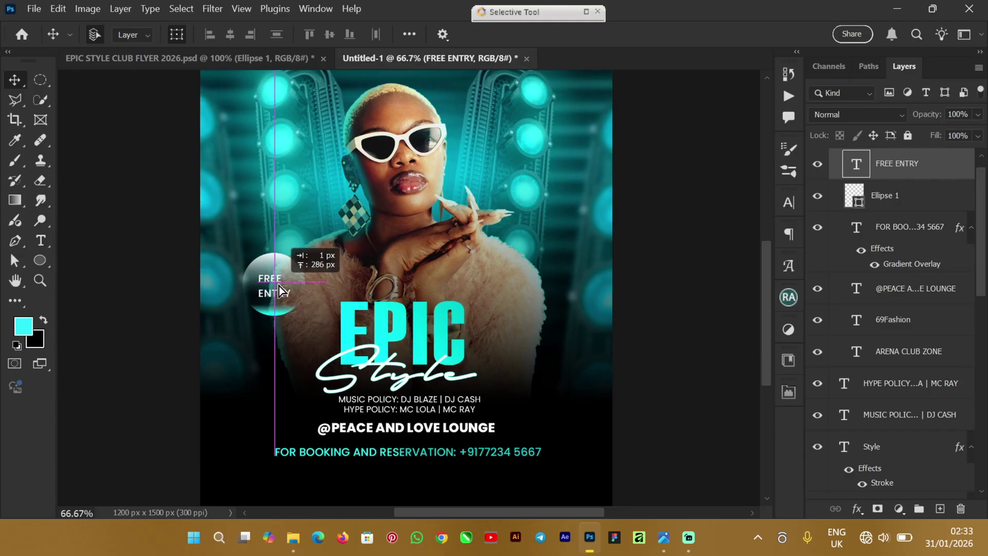
click(695, 332)
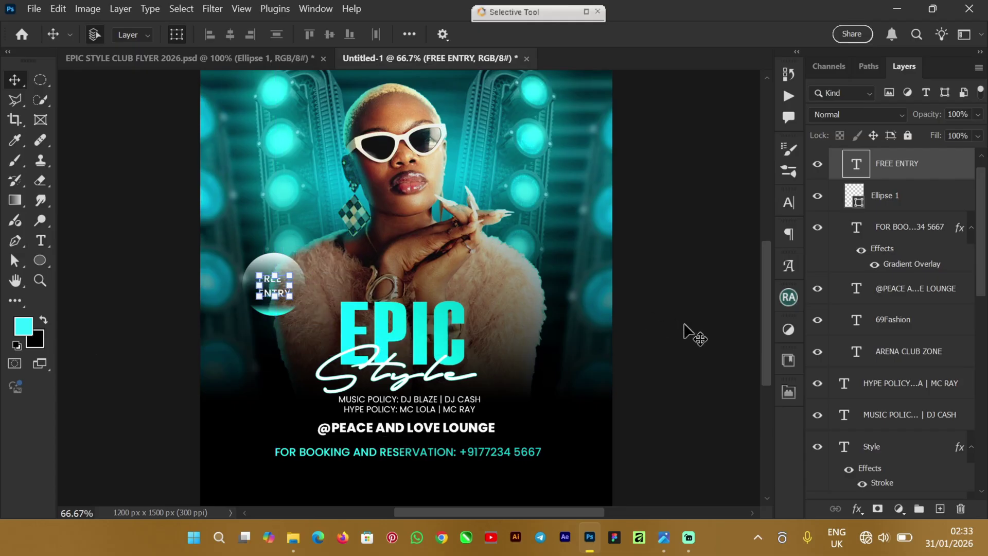
click(680, 358)
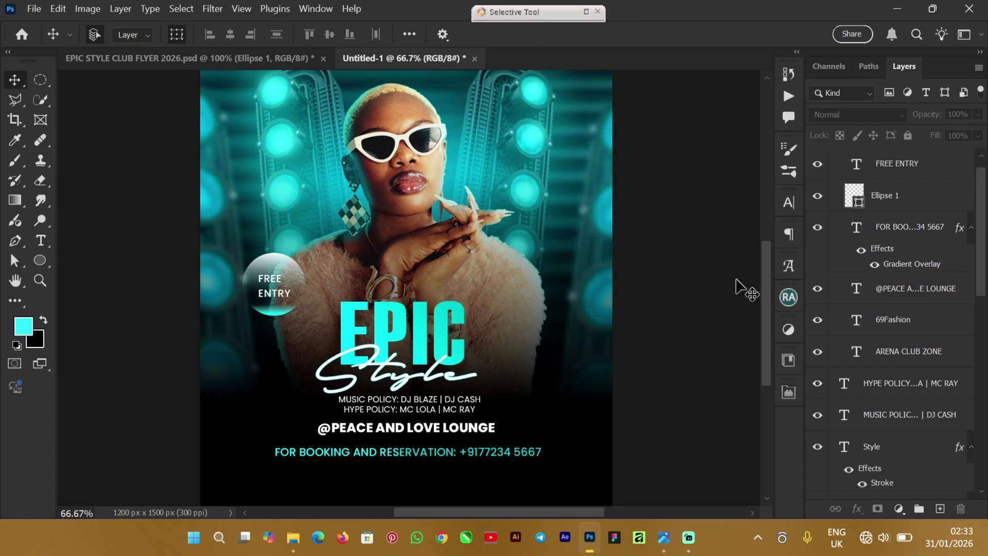
Step: Shrink the booking and reservation text to about 91%
scroll(761, 288, down, 2)
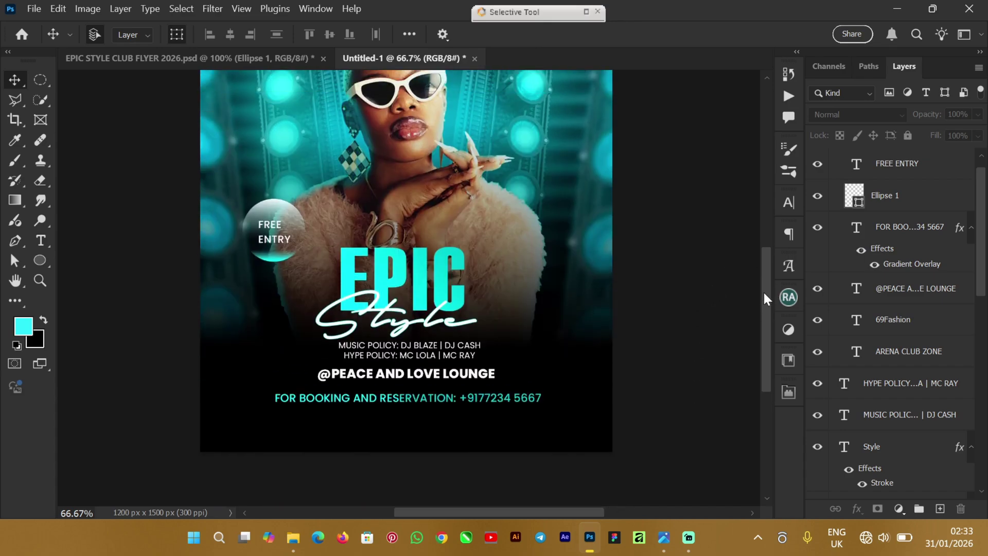
click(502, 399)
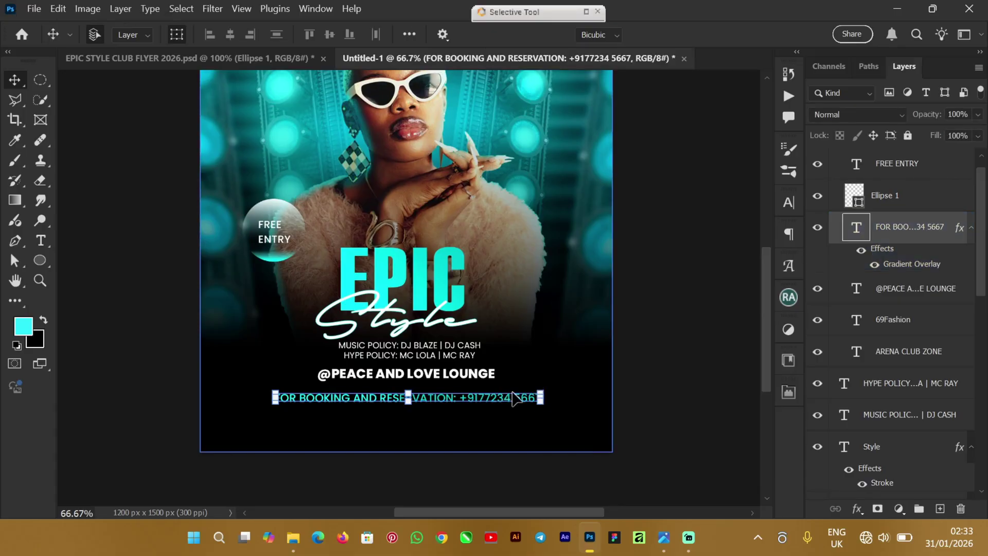
drag(513, 392, 519, 390)
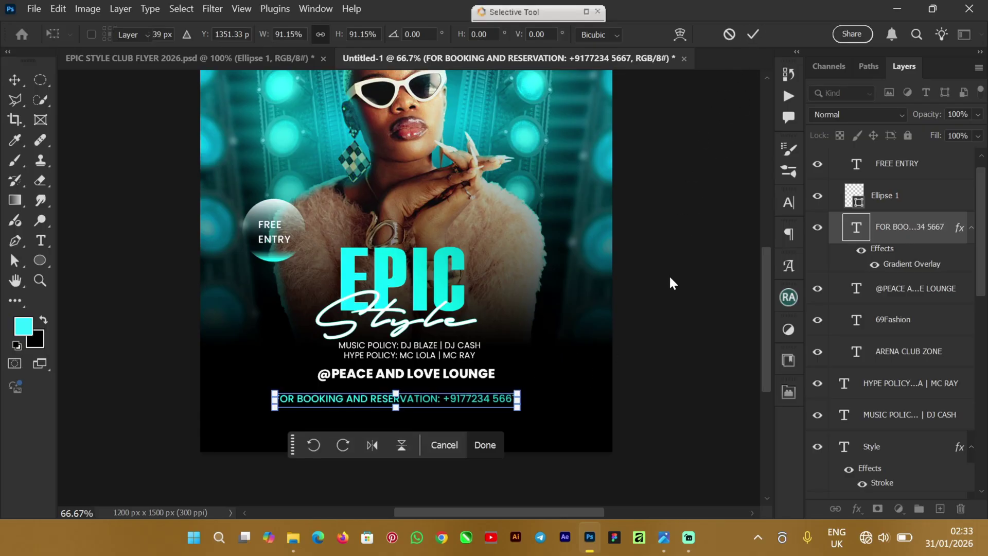
key(Return)
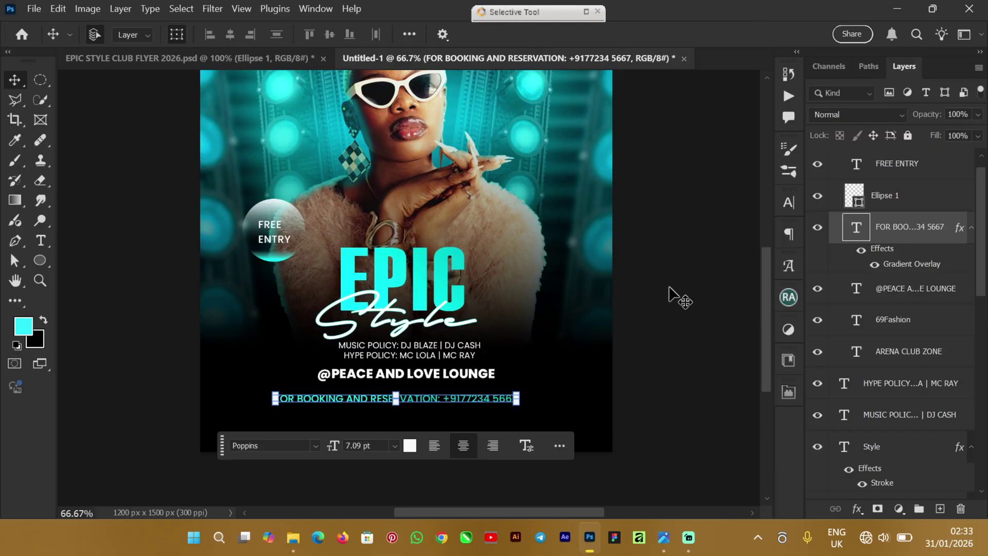
Step: Centre the booking line horizontally against the whole canvas, then clear the selection
key(Up)
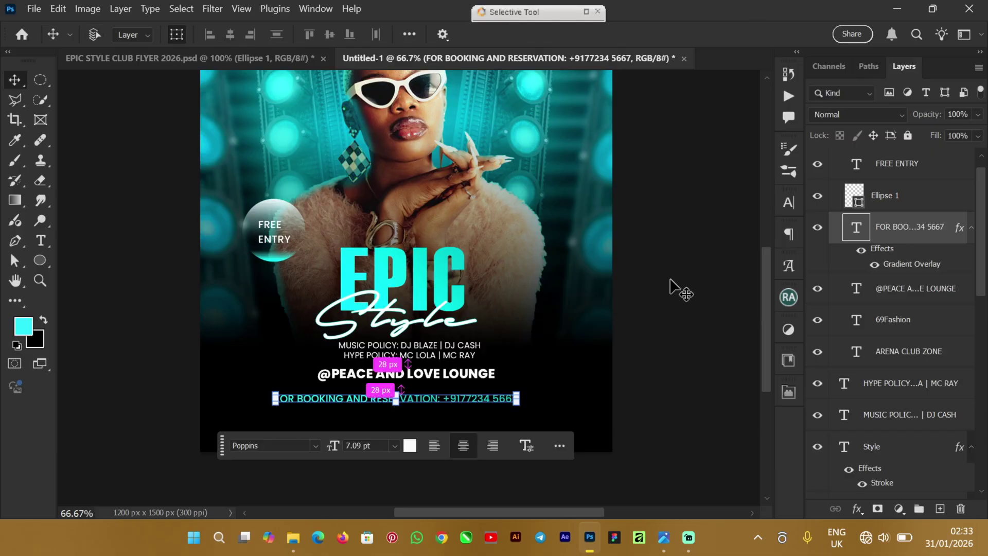
key(ctrl+a)
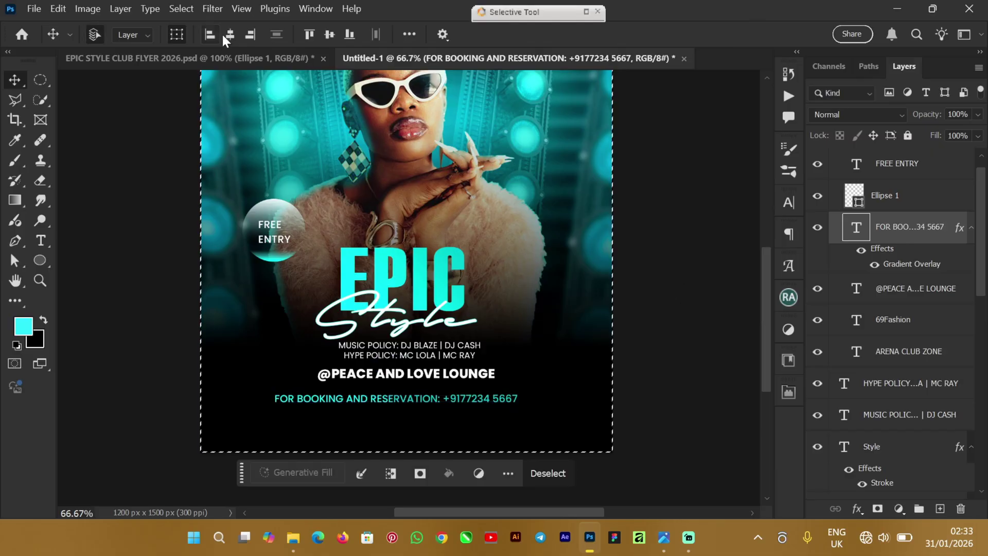
click(232, 34)
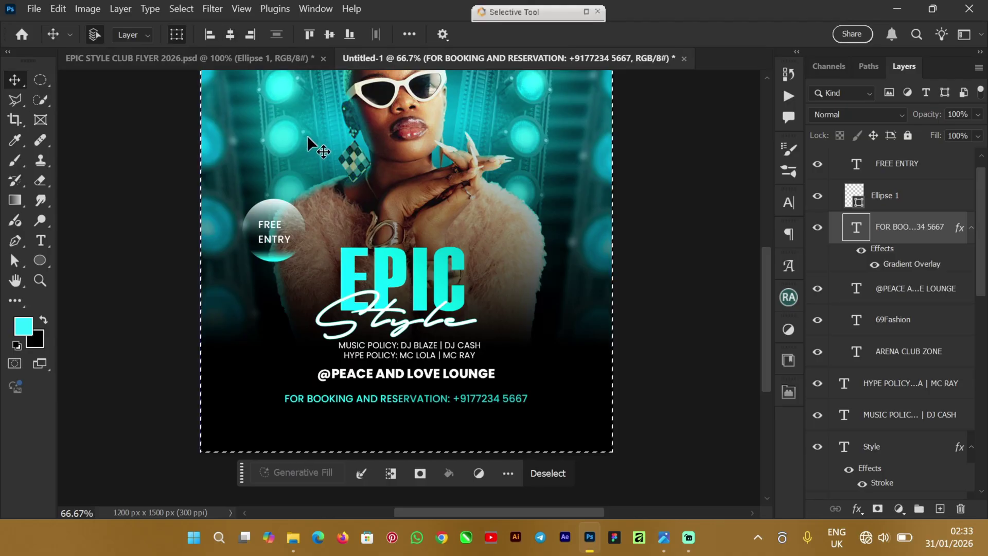
key(ctrl+d)
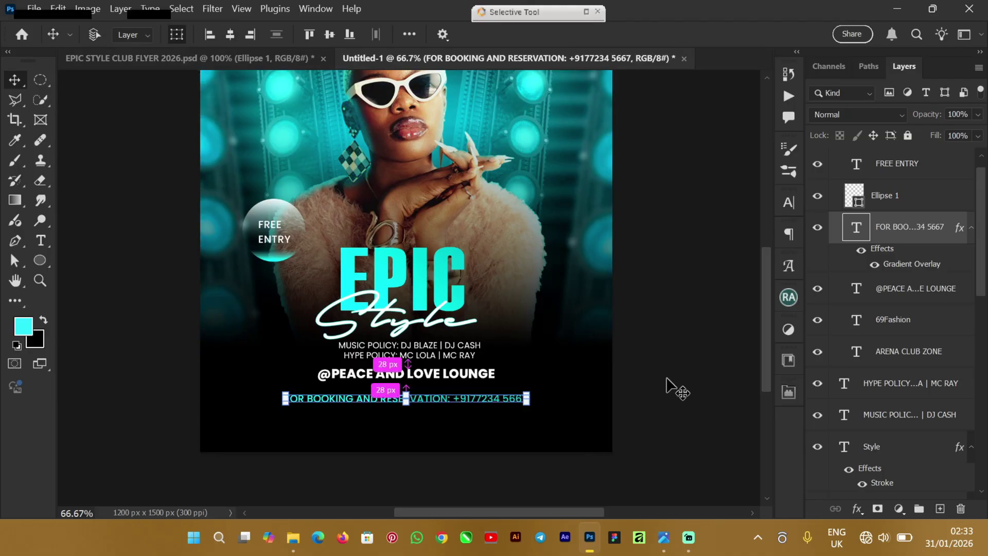
click(646, 361)
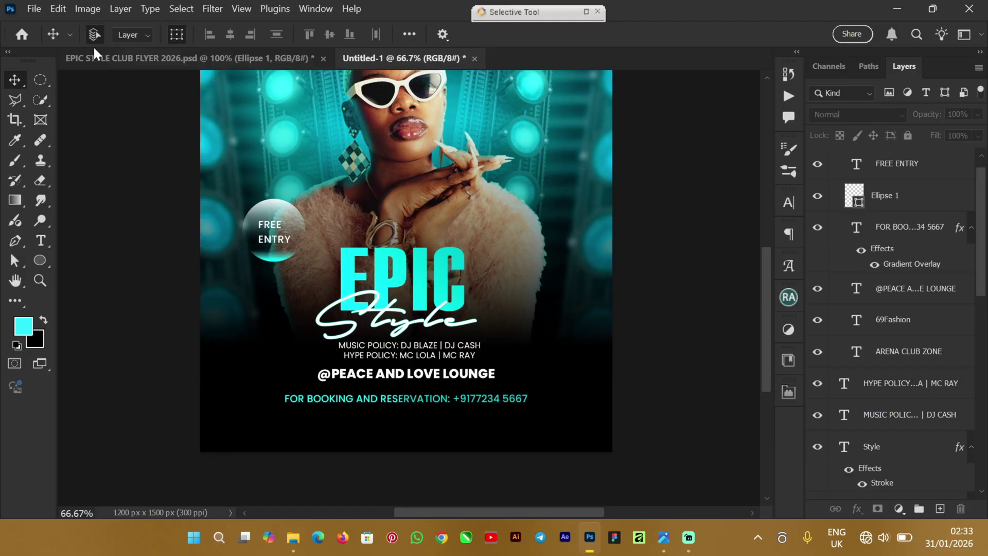
Step: Compare with the EPIC STYLE CLUB FLYER 2026 document and return to Untitled-1
click(143, 59)
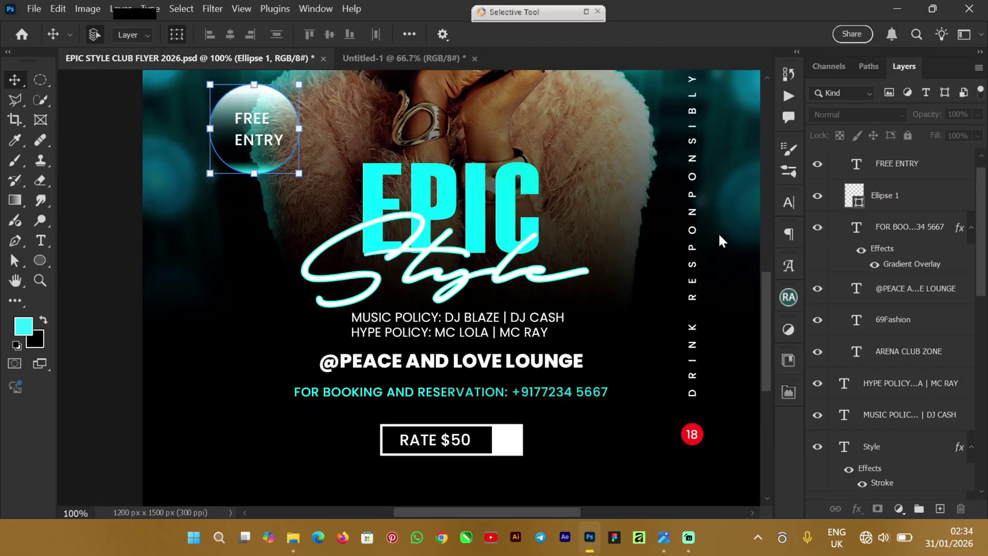
click(383, 60)
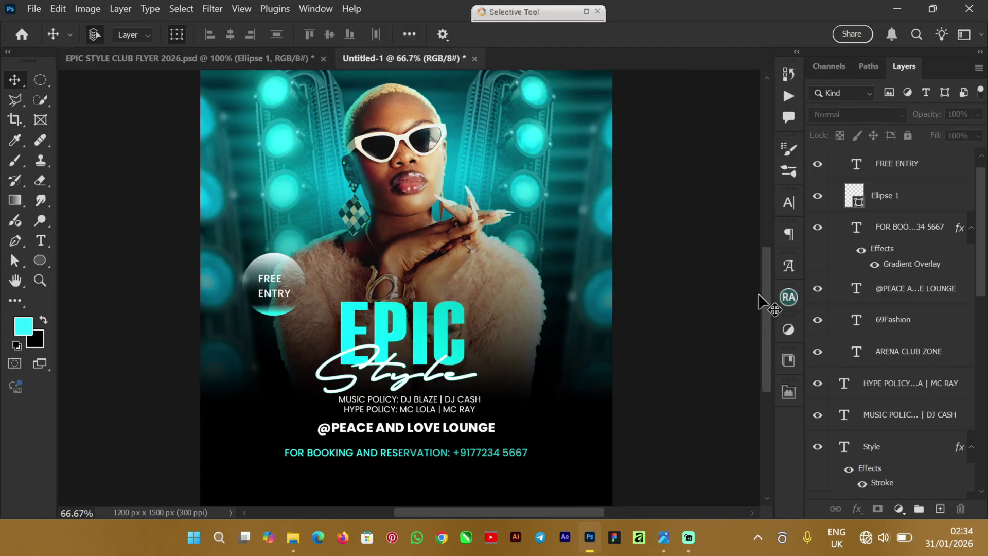
mouse_move(766, 300)
mouse_down()
mouse_move(767, 323)
mouse_move(766, 312)
mouse_up()
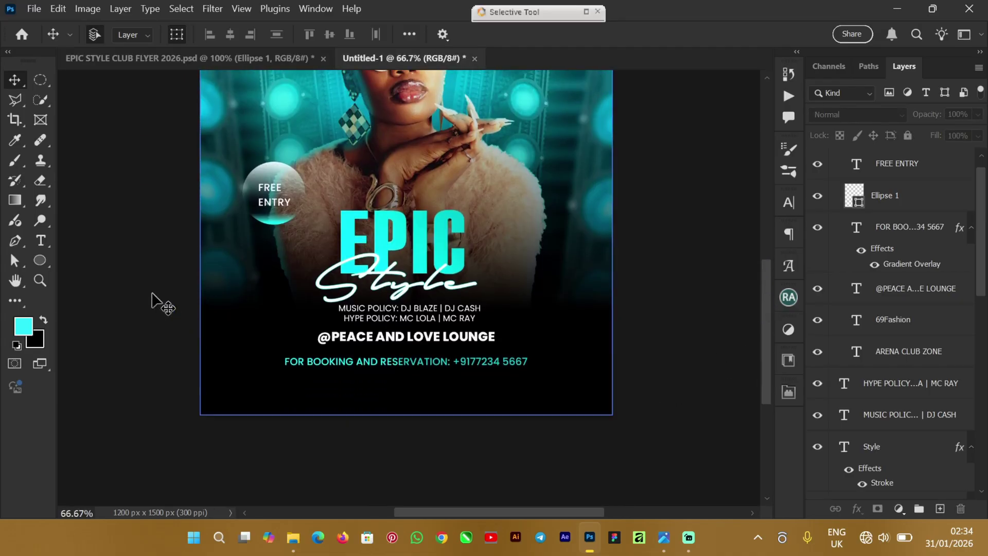
Step: Add a white DRINK RESPONBILY text line near the flyer's bottom-left
click(42, 241)
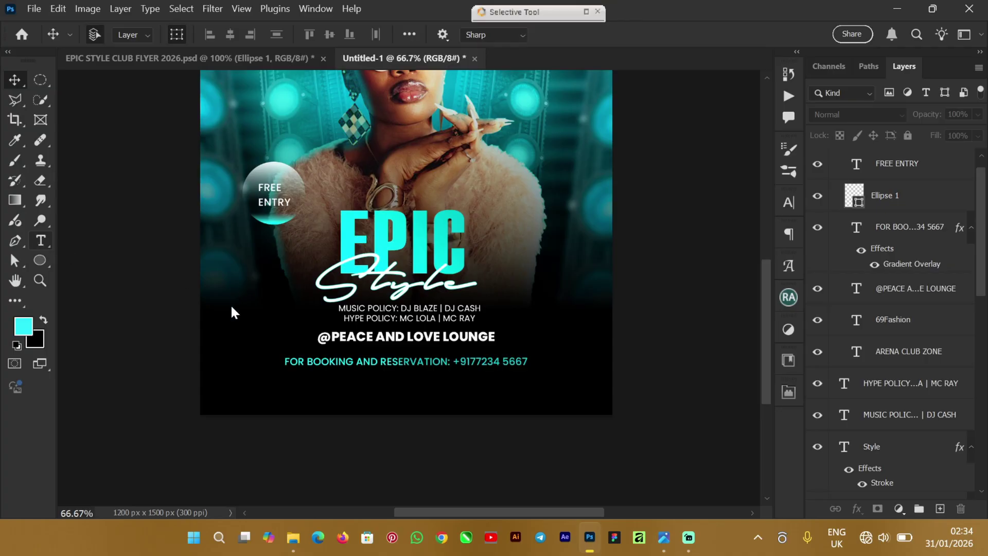
click(250, 390)
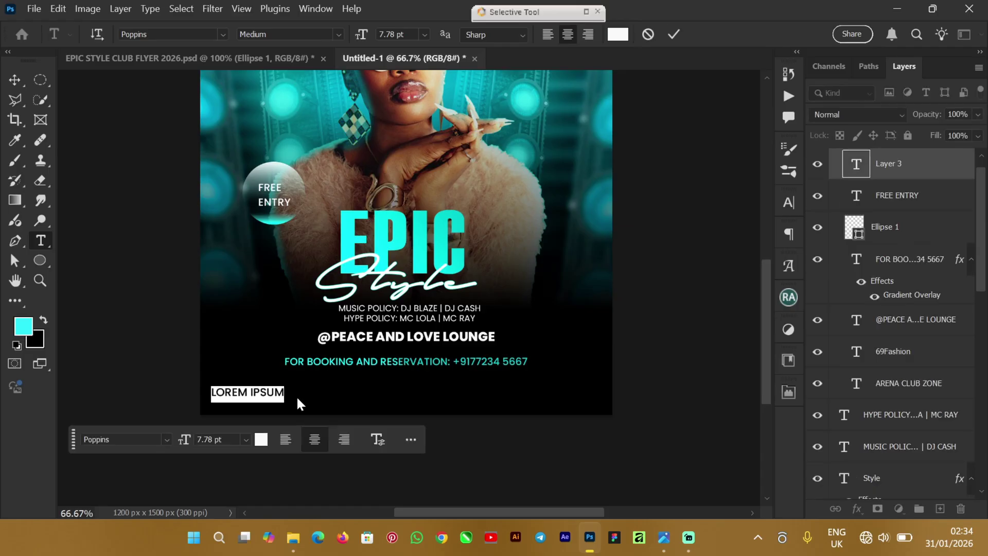
text(DRINK)
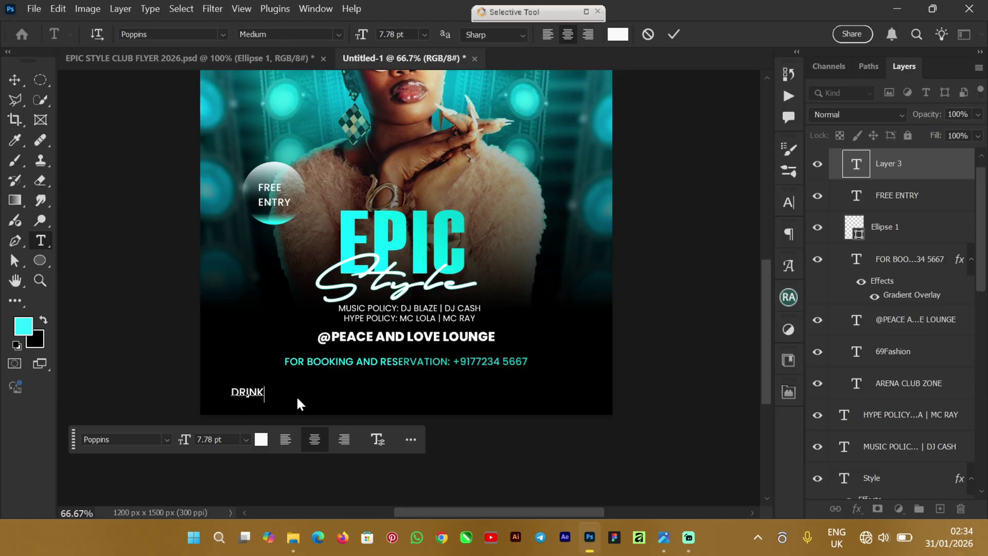
text( RES)
text(PONV)
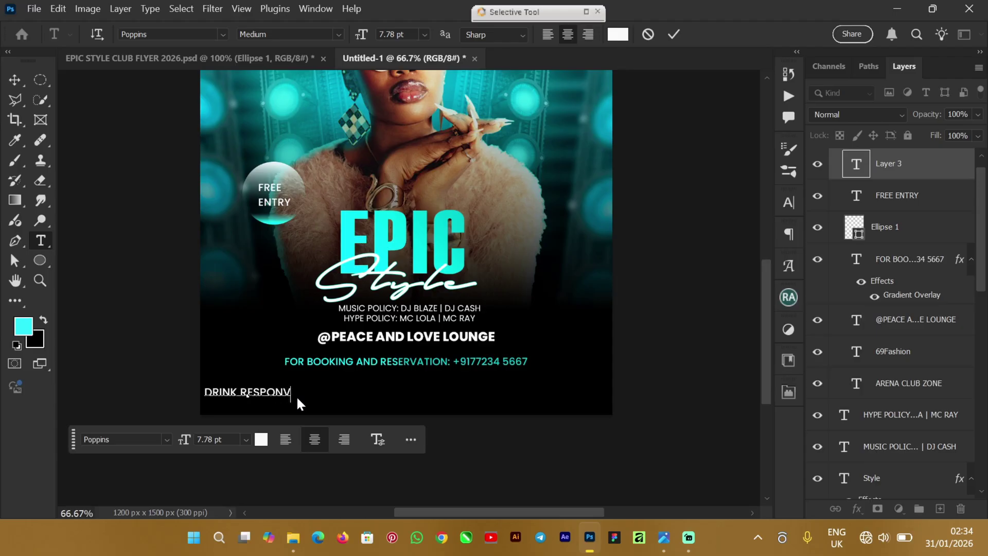
key(BackSpace)
text(B)
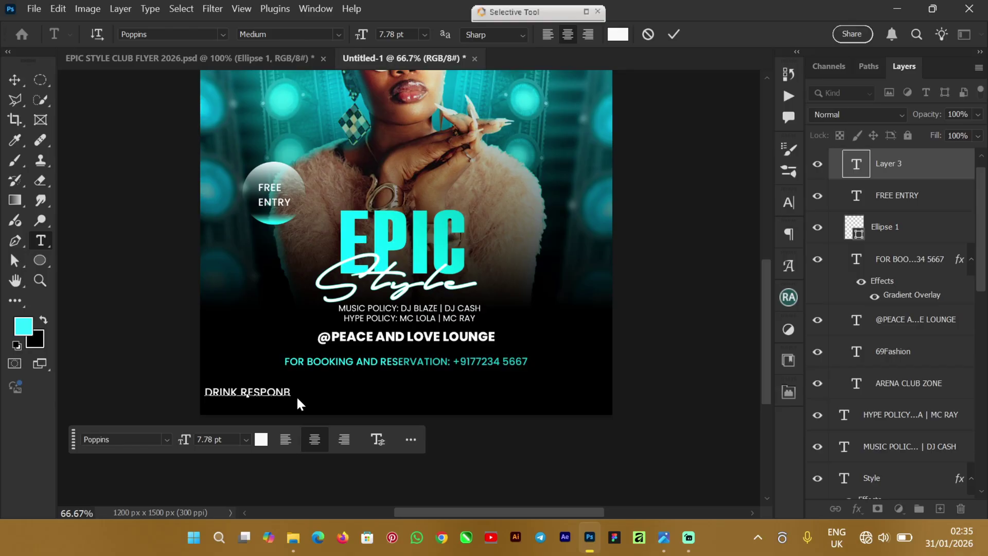
text(ILY)
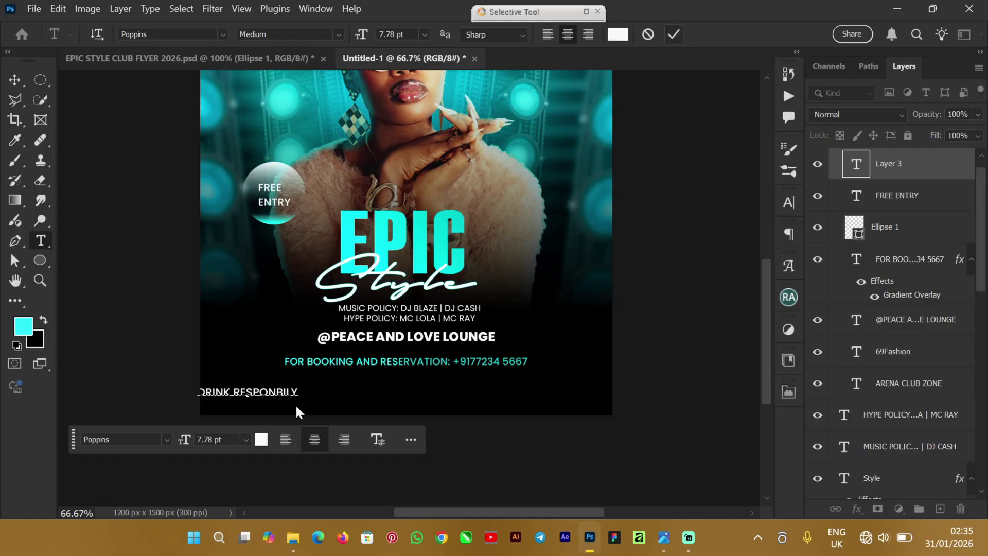
click(294, 387)
key(ctrl+Return)
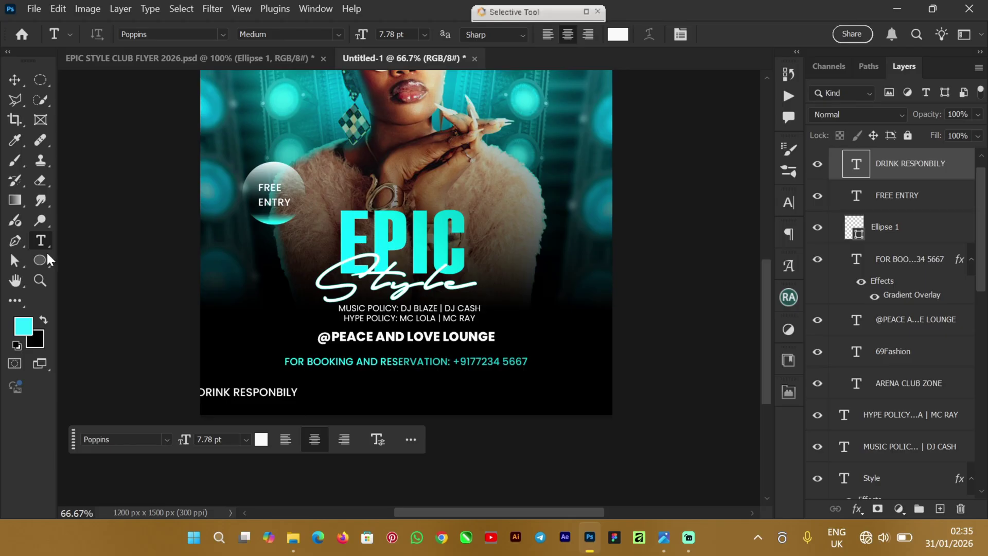
Step: Move DRINK RESPONBILY toward the centre below the booking line and show character settings
key(v)
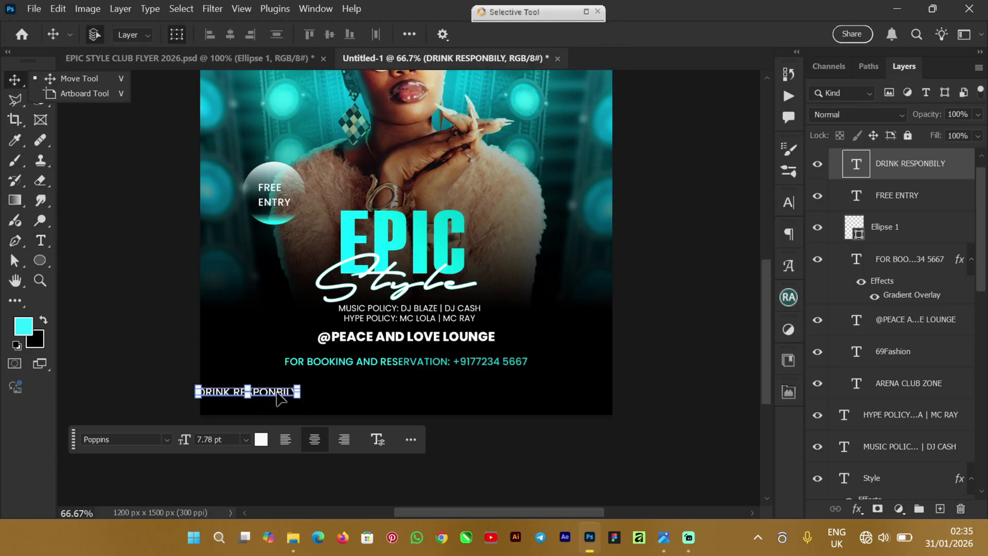
drag(276, 400, 387, 395)
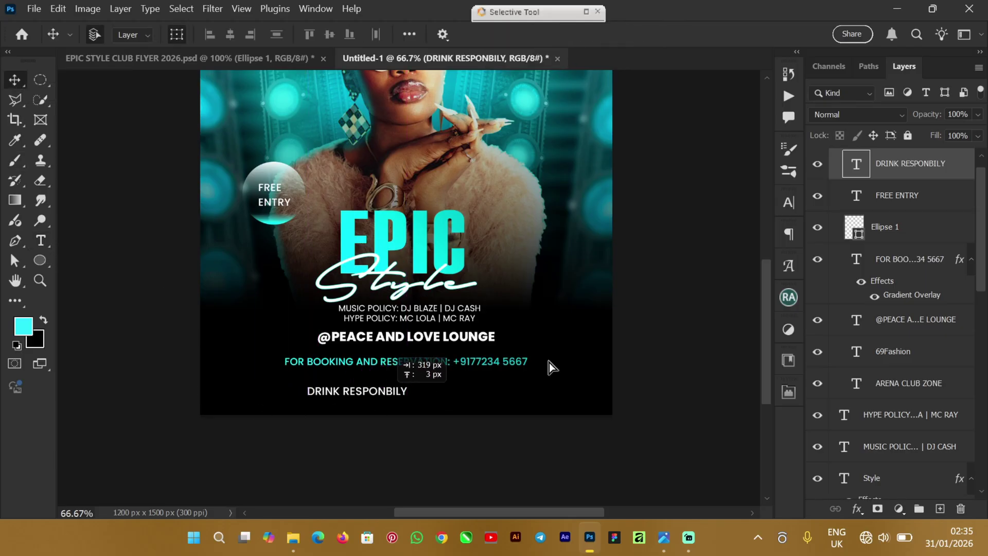
click(789, 205)
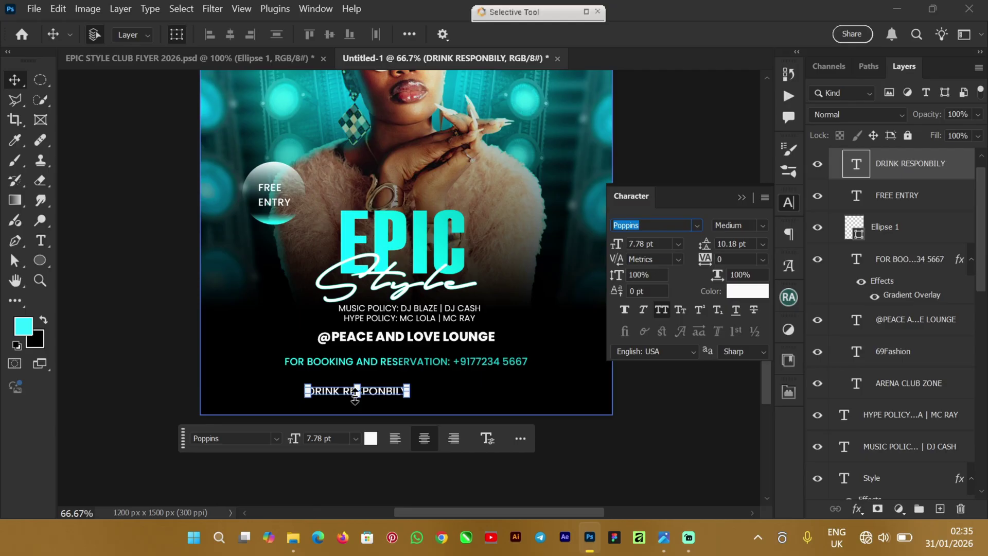
click(845, 260)
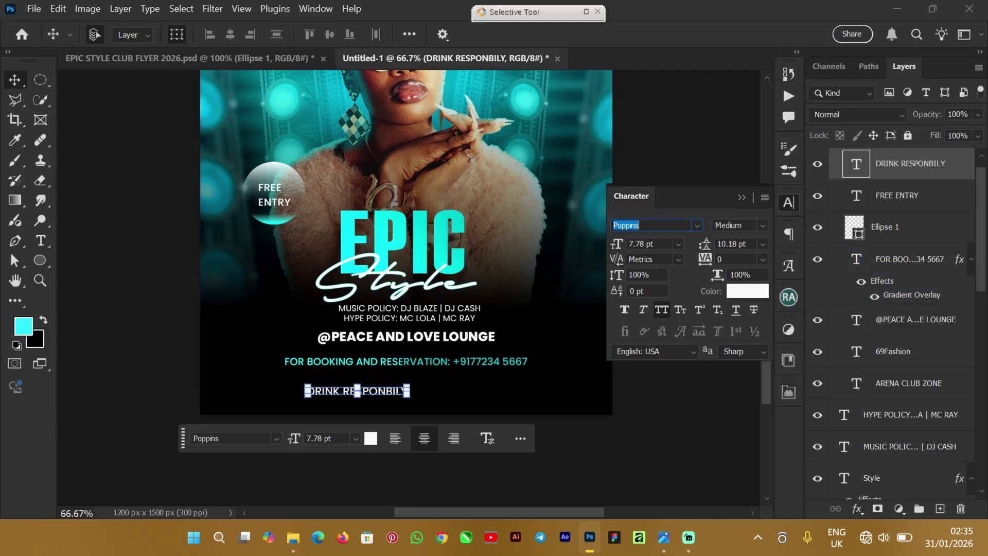
Step: Set DRINK RESPONBILY's tracking to 1000 and reposition the line
click(736, 259)
click(823, 235)
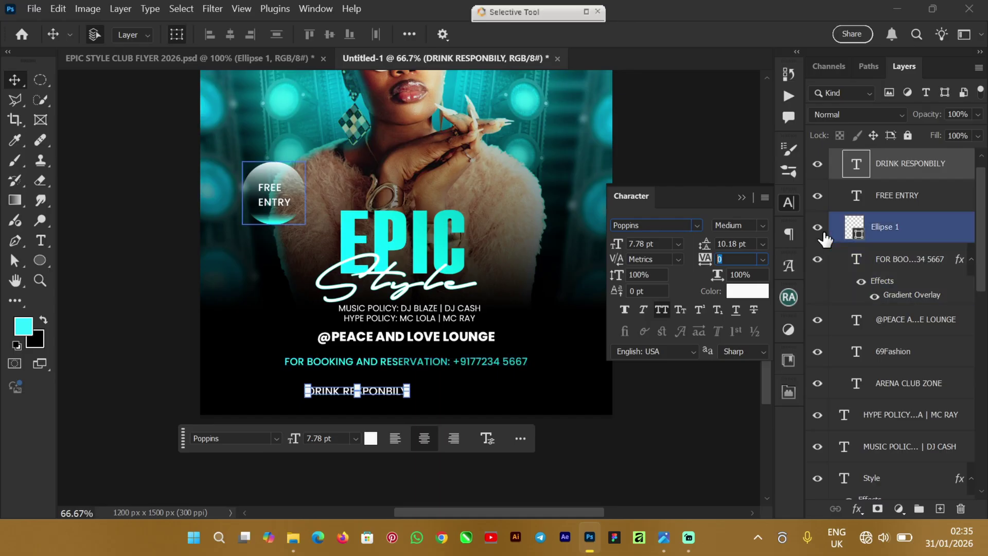
text(1000)
click(510, 358)
drag(418, 396, 418, 396)
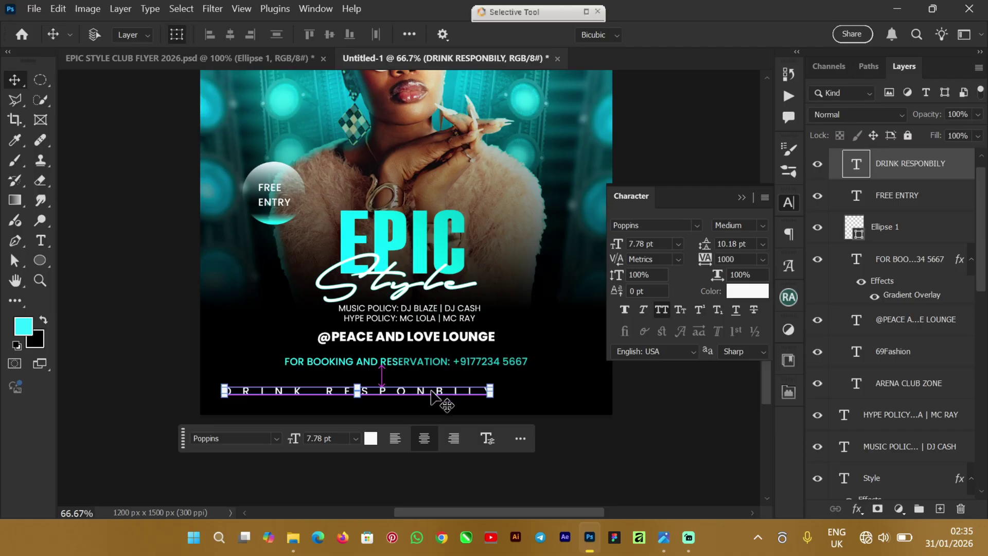
key(ctrl+t)
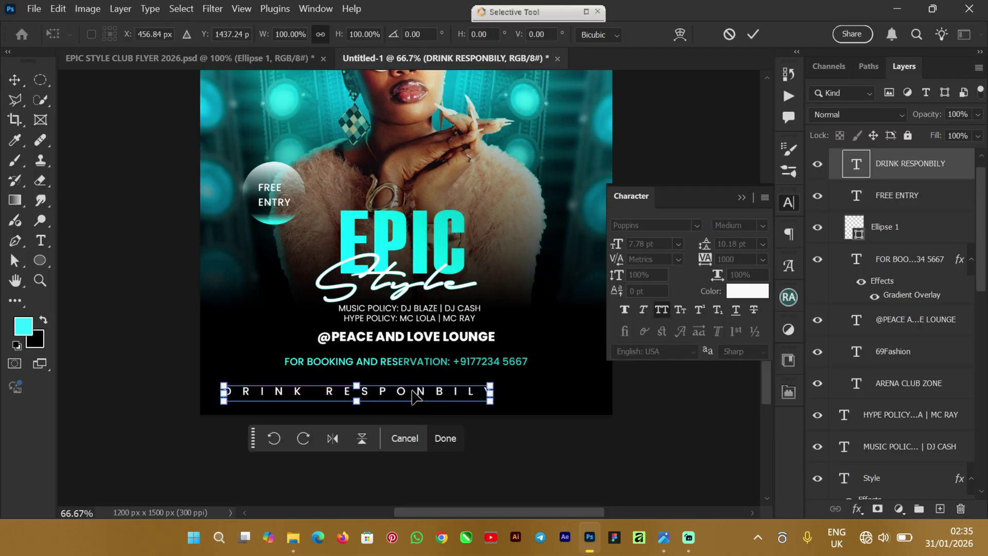
Step: Rotate DRINK RESPONBILY 90° counter-clockwise and place it along the flyer's right edge
right_click(416, 397)
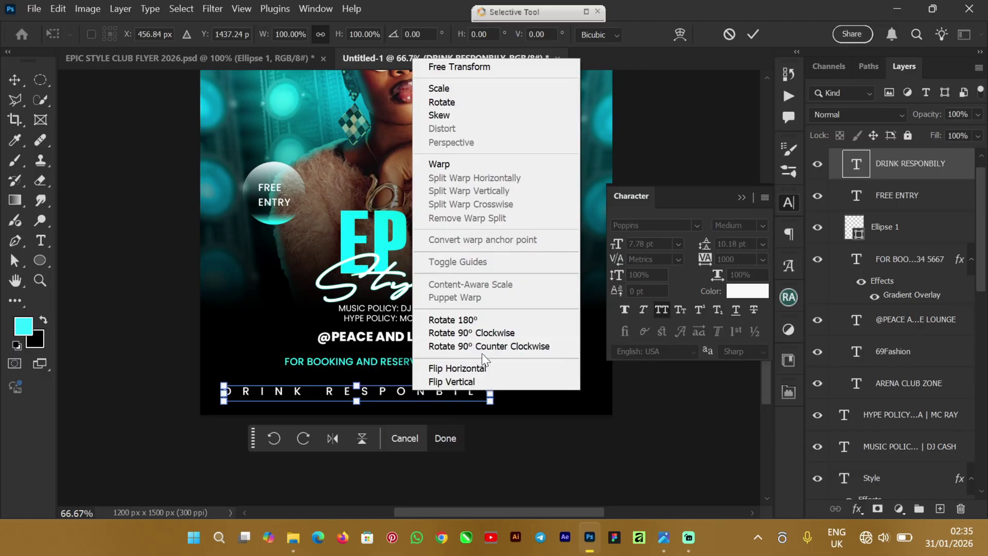
click(512, 348)
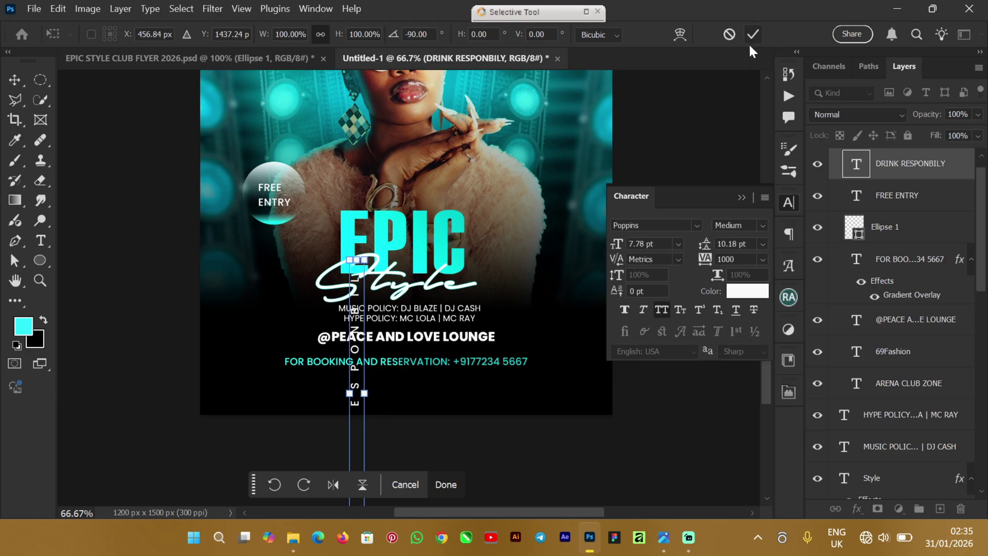
click(381, 363)
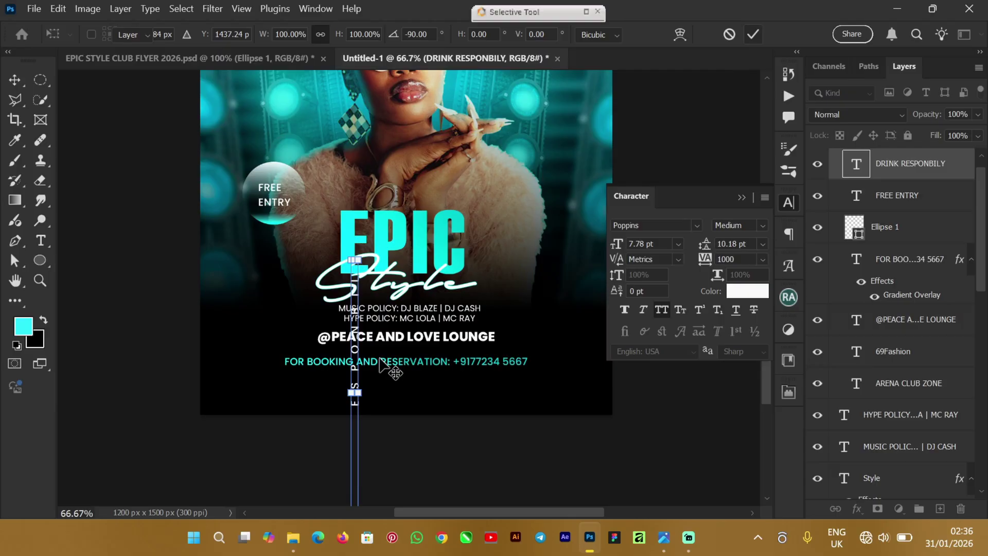
key(Return)
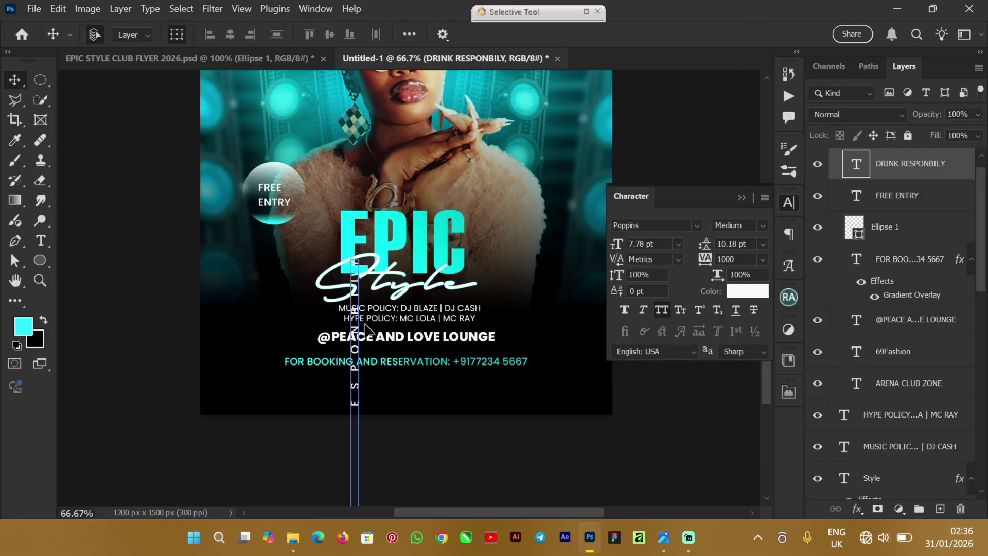
drag(367, 330, 567, 176)
click(742, 197)
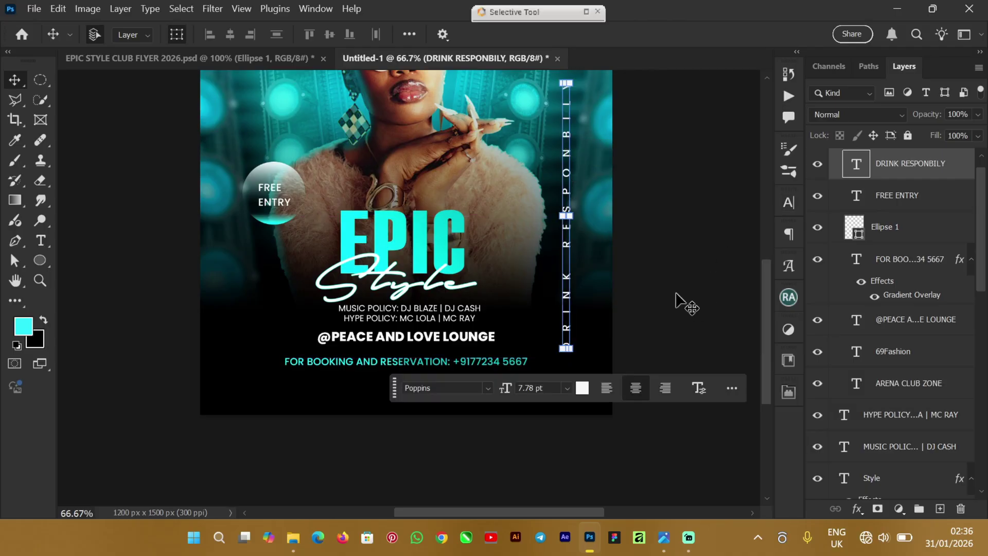
click(679, 305)
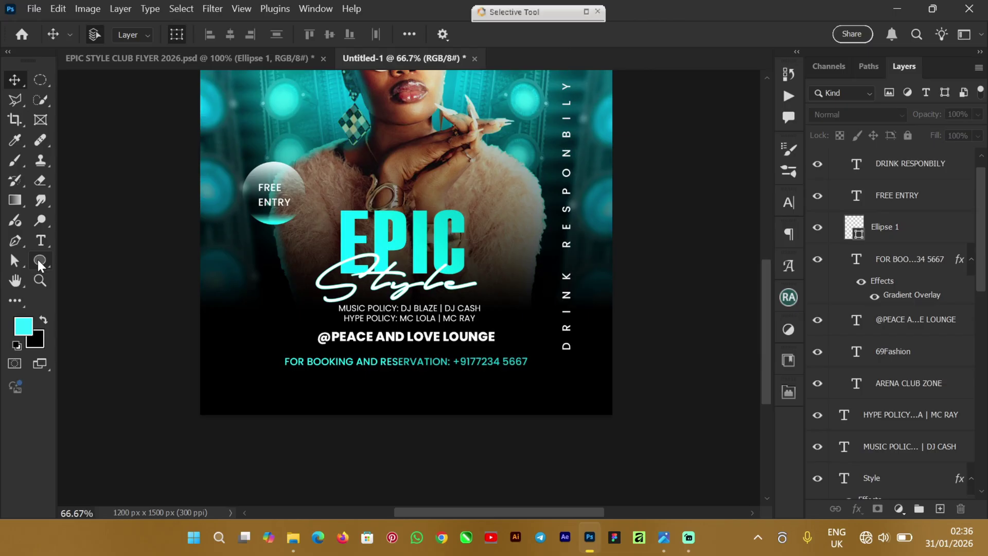
Step: After checking the original flyer, draw a 108 px circle at the new flyer's lower left
key(ctrl+Tab)
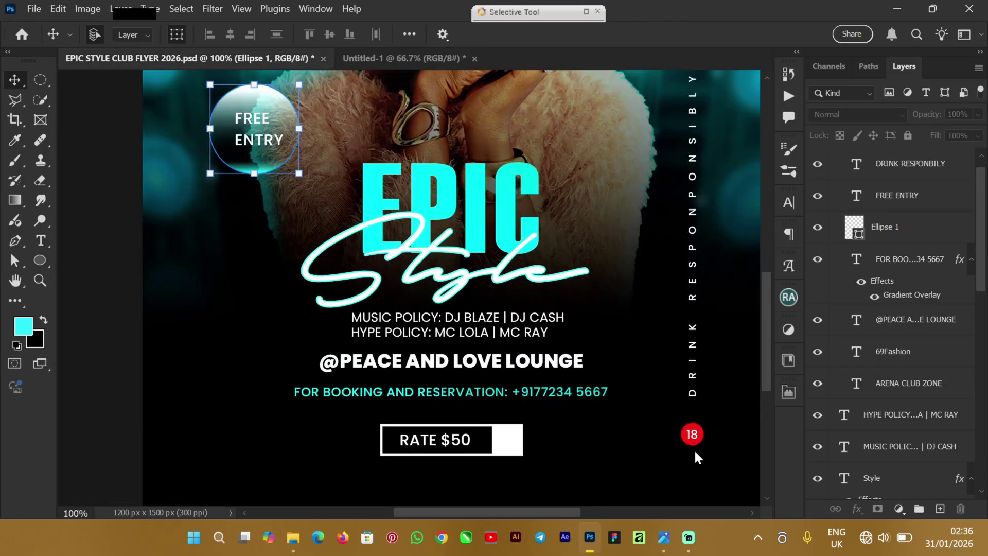
click(376, 59)
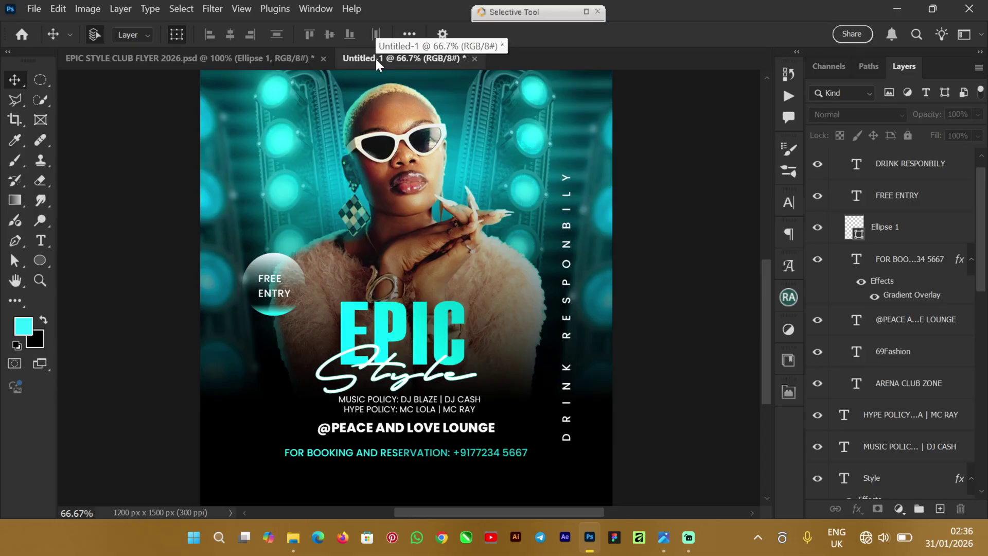
click(39, 261)
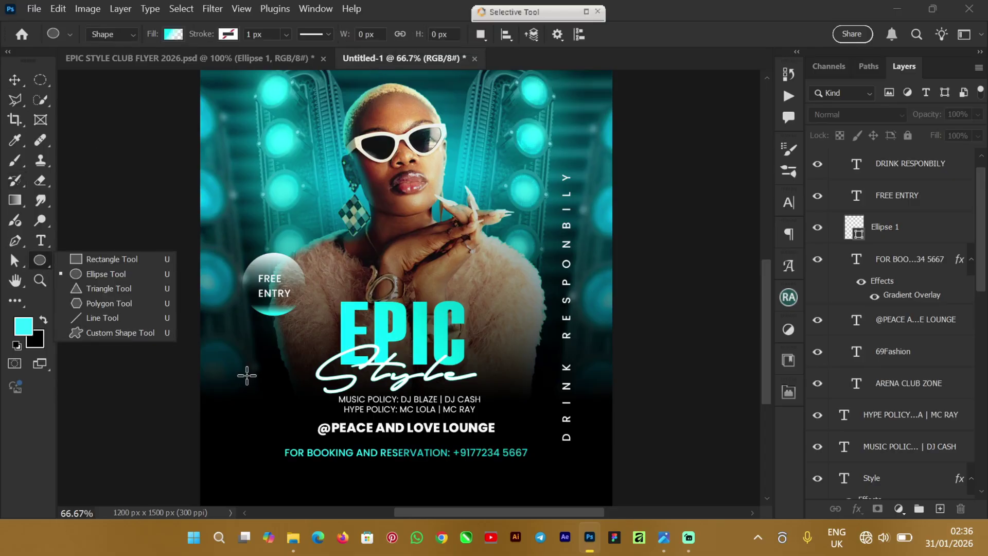
drag(237, 382, 286, 415)
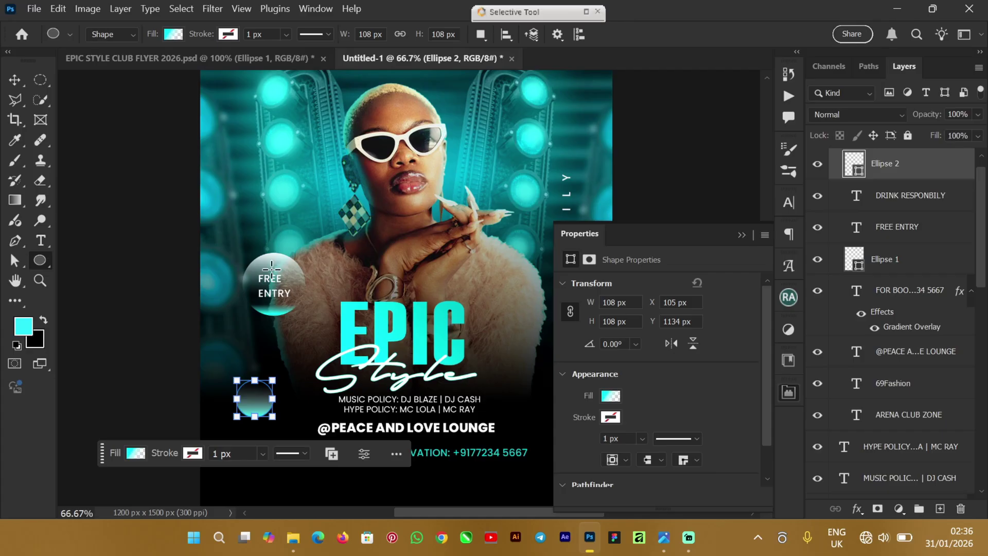
Step: Fill Ellipse 2 with solid red
click(173, 35)
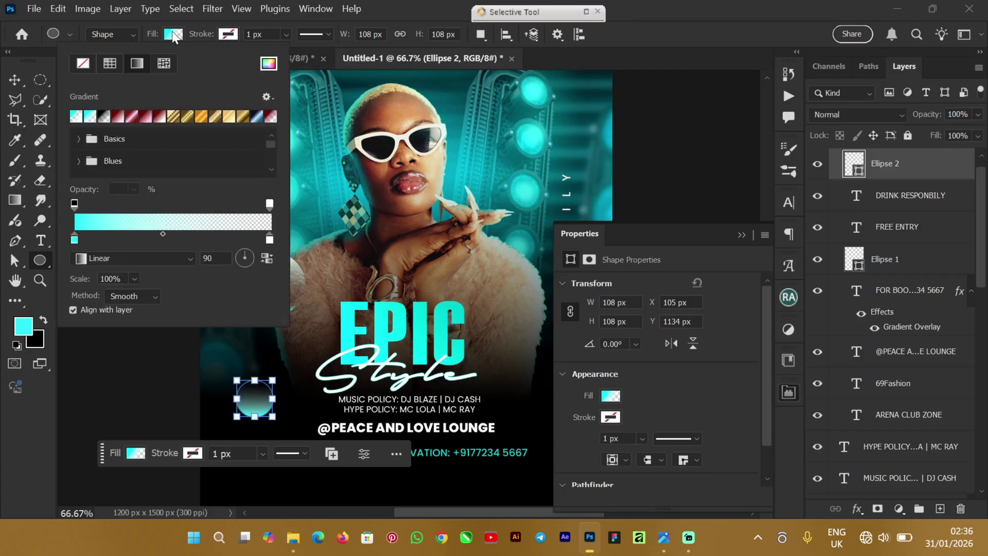
click(82, 62)
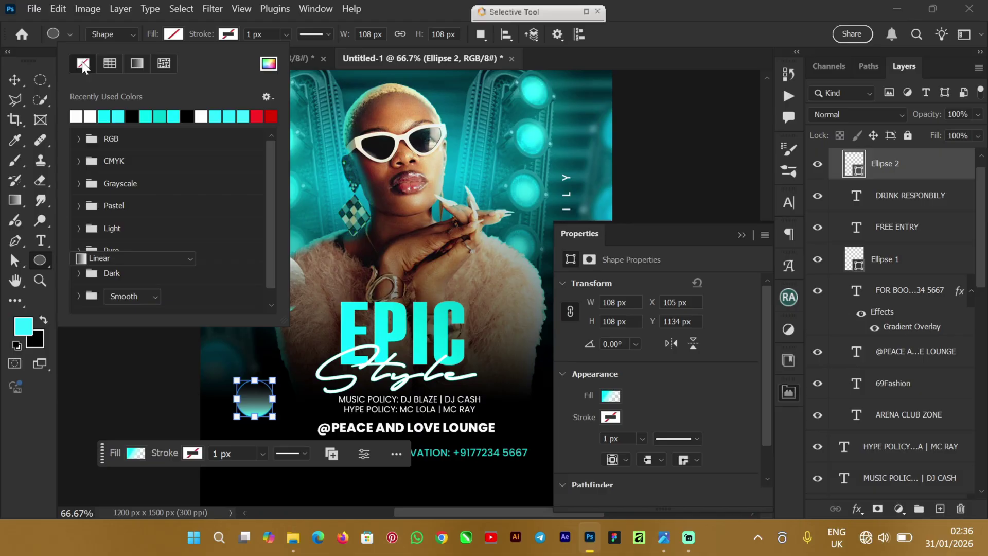
click(271, 116)
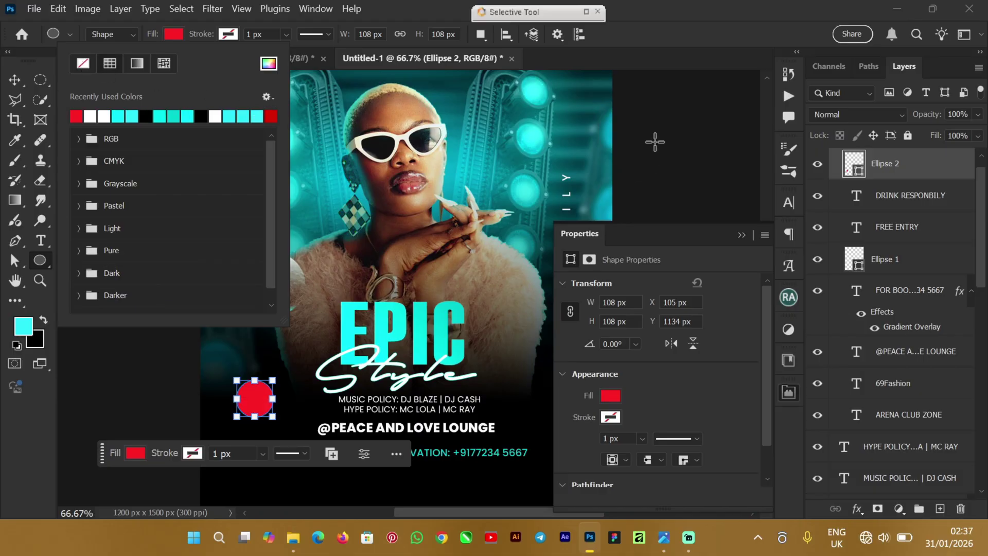
double_click(644, 8)
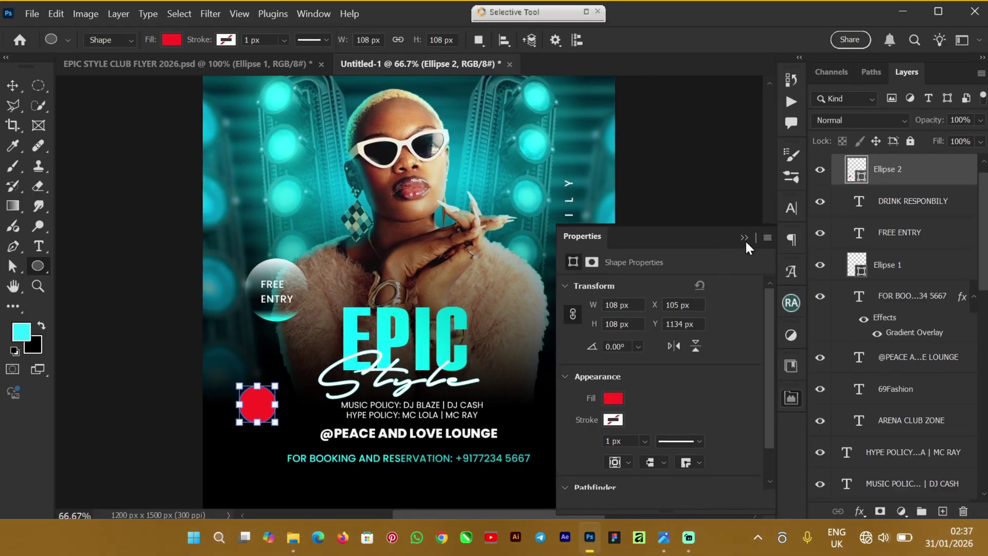
click(745, 240)
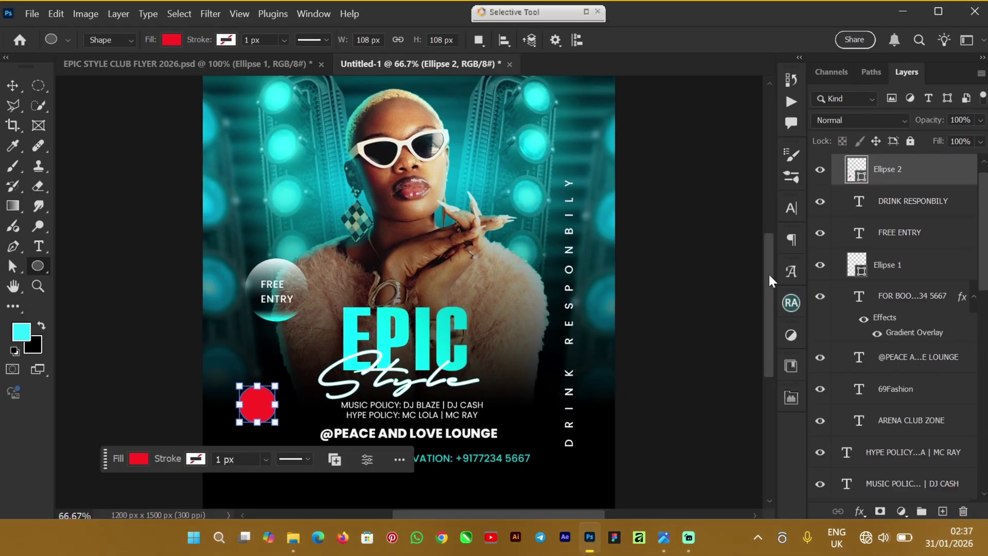
Step: Place the red circle beneath the vertical DRINK RESPONBILY text, aligning their horizontal centres
scroll(770, 280, down, 3)
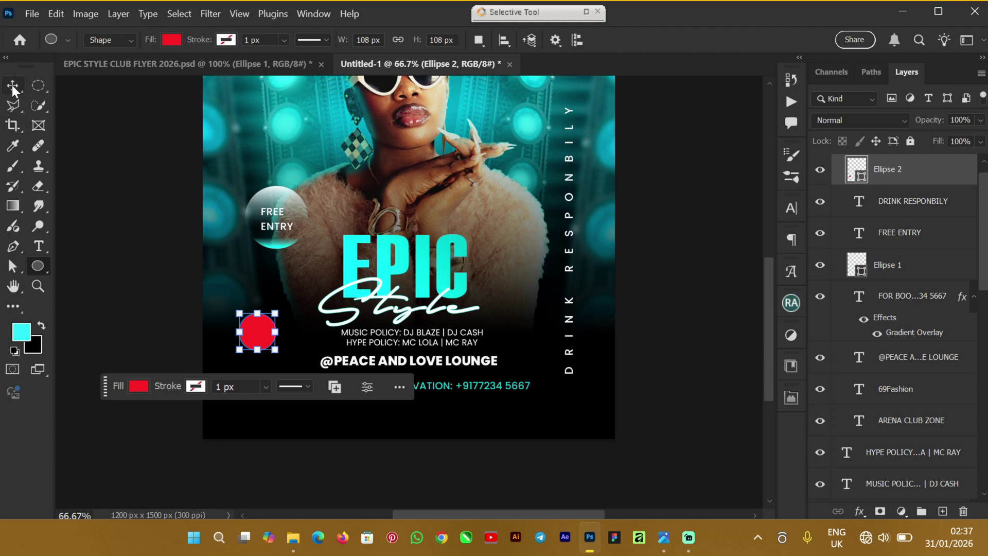
click(13, 86)
drag(257, 332, 570, 399)
key(ctrl+plus)
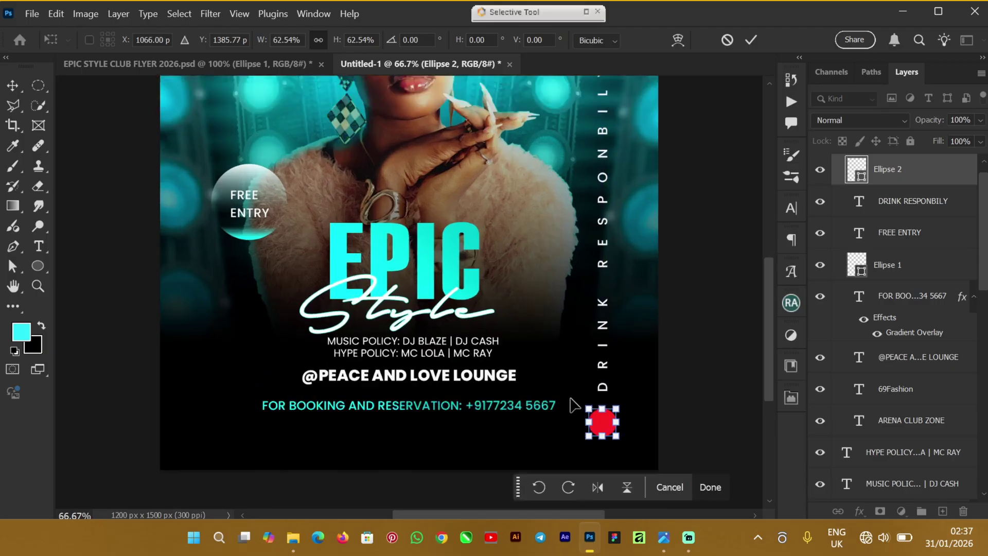
scroll(771, 381, down, 3)
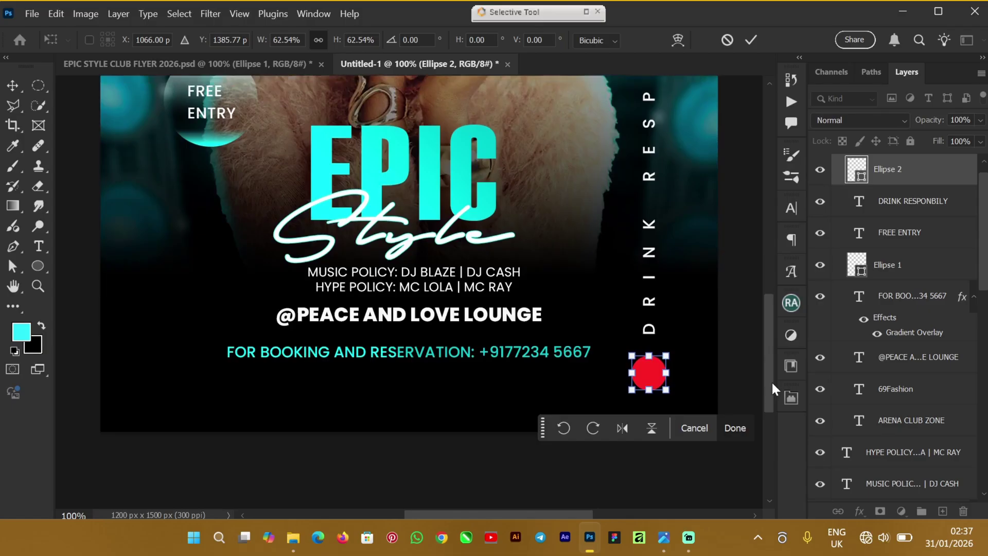
drag(649, 356, 649, 347)
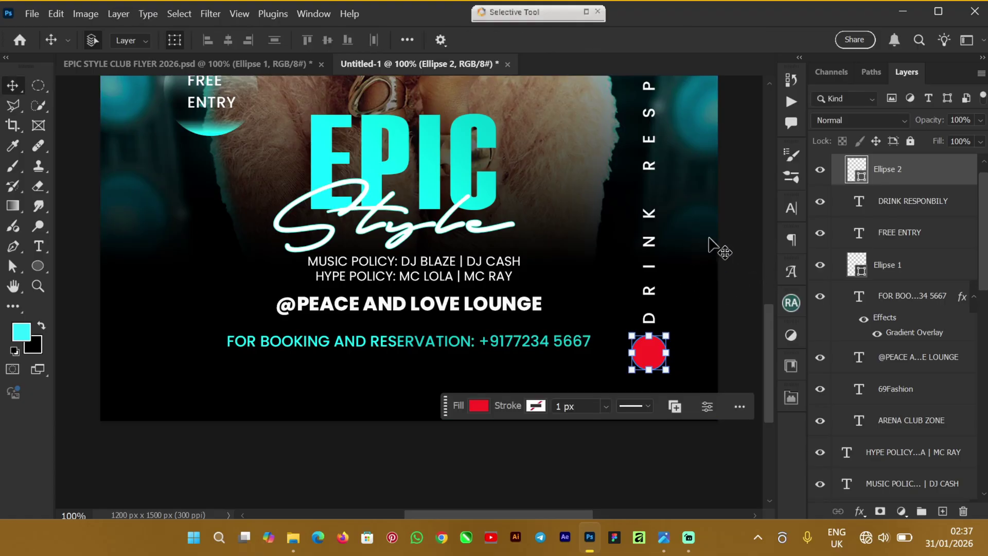
shift+click(650, 249)
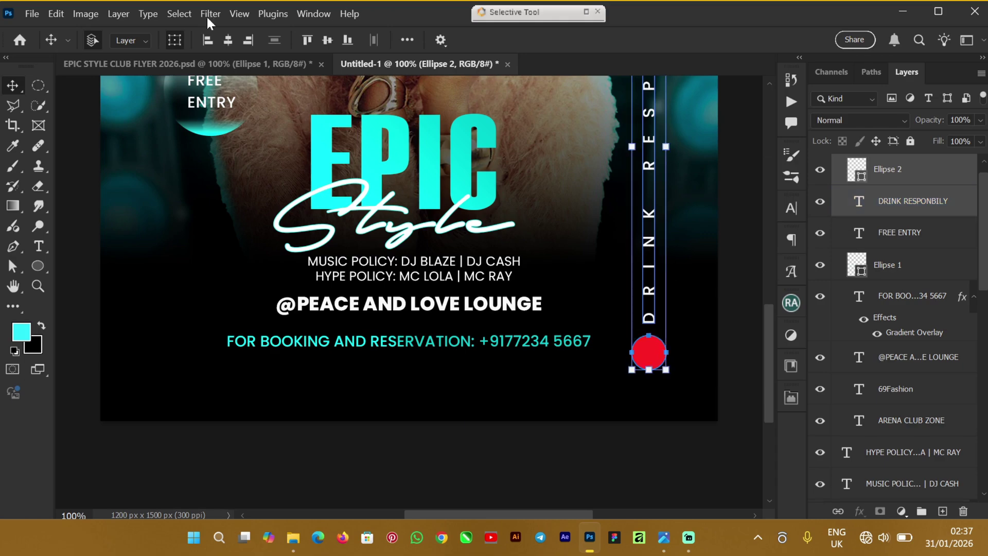
click(228, 44)
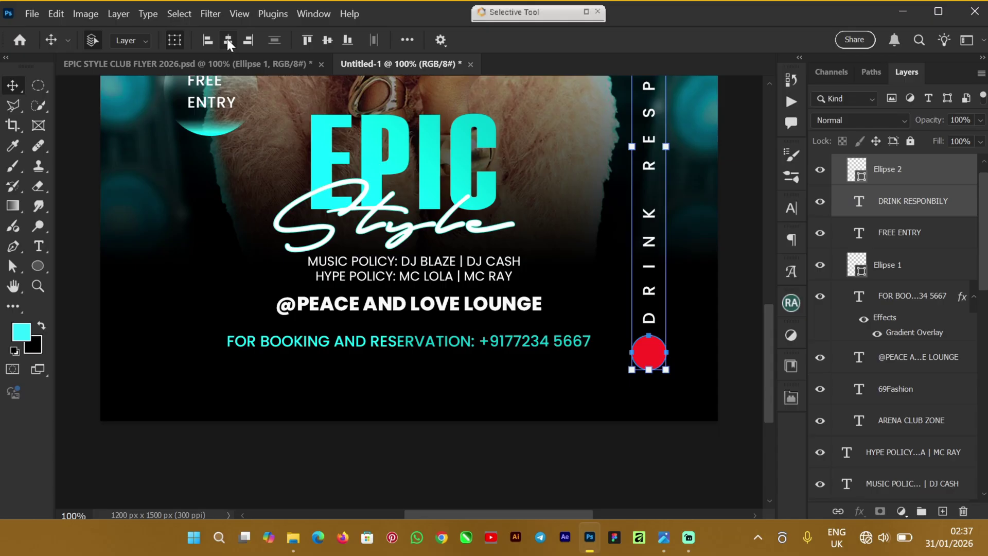
click(742, 311)
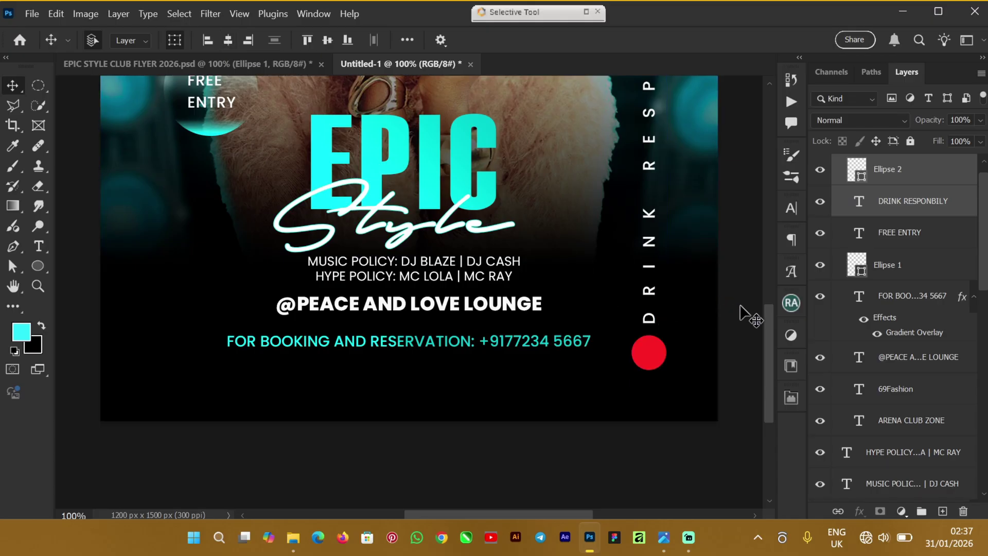
Step: Add a new horizontal text line reading 18+ on the left side of the flyer
click(151, 286)
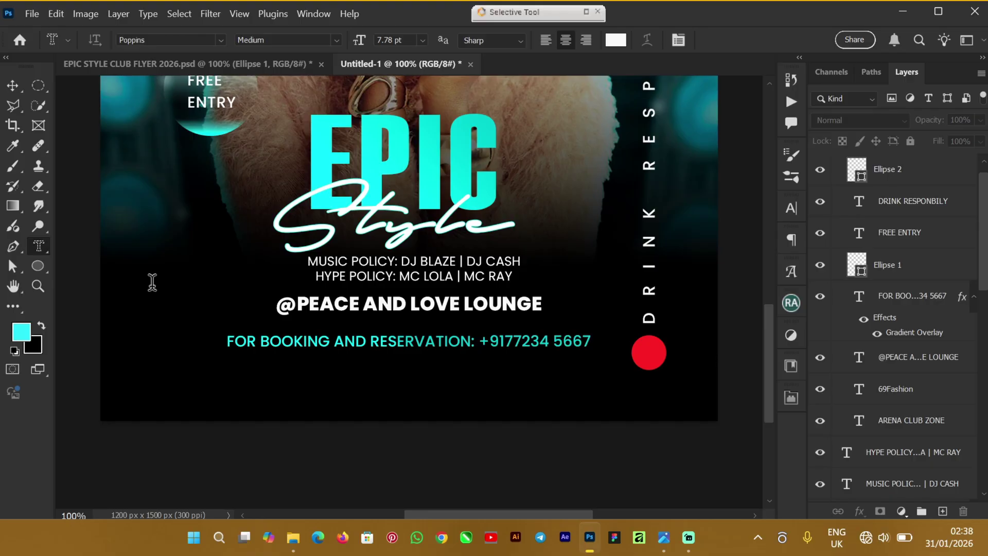
right_click(44, 248)
click(100, 246)
click(184, 291)
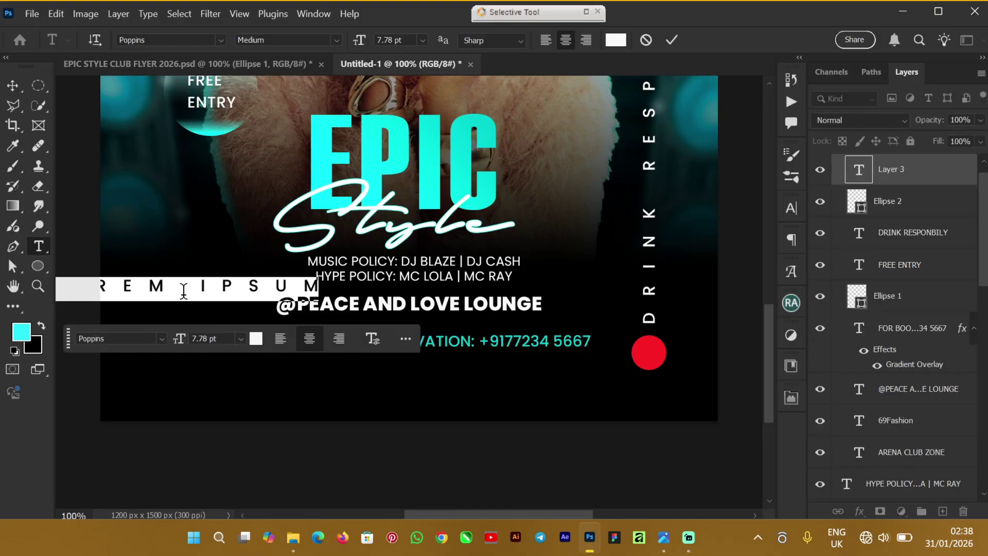
text(1.8)
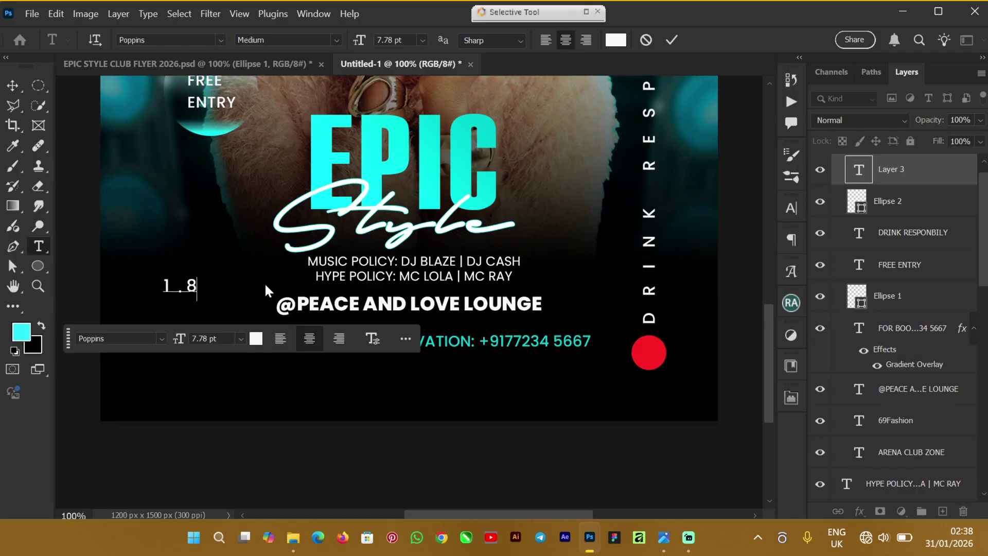
text( +)
key(ctrl)
Step: Reset the 18+ text's tracking to 0 in the Character panel and commit it
key(ctrl+a)
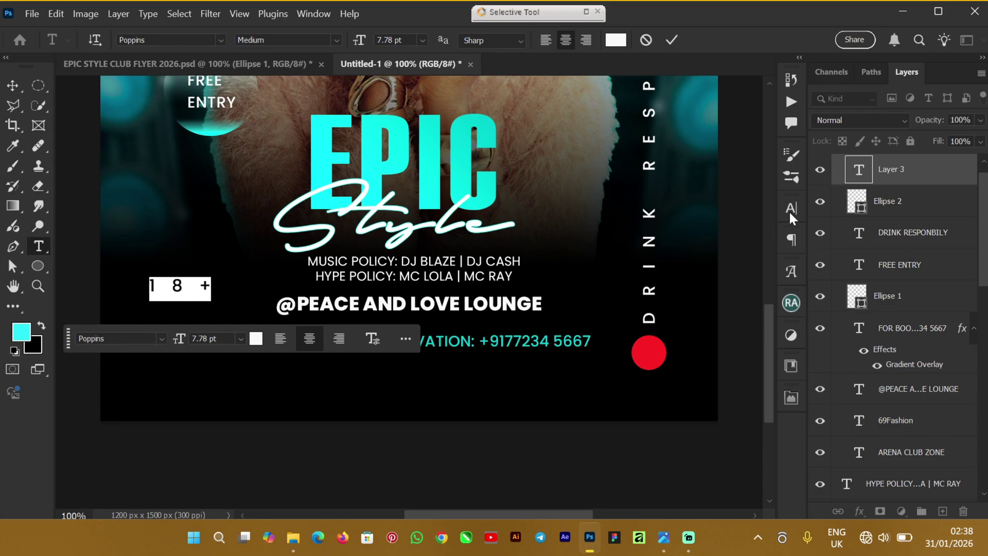
click(792, 208)
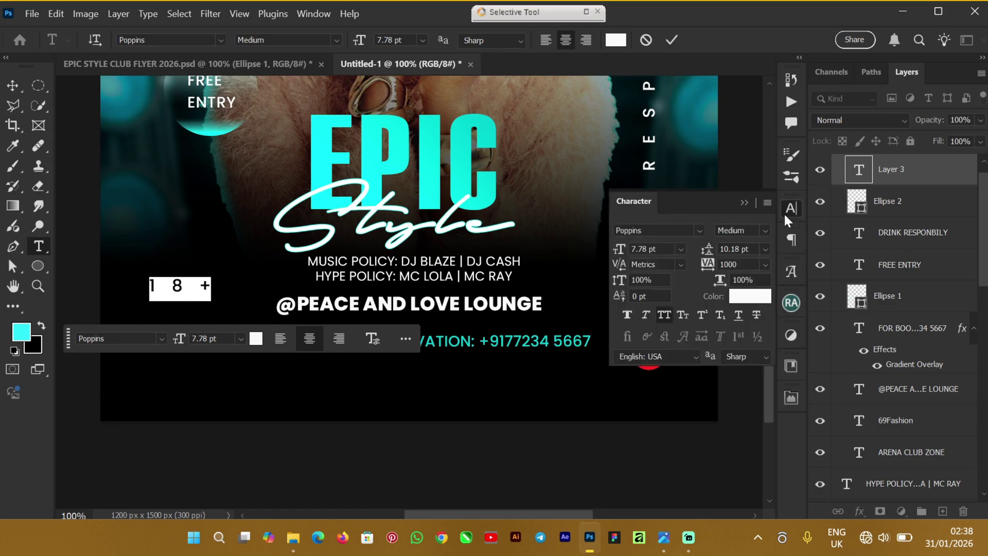
click(765, 265)
click(756, 368)
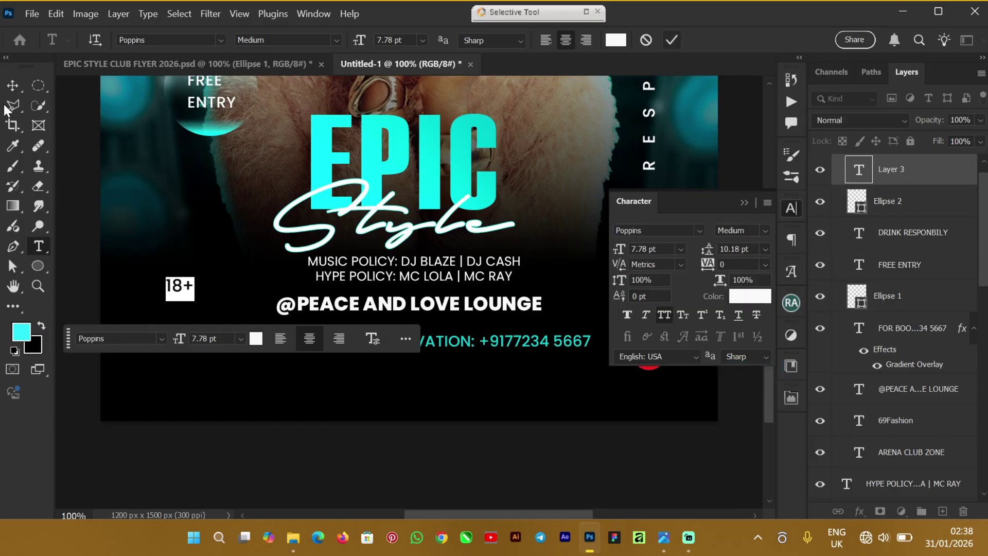
key(ctrl+Return)
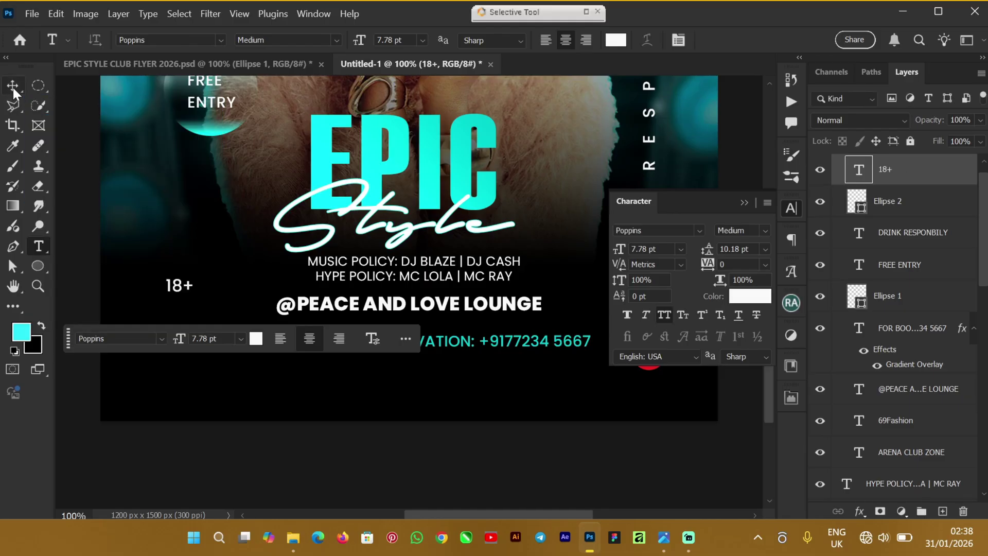
Step: Drag the 18+ text onto the red circle and align their horizontal and vertical centres
click(13, 87)
click(745, 202)
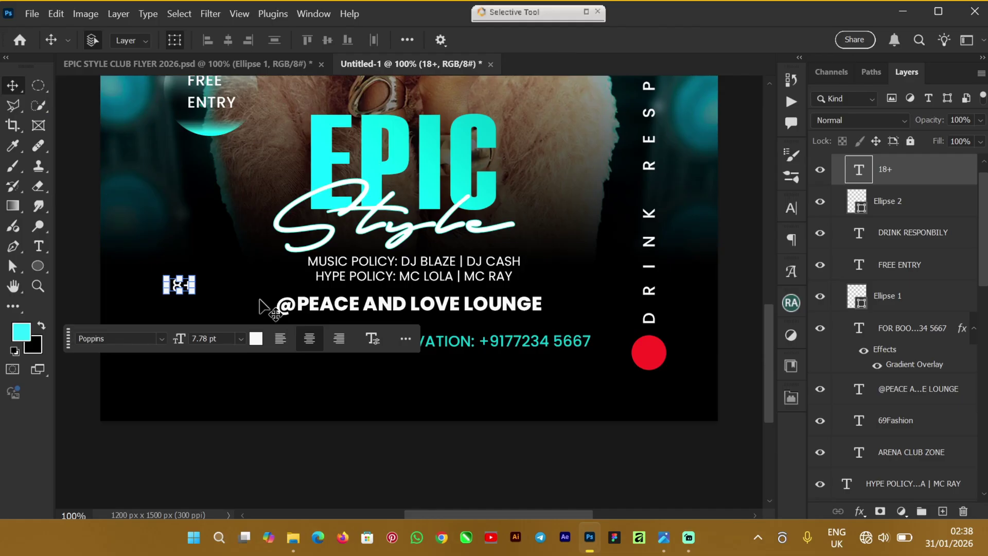
drag(181, 285, 655, 356)
key(Return)
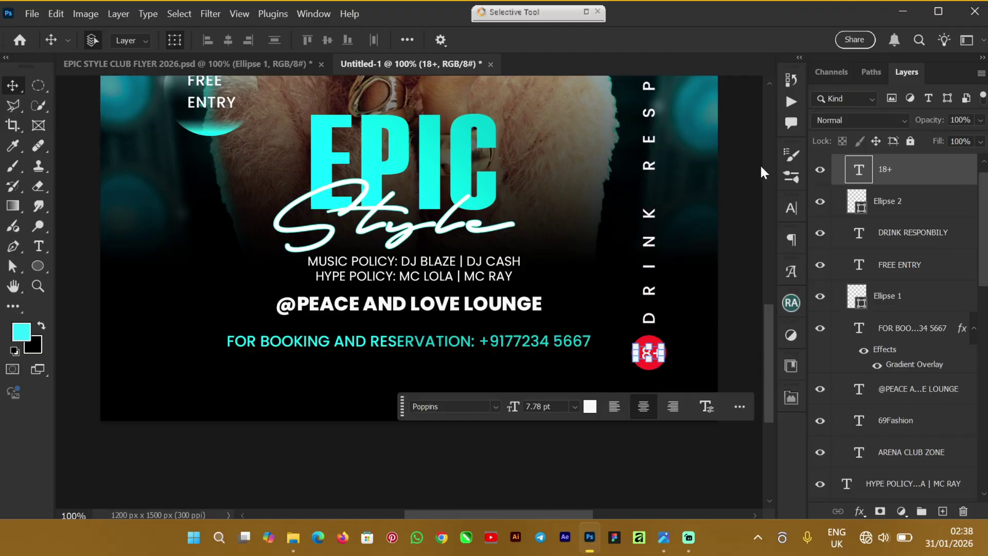
click(962, 202)
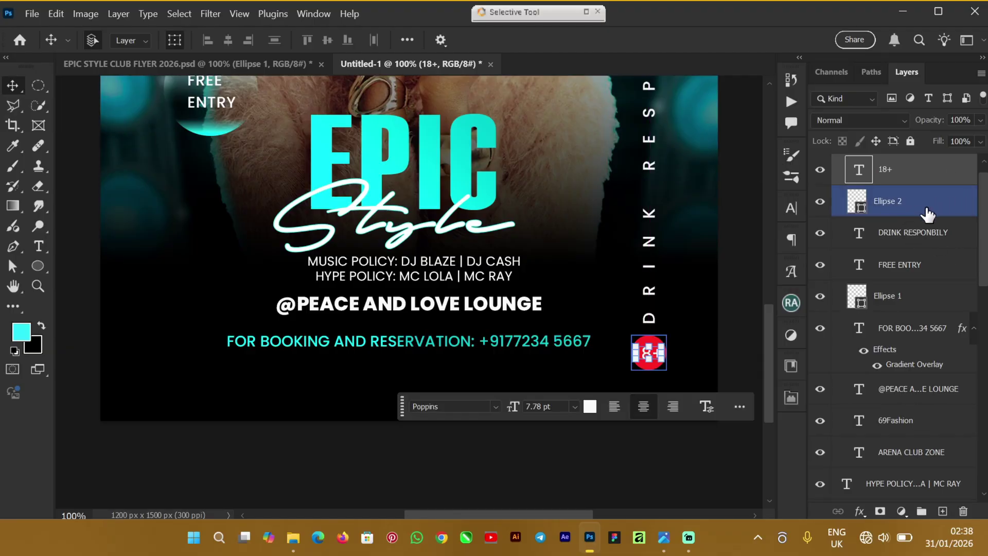
click(228, 41)
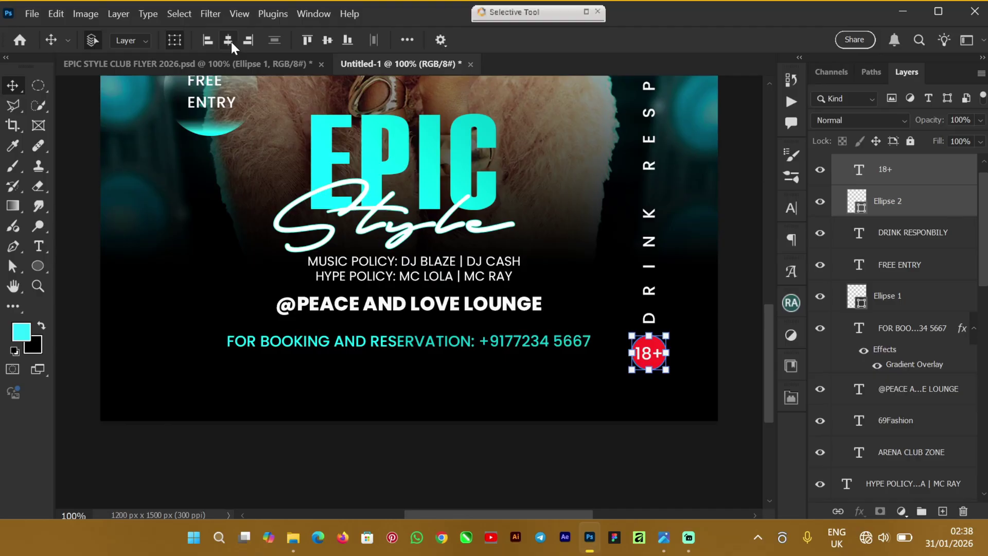
click(325, 41)
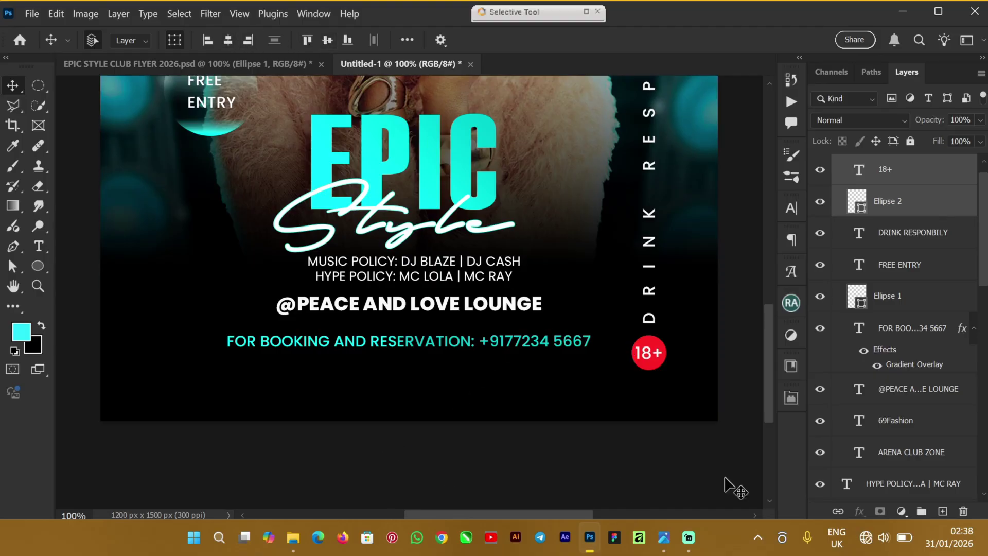
Step: Select the FREE ENTRY circle layer and compare against the finished flyer before returning to Untitled-1
scroll(770, 363, up, 5)
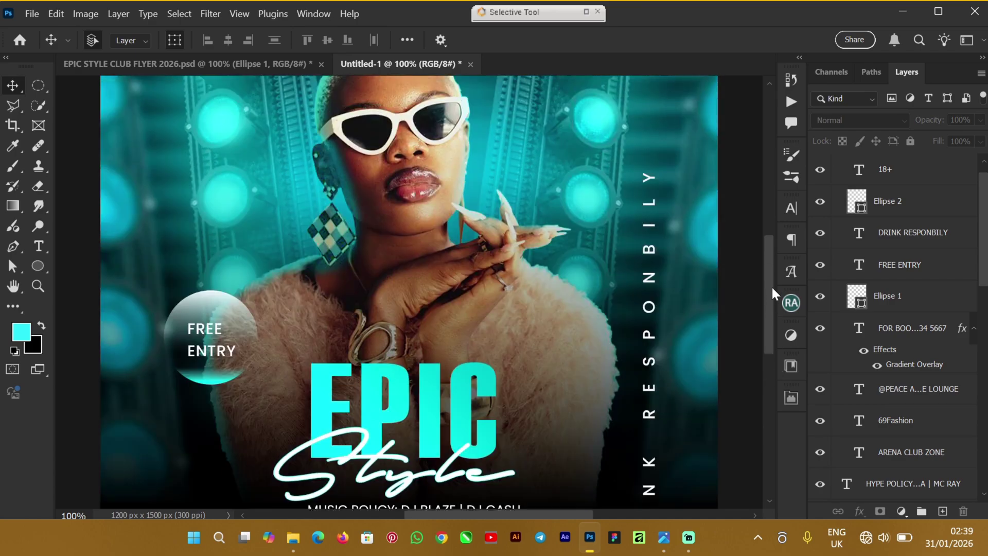
drag(768, 299, 768, 371)
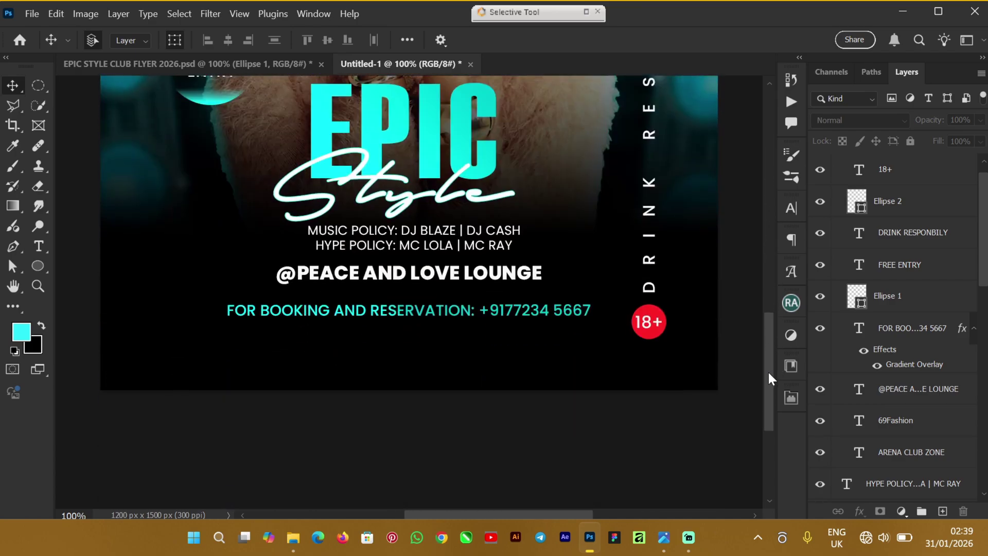
click(221, 95)
click(218, 61)
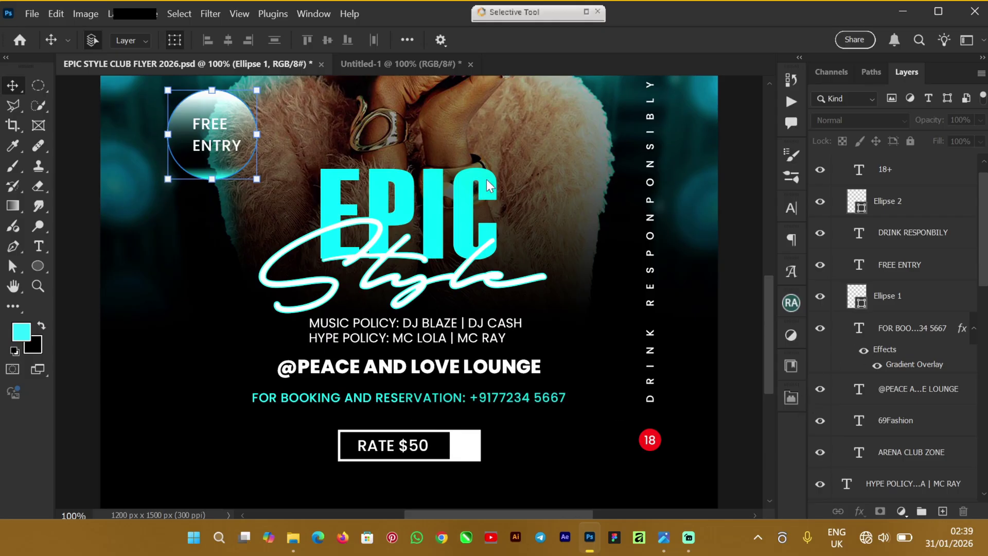
click(362, 60)
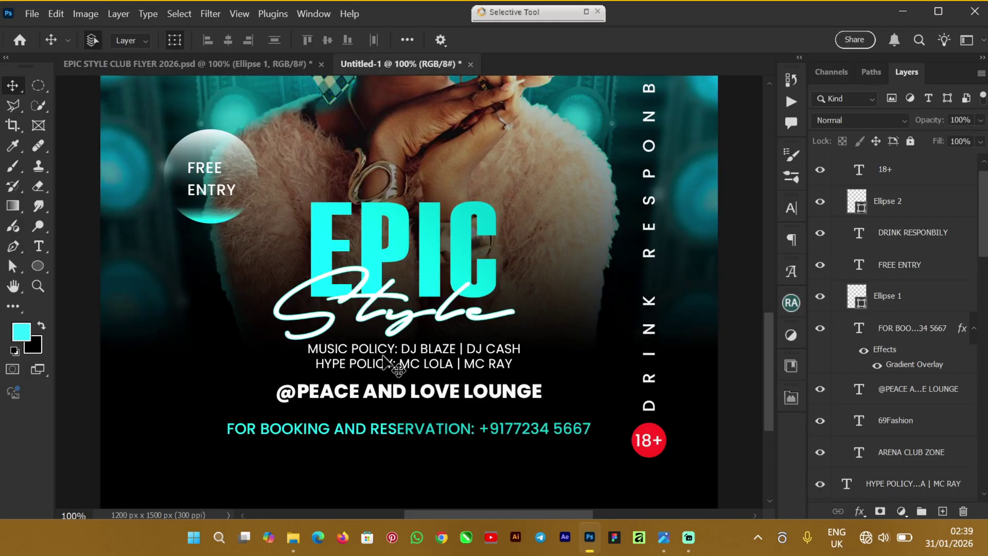
scroll(768, 334, down, 4)
scroll(764, 354, up, 1)
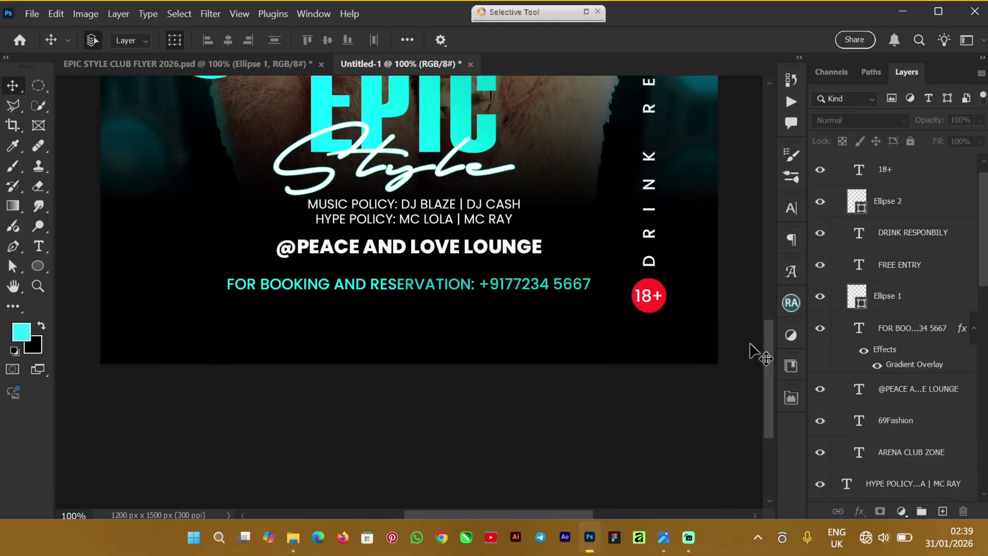
Step: Pick the Rectangle tool and set its fill to No Color
click(38, 267)
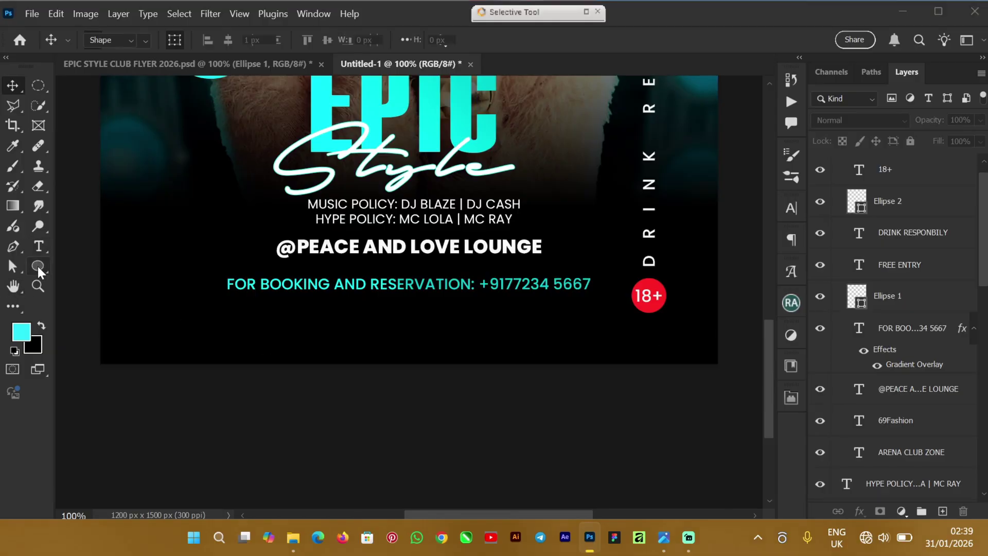
click(39, 267)
key(Escape)
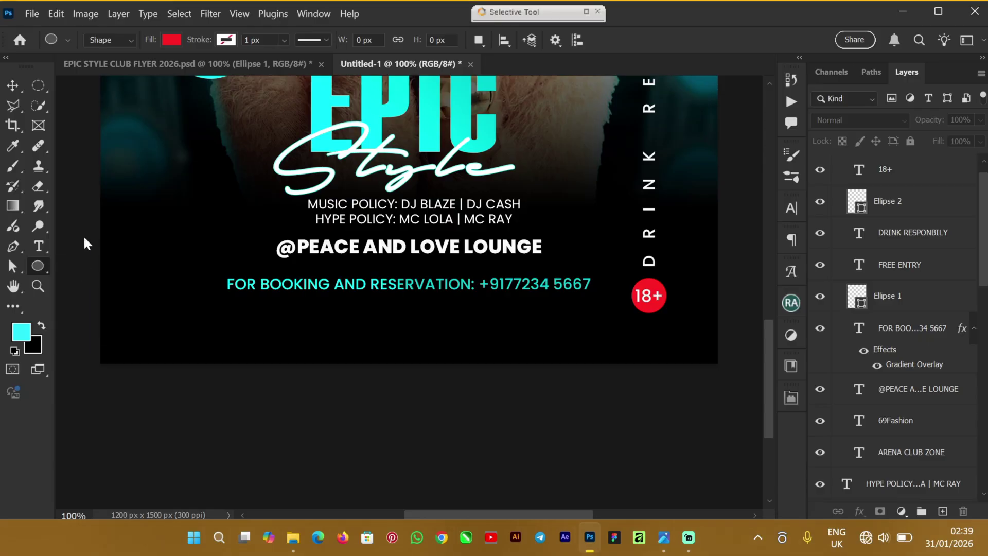
key(shift+u)
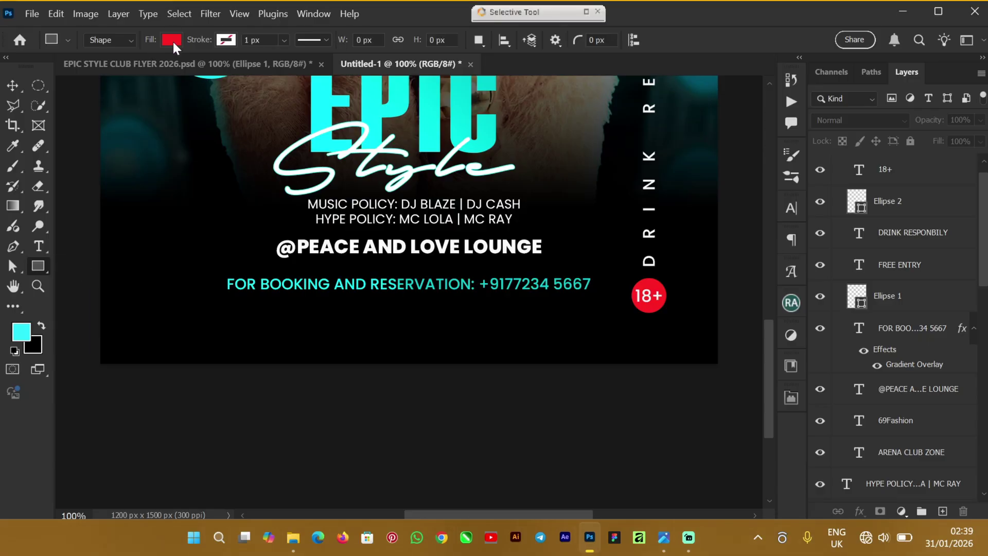
click(172, 40)
click(80, 69)
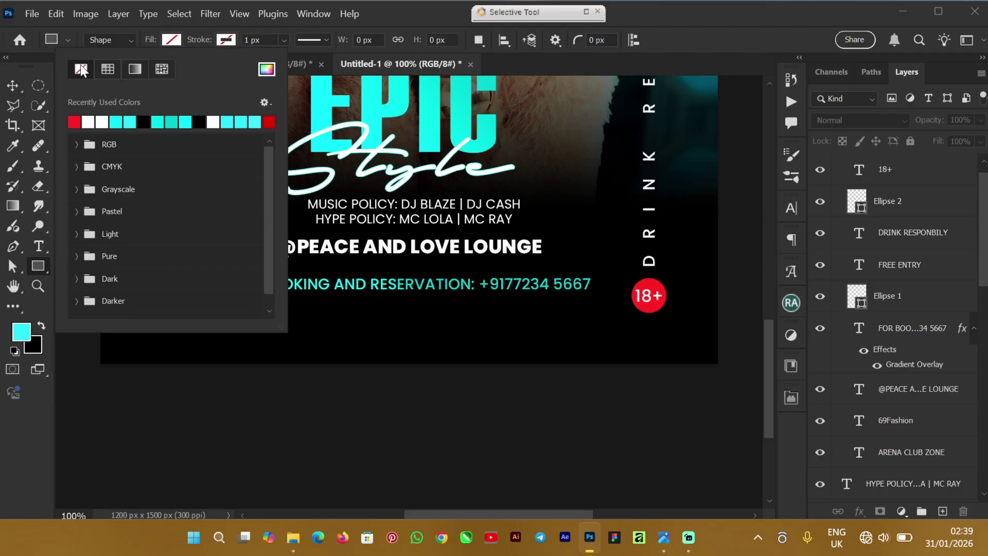
click(226, 40)
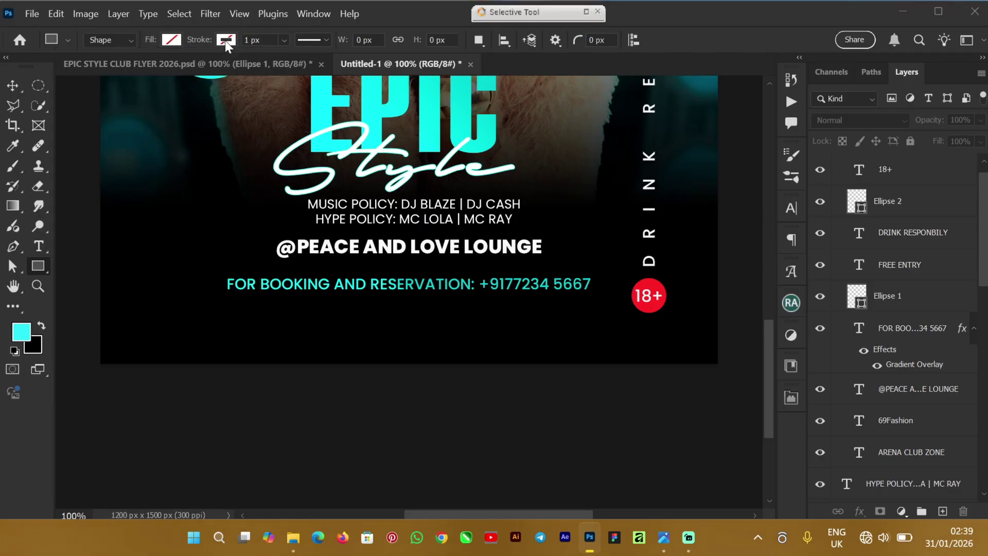
Step: Give the rectangle a white 2 px stroke and draw it below the booking line
click(225, 40)
click(144, 120)
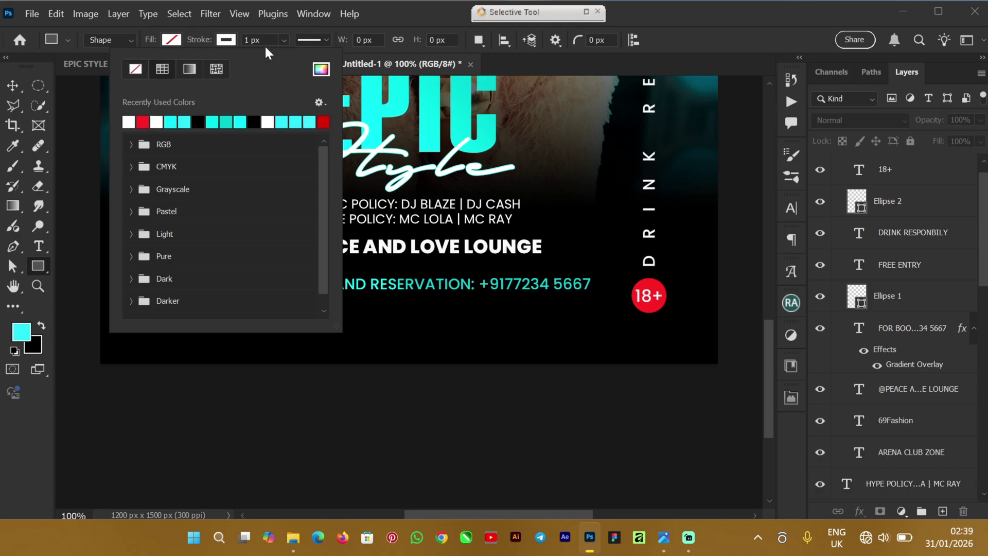
key(Return)
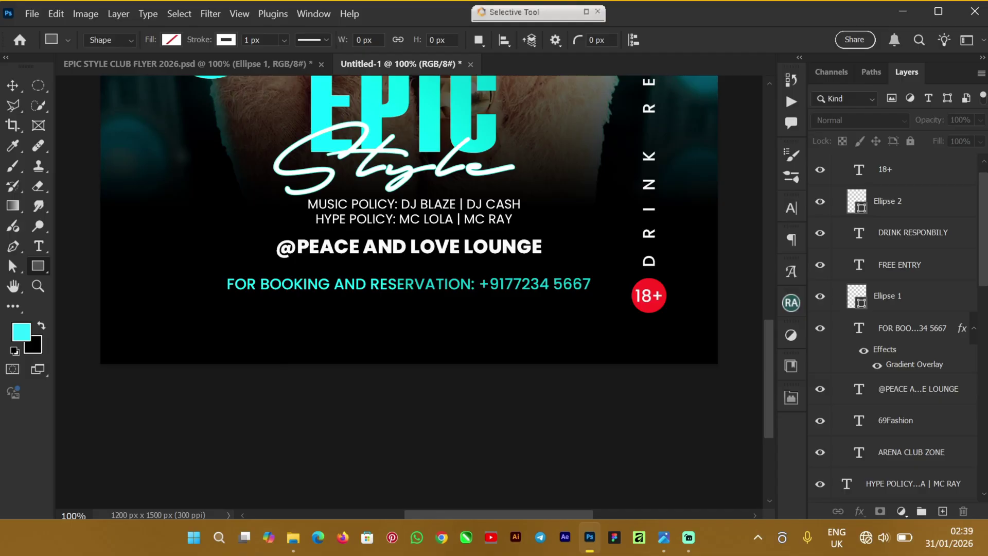
click(244, 43)
text(2)
key(Return)
drag(272, 312, 401, 338)
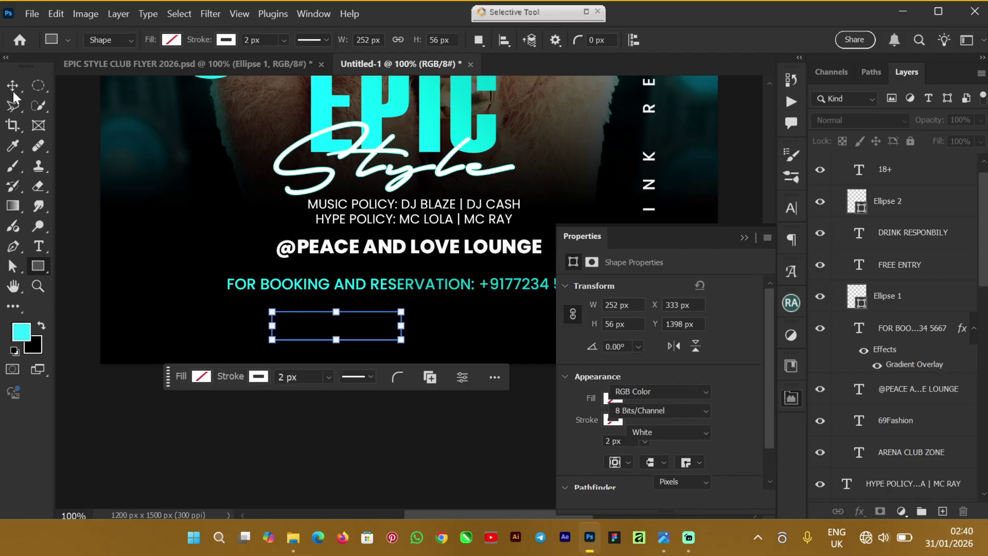
Step: Free-transform Rectangle 1 up and right so it is centred under the booking line
key(v)
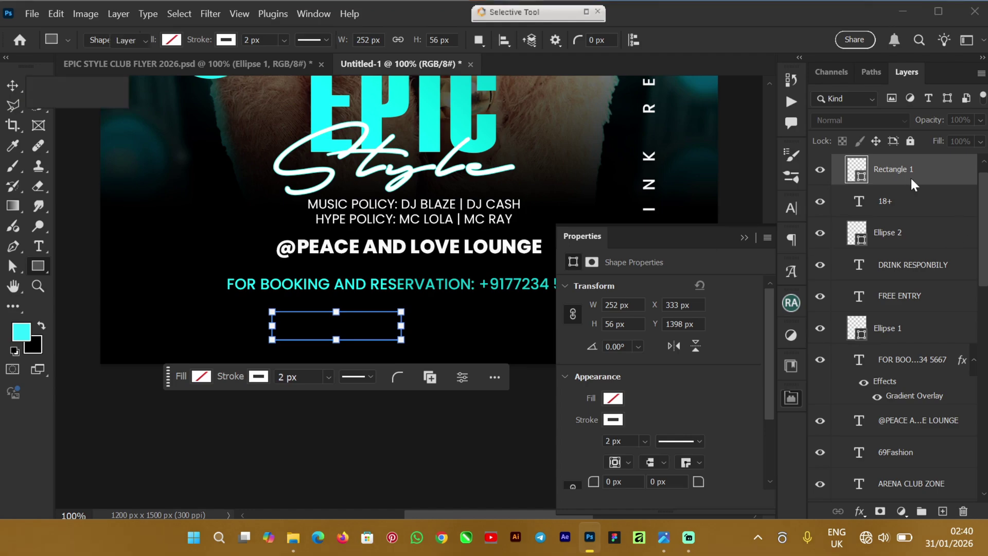
click(745, 239)
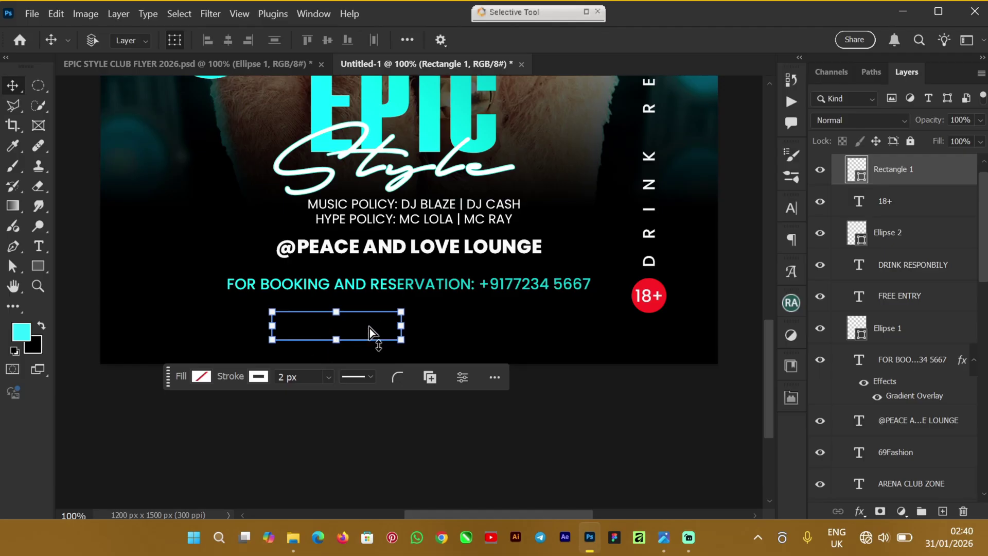
key(ctrl+t)
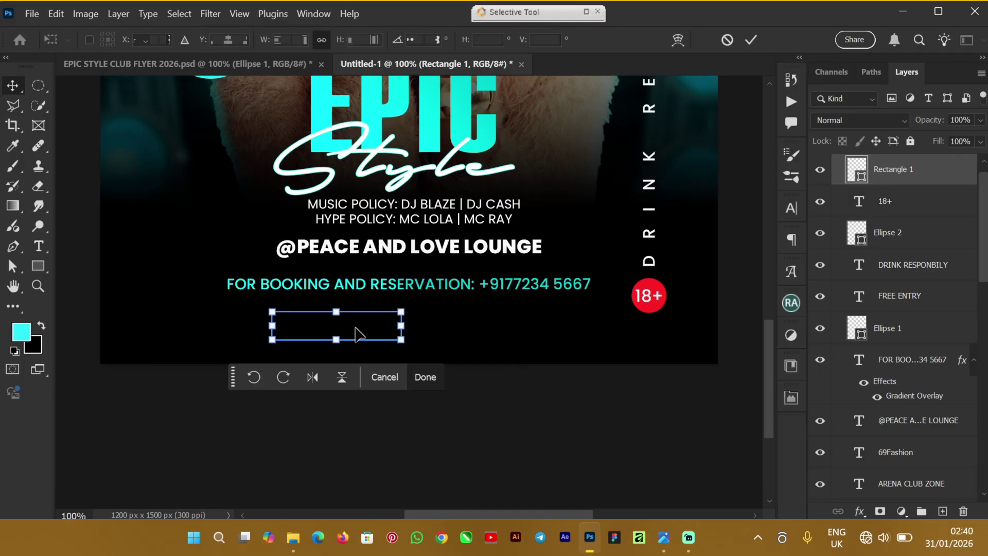
drag(359, 335, 429, 326)
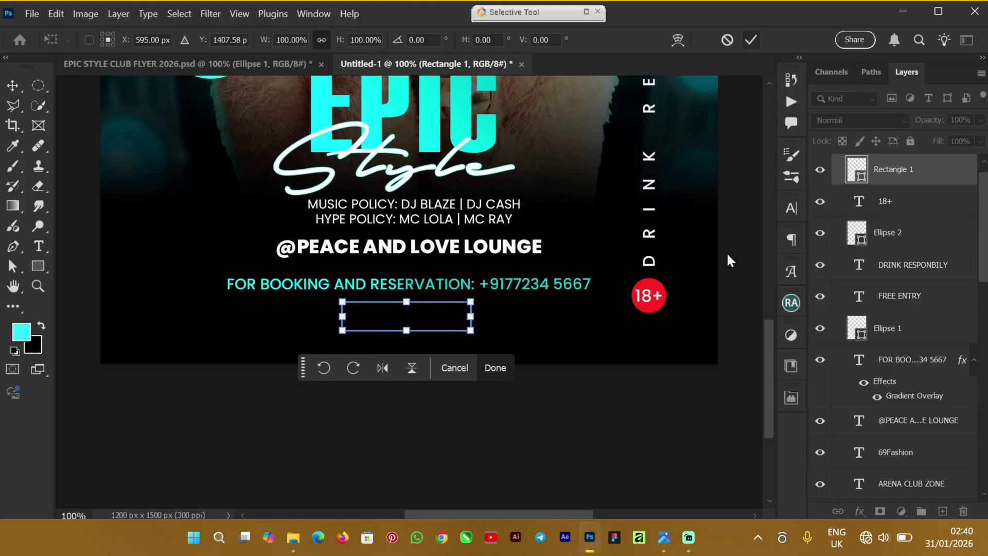
key(Return)
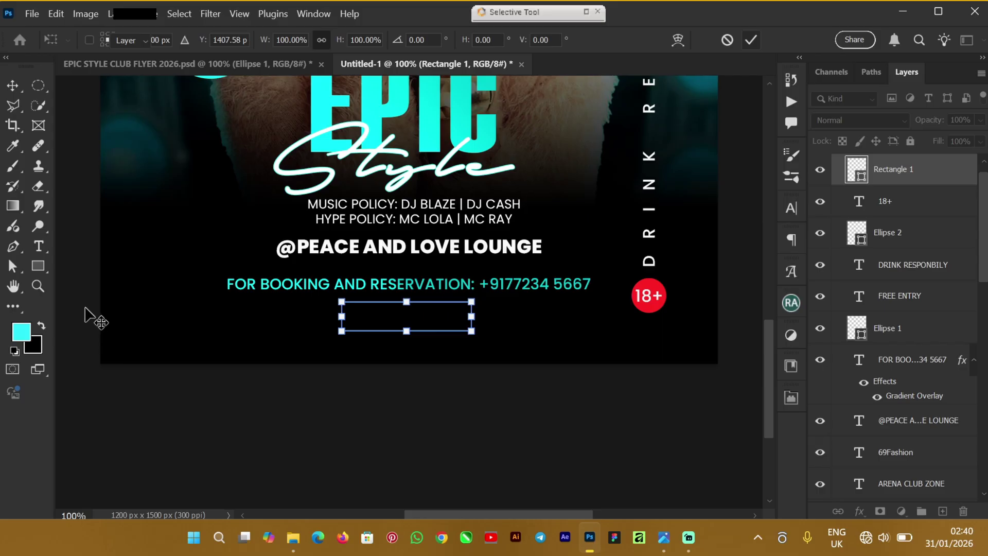
key(Return)
ctrl+click(921, 175)
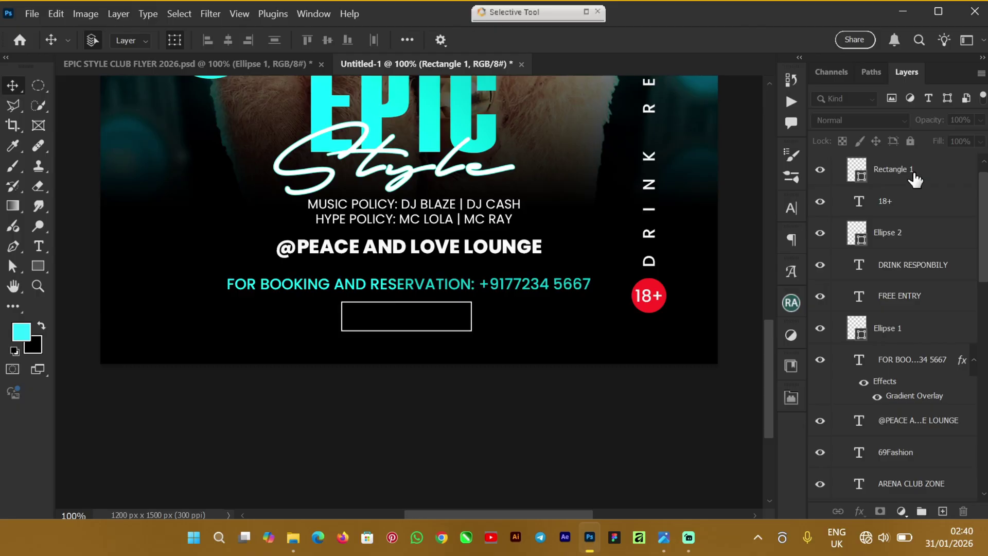
click(925, 177)
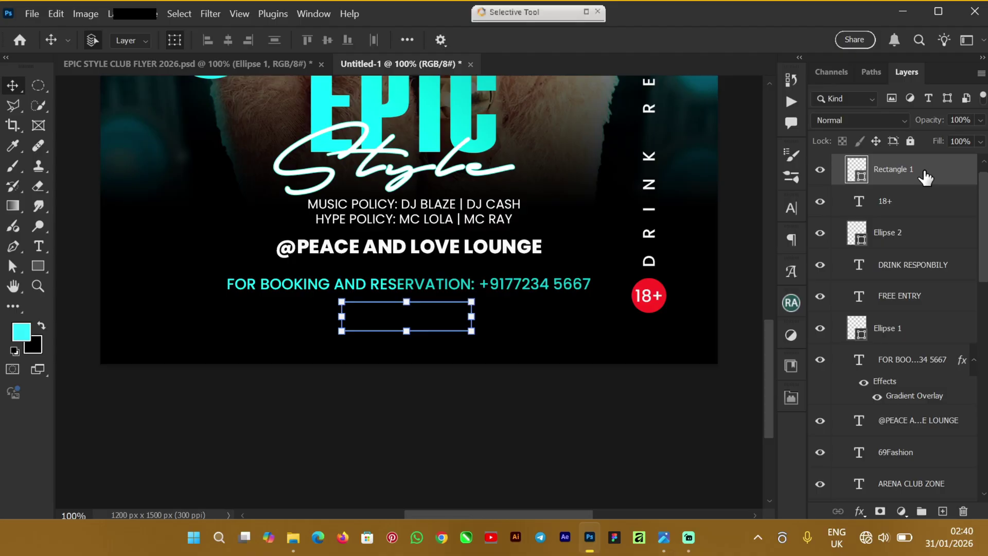
Step: Duplicate the outlined rectangle and give the copy a white fill with no stroke
key(ctrl+j)
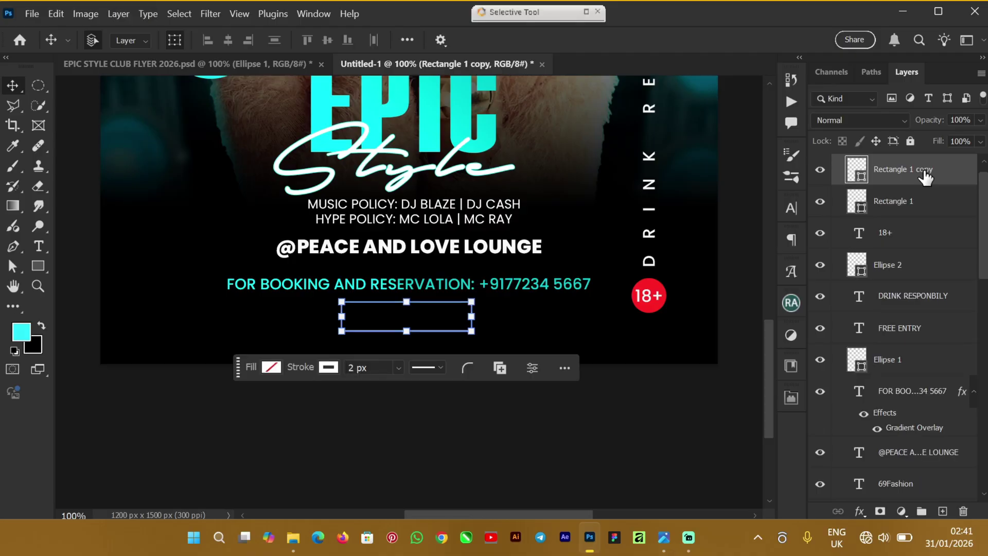
click(271, 368)
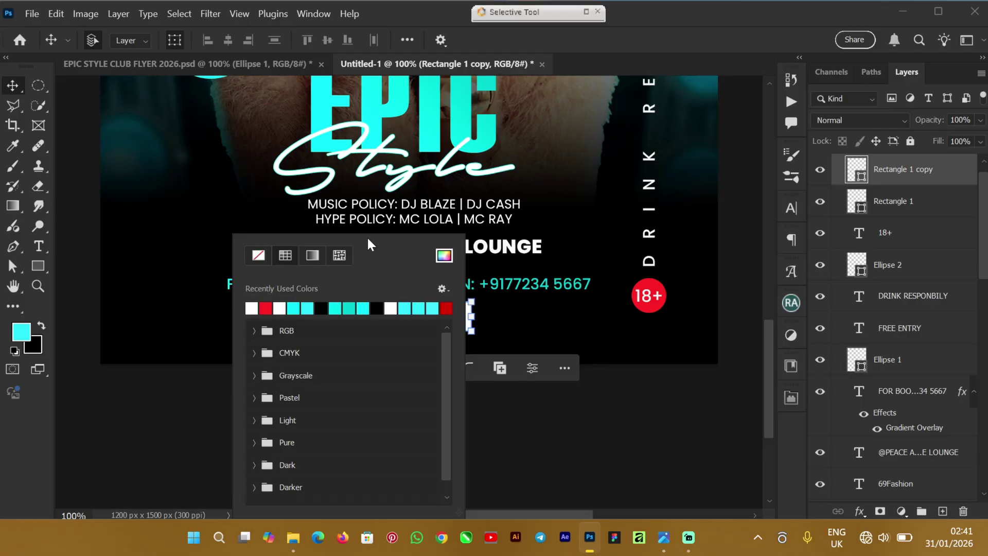
click(89, 263)
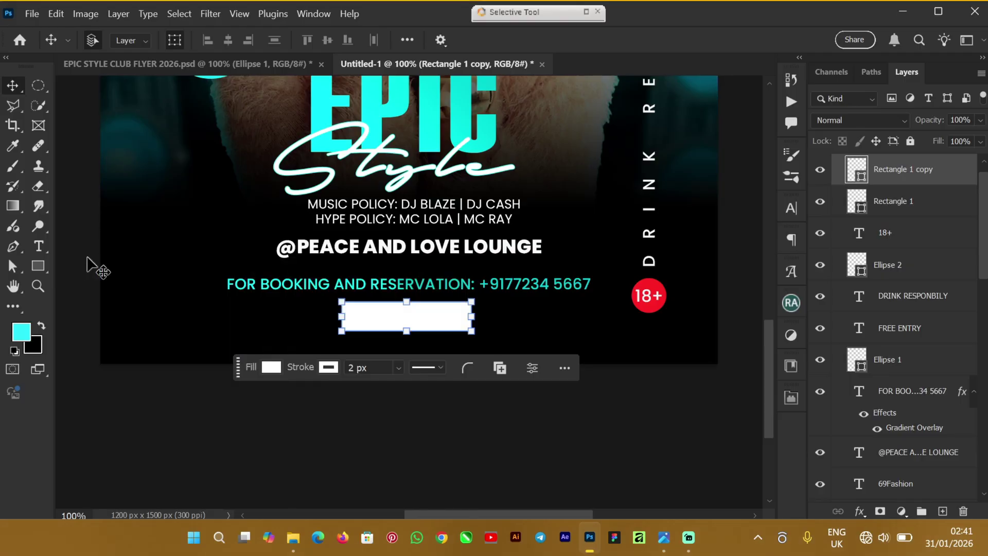
click(332, 368)
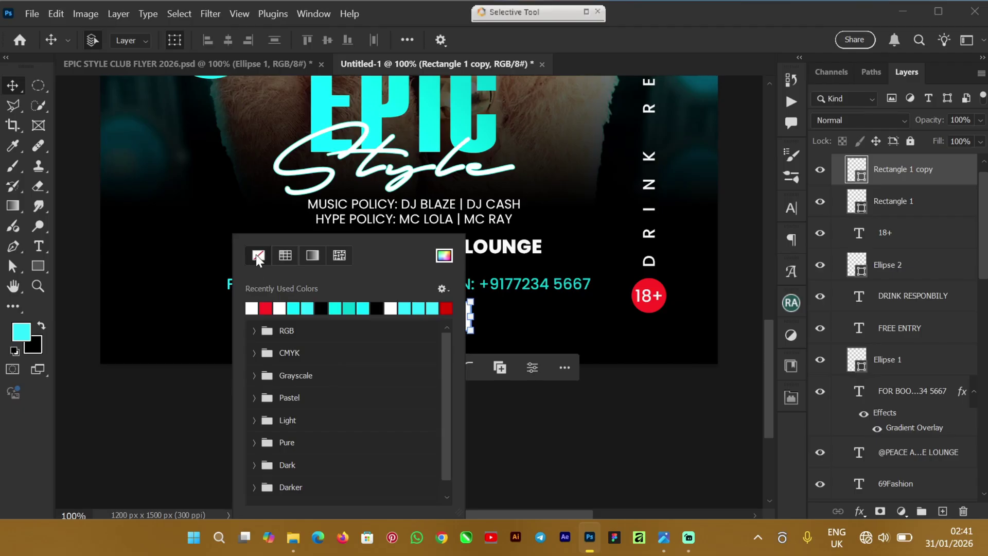
click(88, 272)
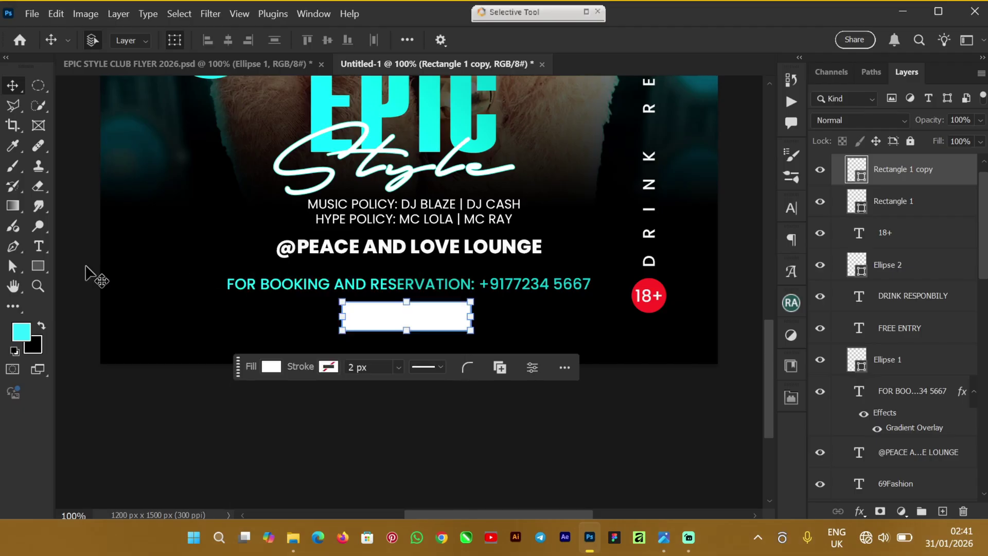
Step: Shrink the white copy from its left side into a square at the box's right end
click(411, 330)
drag(346, 317, 406, 317)
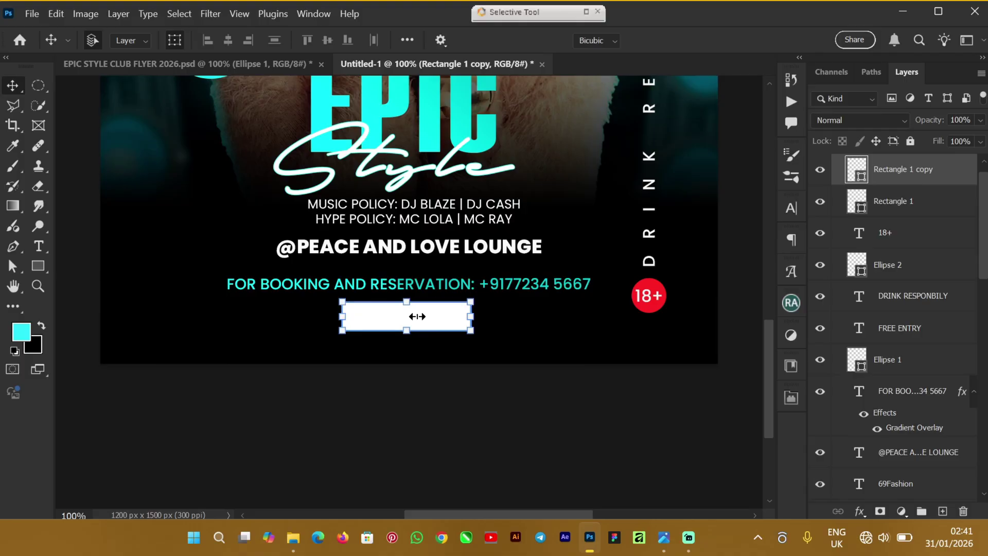
drag(425, 316, 447, 316)
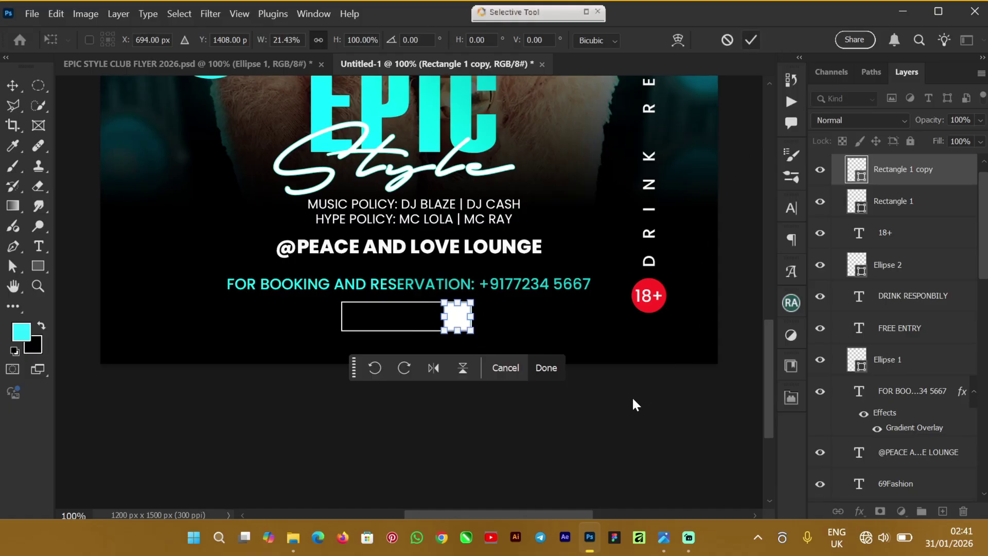
key(Return)
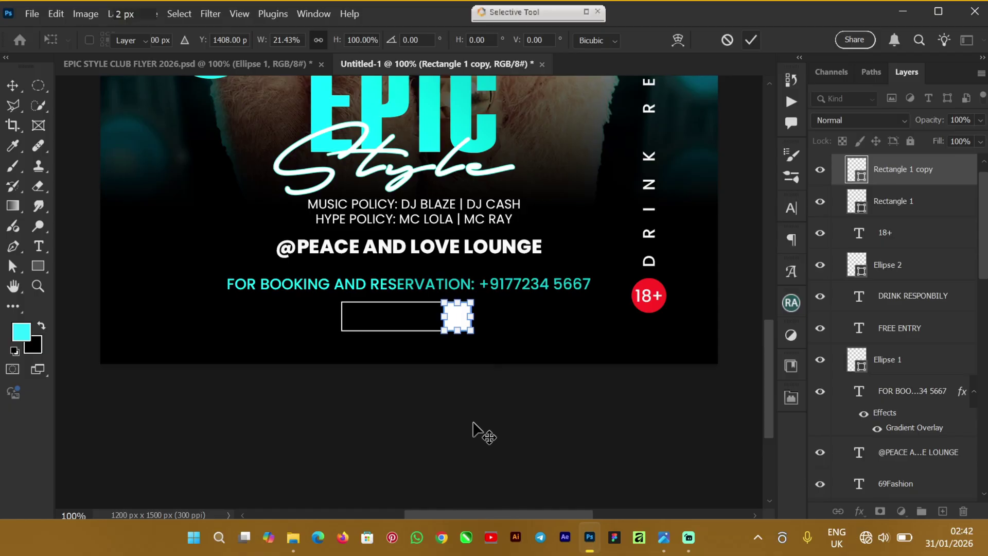
click(470, 426)
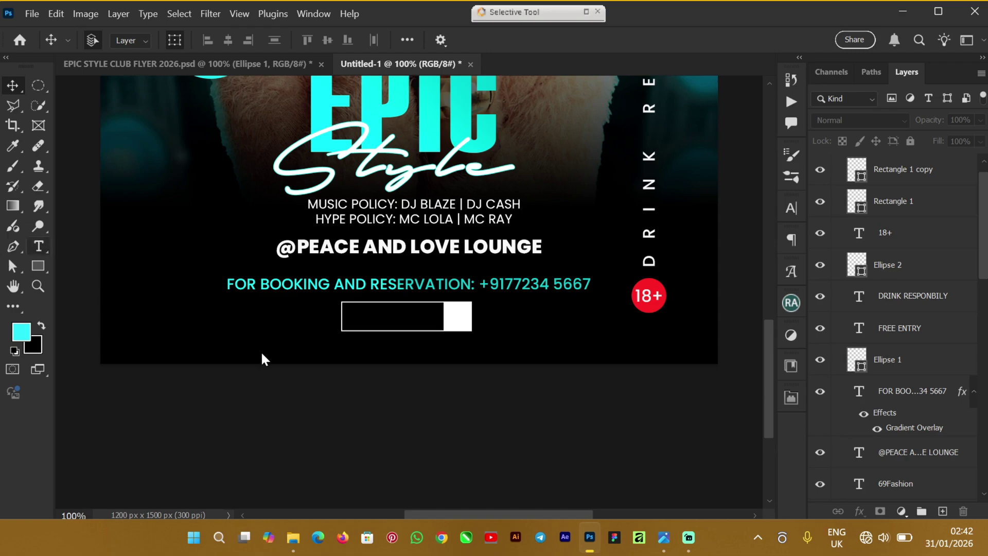
key(t)
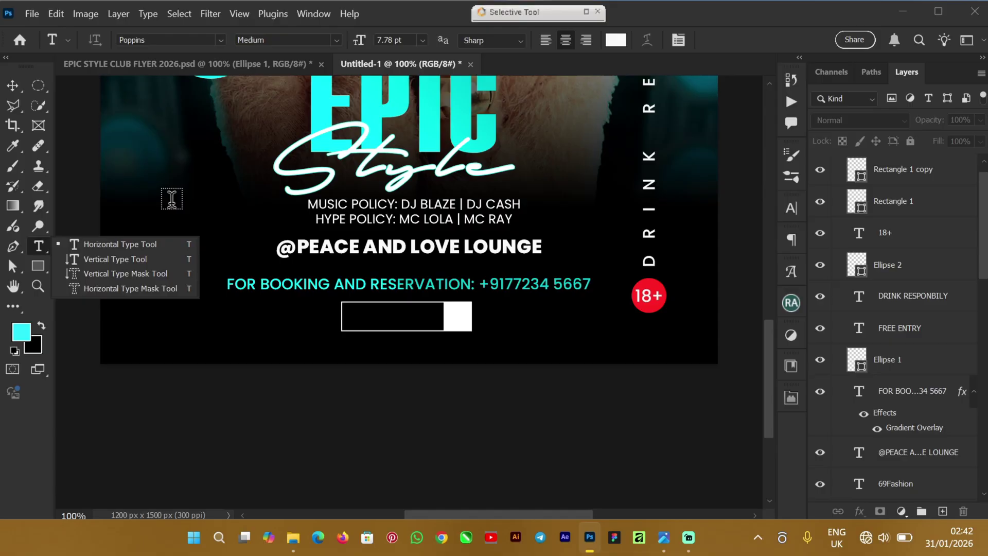
Step: Create a horizontal text layer reading RATE $50
click(153, 238)
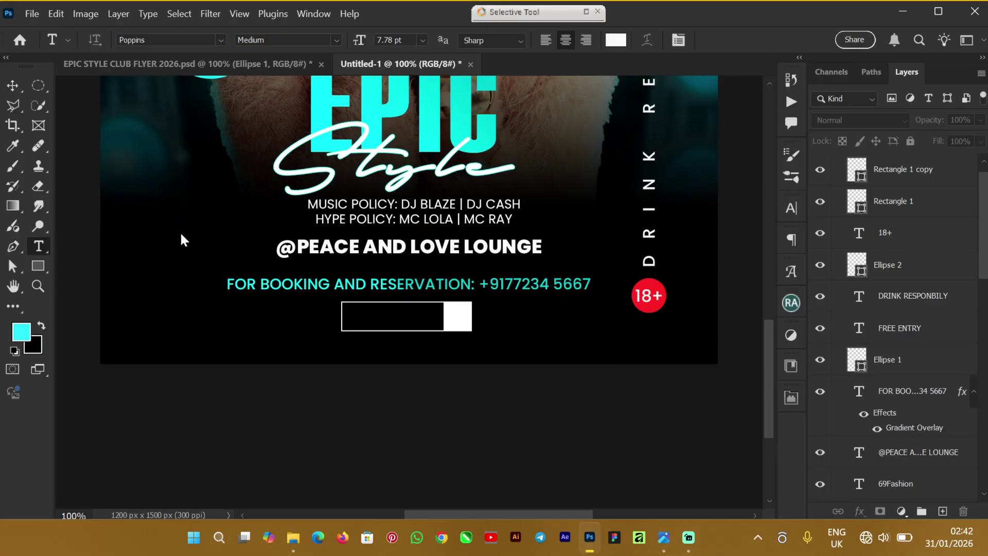
click(245, 214)
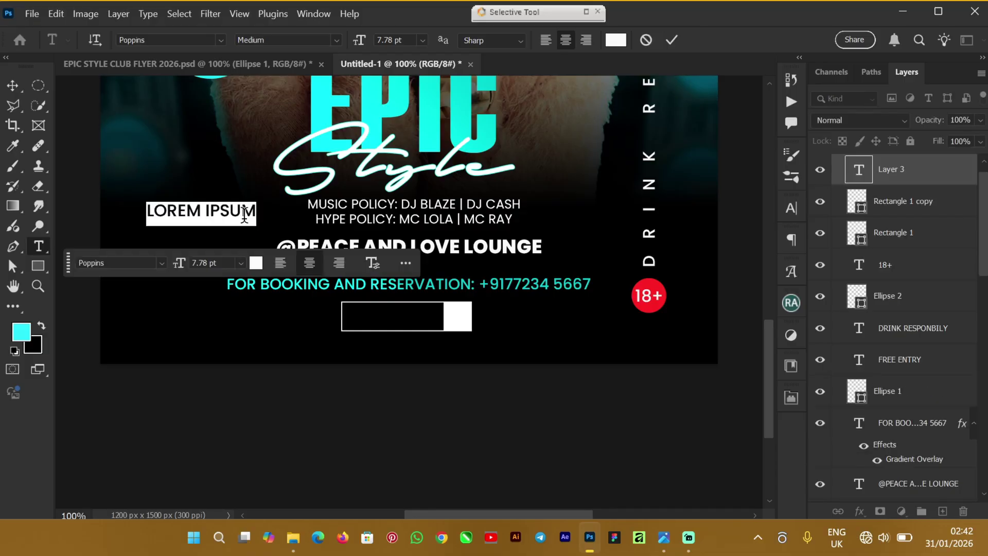
click(245, 214)
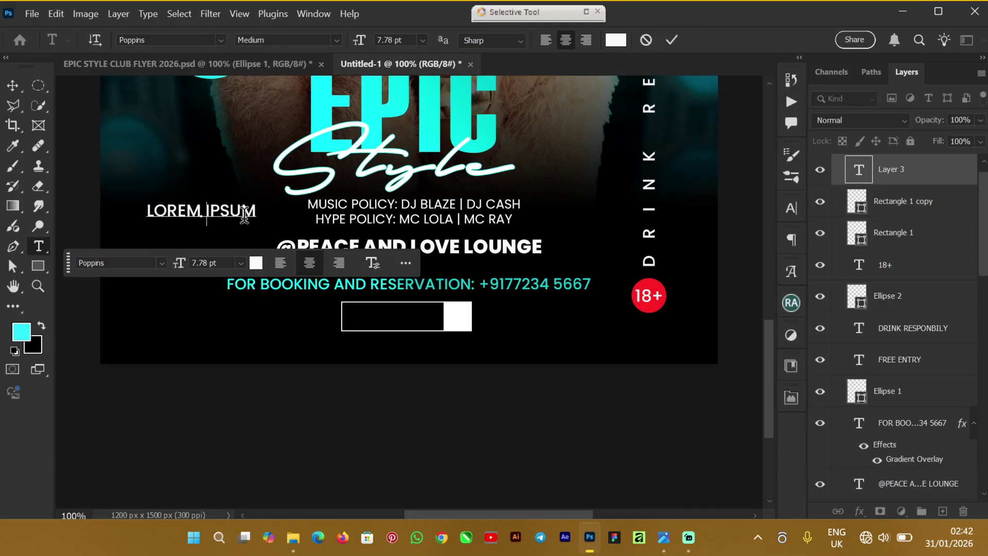
key(ctrl+a)
text(RA)
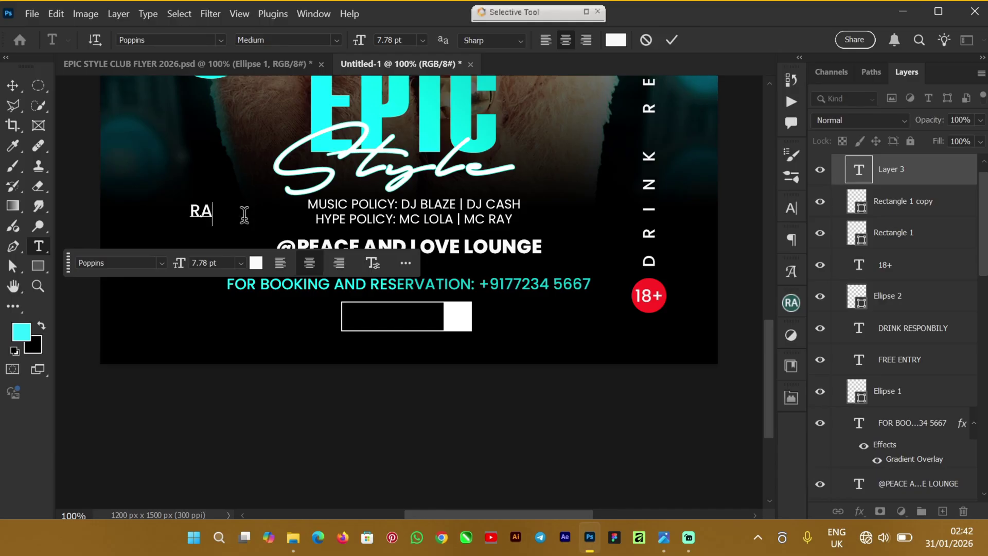
text(TE $50)
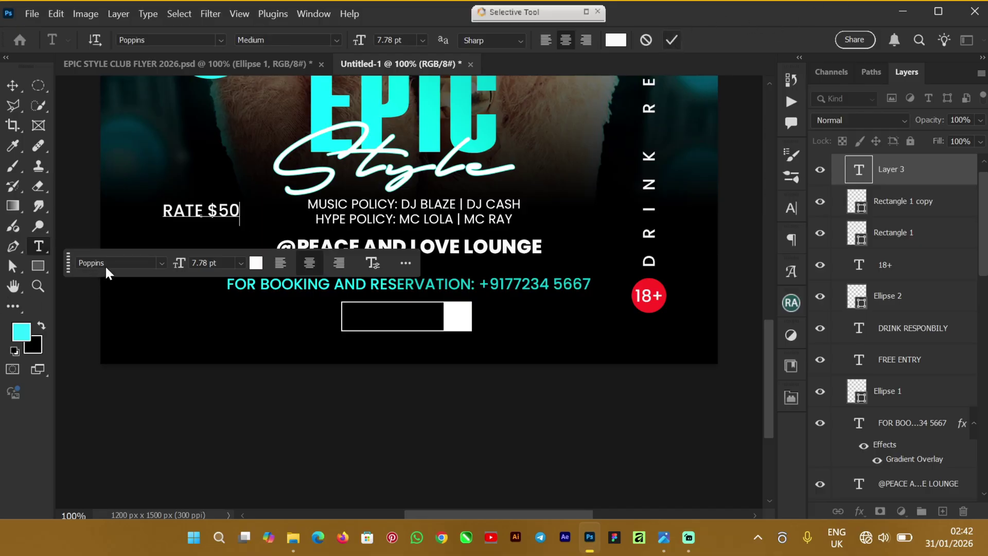
key(ctrl+Return)
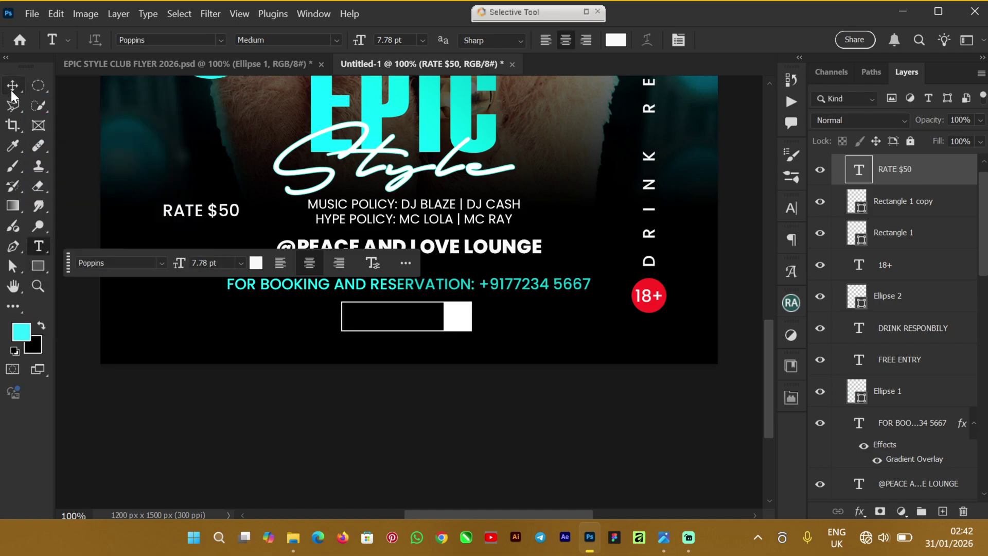
Step: Move RATE $50 into the outlined box and align their vertical centres
click(11, 90)
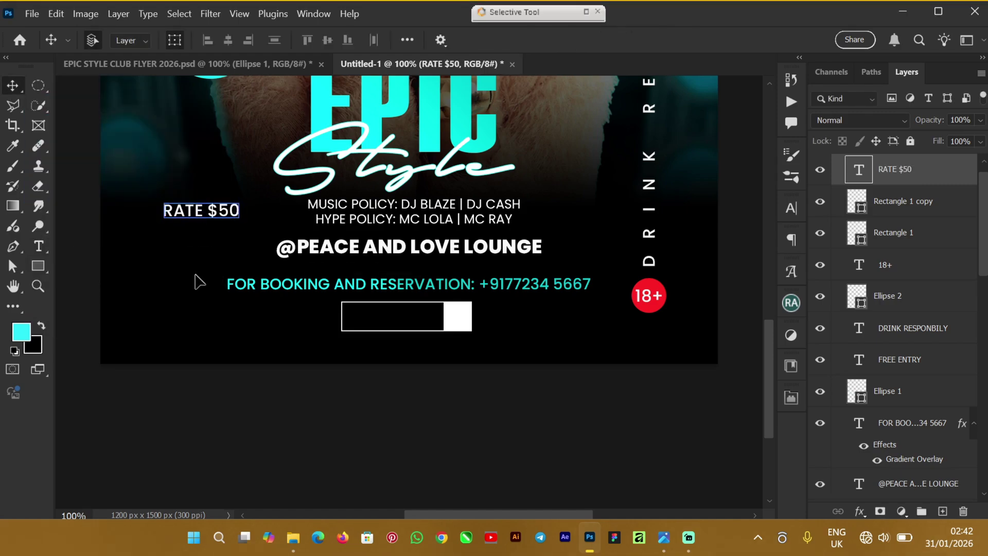
drag(194, 216, 386, 322)
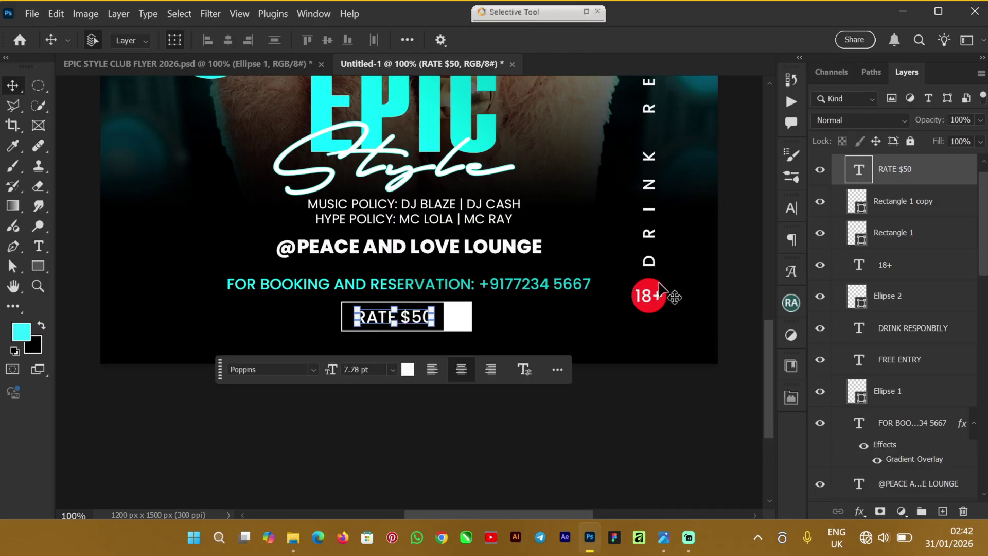
shift+click(466, 319)
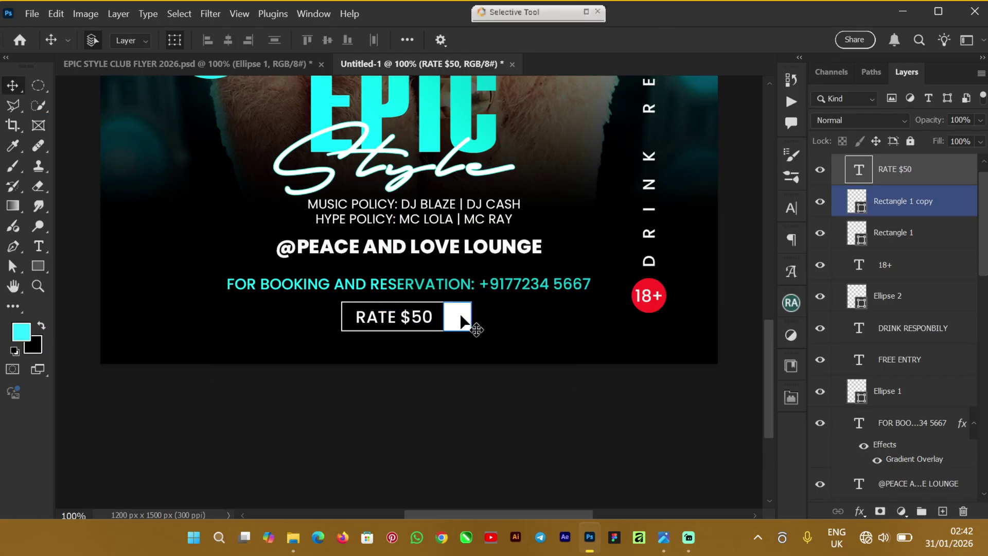
click(328, 41)
click(276, 393)
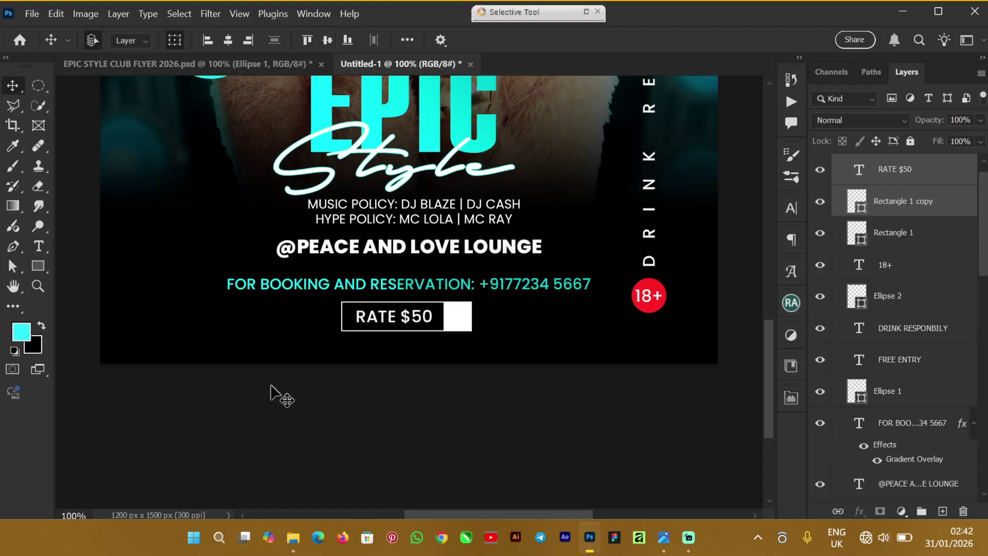
Step: Nudge the booking and reservation line up two arrow-key steps
click(242, 286)
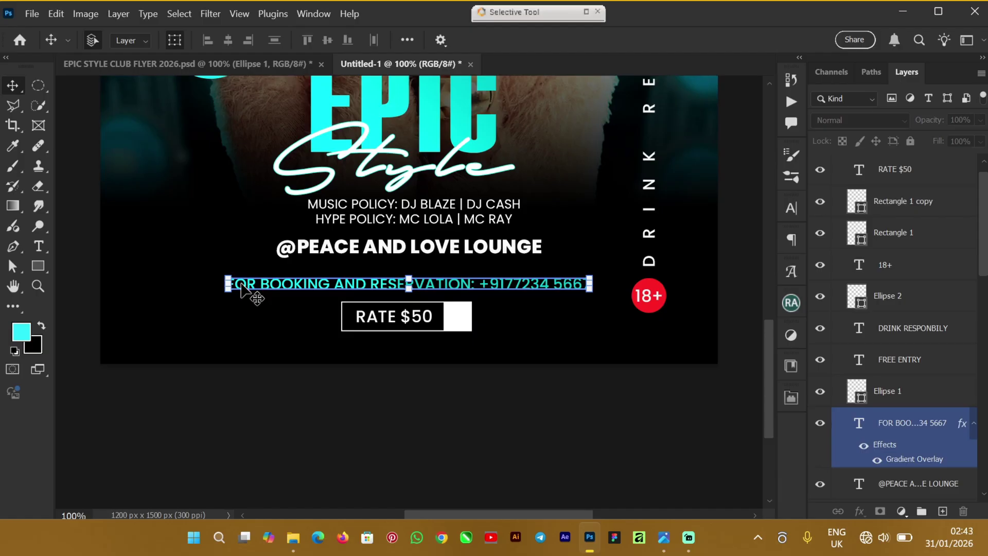
click(242, 288)
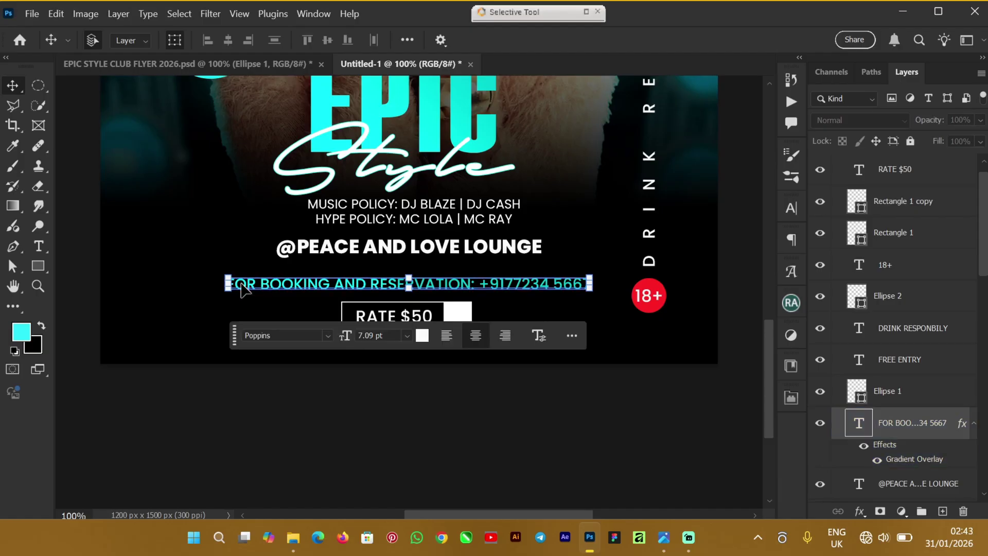
key(Up)
key(Up)
key(Up)
key(Up)
key(Up)
key(Up)
key(Up)
key(Up)
key(Up)
key(Up)
key(Up)
key(Up)
key(Up)
key(Up)
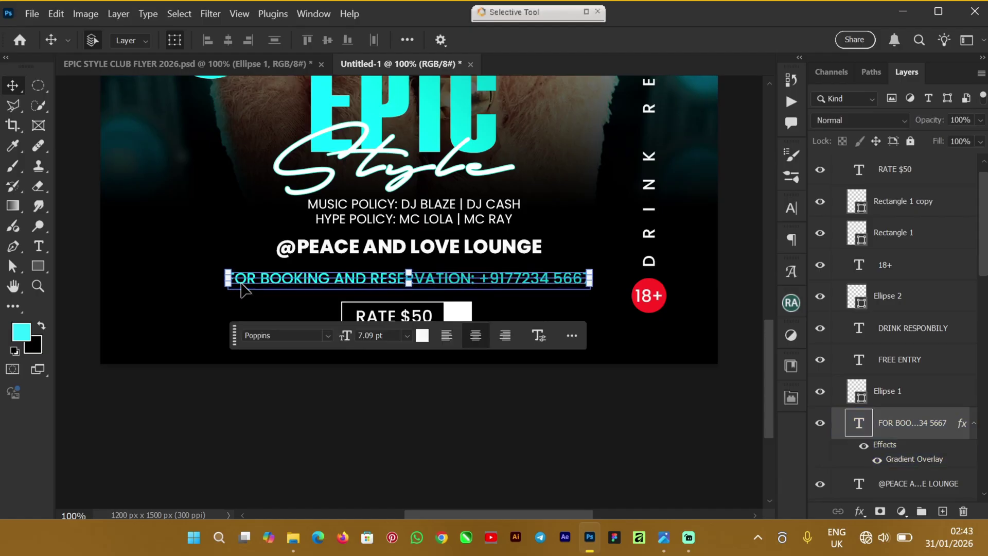
key(Up)
key(Up)
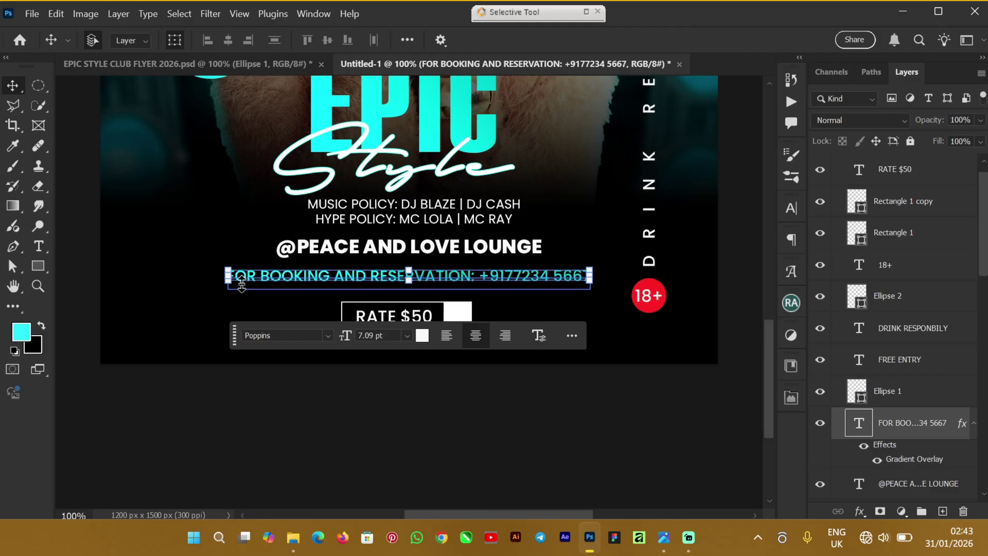
Step: Select RATE $50, the white square and the outlined box, and nudge them up together
click(921, 177)
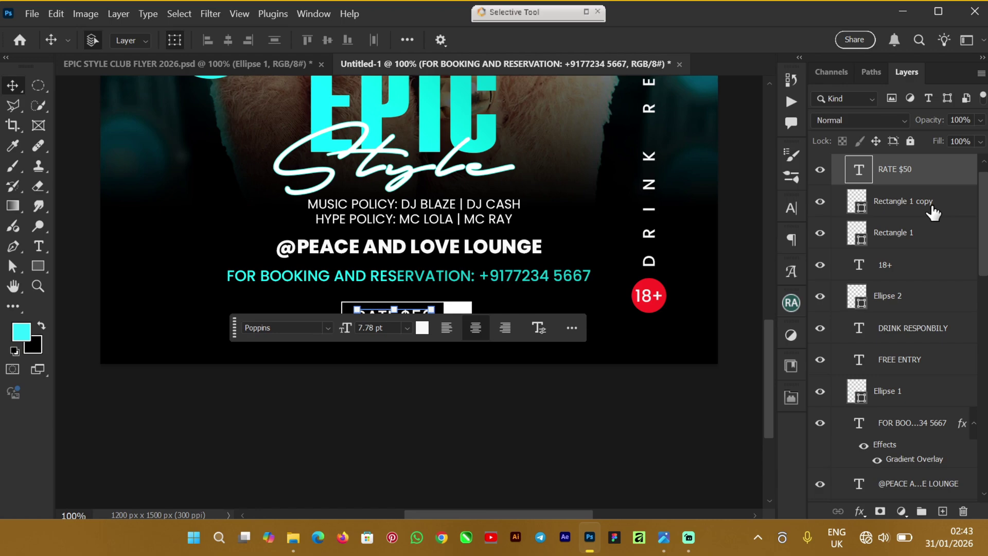
shift+click(933, 211)
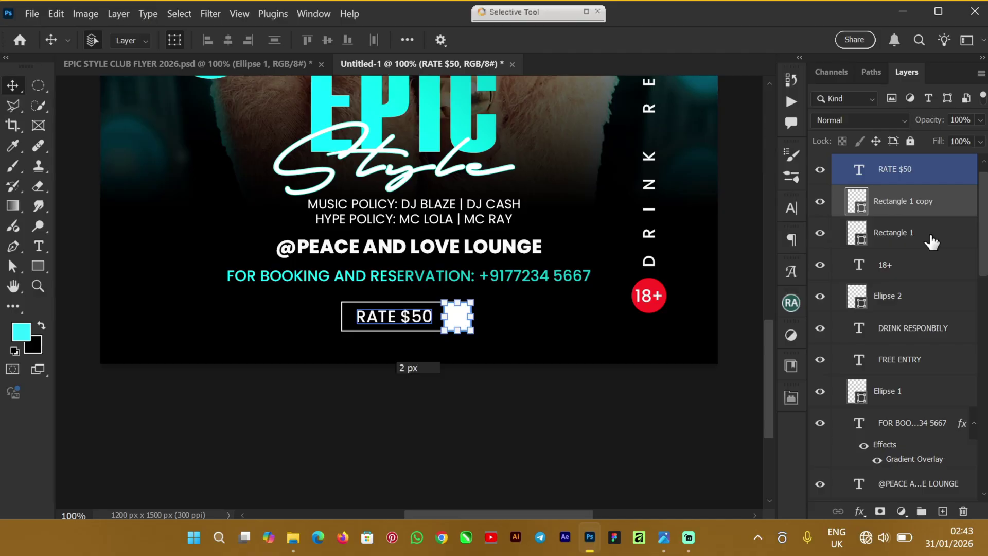
click(933, 236)
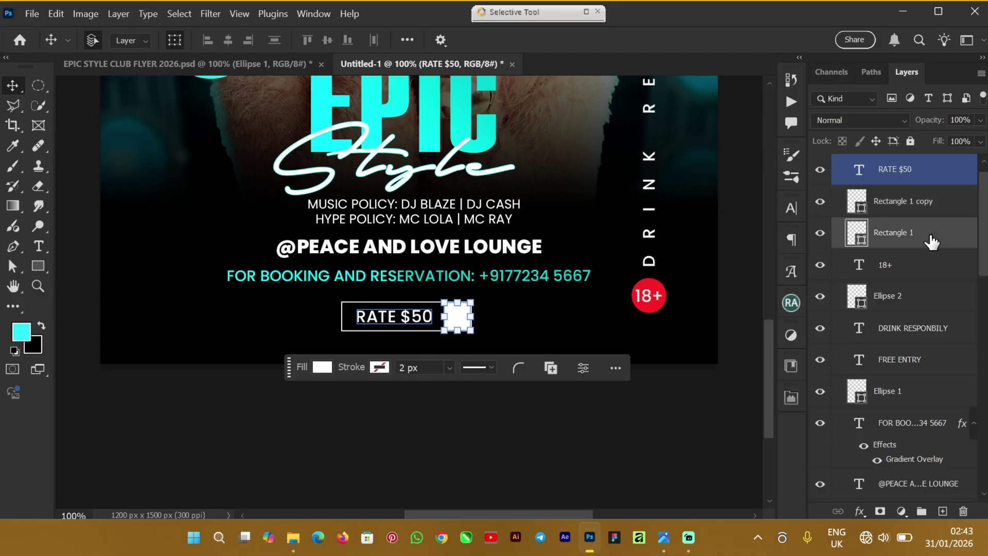
shift+click(927, 199)
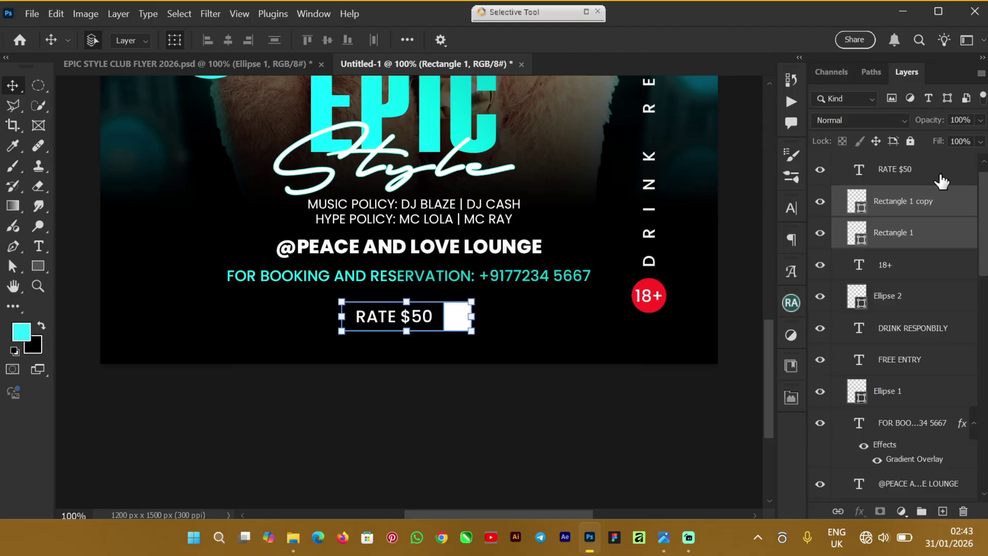
shift+click(941, 180)
key(Up)
key(Up)
key(Up)
key(Up)
key(Up)
key(Up)
key(Up)
key(Up)
key(Up)
key(Up)
key(Up)
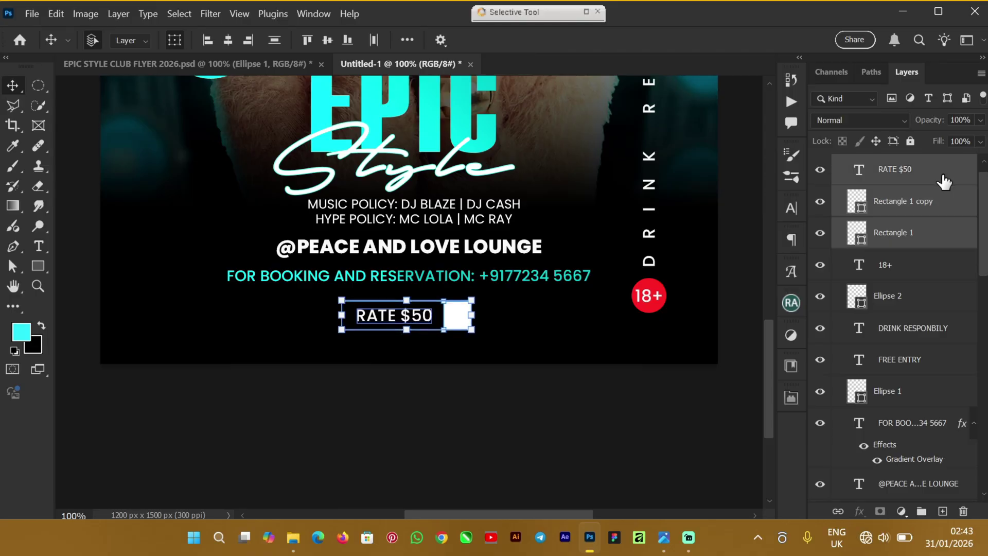
key(Up)
key(Up)
key(Up)
key(Up)
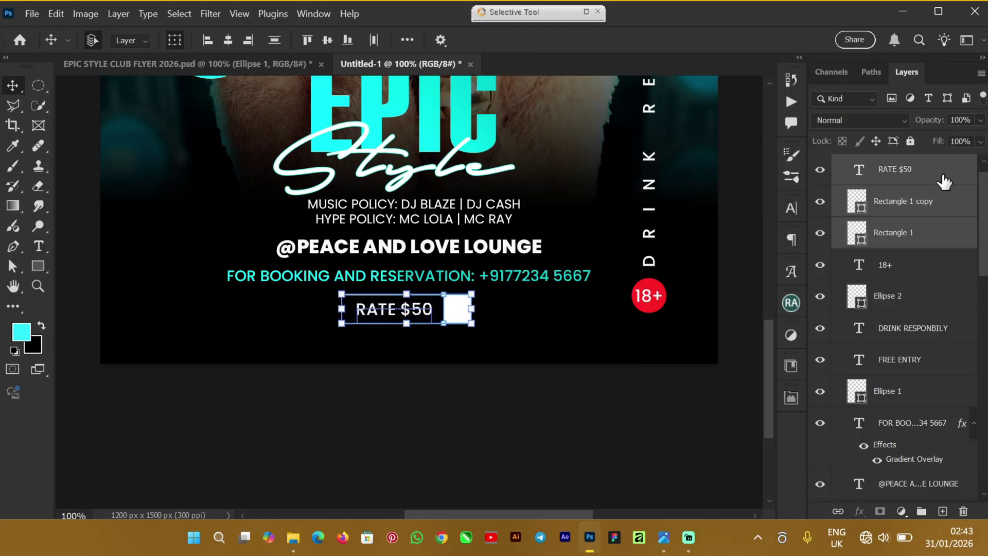
click(598, 409)
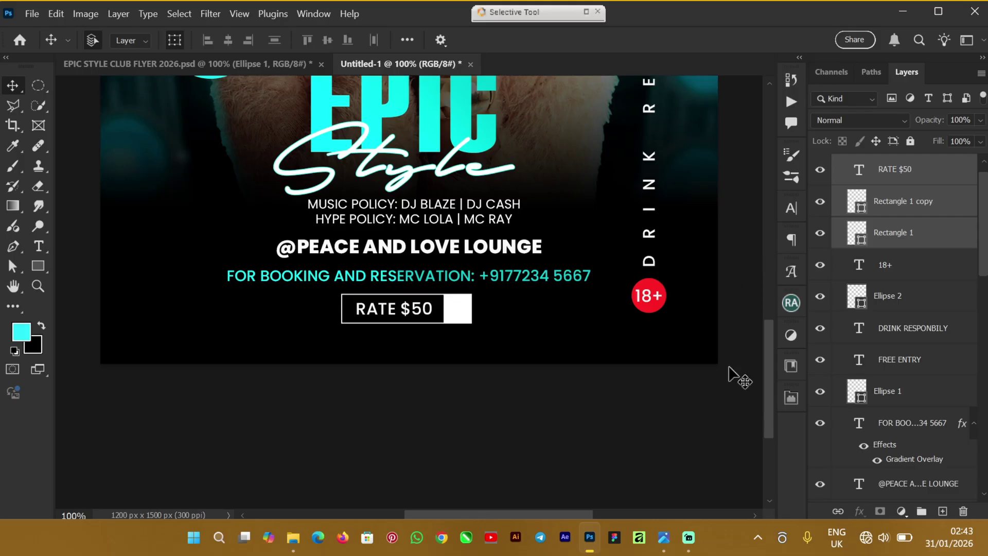
drag(777, 336, 801, 289)
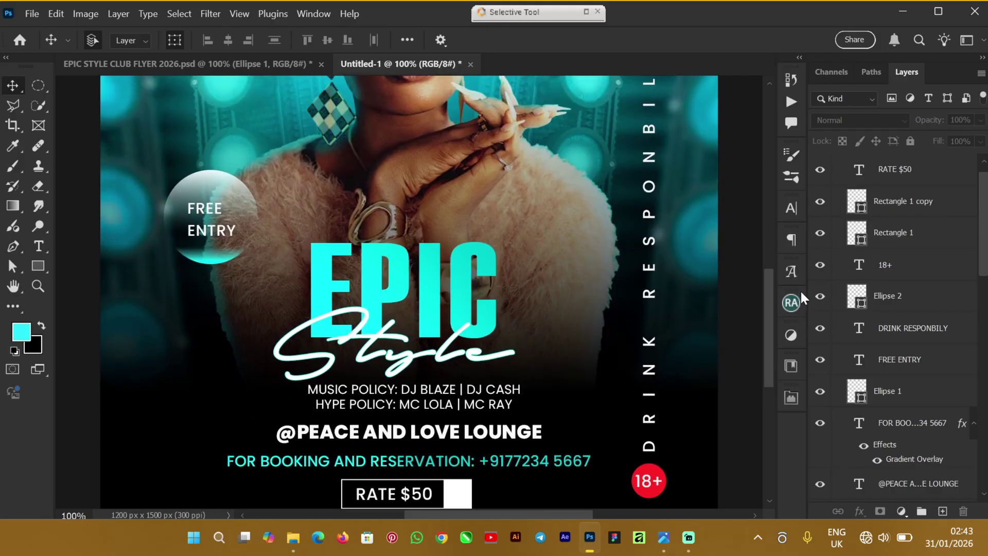
key(ctrl+minus)
key(ctrl+minus)
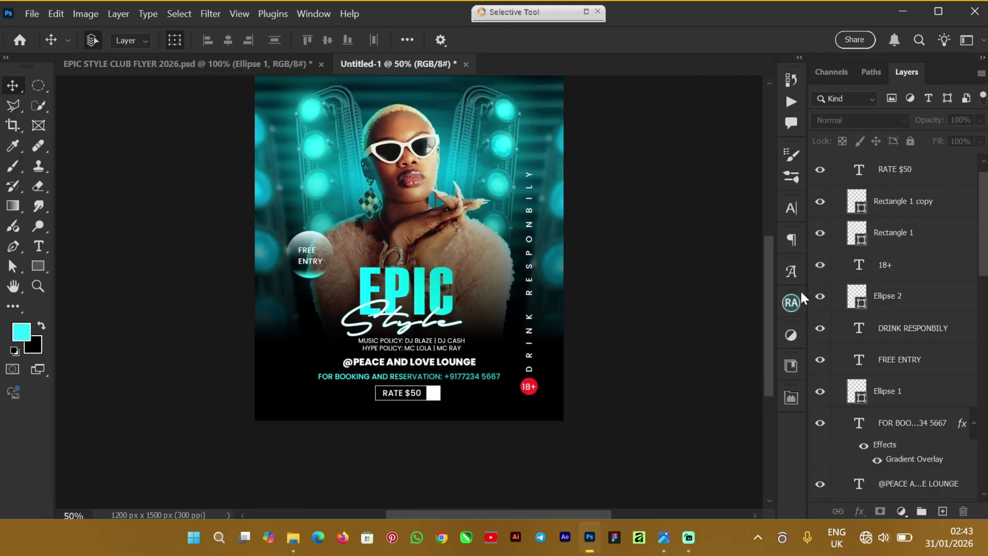
drag(764, 273, 780, 224)
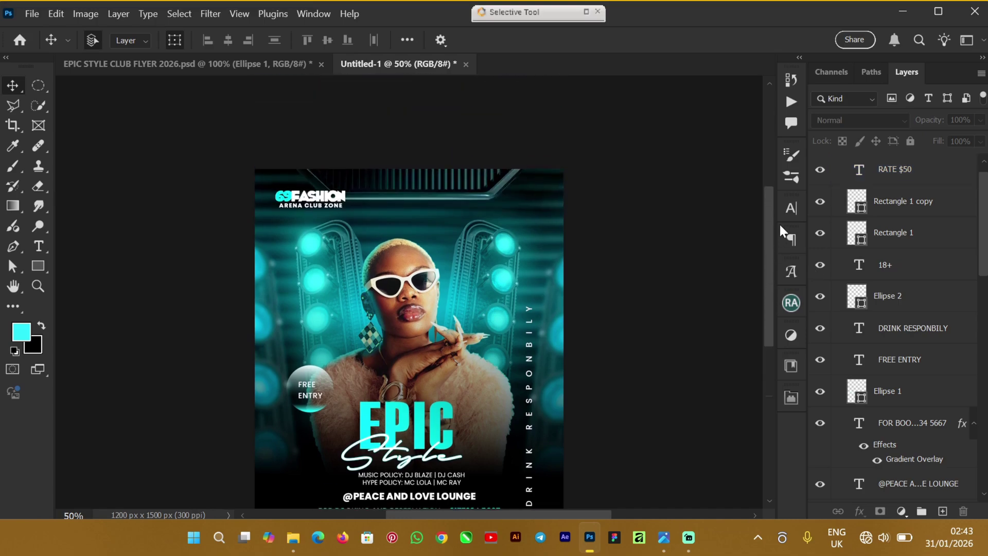
scroll(925, 363, down, 4)
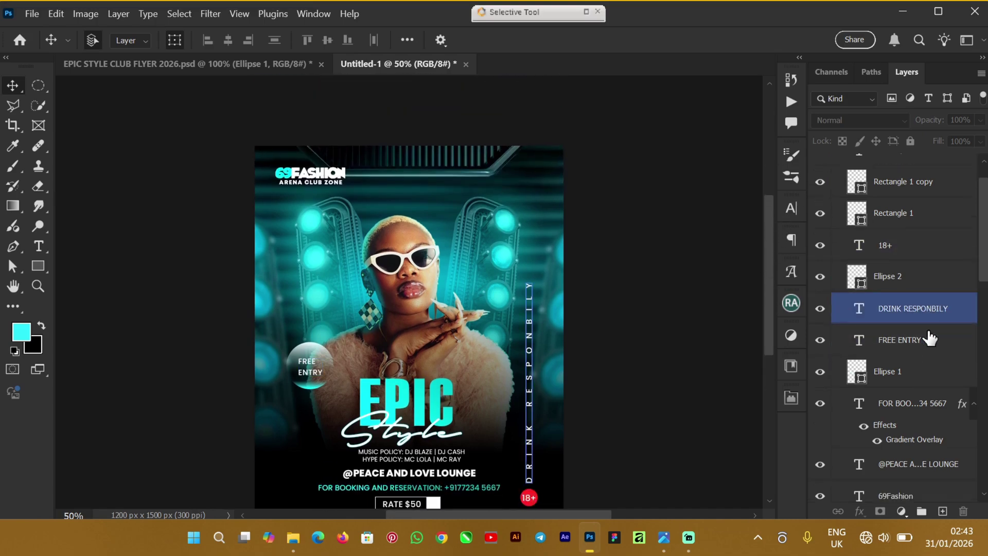
scroll(929, 373, down, 8)
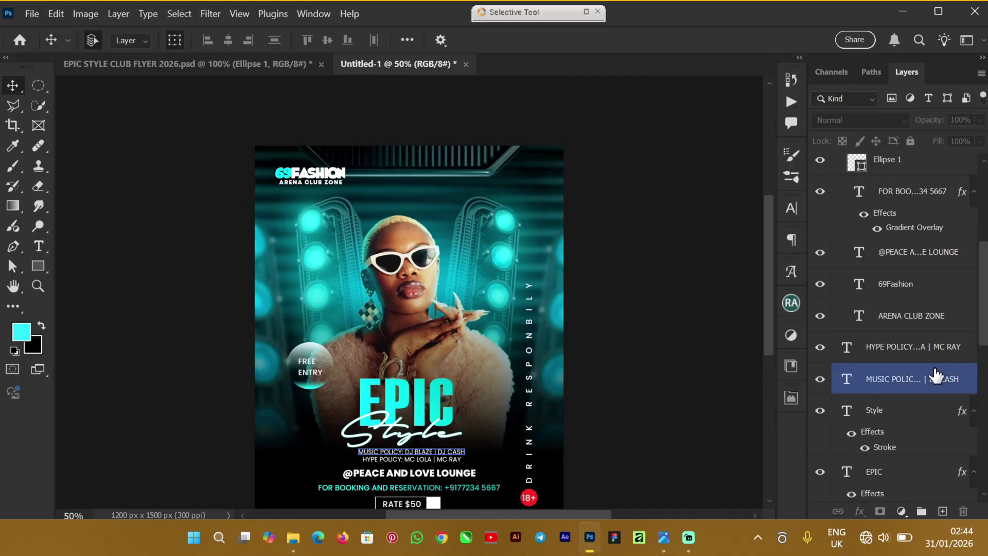
scroll(933, 381, down, 2)
scroll(929, 355, up, 5)
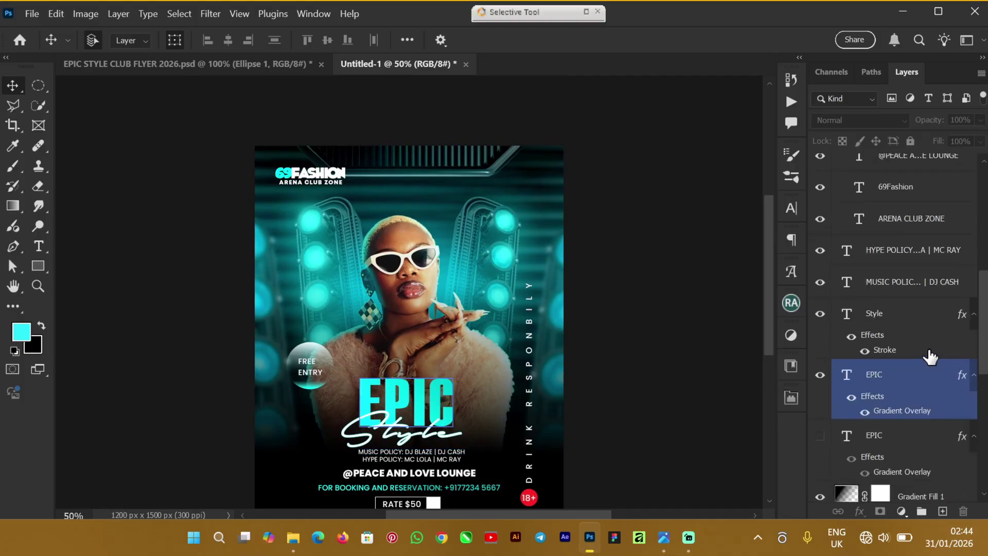
scroll(932, 355, up, 7)
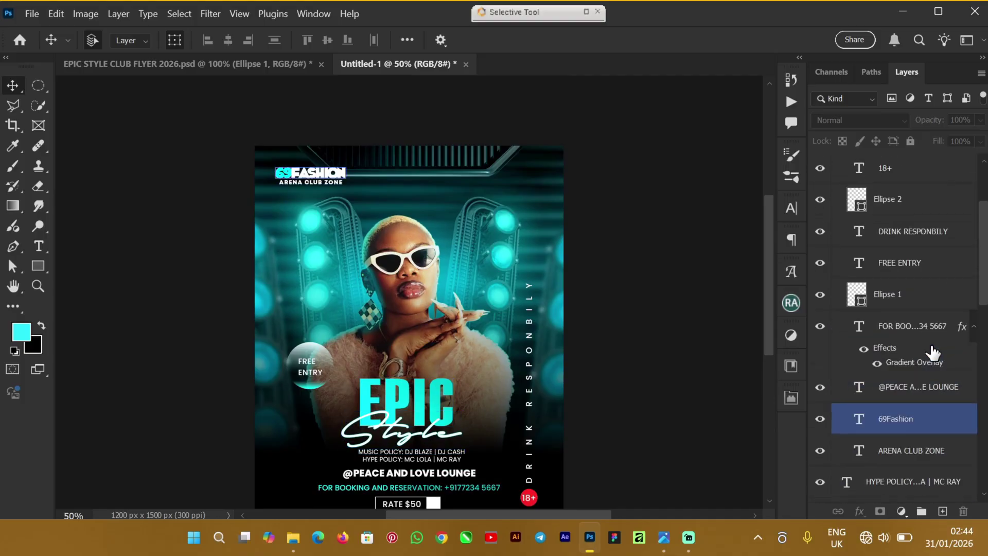
scroll(933, 354, up, 3)
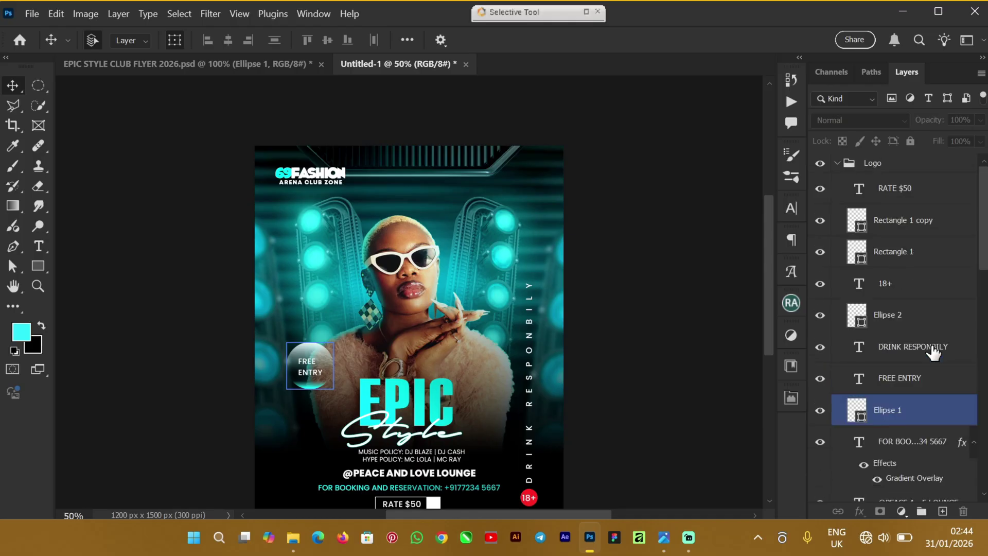
Step: Select the ARENA CLUB ZONE and 69Fashion layers in the Logo group and nudge them down twice
click(838, 163)
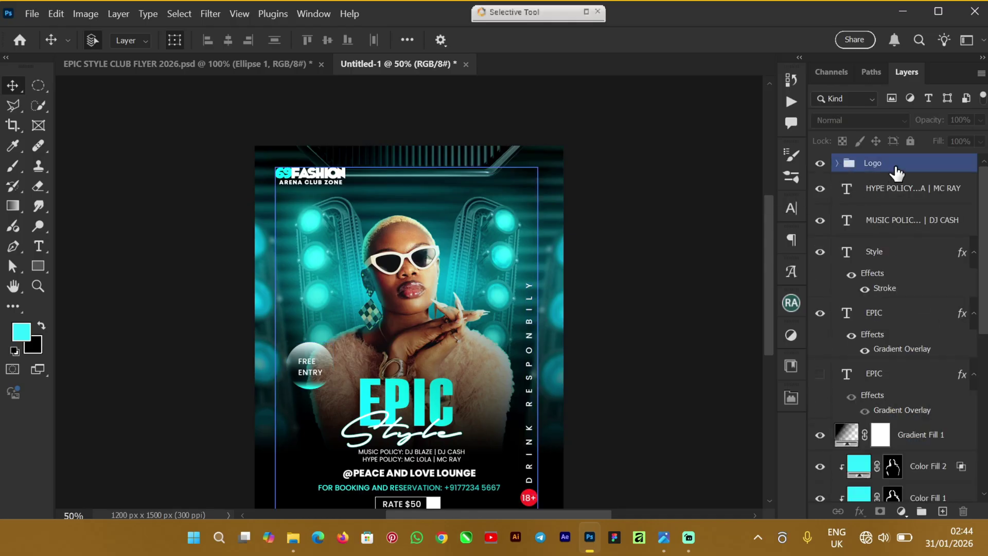
click(848, 169)
click(838, 163)
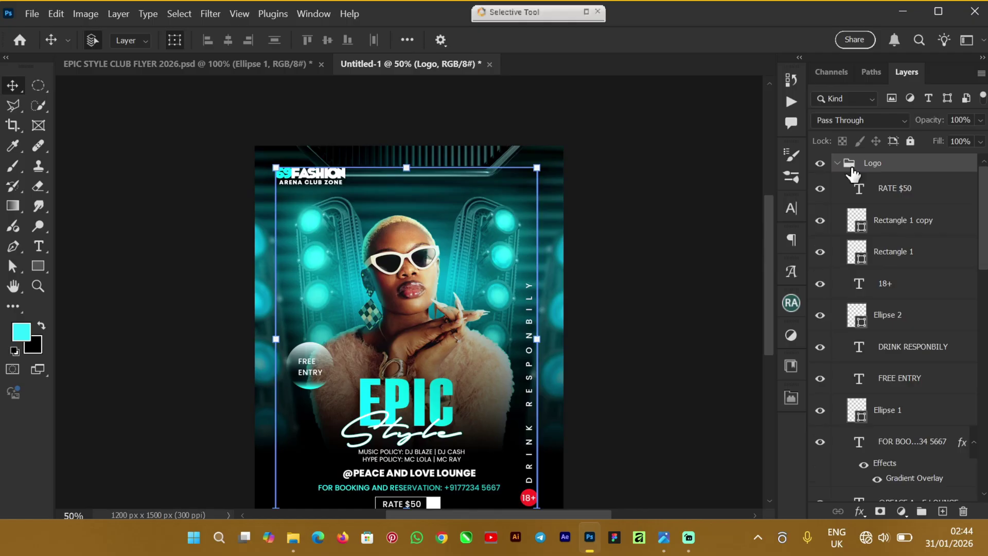
click(895, 190)
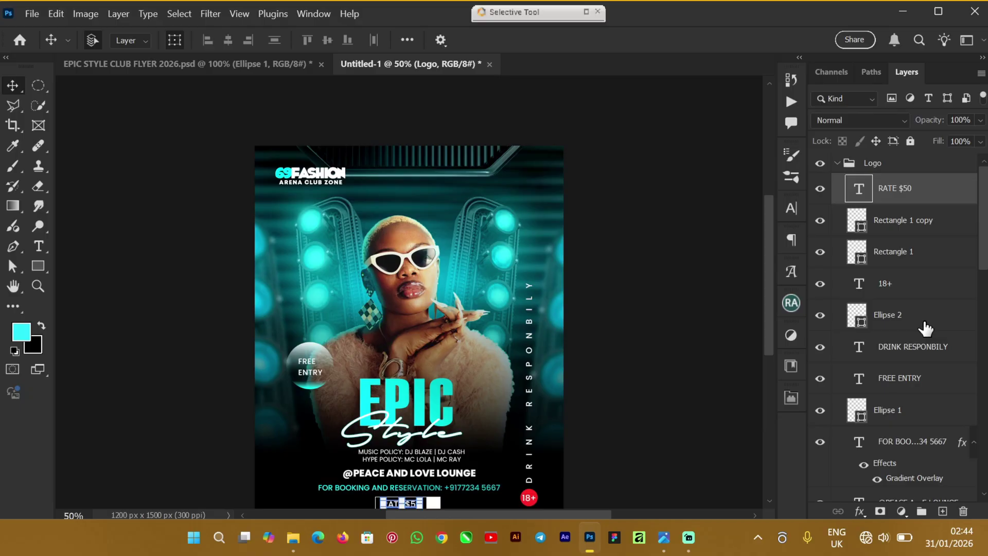
scroll(765, 281, down, 1)
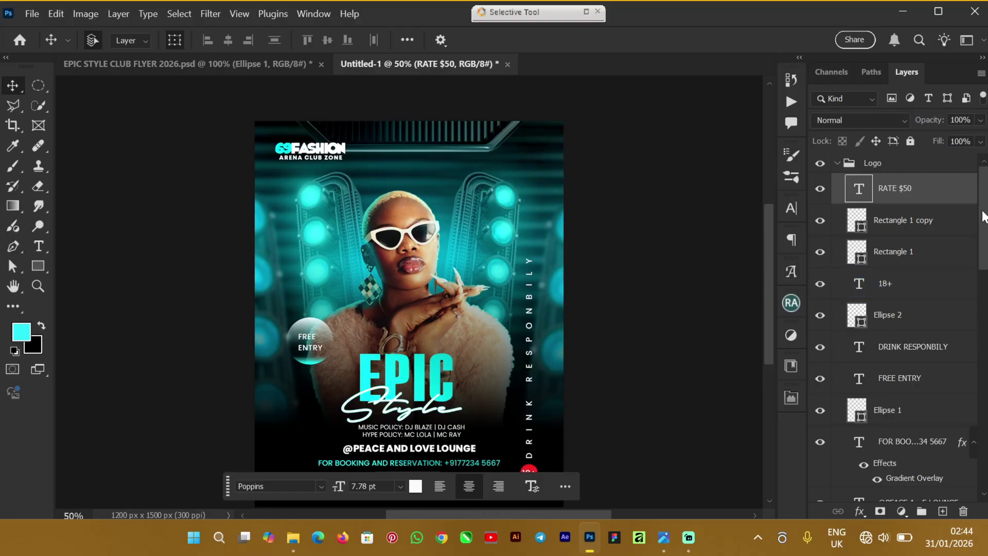
drag(984, 217, 984, 270)
click(909, 368)
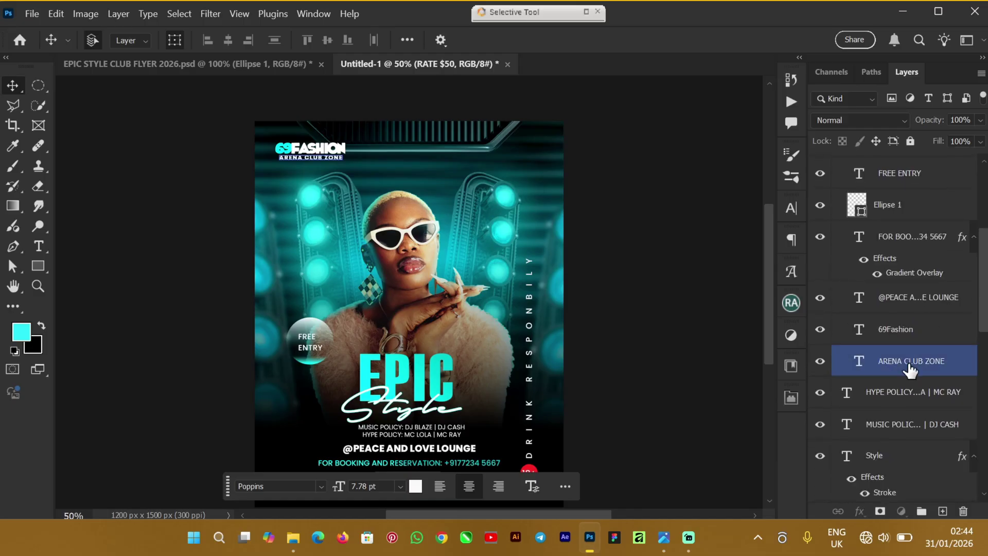
shift+click(941, 340)
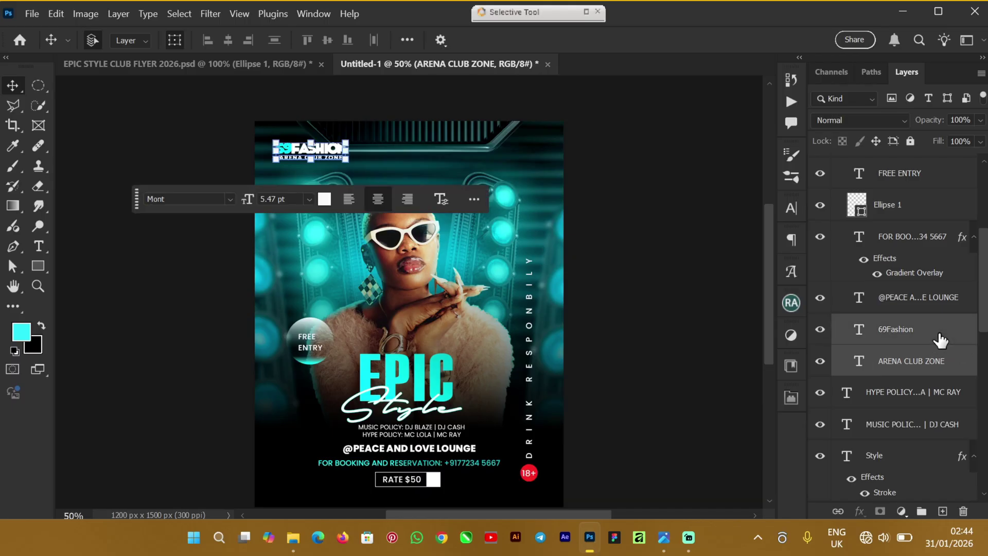
key(Down)
key(Down)
key(Down)
key(Down)
key(Down)
key(Down)
key(Down)
key(Down)
key(Down)
key(Down)
key(Down)
key(Down)
key(Down)
key(Down)
key(Down)
key(Down)
key(Down)
key(Down)
key(Down)
key(Down)
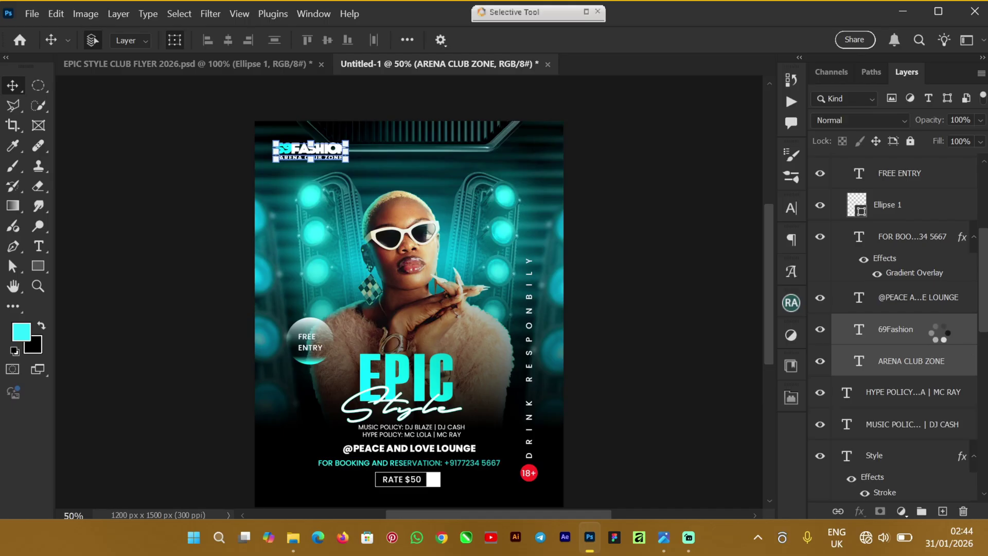
key(Down)
key(Down)
key(Down)
key(Down)
key(Down)
key(Down)
key(Down)
key(Down)
key(Down)
key(Down)
key(Down)
key(Down)
key(Down)
key(Down)
key(Down)
key(Down)
key(Down)
key(Down)
key(Down)
key(Down)
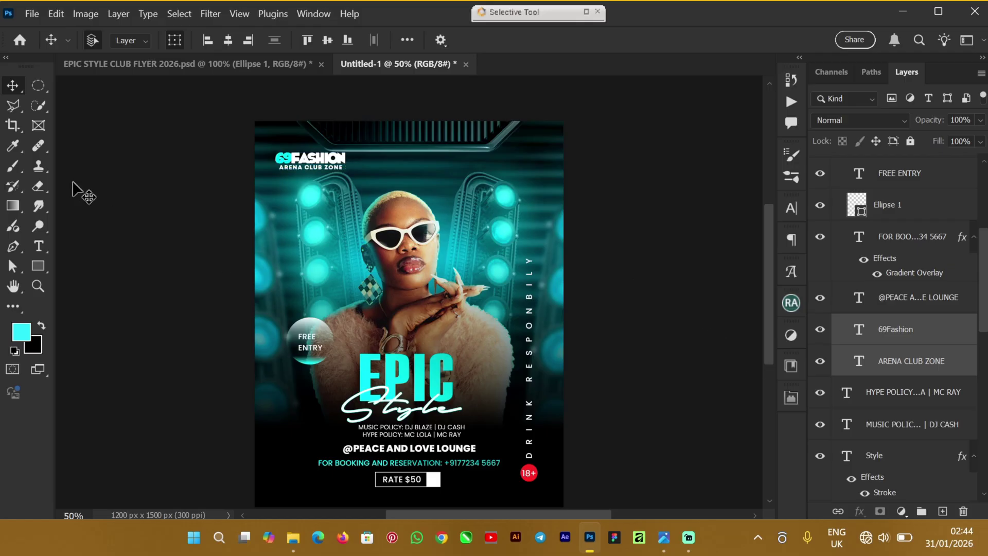
Step: Select Levels 1, master Adjustment and ColorBG1 in the EPIC STYLE document and drag them onto Untitled-1
click(133, 67)
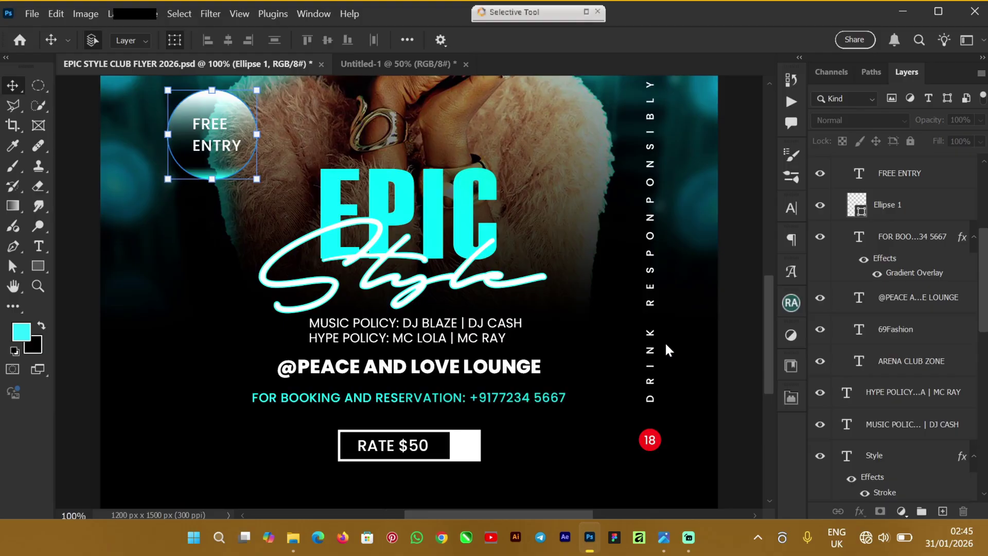
key(ctrl+minus)
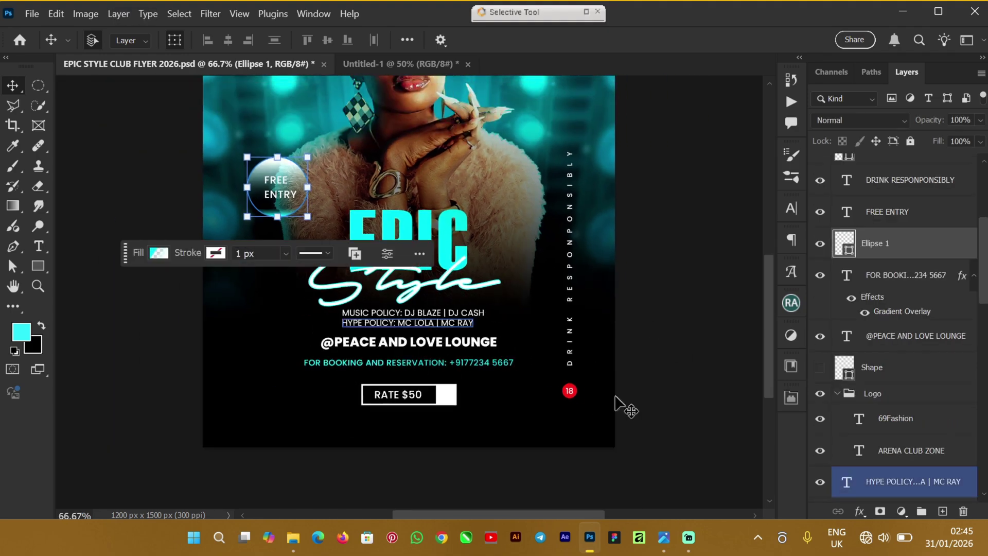
drag(768, 332, 773, 285)
scroll(978, 262, up, 5)
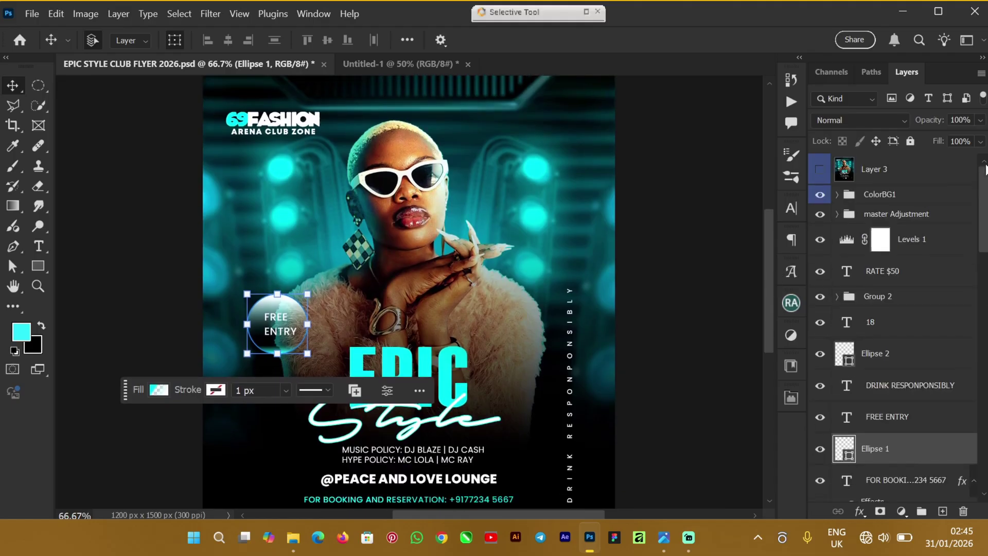
click(936, 246)
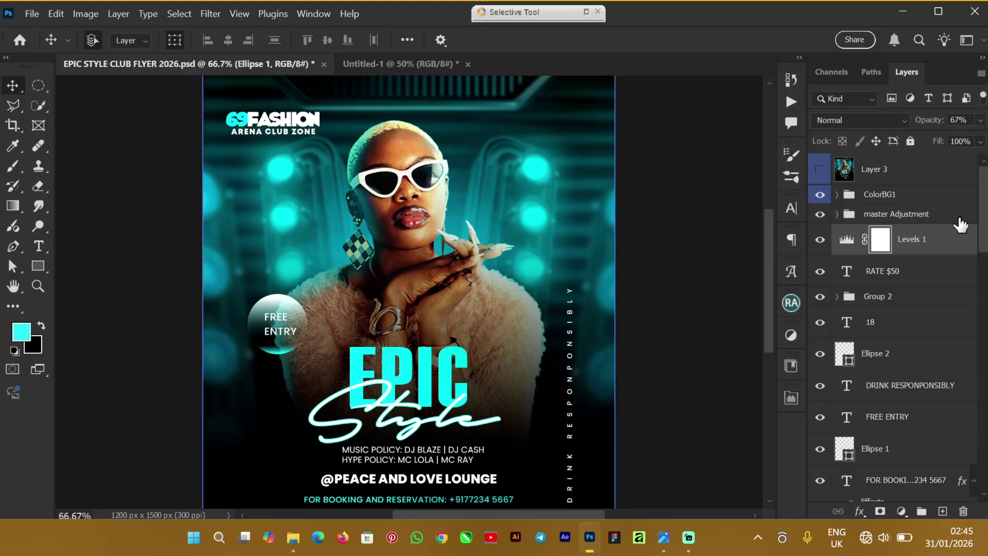
click(960, 220)
click(930, 199)
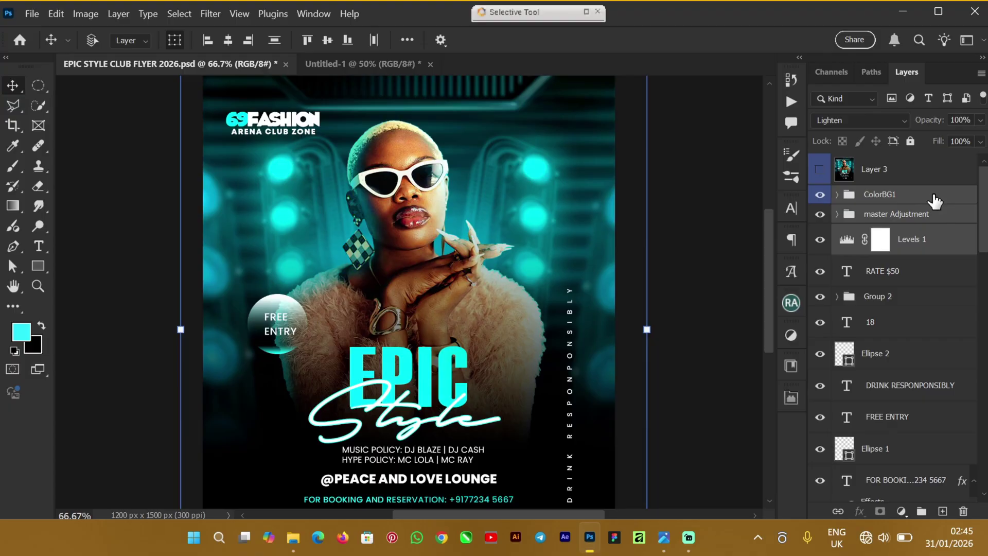
click(341, 58)
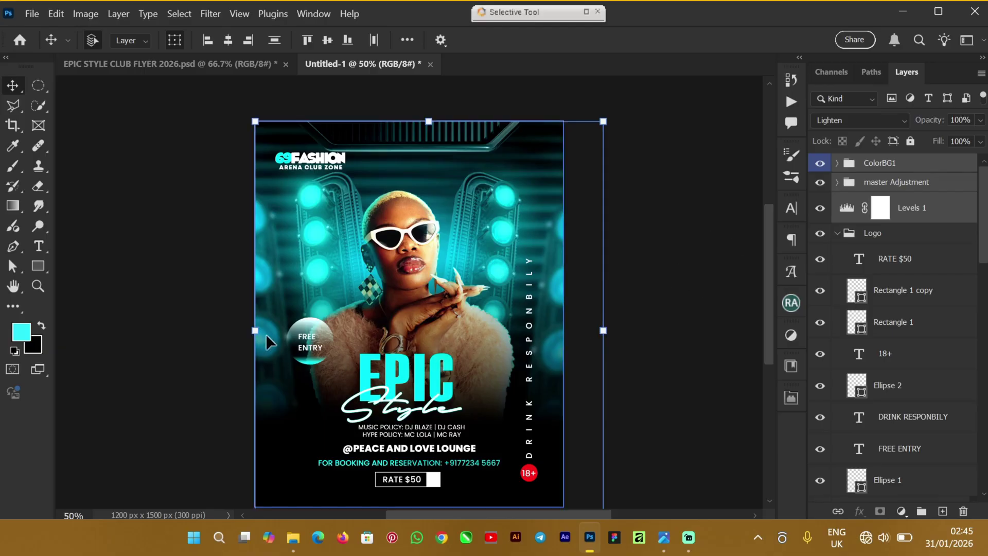
Step: Free-transform the copied colour layers outward past the left and top edges of the flyer
click(256, 333)
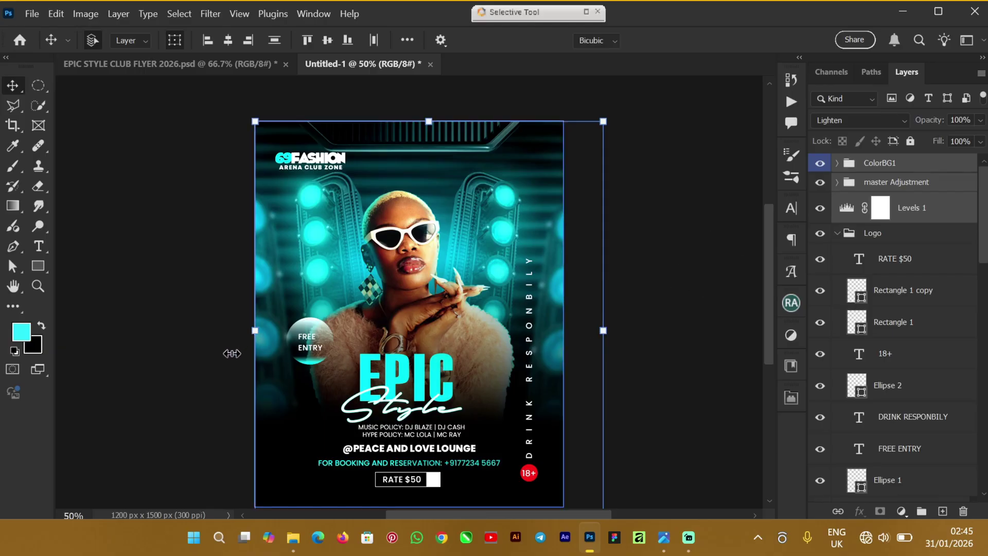
drag(229, 357, 226, 357)
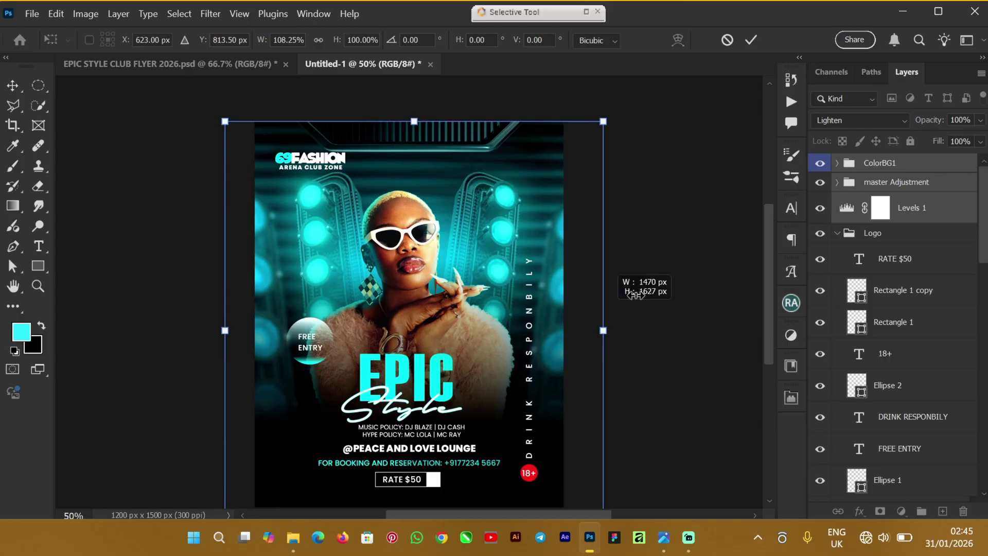
drag(414, 122, 413, 104)
scroll(768, 282, down, 1)
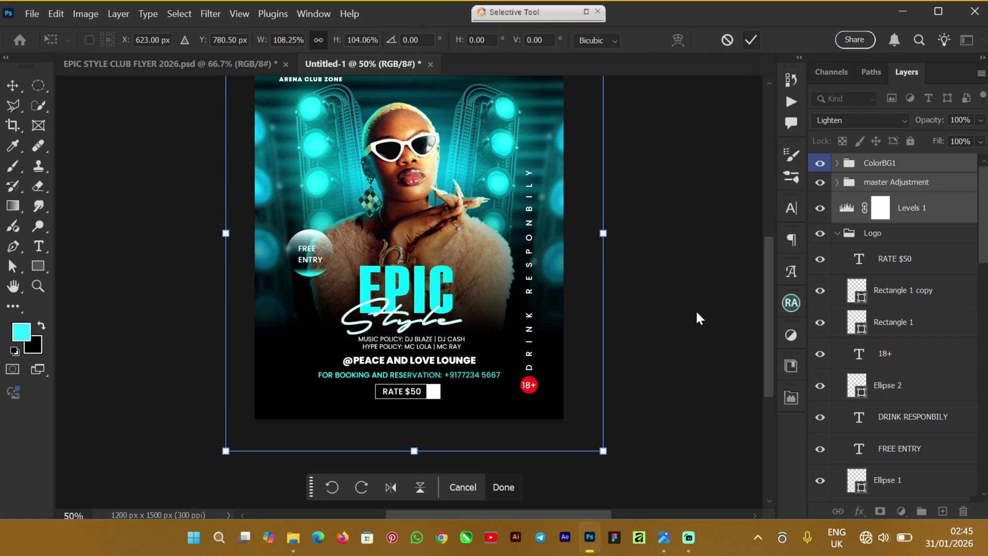
key(Return)
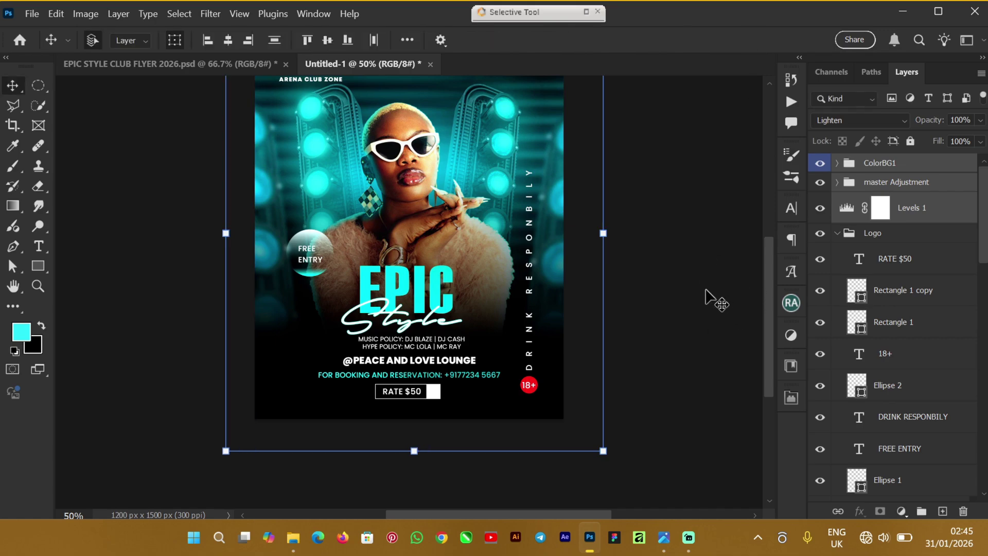
Step: Hide then reshow Levels 1, master Adjustment and ColorBG1 to compare the teal grade
click(706, 290)
click(856, 246)
click(851, 233)
click(843, 211)
click(822, 209)
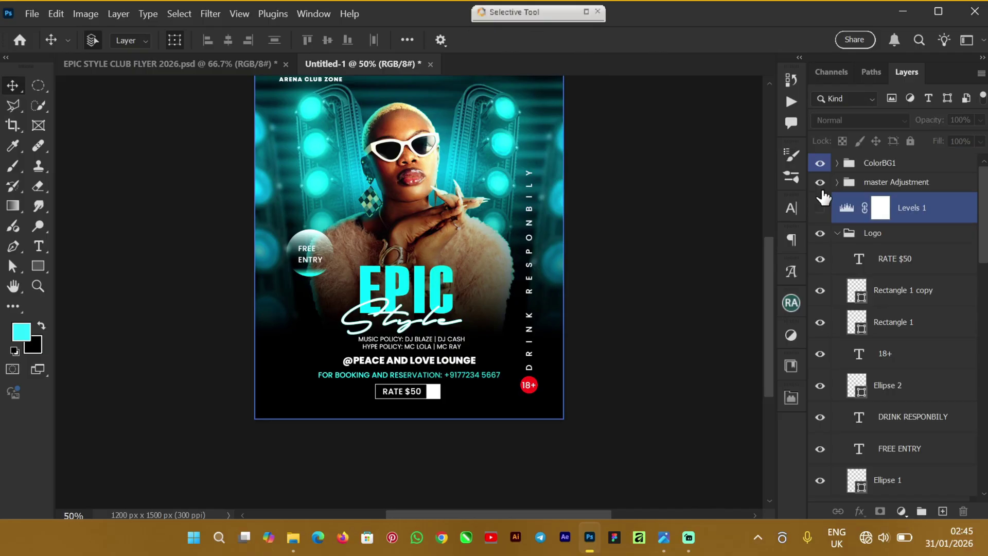
click(822, 182)
click(821, 162)
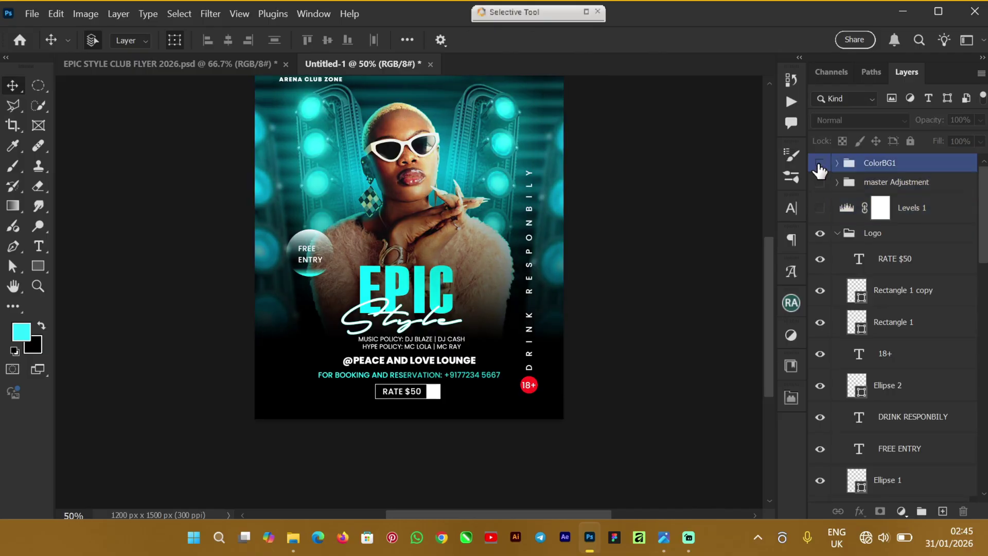
click(820, 208)
click(821, 182)
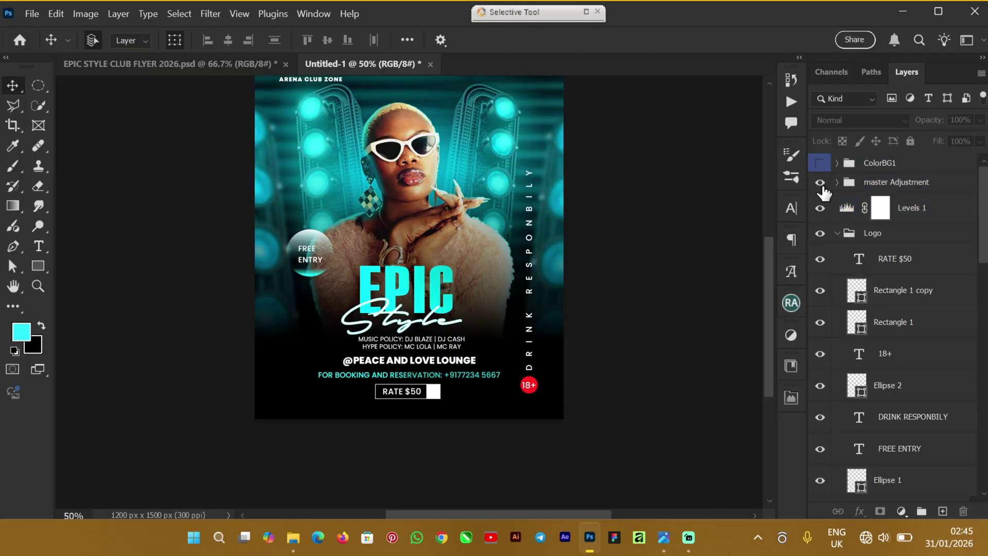
click(821, 162)
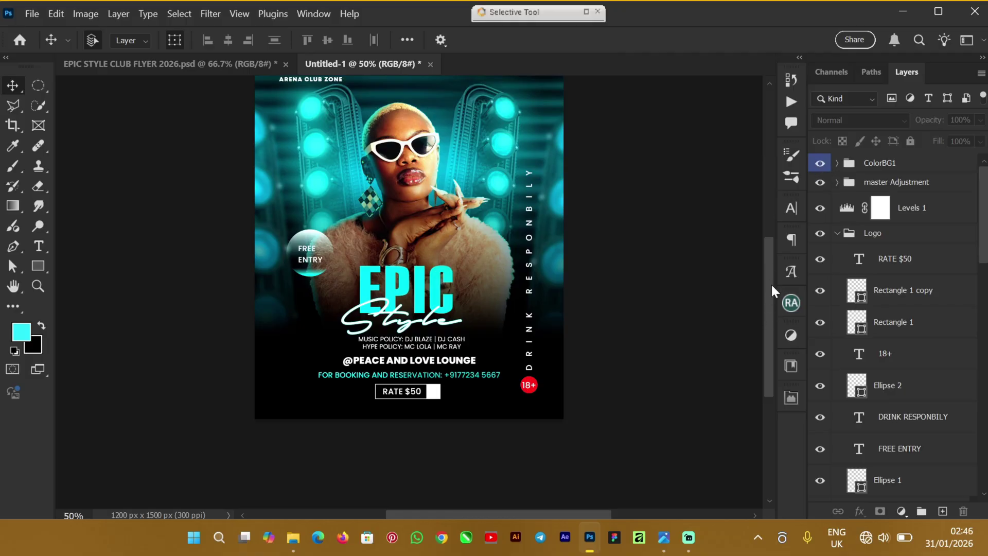
scroll(772, 289, up, 3)
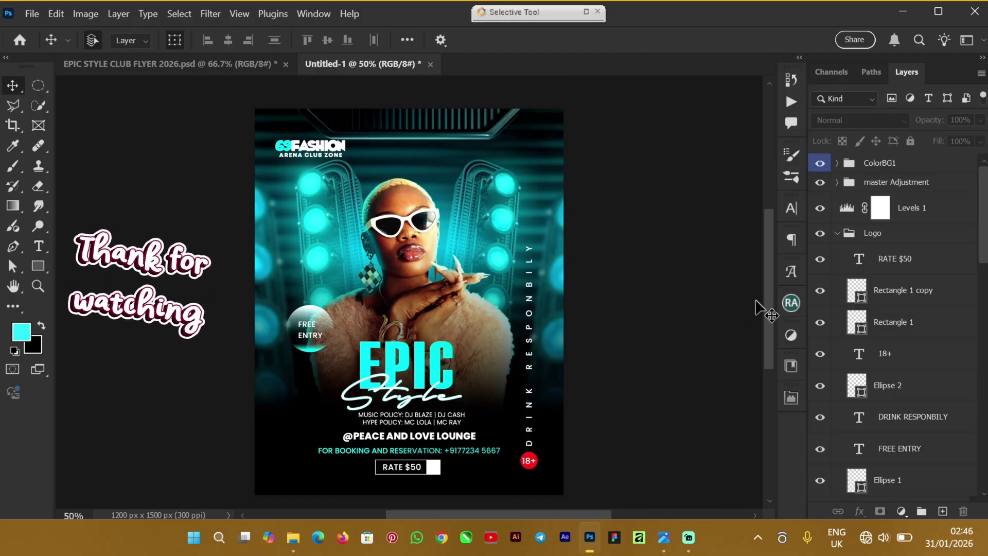
scroll(772, 298, up, 4)
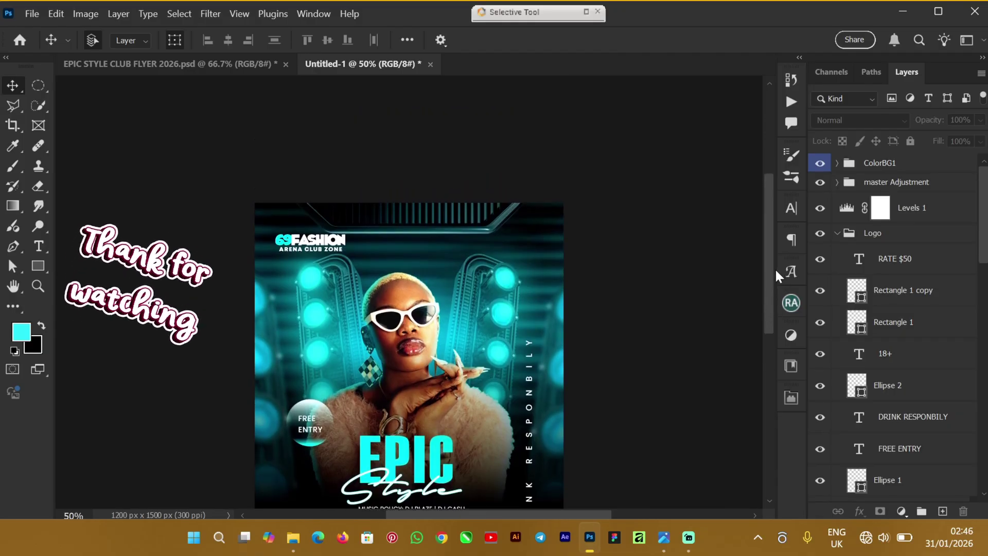
scroll(775, 289, down, 4)
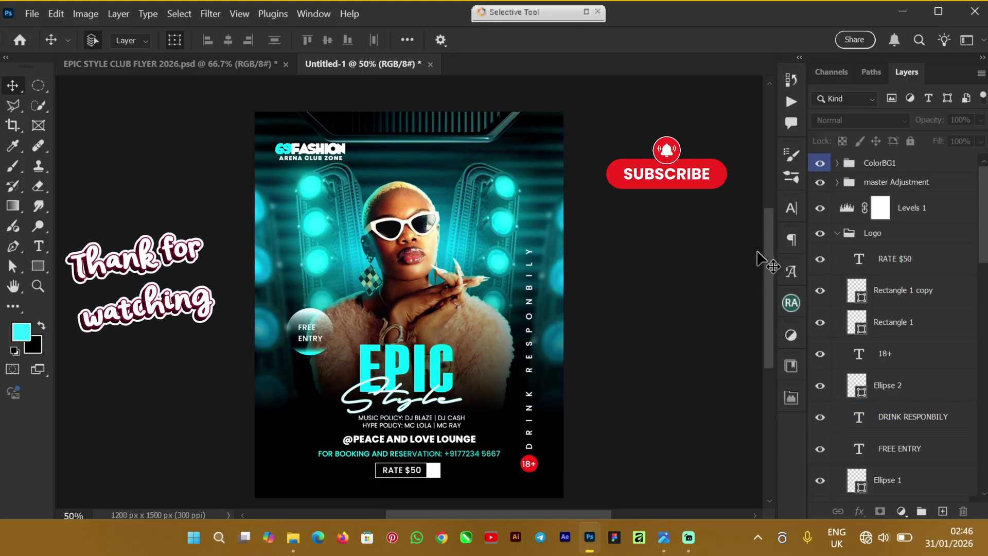
mouse_move(767, 272)
mouse_down()
mouse_move(768, 246)
mouse_move(781, 258)
mouse_move(773, 280)
mouse_move(777, 261)
mouse_up()
Step: Bring up Streamlabs Desktop from the taskbar and choose Stop Recording
click(689, 539)
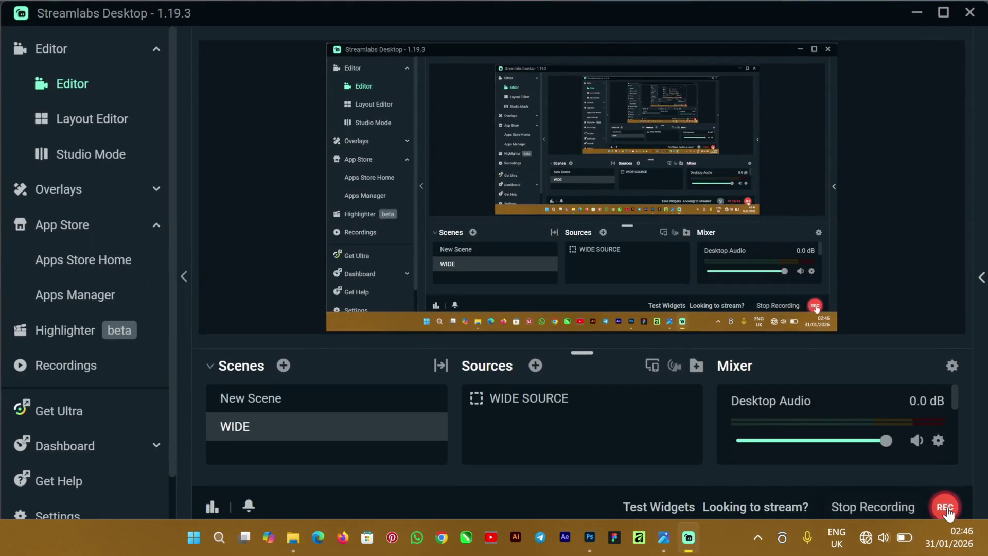
click(946, 509)
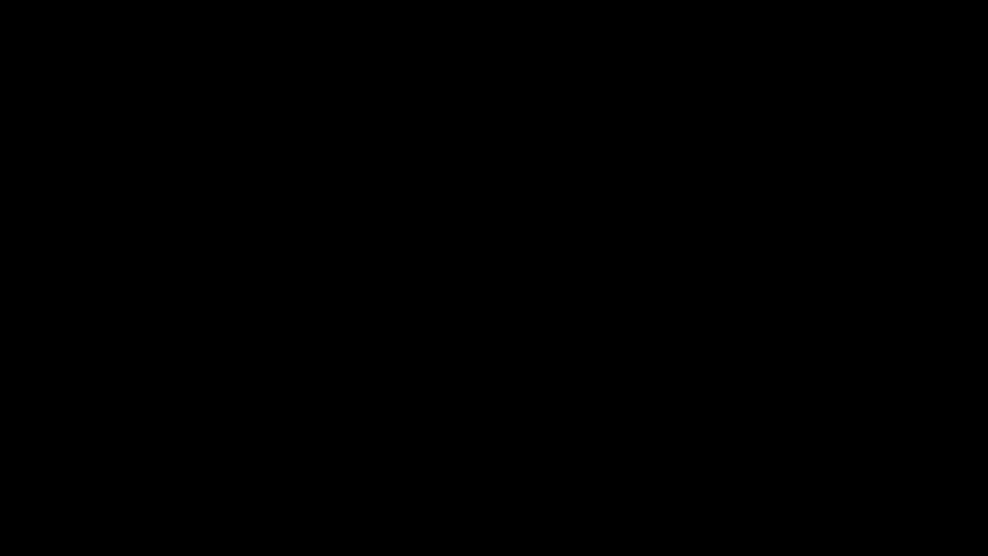